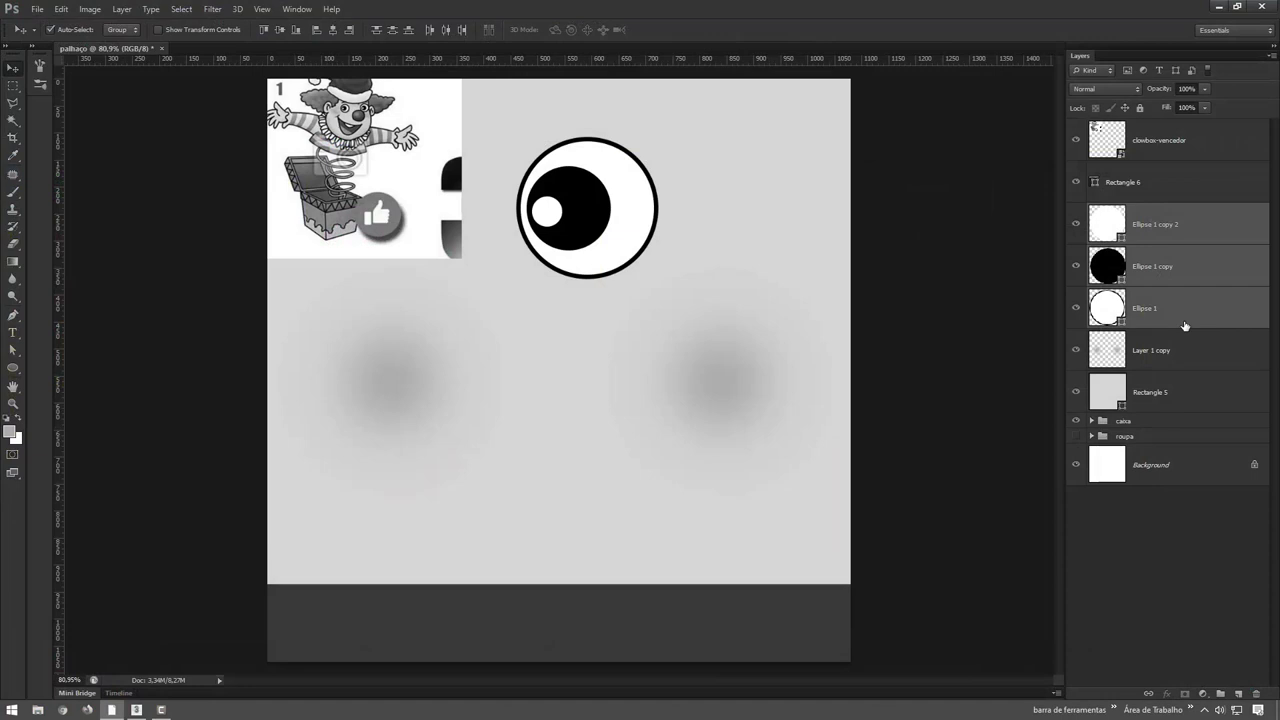
- Shrink and reposition the eye, then duplicate the eye layers to the right side of the face
key(ctrl+t)
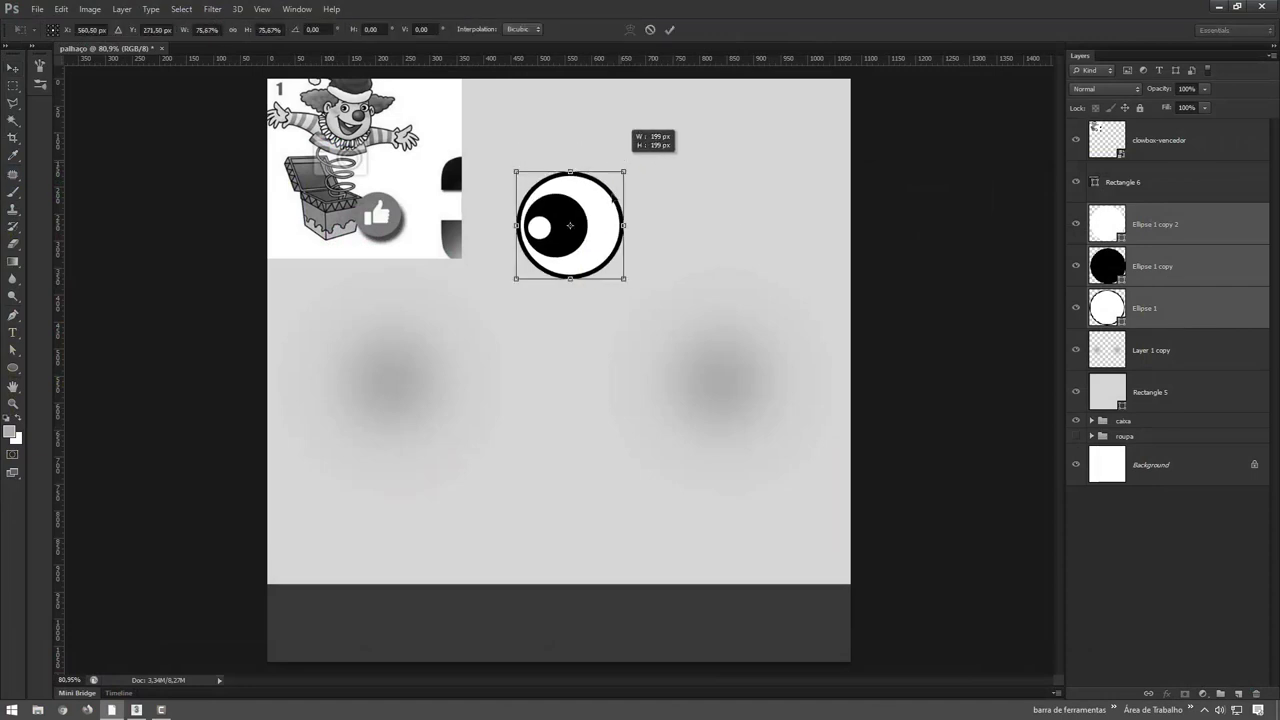
drag(658, 137, 631, 171)
mouse_move(572, 228)
mouse_down()
mouse_move(473, 296)
mouse_move(646, 297)
mouse_up()
key(Return)
shift+click(1194, 224)
key(z)
drag(323, 87, 345, 87)
- Draw a curved eyebrow above the left eye with the Pen tool, style its stroke, and duplicate it over the right eye
key(p)
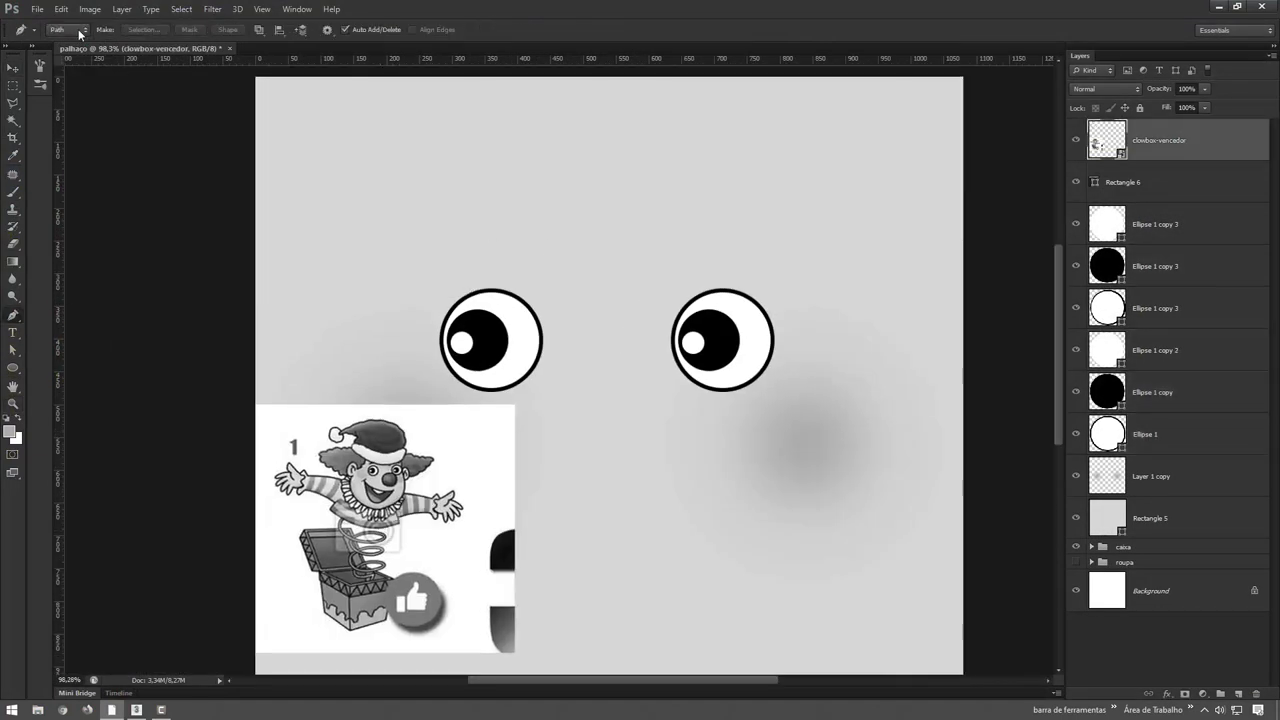
click(436, 267)
click(558, 271)
drag(499, 248, 728, 260)
click(237, 30)
click(100, 229)
key(z)
alt+click(287, 470)
- Group the eye and eyebrow layers into a face folder and move the clown reference image left of centre
shift+click(1150, 602)
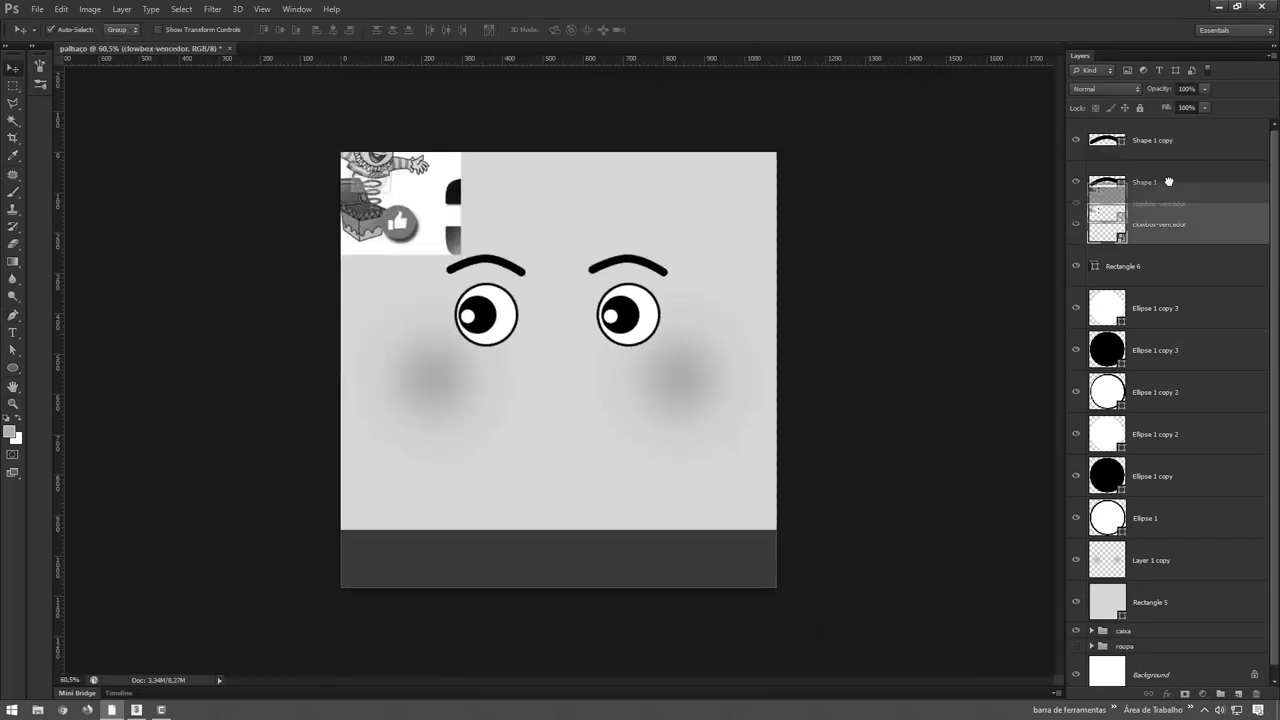
key(ctrl+g)
key(v)
key(ctrl+0)
mouse_move(316, 162)
mouse_down()
mouse_move(585, 470)
mouse_move(479, 413)
mouse_move(474, 354)
mouse_move(520, 428)
mouse_move(543, 400)
mouse_move(421, 241)
mouse_up()
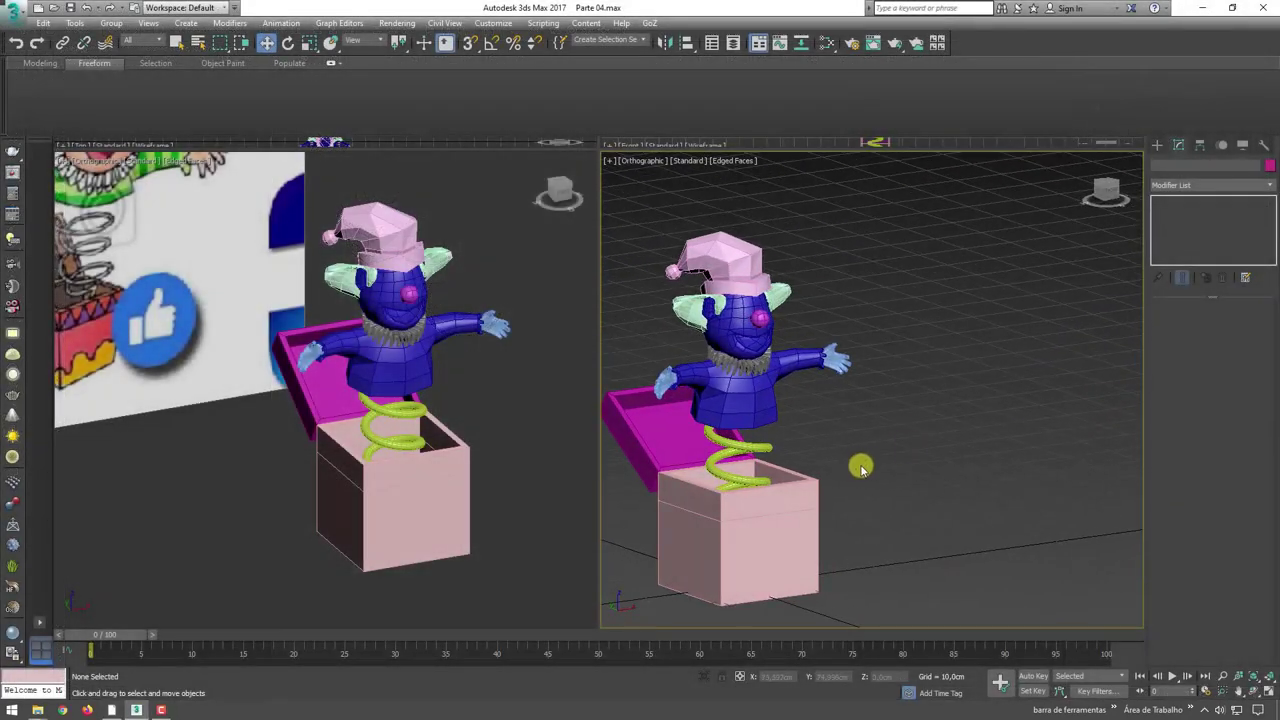
- Pan the right viewport to the reference image, switch it to Perspective and zoom out, then return to Photoshop
middle_drag(861, 468, 1031, 409)
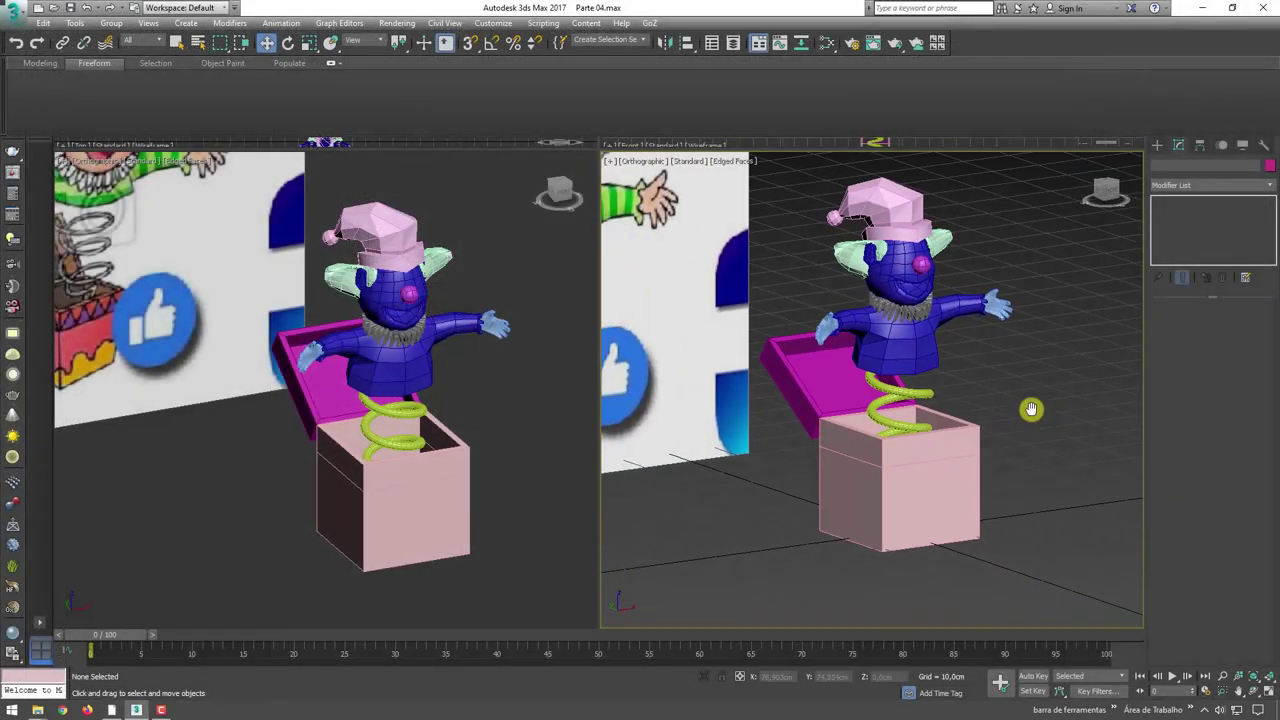
key(p)
scroll(1002, 424, down, 5)
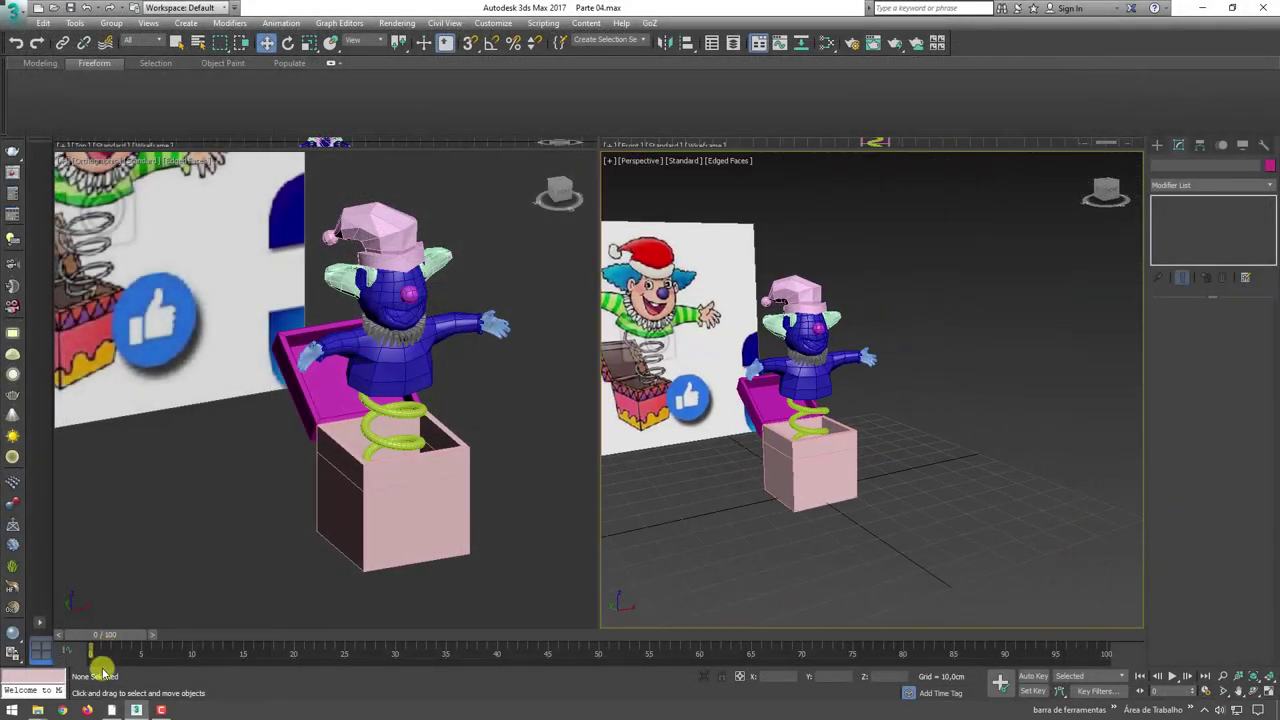
click(114, 711)
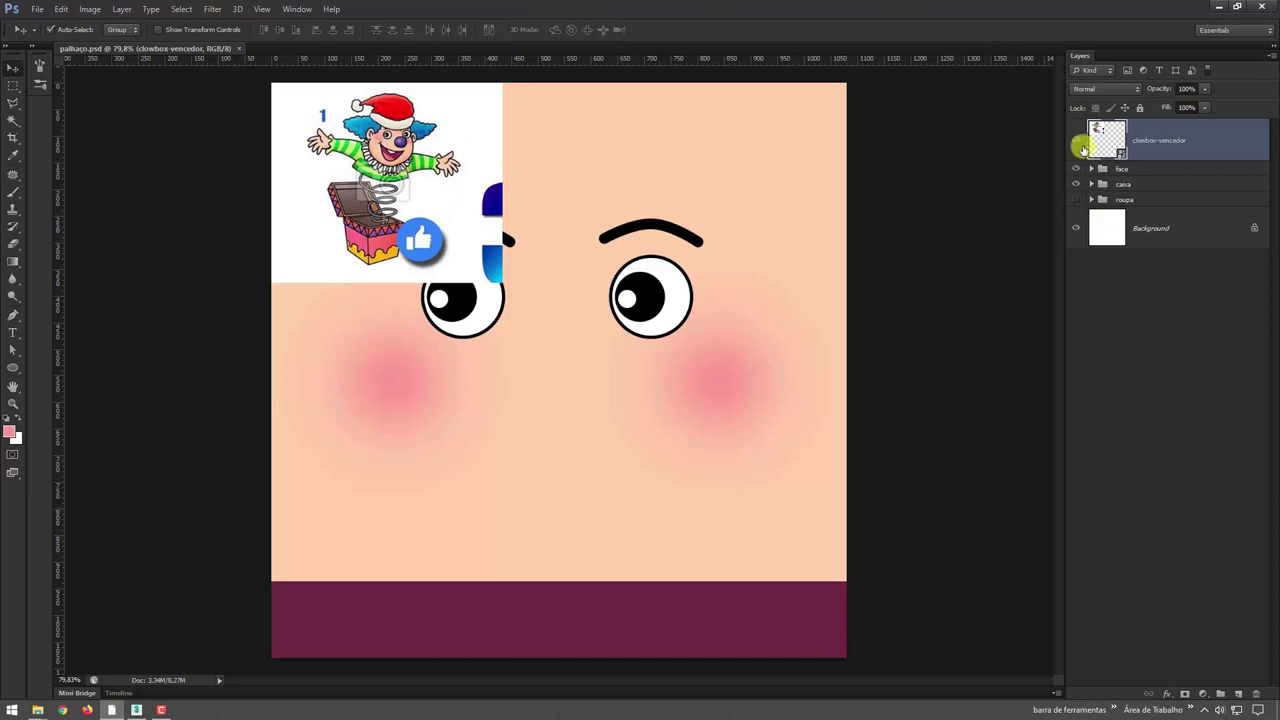
- Hide the clowbox-vencedor, face and caixa layers, leaving the roupa group selected for Save As
click(1077, 141)
click(1077, 141)
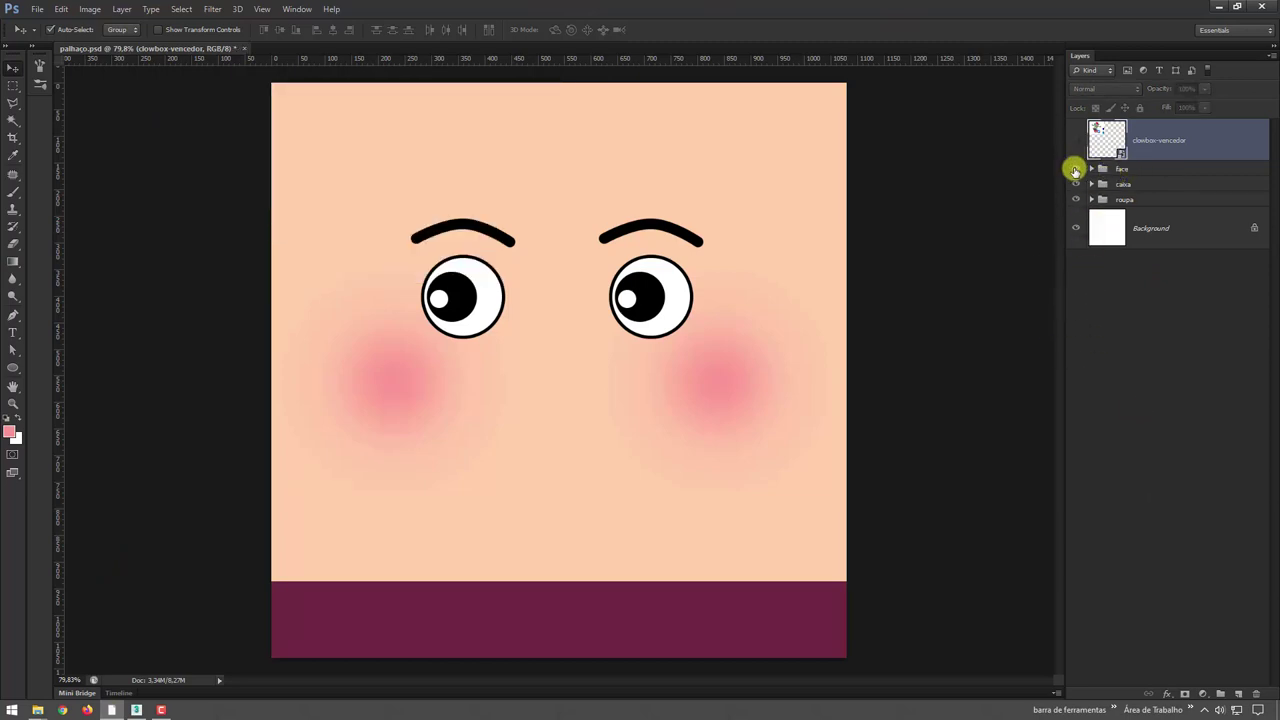
click(1075, 170)
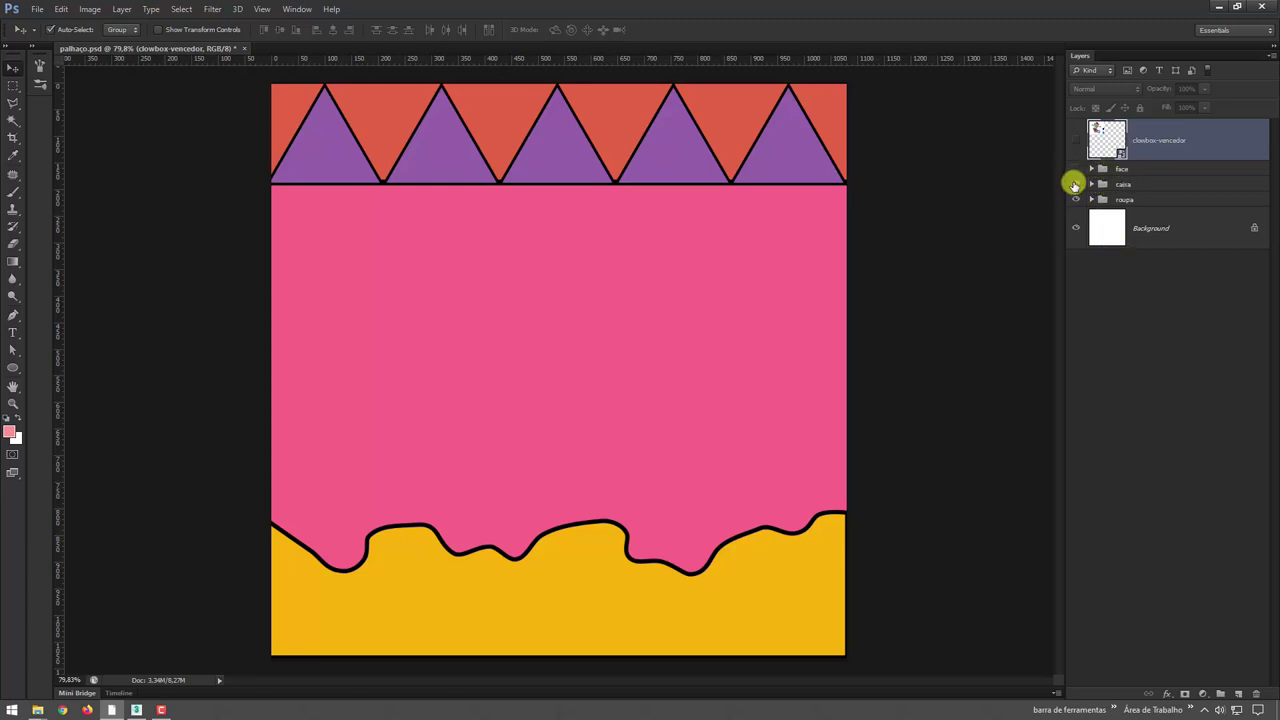
click(1075, 185)
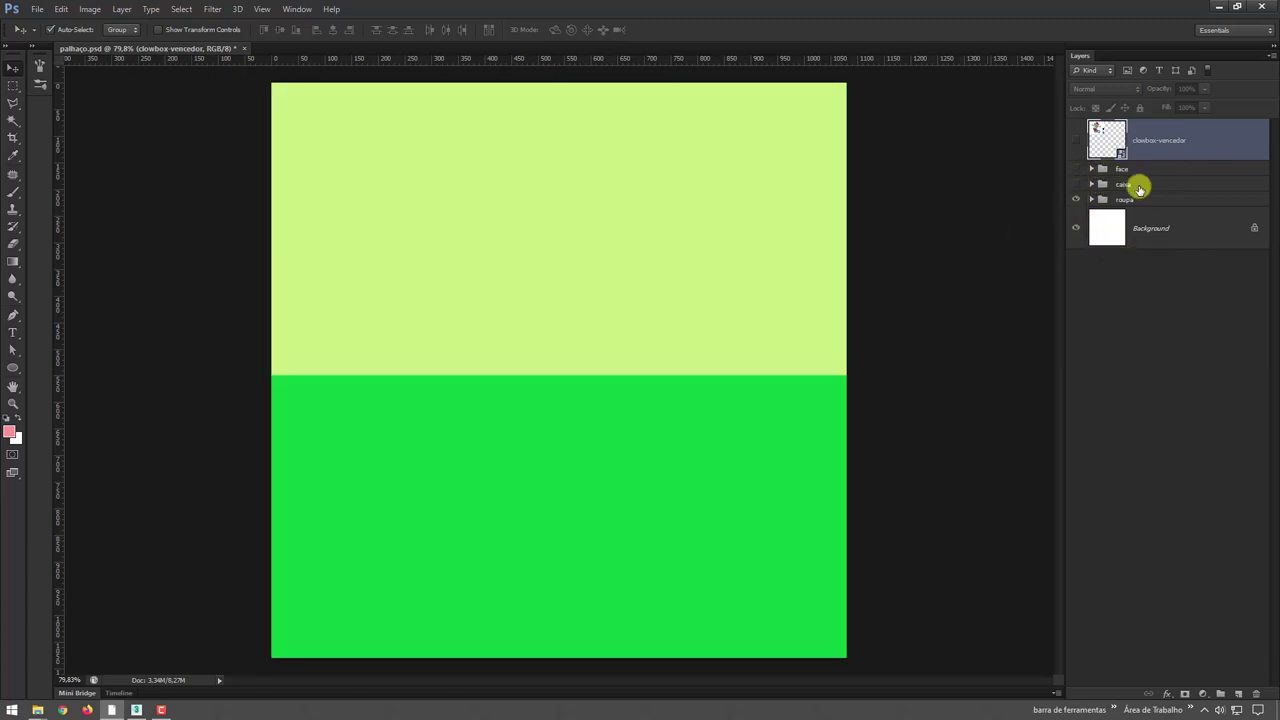
click(1124, 201)
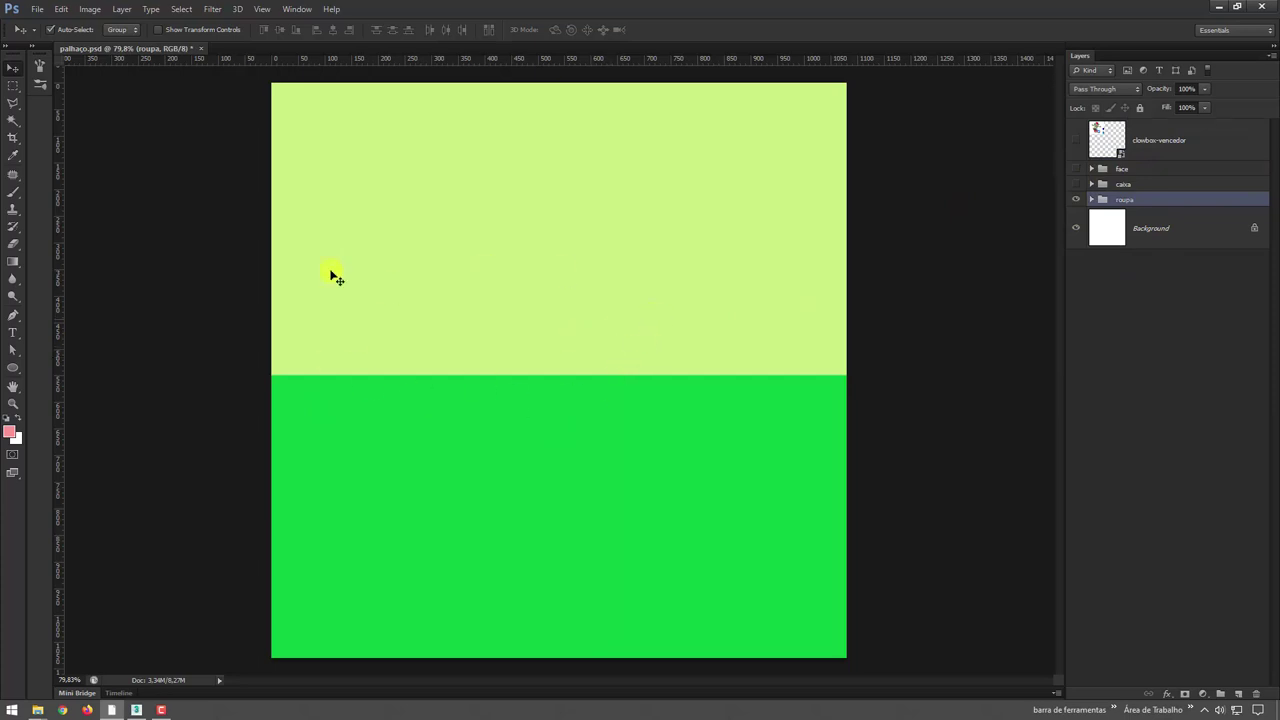
key(ctrl+shift+s)
text(roupa)
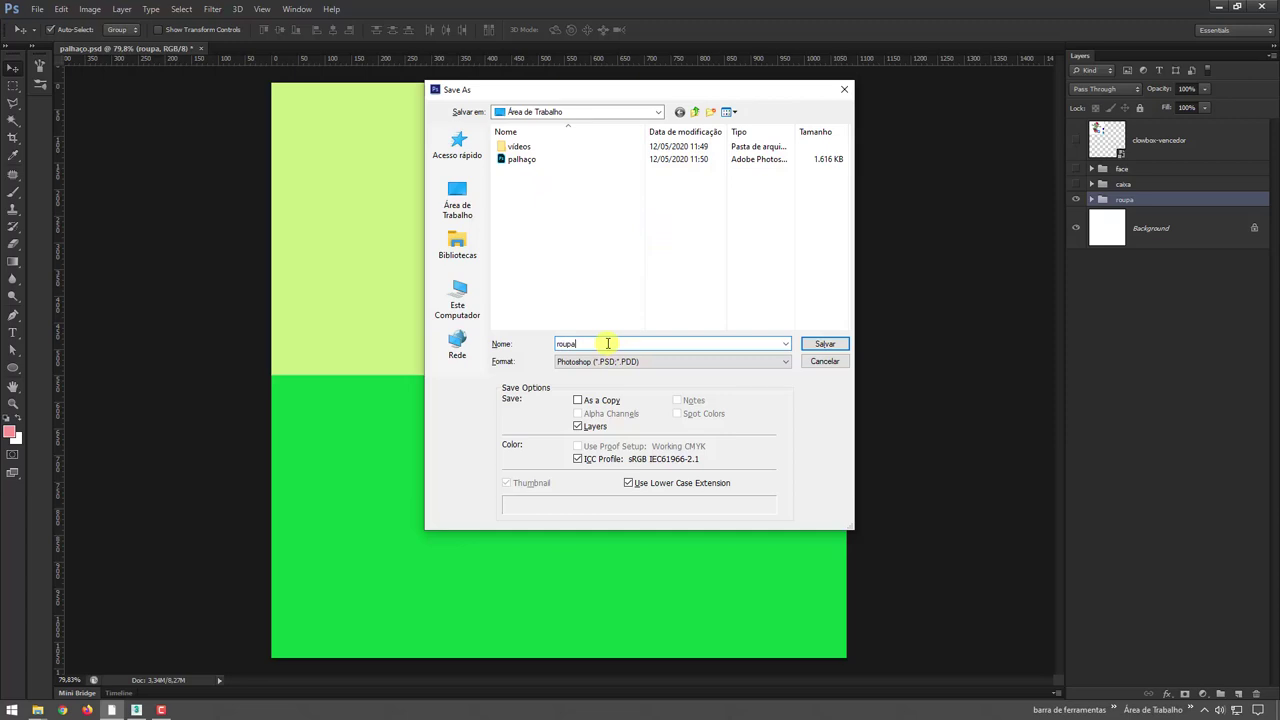
- Save the roupa artwork as a JPEG, accepting the default JPEG options
key(Tab)
key(alt+Down)
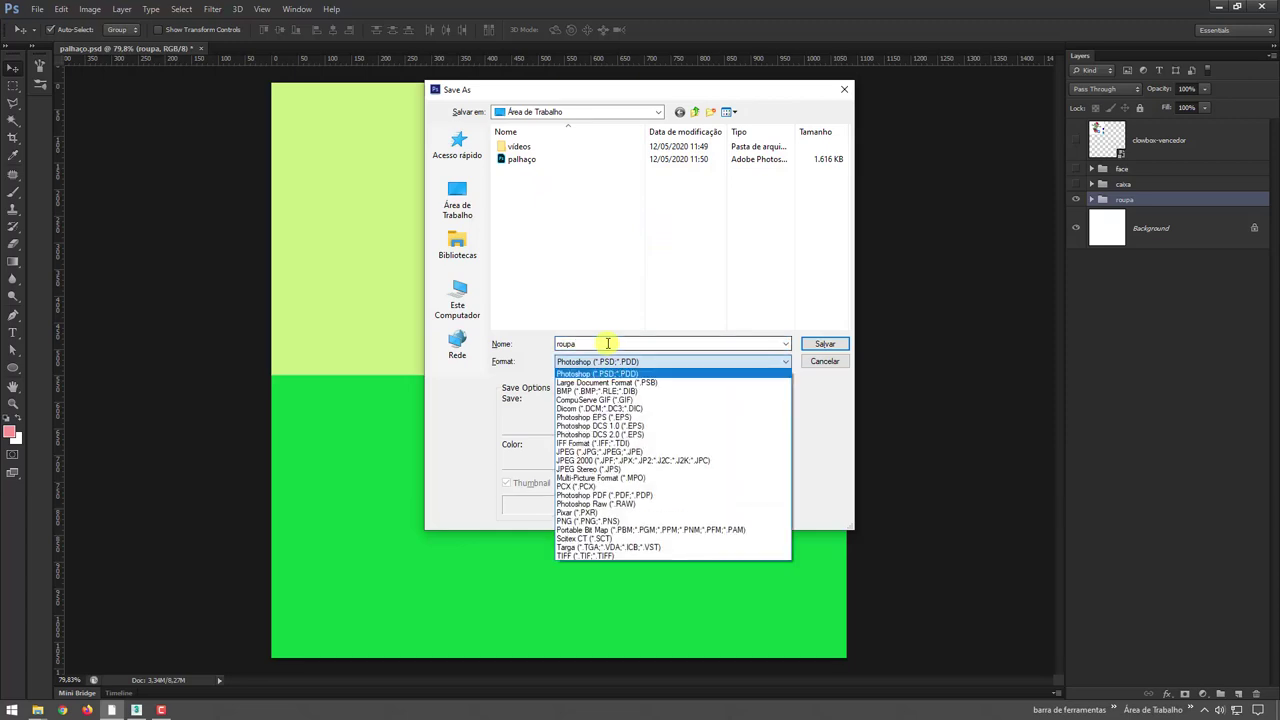
key(Down)
key(Down)
key(Down)
key(Down)
key(Return)
key(Return)
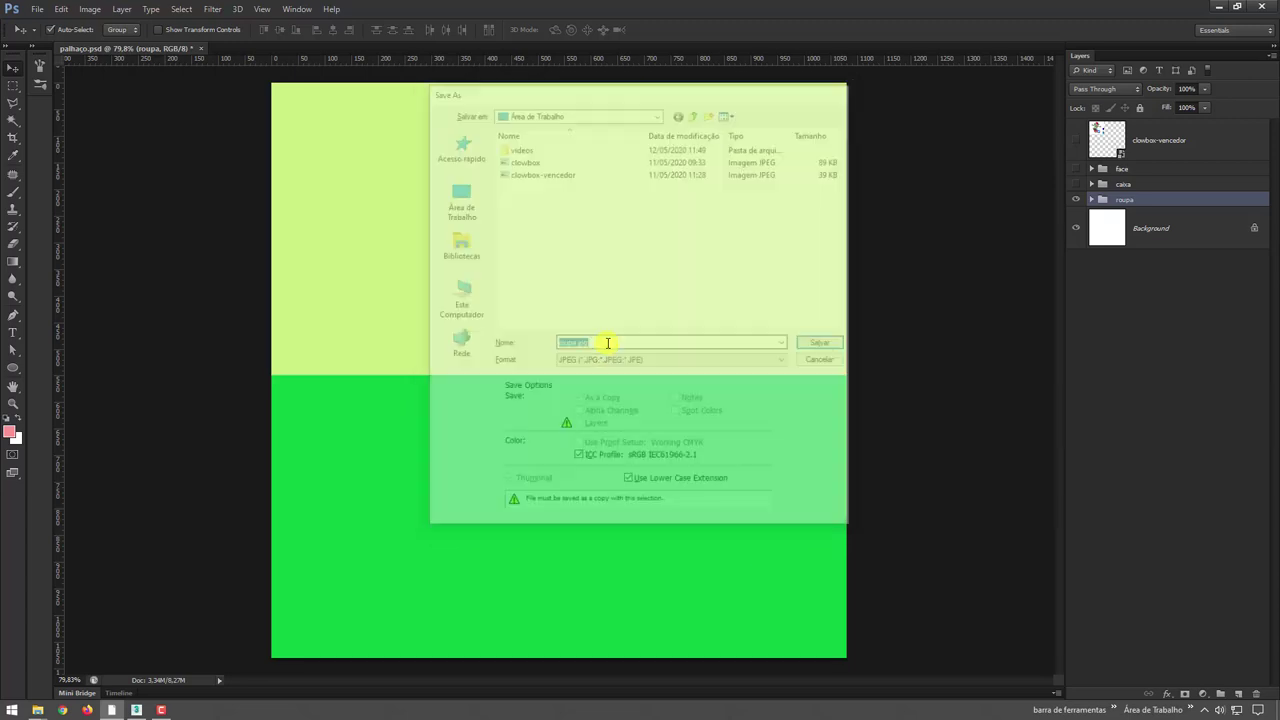
key(Return)
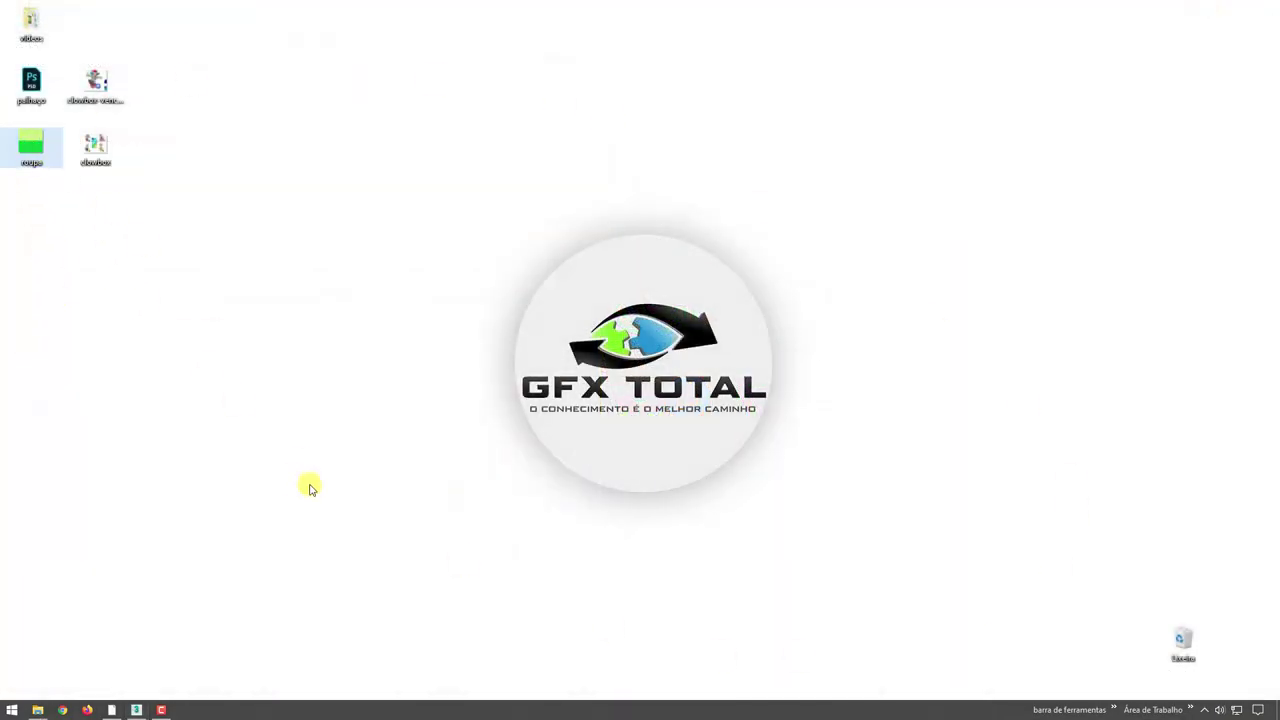
- Restore 3ds Max and open the Slate Material Editor, moving its window down and right
click(144, 712)
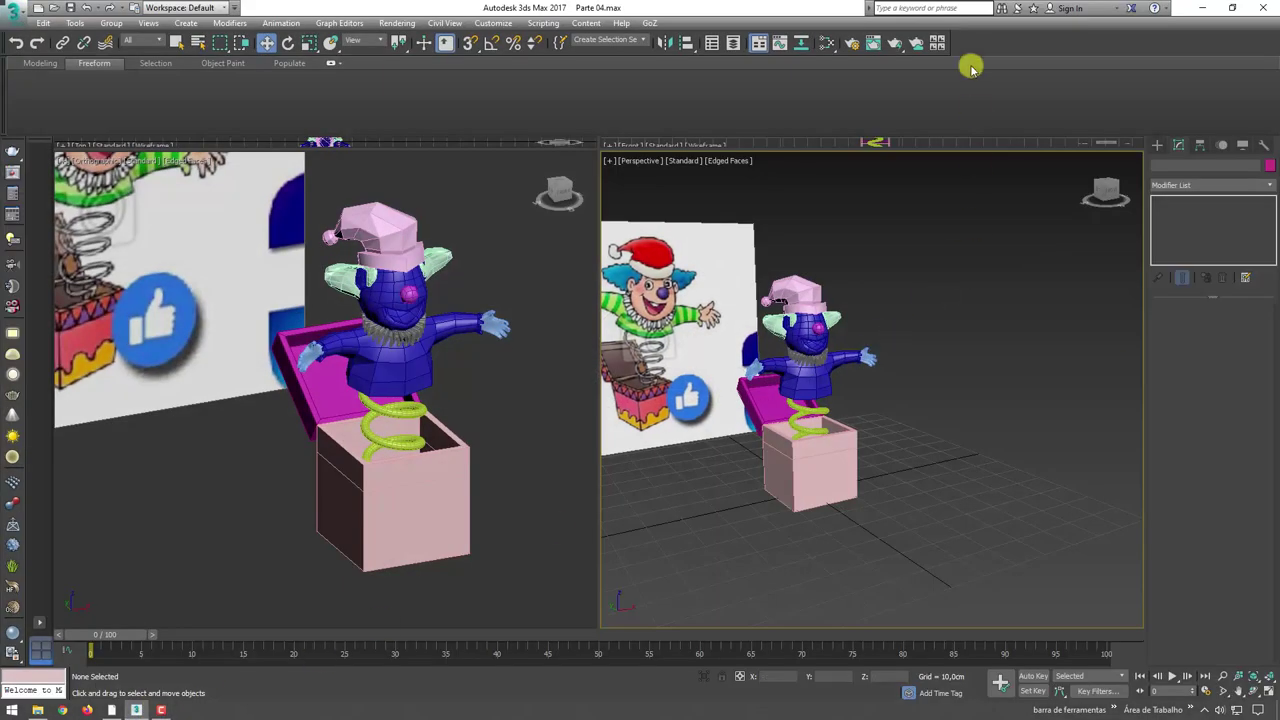
click(823, 42)
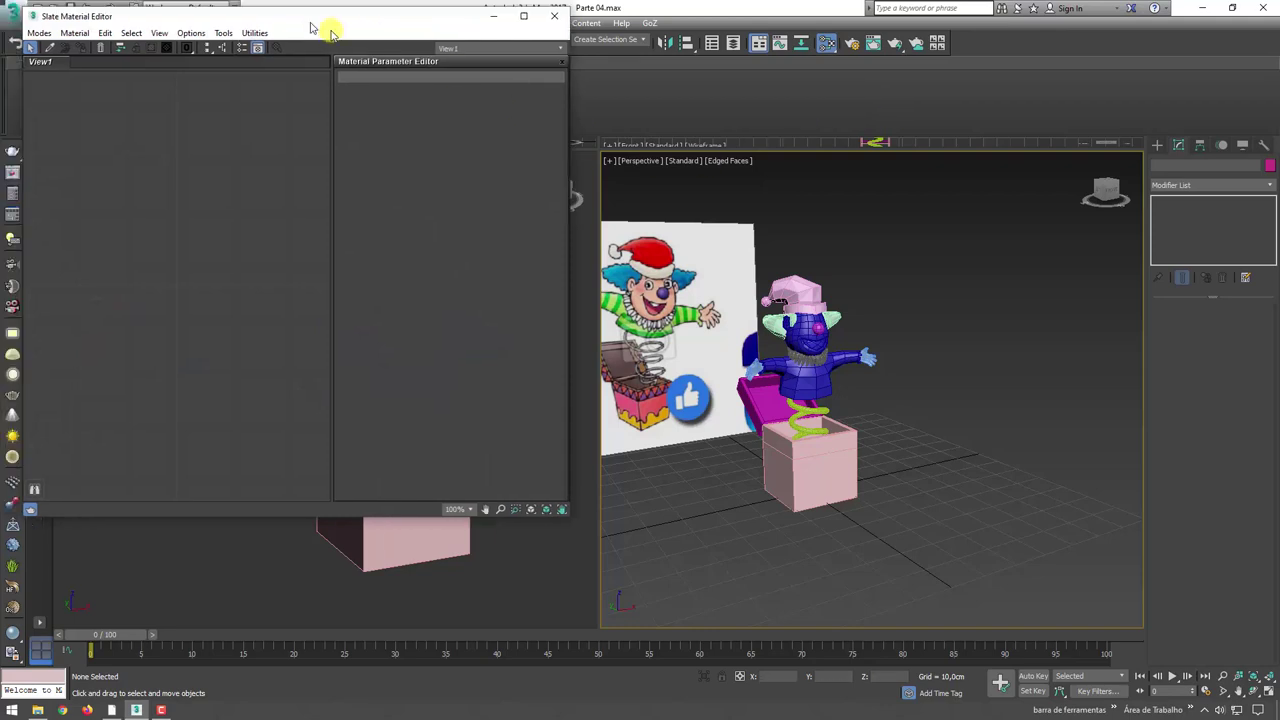
mouse_move(321, 22)
mouse_down()
mouse_move(497, 95)
mouse_move(556, 97)
mouse_up()
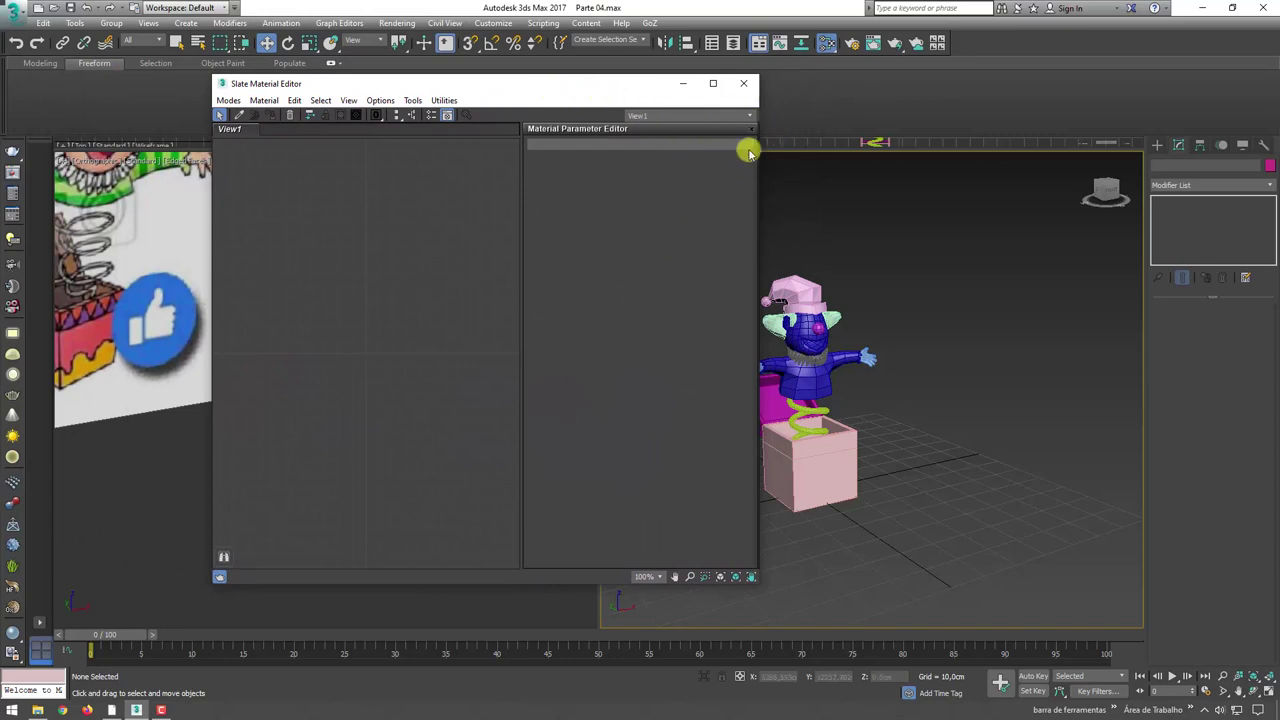
- Switch the production renderer from V-Ray Next to Scanline Renderer, then hide the Slate Parameter Editor
click(851, 45)
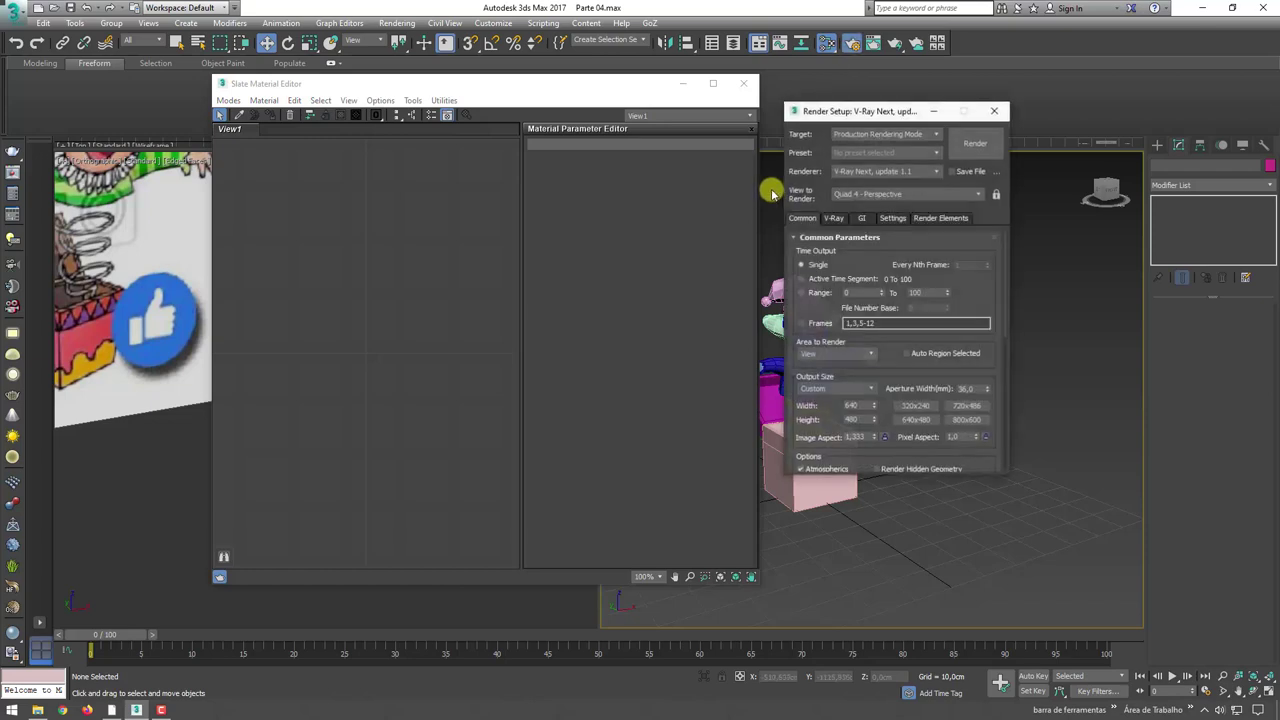
click(872, 174)
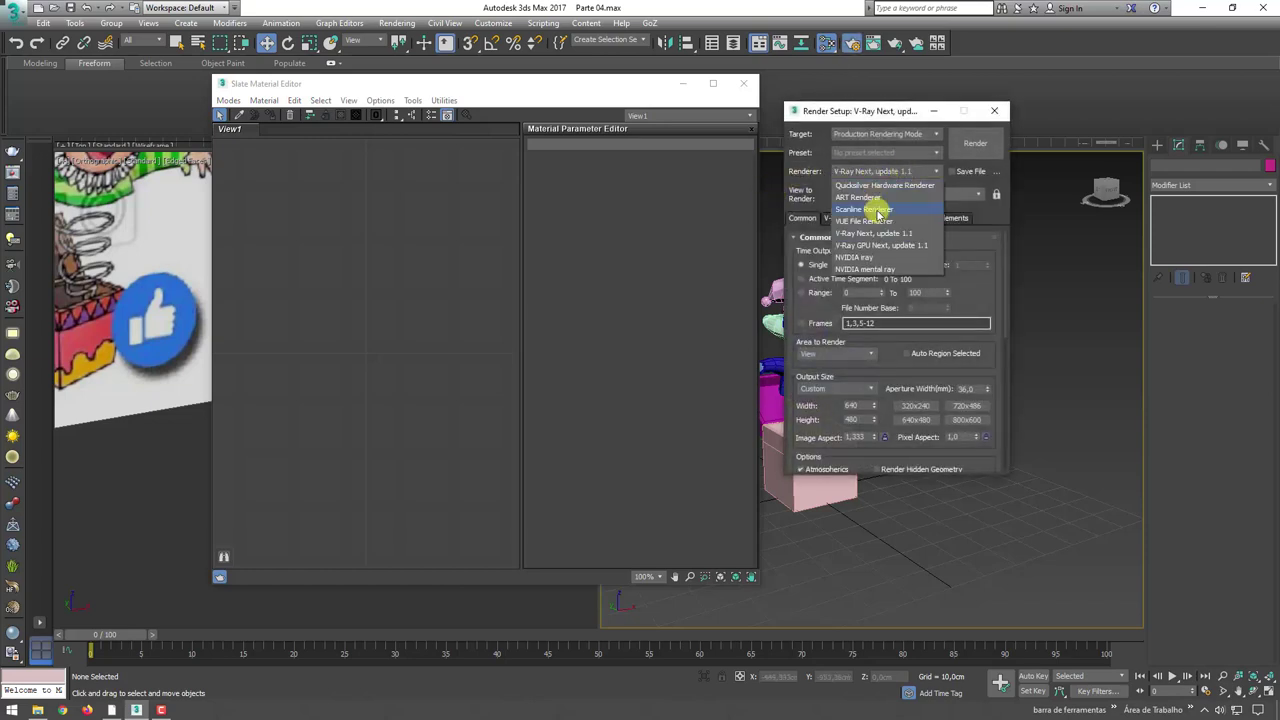
click(866, 209)
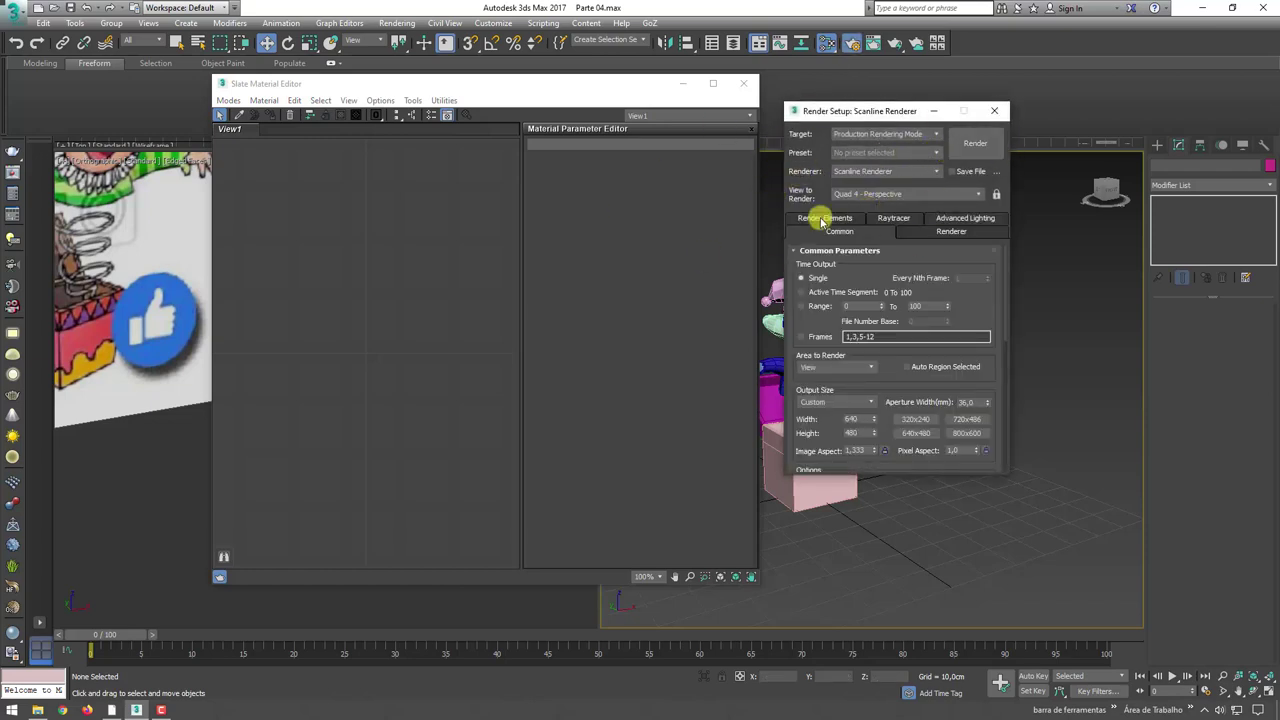
click(994, 110)
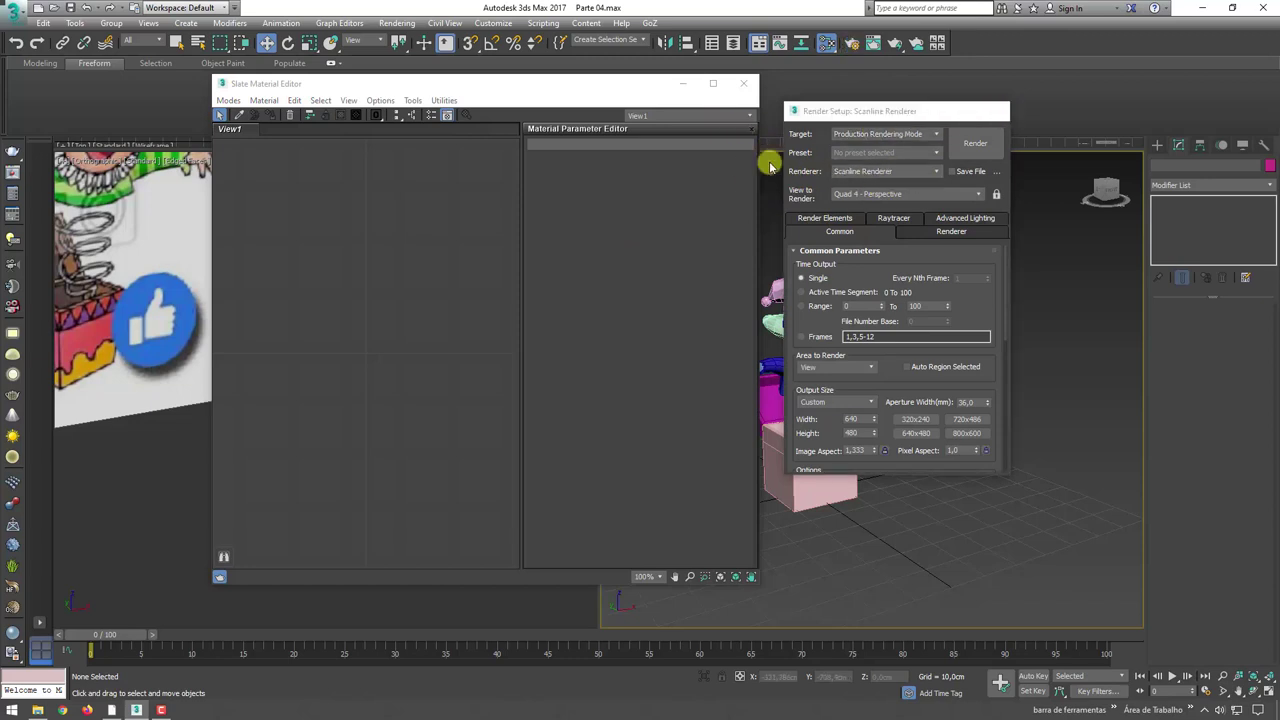
click(749, 126)
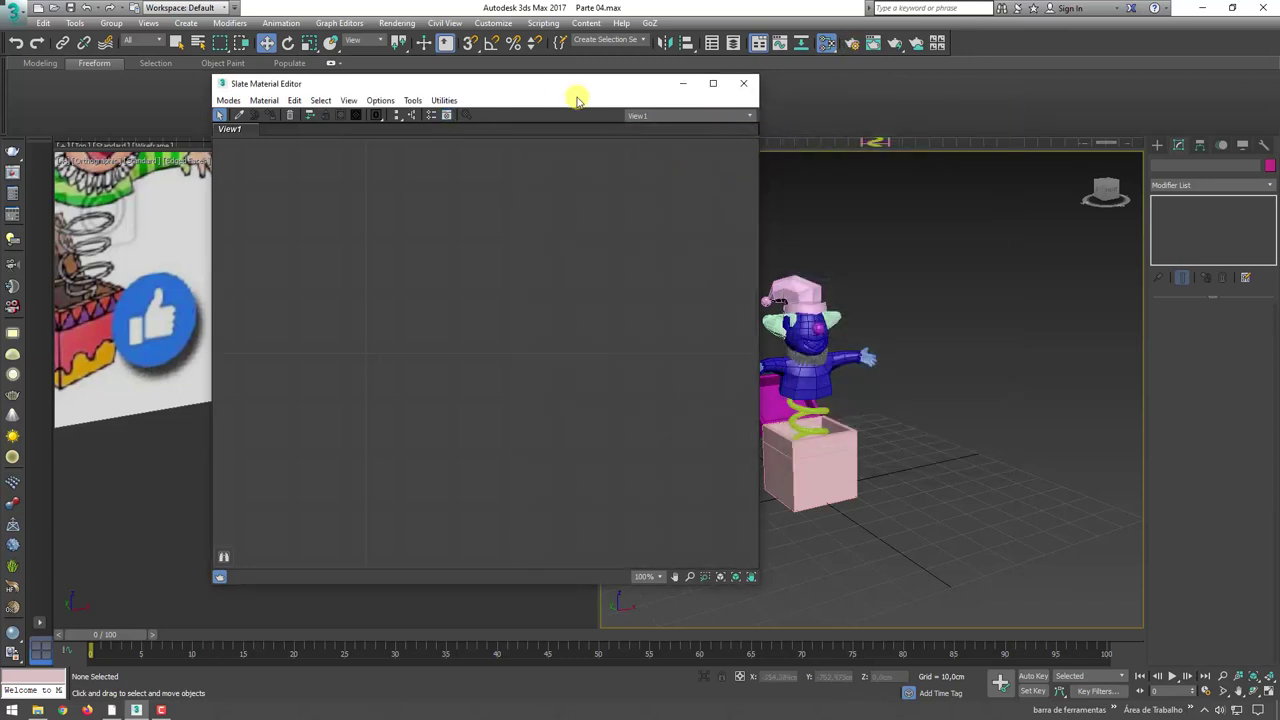
mouse_move(551, 90)
mouse_down()
mouse_move(765, 198)
mouse_move(678, 88)
mouse_up()
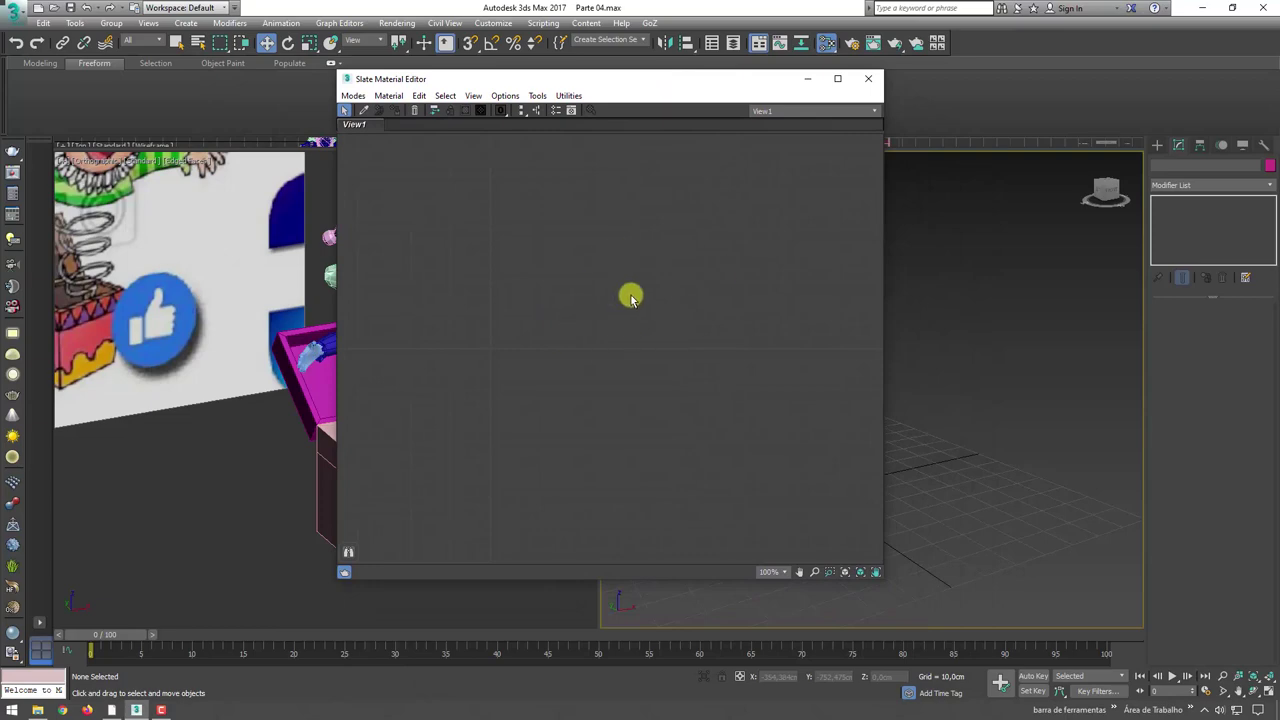
- Drag roupa.jpg from the desktop into Slate View1 as the Map #2 bitmap node and open its parameters
click(1201, 8)
drag(25, 162, 137, 710)
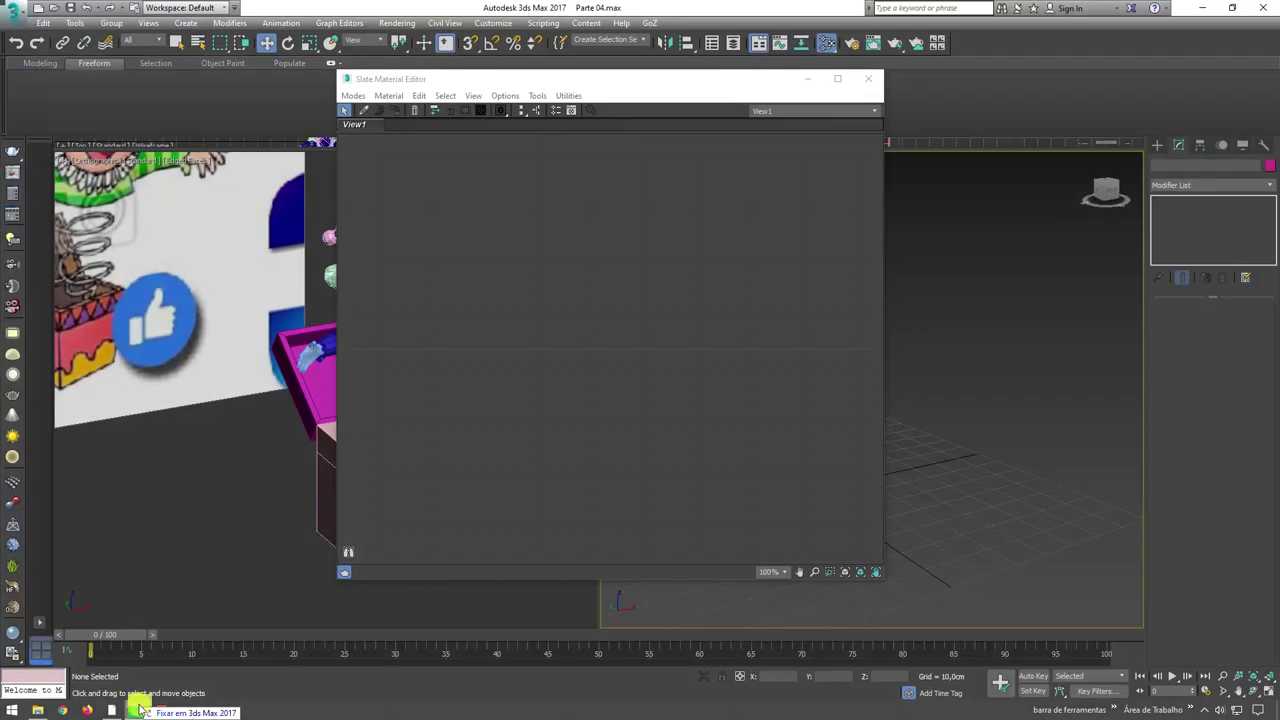
mouse_move(137, 710)
mouse_down()
mouse_move(430, 267)
mouse_move(444, 205)
mouse_up()
double_click(444, 205)
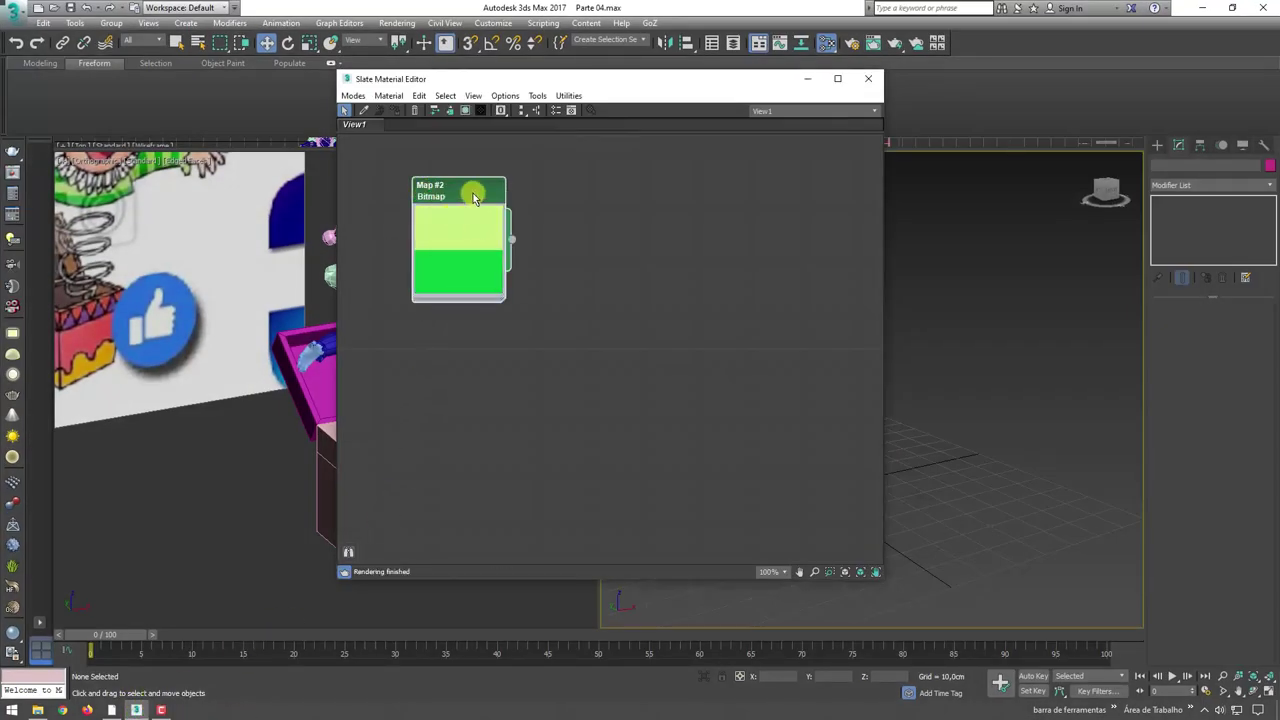
double_click(430, 190)
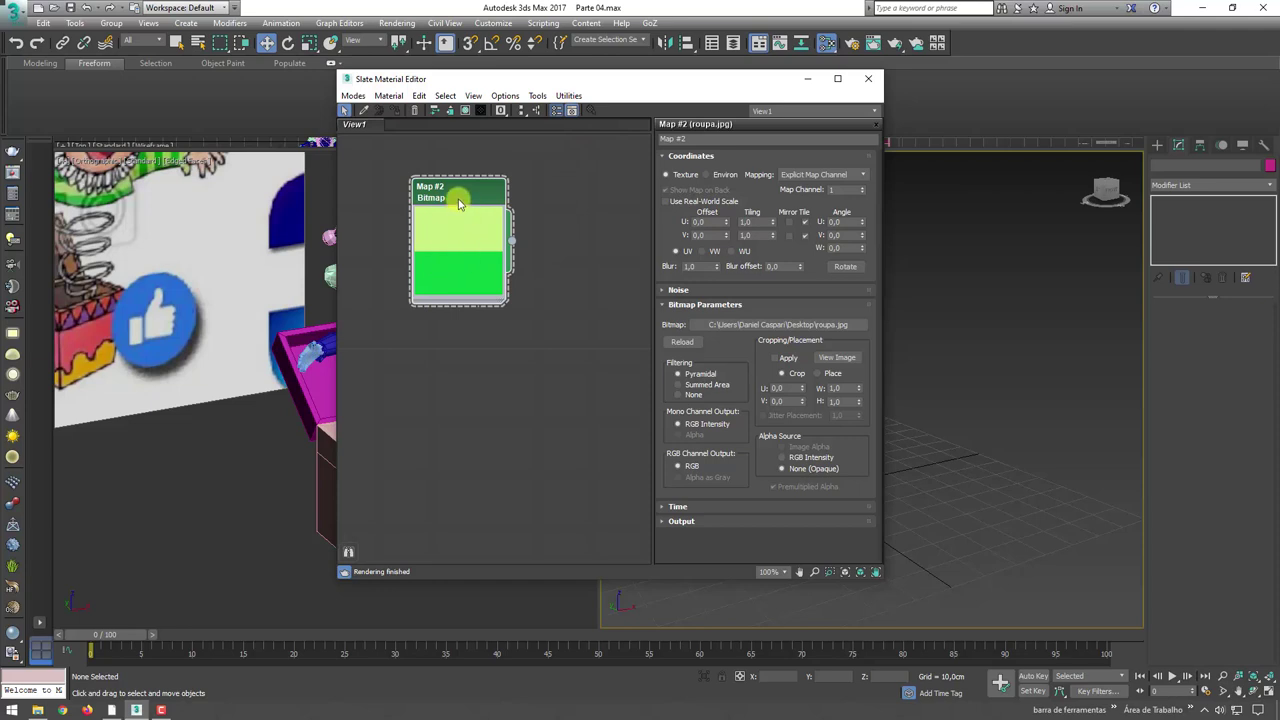
- Move the Map #2 node up and shift the Slate Material Editor window left
key(o)
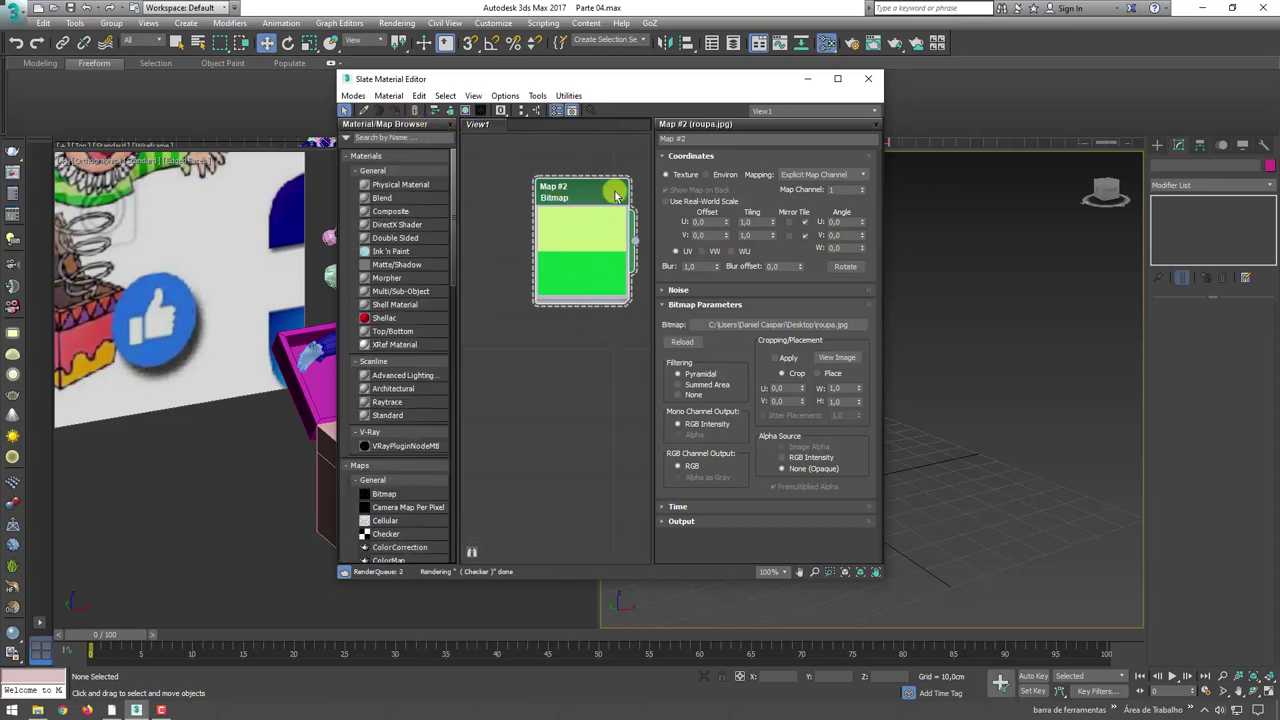
click(452, 126)
drag(476, 204, 530, 190)
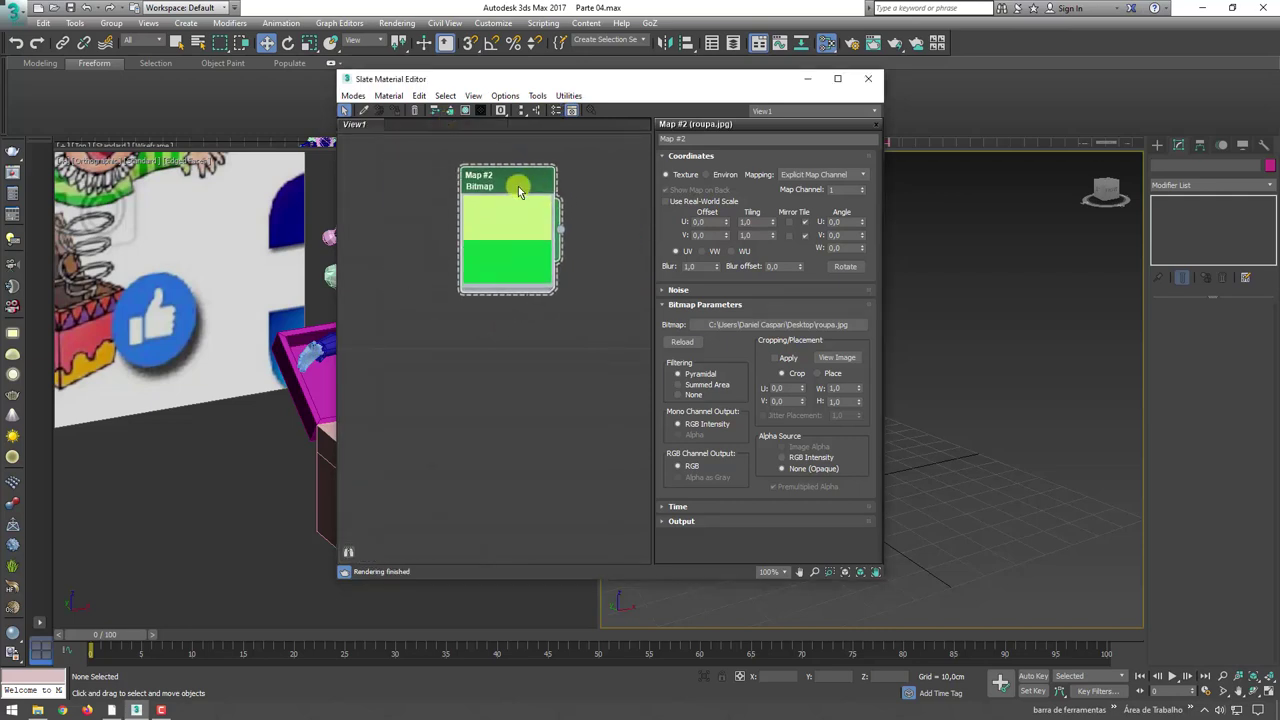
drag(760, 90, 648, 90)
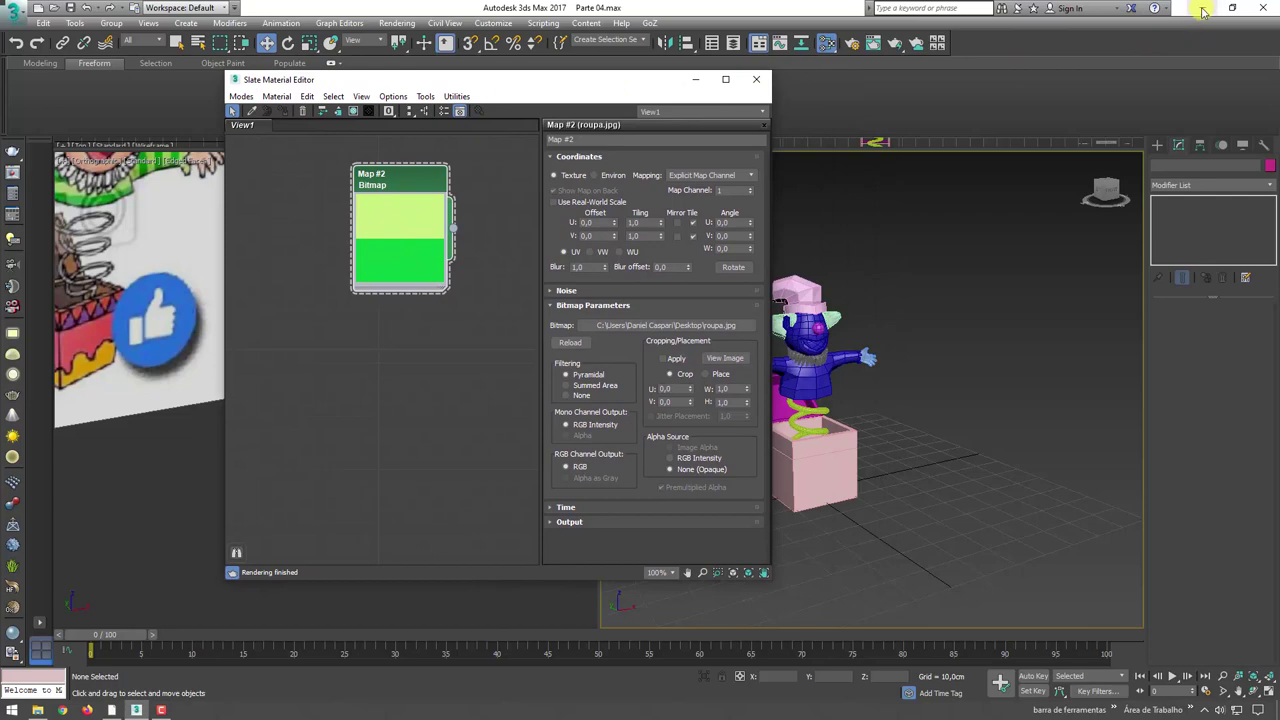
- Show the caixa costume group in Photoshop and start a Save As copy
click(111, 710)
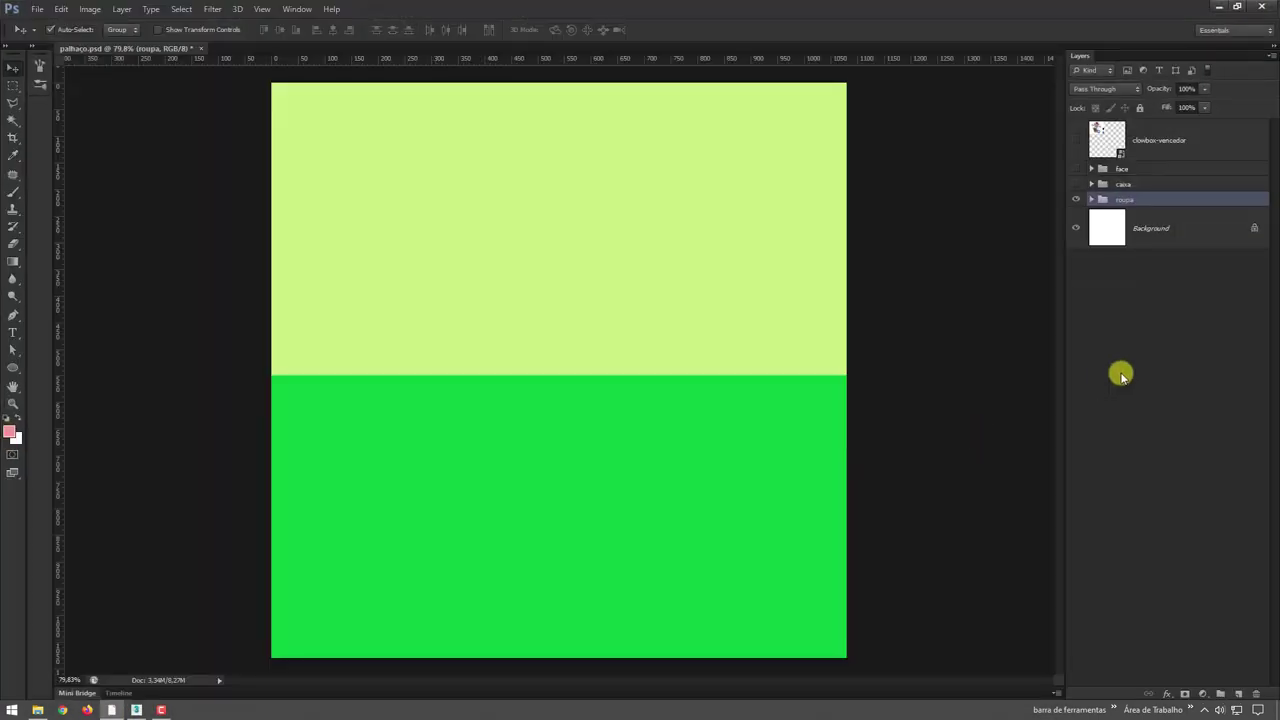
click(1076, 184)
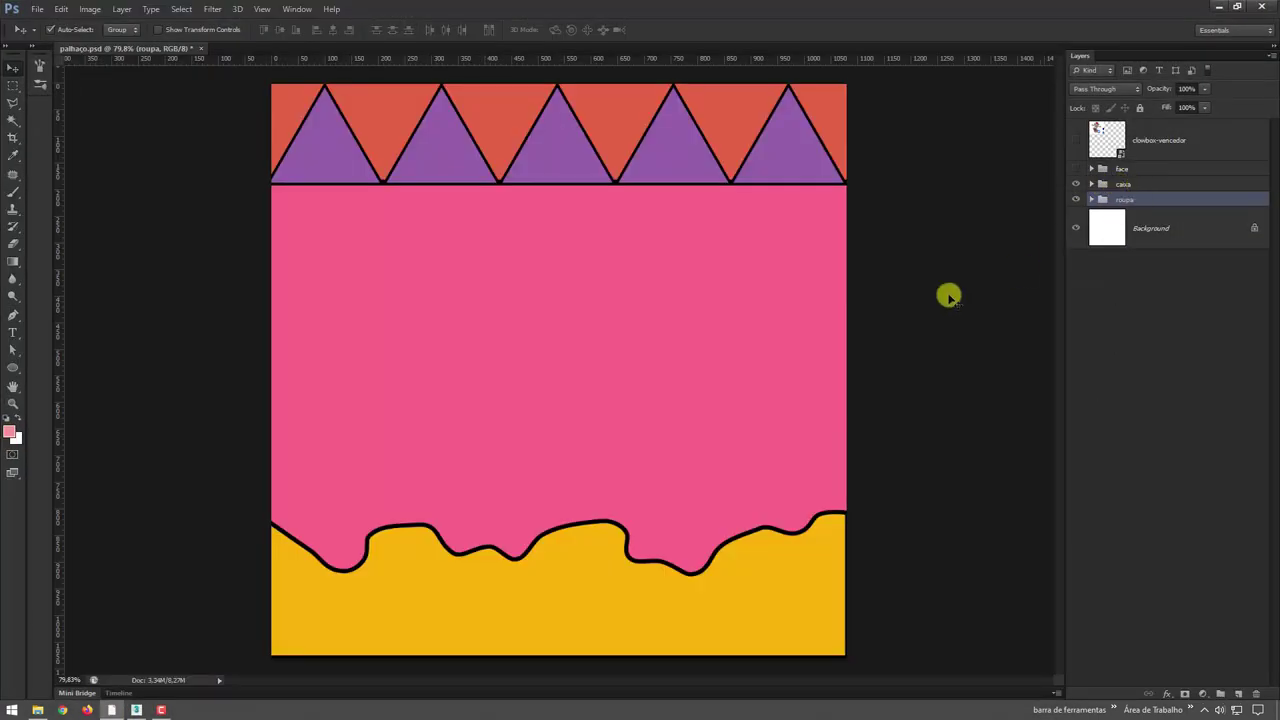
key(ctrl+shift+s)
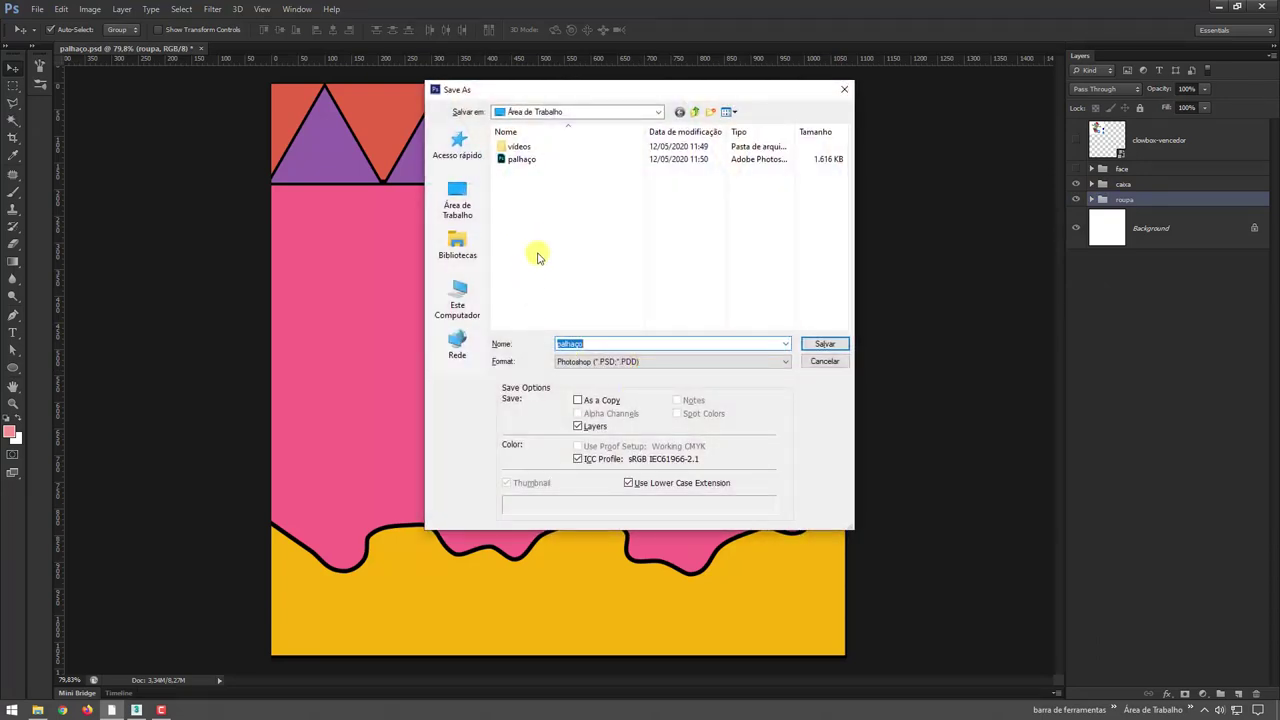
- Save the costume artwork as a JPEG named caixa and minimize Photoshop to the desktop
text(caixa)
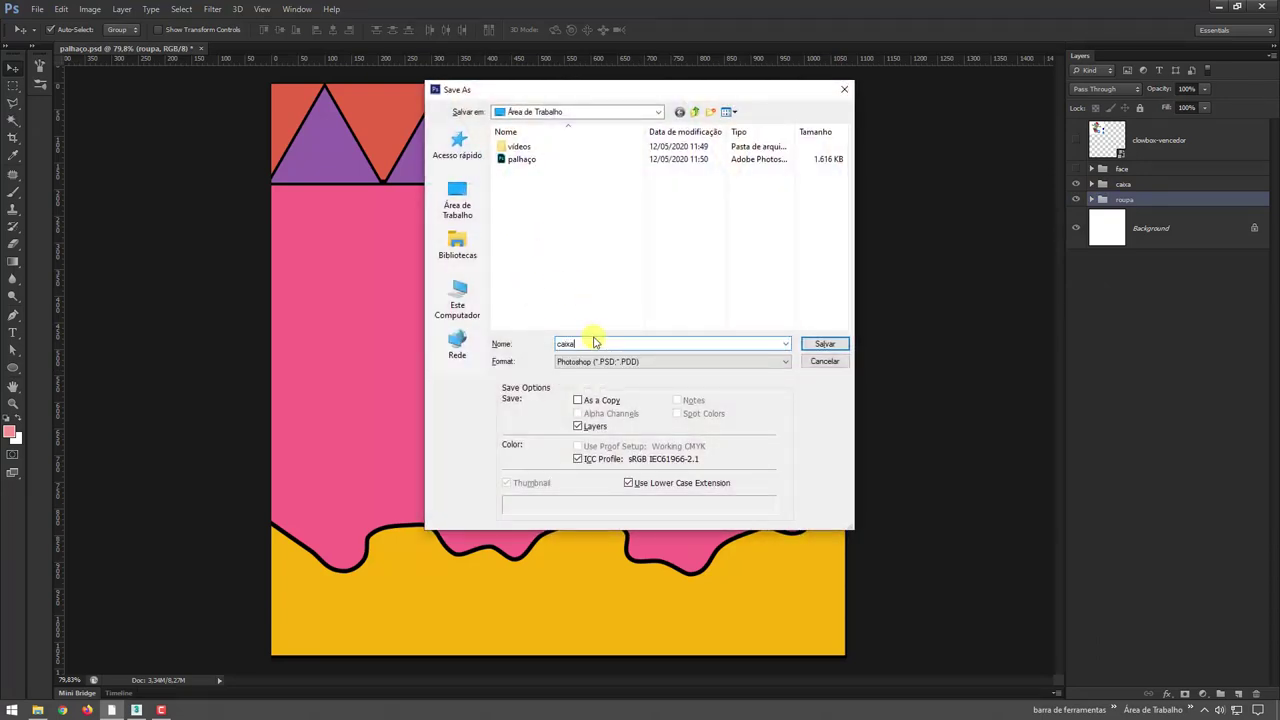
key(Tab)
key(alt+Down)
key(Down)
key(Down)
key(Down)
key(Down)
key(Down)
key(Down)
key(Return)
key(Return)
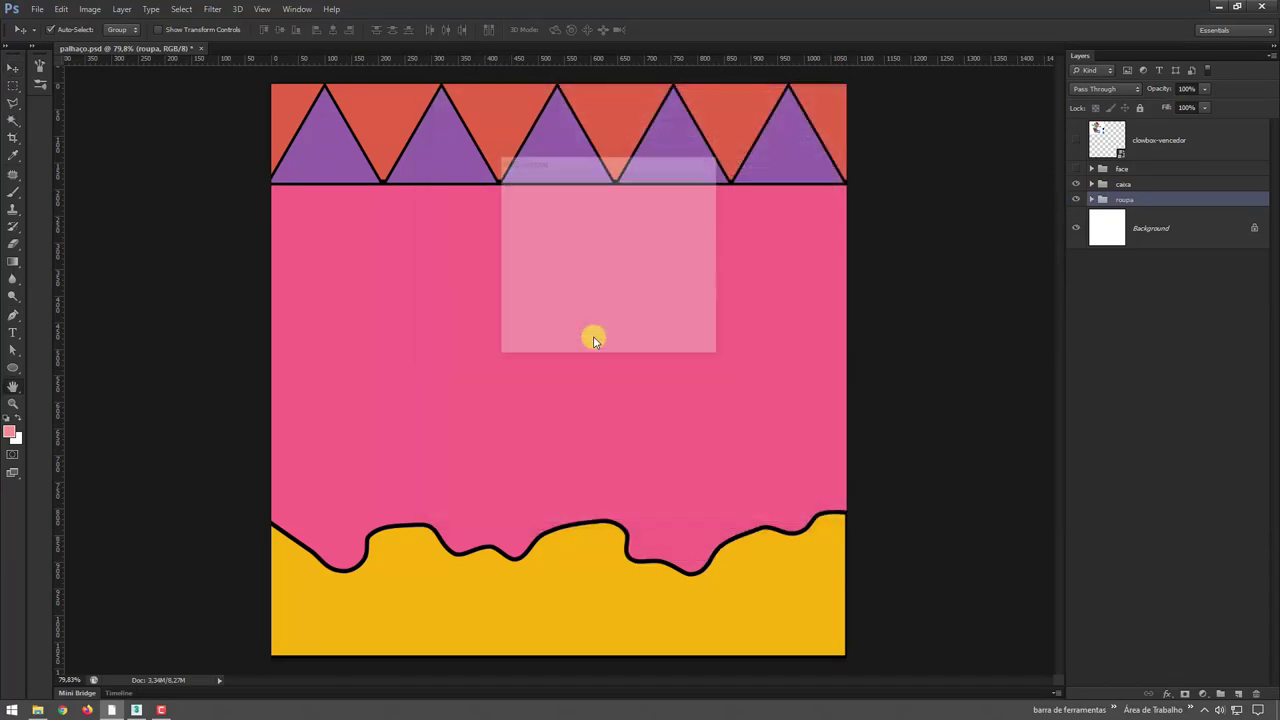
click(1224, 8)
click(1205, 8)
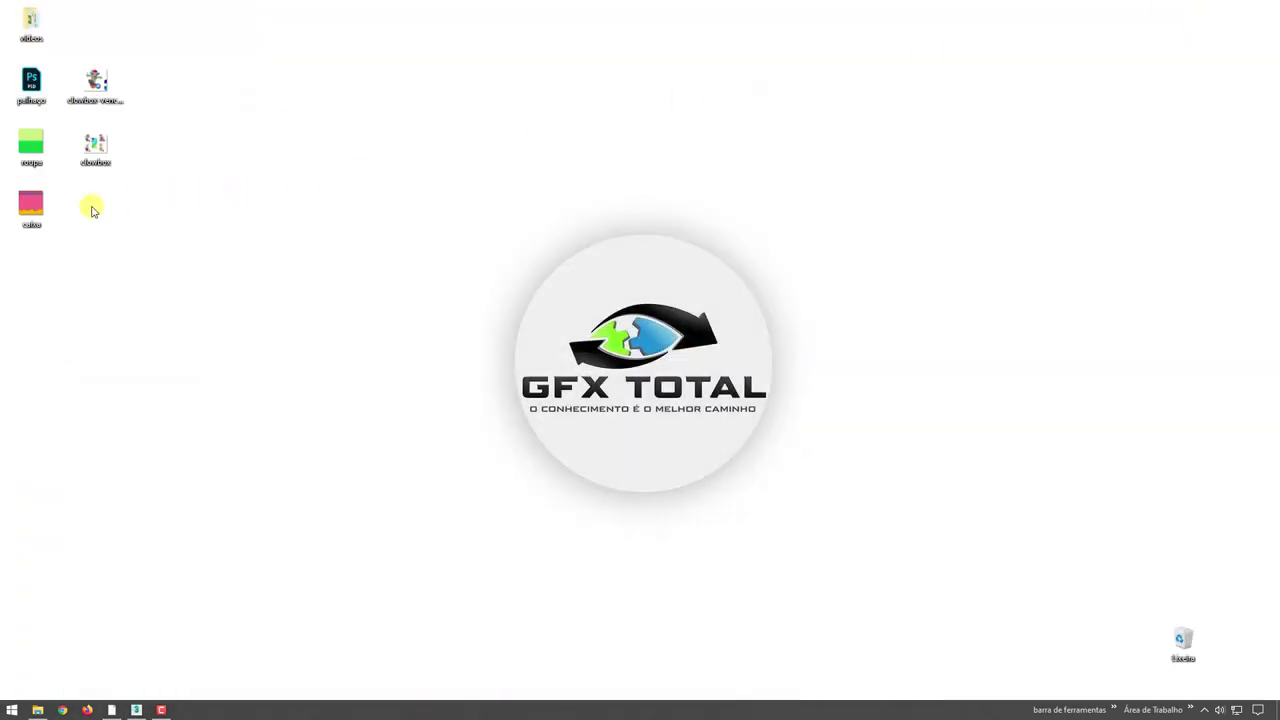
- Drop caixa.jpg into the Slate Material Editor as Map #3, aligned under Map #2
drag(31, 205, 513, 455)
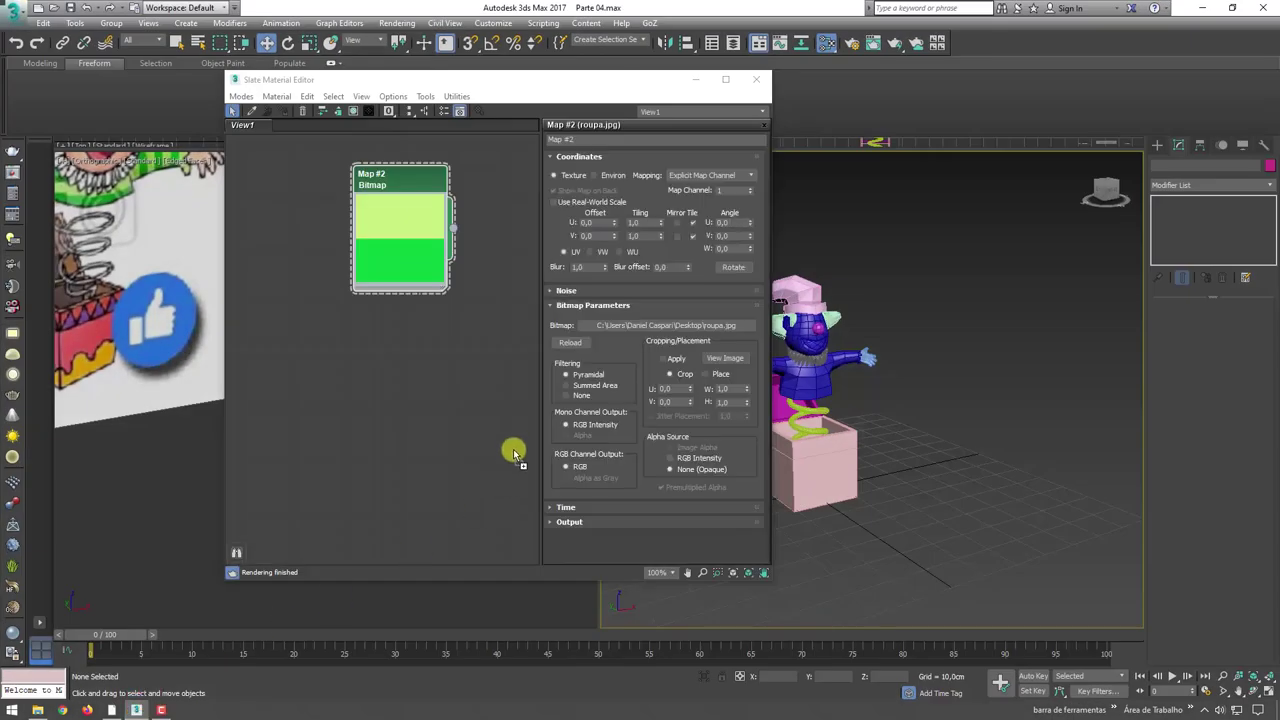
drag(382, 370, 369, 372)
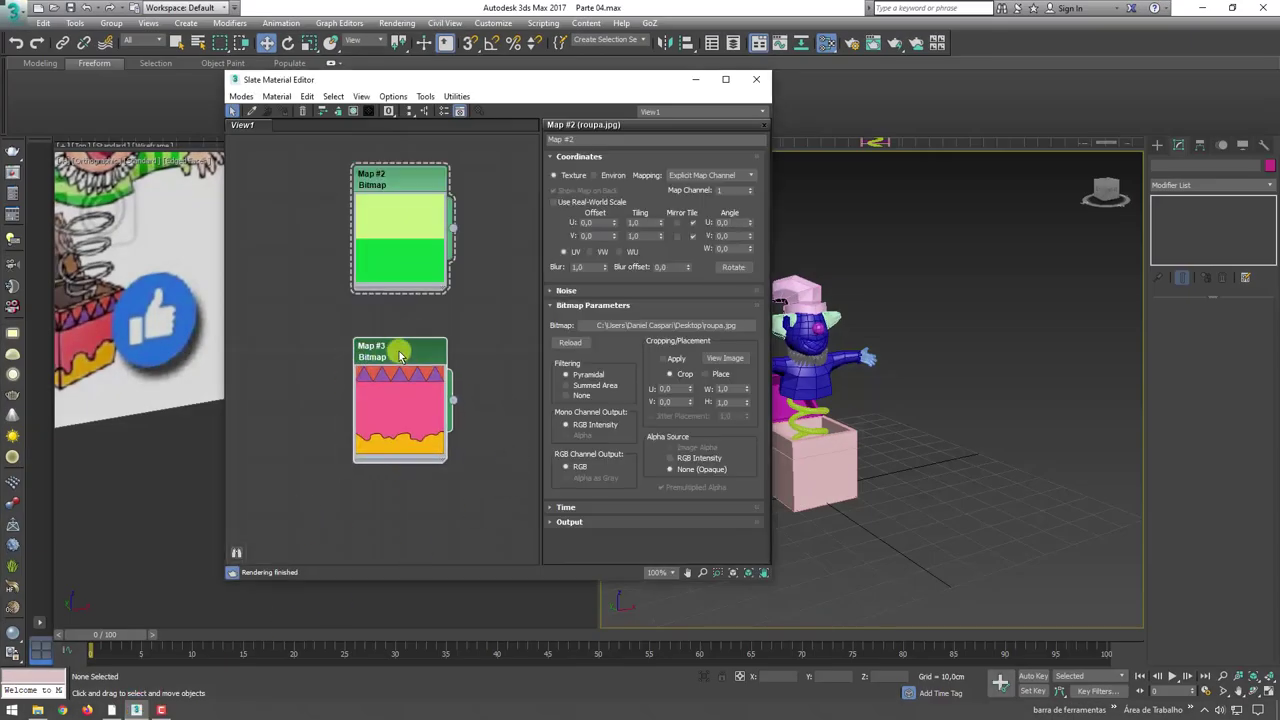
drag(400, 346, 400, 333)
- In Photoshop, make the face group visible, select it, and start Save As
click(111, 710)
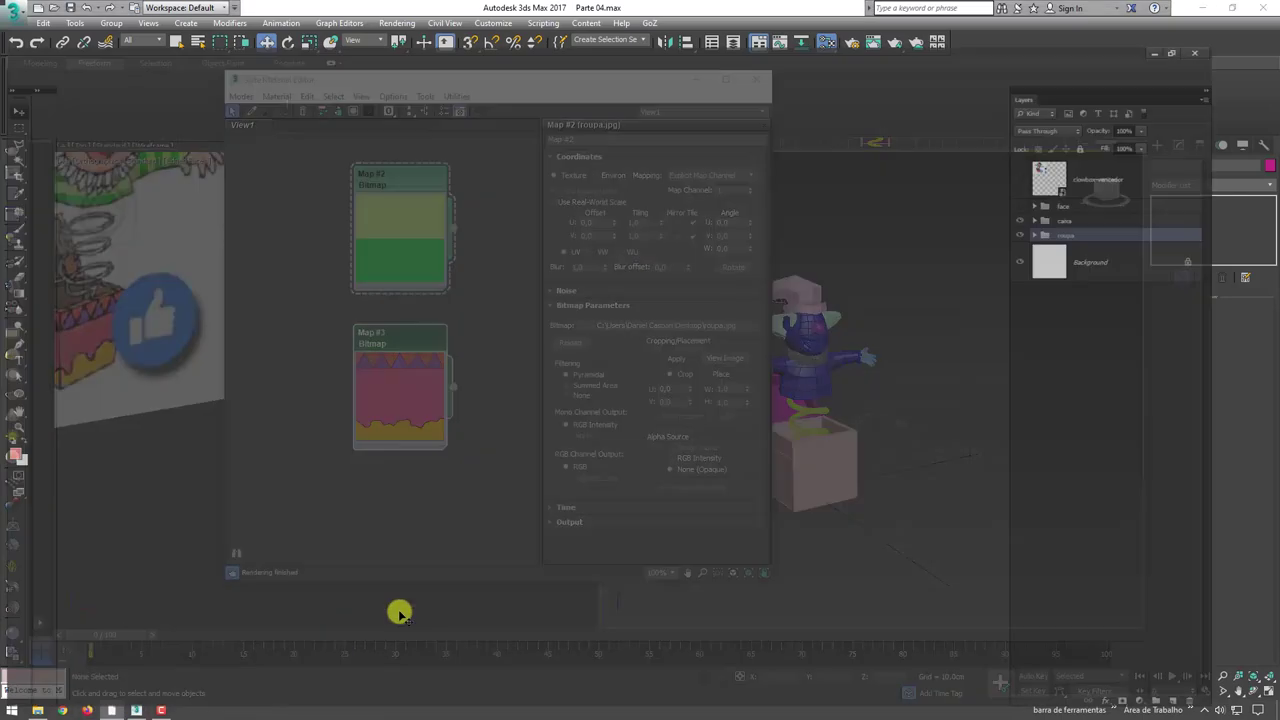
click(1076, 171)
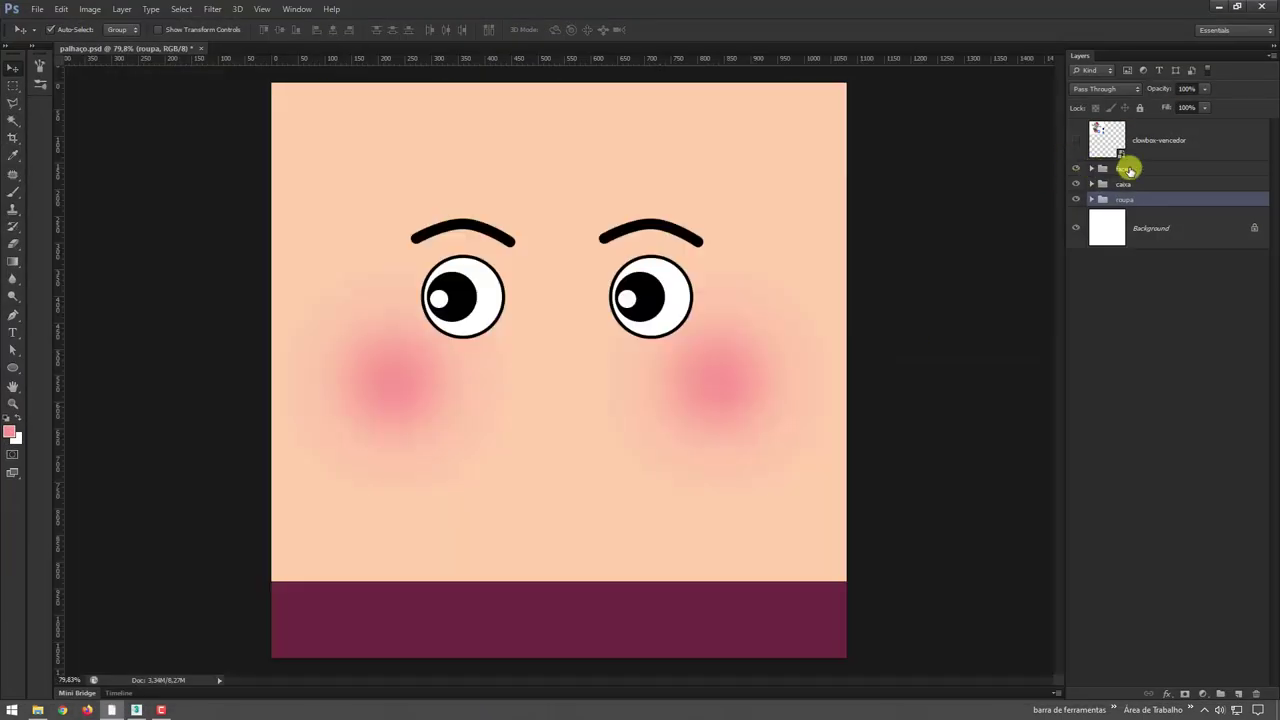
click(1126, 168)
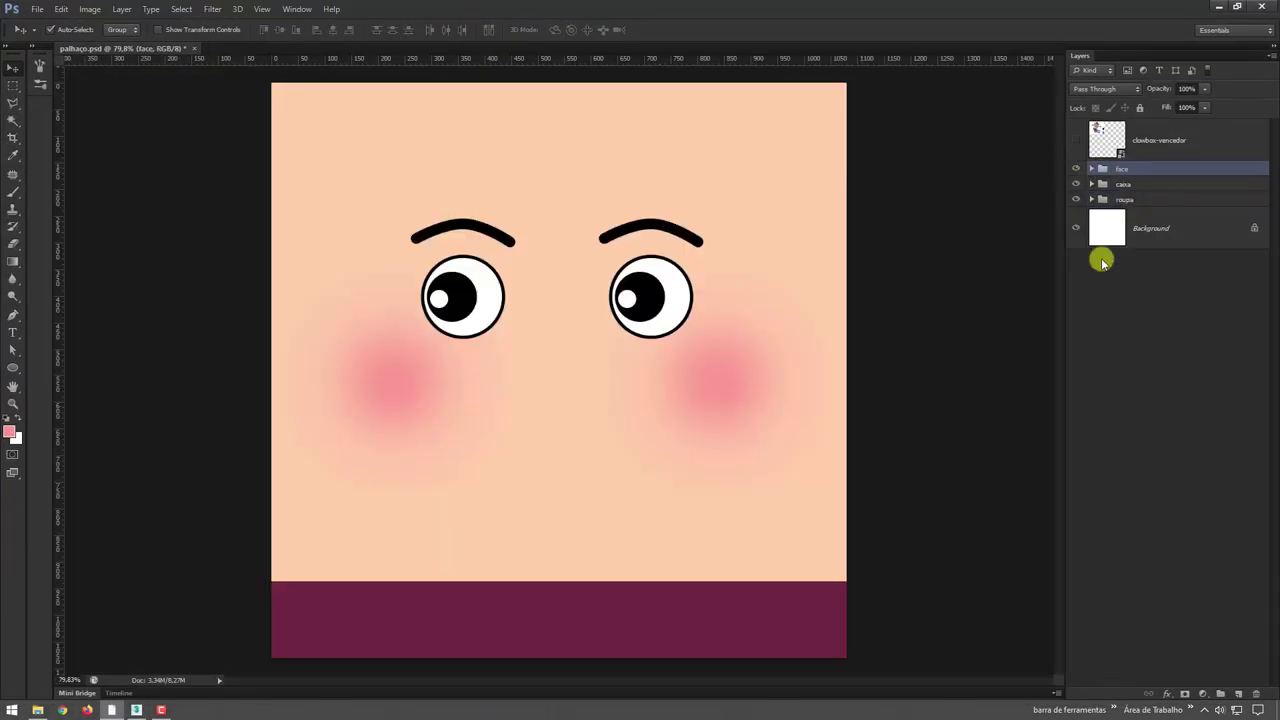
key(ctrl+shift+s)
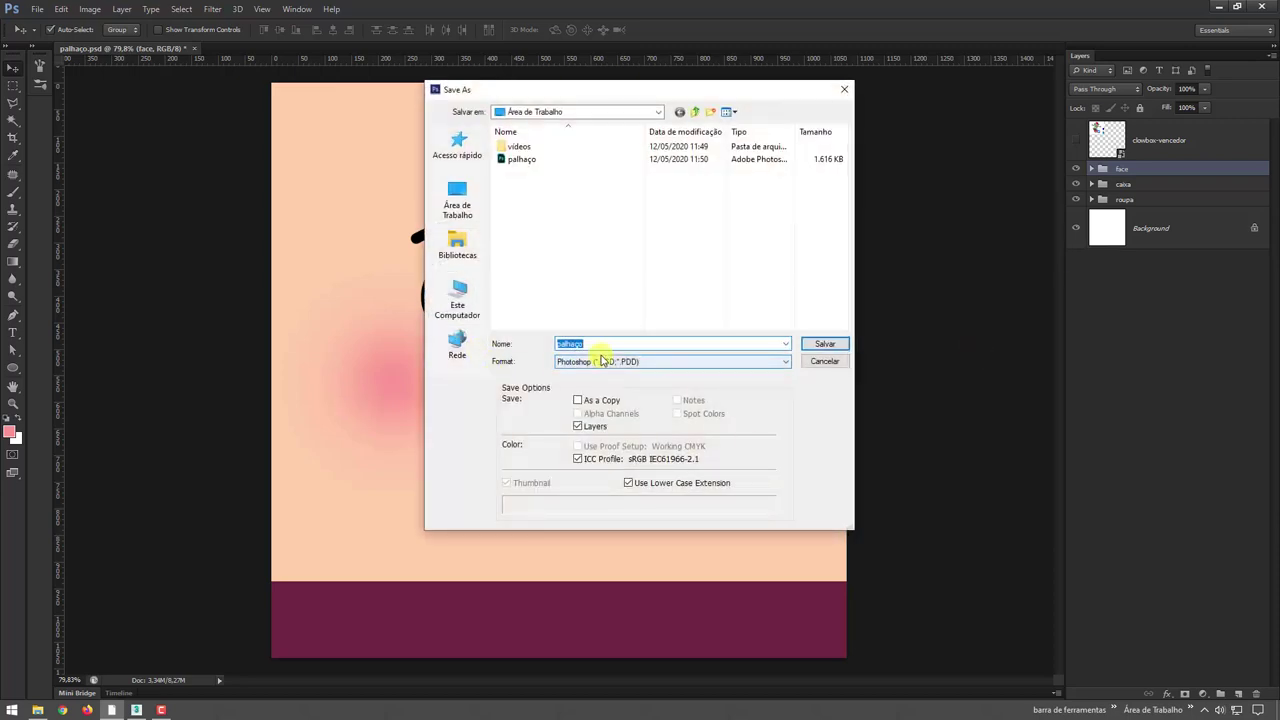
- Name the face file rosto, choose JPEG format and save it
text(rosto)
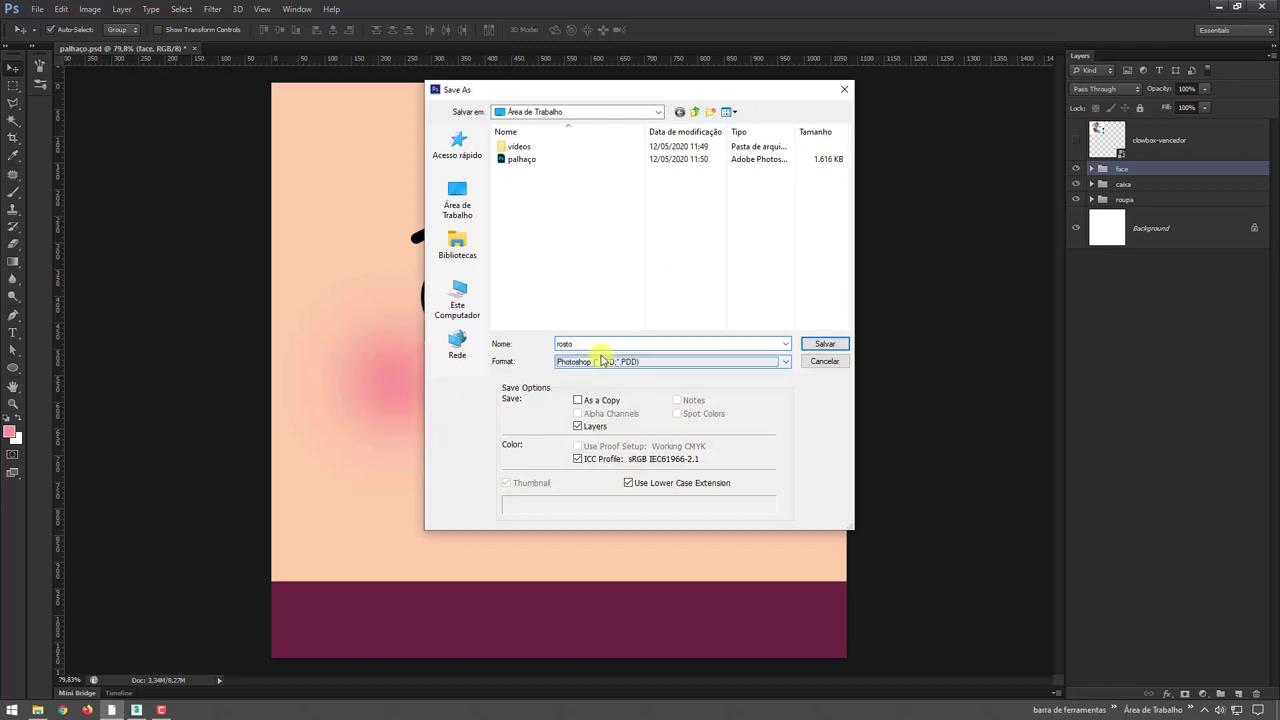
click(601, 361)
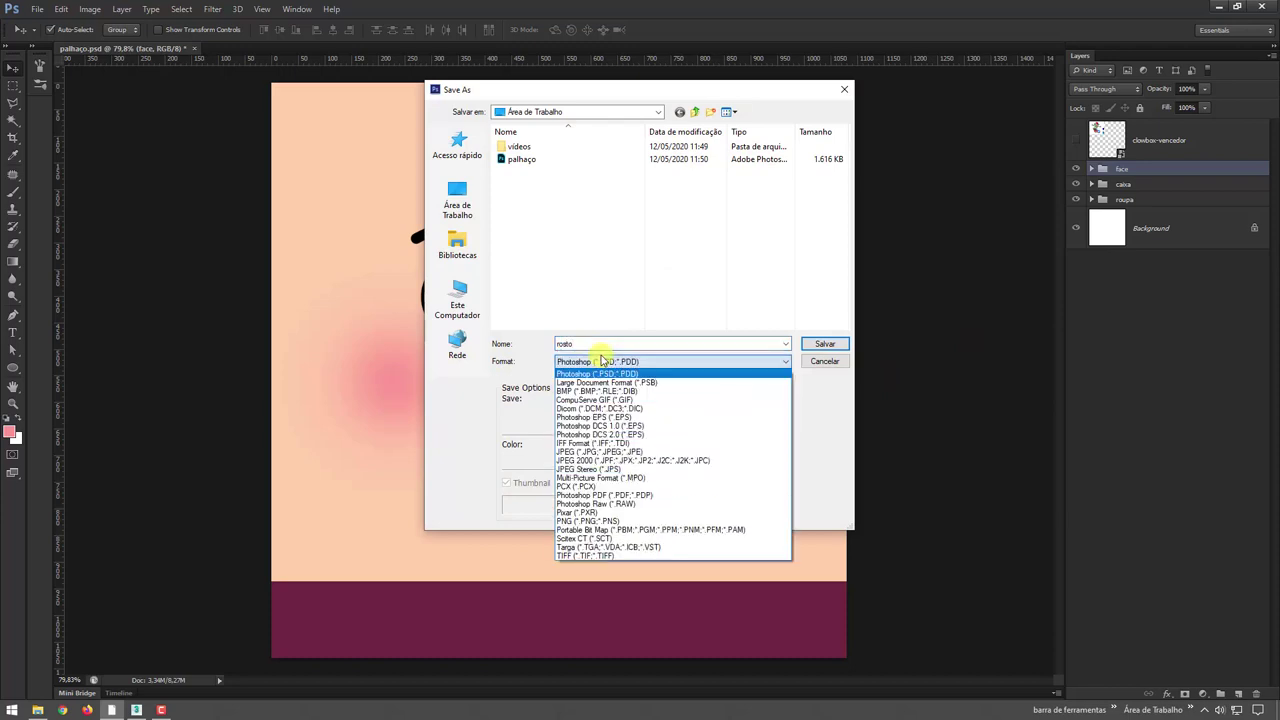
key(Down)
key(Down)
key(Down)
key(Down)
key(Down)
key(Return)
key(Return)
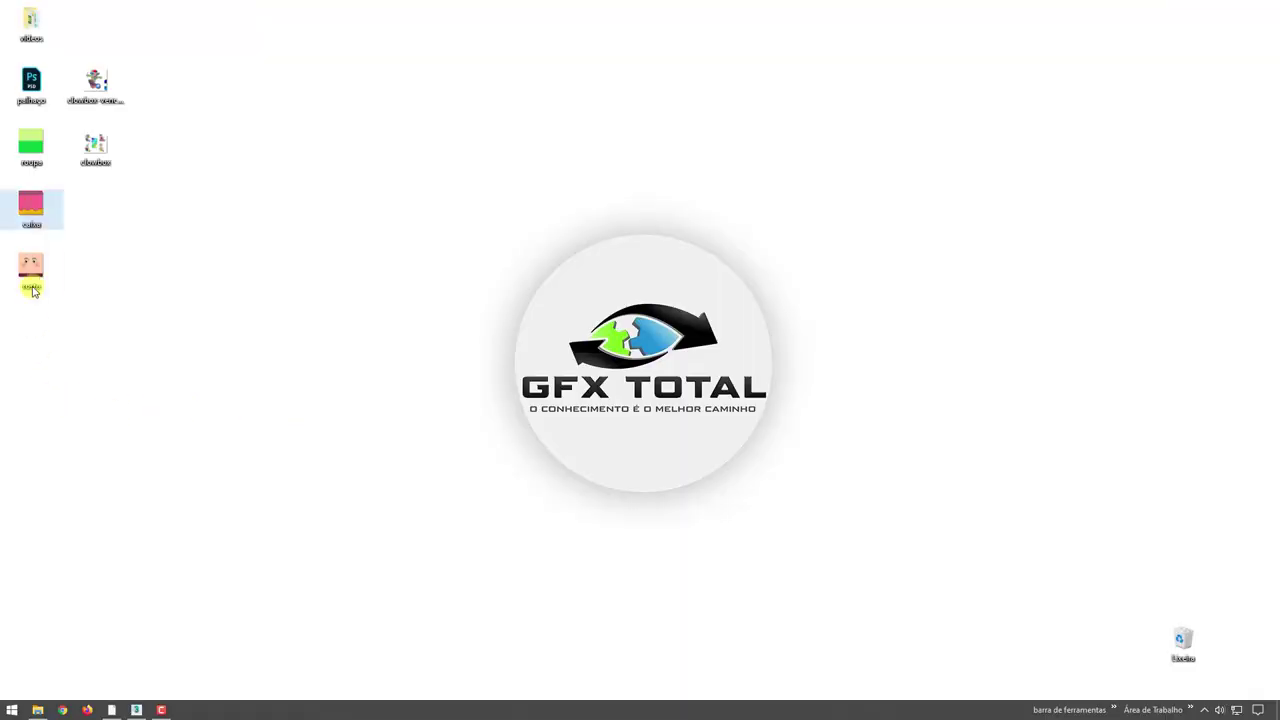
- Drop rosto.jpg into the Slate view as a Map #4 bitmap node below Map #3
mouse_move(33, 291)
mouse_down()
mouse_move(466, 490)
mouse_move(382, 509)
mouse_move(405, 474)
mouse_up()
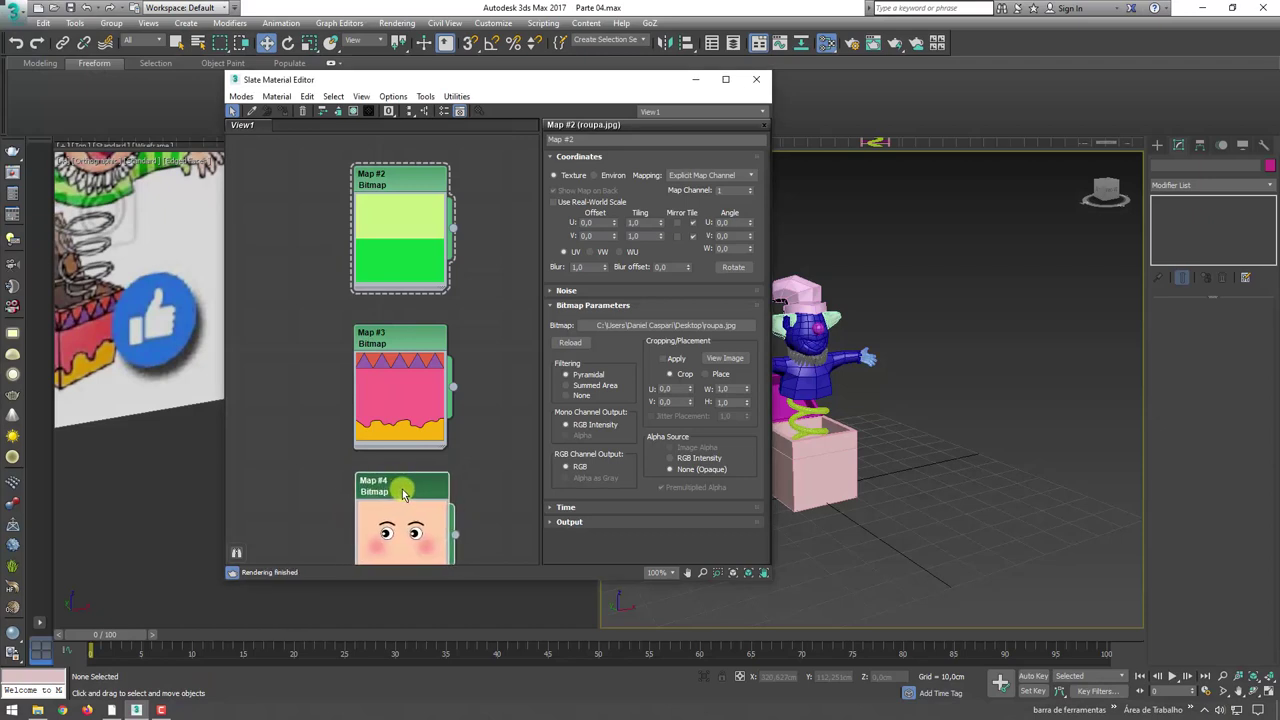
scroll(405, 456, down, 3)
middle_drag(405, 457, 345, 422)
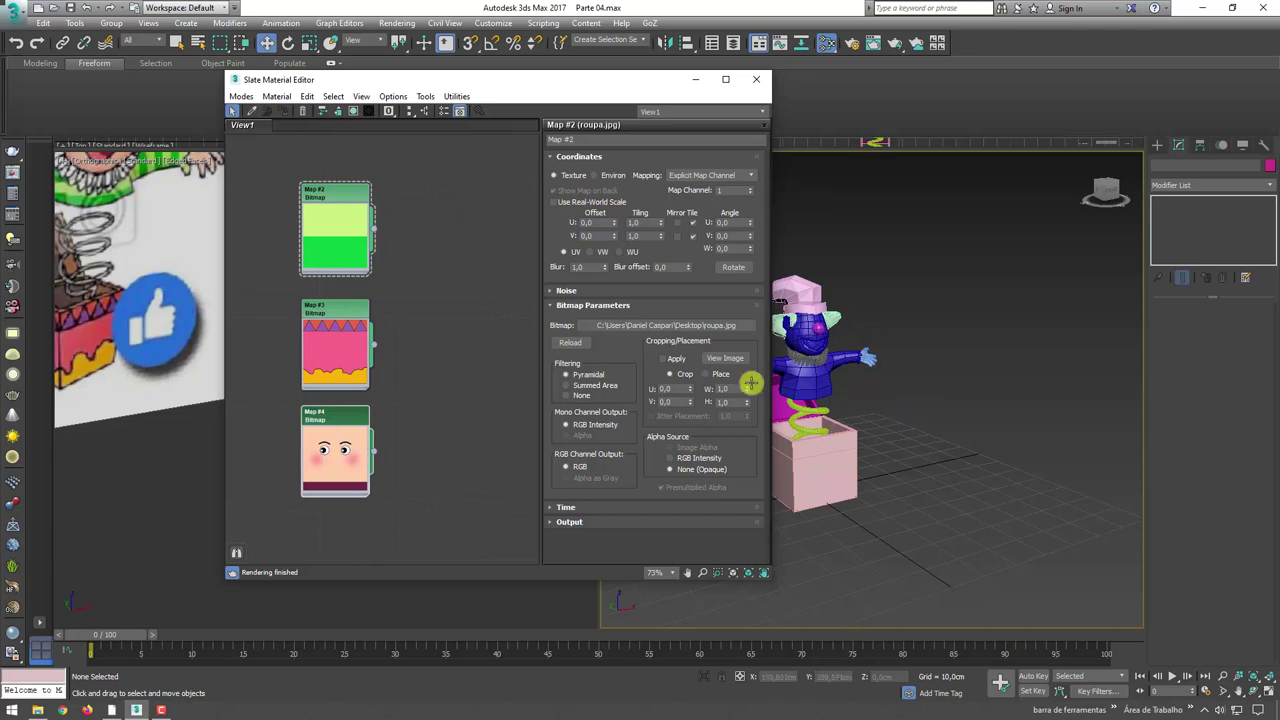
click(766, 128)
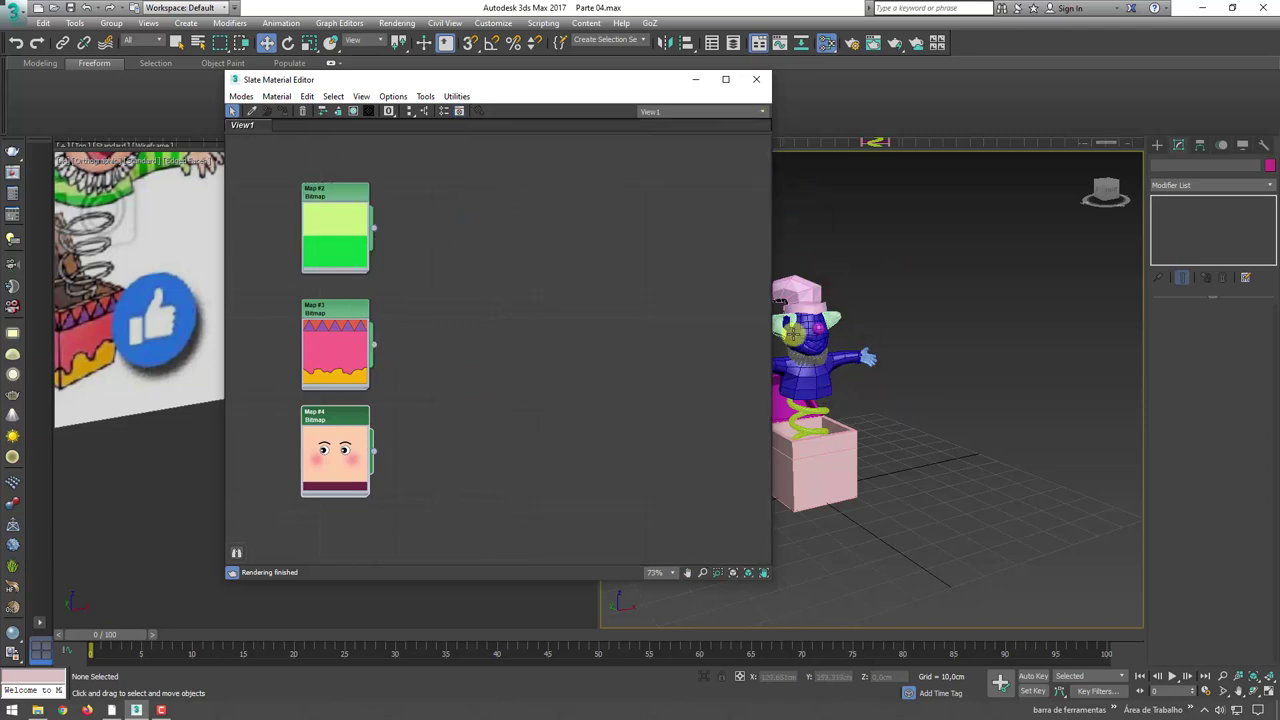
middle_drag(830, 316, 925, 316)
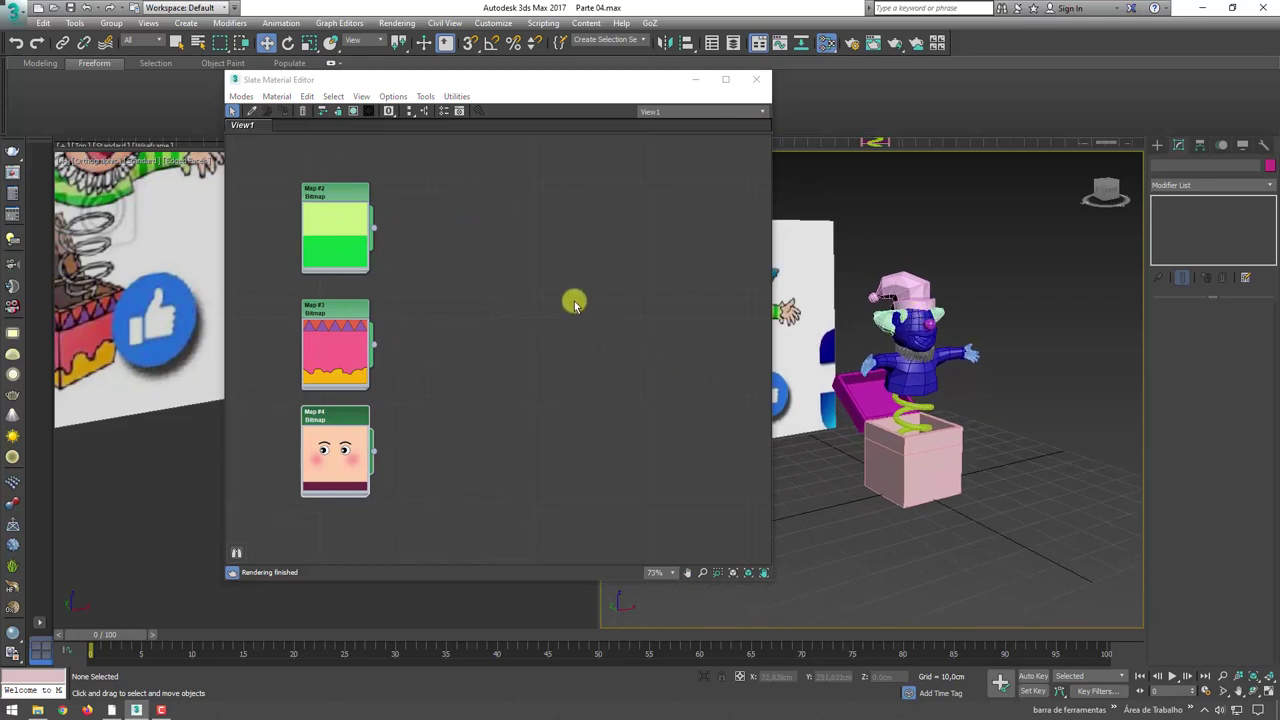
- Add a Standard Material #26 and wire the green Map #2 into it
right_click(488, 212)
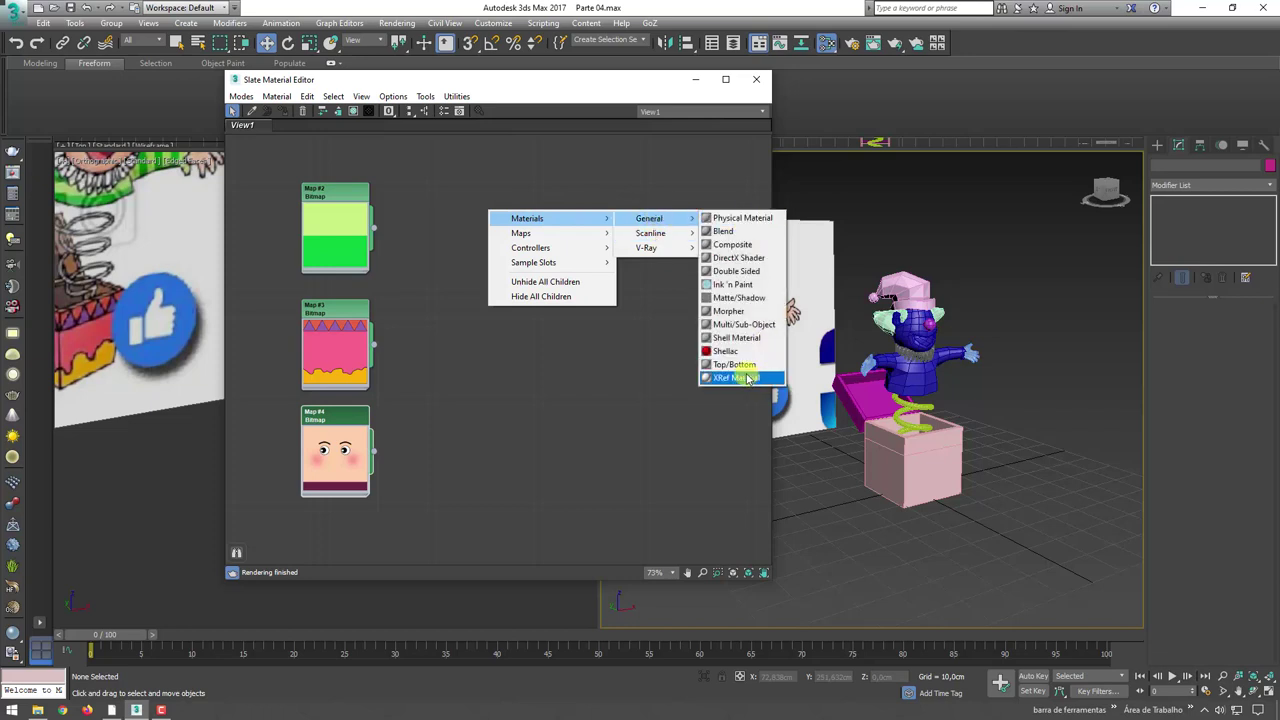
mouse_move(651, 233)
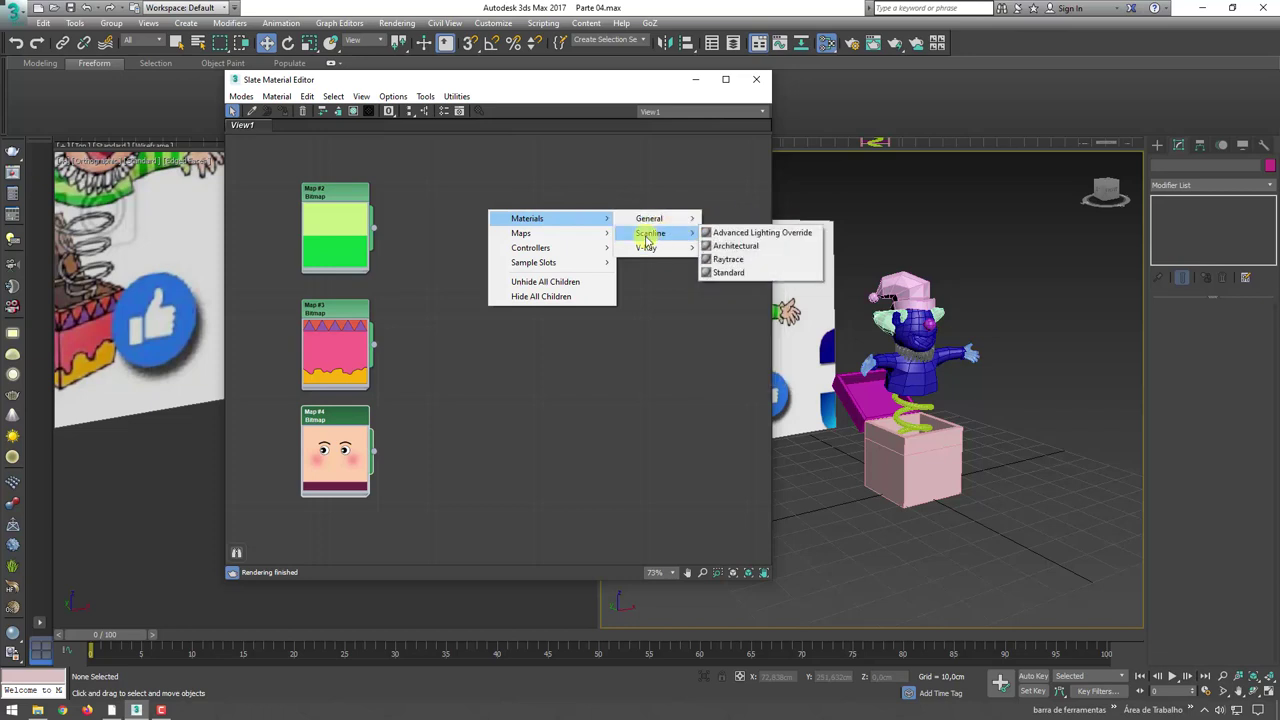
click(731, 273)
mouse_move(509, 222)
mouse_down()
mouse_move(537, 200)
mouse_move(503, 192)
mouse_up()
click(537, 200)
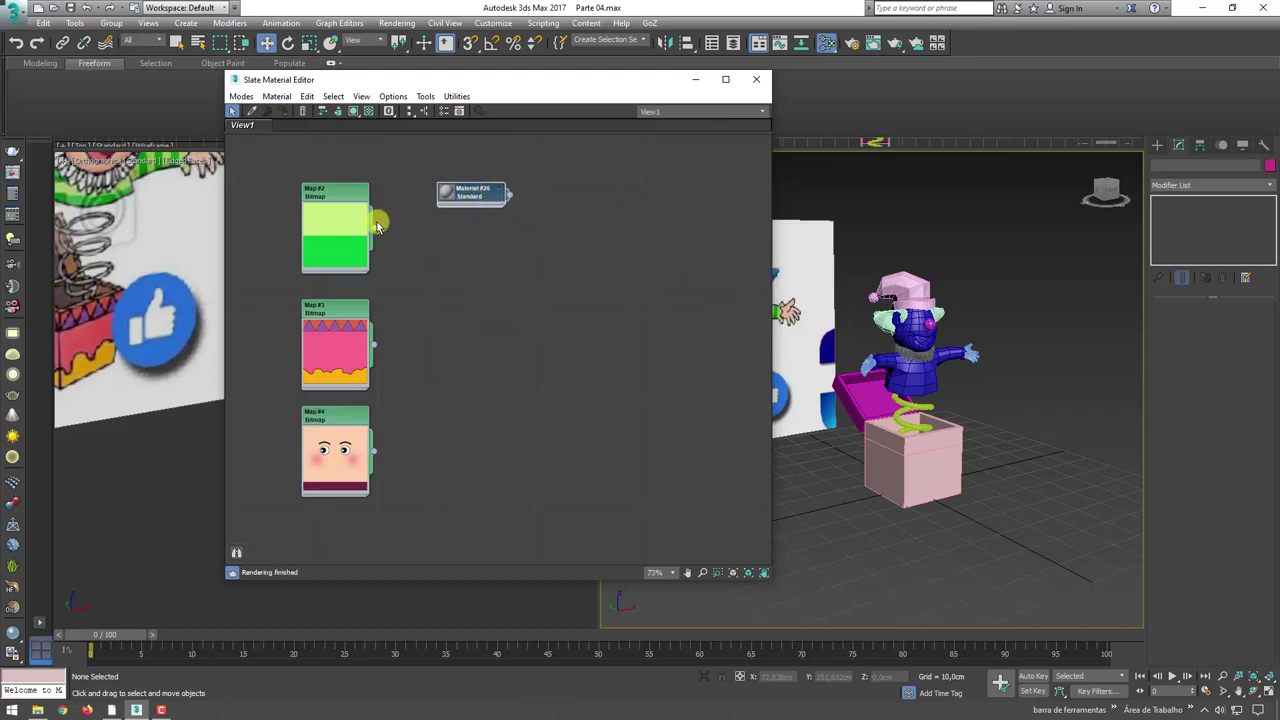
drag(373, 230, 447, 190)
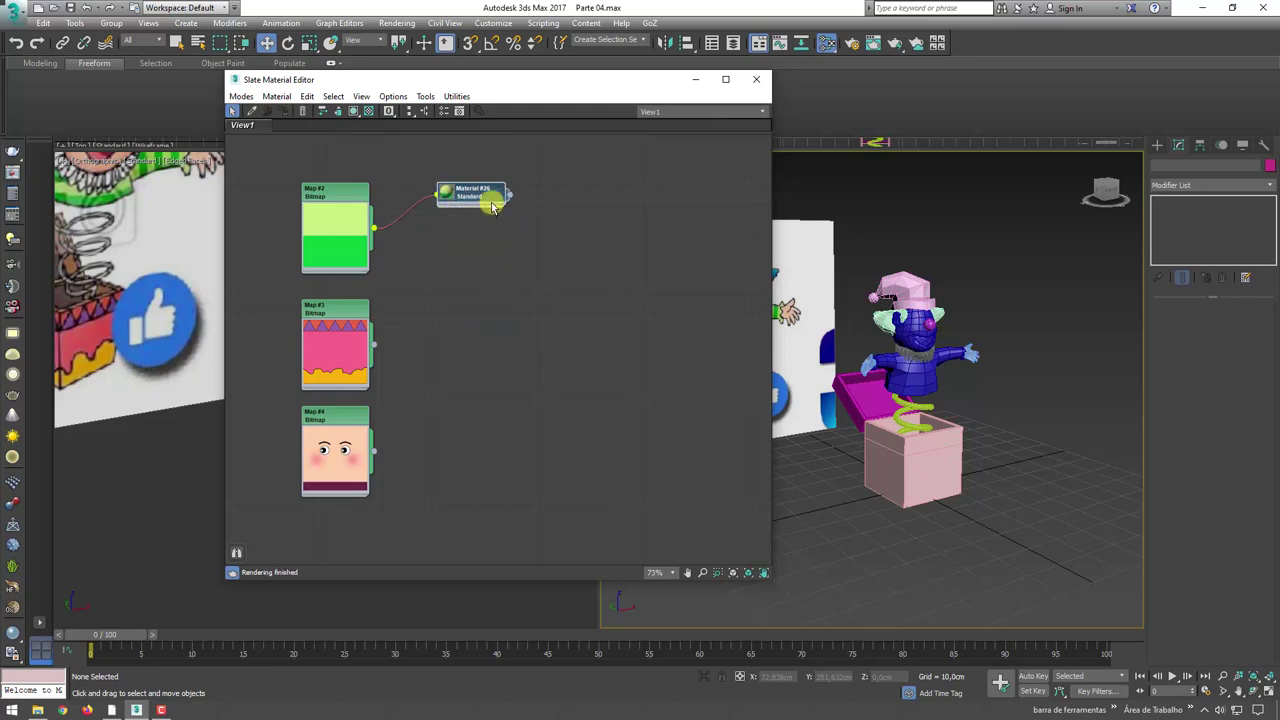
mouse_move(470, 190)
mouse_down()
mouse_move(492, 222)
mouse_move(498, 188)
mouse_move(504, 307)
mouse_up()
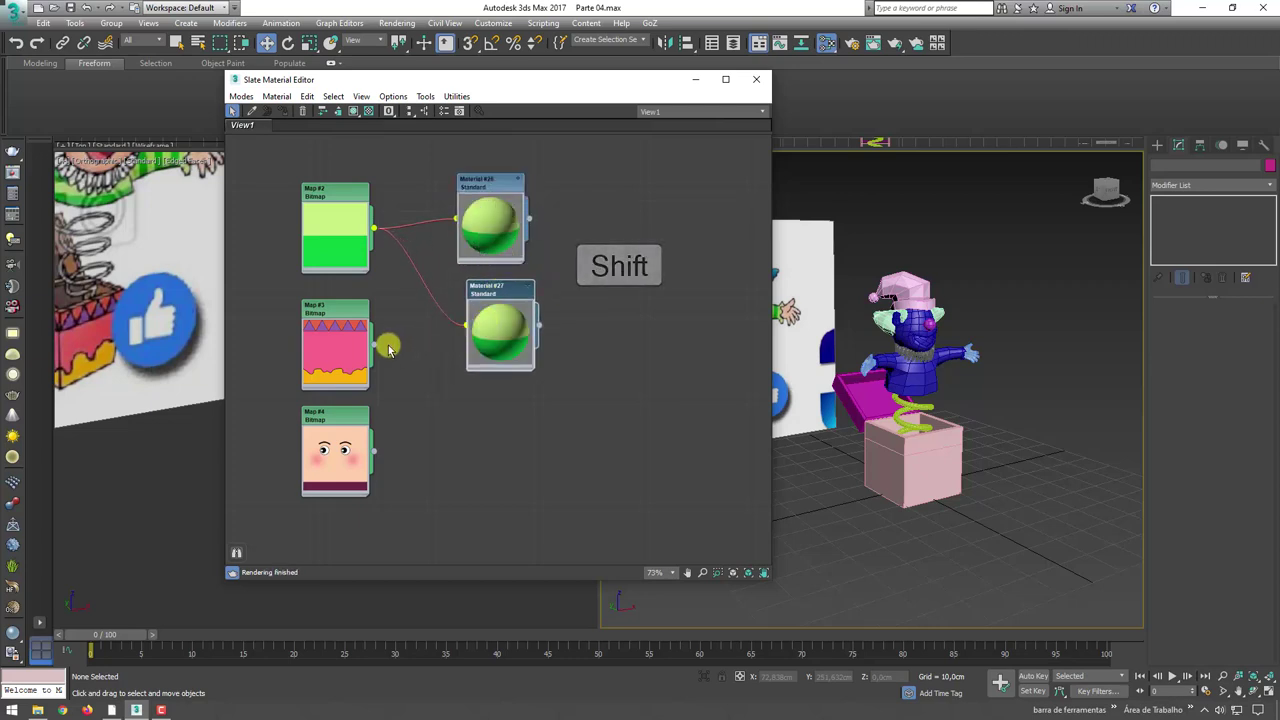
- Wire Map #3 and the face Map #4 into copied Materials #27 and #28
drag(373, 345, 468, 378)
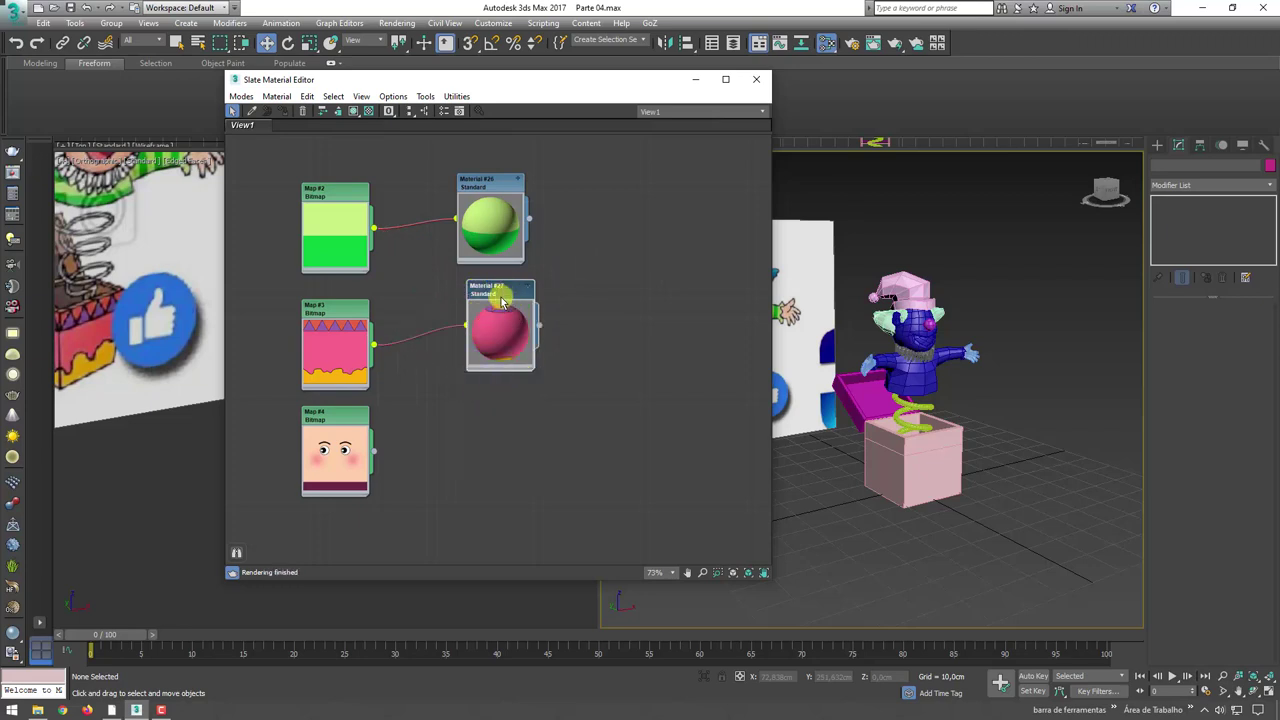
mouse_move(490, 305)
shift+mouse_down()
mouse_move(503, 375)
mouse_move(489, 440)
shift+mouse_up()
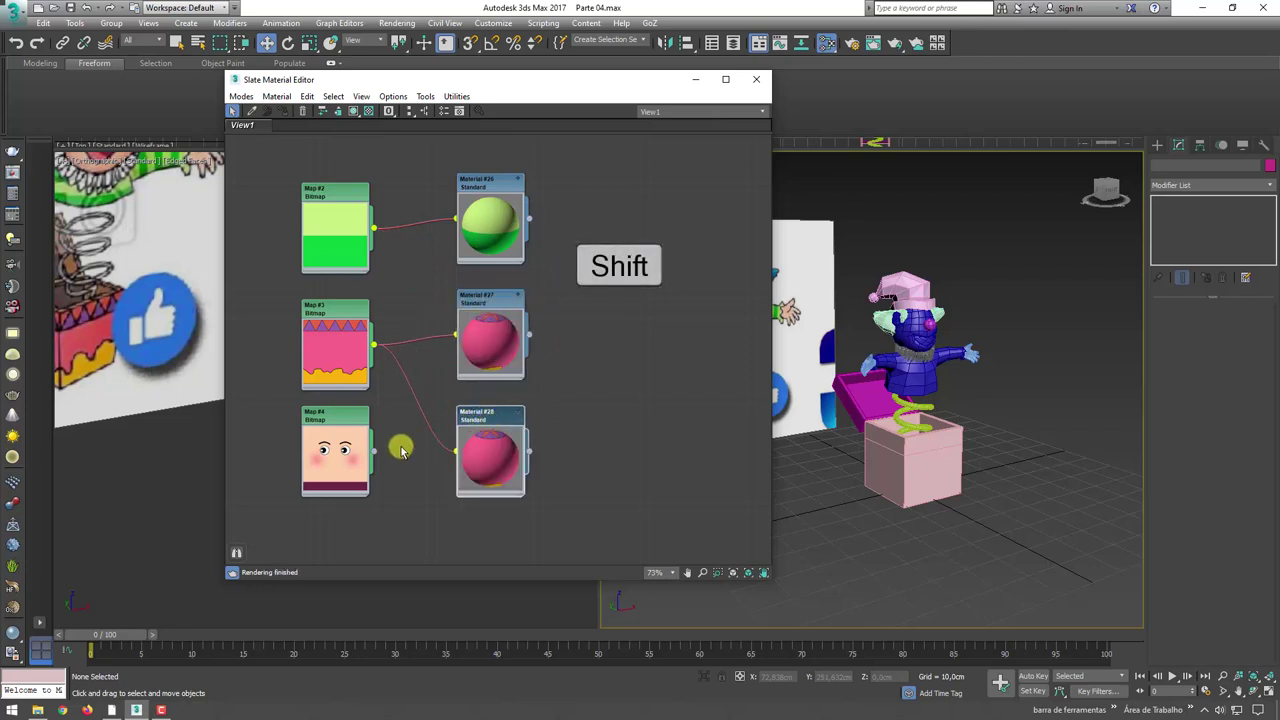
drag(376, 456, 458, 507)
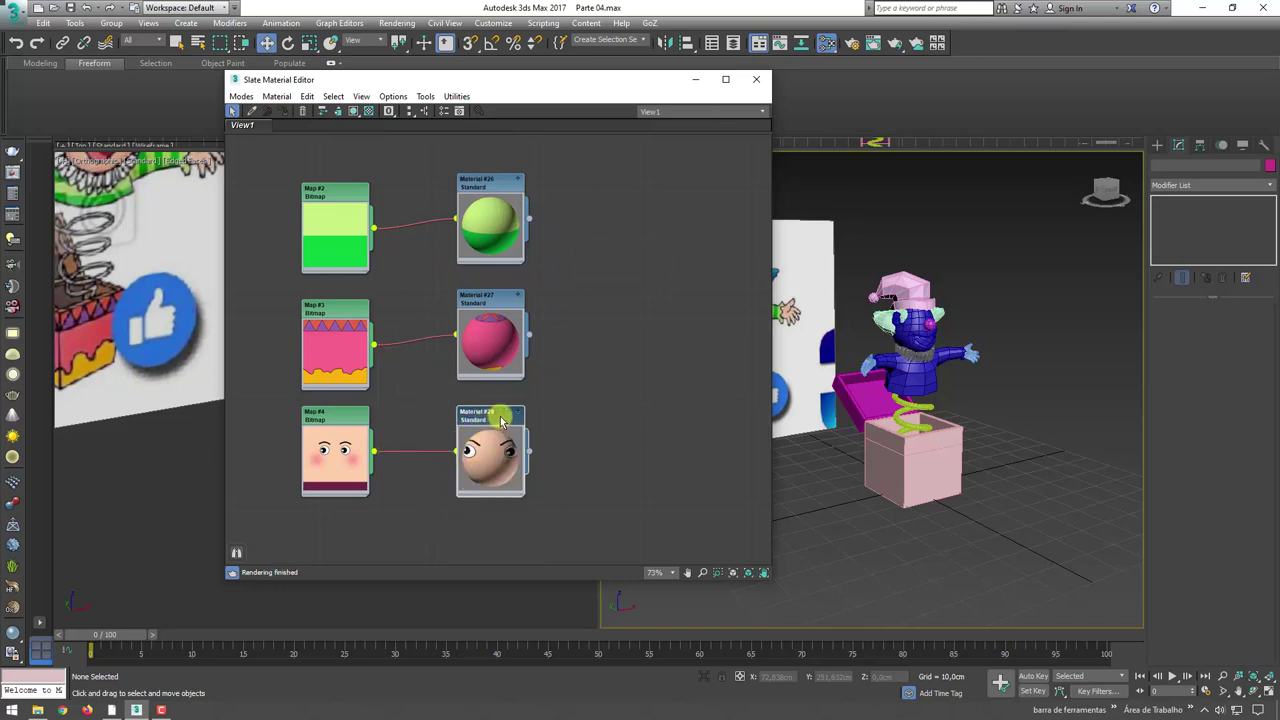
drag(502, 421, 502, 431)
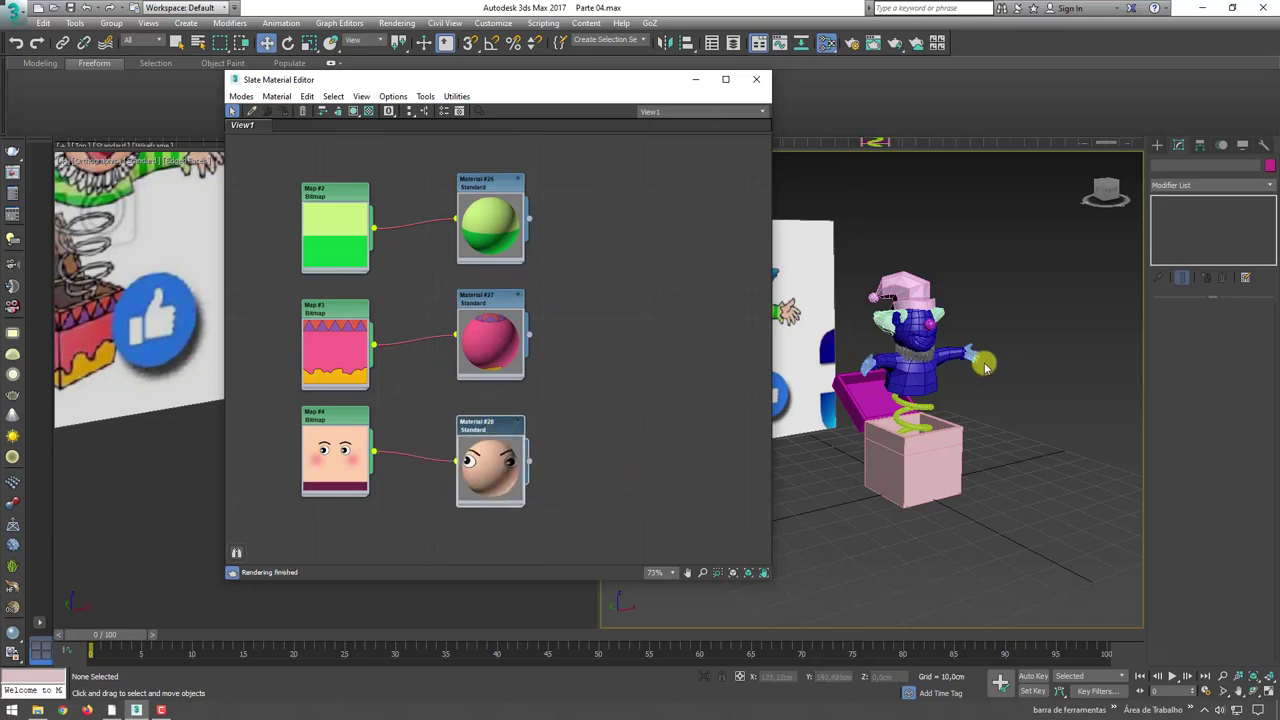
scroll(975, 380, up, 2)
scroll(949, 406, up, 3)
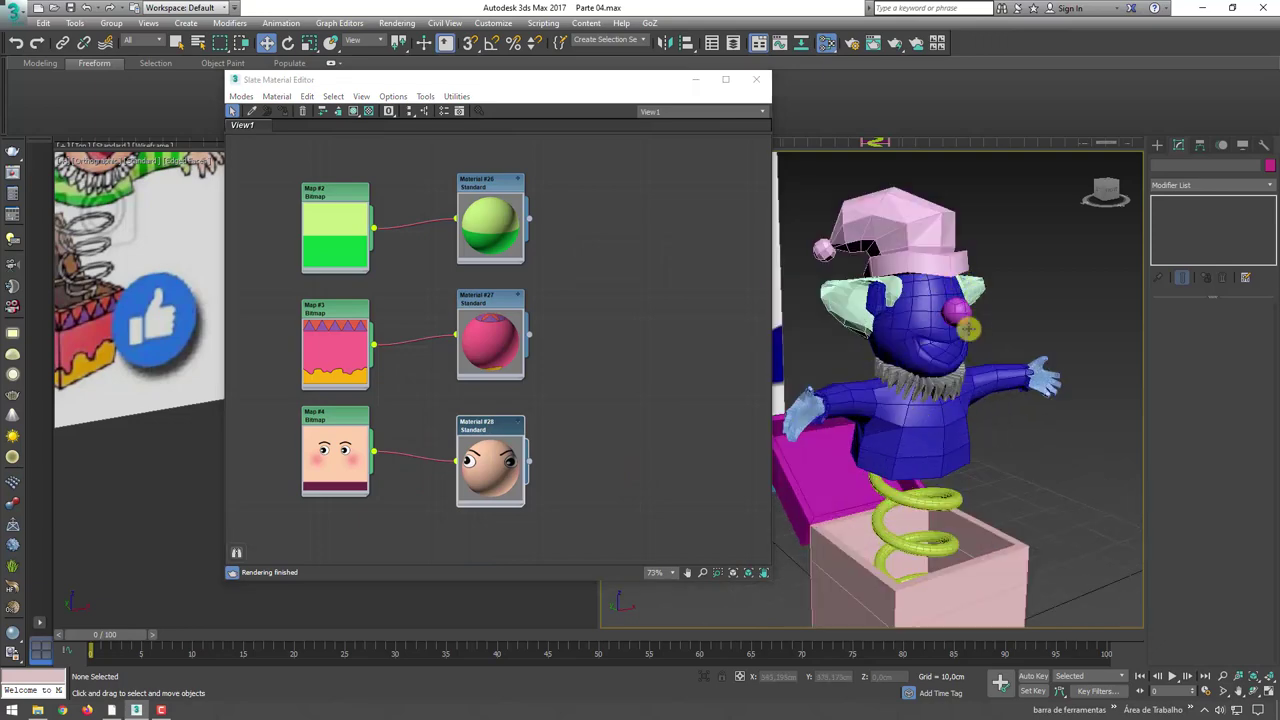
mouse_move(968, 328)
alt+middle_down()
mouse_move(965, 366)
mouse_move(934, 400)
mouse_move(1049, 335)
mouse_move(975, 285)
mouse_move(947, 231)
alt+middle_up()
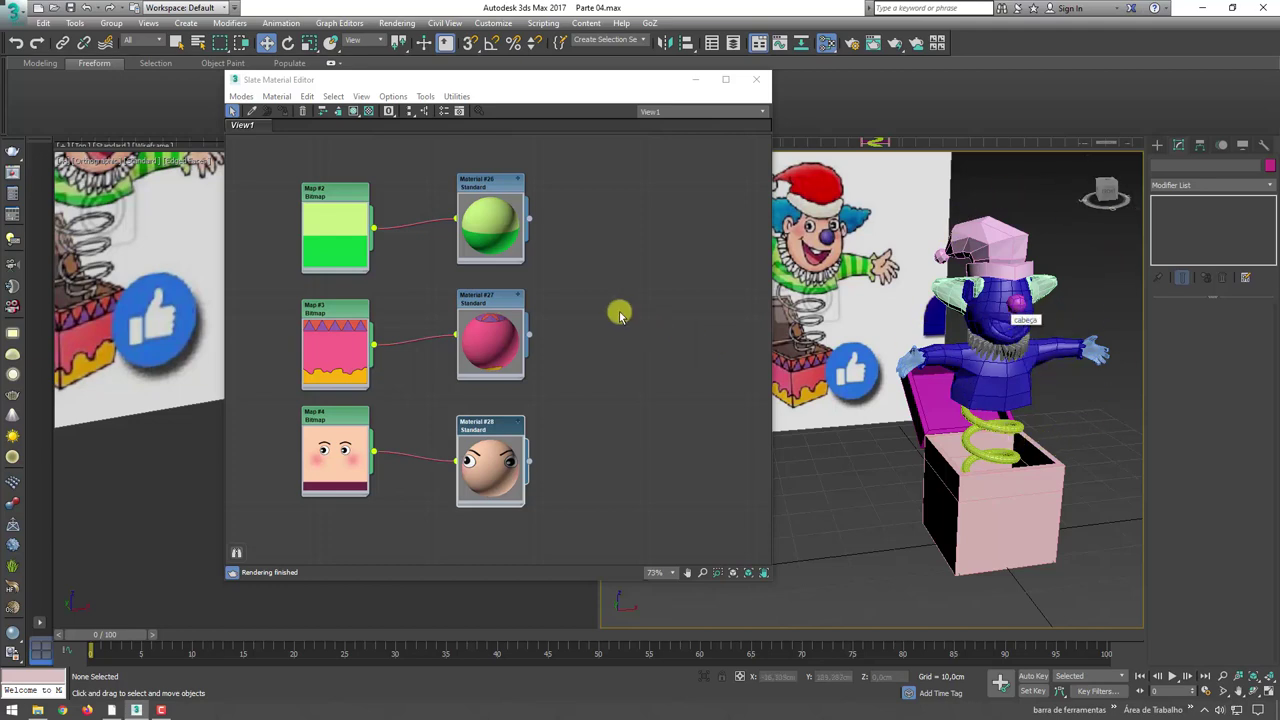
- Add a Multi/Sub-Object material node from the material browser to the node graph
scroll(570, 300, down, 2)
scroll(570, 300, down, 3)
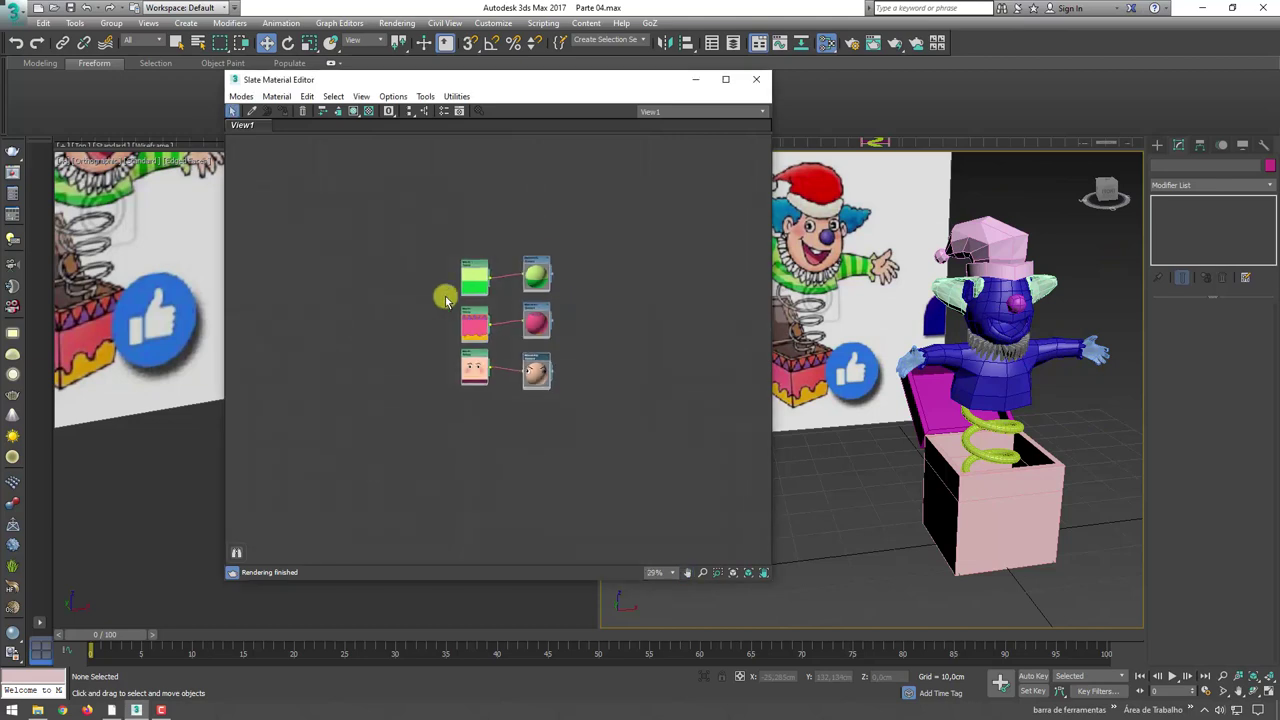
scroll(514, 174, up, 1)
scroll(490, 150, up, 2)
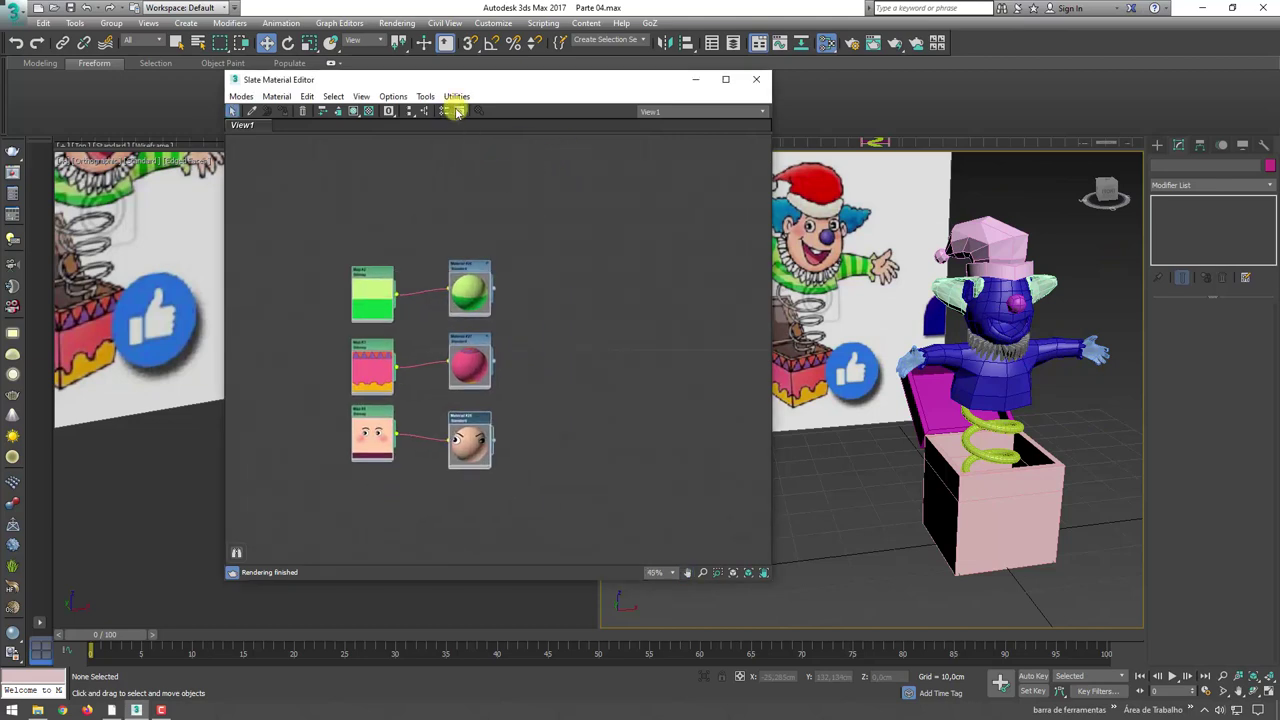
click(457, 111)
click(459, 112)
click(443, 111)
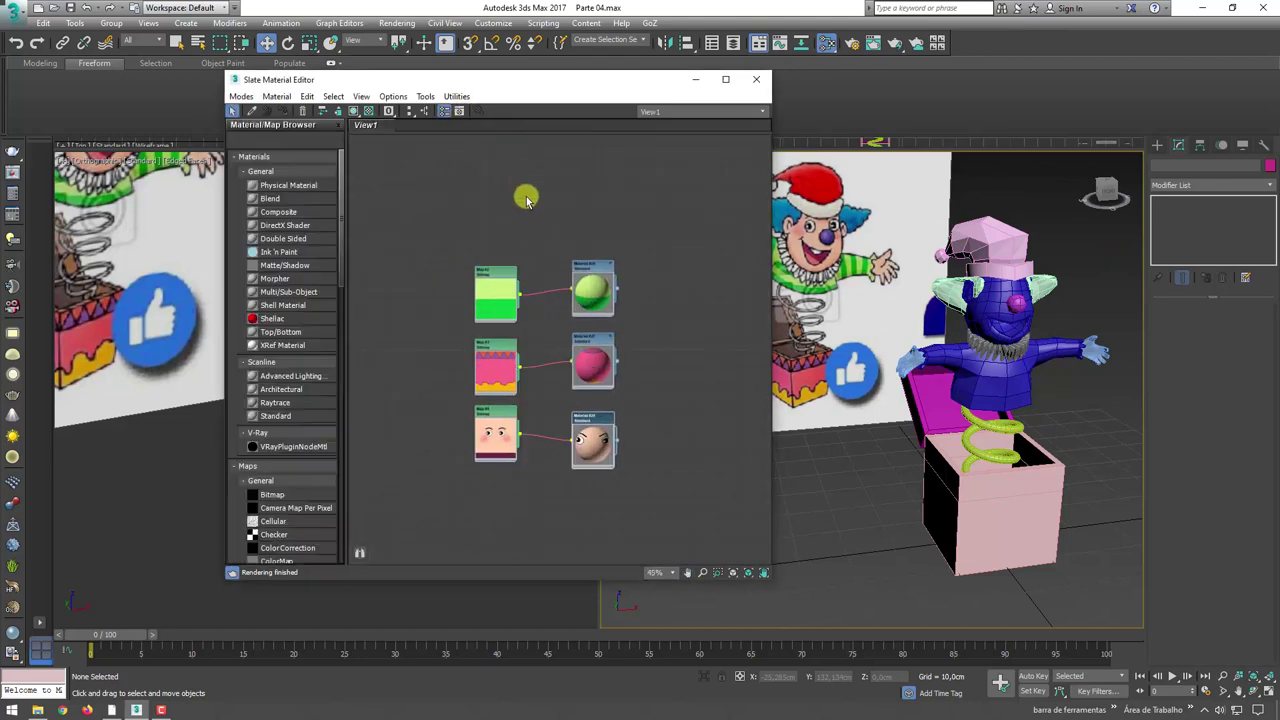
scroll(339, 257, down, 1)
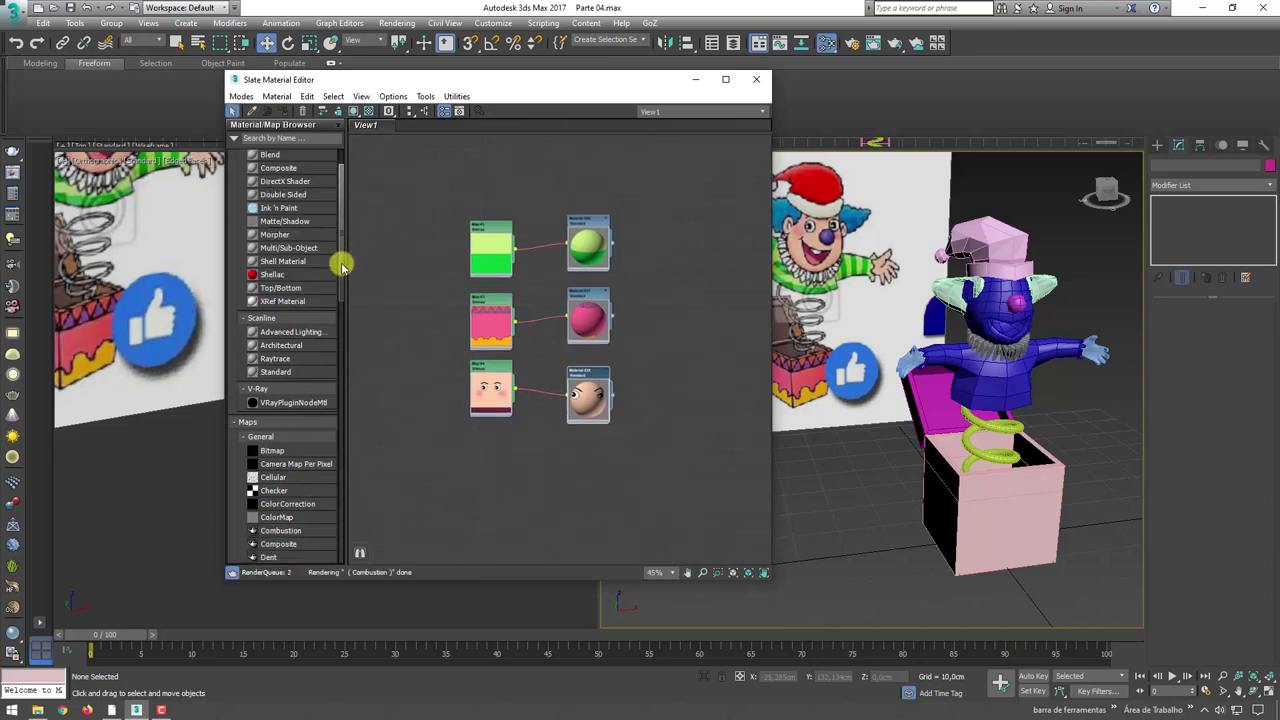
scroll(315, 278, up, 1)
drag(281, 293, 700, 256)
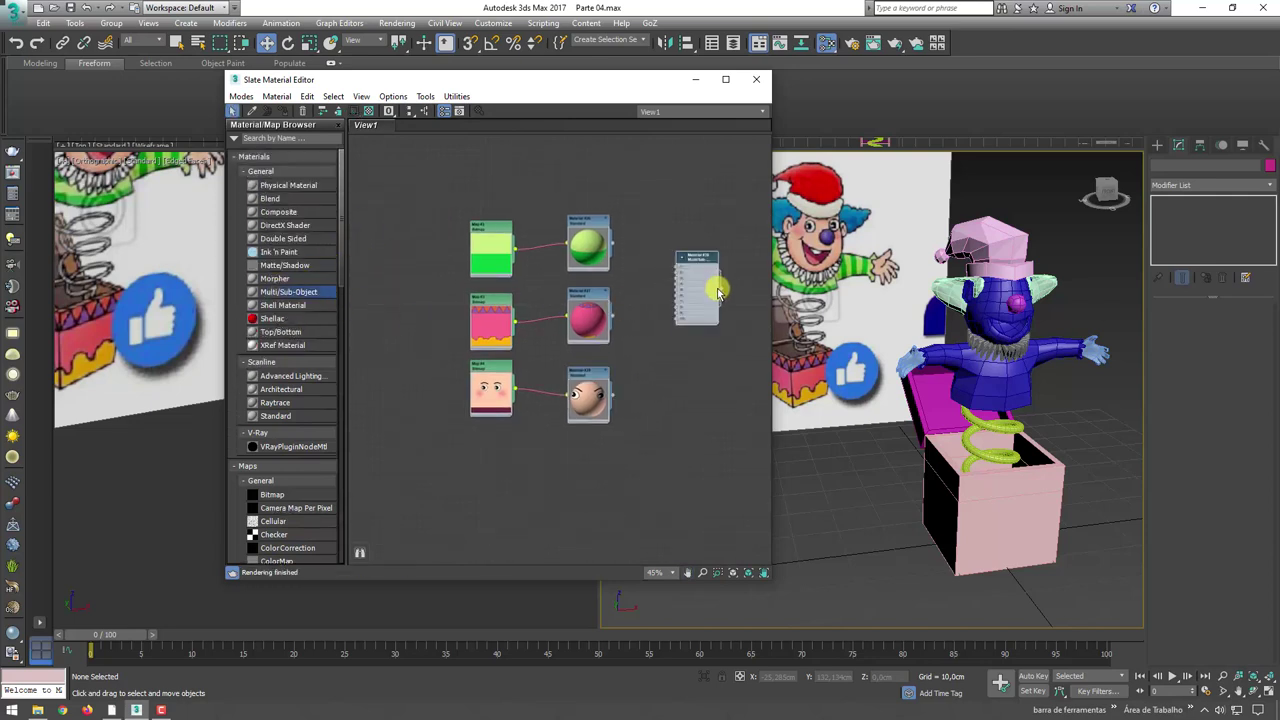
scroll(702, 254, up, 2)
scroll(686, 251, up, 2)
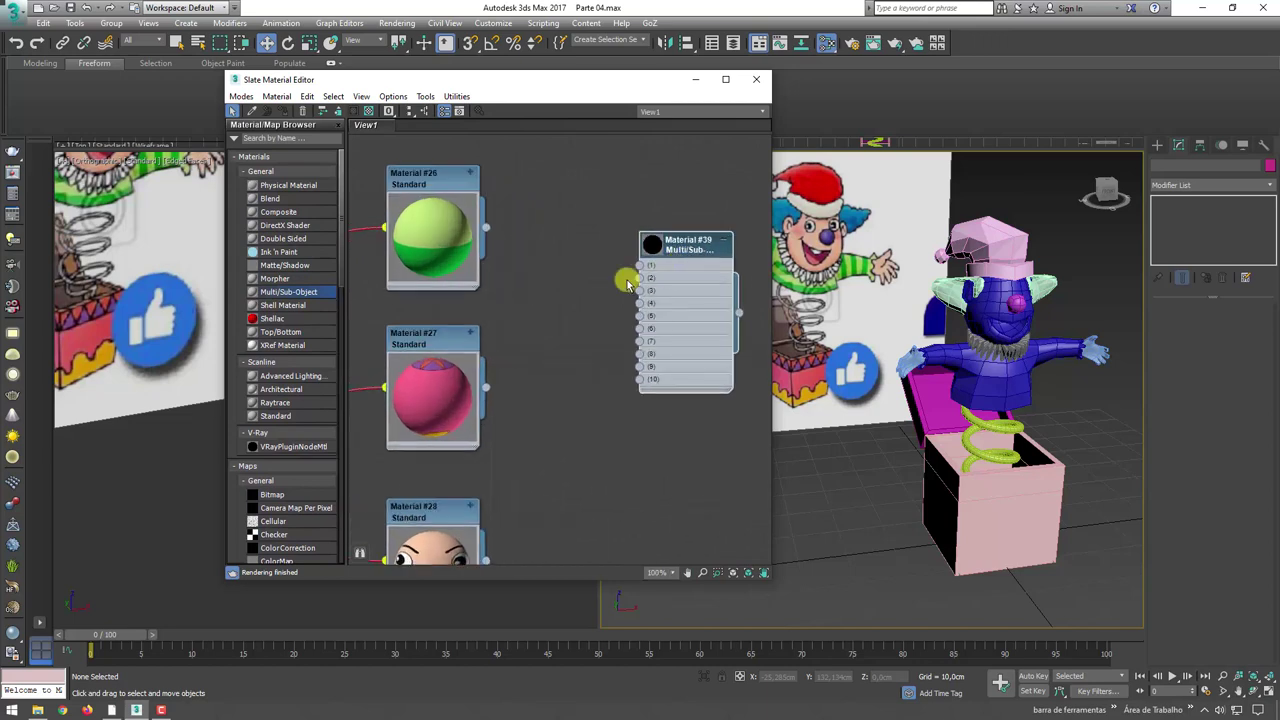
scroll(626, 277, up, 2)
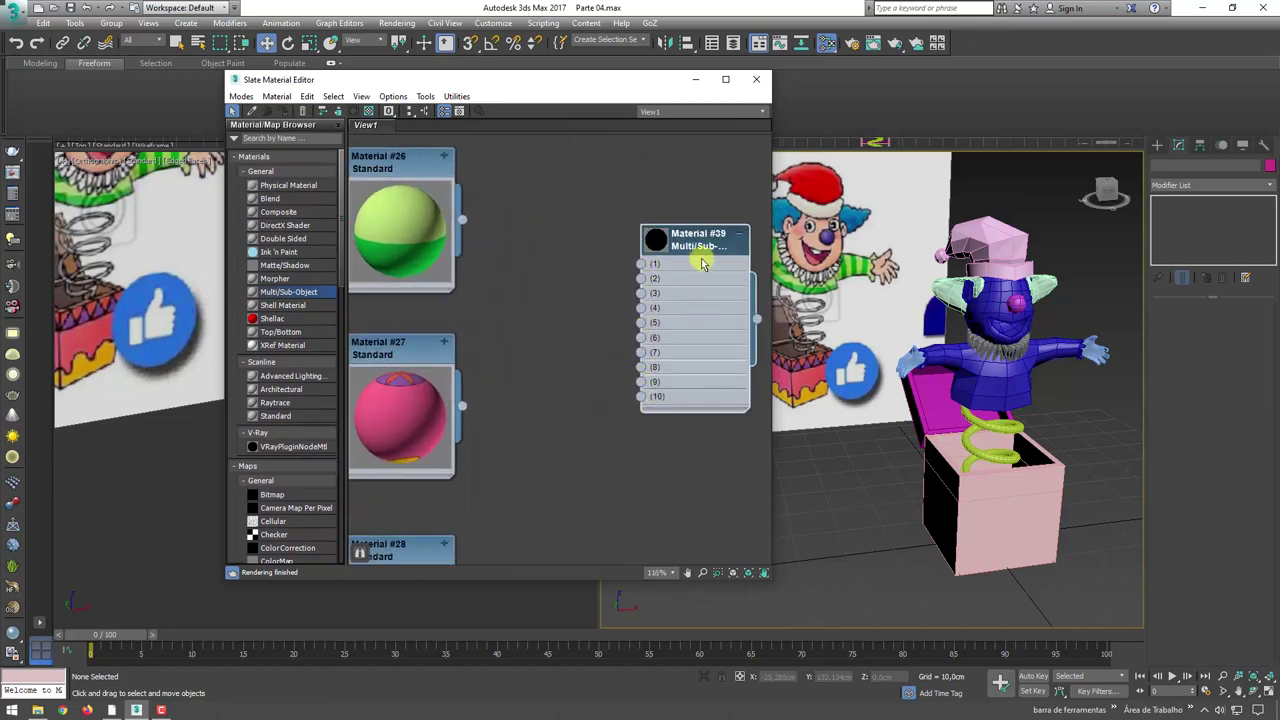
scroll(650, 267, down, 2)
scroll(565, 276, down, 2)
scroll(530, 245, up, 1)
scroll(516, 259, up, 1)
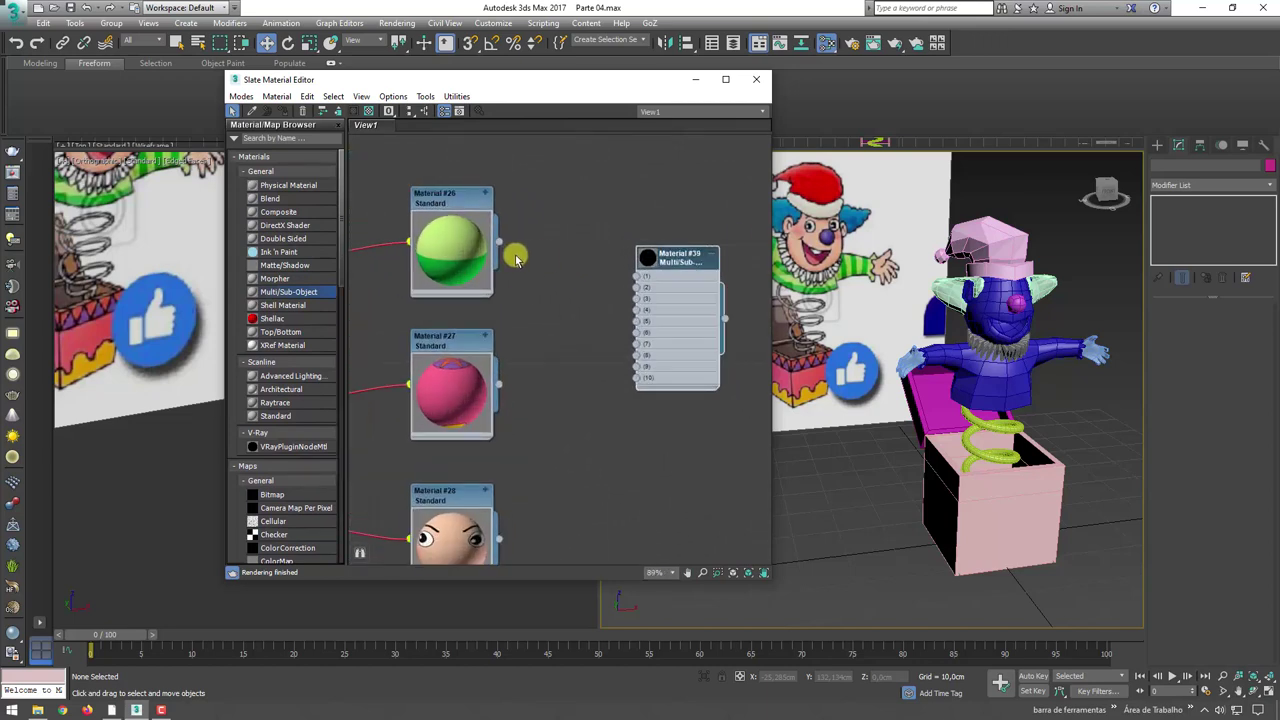
- Connect Materials #26, #27 and #28 to multi-material slots 1, 2 and 3
drag(502, 247, 632, 276)
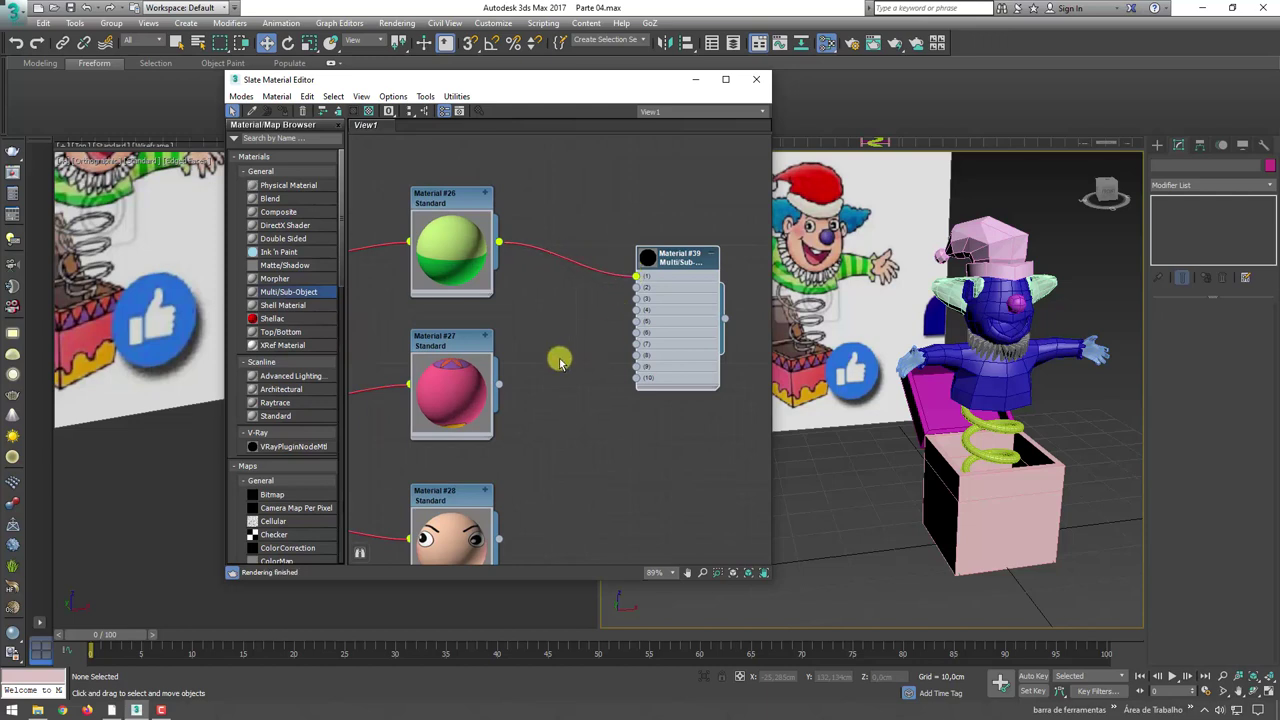
mouse_move(498, 384)
mouse_down()
mouse_move(586, 349)
mouse_move(632, 288)
mouse_up()
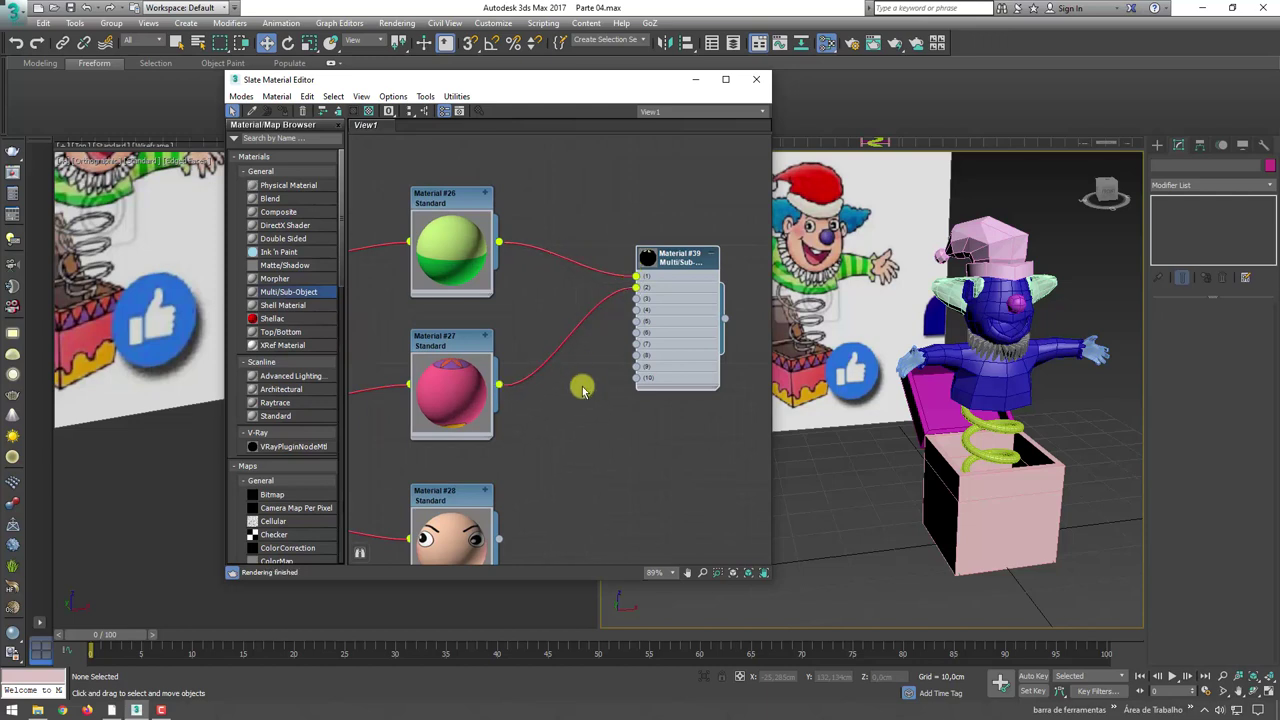
drag(531, 503, 634, 298)
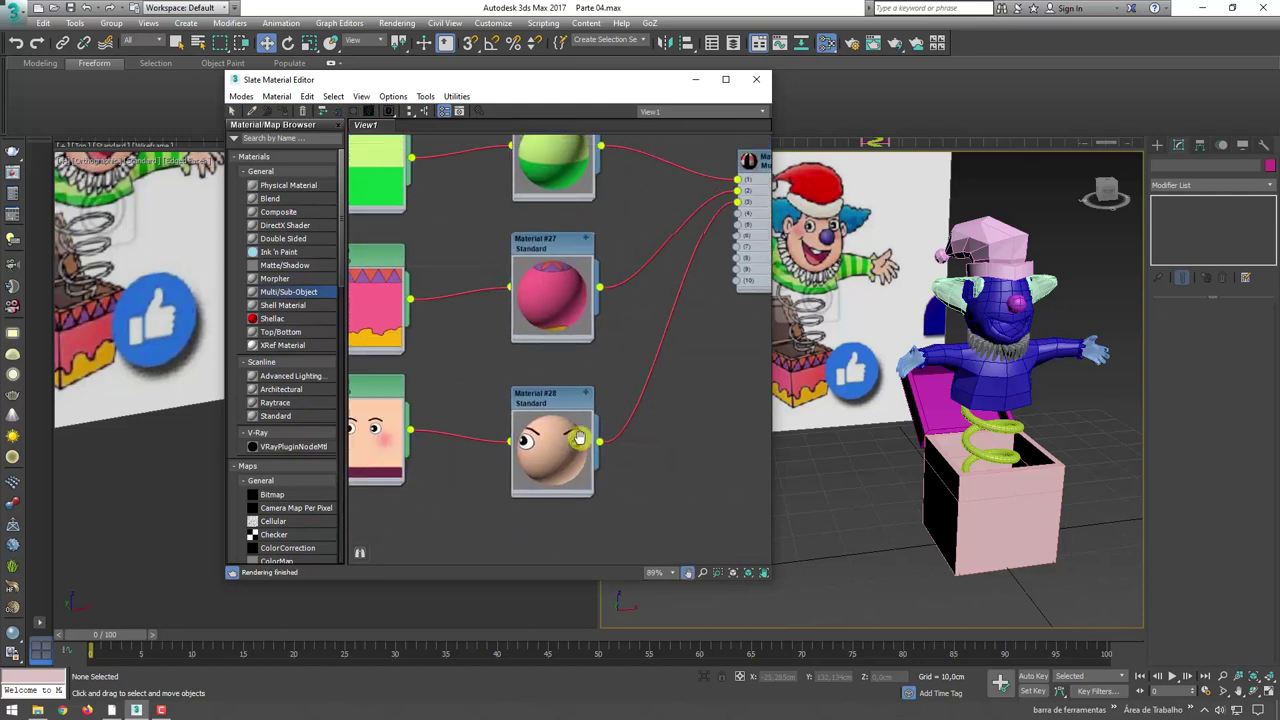
middle_drag(470, 507, 463, 347)
scroll(463, 347, down, 1)
scroll(463, 347, down, 3)
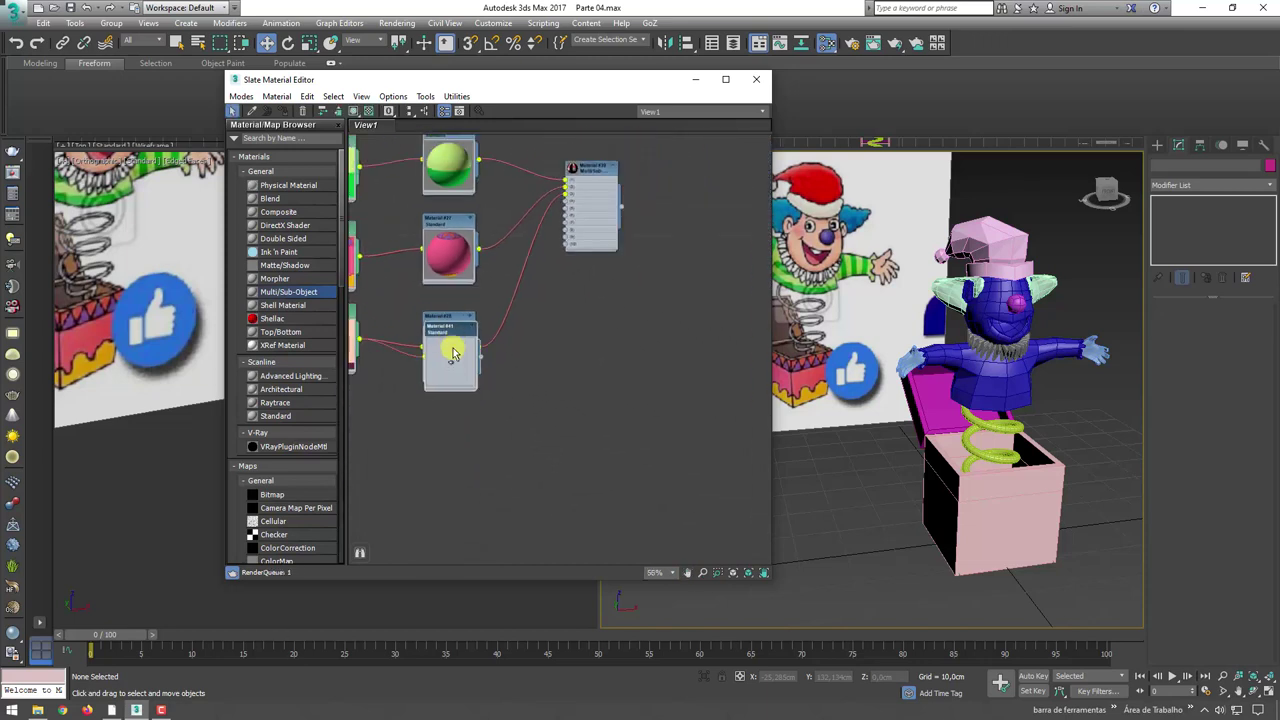
- Copy Material #28 as a map-free Material #41 and connect it to slot 4
shift+drag(449, 345, 456, 450)
click(405, 428)
key(Delete)
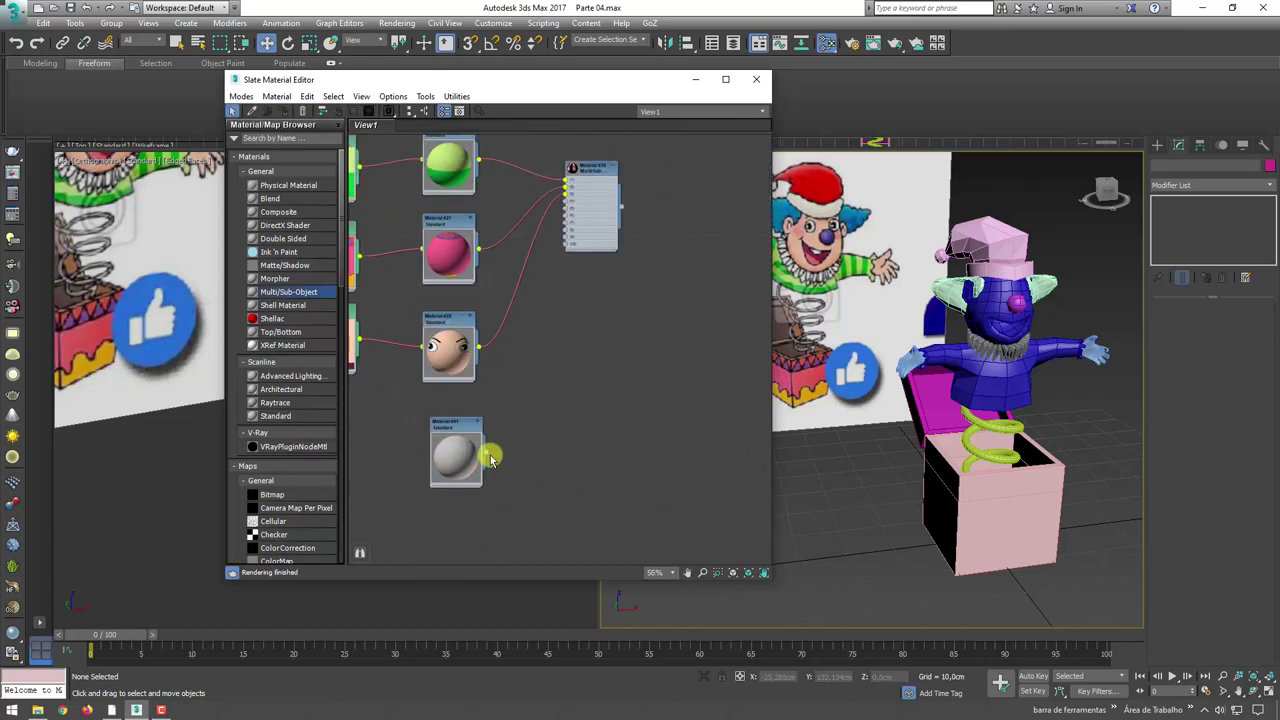
drag(485, 455, 562, 205)
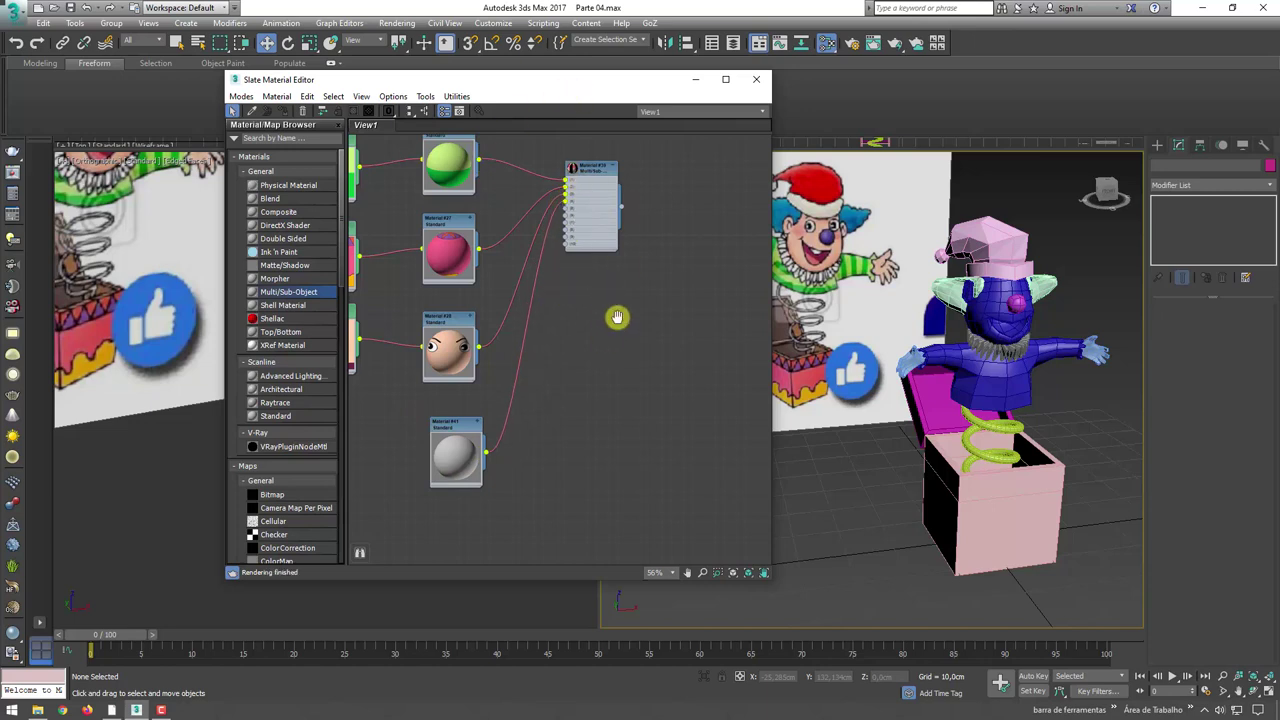
mouse_move(617, 317)
middle_down()
mouse_move(640, 403)
mouse_move(620, 275)
middle_up()
drag(618, 213, 610, 214)
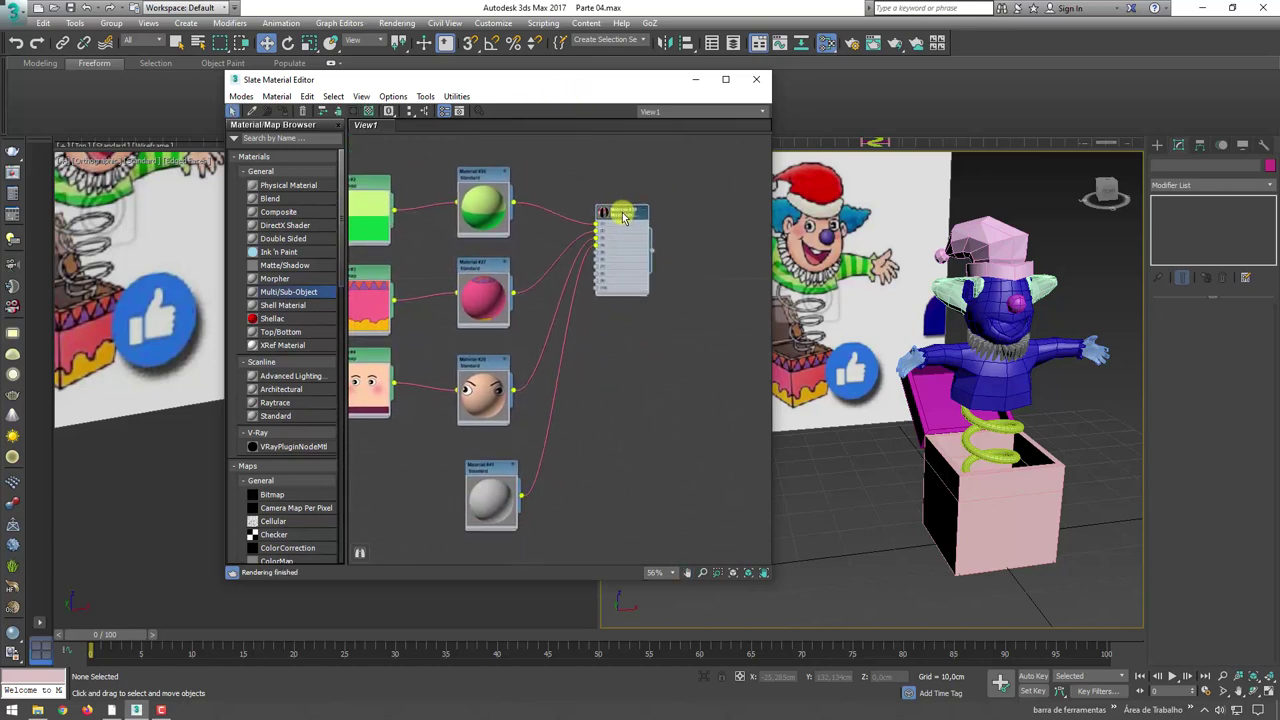
alt+middle_drag(1031, 325, 983, 213)
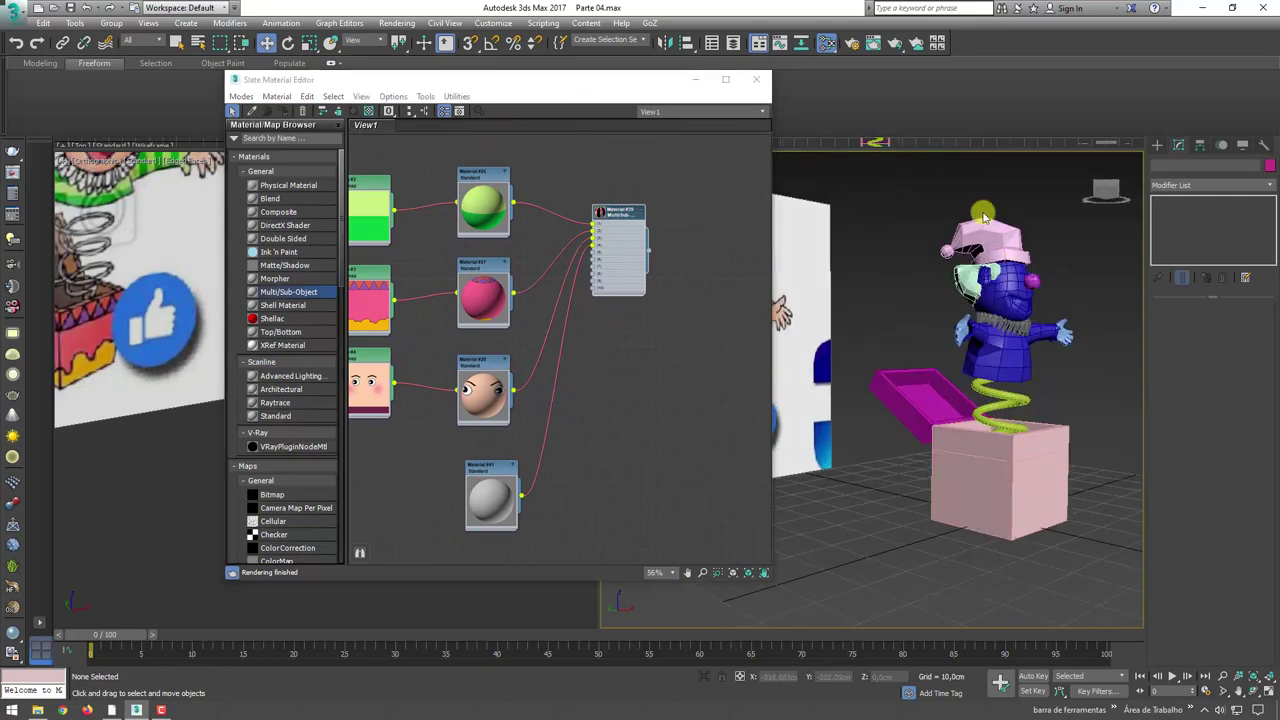
- Assign the Multi/Sub-Object Material #39 to the selected jester parts
click(1060, 350)
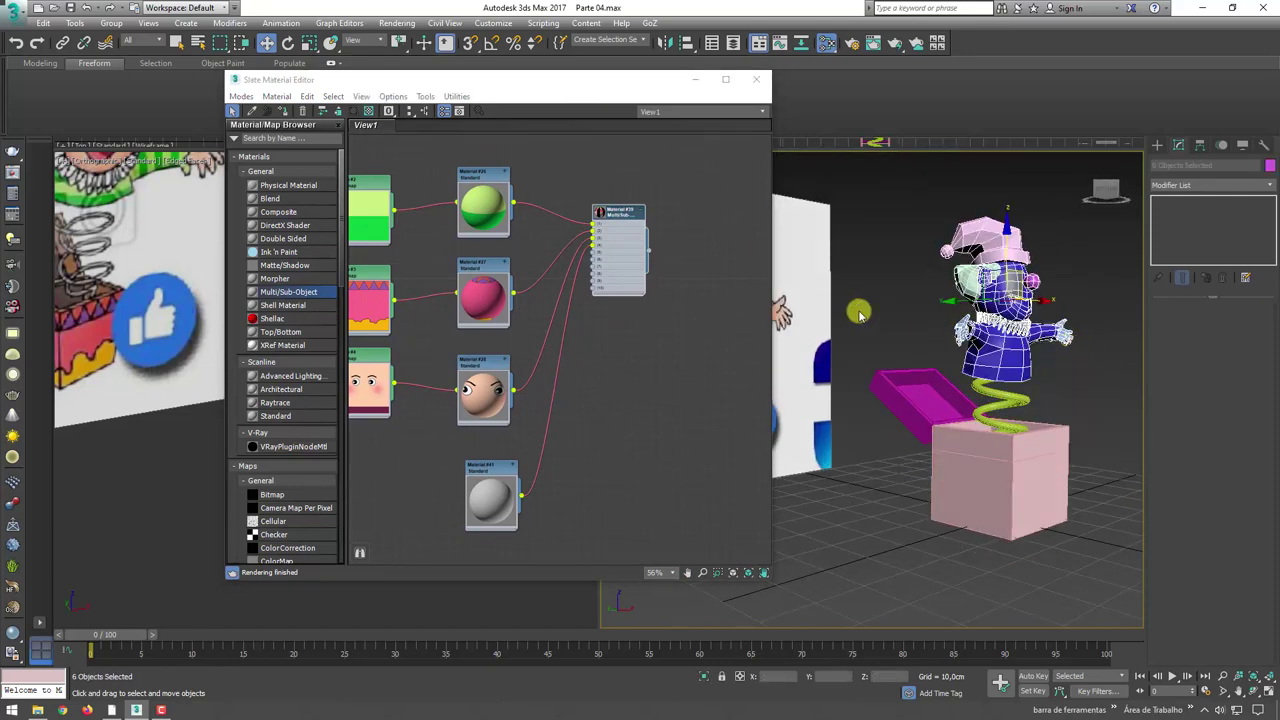
drag(650, 253, 880, 373)
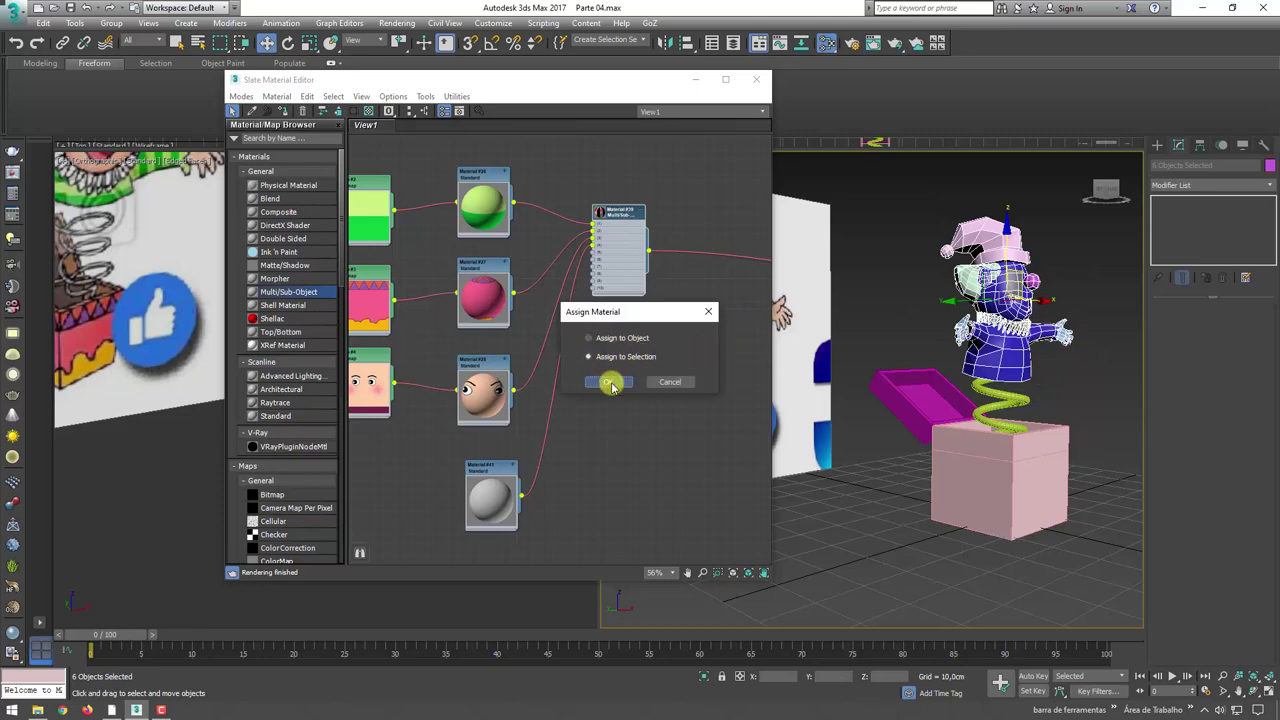
click(610, 383)
mouse_move(860, 390)
alt+middle_down()
mouse_move(903, 371)
mouse_move(975, 410)
mouse_move(766, 316)
alt+middle_up()
drag(616, 216, 638, 229)
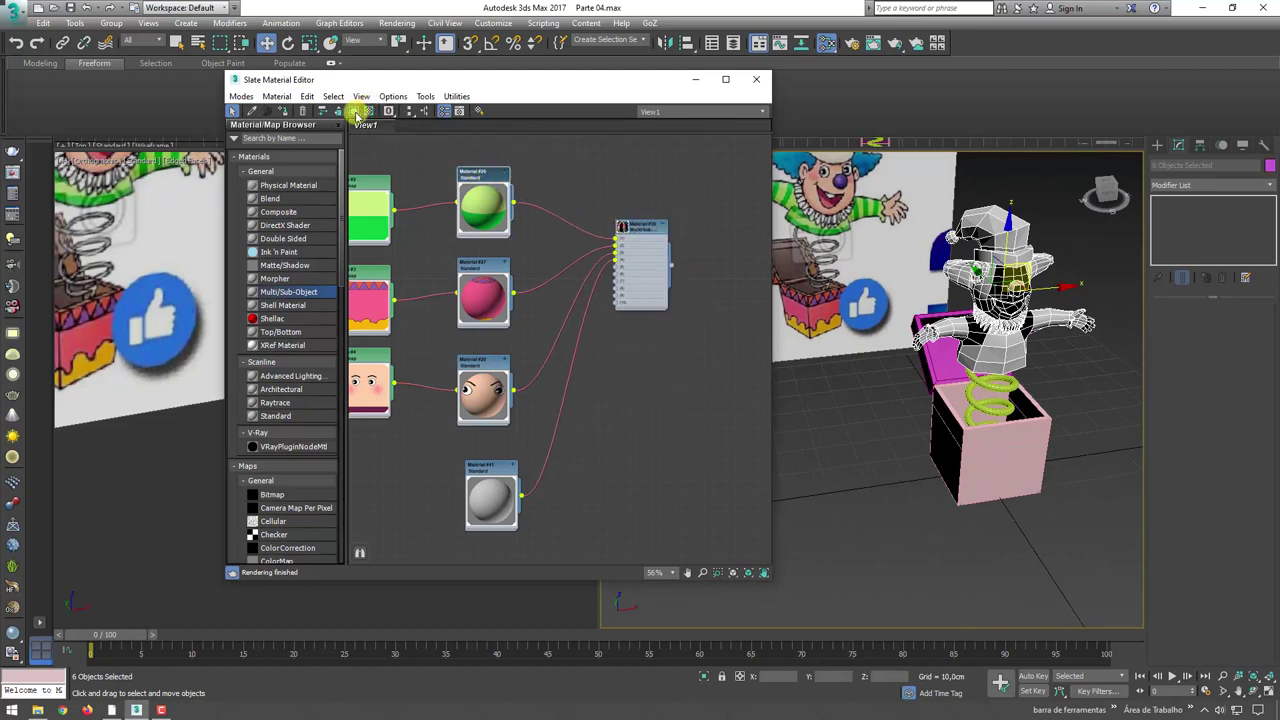
- Turn on viewport shading for Materials #26, #27, #28 and #41
click(354, 112)
click(354, 112)
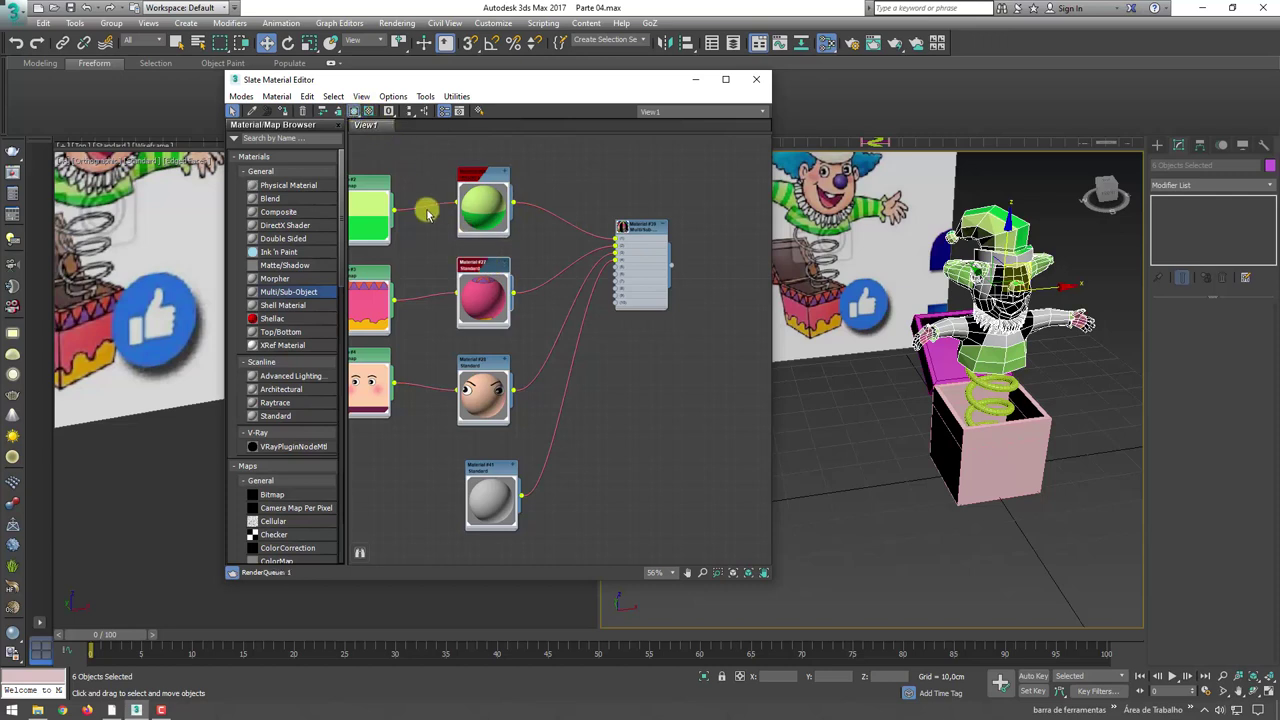
click(354, 112)
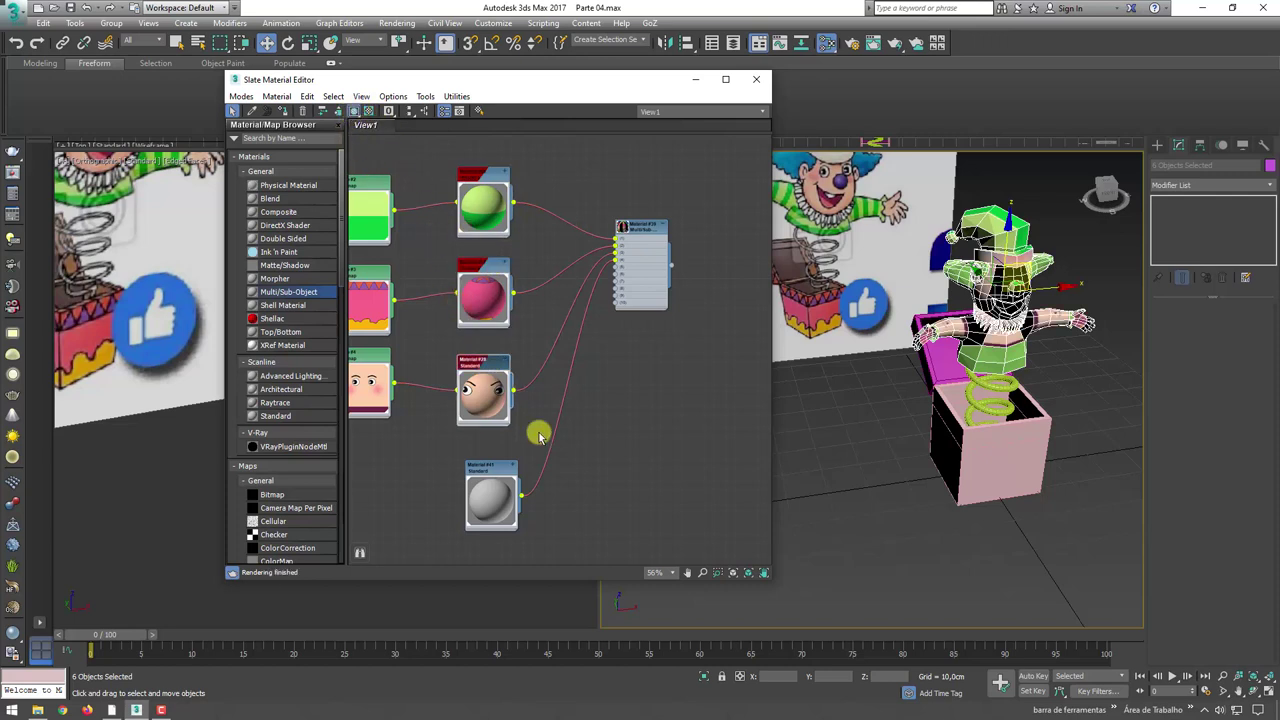
click(490, 472)
click(354, 112)
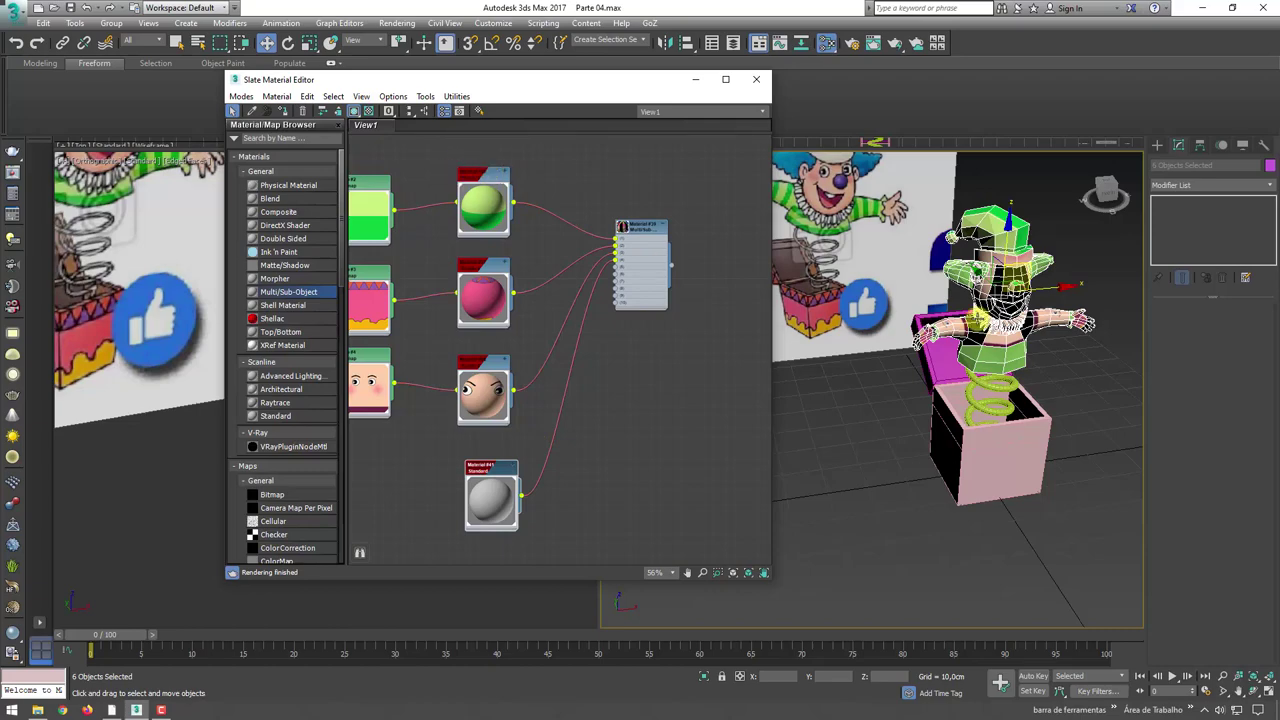
scroll(1054, 314, up, 3)
scroll(1054, 314, up, 3)
- Move the material editor aside and select only the head object cabeça
mouse_move(1054, 314)
alt+middle_down()
mouse_move(1016, 410)
mouse_move(1030, 400)
alt+middle_up()
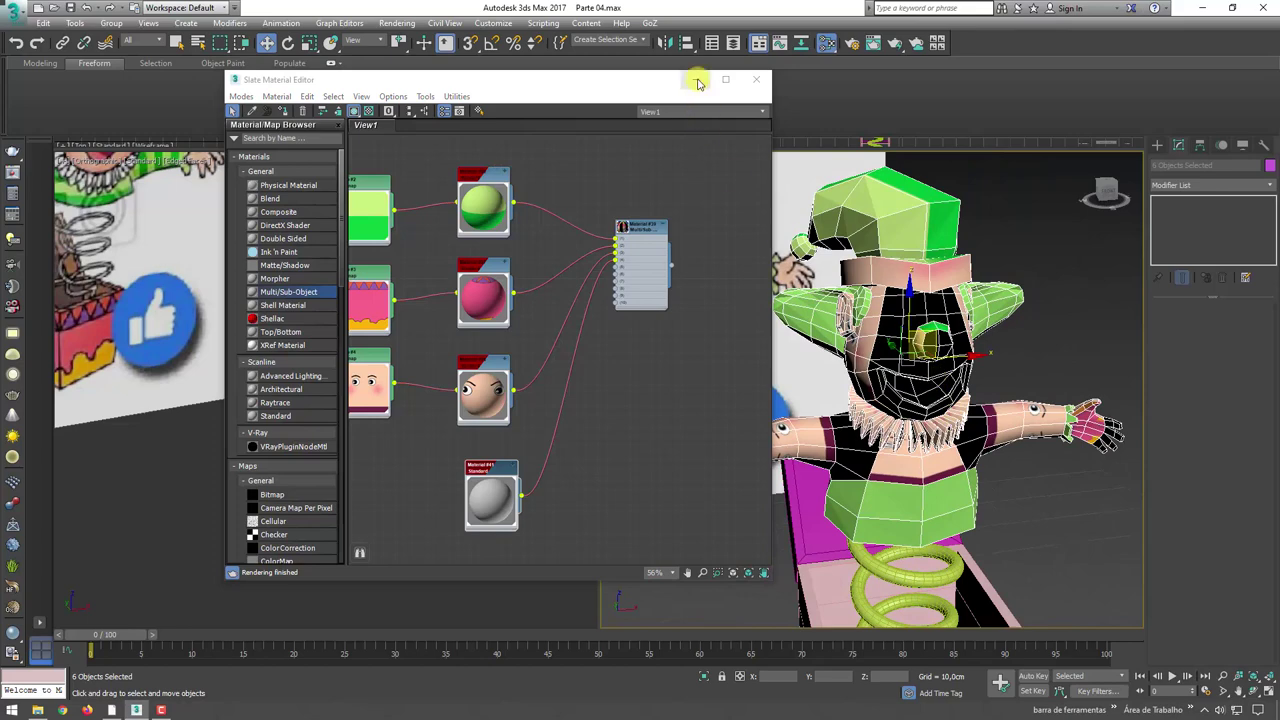
drag(606, 86, 441, 95)
scroll(876, 360, down, 5)
scroll(890, 385, up, 1)
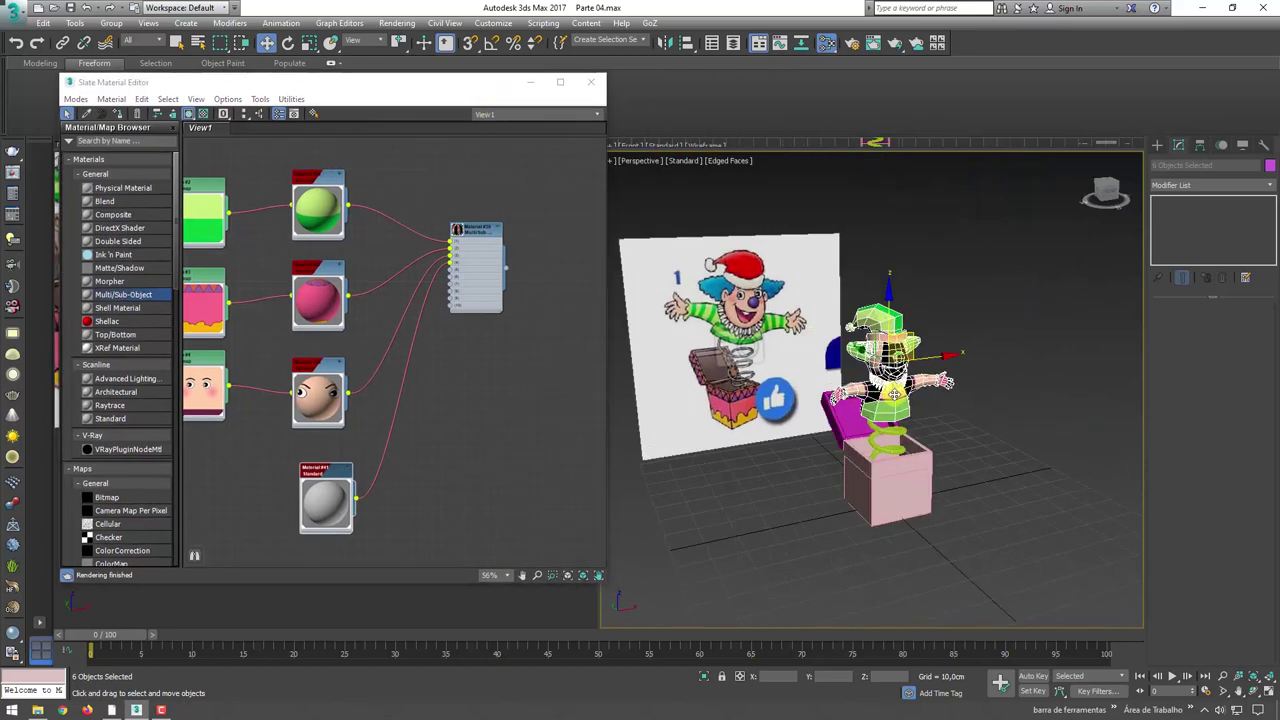
scroll(892, 383, up, 4)
click(903, 421)
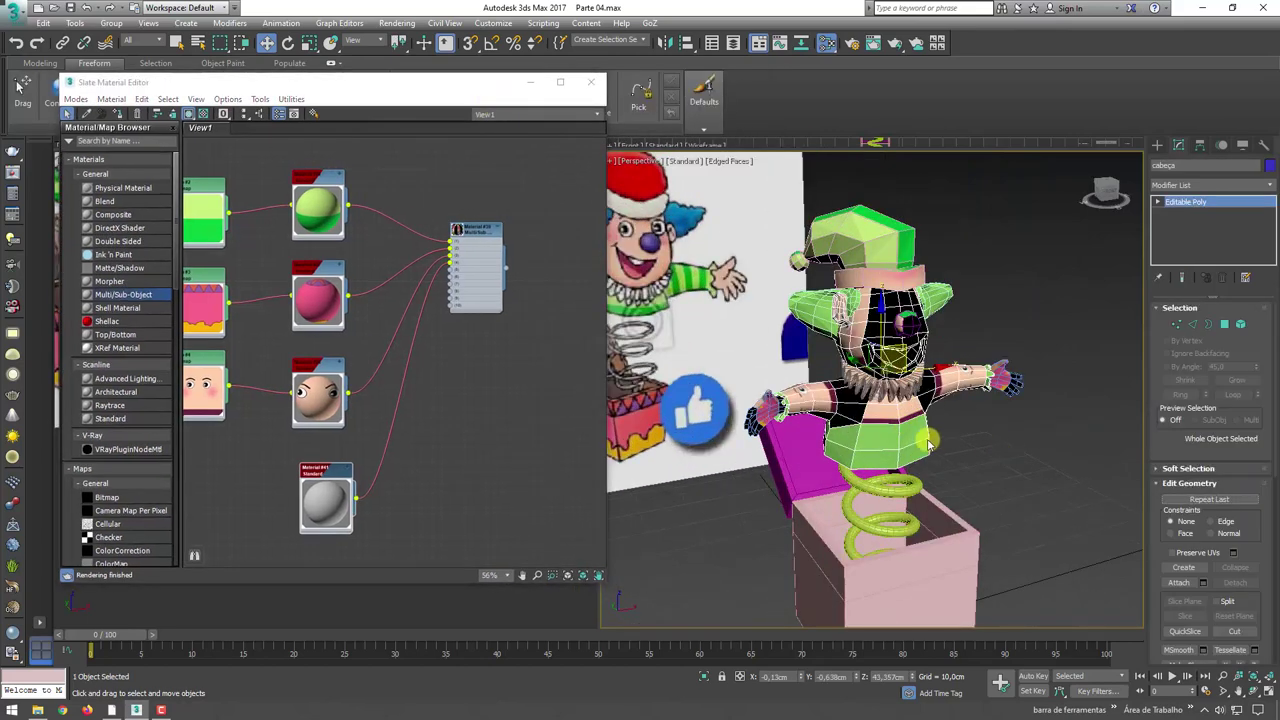
- Select the whole cabeça element and set its polygons to material ID 3
click(1241, 323)
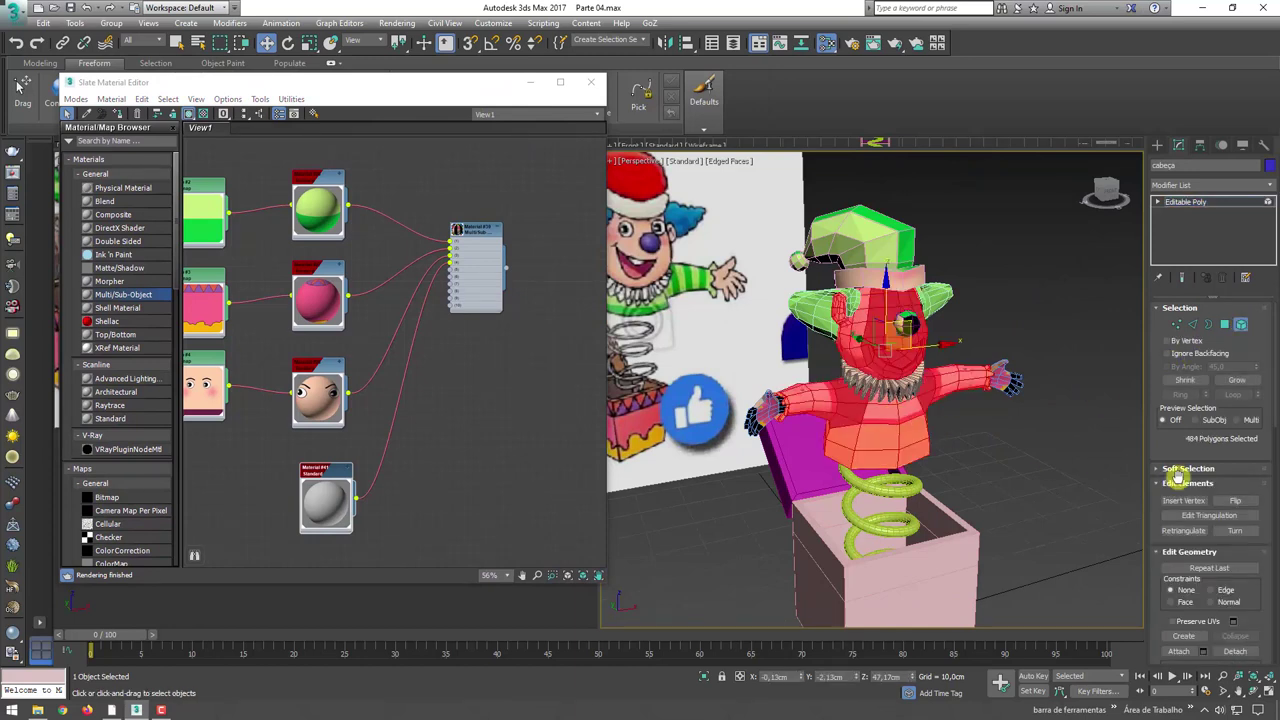
drag(1169, 447, 1165, 236)
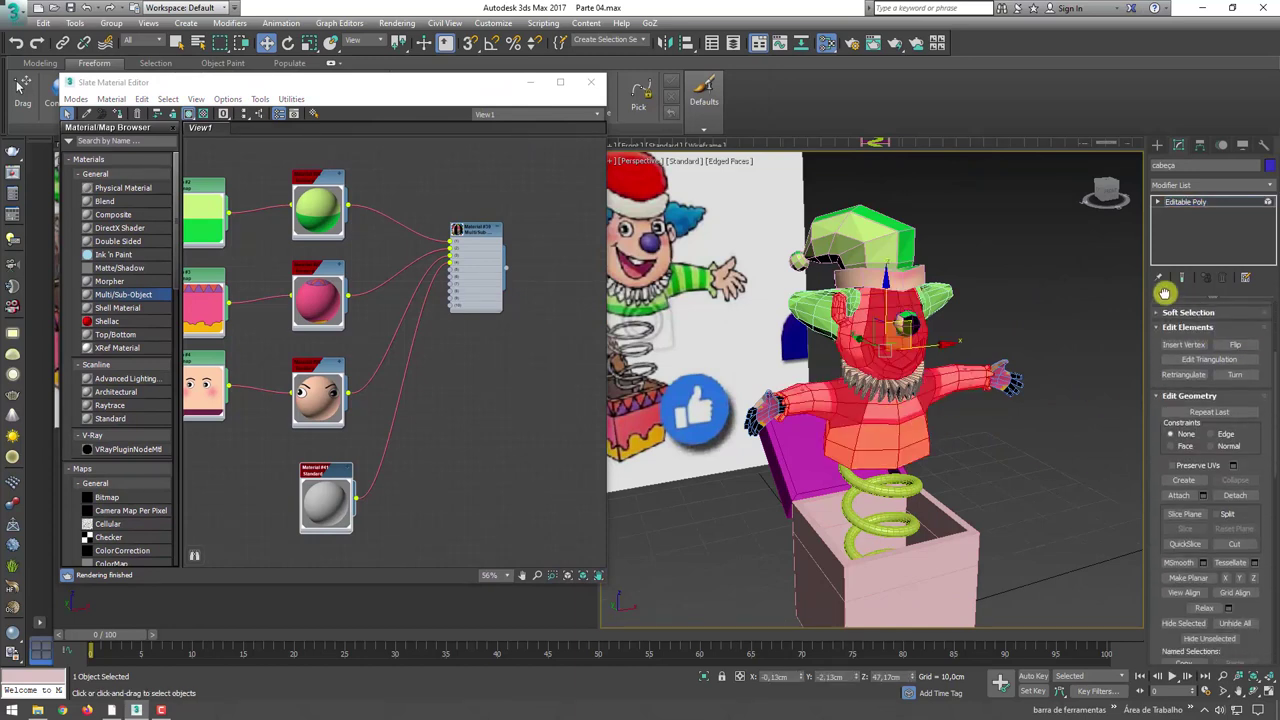
mouse_move(297, 369)
mouse_down()
mouse_move(318, 382)
mouse_move(315, 372)
mouse_up()
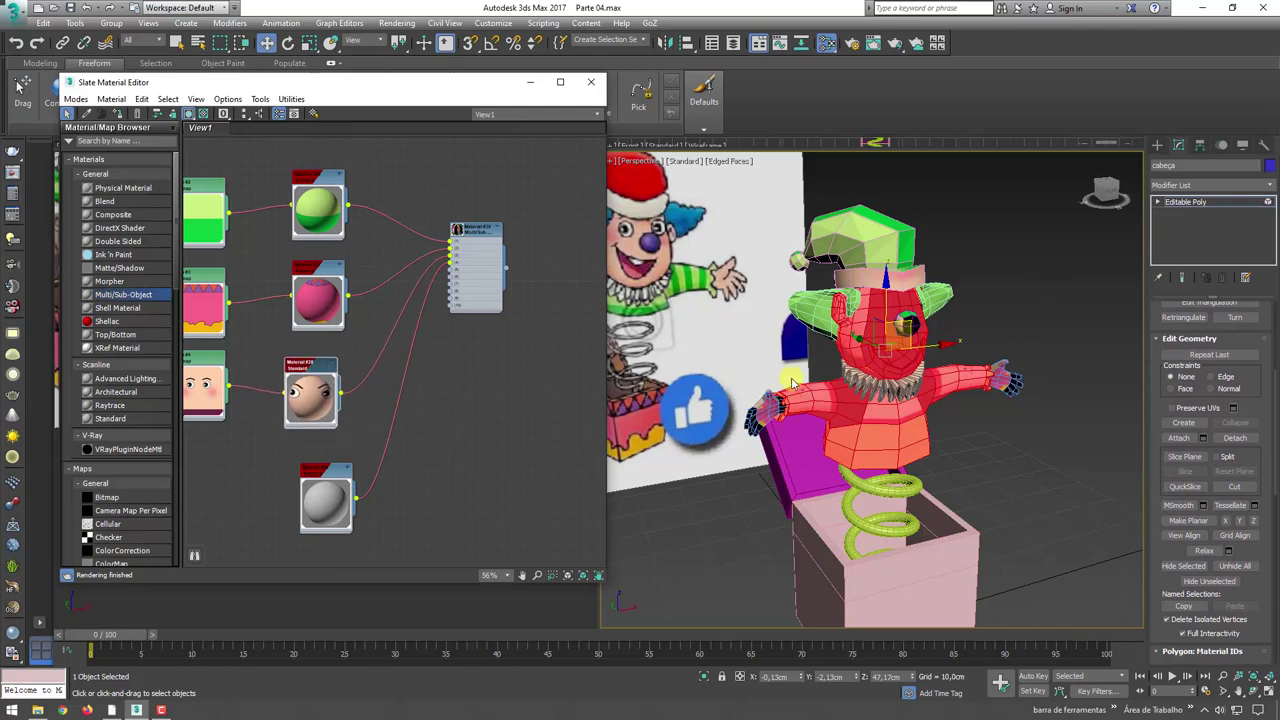
drag(1265, 558, 1237, 197)
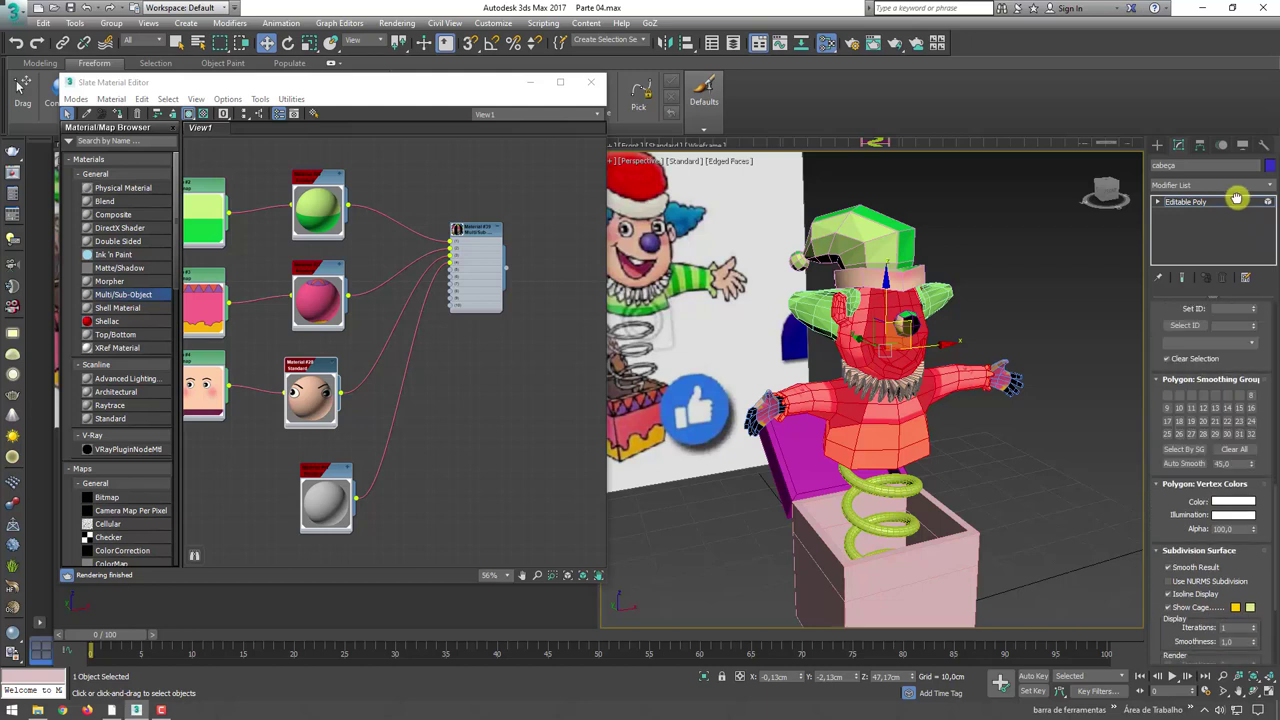
scroll(437, 268, down, 2)
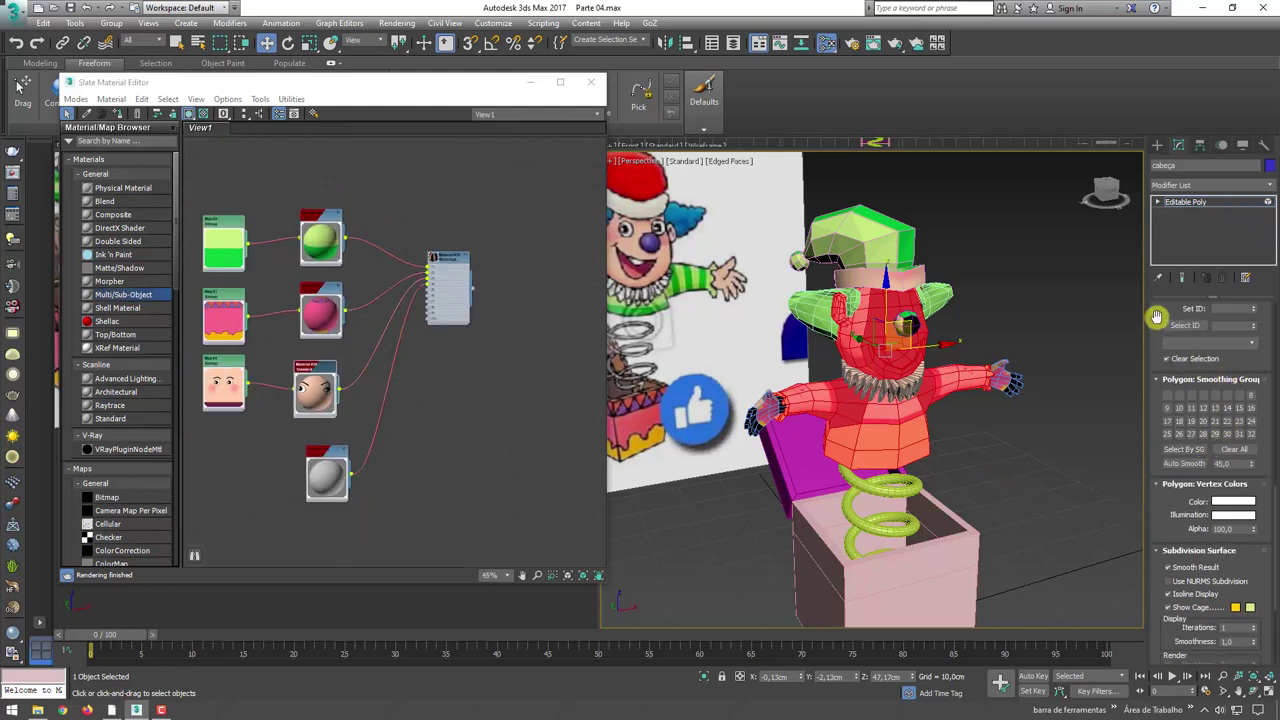
drag(1157, 320, 1155, 444)
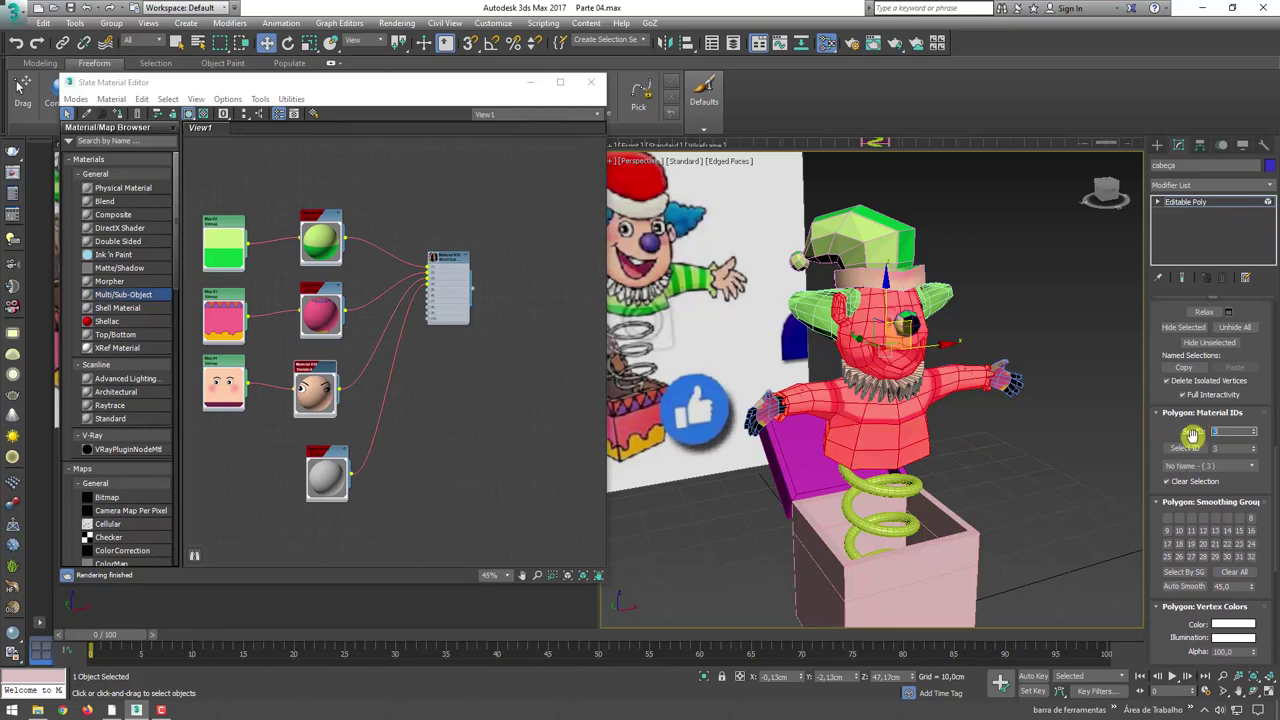
scroll(940, 358, up, 3)
scroll(948, 360, down, 5)
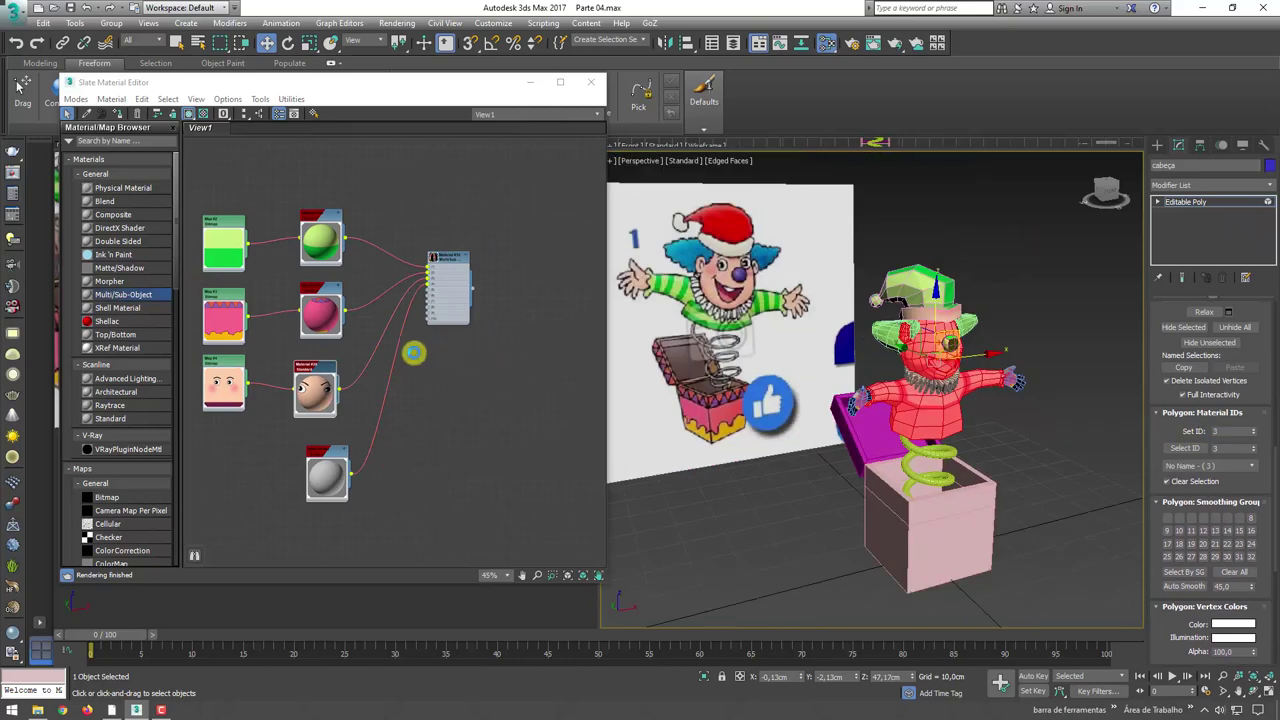
- Isolate the cabeça object and lasso-select the polygons around the head
scroll(980, 410, up, 4)
scroll(764, 406, up, 2)
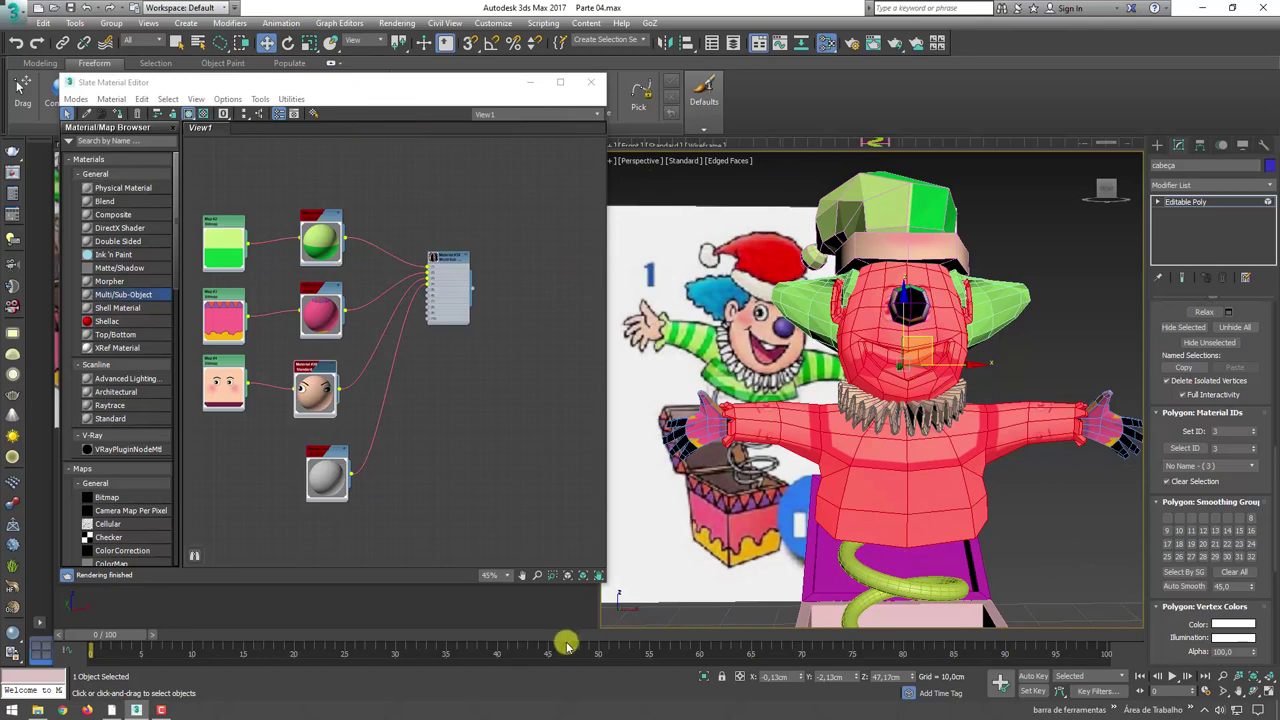
click(707, 678)
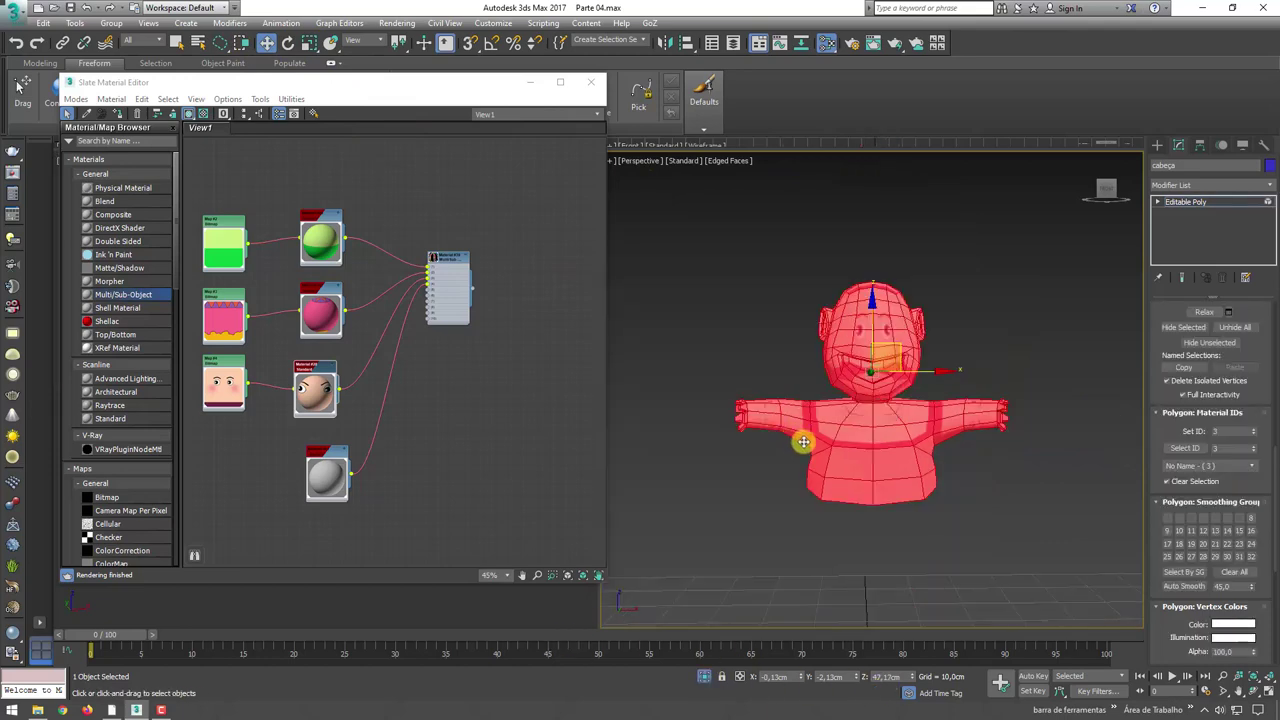
drag(850, 200, 790, 409)
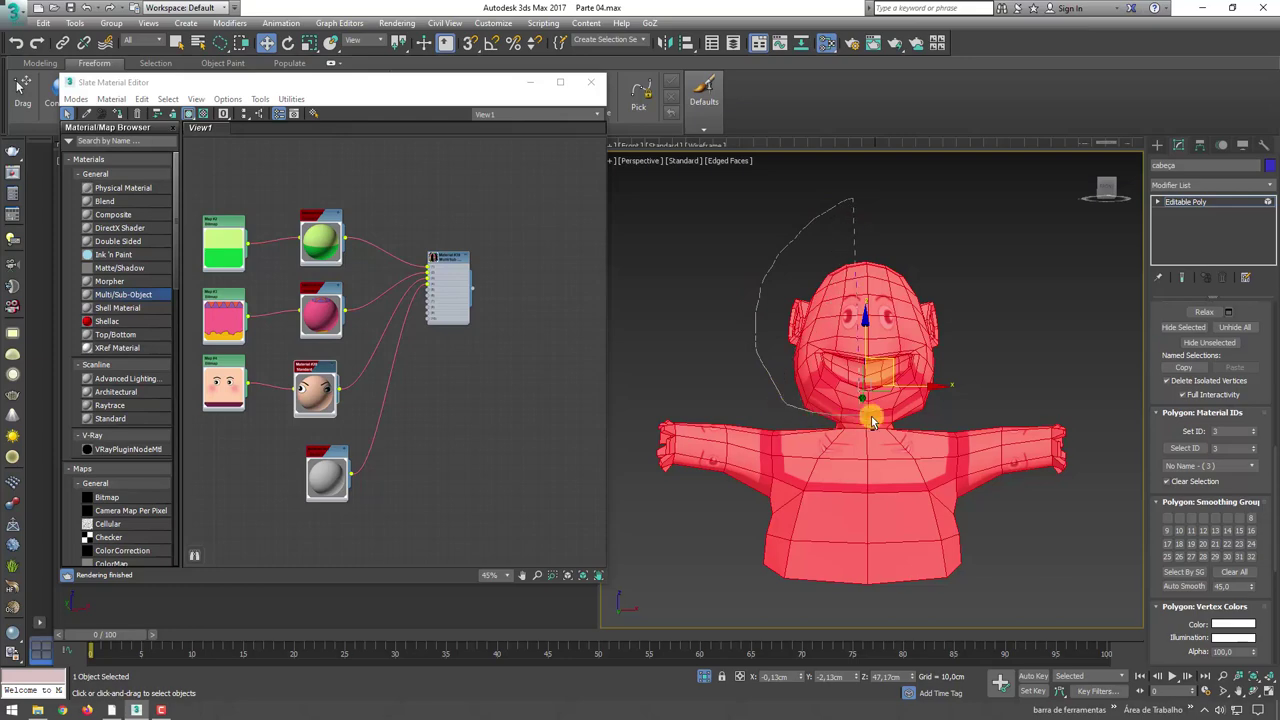
drag(921, 419, 963, 162)
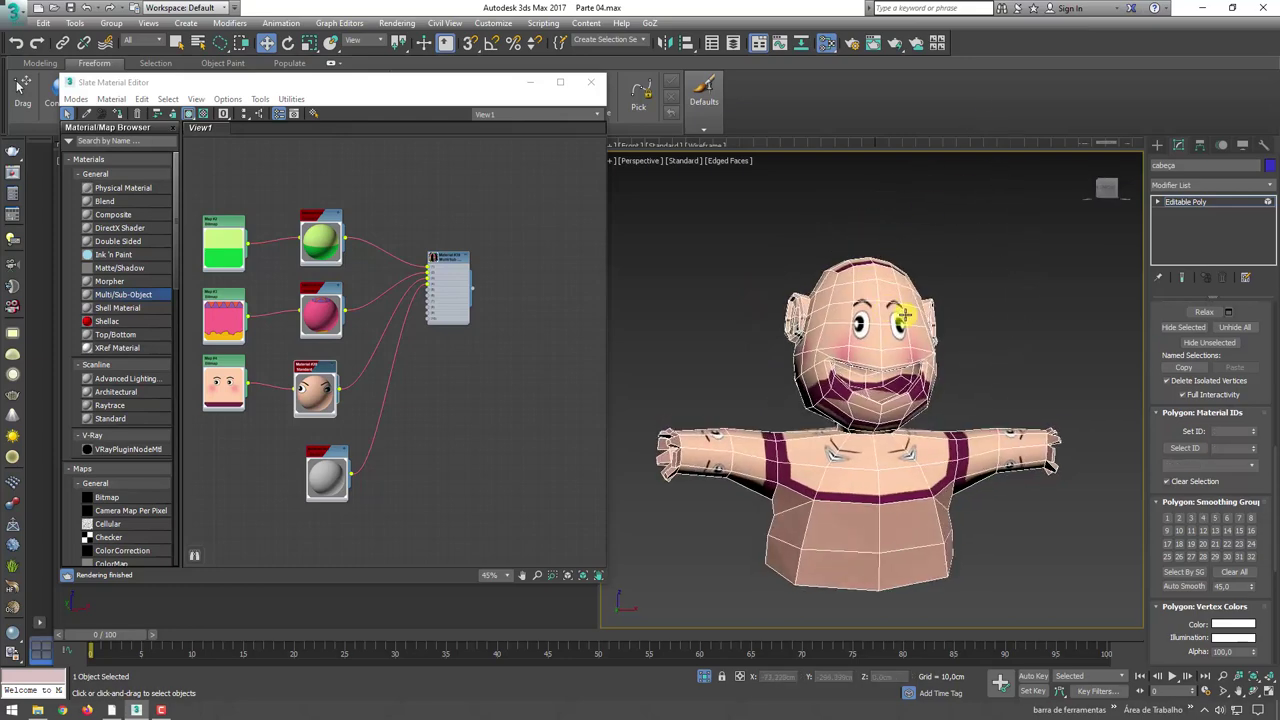
click(1157, 201)
- Lasso the head and chin polygons out of the selection, leaving torso and arms
click(1184, 247)
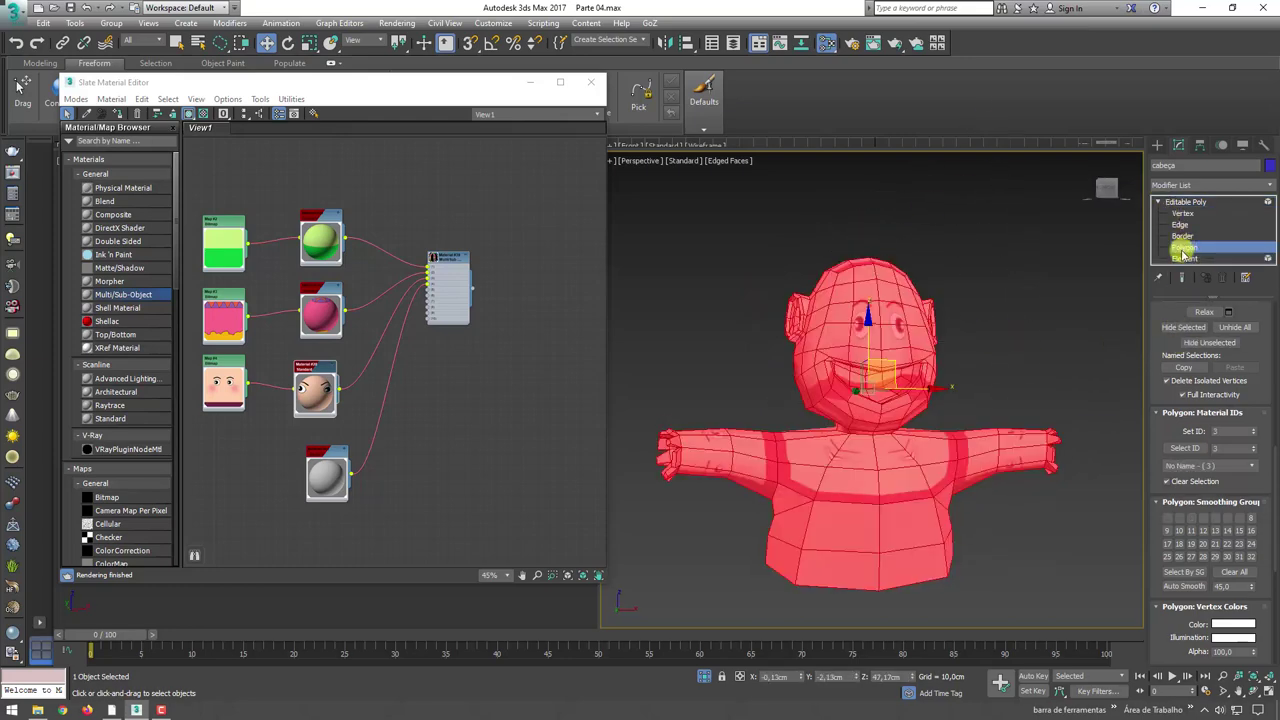
mouse_move(905, 238)
mouse_down()
mouse_move(826, 424)
mouse_move(1084, 306)
mouse_up()
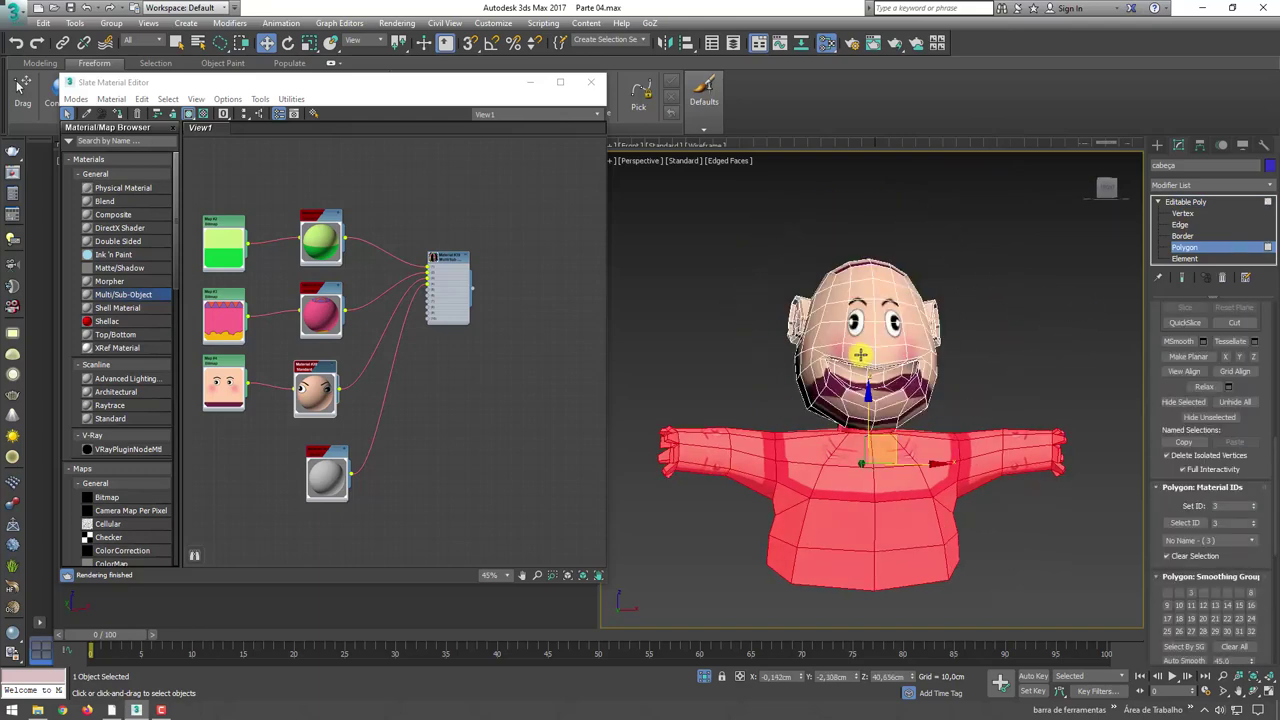
mouse_move(1100, 200)
alt+middle_down()
mouse_move(884, 346)
mouse_move(1000, 424)
mouse_move(1029, 380)
mouse_move(988, 425)
alt+middle_up()
scroll(884, 346, up, 5)
drag(988, 425, 838, 537)
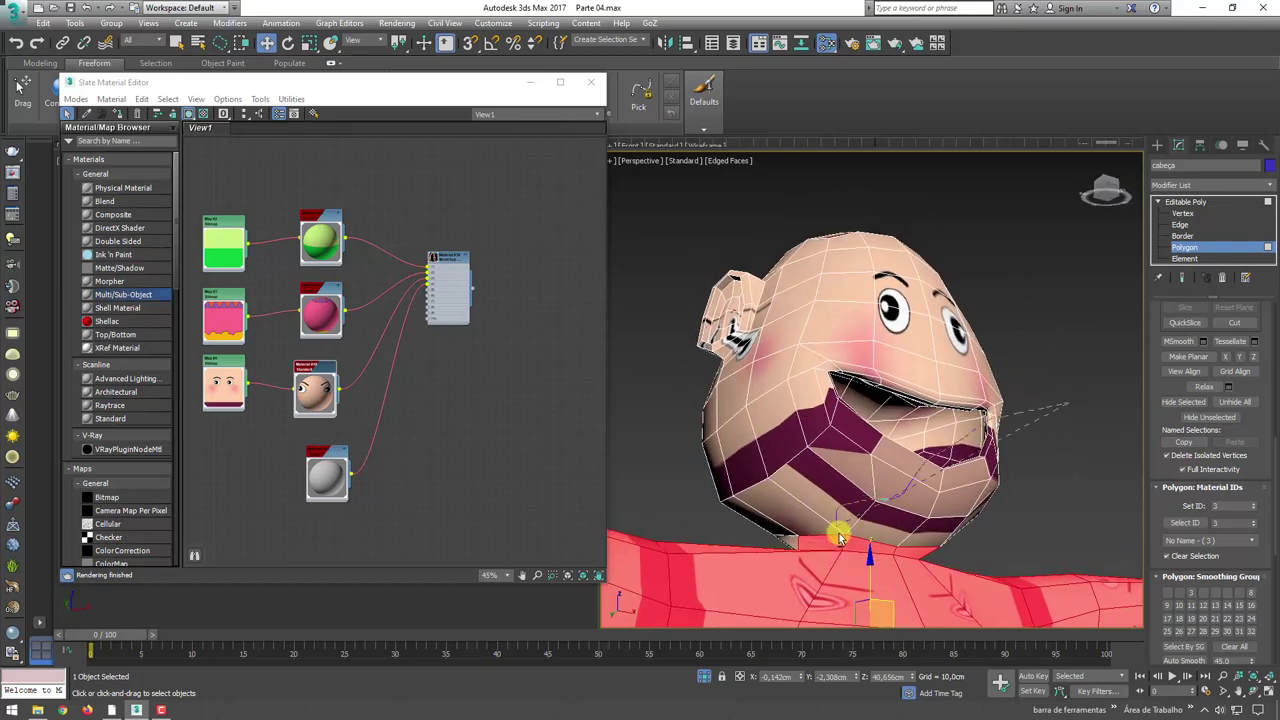
drag(918, 553, 1052, 518)
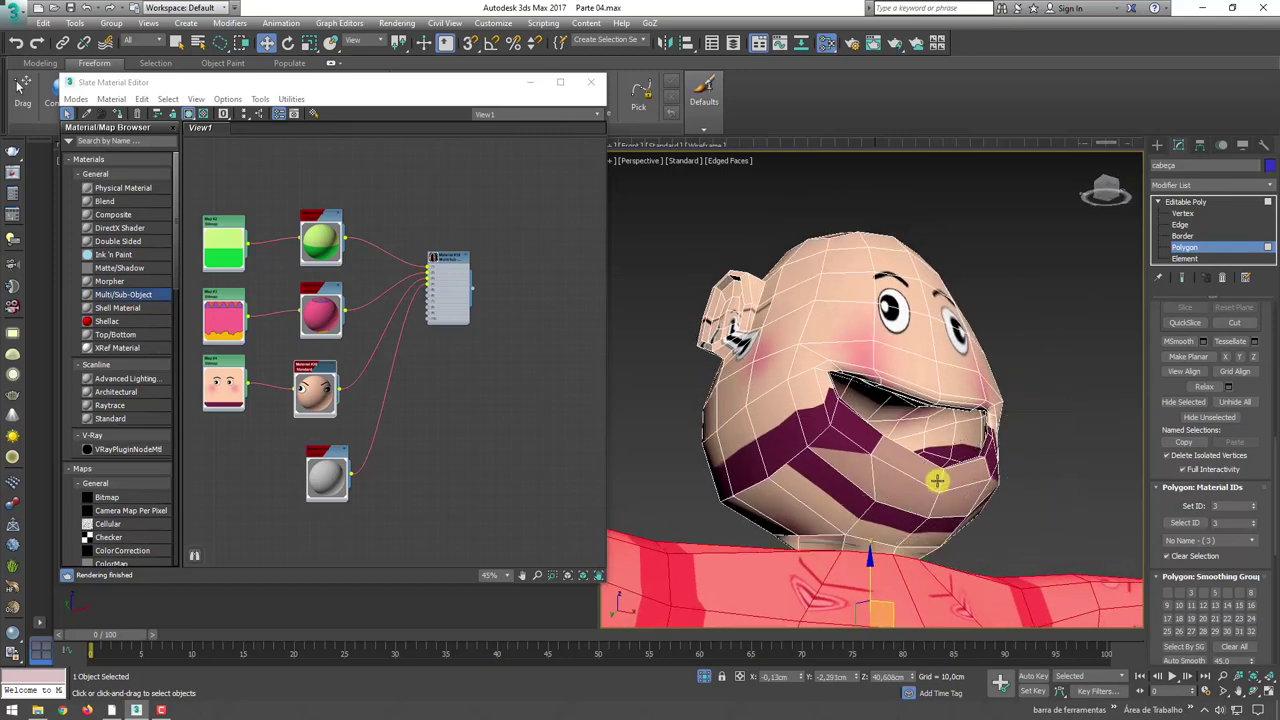
- Set the remaining torso and arm polygons to material ID 1
mouse_move(937, 481)
alt+middle_down()
mouse_move(1120, 517)
mouse_move(1014, 449)
alt+middle_up()
scroll(1014, 449, down, 6)
scroll(1022, 396, up, 2)
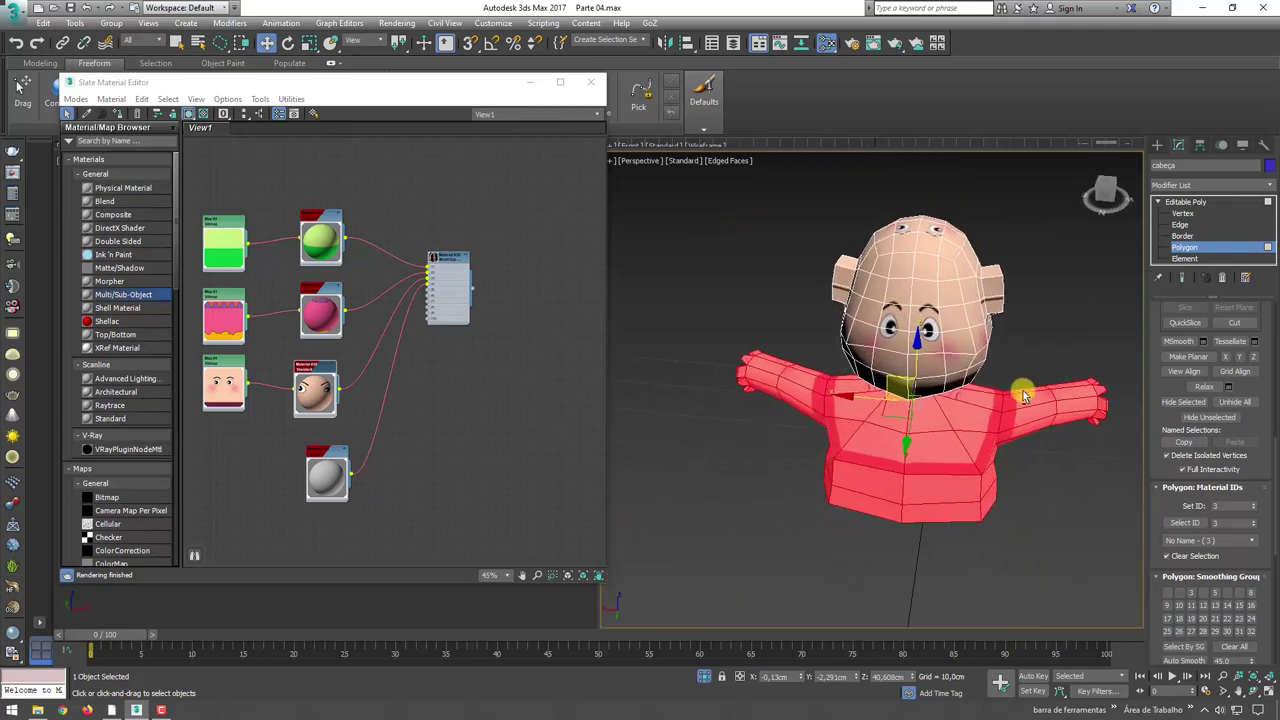
mouse_move(1022, 396)
alt+middle_down()
mouse_move(814, 371)
mouse_move(914, 417)
alt+middle_up()
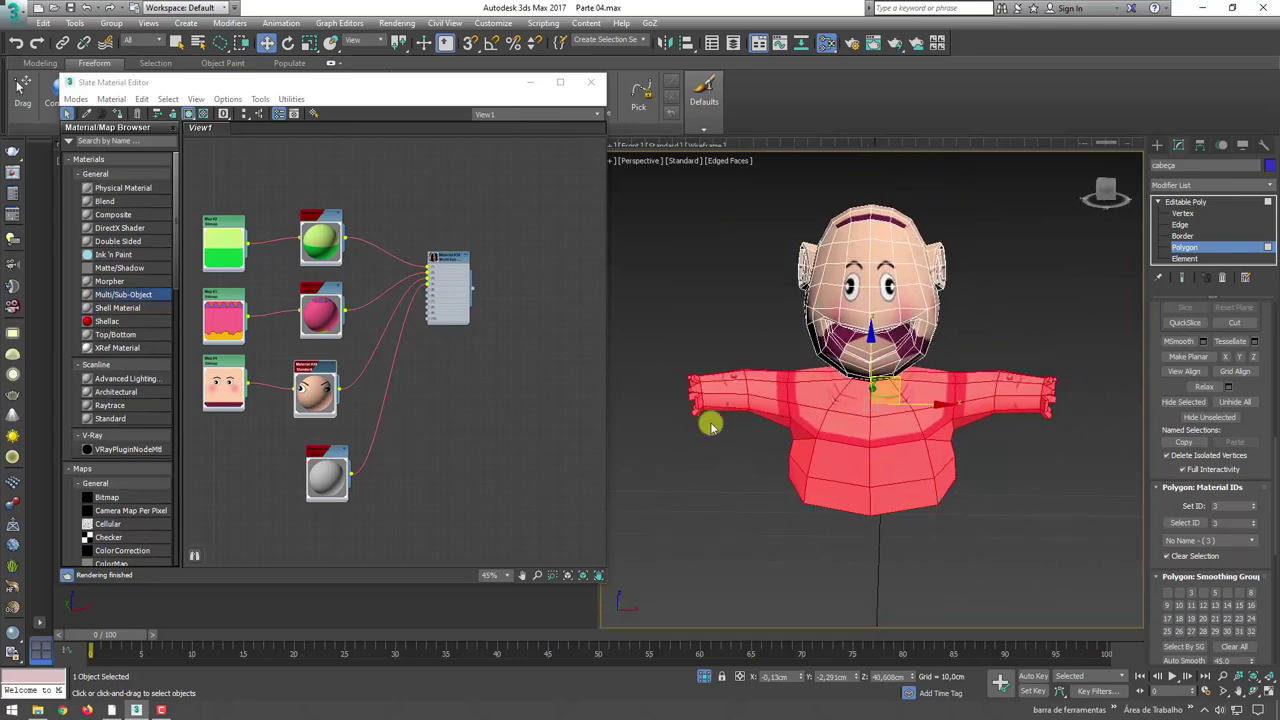
mouse_move(710, 425)
alt+middle_down()
mouse_move(774, 451)
mouse_move(920, 440)
alt+middle_up()
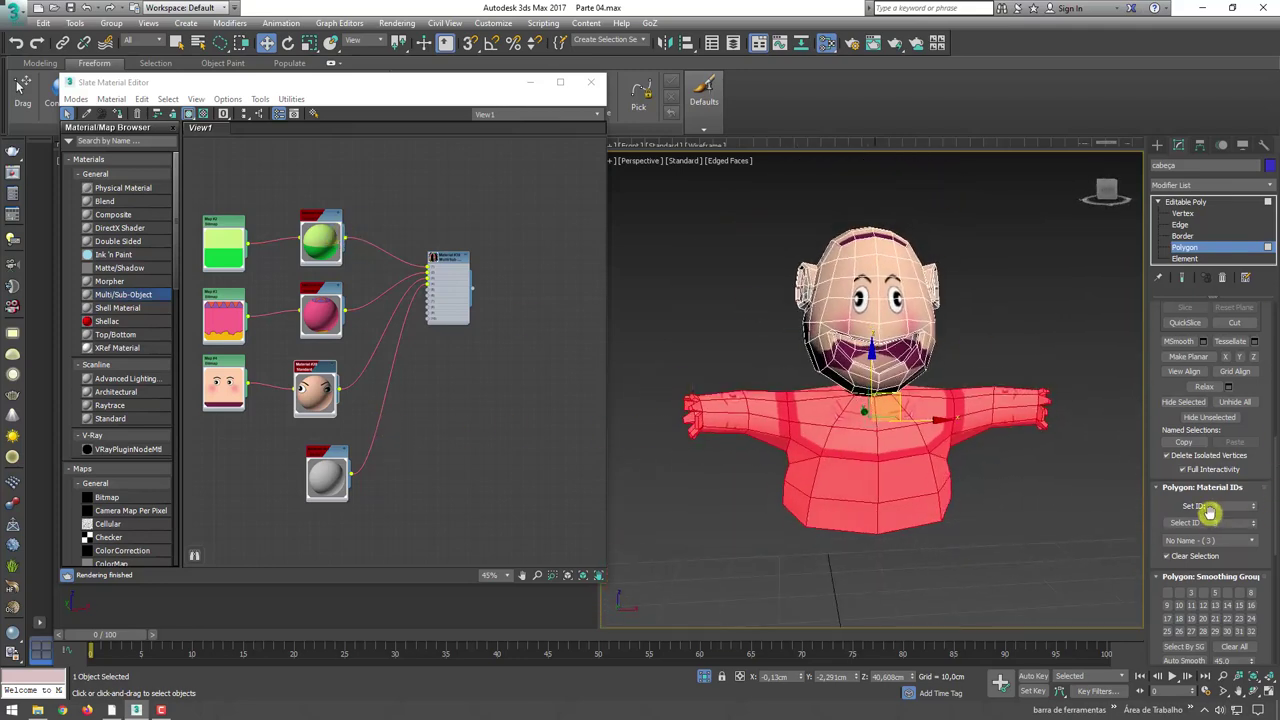
click(891, 425)
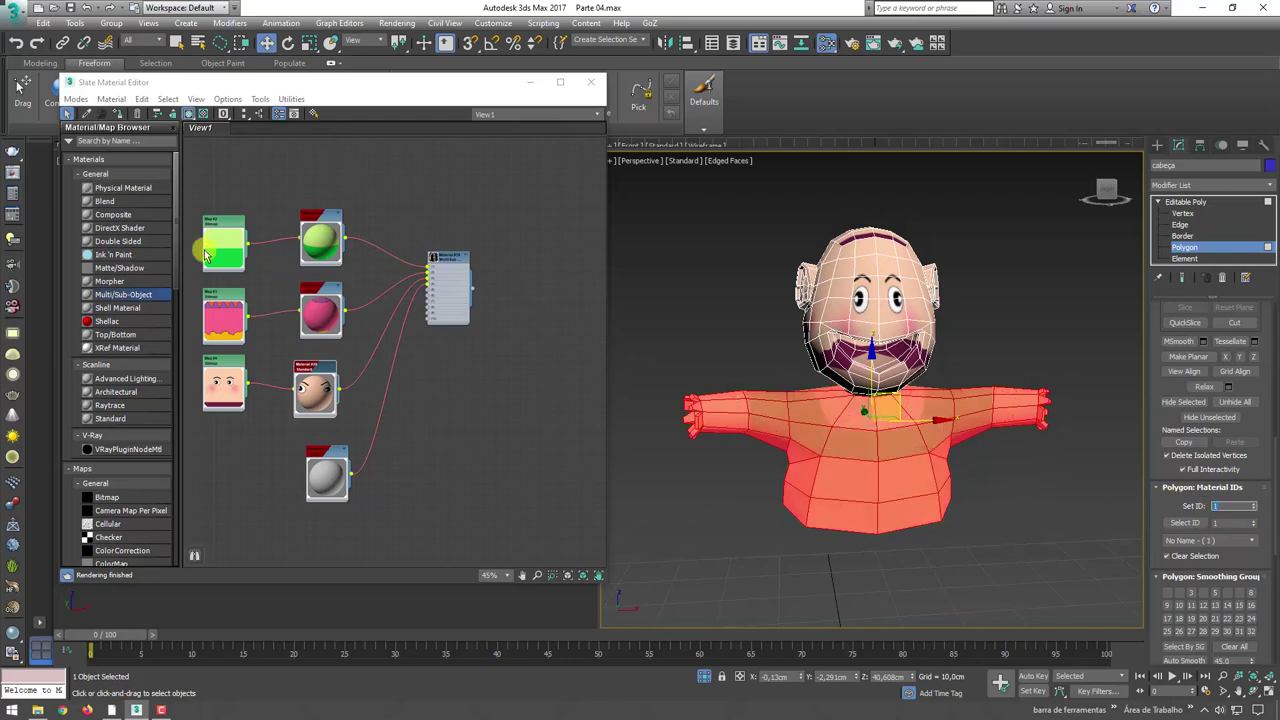
drag(225, 232, 231, 202)
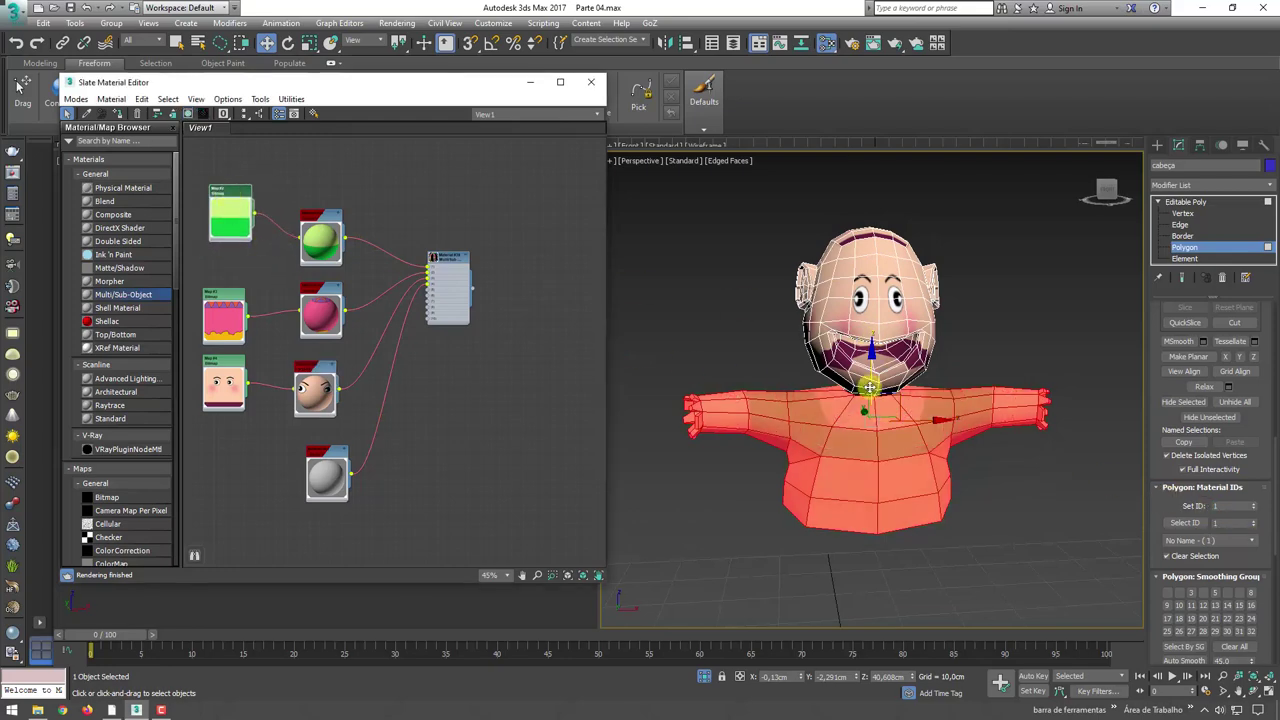
mouse_move(880, 400)
alt+middle_down()
mouse_move(886, 381)
mouse_move(754, 421)
alt+middle_up()
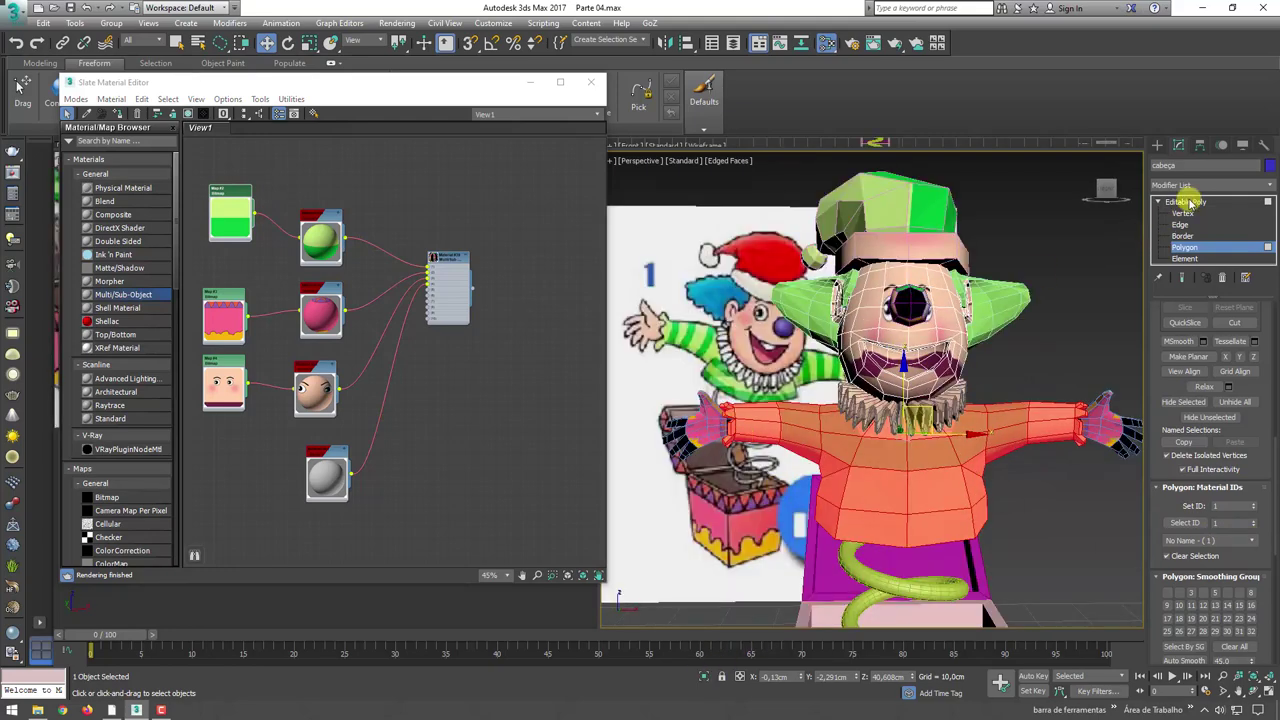
- Select all hand elements and set their material ID to 3
click(1190, 203)
click(699, 428)
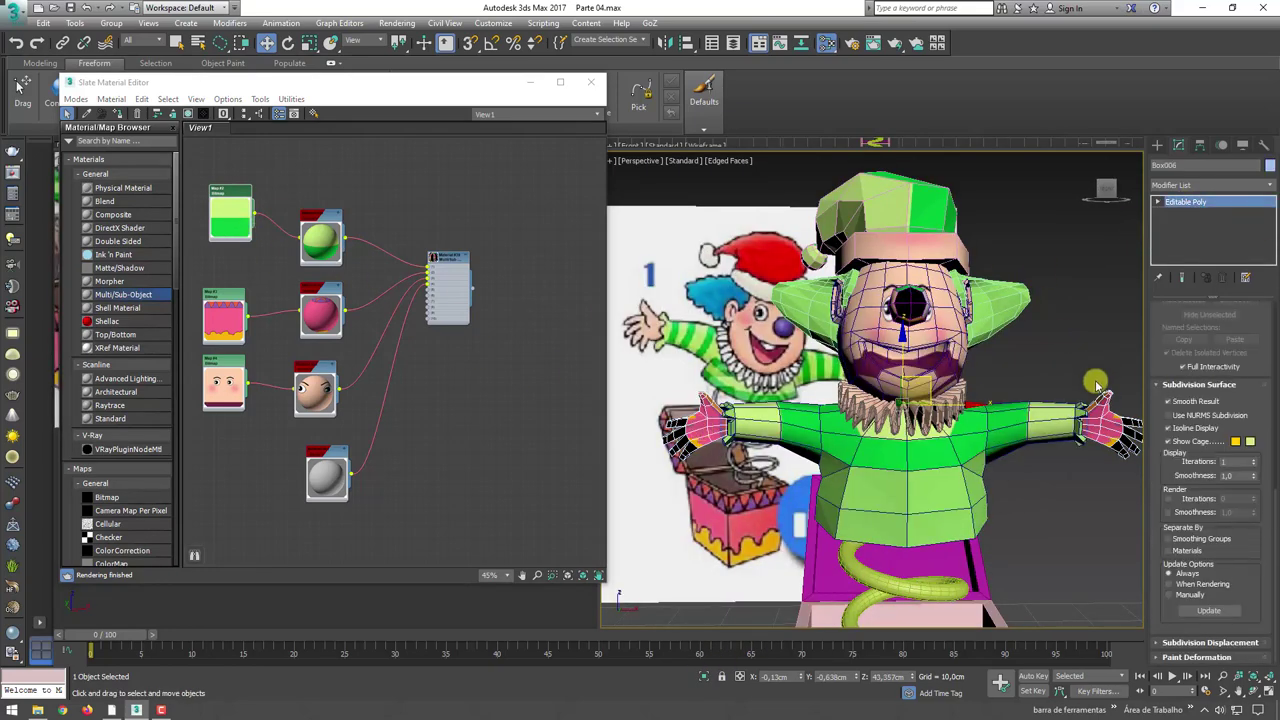
click(1190, 258)
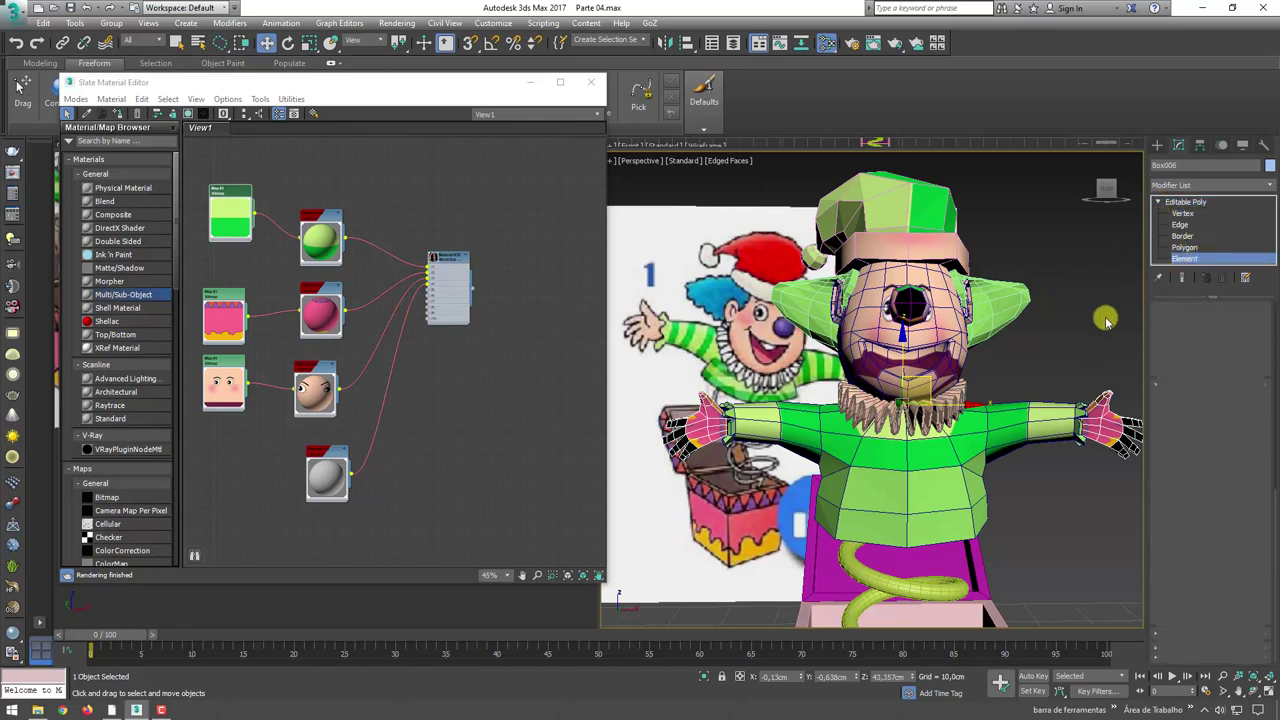
key(ctrl+a)
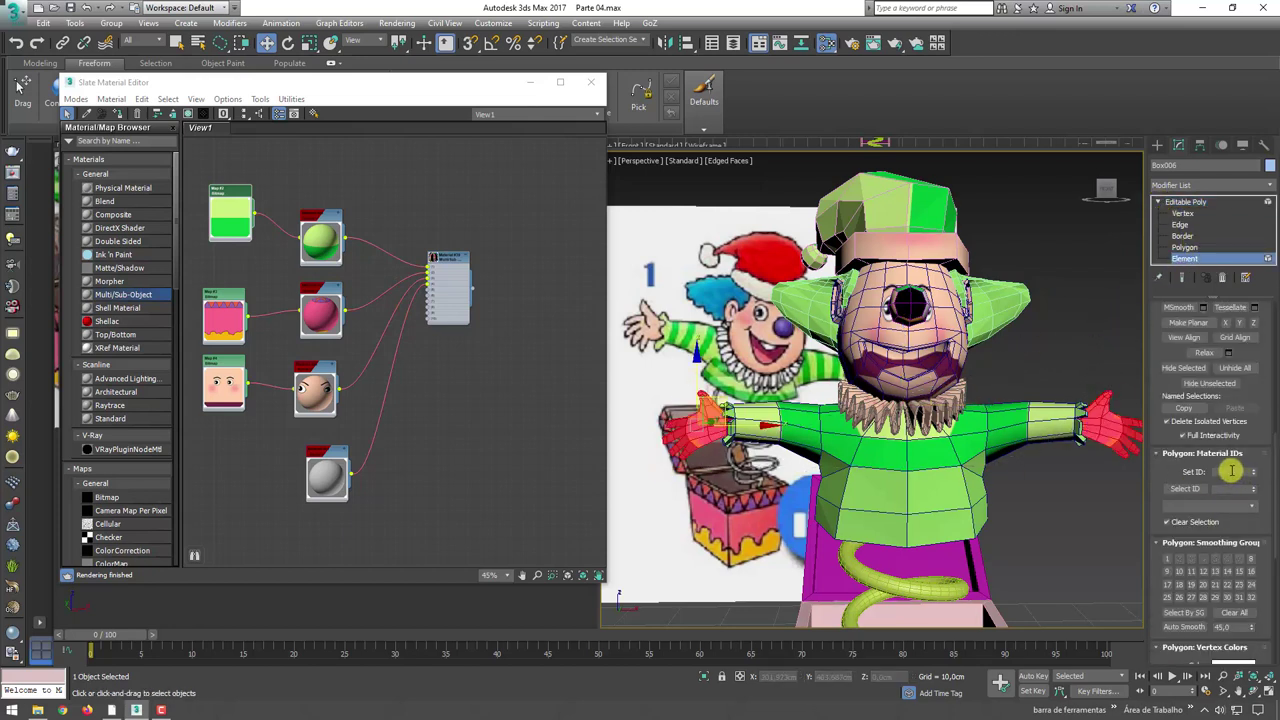
text(3)
key(Return)
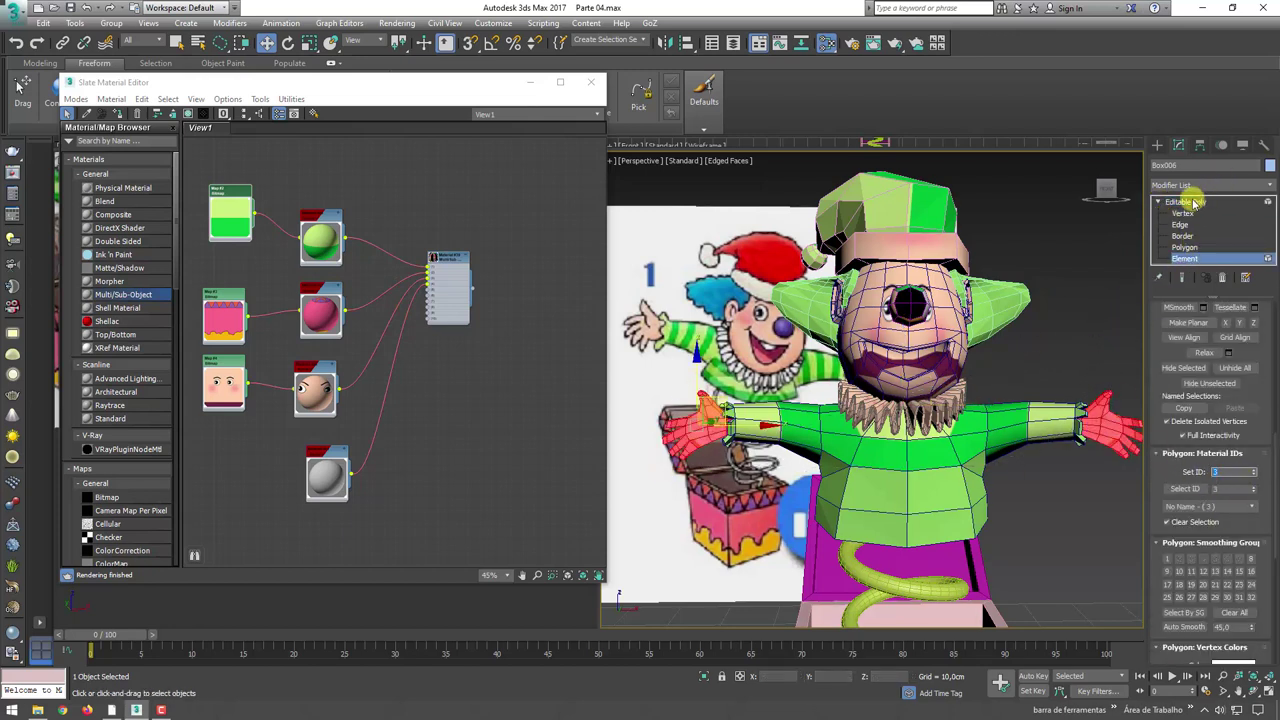
click(1193, 203)
- Pan the node graph and select the grey Material #41 node
mouse_move(1000, 380)
alt+middle_down()
mouse_move(1088, 385)
mouse_move(986, 423)
mouse_move(917, 351)
mouse_move(940, 395)
mouse_move(914, 372)
alt+middle_up()
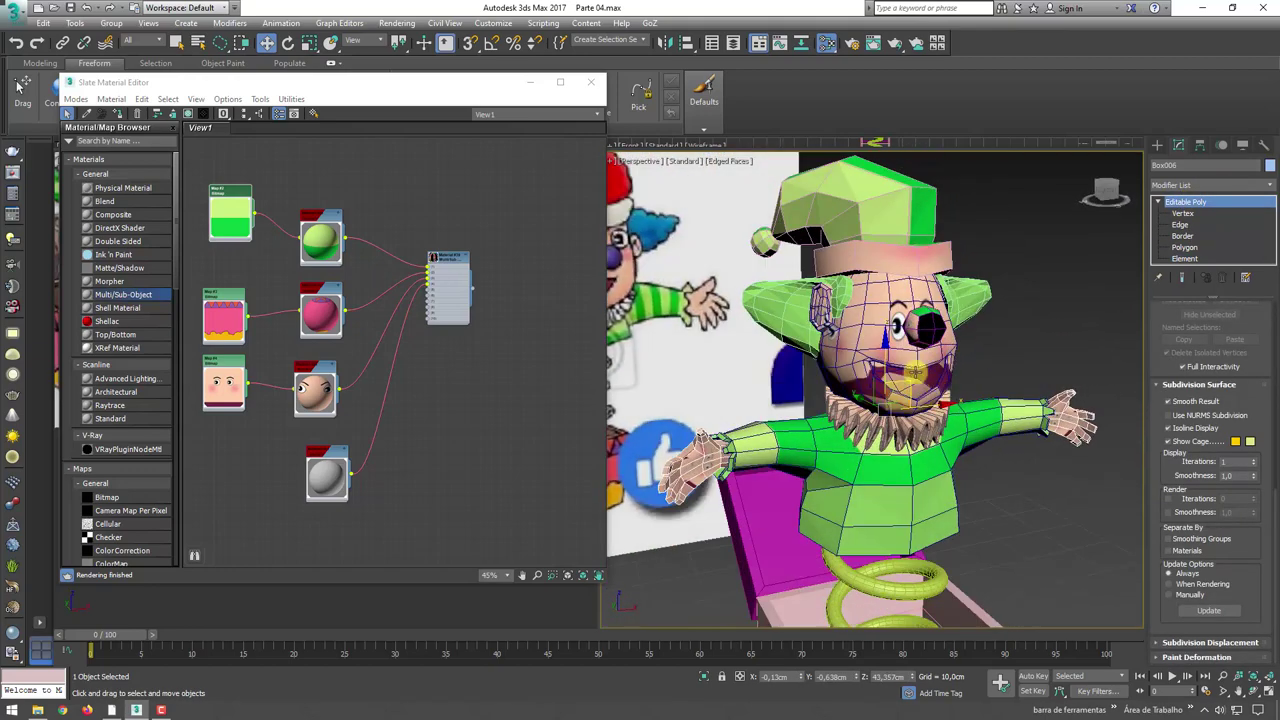
mouse_move(366, 390)
middle_down()
mouse_move(386, 334)
mouse_move(452, 305)
middle_up()
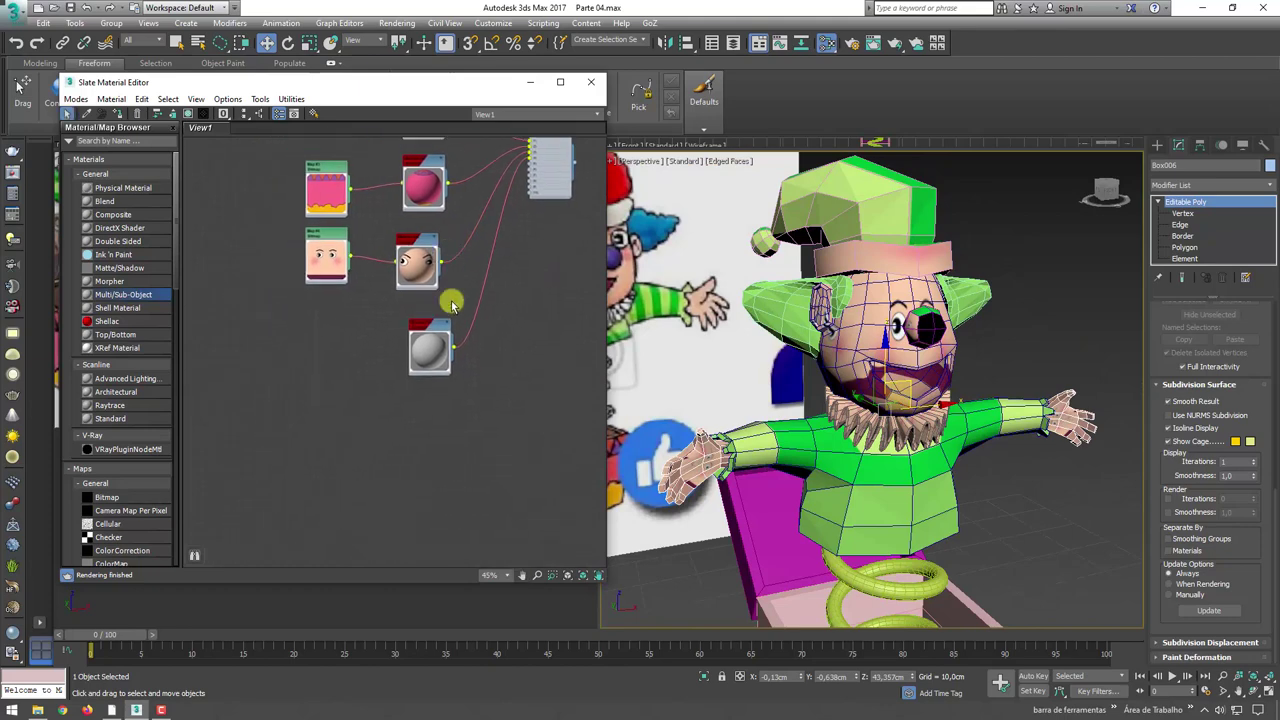
click(428, 330)
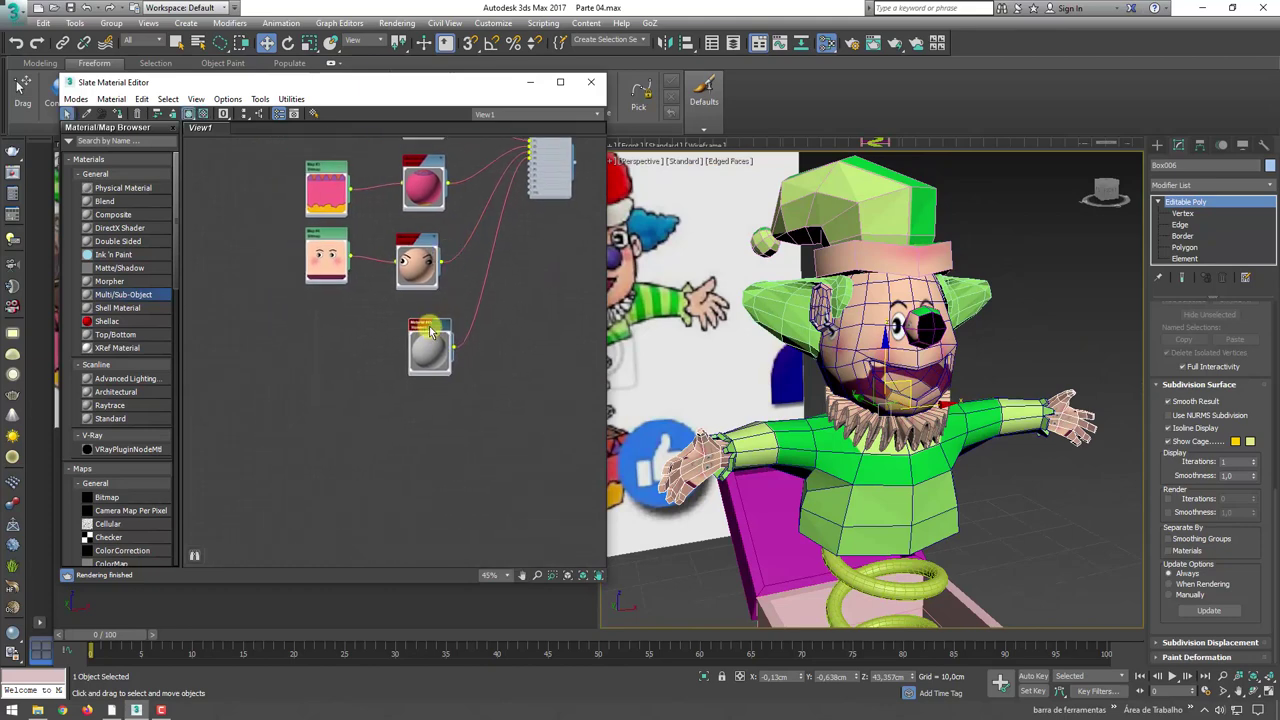
- Give Material #41 the hair's blue diffuse colour, specular level 13 and glossiness 11
double_click(426, 326)
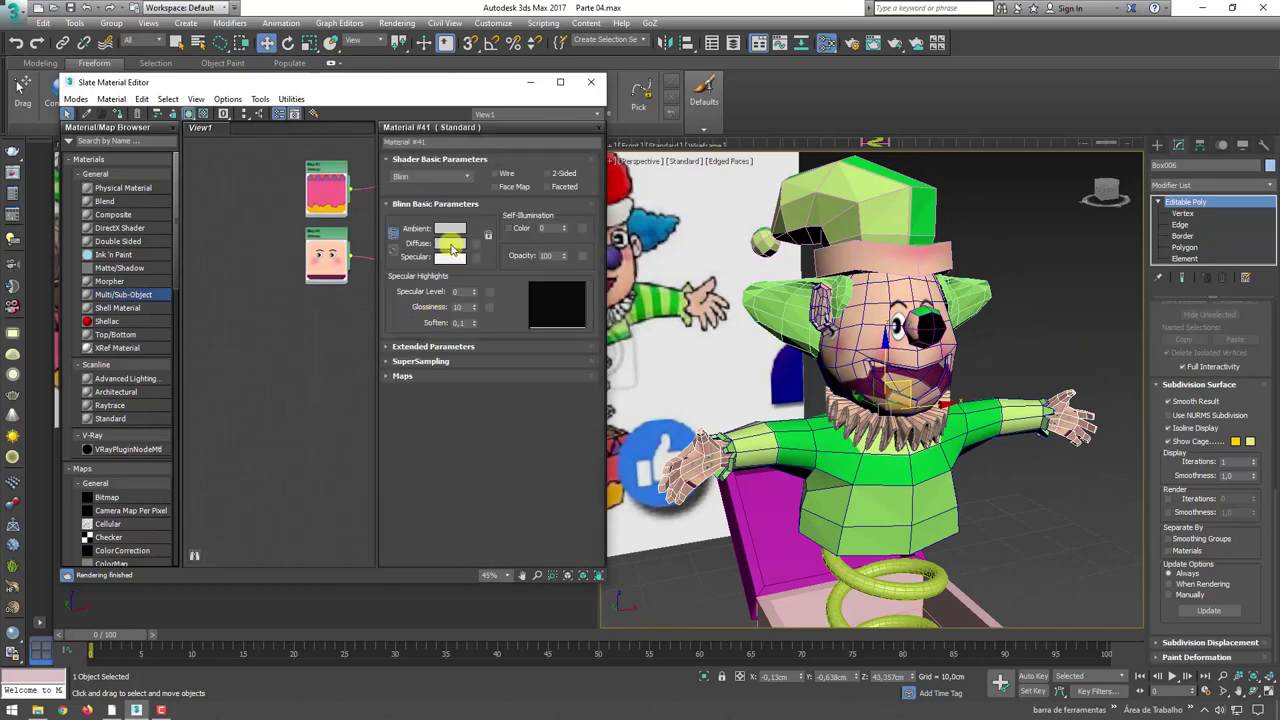
click(450, 243)
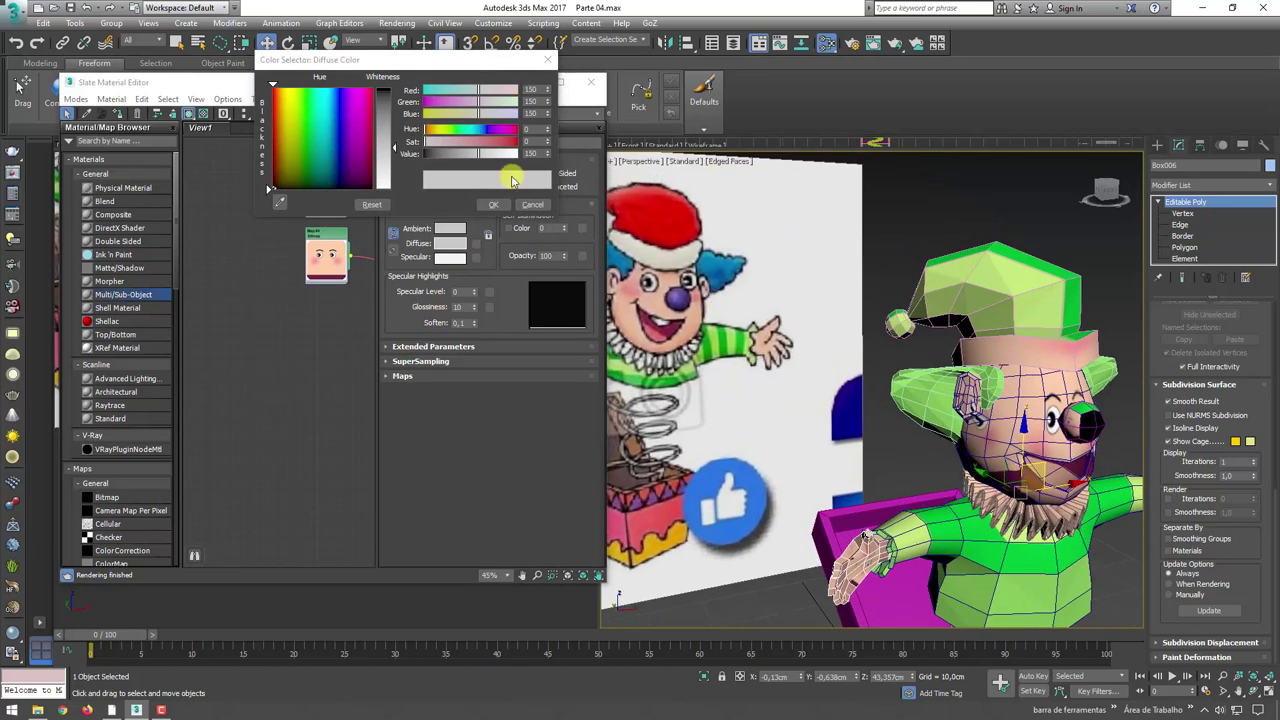
click(280, 203)
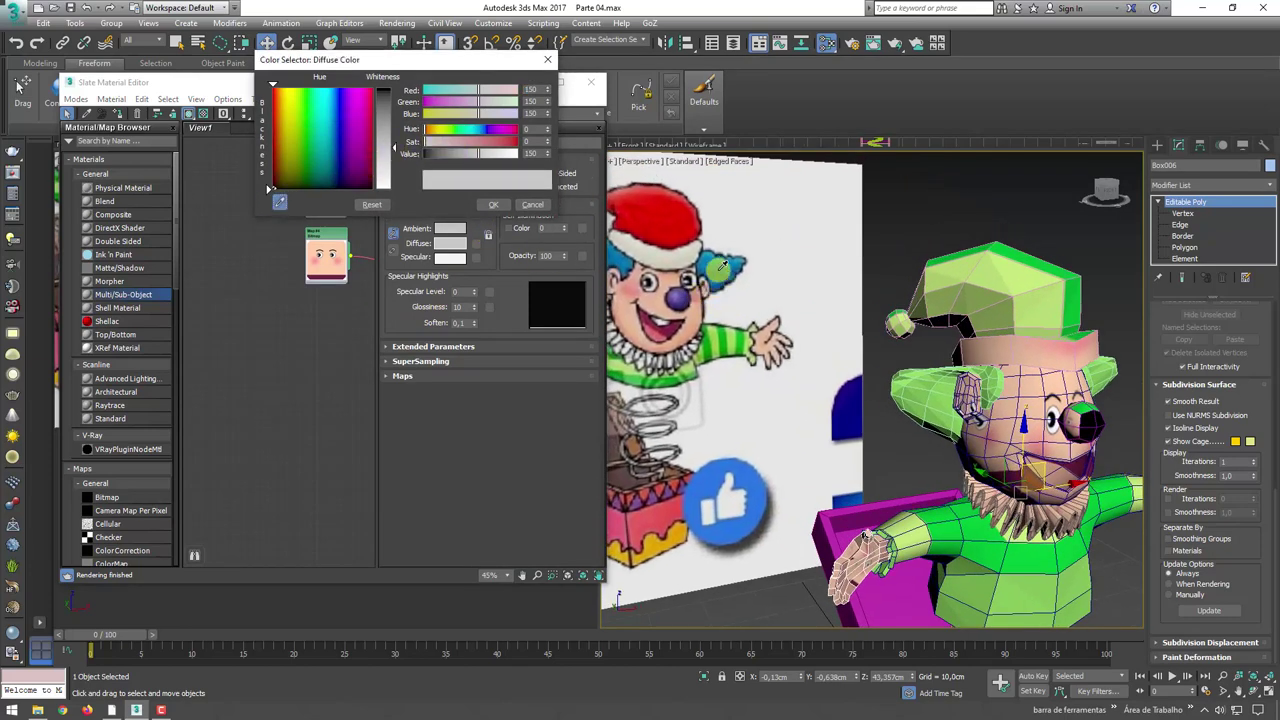
click(728, 263)
click(493, 204)
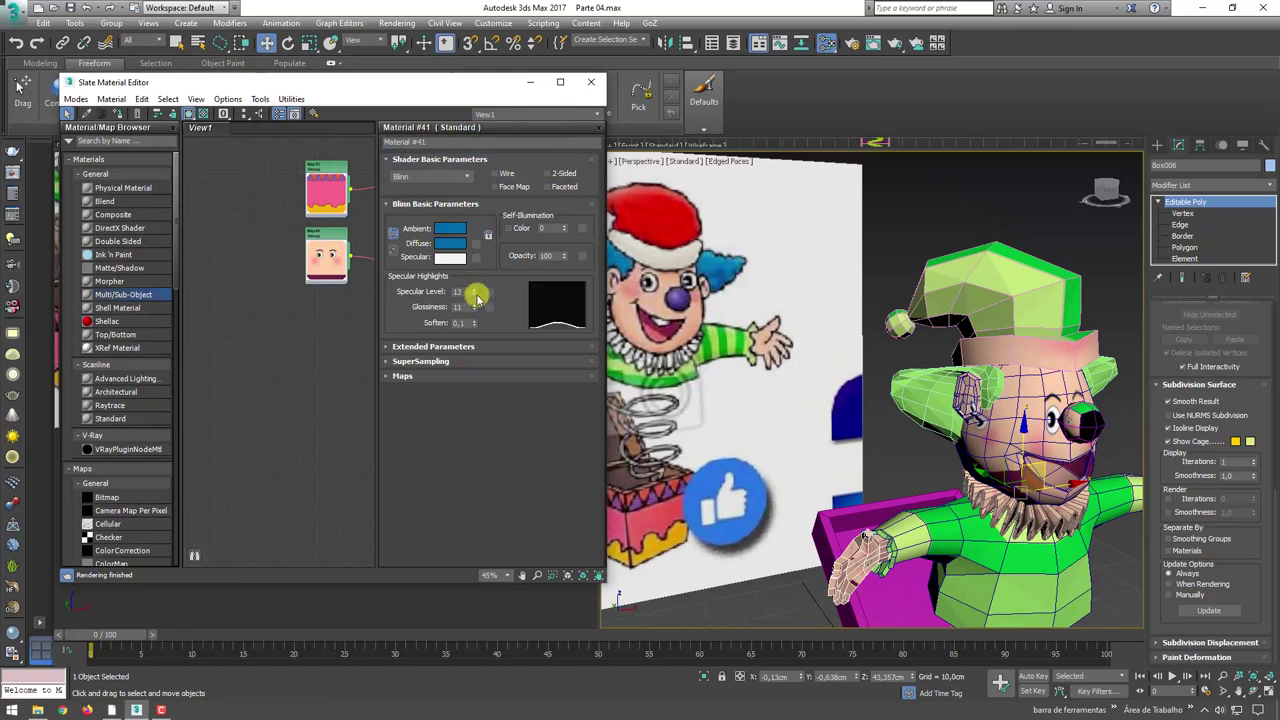
middle_drag(383, 258, 252, 378)
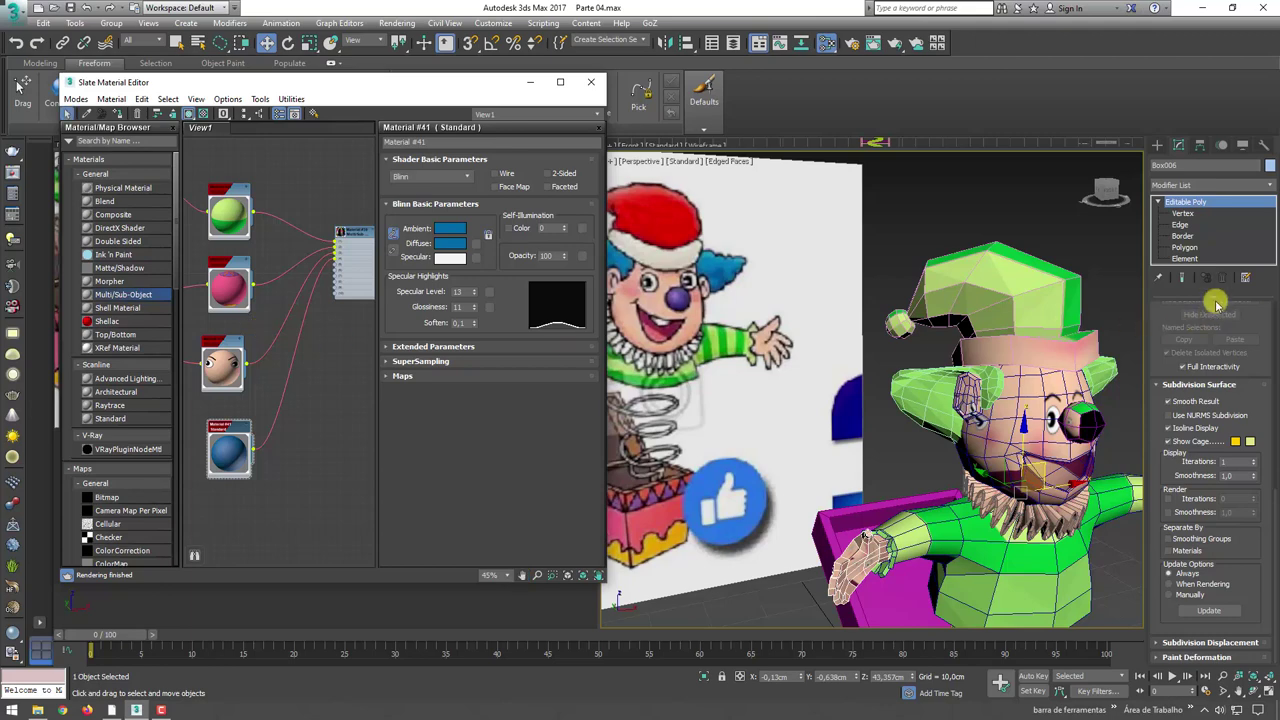
- Select both ear elements of Box003 and set their material ID to 4
click(940, 372)
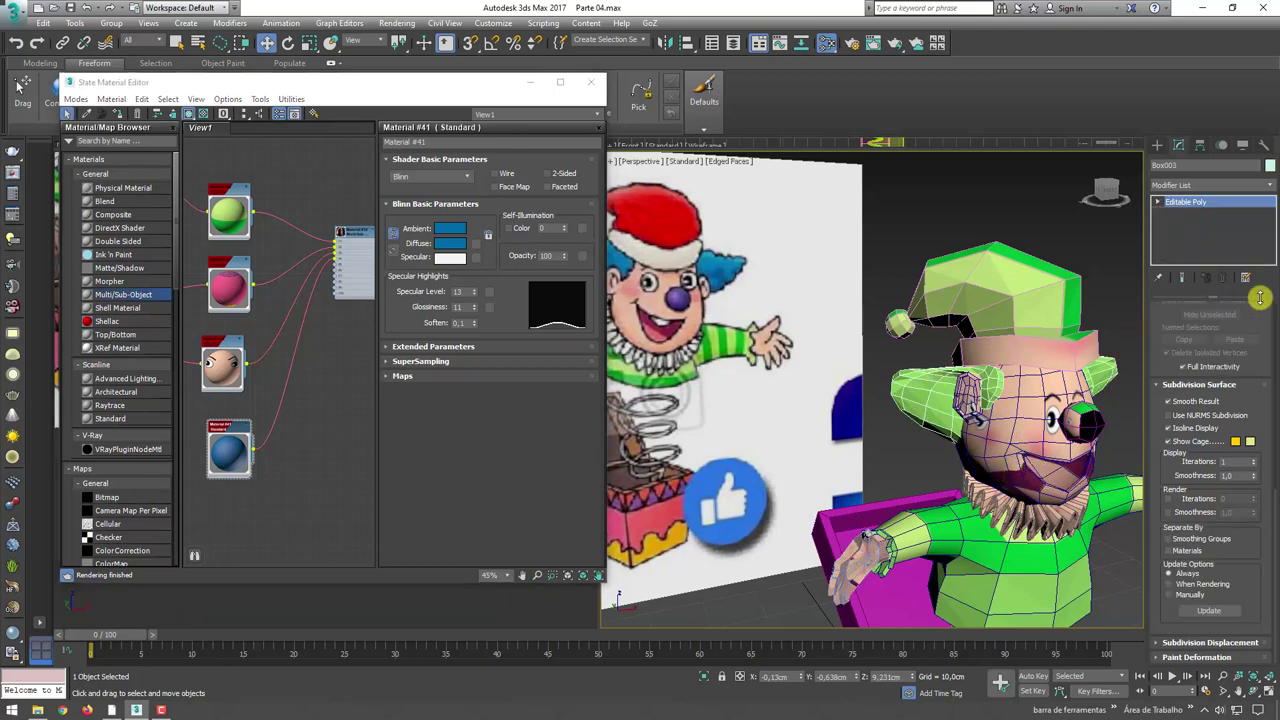
click(1160, 205)
click(1185, 258)
click(928, 380)
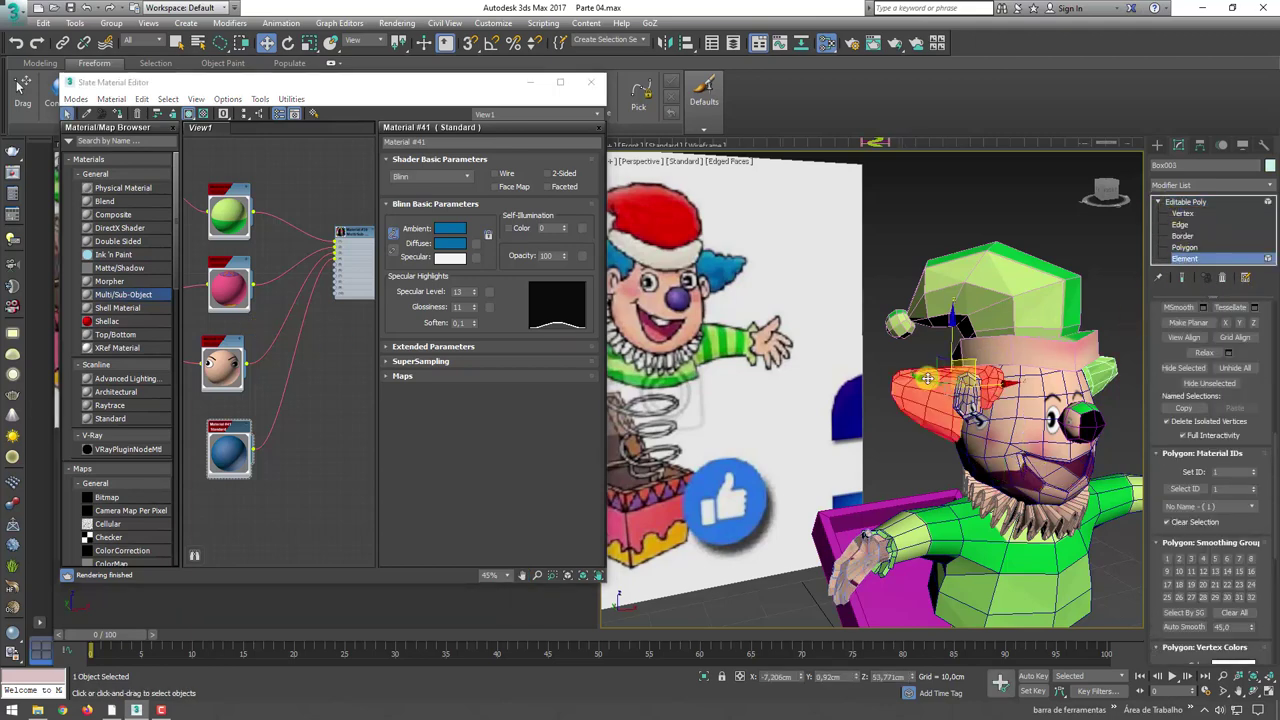
ctrl+click(1099, 372)
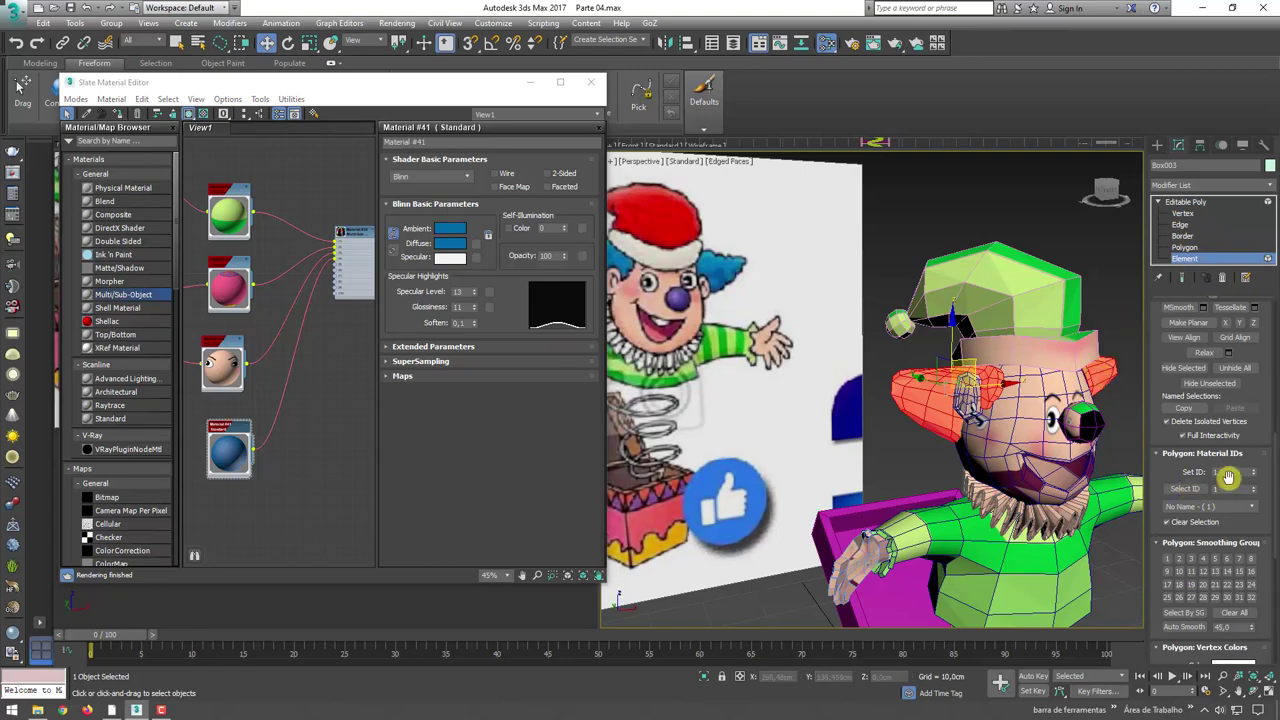
double_click(1208, 472)
text(4)
key(Return)
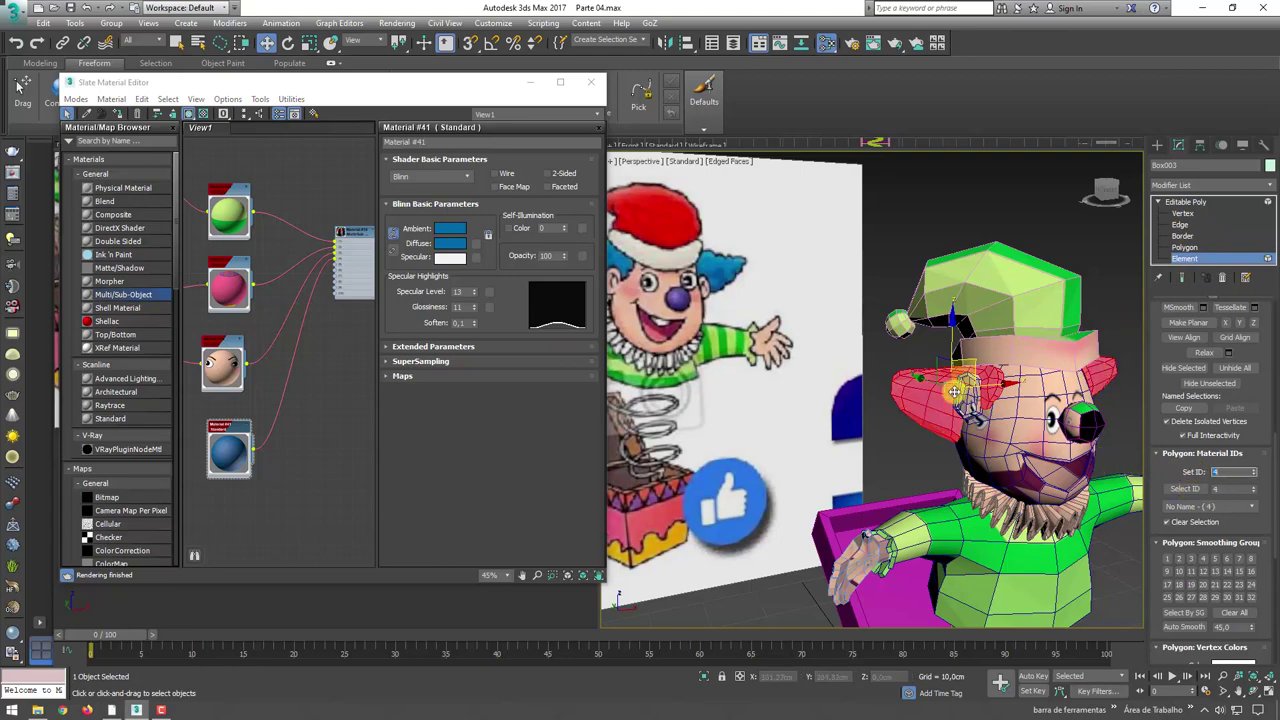
click(1090, 228)
alt+middle_drag(1090, 345, 1072, 360)
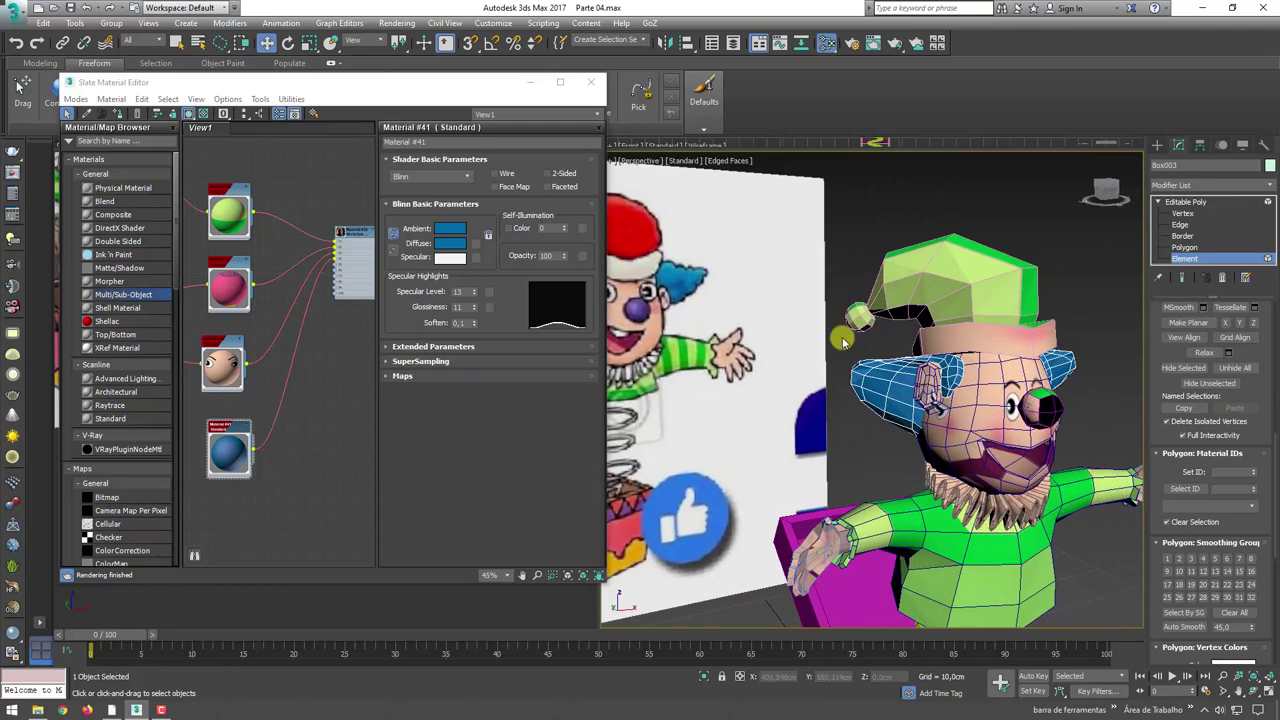
- Clone the blue material as Material #42, make it near-white, and wire it to the Multi/Sub-Object
middle_drag(309, 403, 332, 323)
drag(250, 360, 245, 418)
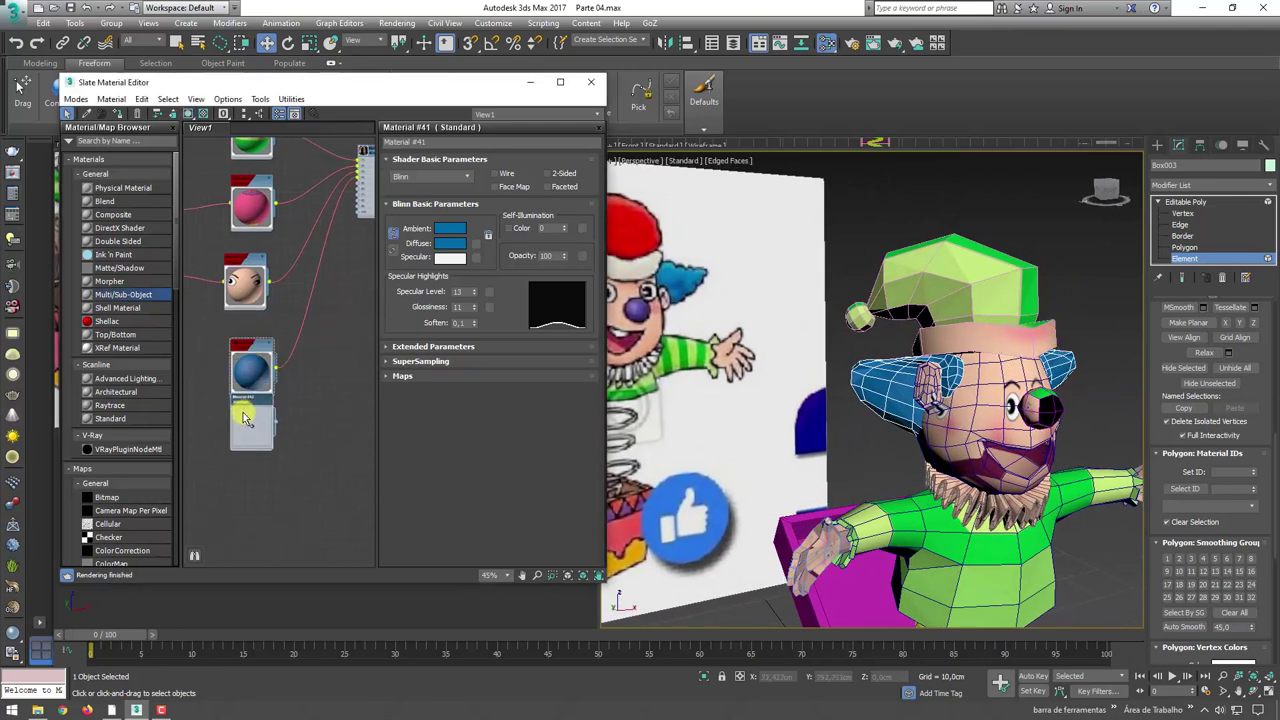
double_click(248, 422)
click(450, 244)
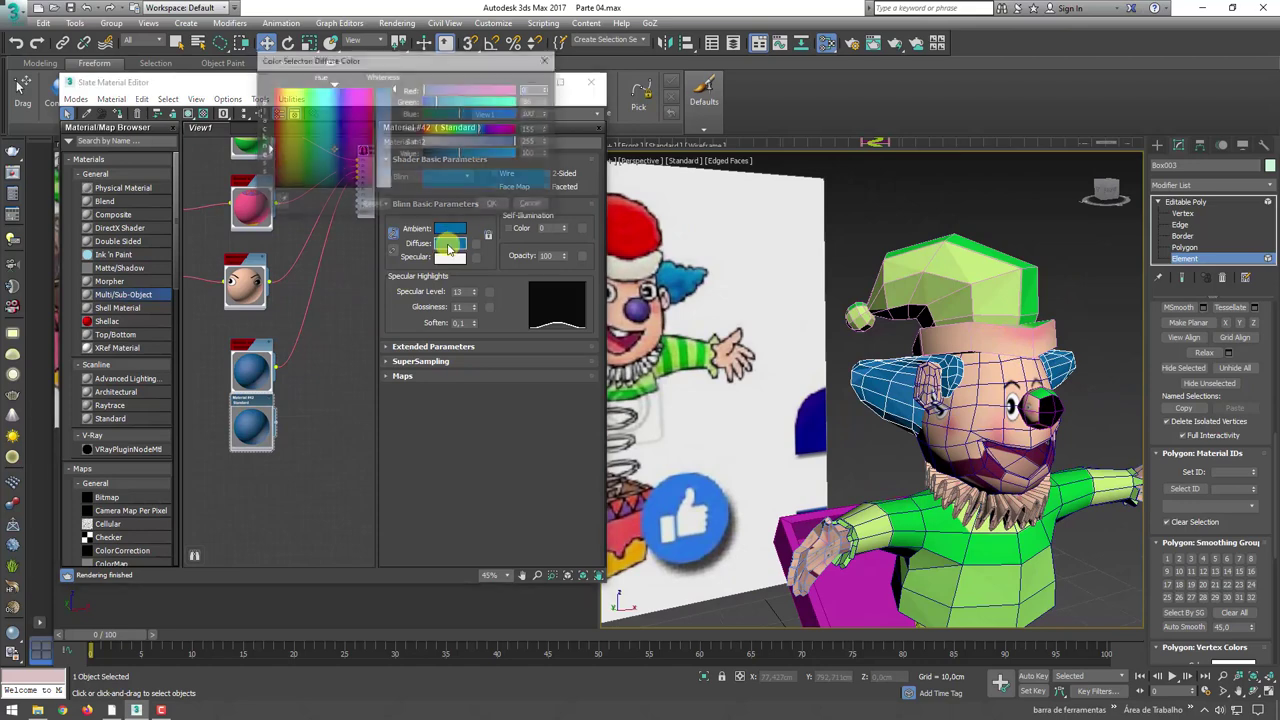
click(392, 185)
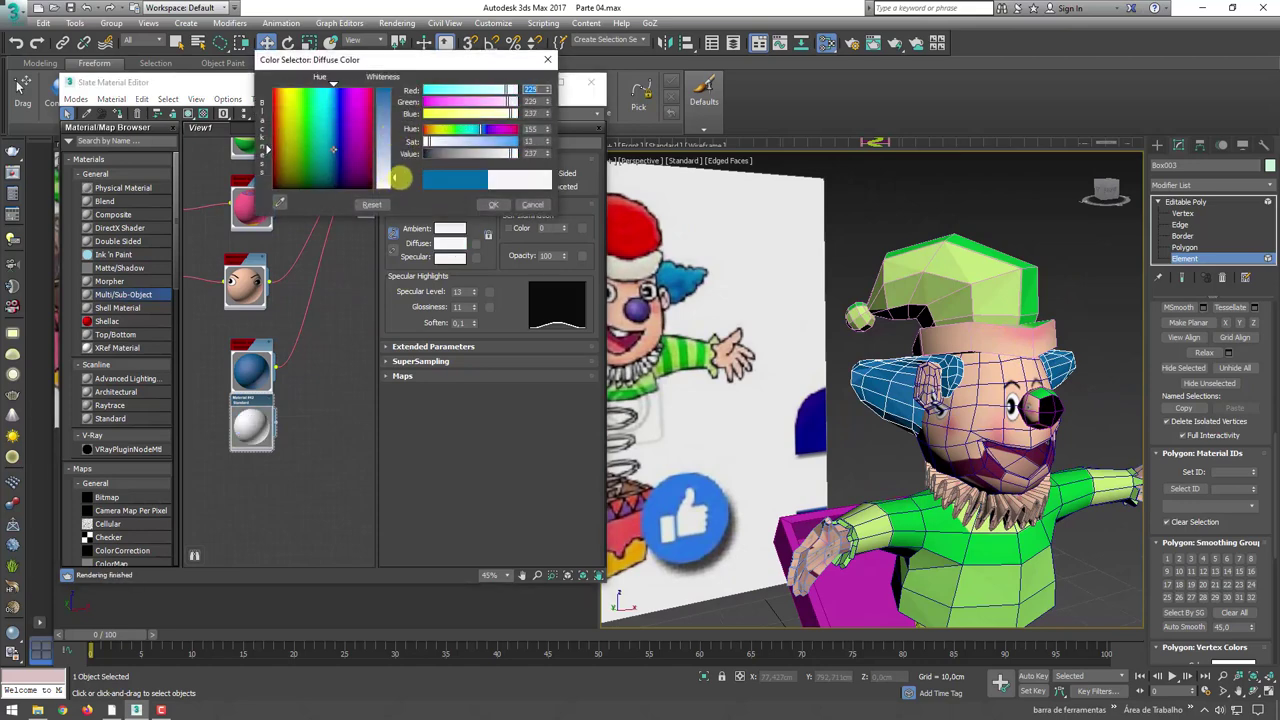
click(489, 204)
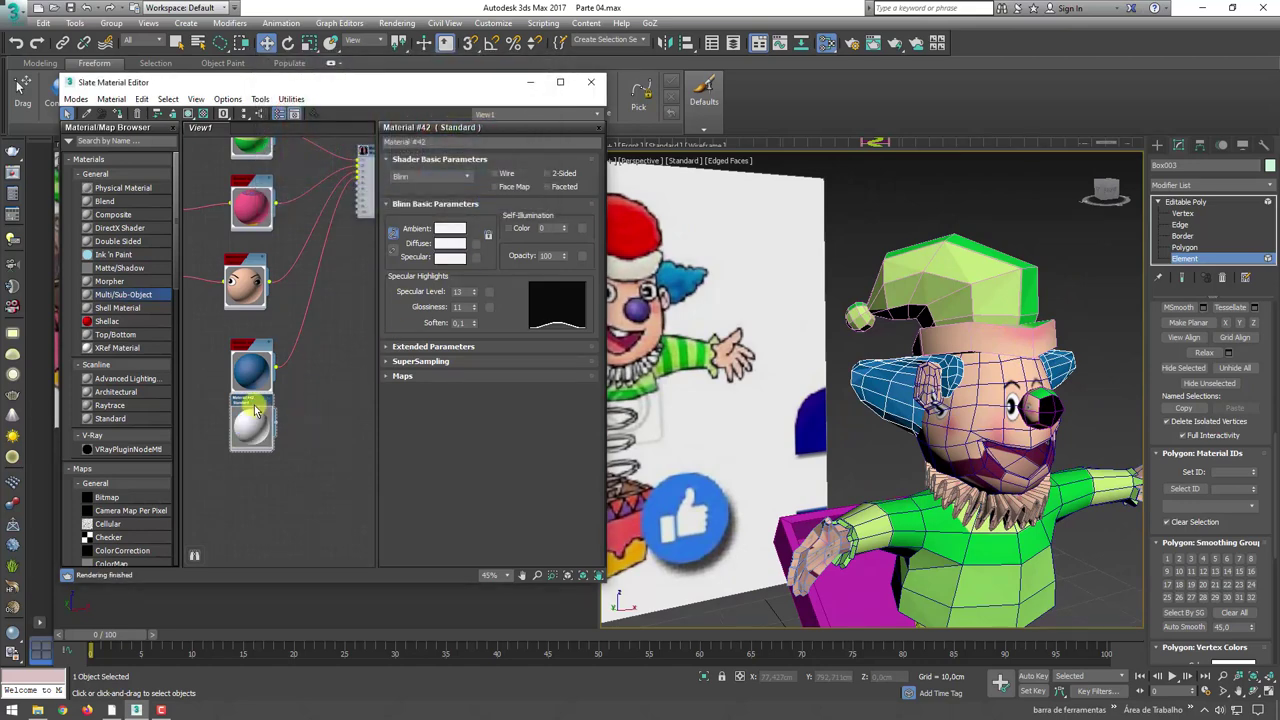
drag(289, 428, 357, 189)
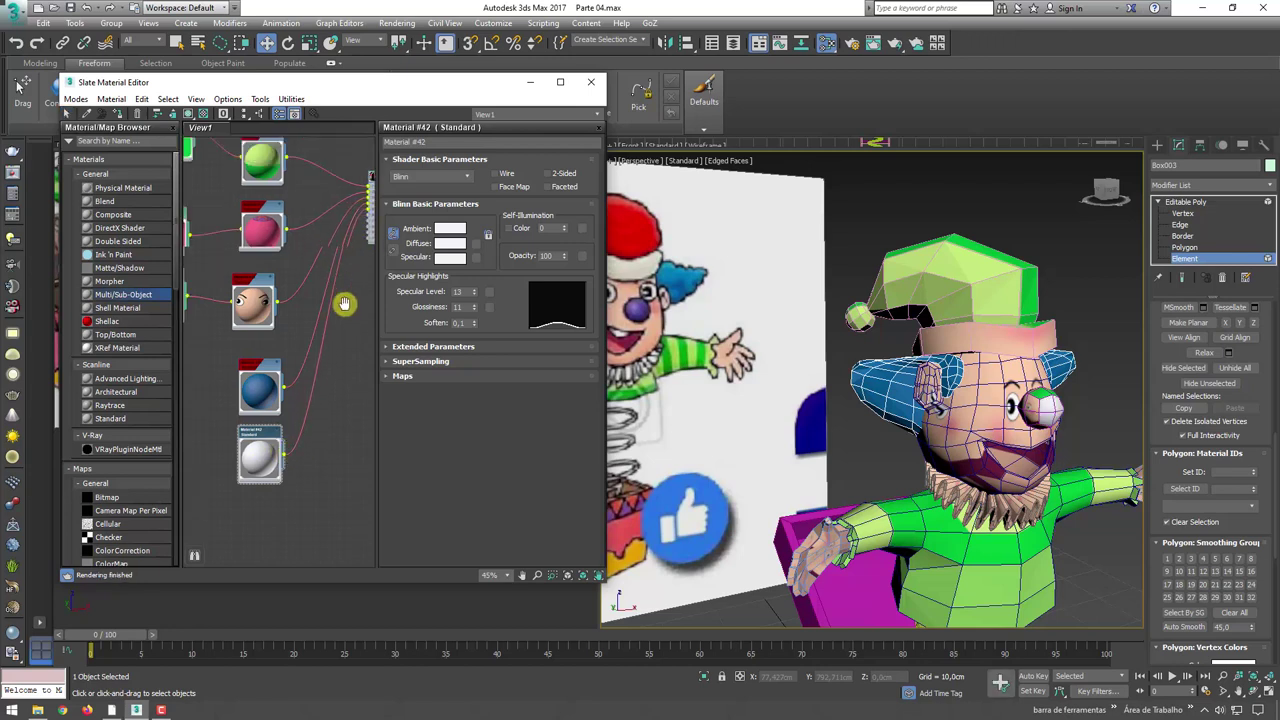
- Collapse the previews of the pink, face, blue, green and remaining material nodes
middle_drag(343, 300, 371, 420)
double_click(278, 330)
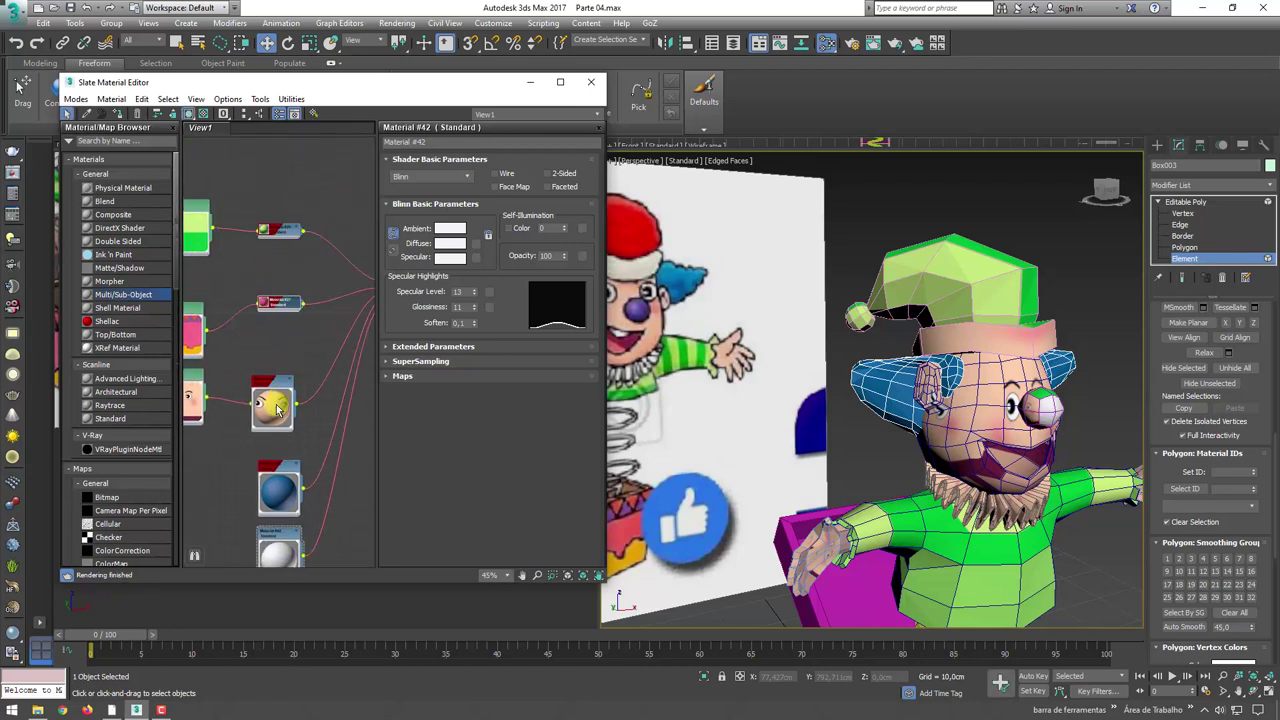
double_click(273, 405)
double_click(280, 490)
double_click(278, 560)
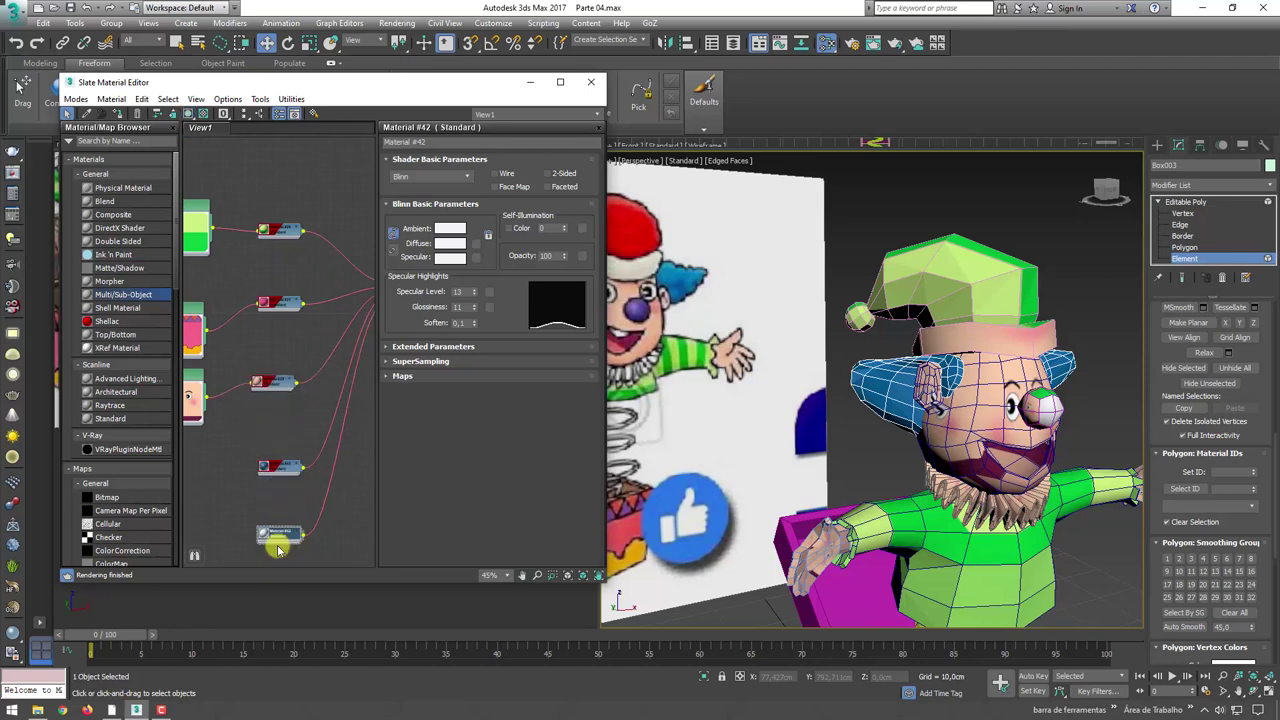
middle_drag(232, 440, 337, 374)
double_click(310, 345)
double_click(297, 290)
double_click(292, 185)
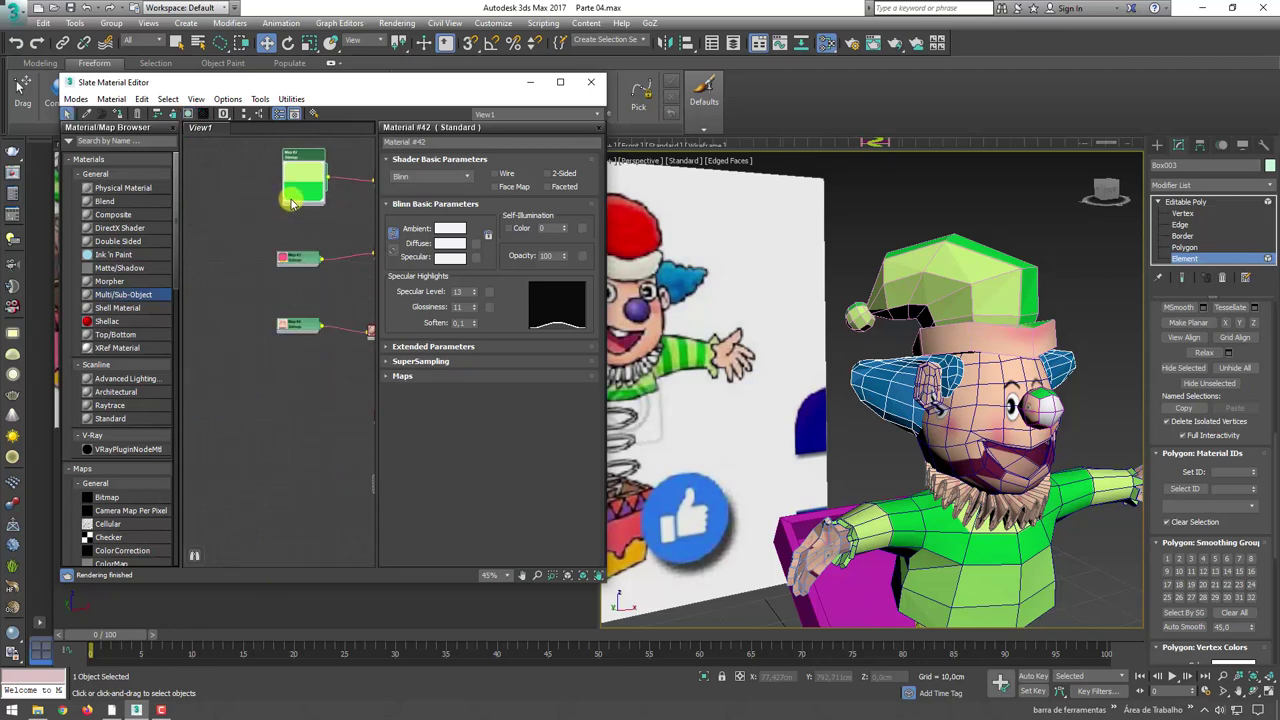
- Run Lay Out All and move the Multi/Sub-Object node lower beside its sub-materials
scroll(246, 223, down, 1)
scroll(246, 223, down, 2)
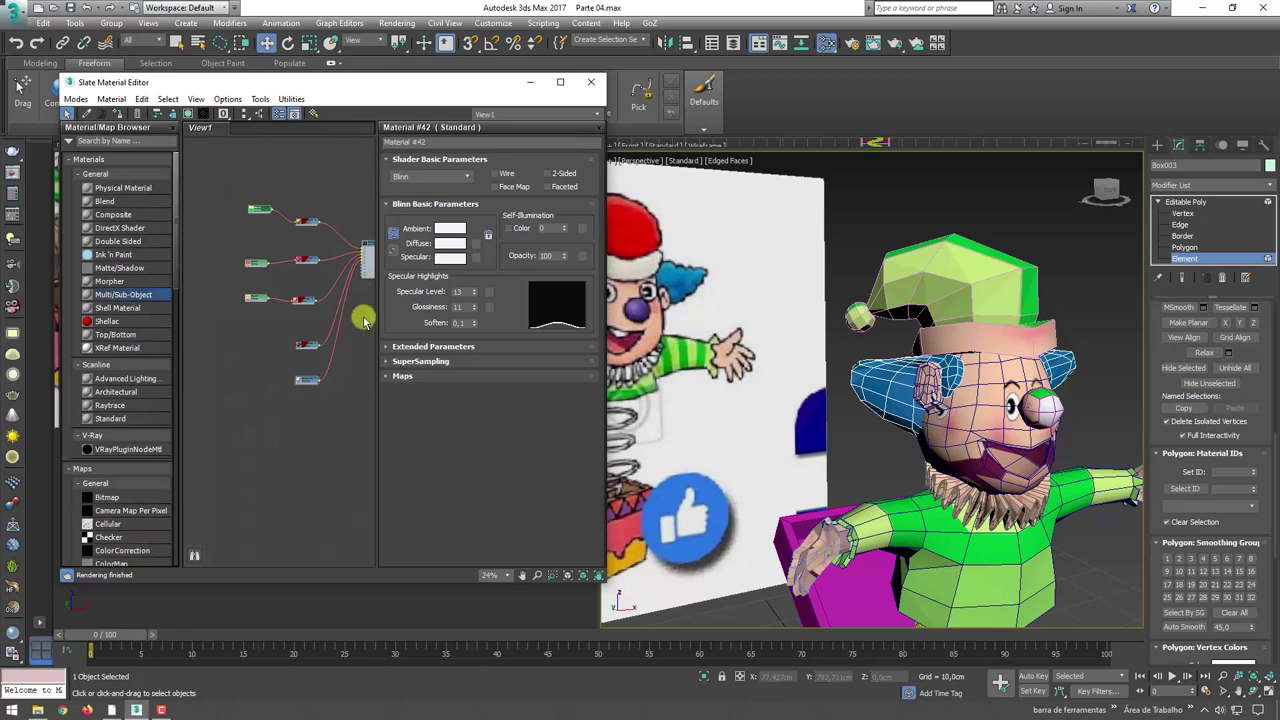
click(243, 223)
click(250, 113)
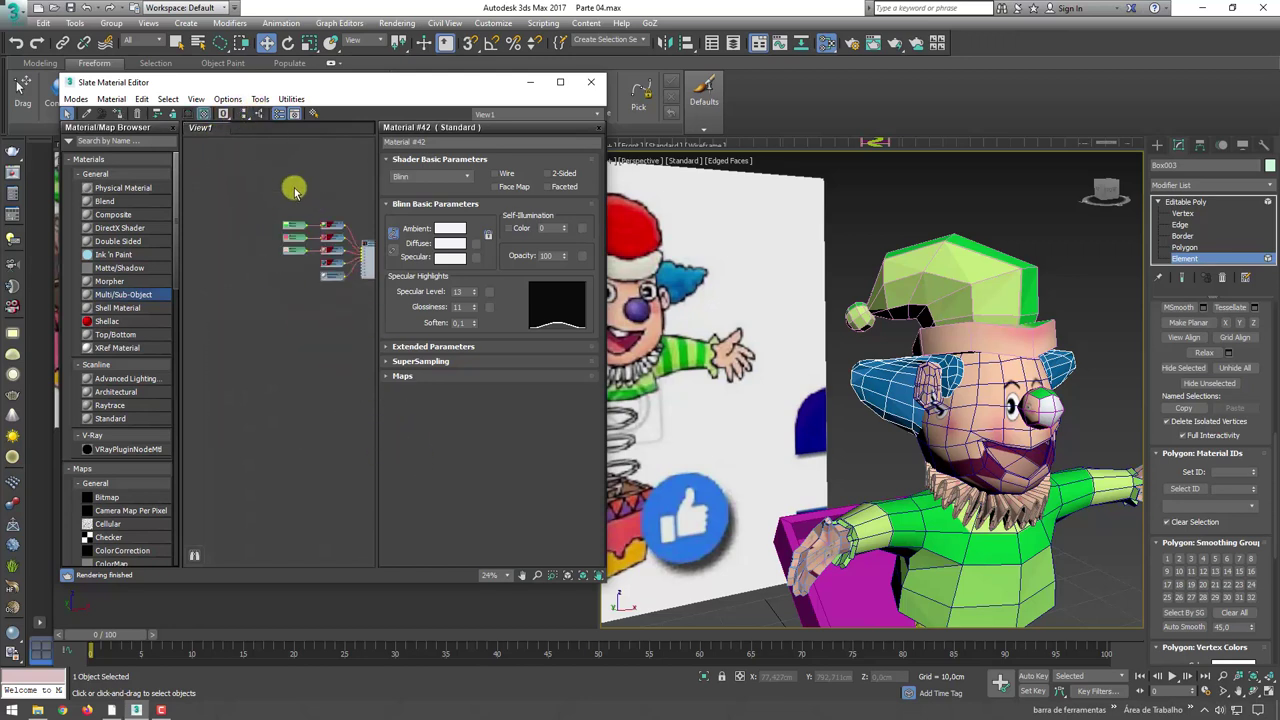
scroll(372, 284, up, 3)
scroll(372, 284, up, 2)
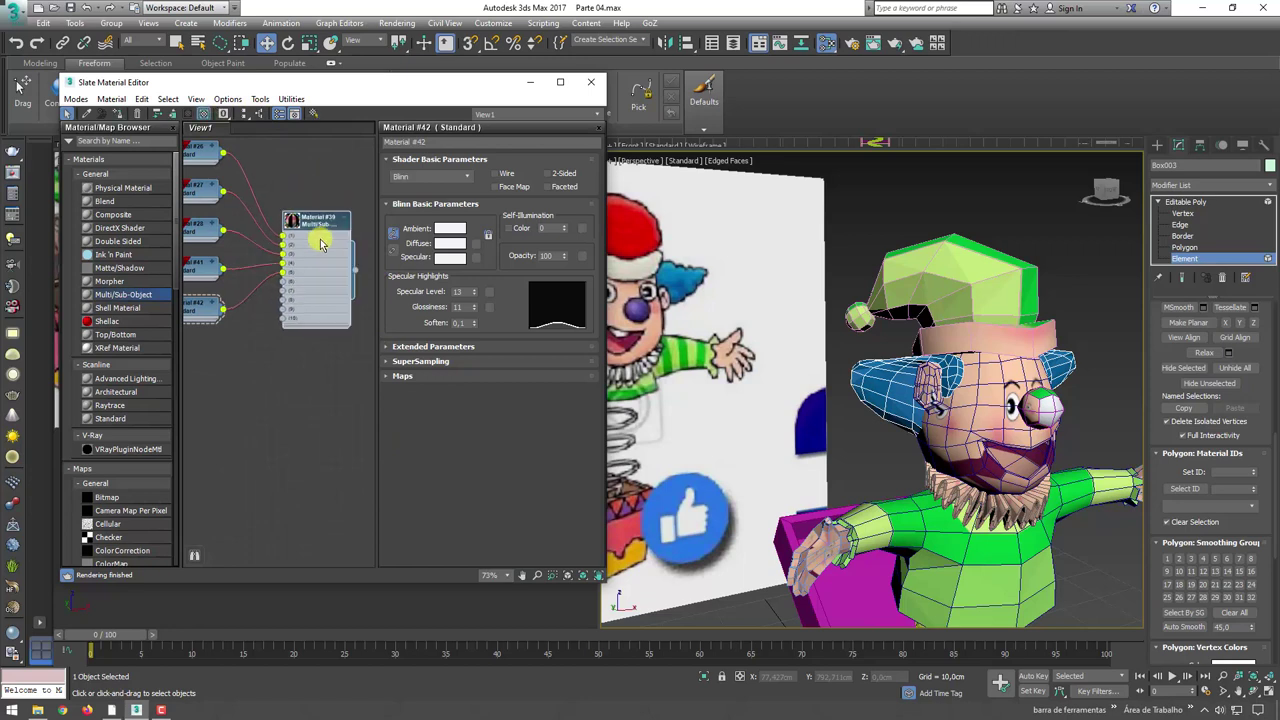
drag(310, 206, 316, 280)
mouse_move(251, 289)
middle_down()
mouse_move(328, 280)
mouse_move(311, 280)
mouse_move(271, 328)
middle_up()
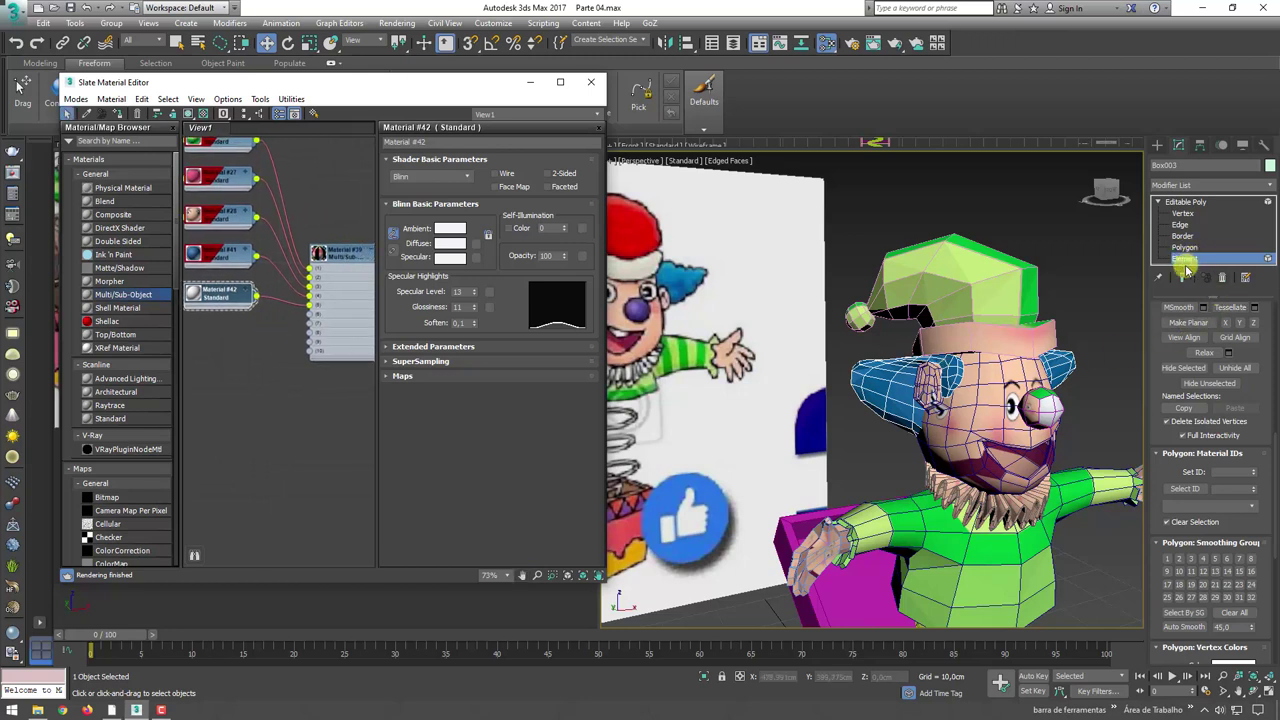
- Select the clown's hat on Tube001 as one element and apply material ID 5
click(1180, 202)
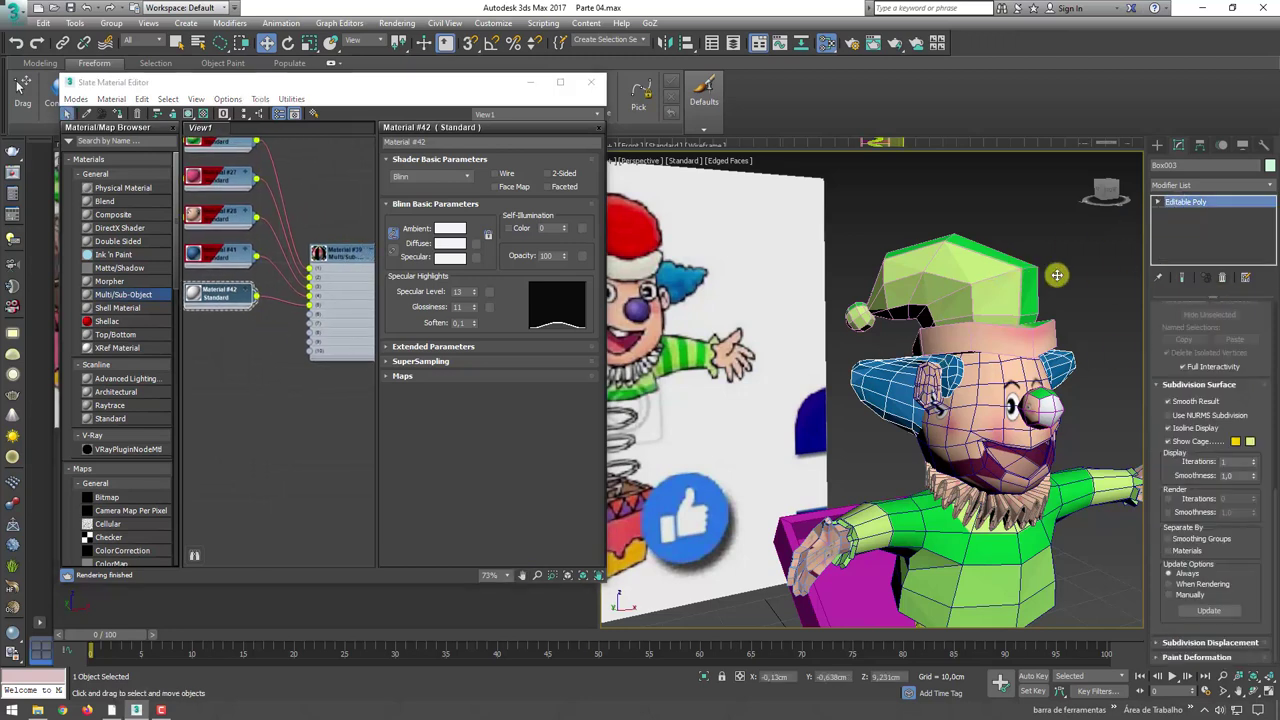
click(1056, 274)
key(5)
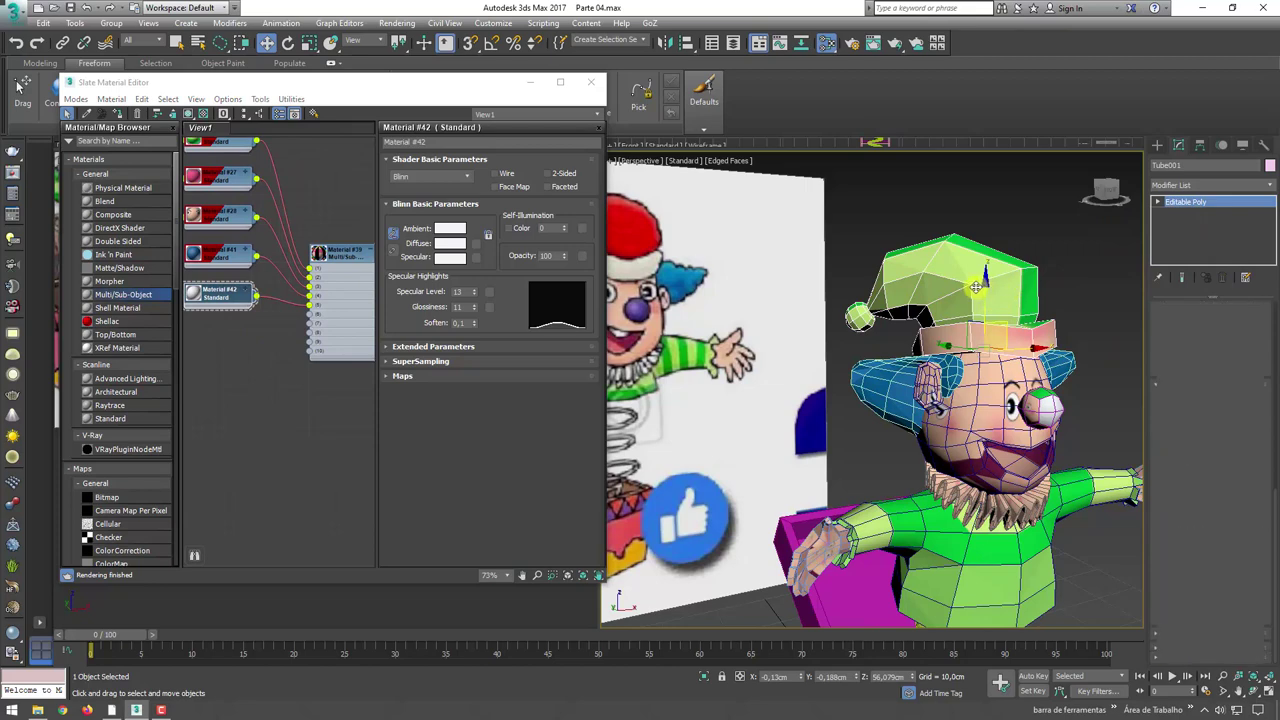
click(996, 301)
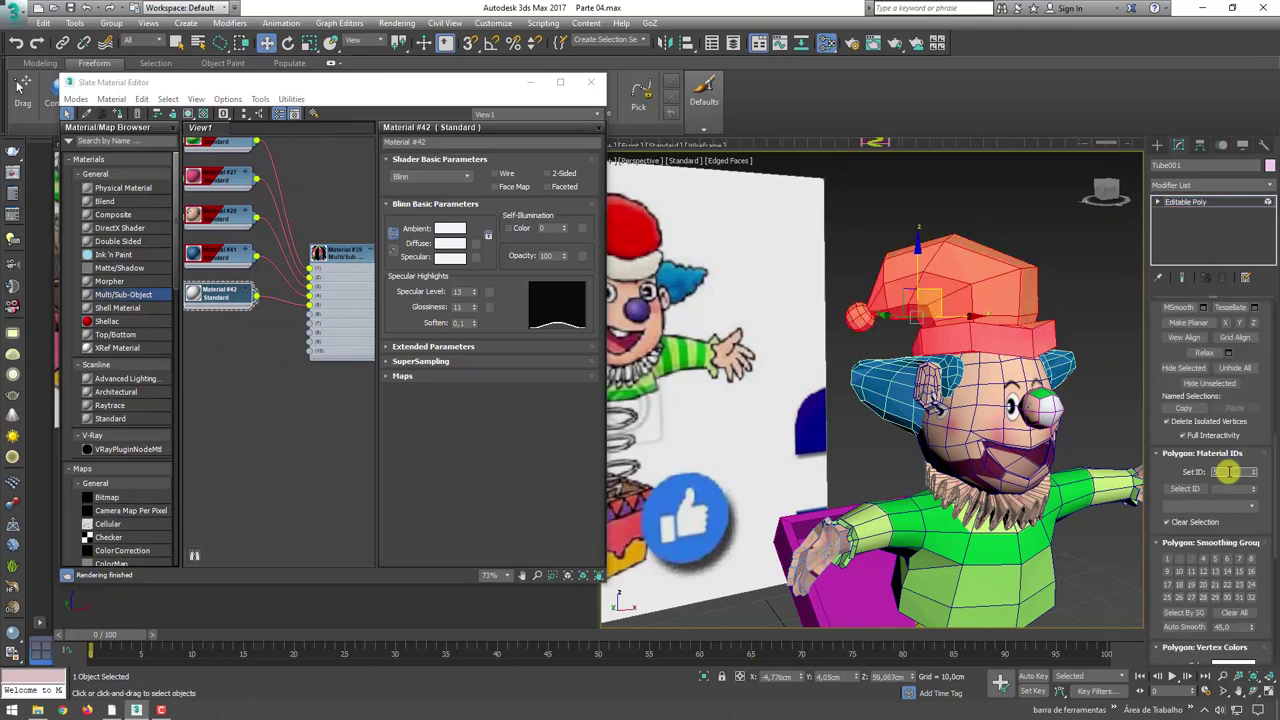
key(Return)
- Deselect the pompom polygons and give the remaining hat polygons material ID 6
mouse_move(1056, 339)
alt+middle_down()
mouse_move(1043, 357)
mouse_move(1111, 306)
alt+middle_up()
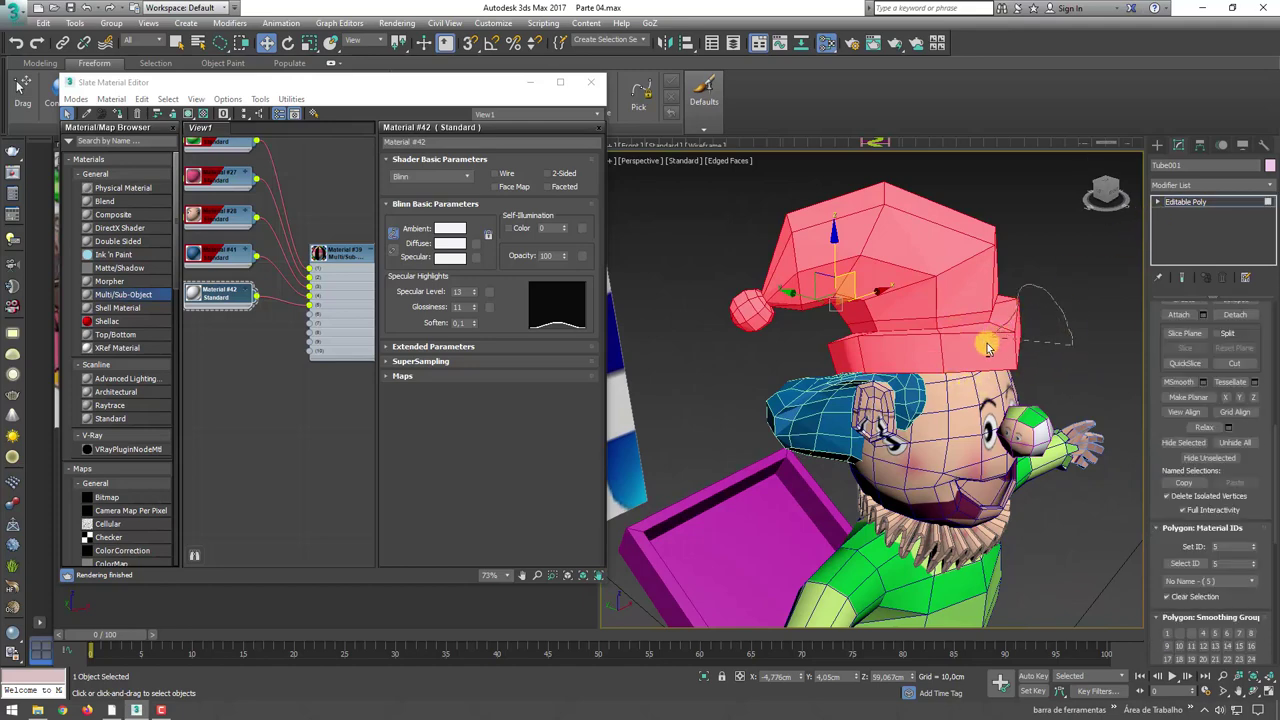
alt+middle_drag(987, 347, 958, 280)
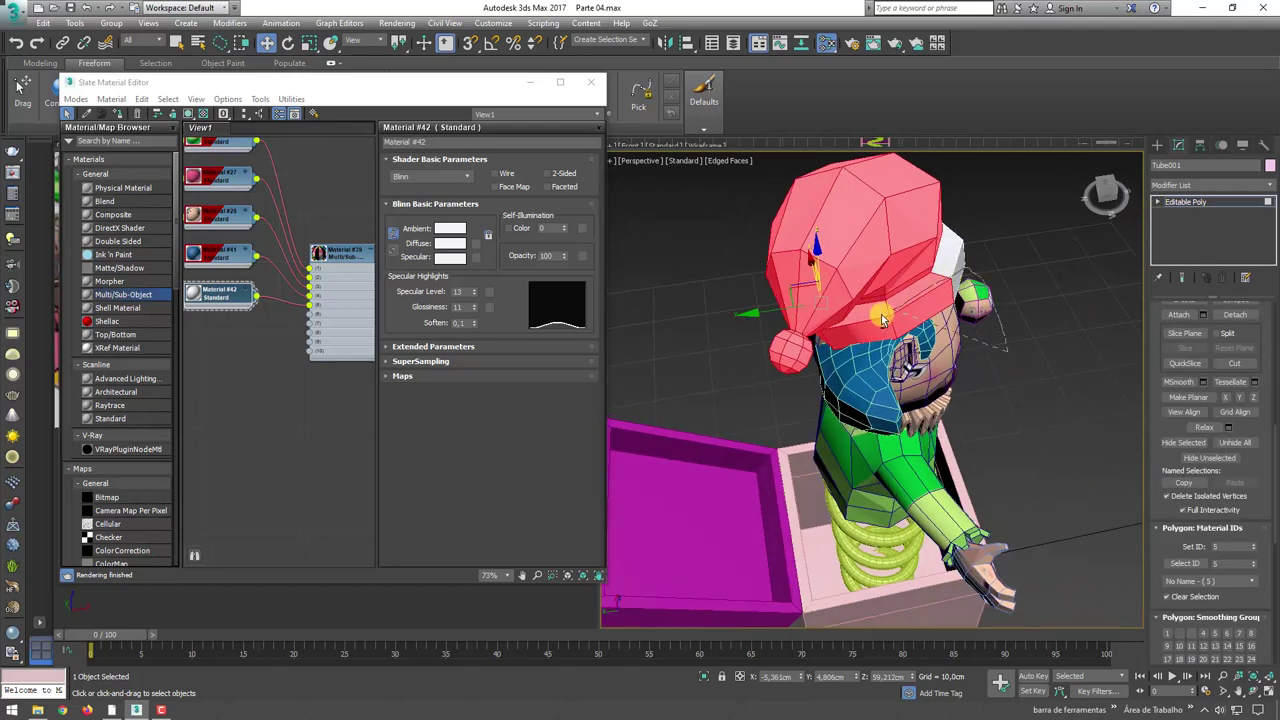
alt+middle_drag(882, 318, 815, 398)
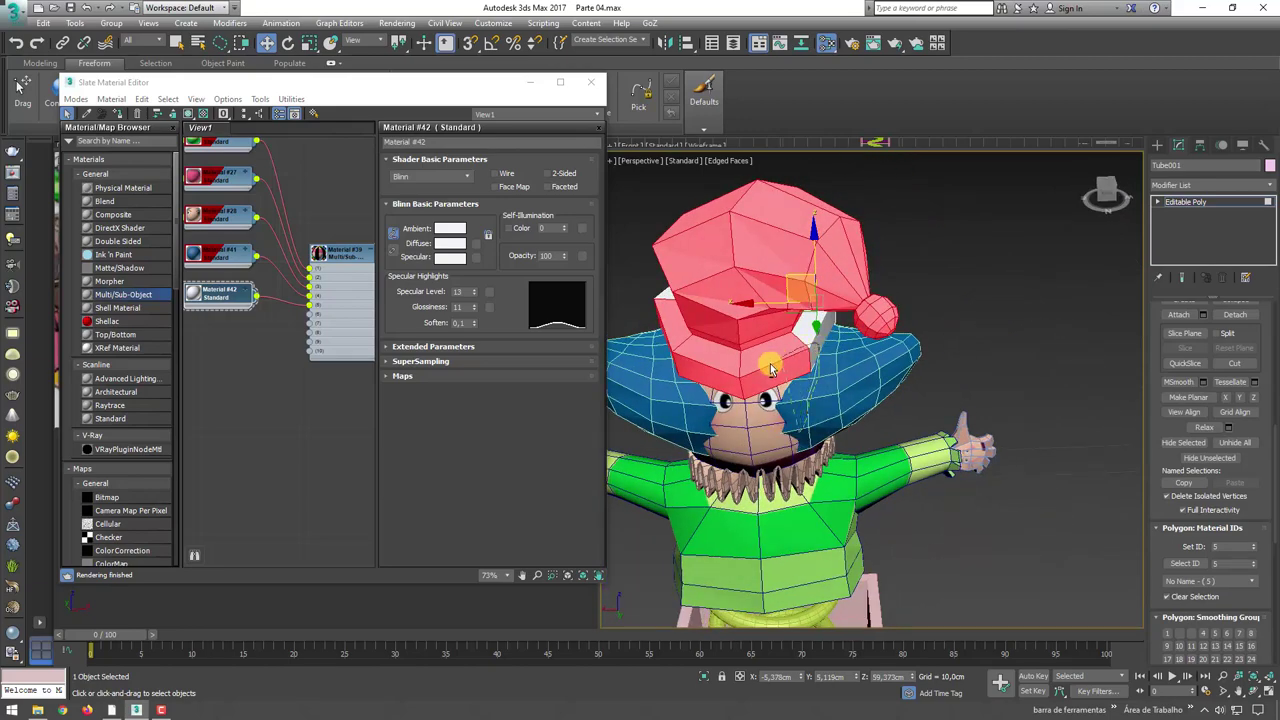
alt+middle_drag(770, 368, 848, 357)
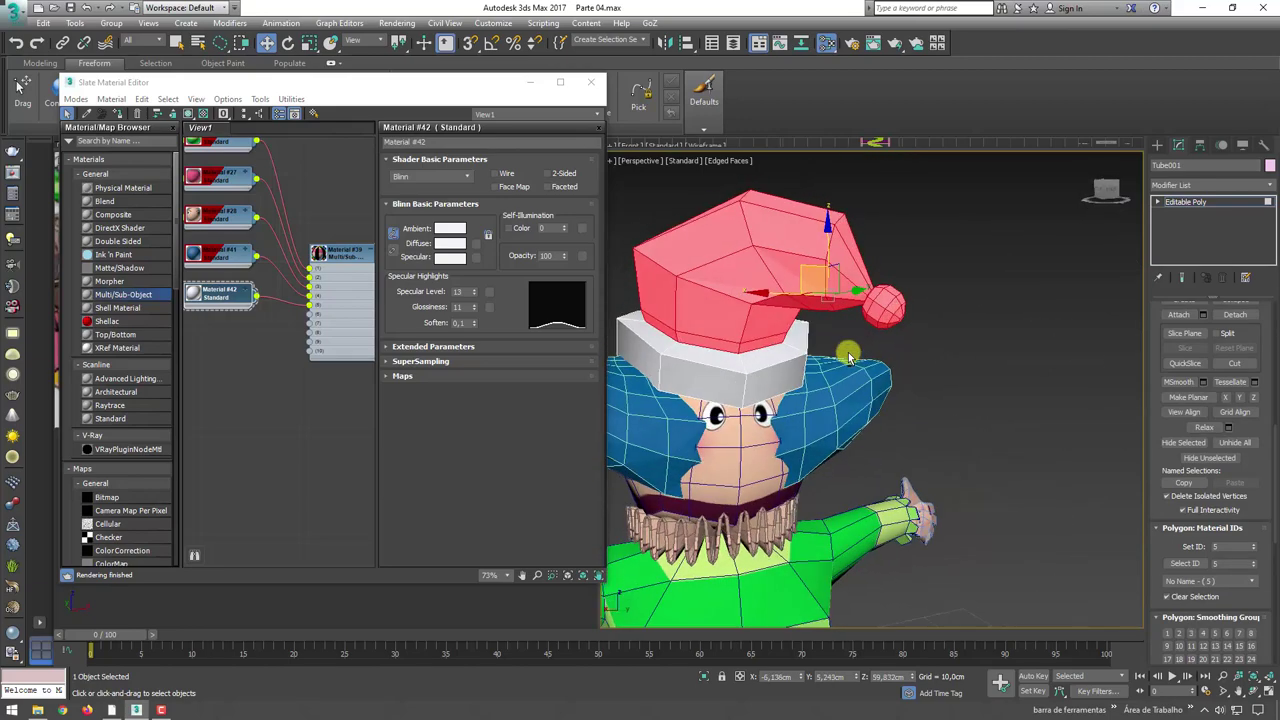
scroll(920, 297, up, 2)
scroll(903, 294, up, 5)
scroll(943, 300, up, 2)
scroll(968, 305, up, 2)
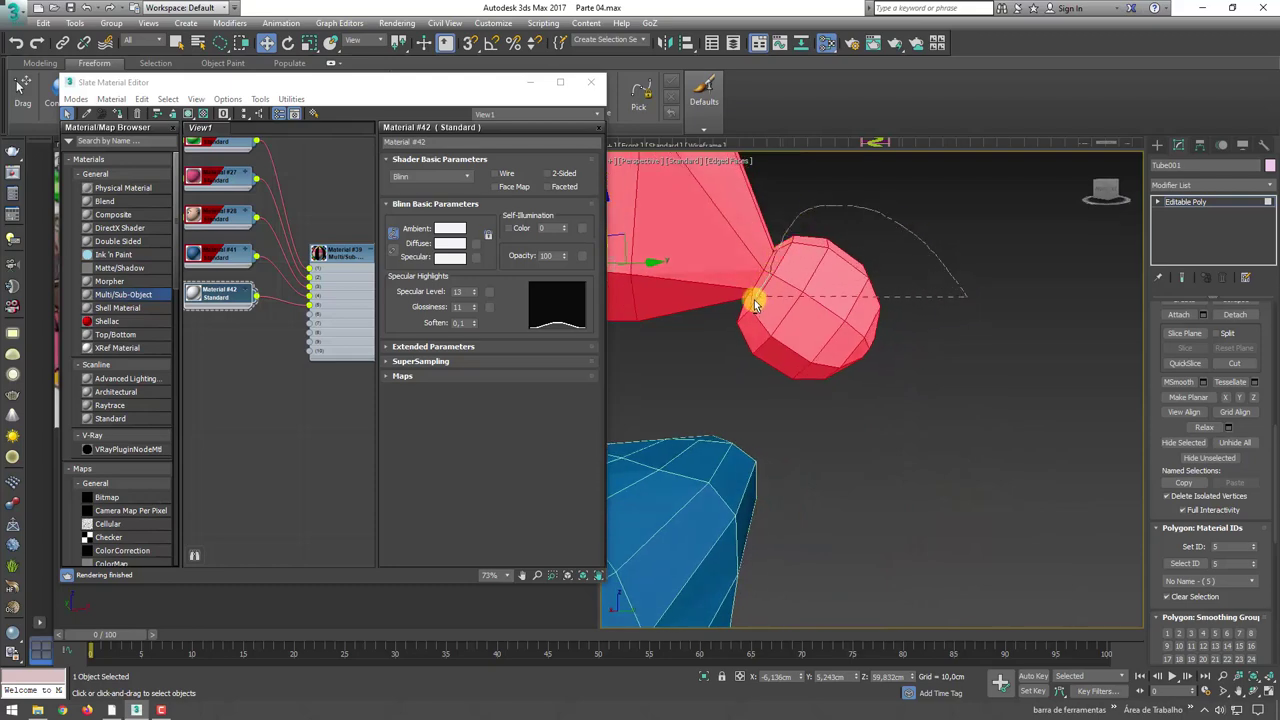
click(905, 445)
scroll(960, 420, down, 5)
mouse_move(986, 400)
alt+middle_down()
mouse_move(754, 392)
mouse_move(750, 428)
alt+middle_up()
click(1227, 545)
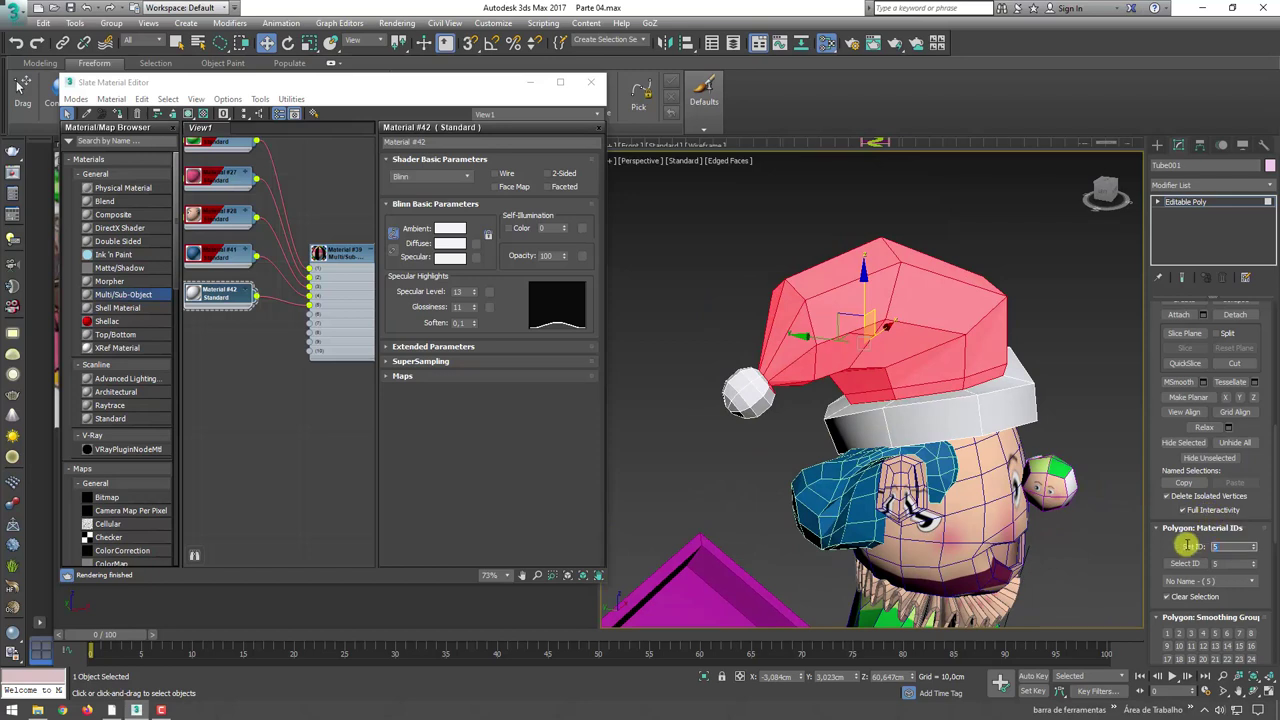
text(6)
key(Return)
- Clone Material #42 as Material #43 and set its diffuse colour to dark red (RGB 191,0,0)
middle_drag(337, 310, 349, 271)
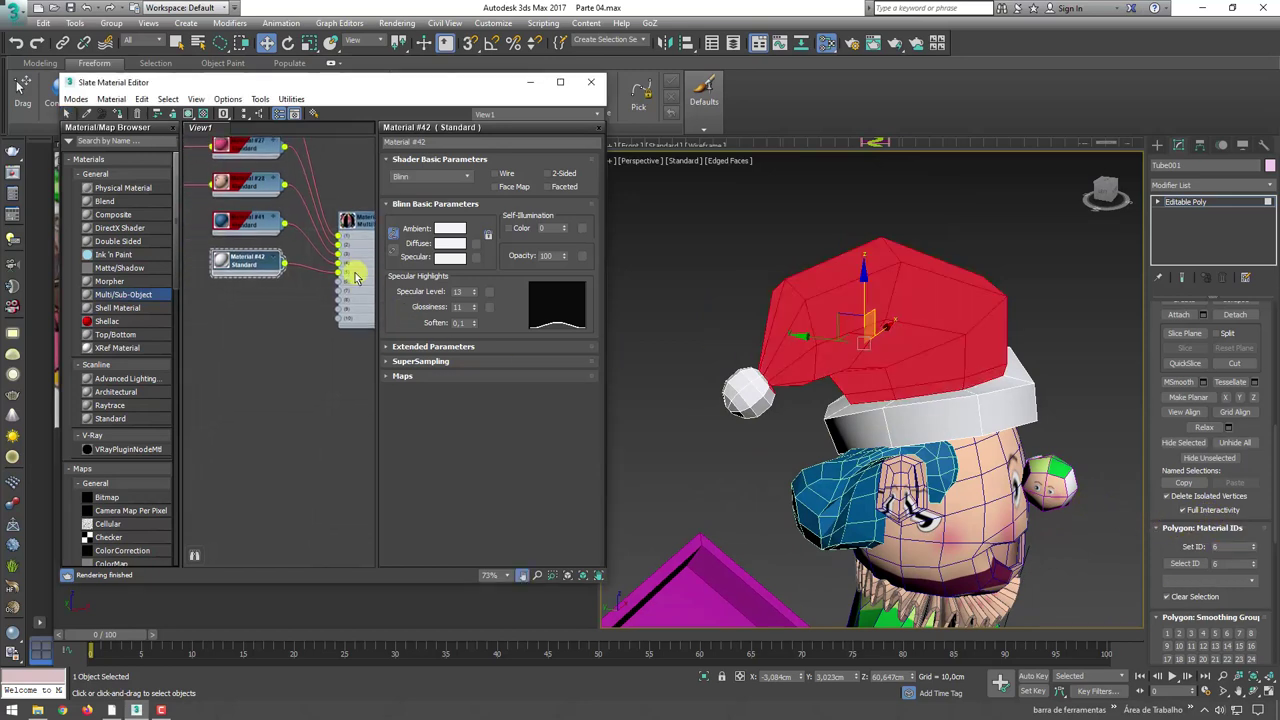
shift+drag(249, 263, 247, 305)
double_click(245, 303)
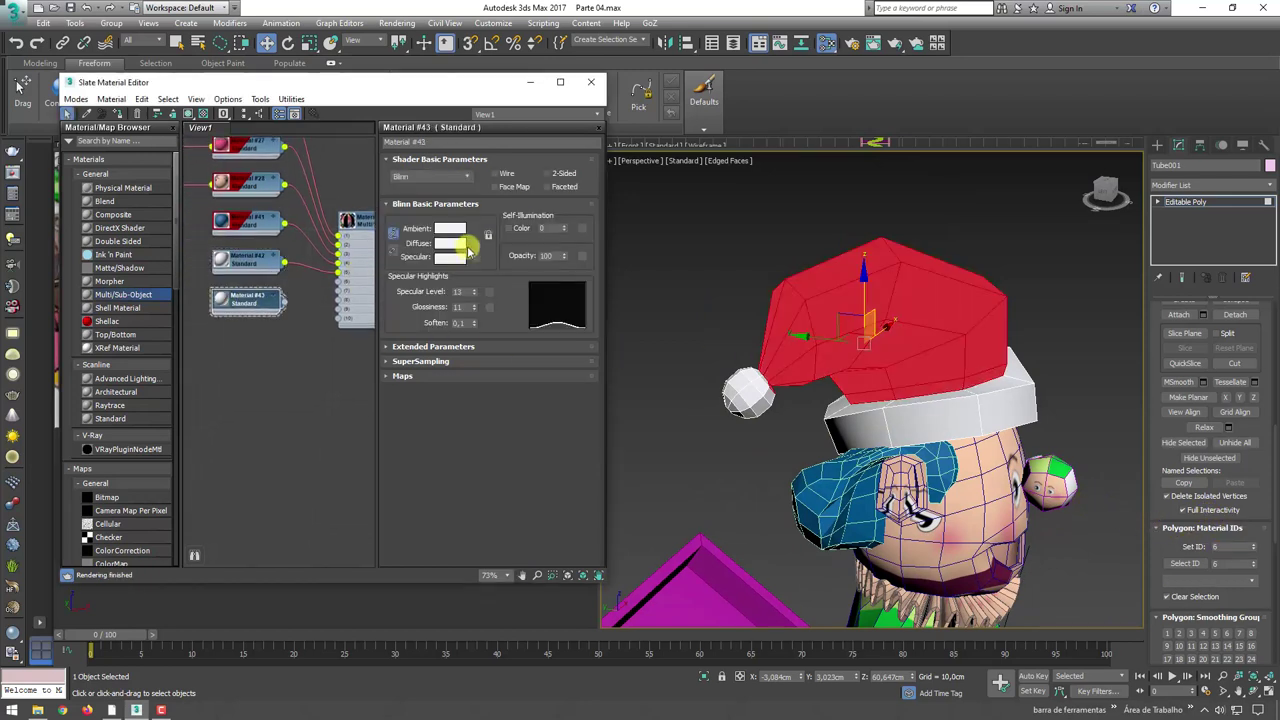
click(447, 244)
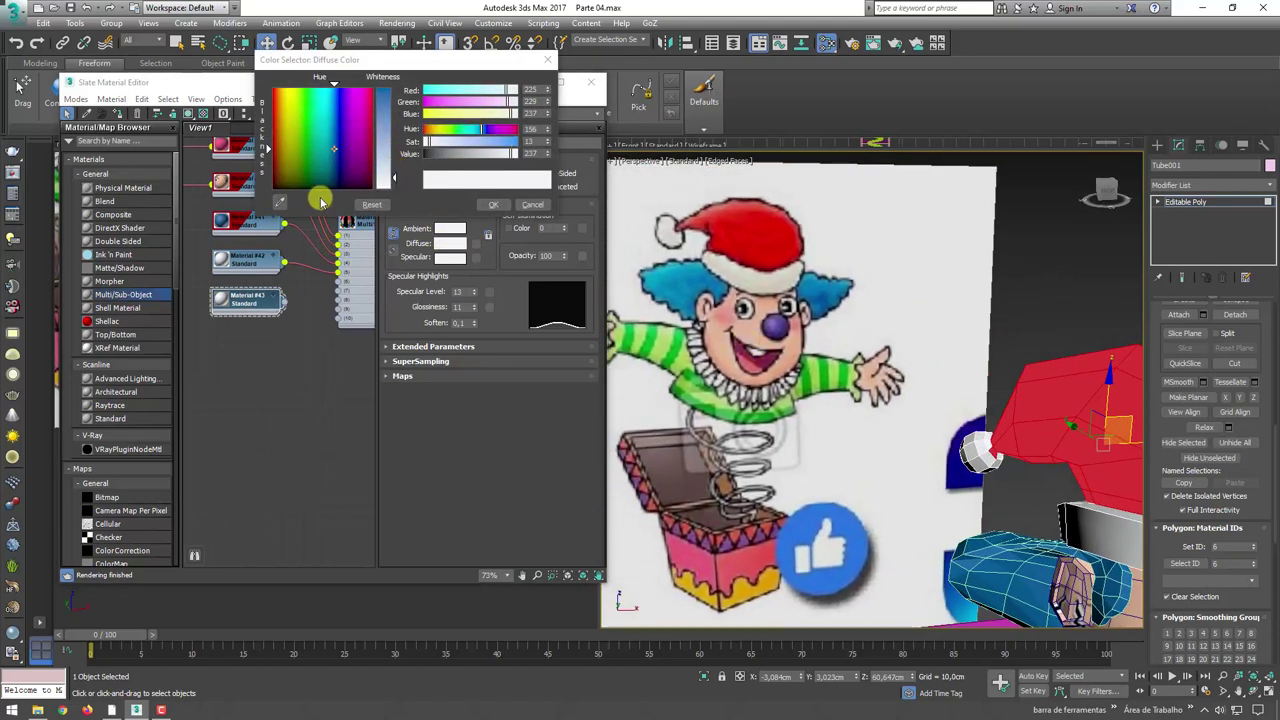
click(288, 202)
click(767, 239)
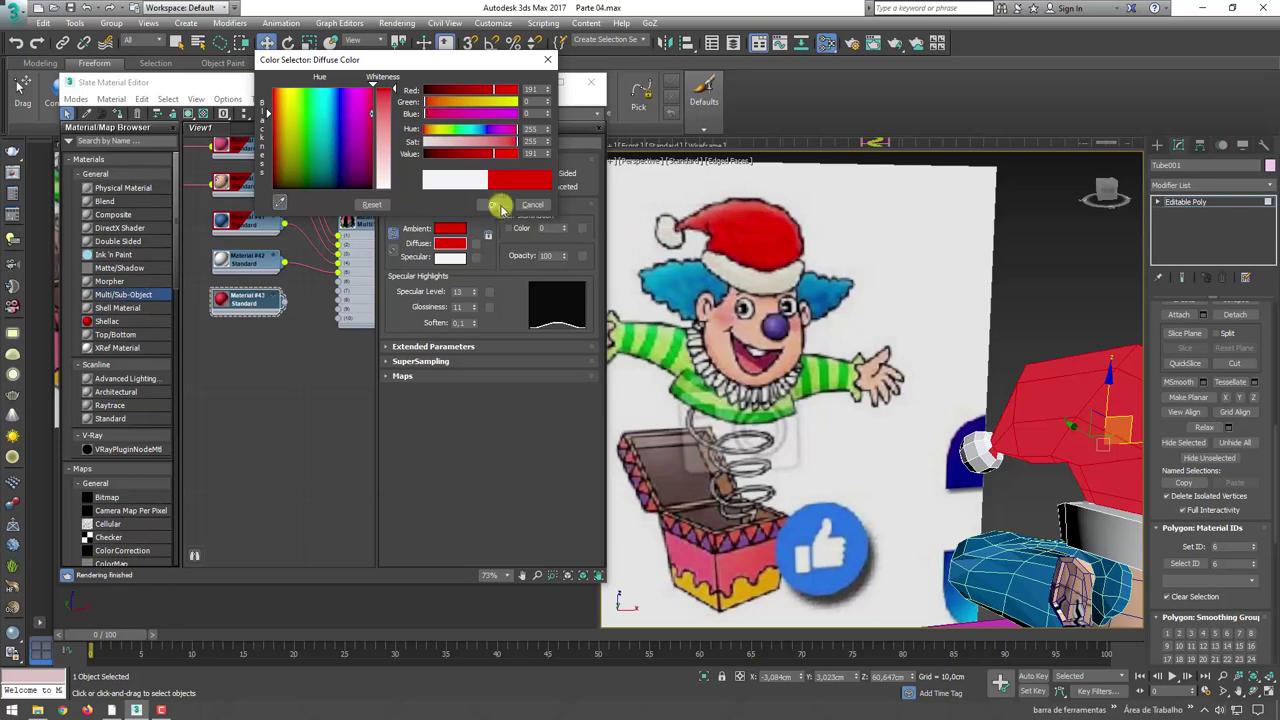
click(497, 205)
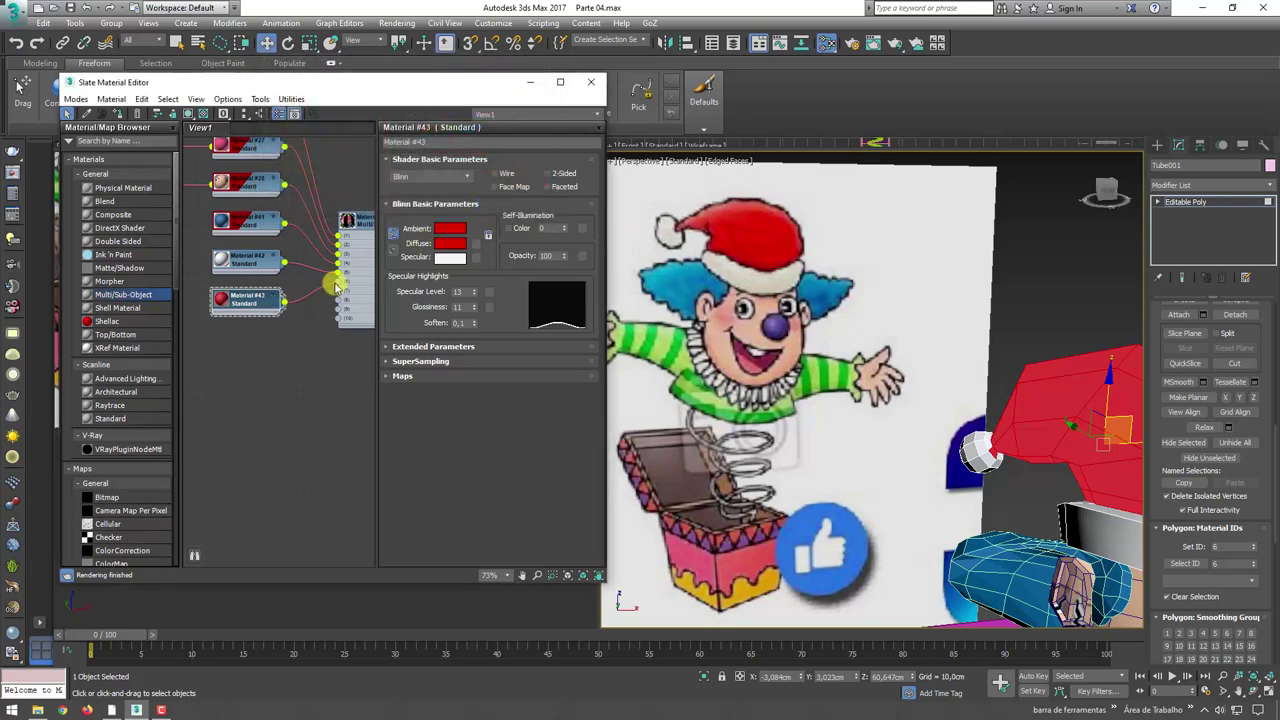
scroll(870, 390, up, 3)
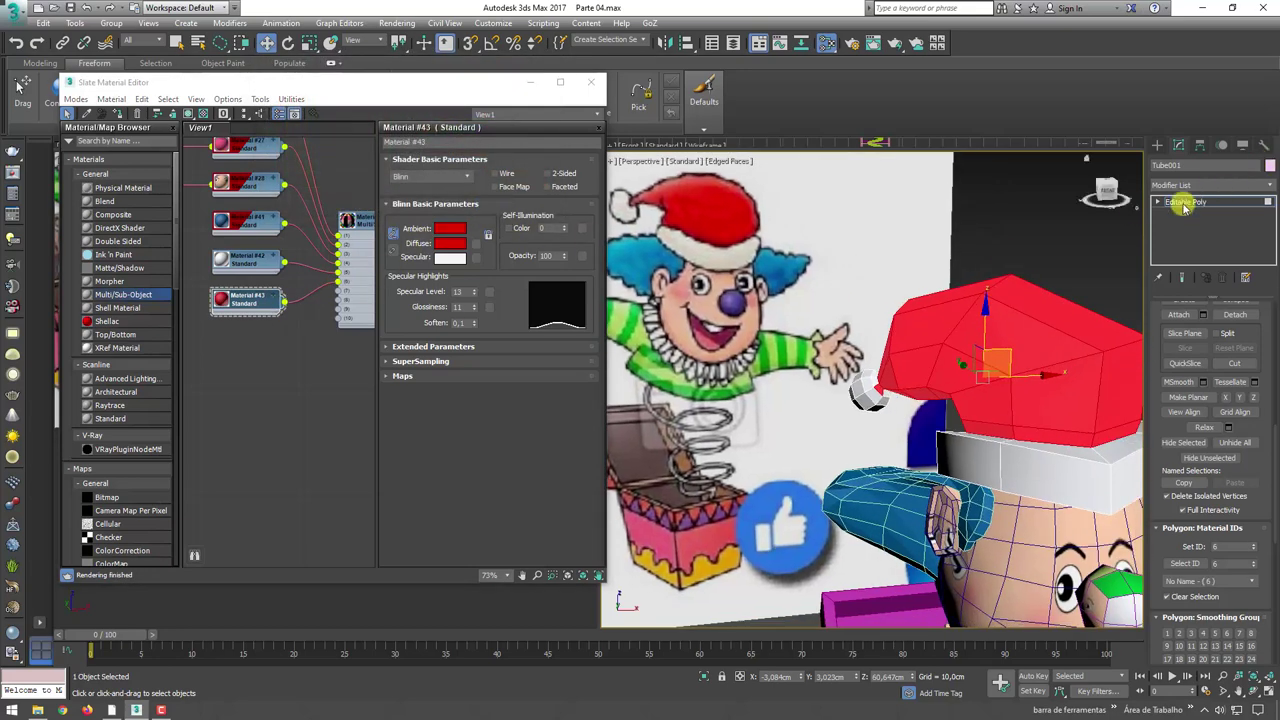
scroll(1000, 350, down, 3)
- Select the hat and pick a red pompom polygon to check its material ID
scroll(1000, 350, down, 3)
click(1000, 200)
alt+middle_drag(1000, 350, 960, 340)
scroll(997, 310, up, 2)
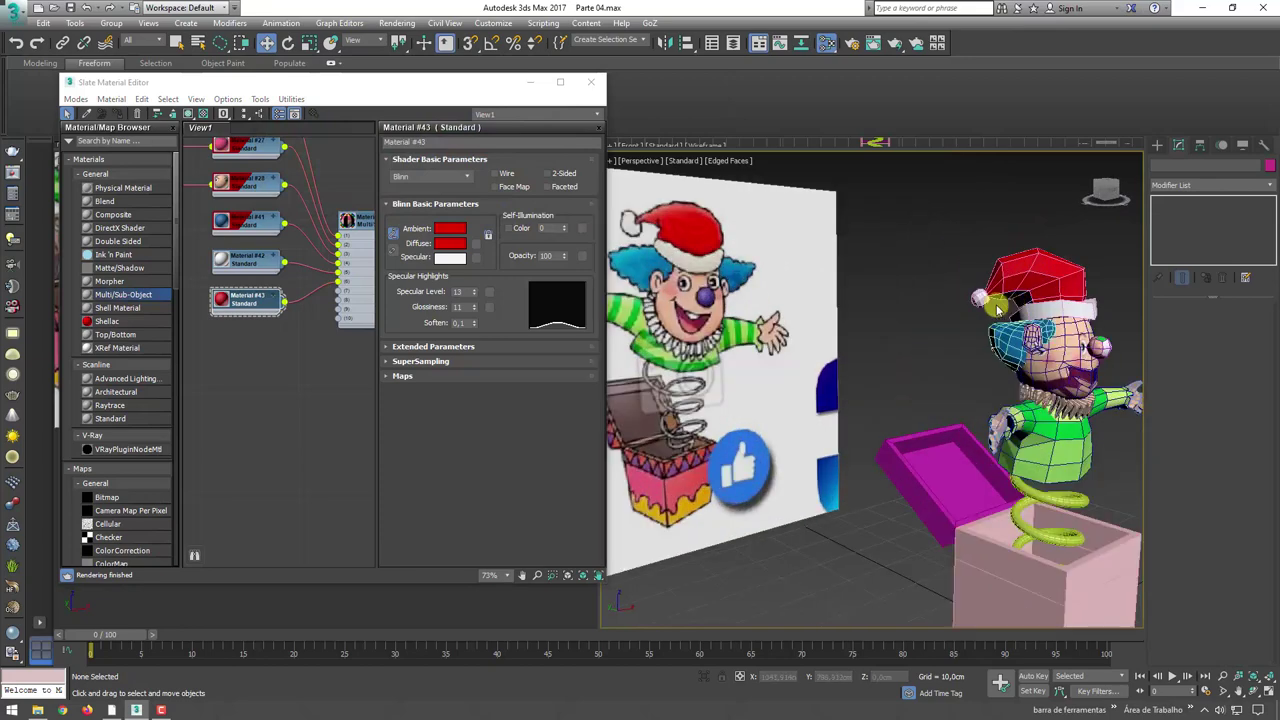
scroll(997, 306, down, 5)
scroll(990, 308, up, 4)
scroll(970, 312, up, 2)
scroll(945, 315, up, 2)
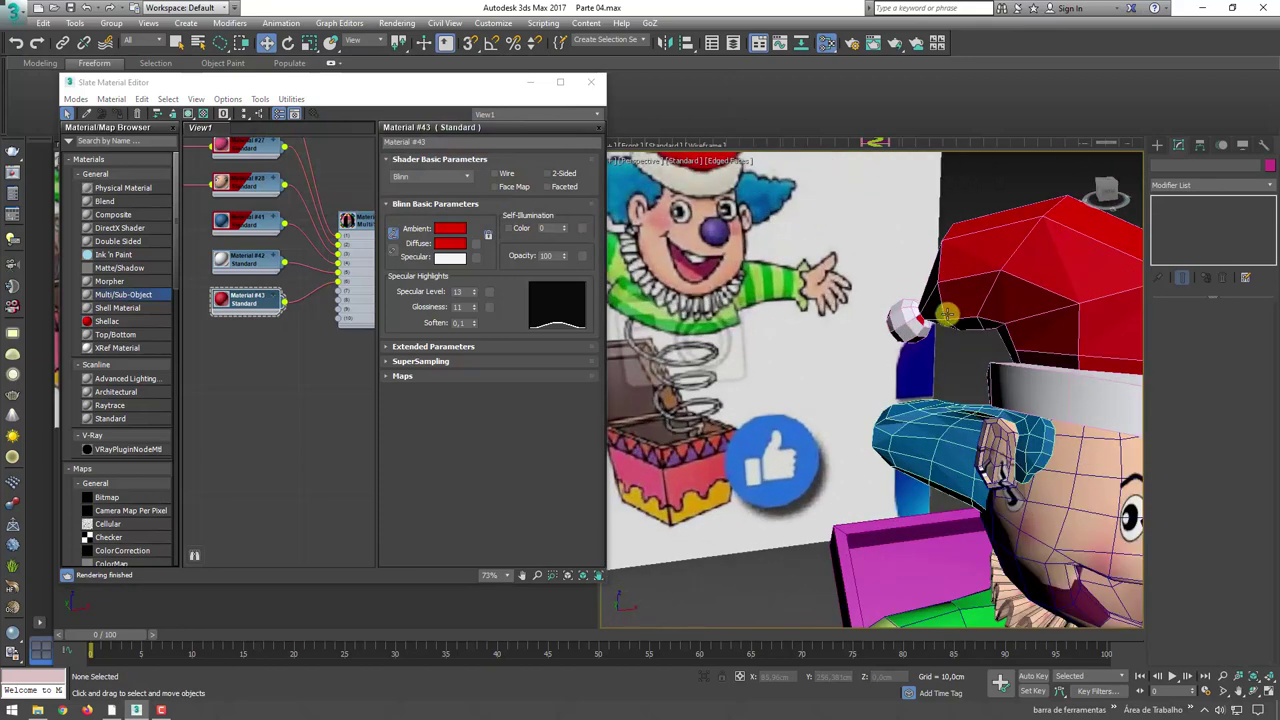
scroll(945, 315, up, 2)
click(875, 325)
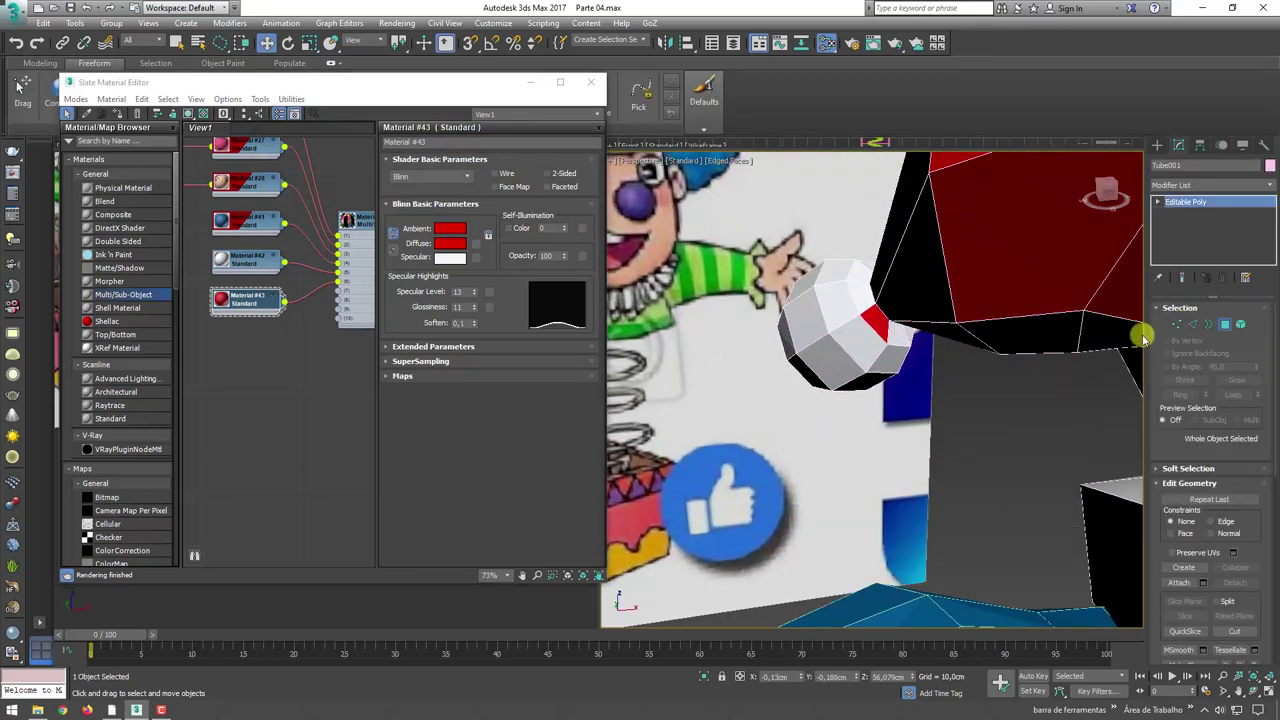
click(873, 335)
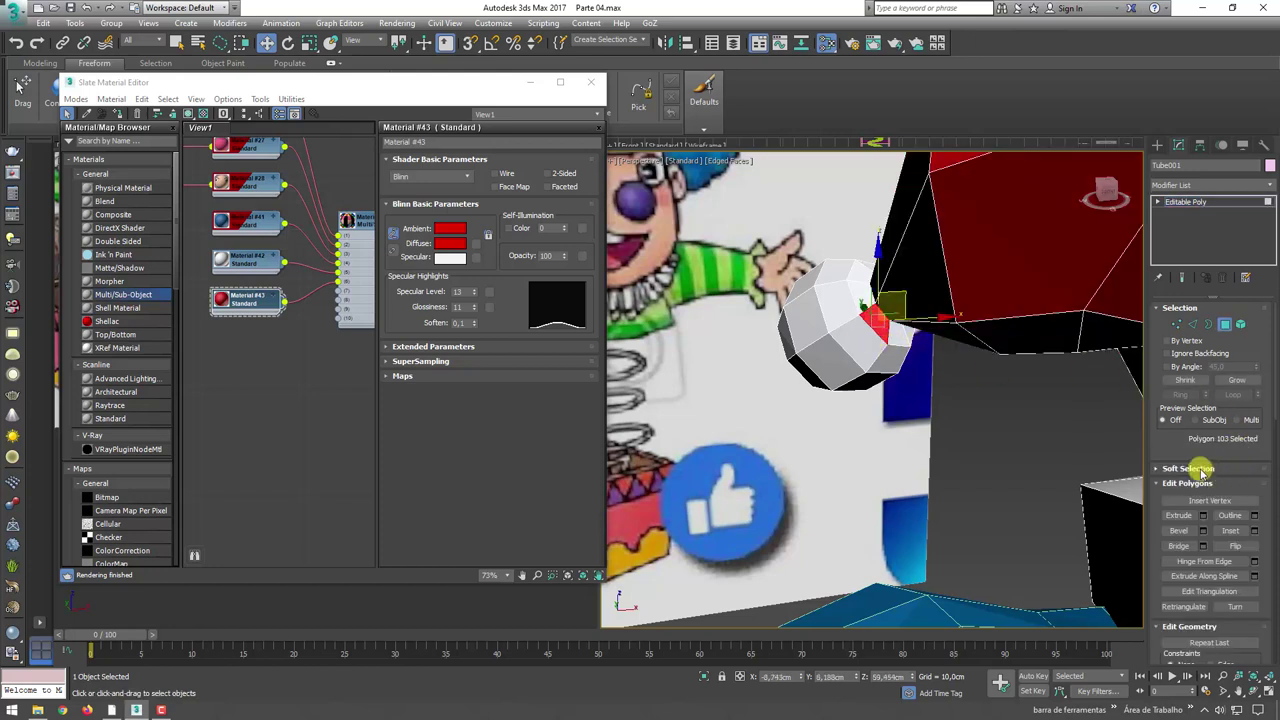
- Return to the whole Editable Poly, face the clown, and clone Material #43 into a new node
scroll(1171, 444, down, 5)
scroll(1257, 494, down, 2)
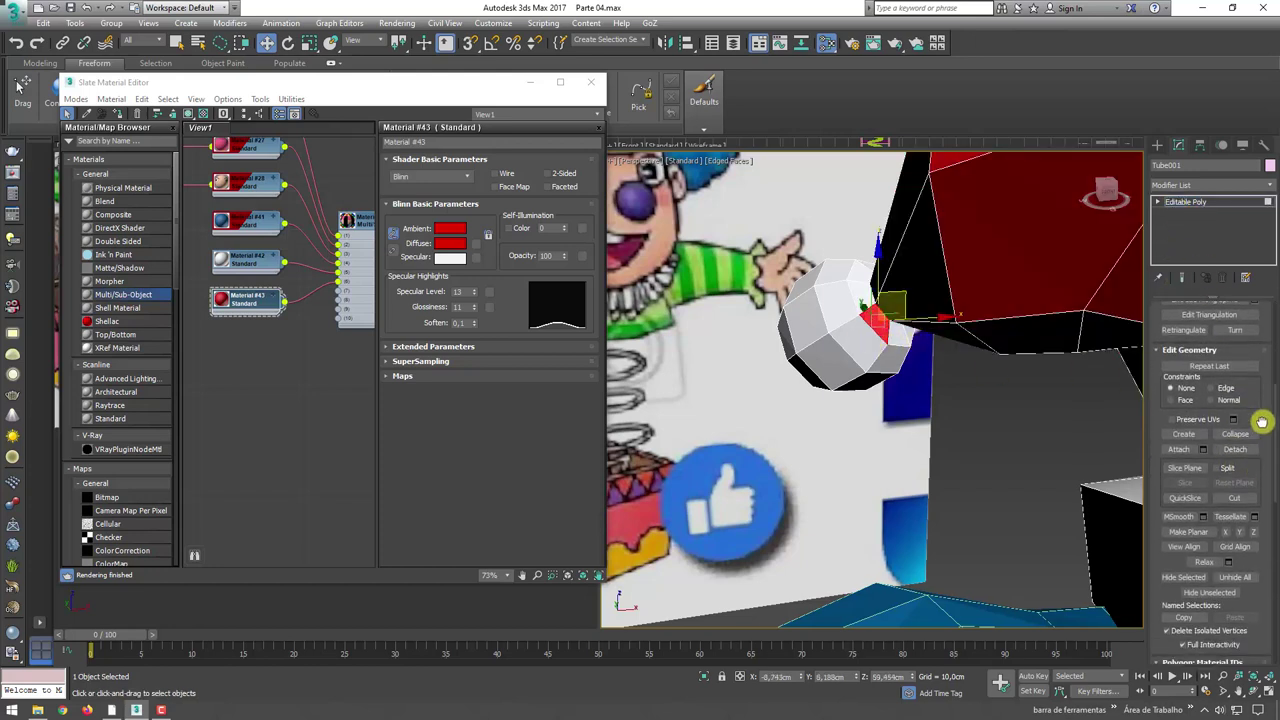
scroll(1238, 503, down, 2)
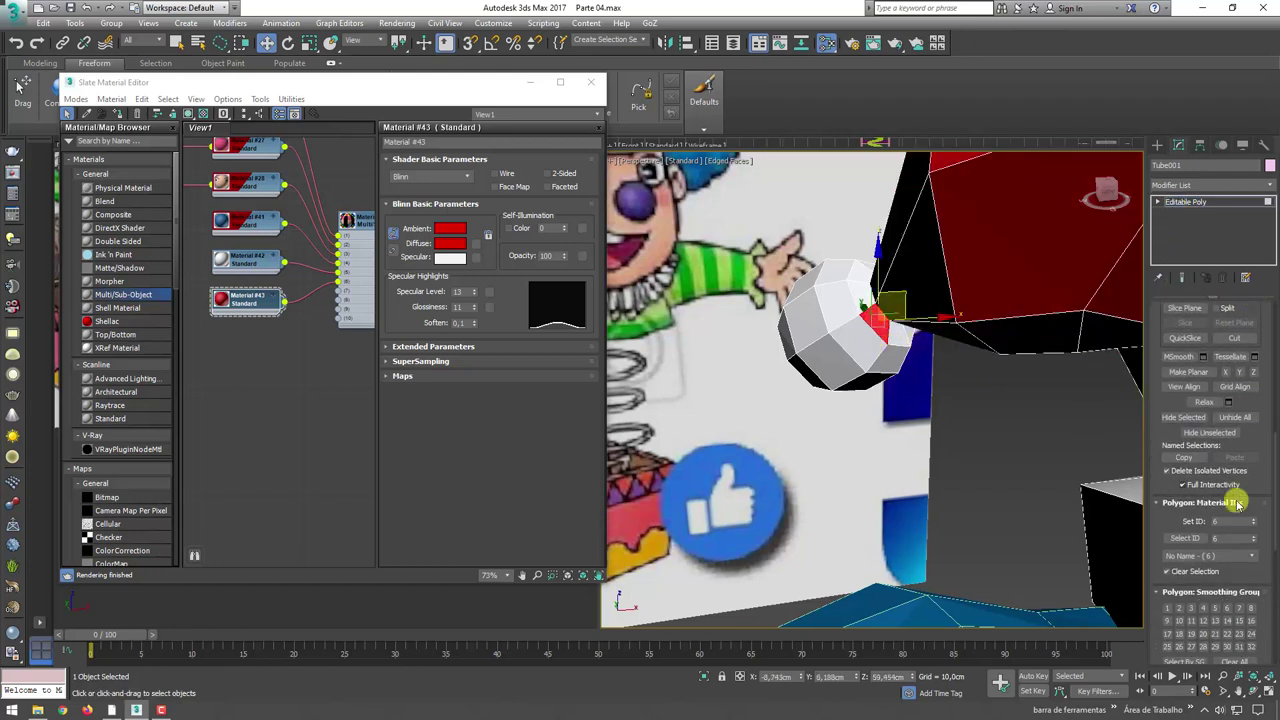
click(1200, 199)
scroll(1021, 392, down, 4)
mouse_move(1021, 392)
alt+middle_down()
mouse_move(885, 270)
mouse_move(938, 295)
alt+middle_up()
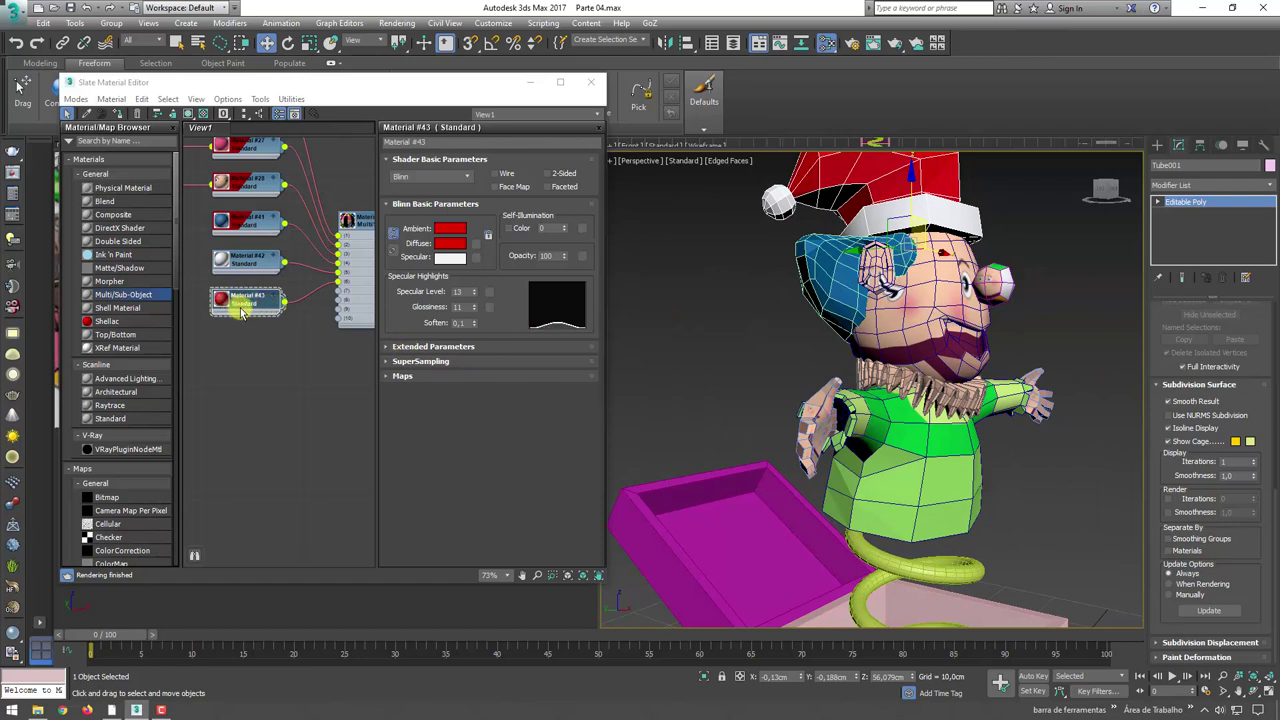
shift+drag(241, 313, 284, 344)
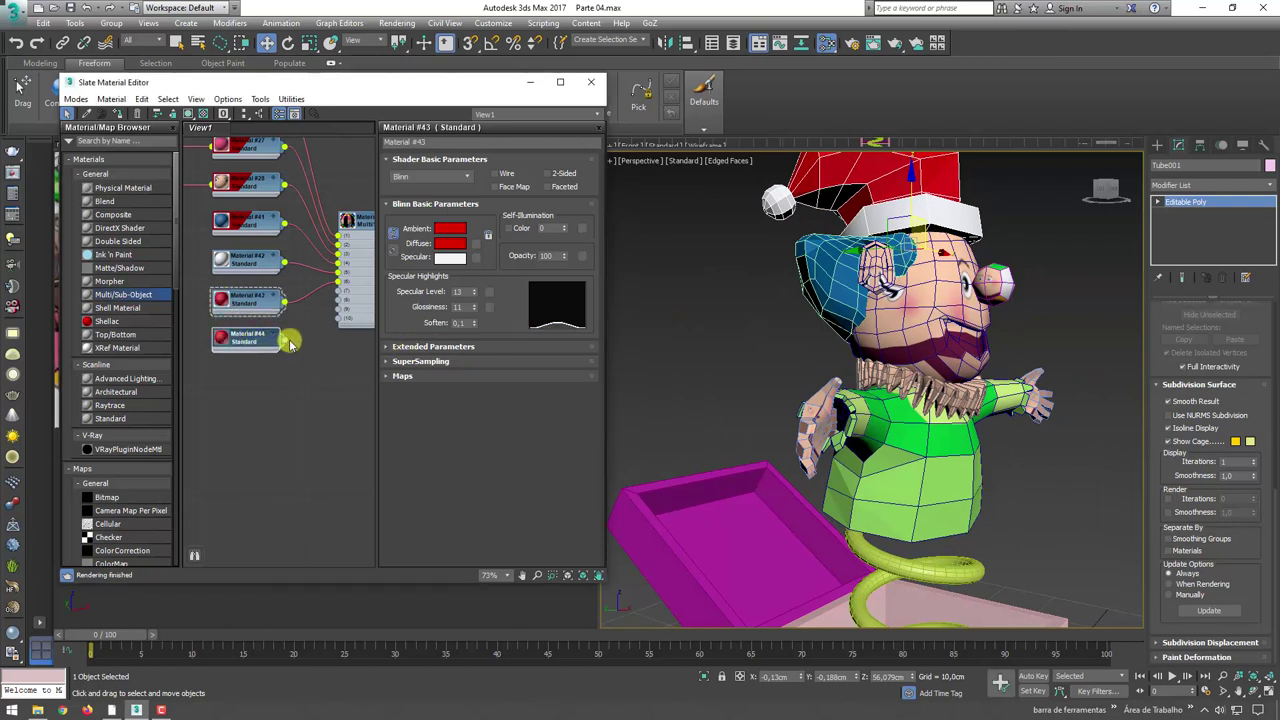
- Wire the red material into the Multi/Sub-Object and give the converted nose material ID 7
drag(340, 295, 985, 320)
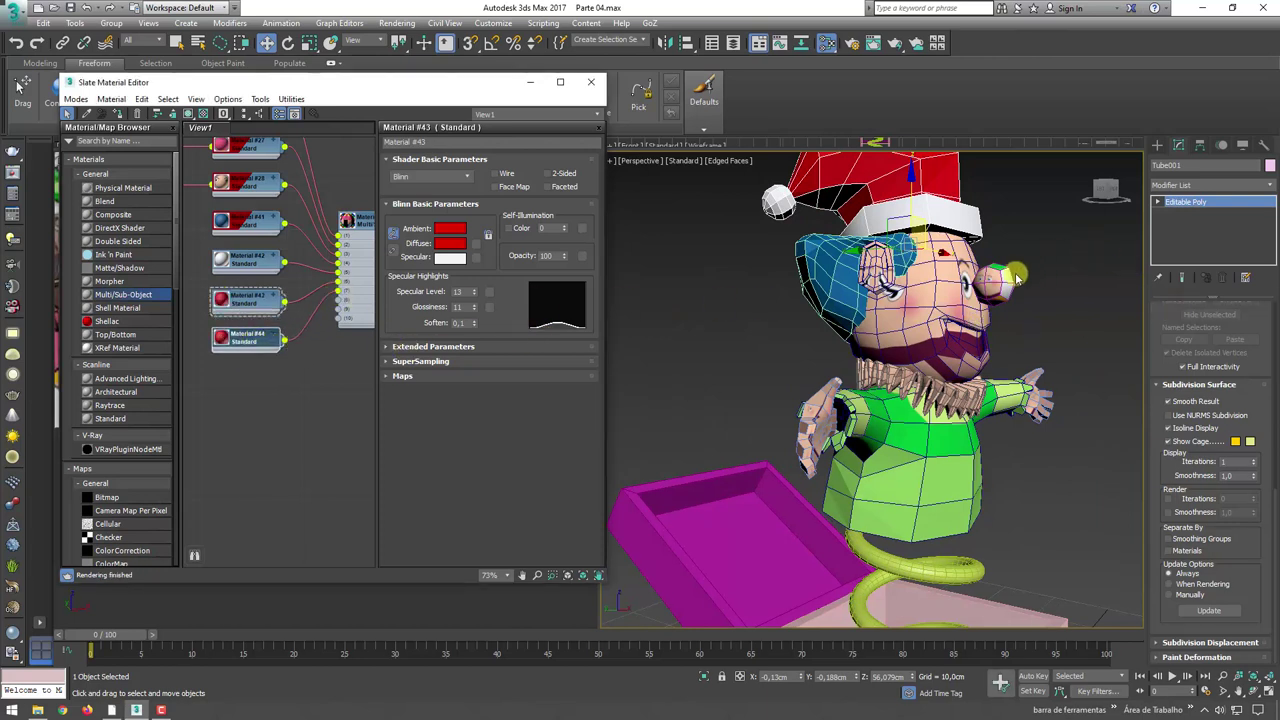
click(970, 285)
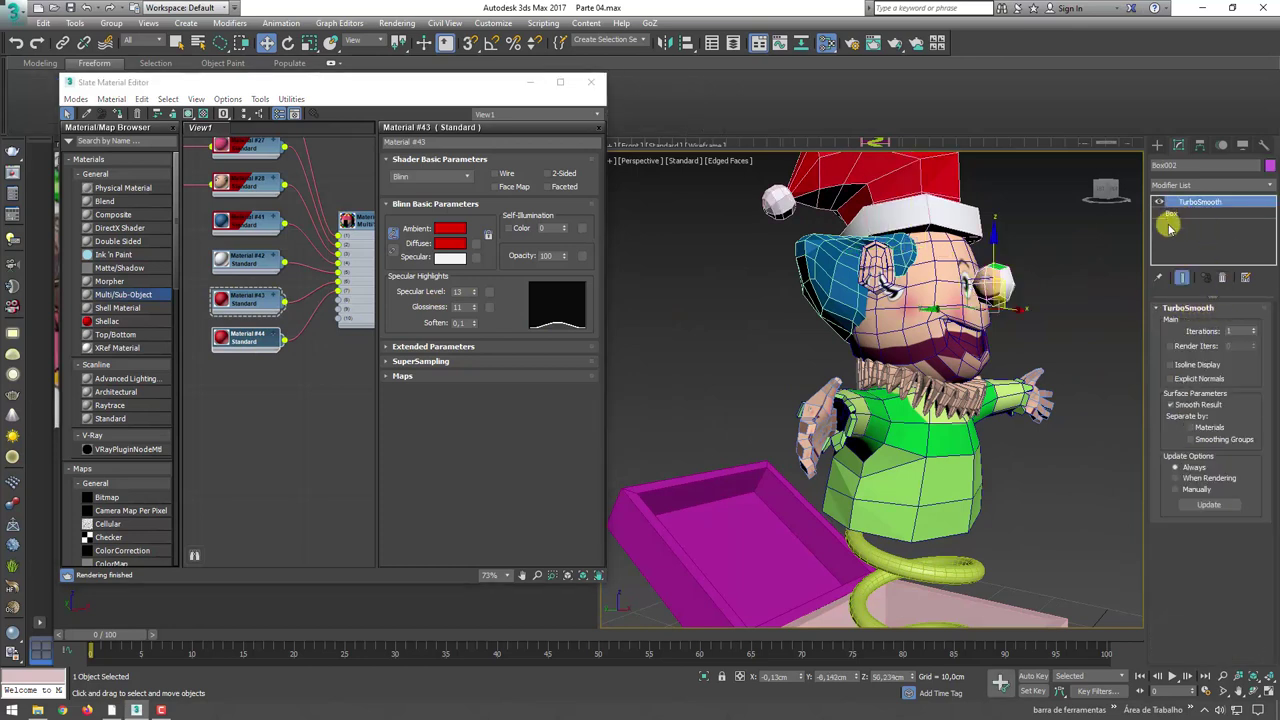
right_click(988, 280)
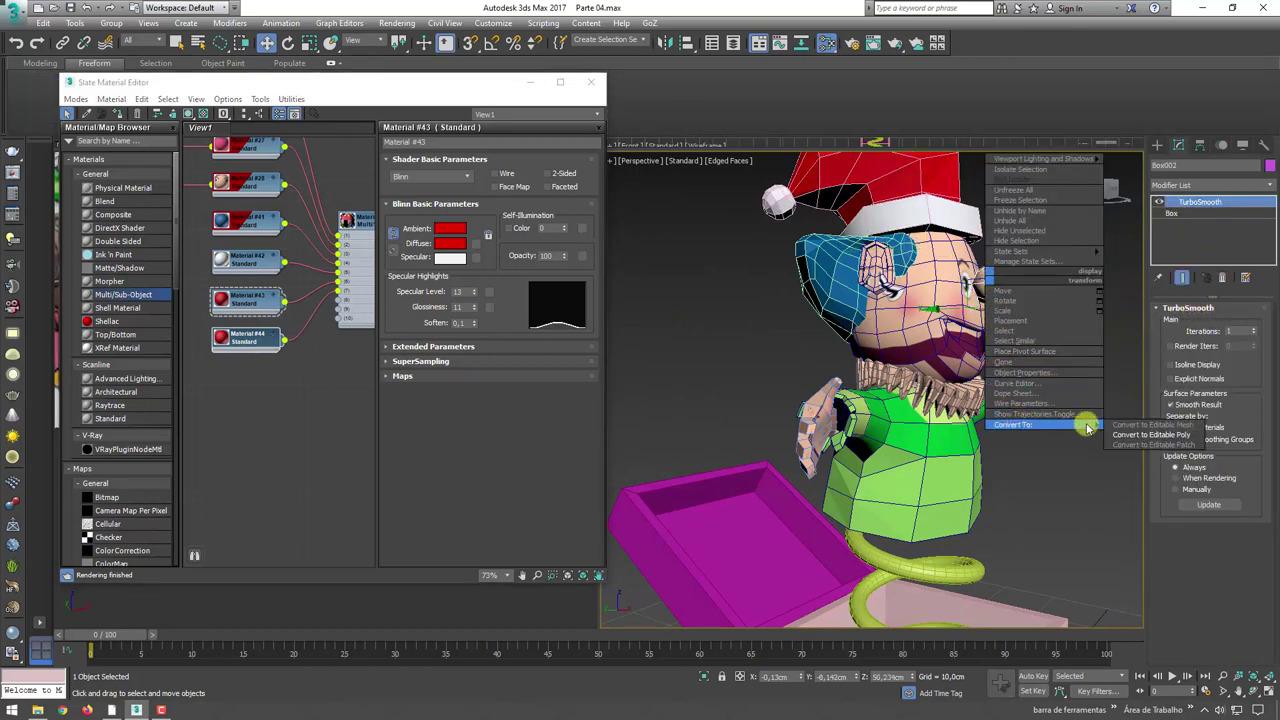
click(1140, 430)
click(1240, 324)
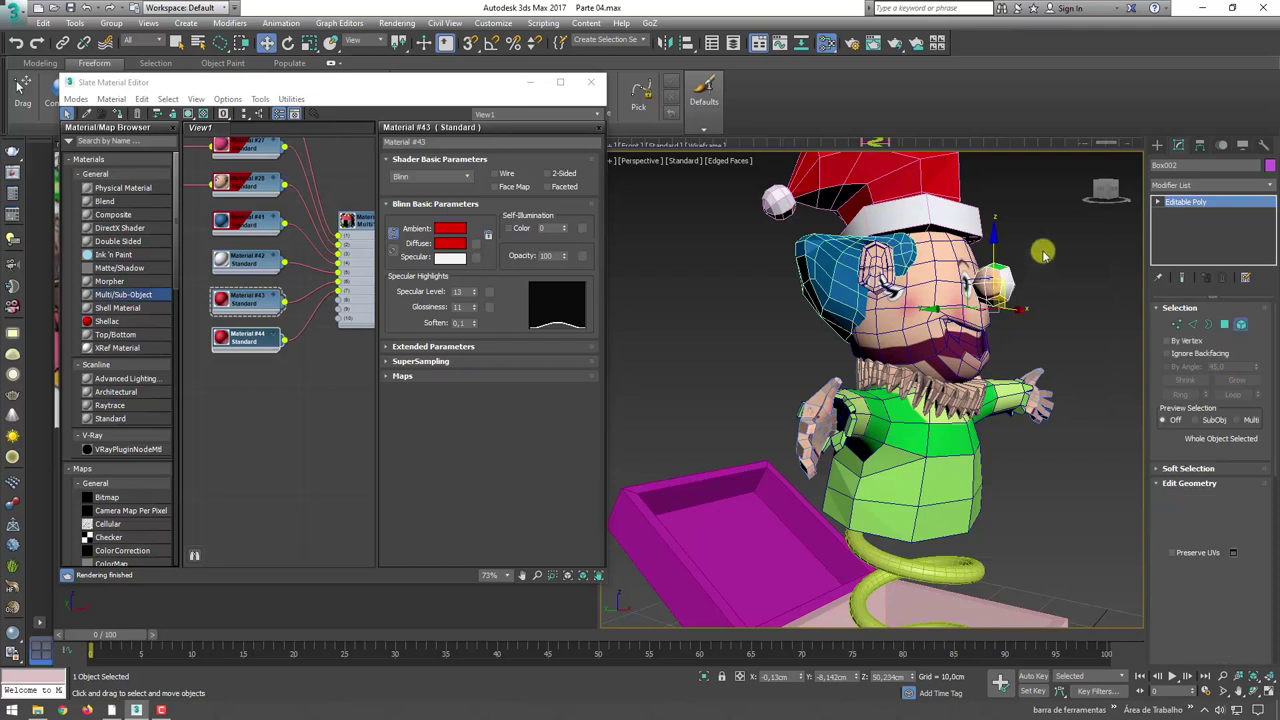
click(995, 285)
scroll(1255, 560, down, 5)
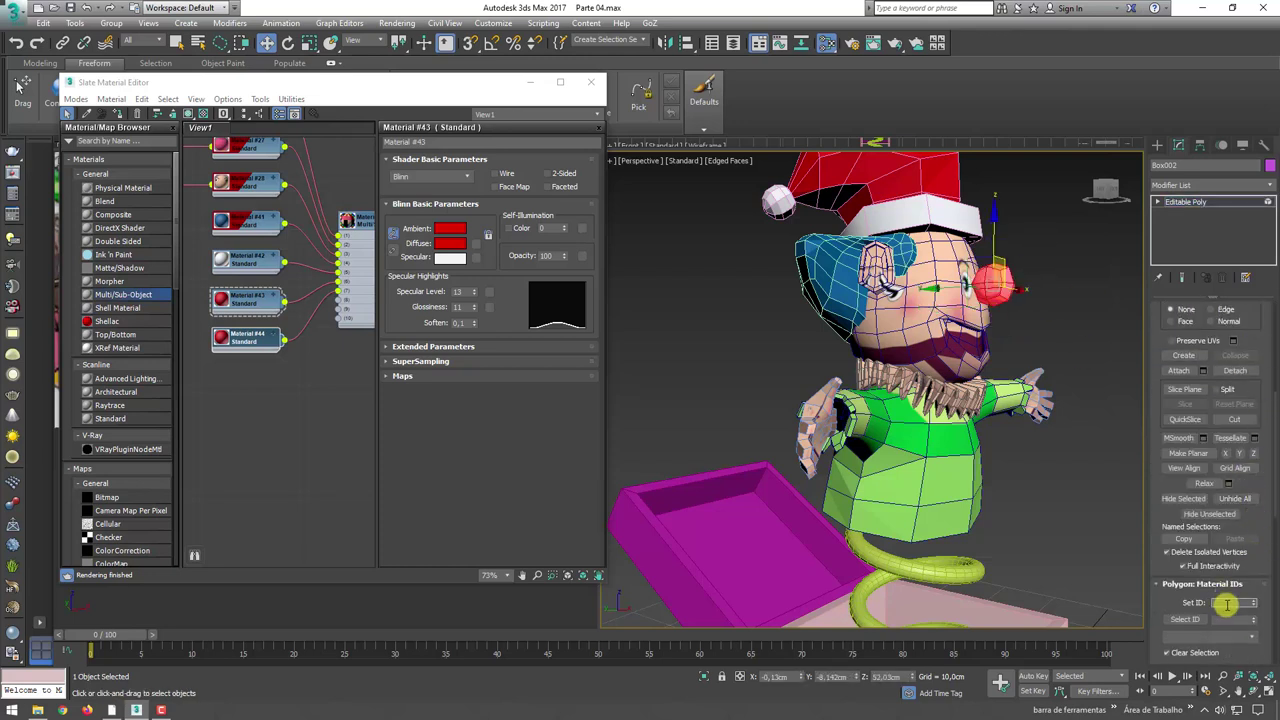
text(7)
key(Return)
click(1201, 202)
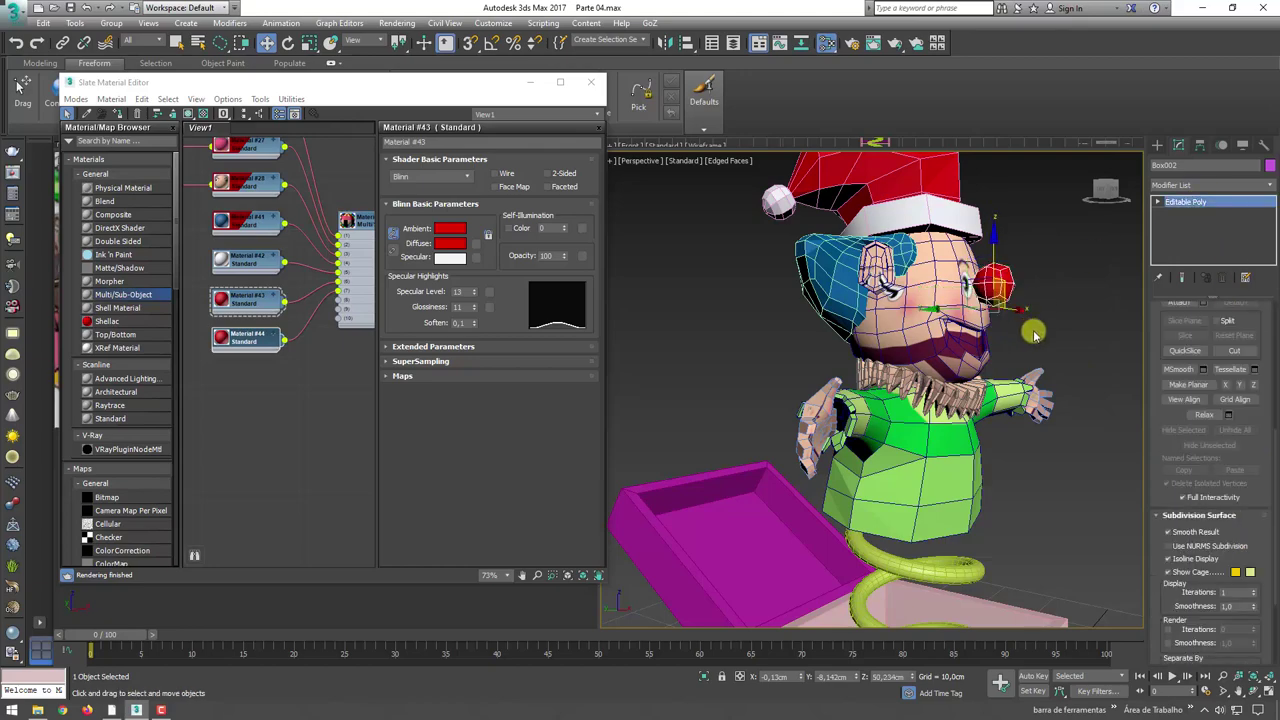
- Sample the reference clown nose's purple into Material #44's diffuse colour
alt+middle_drag(820, 390, 625, 388)
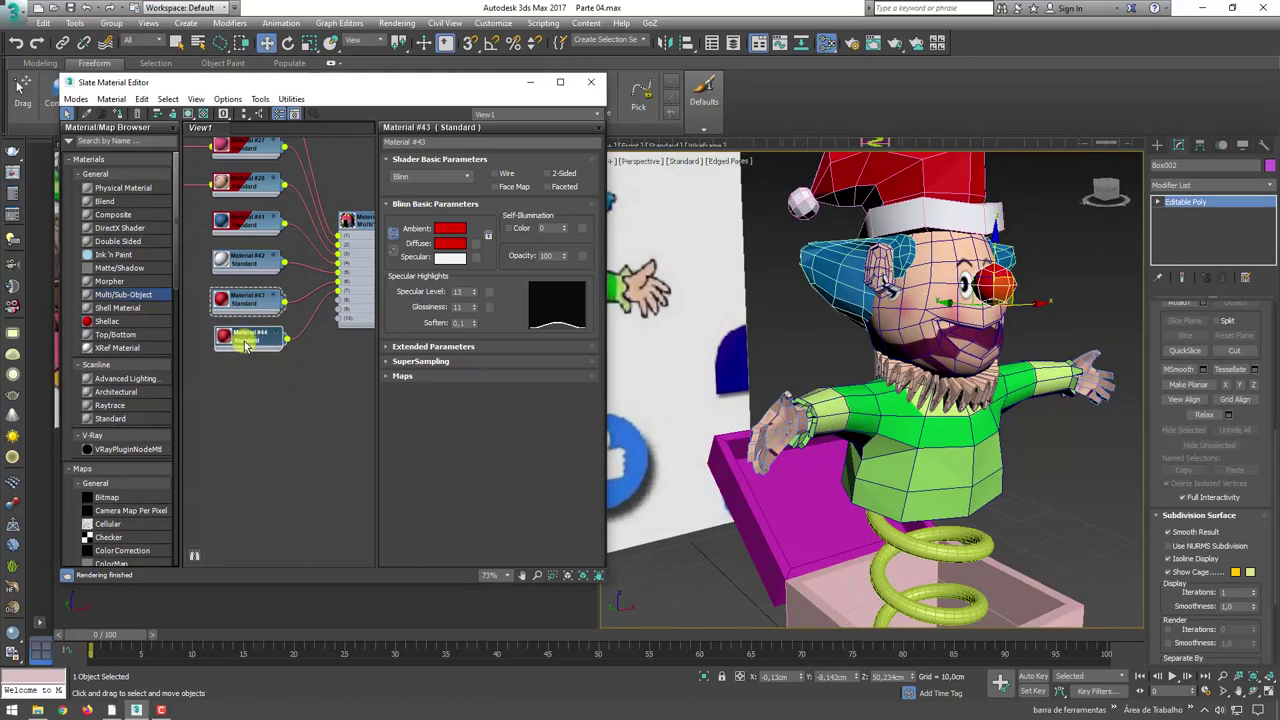
mouse_move(780, 380)
alt+middle_down()
mouse_move(886, 371)
mouse_move(609, 357)
alt+middle_up()
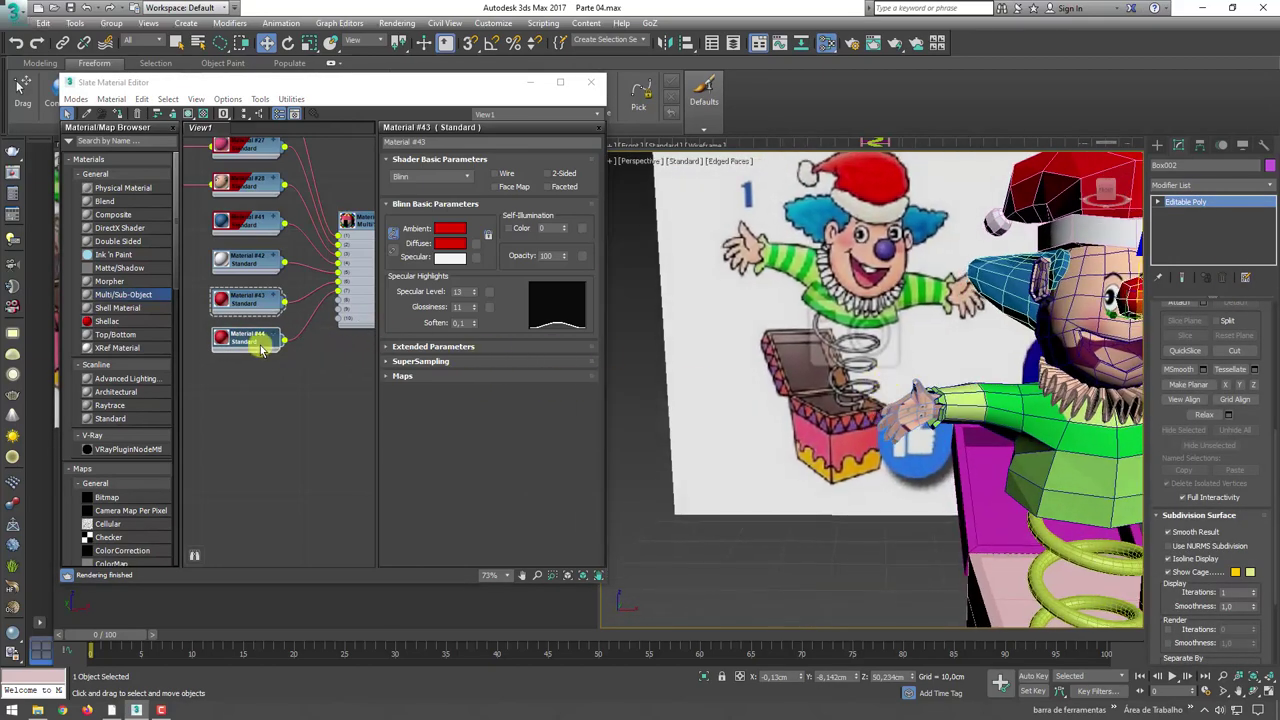
double_click(260, 340)
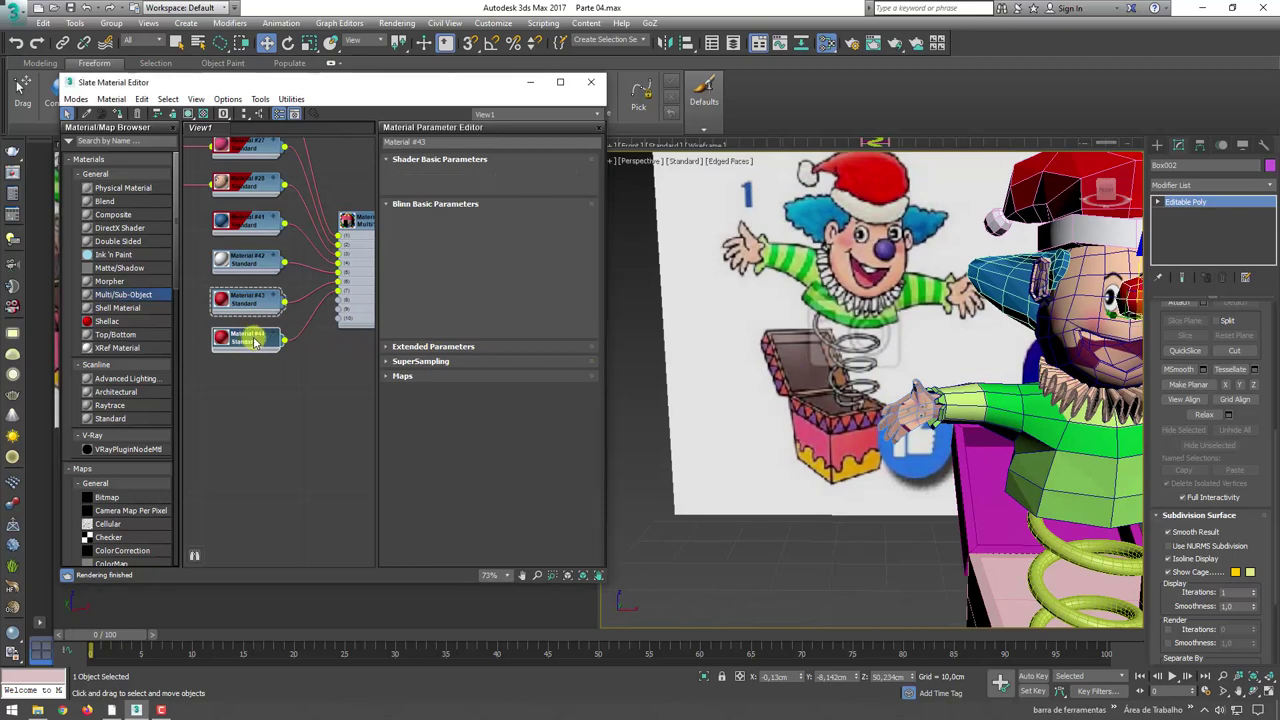
click(451, 243)
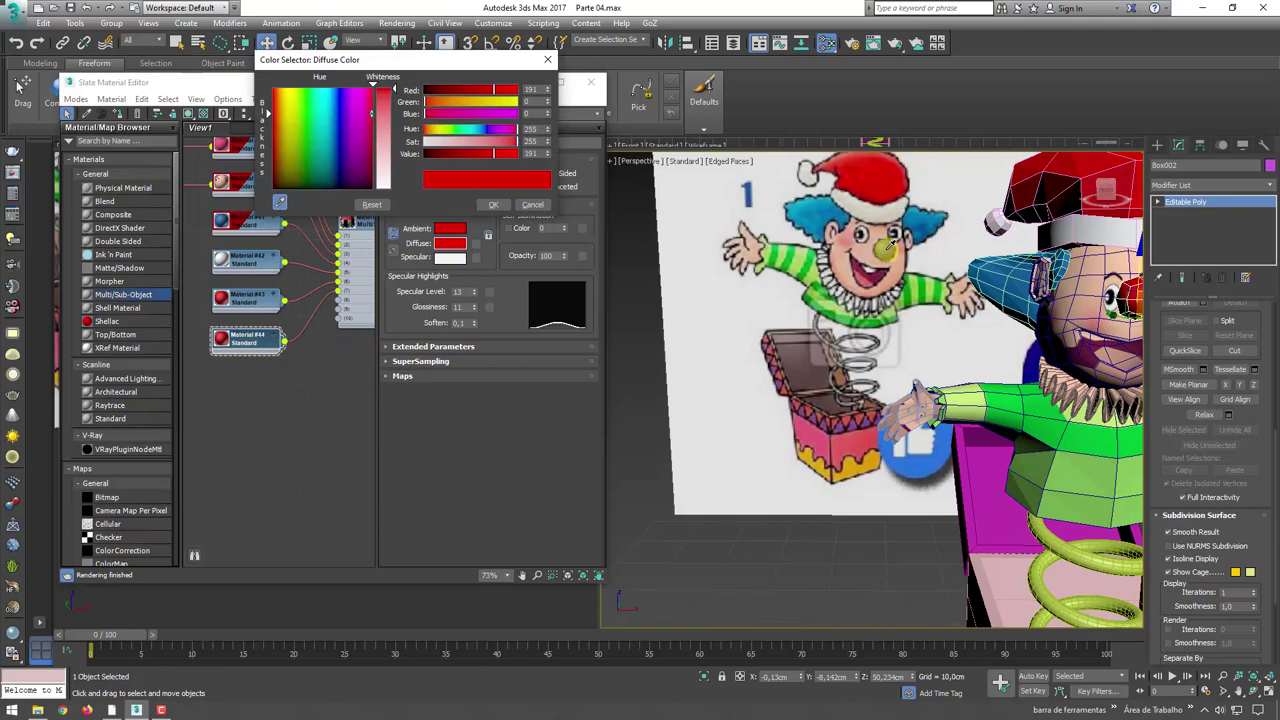
click(886, 247)
- Accept the purple colour, then assign the Multi/Sub-Object material to the selected box and lid
click(493, 206)
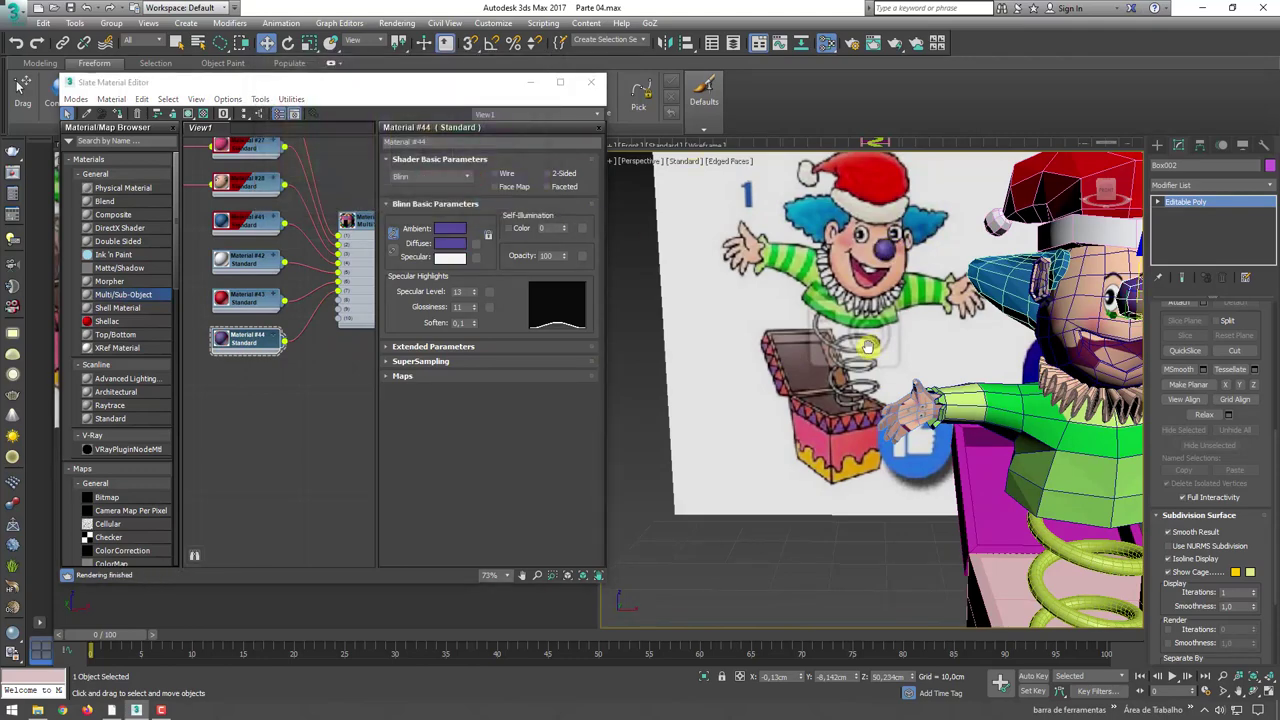
mouse_move(700, 380)
alt+middle_down()
mouse_move(815, 375)
mouse_move(911, 443)
mouse_move(380, 357)
alt+middle_up()
click(911, 443)
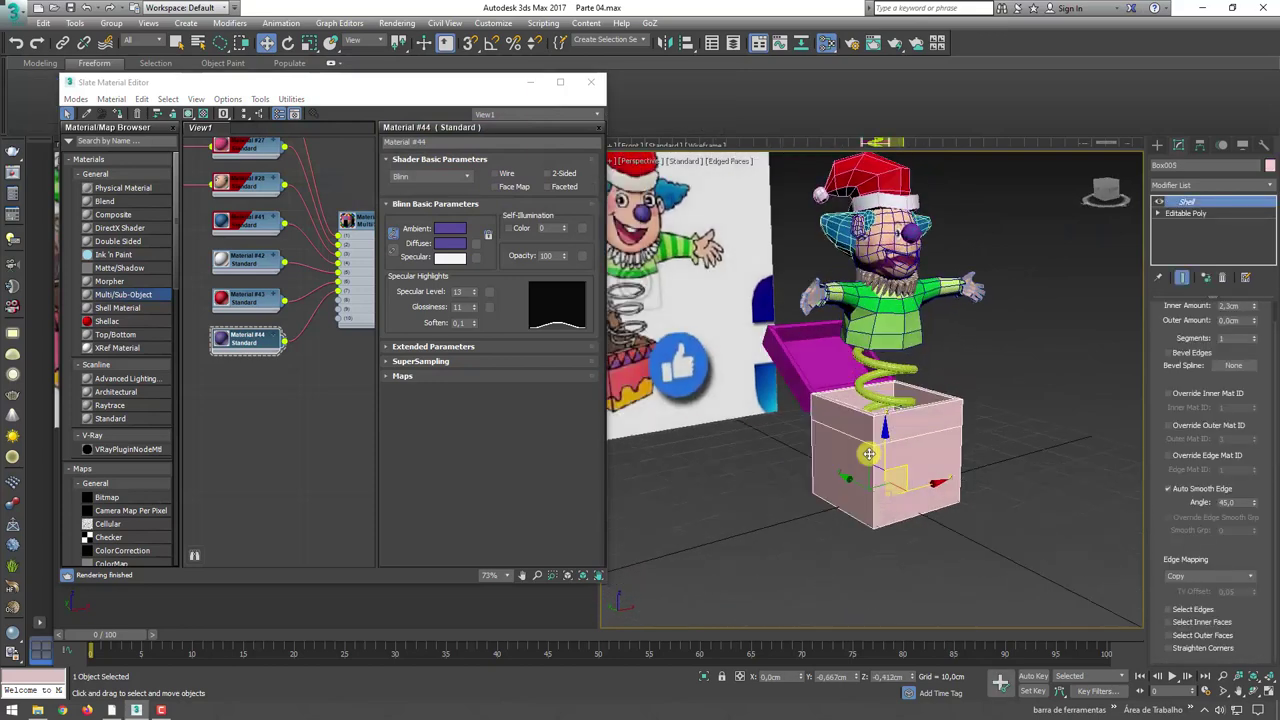
ctrl+click(821, 379)
scroll(335, 262, up, 2)
drag(342, 300, 848, 468)
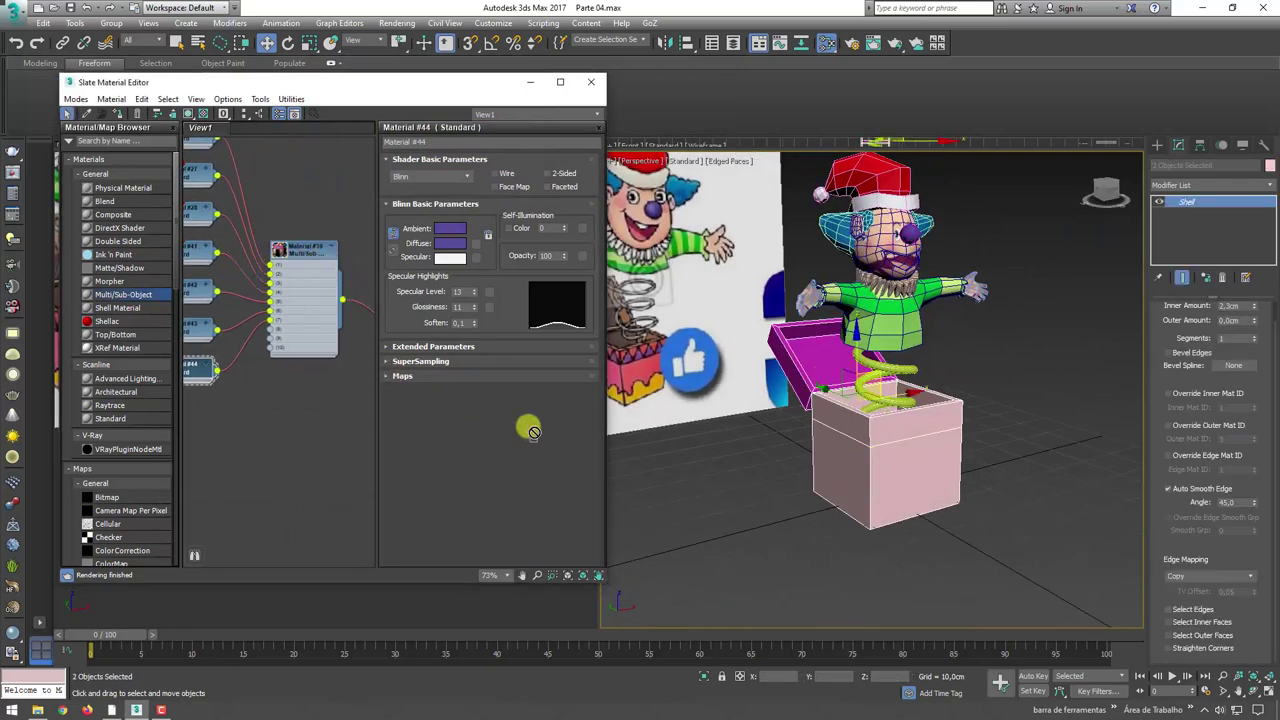
click(607, 381)
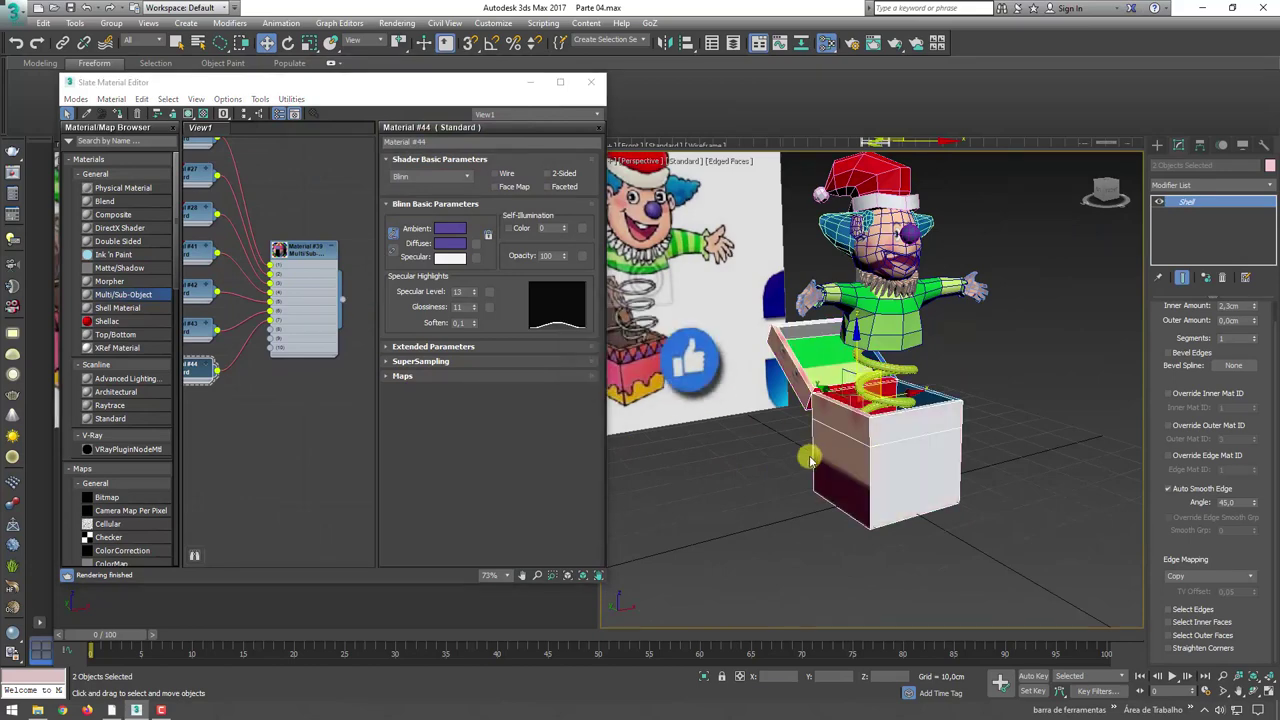
- Inspect the coloured box and bring the Multi/Sub-Object node back into view
mouse_move(624, 385)
alt+middle_down()
mouse_move(789, 457)
mouse_move(791, 471)
mouse_move(817, 425)
alt+middle_up()
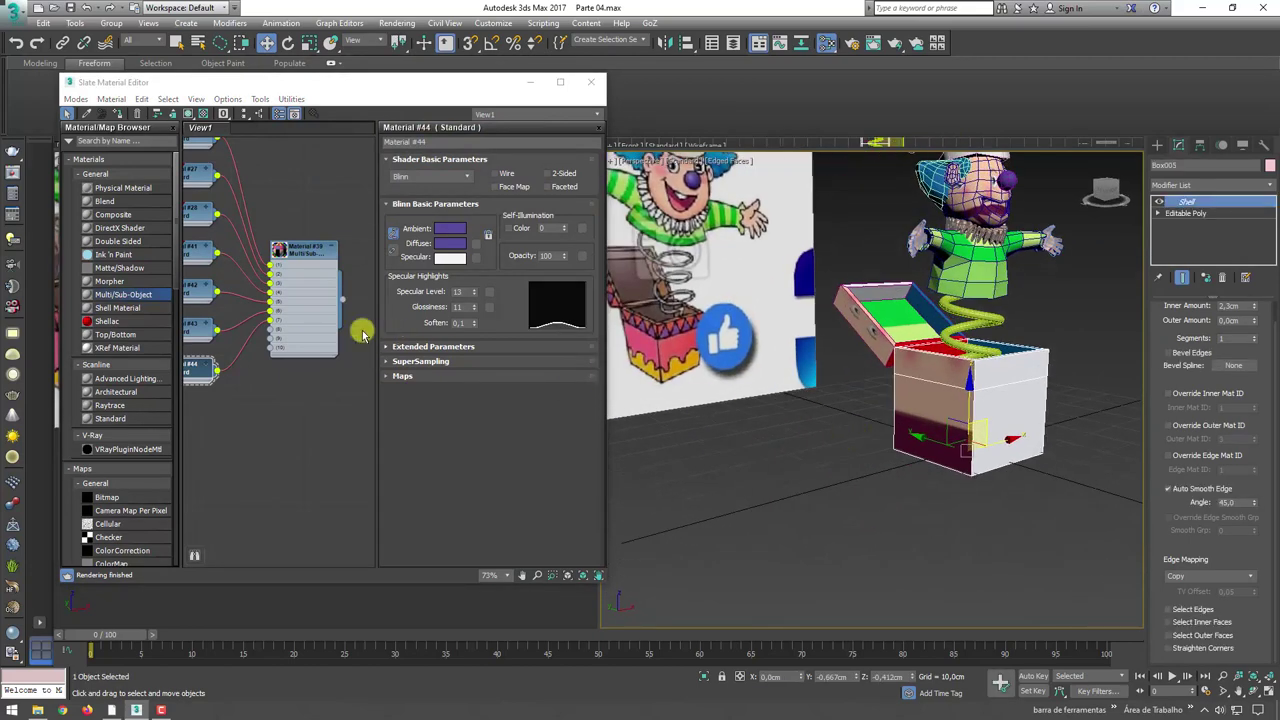
middle_drag(360, 326, 414, 443)
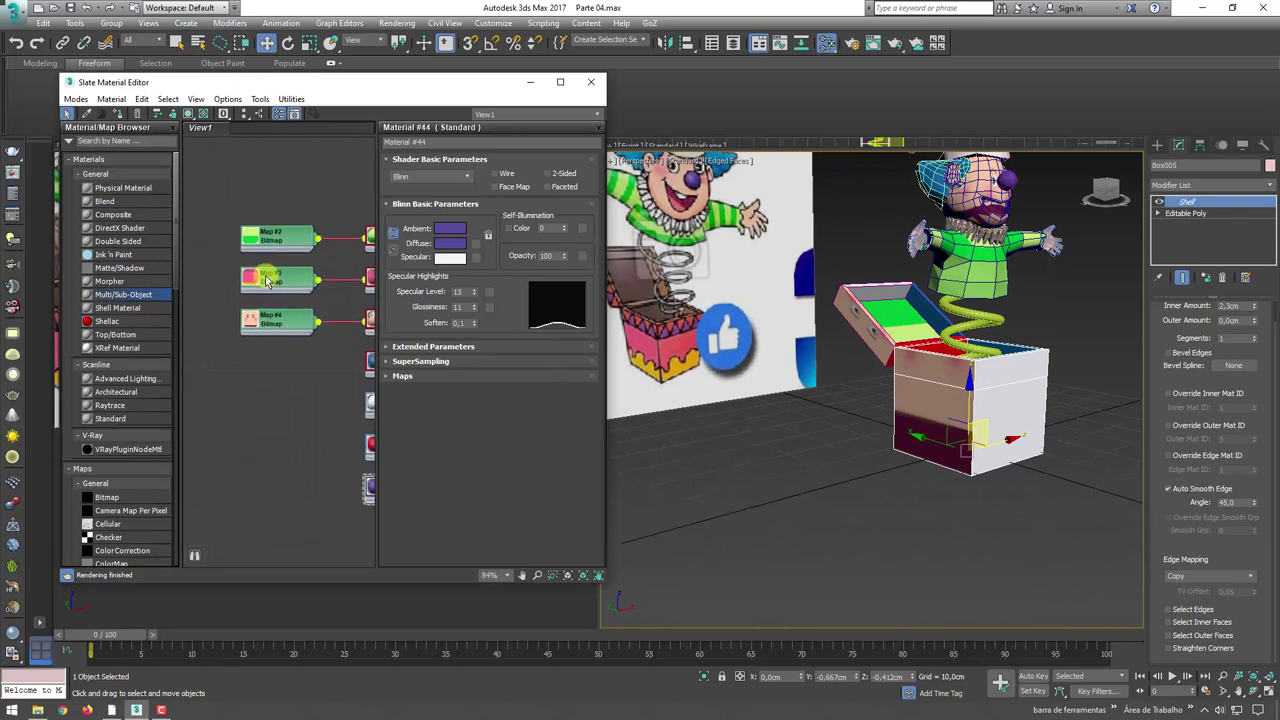
middle_drag(318, 323, 262, 276)
scroll(290, 290, down, 2)
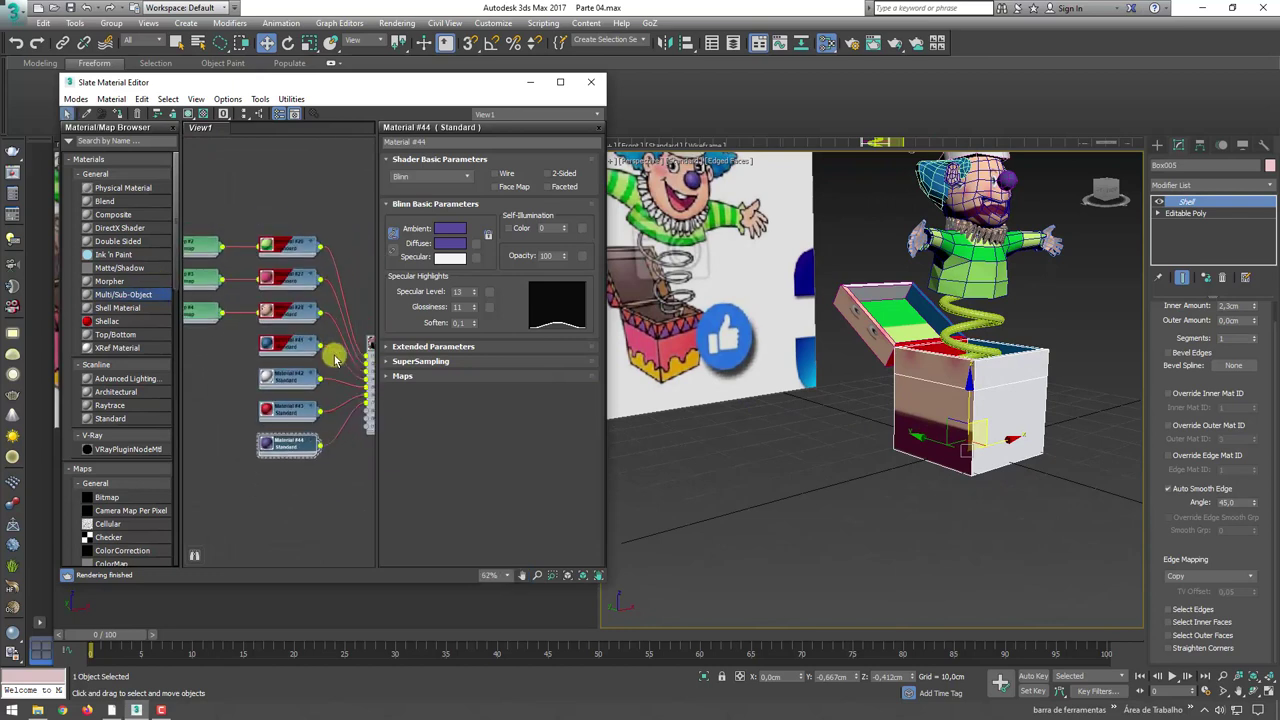
middle_drag(334, 357, 257, 262)
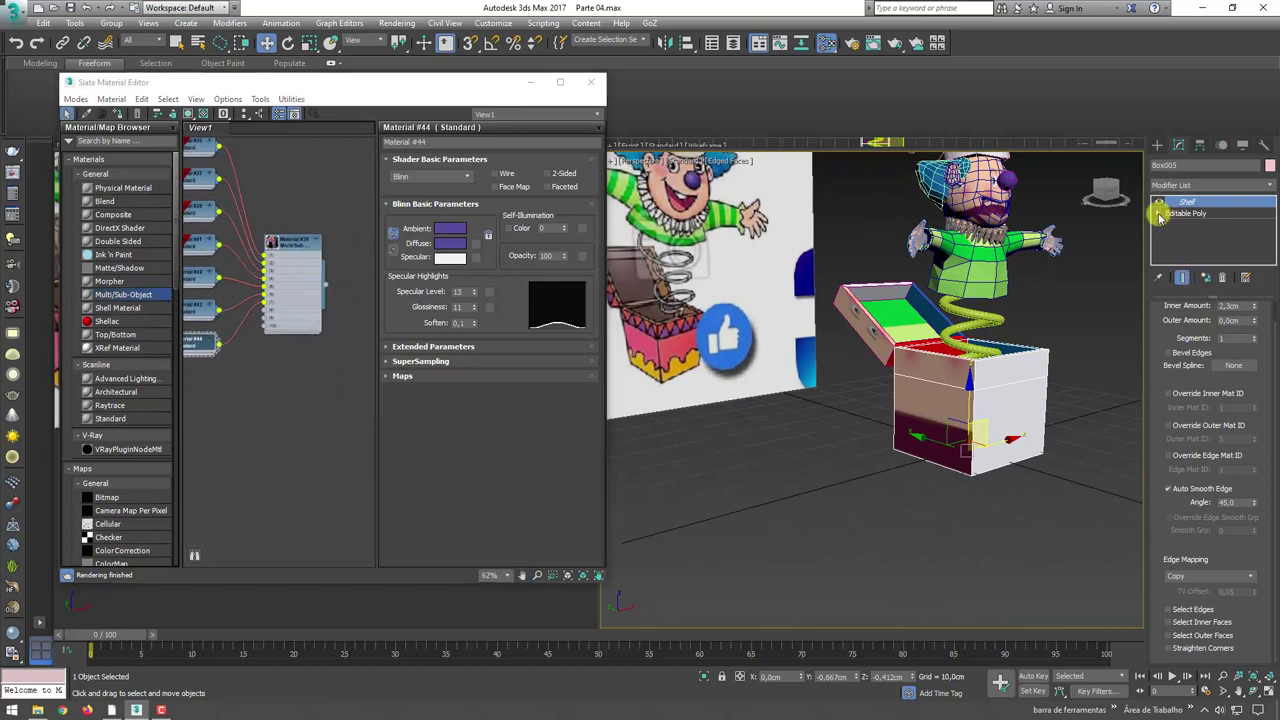
- Convert the box to Editable Poly and give its element material ID 2
right_click(990, 383)
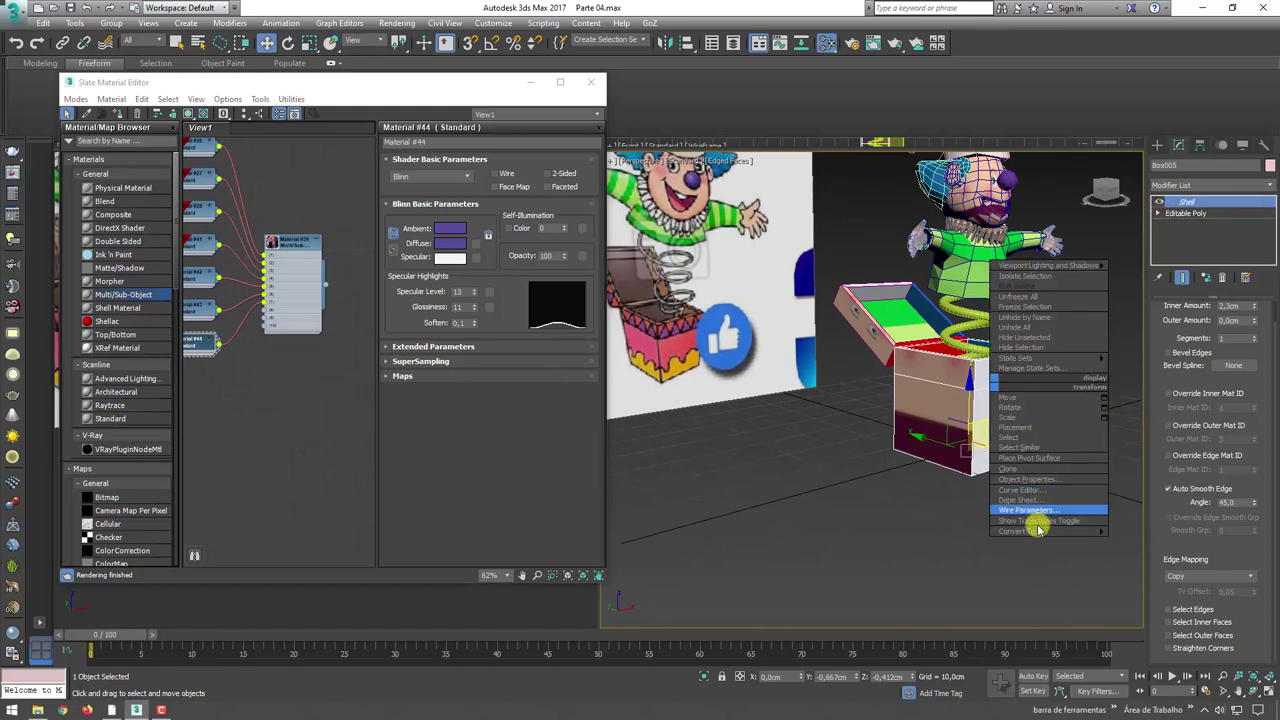
click(1150, 543)
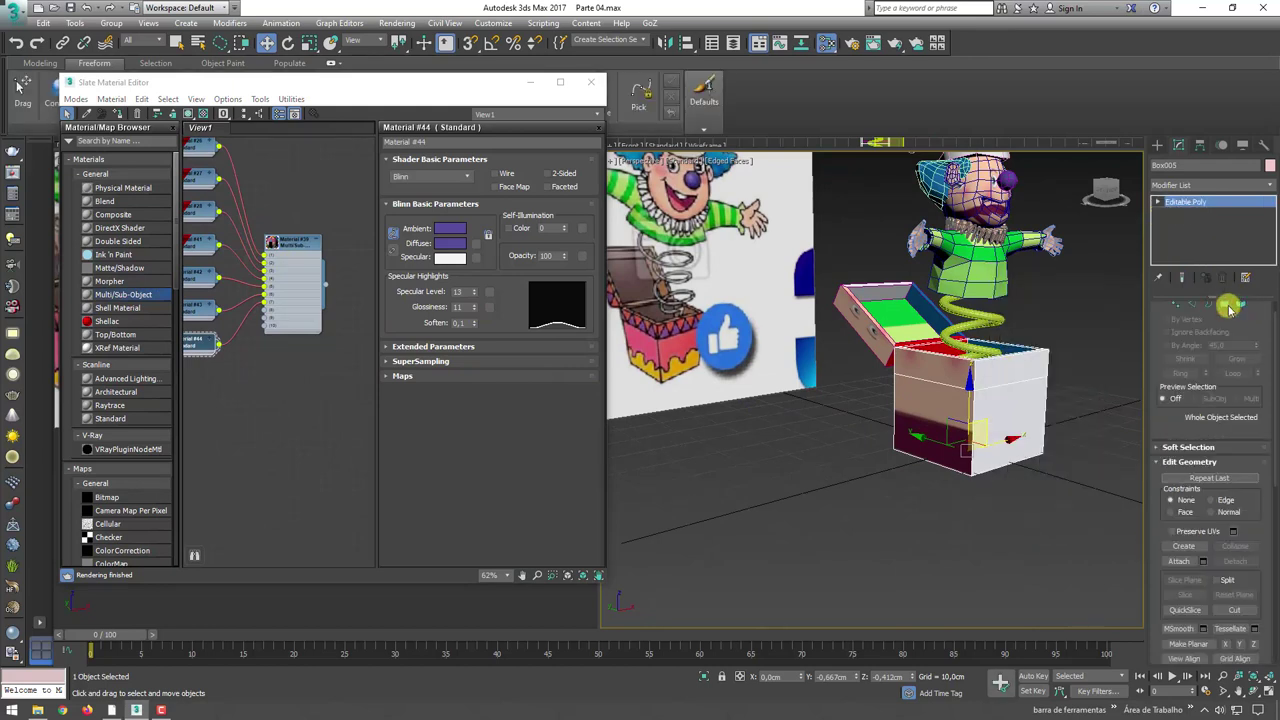
click(1240, 303)
click(969, 410)
scroll(1260, 490, down, 2)
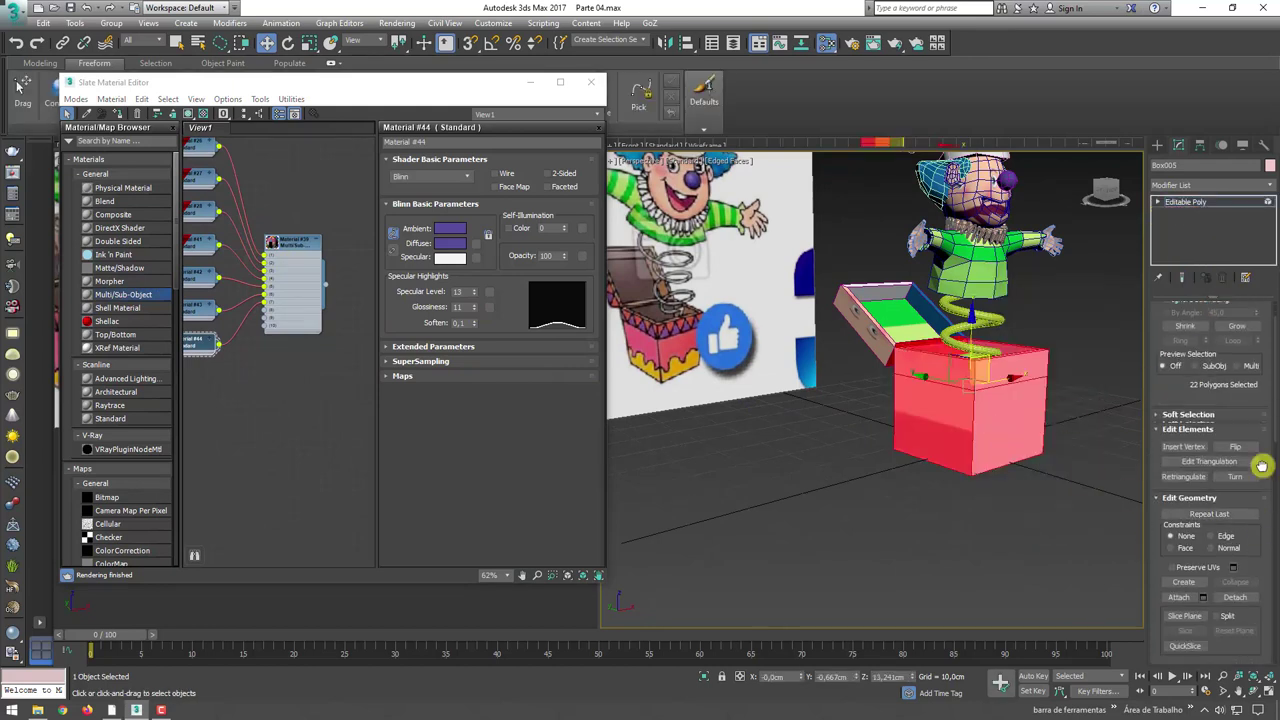
scroll(1240, 464, down, 3)
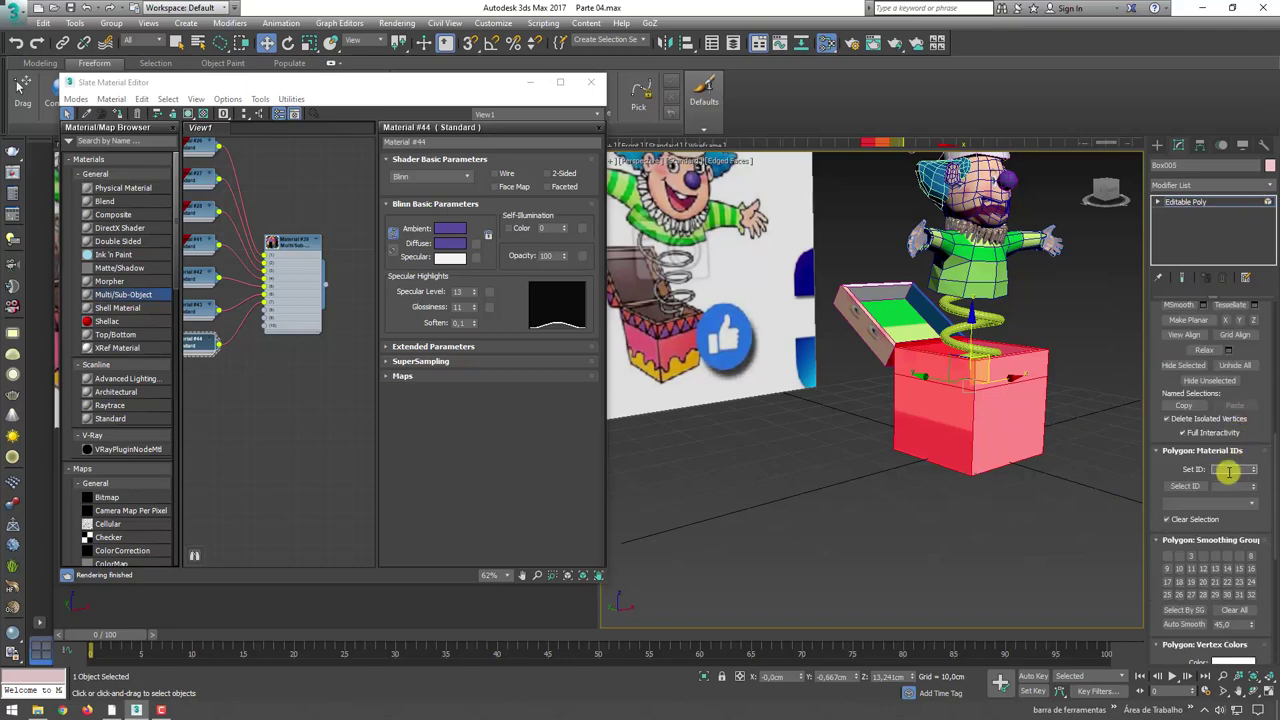
text(2)
key(Return)
alt+middle_drag(891, 412, 923, 456)
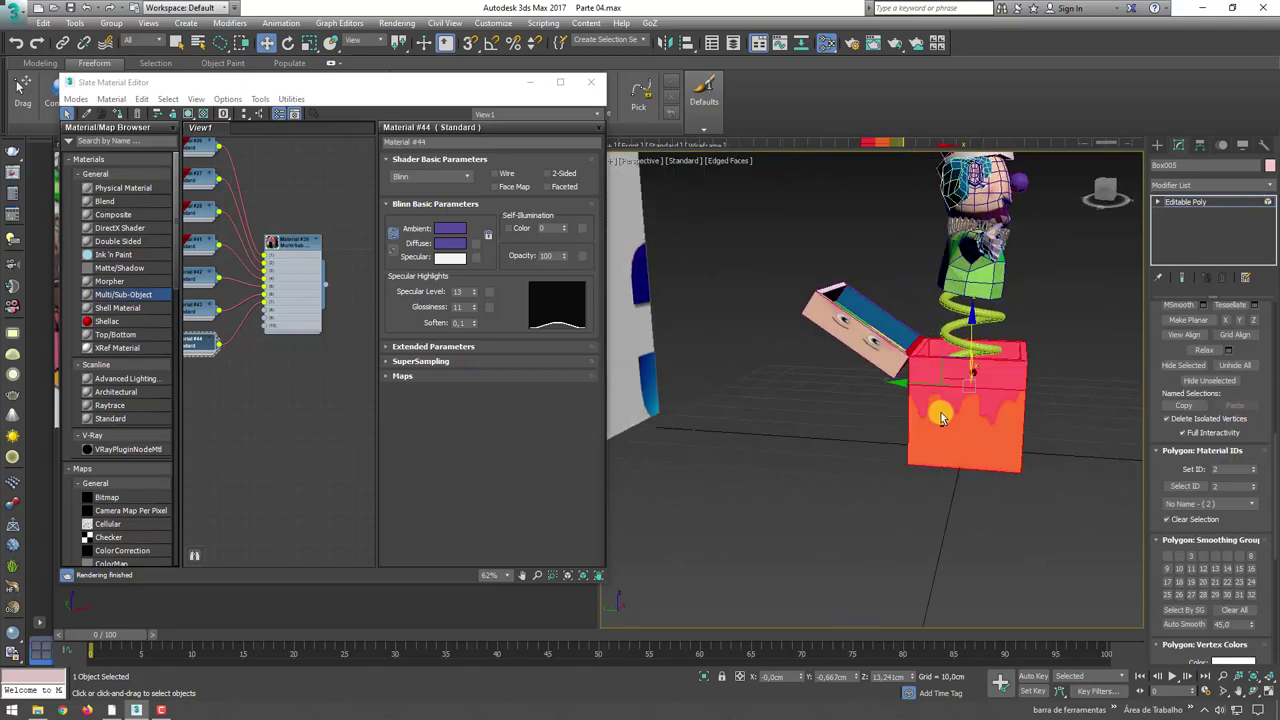
click(1226, 208)
- Convert the lid to Editable Poly and set its element's material ID to 2
click(893, 324)
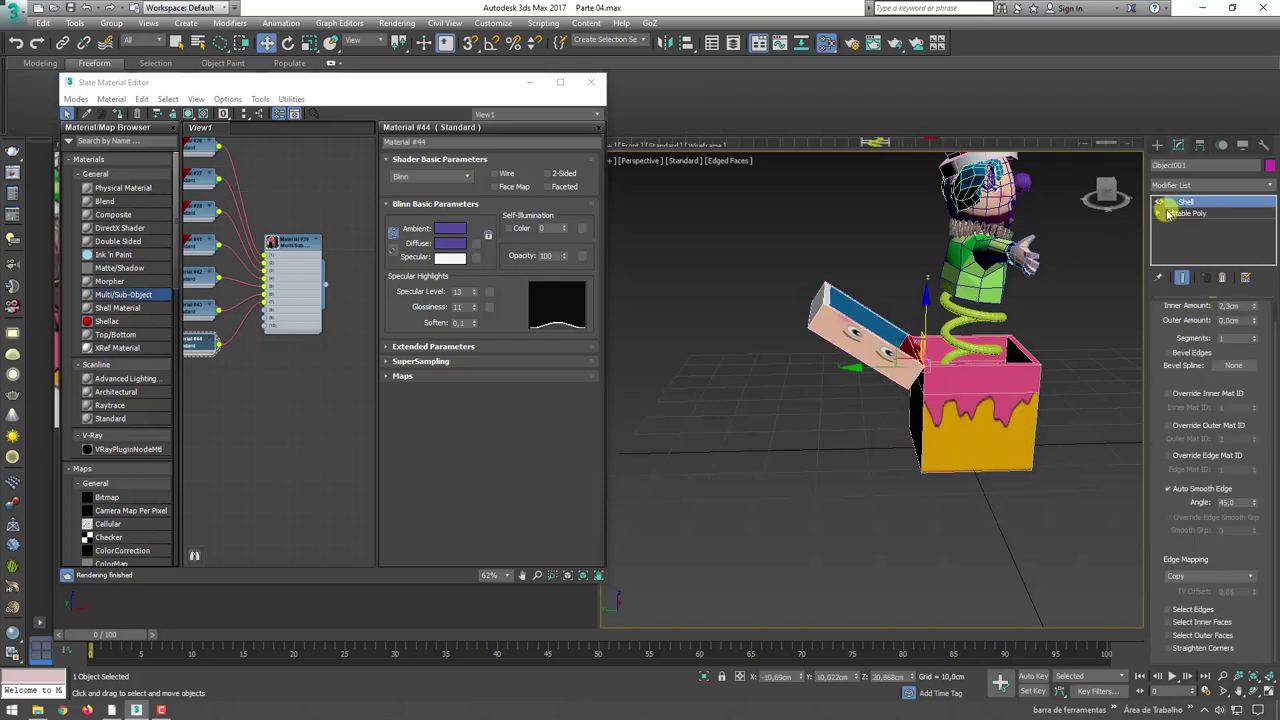
right_click(938, 322)
mouse_move(962, 465)
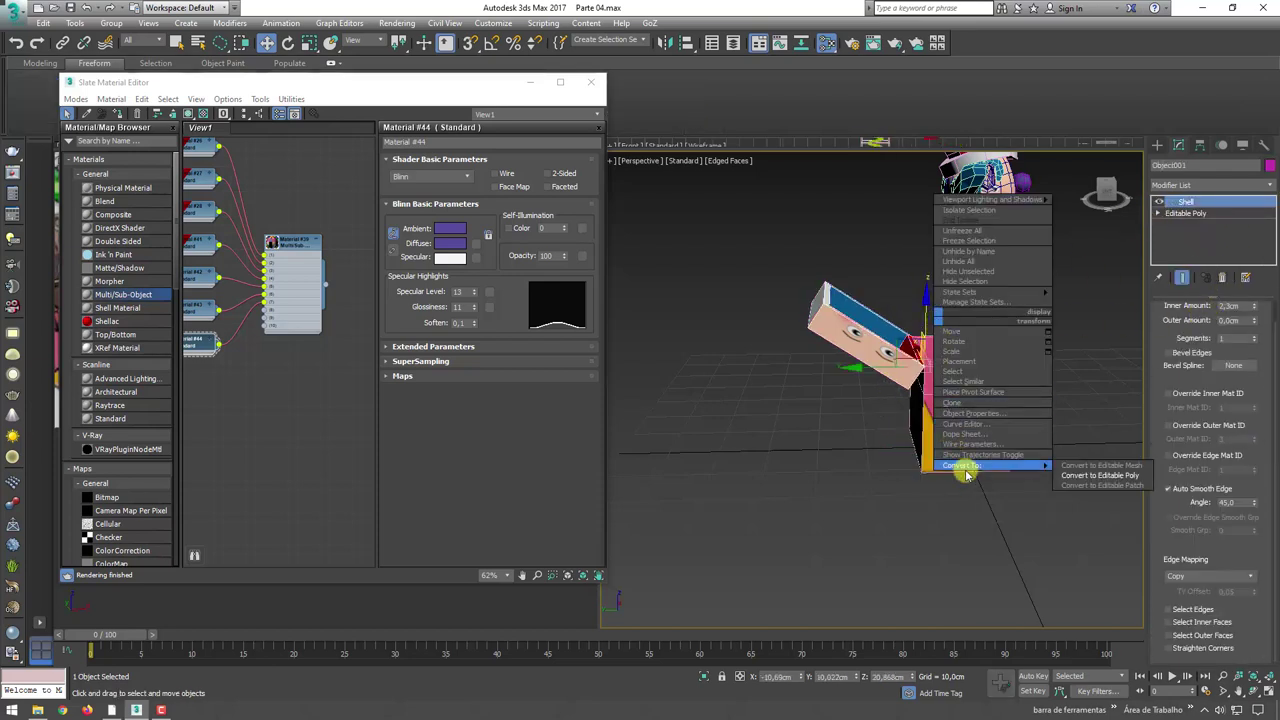
click(1082, 477)
click(1240, 306)
drag(857, 405, 775, 254)
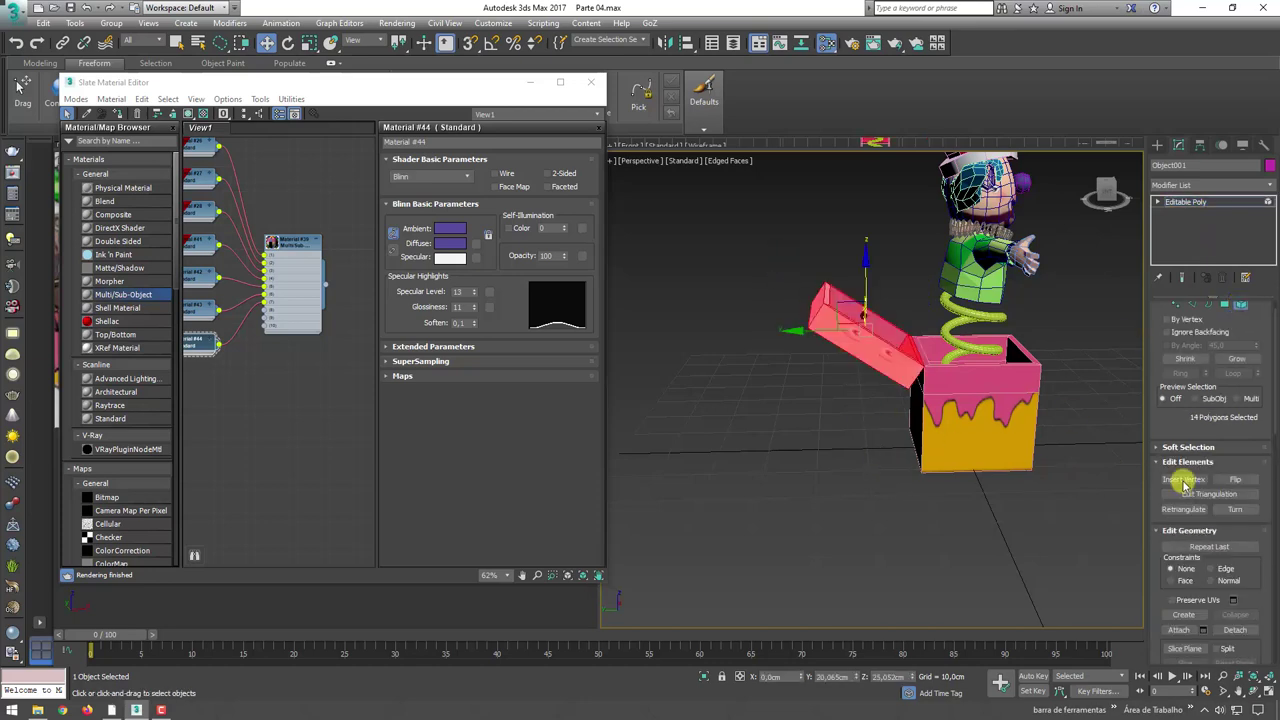
scroll(1257, 409, down, 1)
scroll(1257, 409, down, 3)
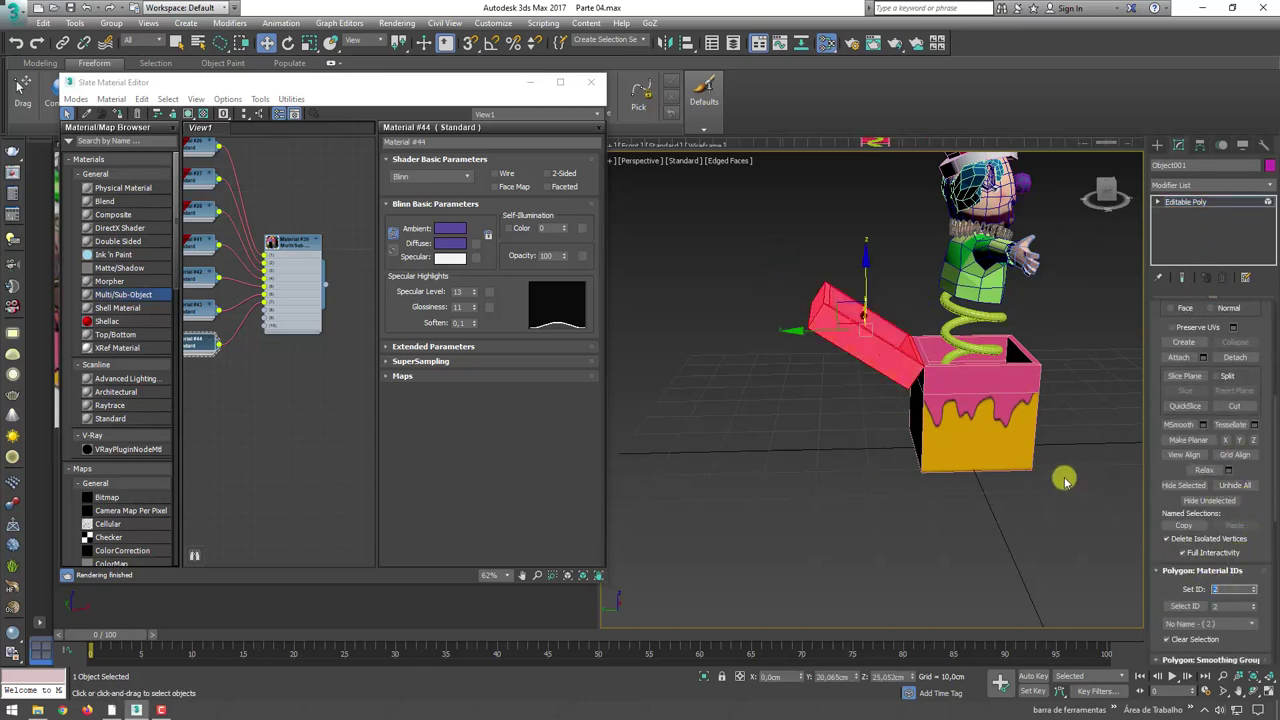
alt+middle_drag(1005, 421, 1035, 293)
key(ctrl+z)
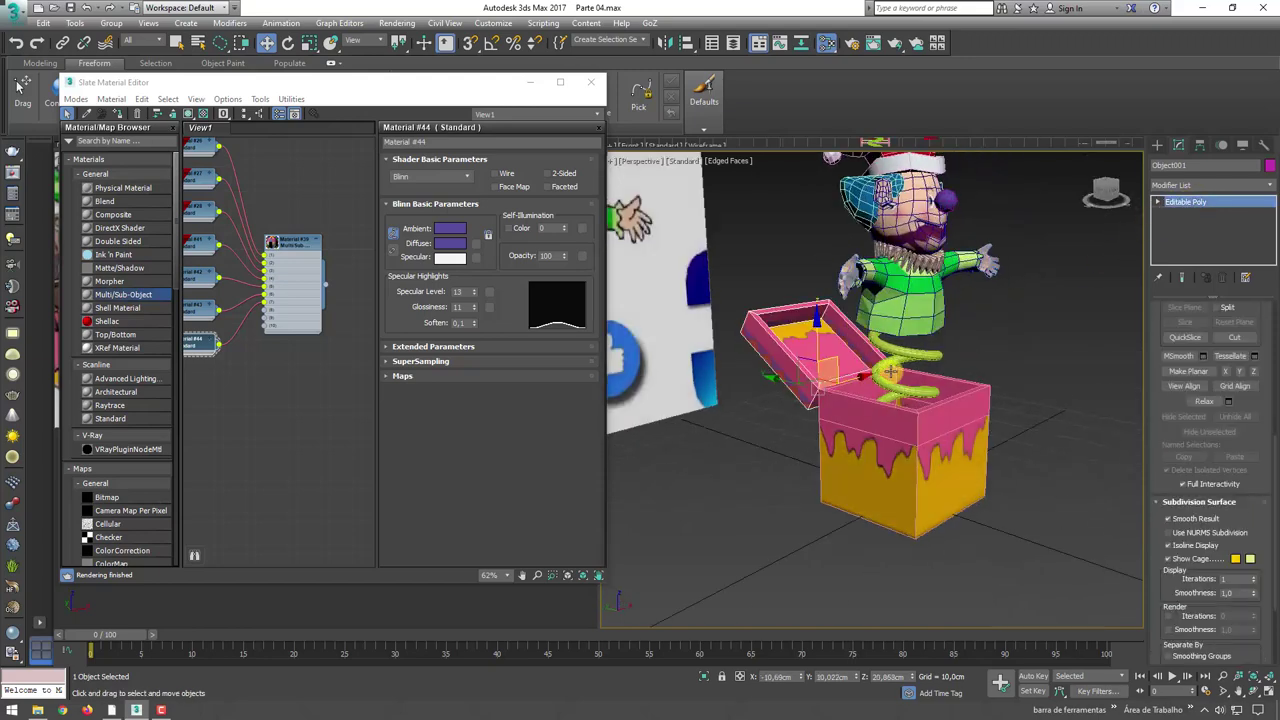
- Duplicate the Material #44 node as Material #45
click(942, 382)
alt+middle_drag(942, 382, 959, 359)
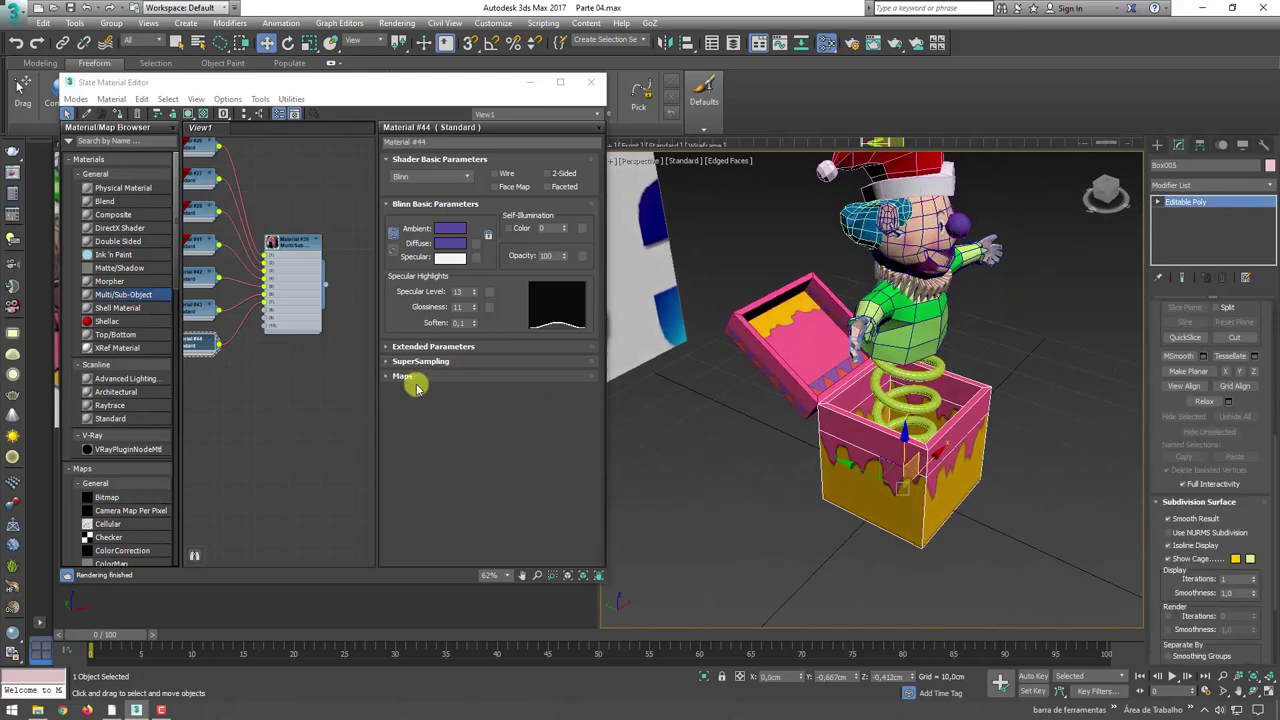
middle_drag(246, 351, 314, 327)
mouse_move(258, 326)
shift+mouse_down()
mouse_move(277, 356)
mouse_move(333, 290)
shift+mouse_up()
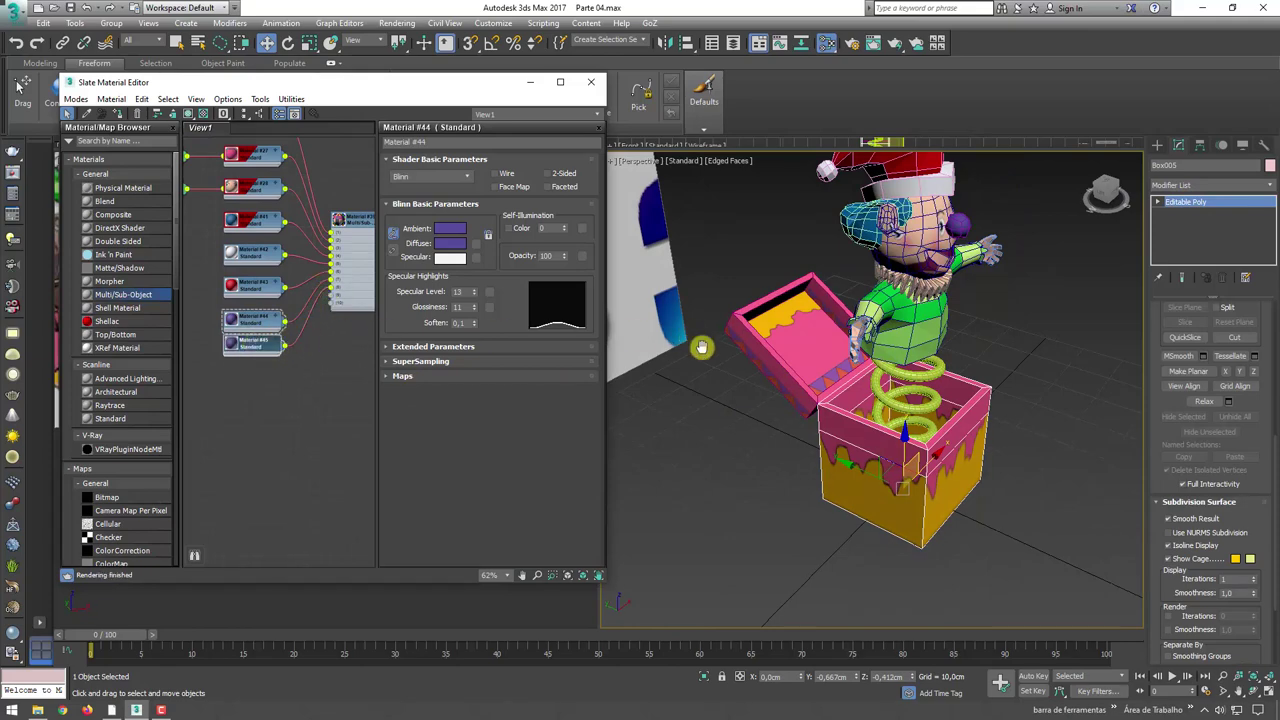
- Change Material #45's diffuse colour to dark brown
middle_drag(701, 347, 850, 400)
click(255, 345)
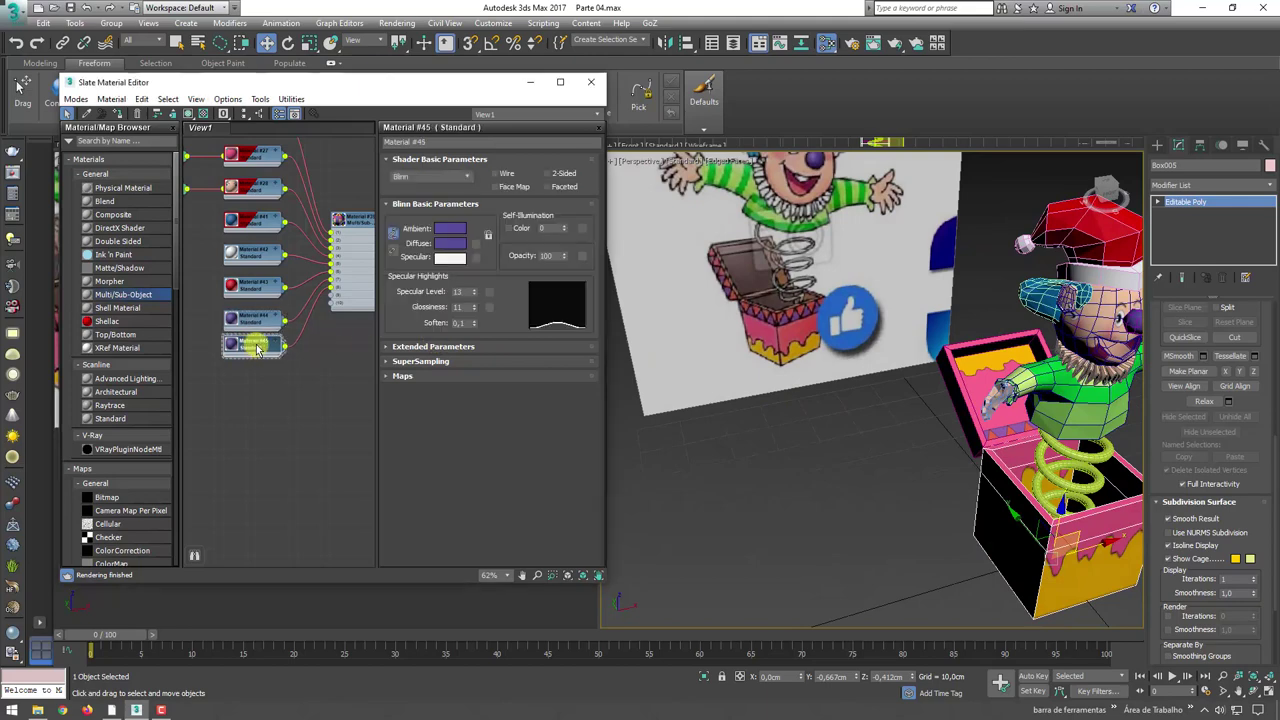
click(449, 245)
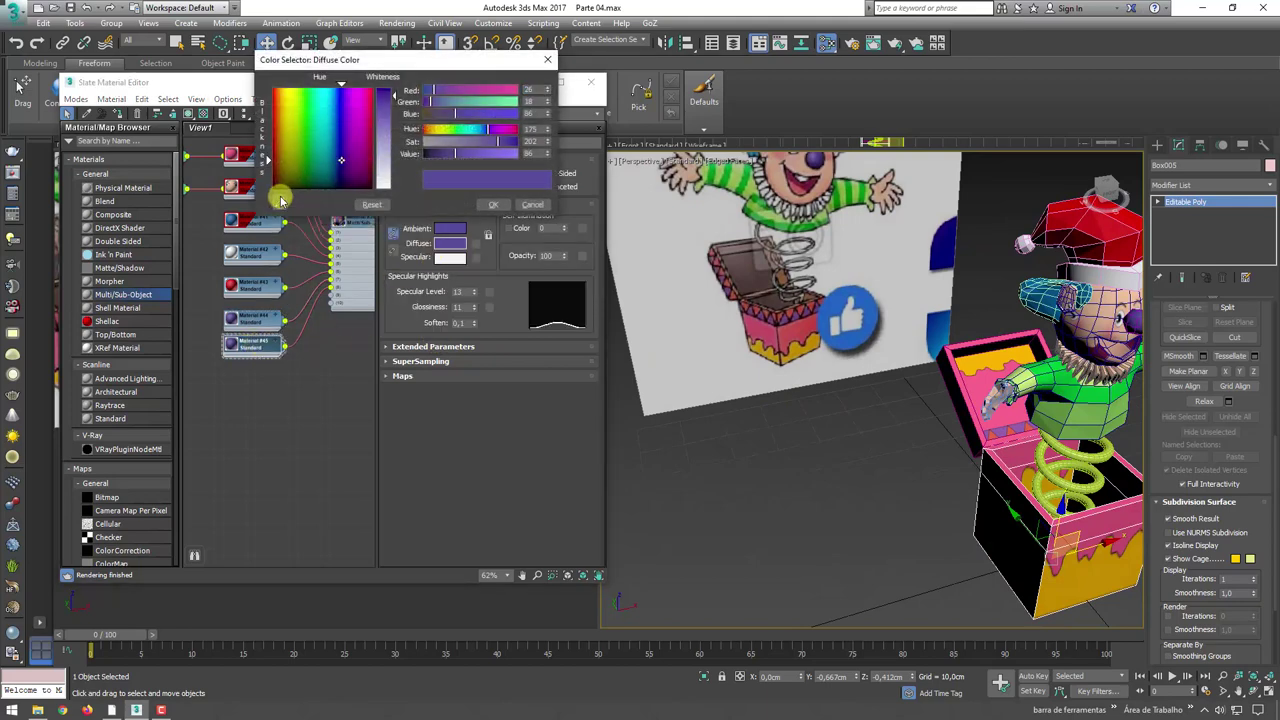
click(497, 205)
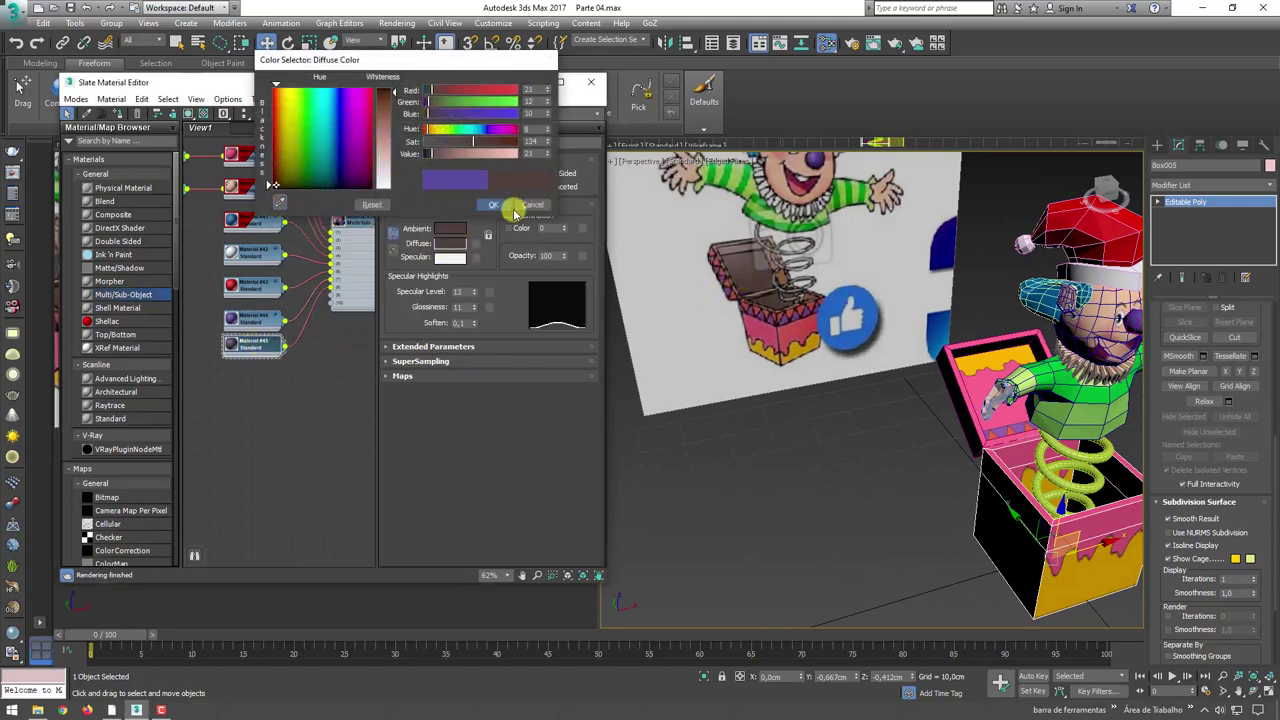
- Enter Polygon mode on the box and orbit the view to look inside it
middle_drag(801, 391, 763, 363)
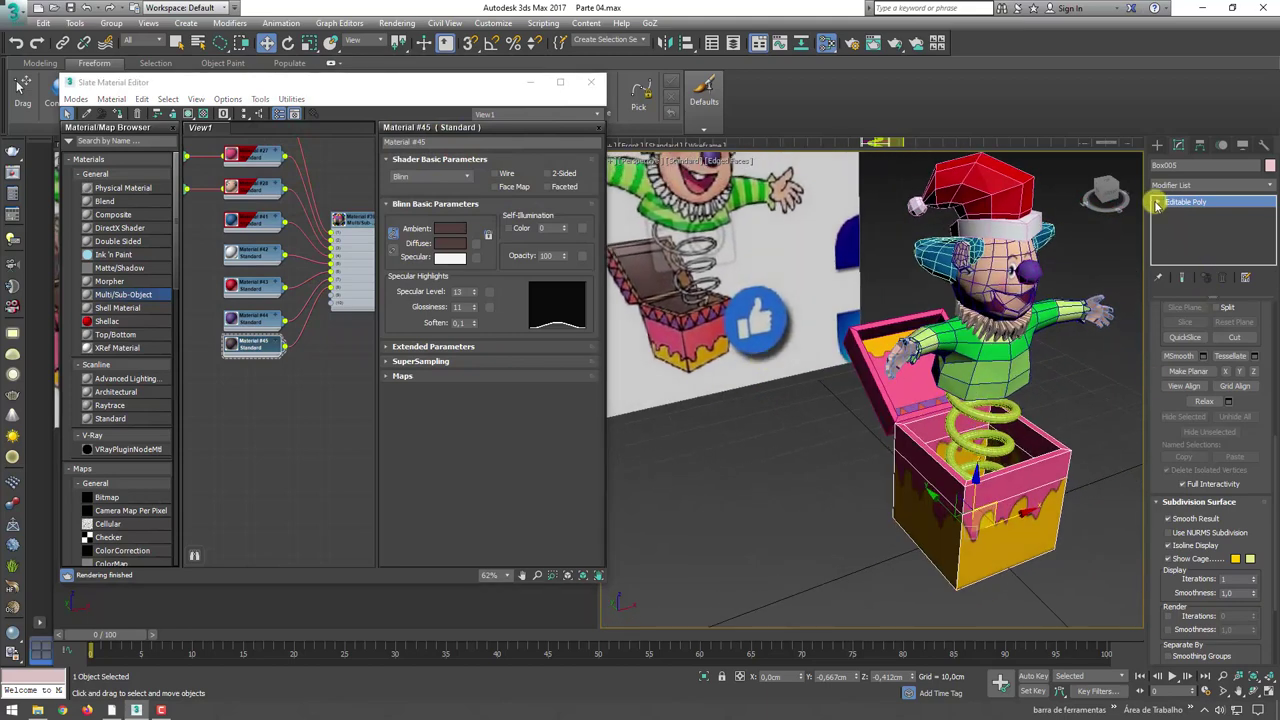
click(1160, 202)
click(1185, 247)
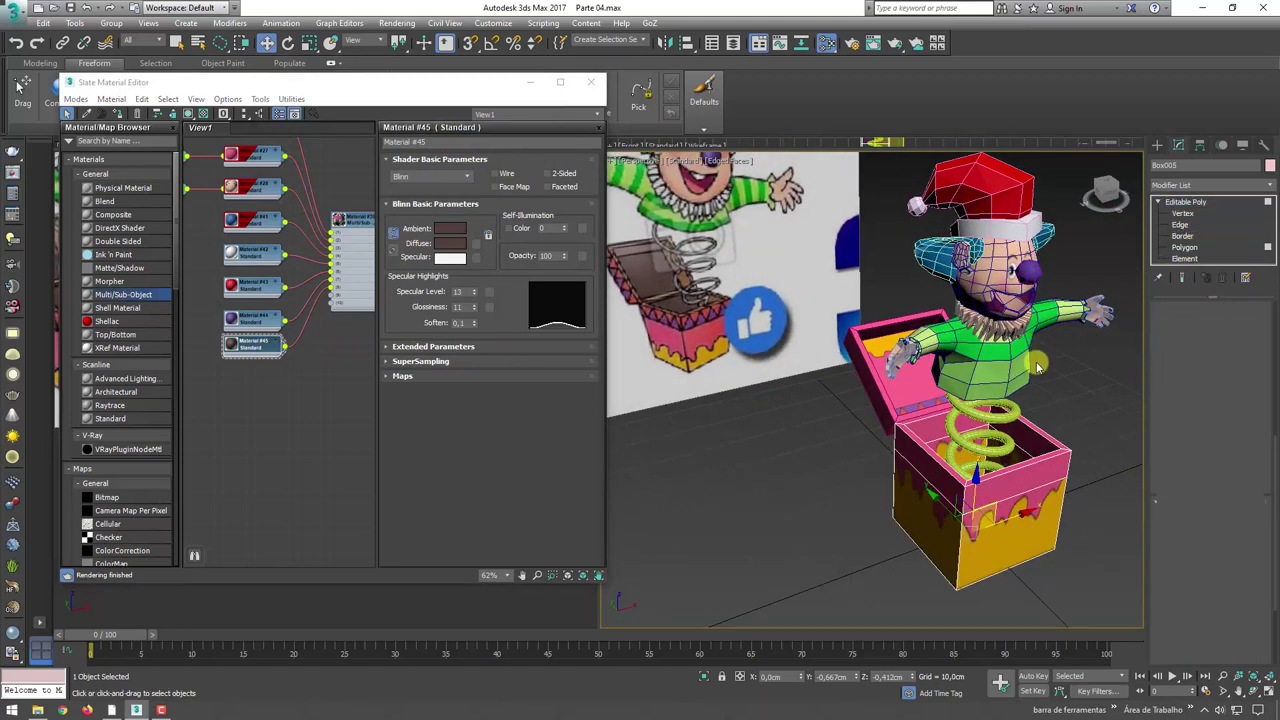
drag(1105, 190, 1125, 215)
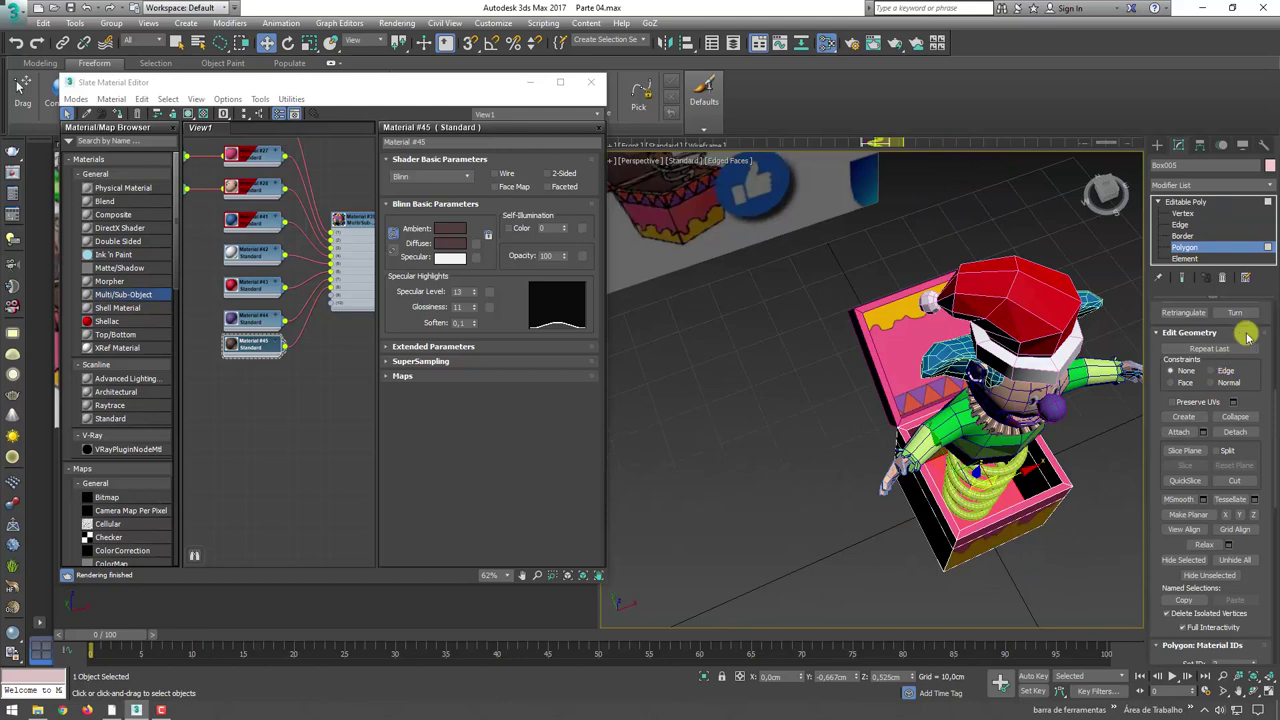
scroll(1262, 310, up, 3)
scroll(1230, 345, up, 2)
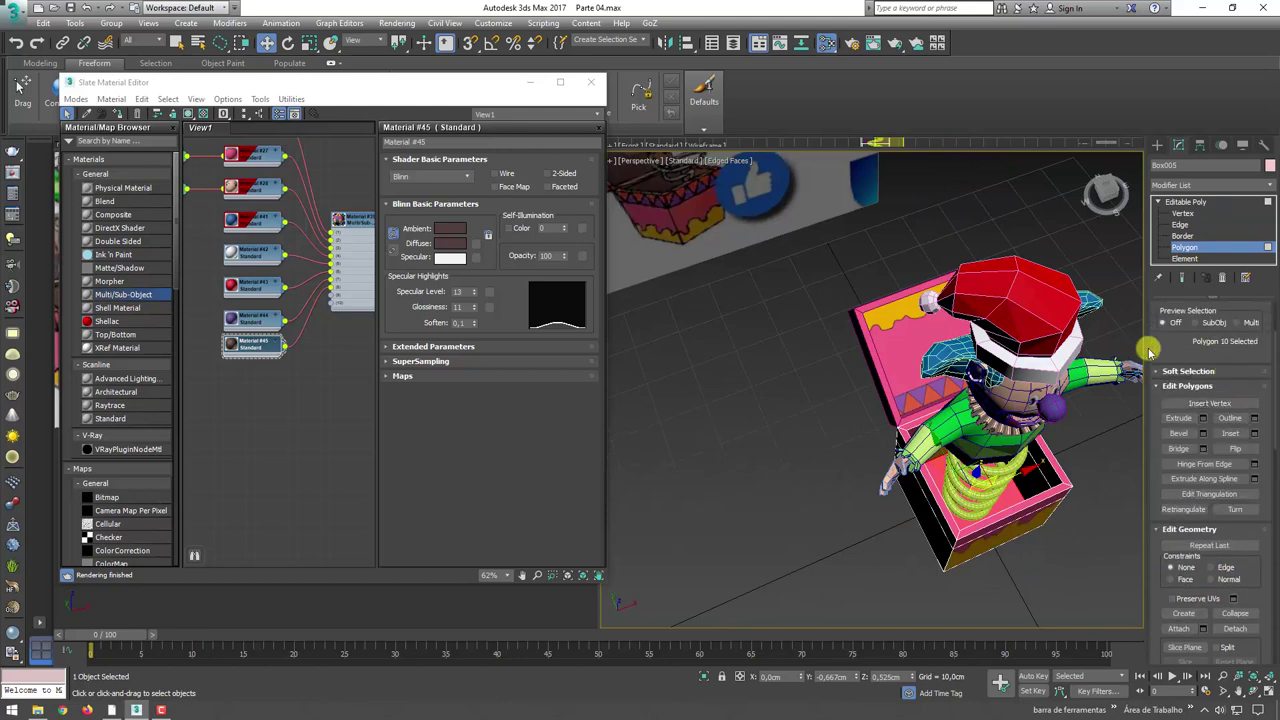
drag(1145, 345, 1030, 345)
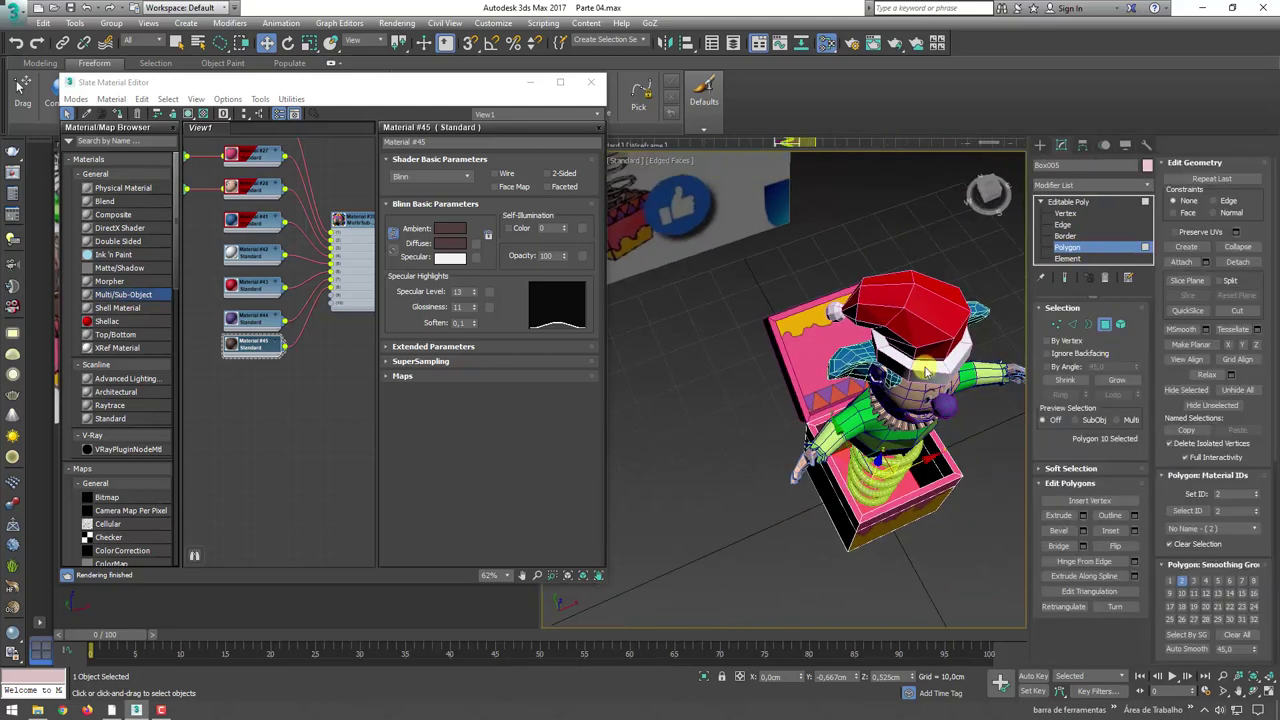
alt+middle_drag(850, 420, 855, 340)
- Grow the selection to the box's 13 inner polygons and set their material ID to 8
click(1118, 381)
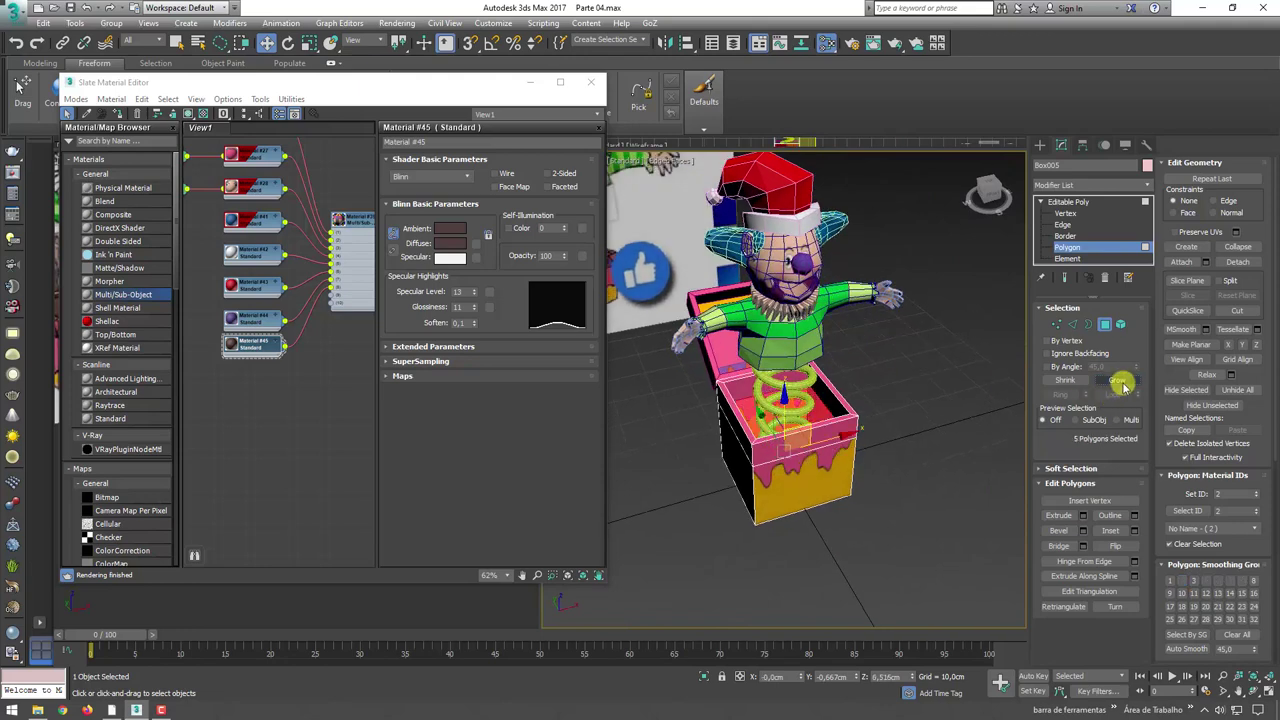
alt+middle_drag(820, 395, 763, 390)
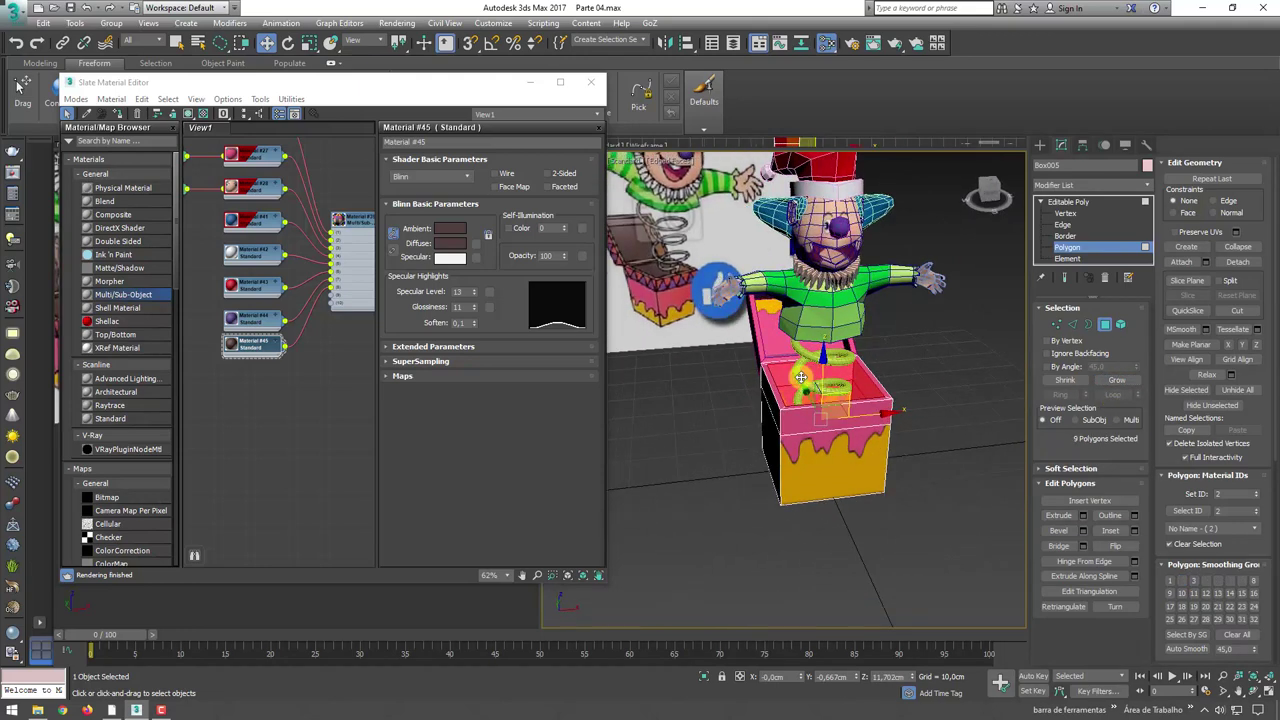
scroll(801, 377, up, 2)
click(1117, 381)
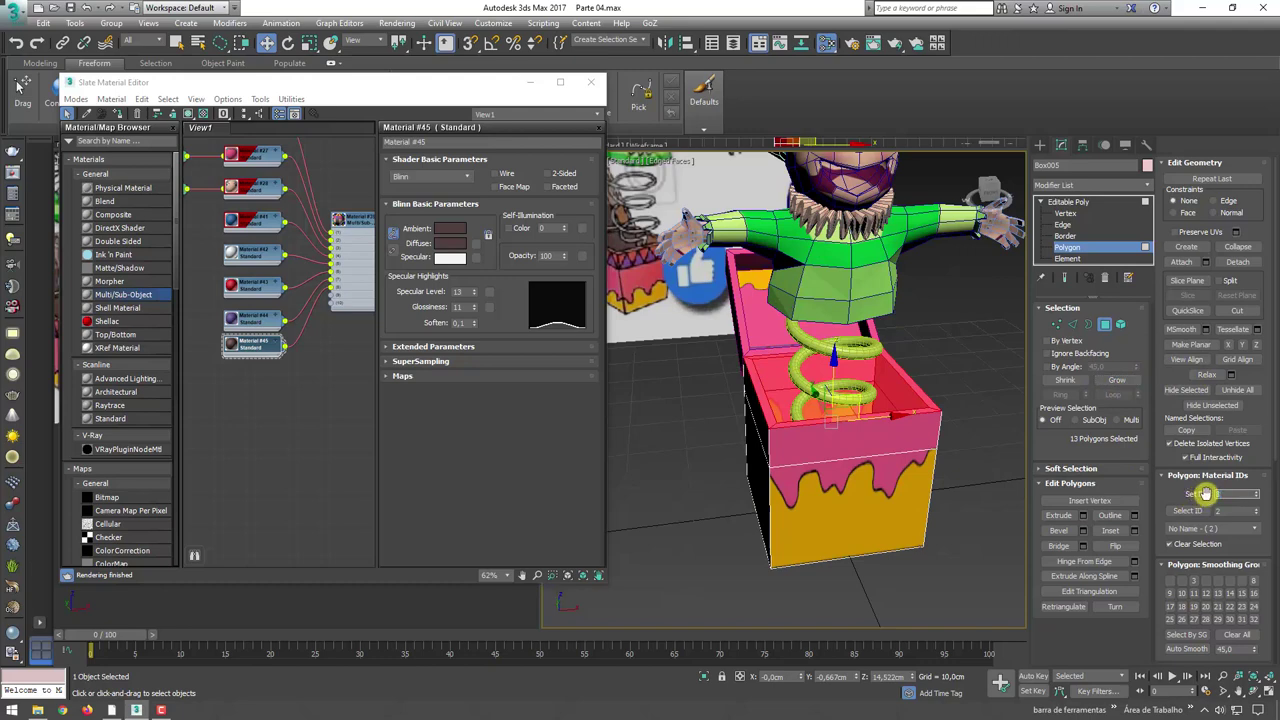
text(8)
key(Return)
- Select the lid's inner polygons and give them material ID 8
alt+middle_drag(779, 322, 1029, 254)
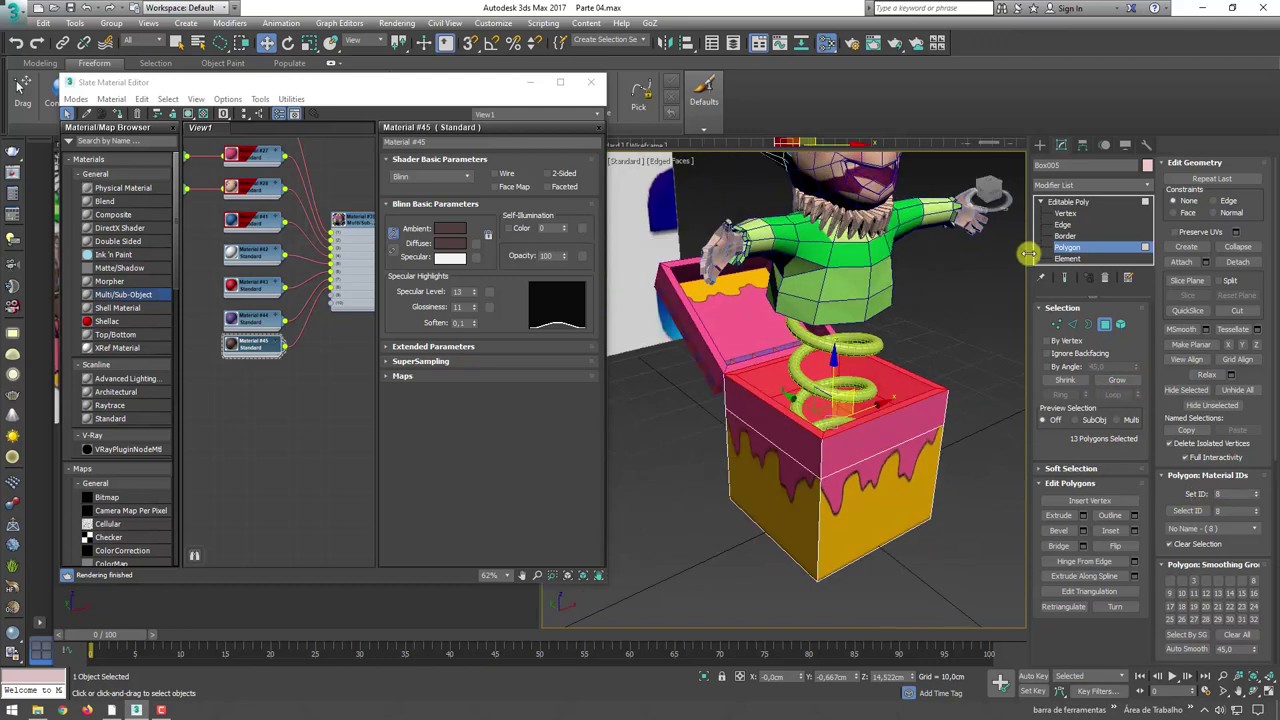
click(1071, 204)
click(752, 333)
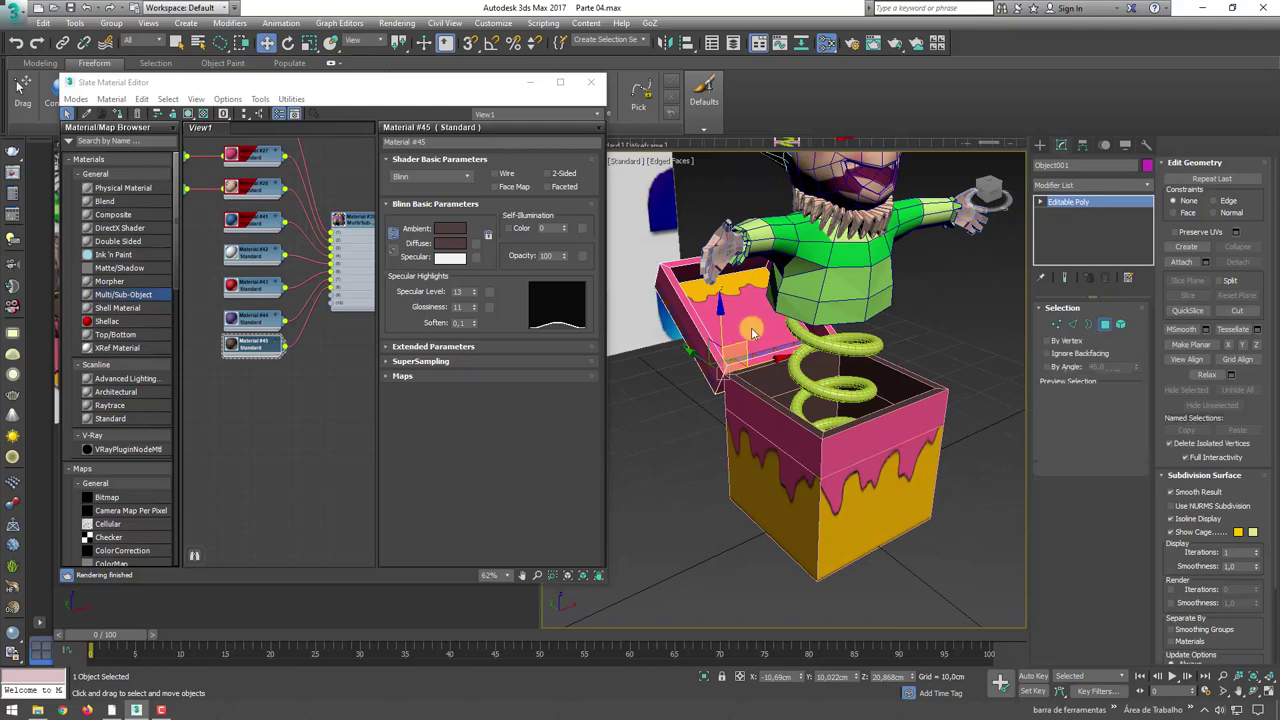
key(4)
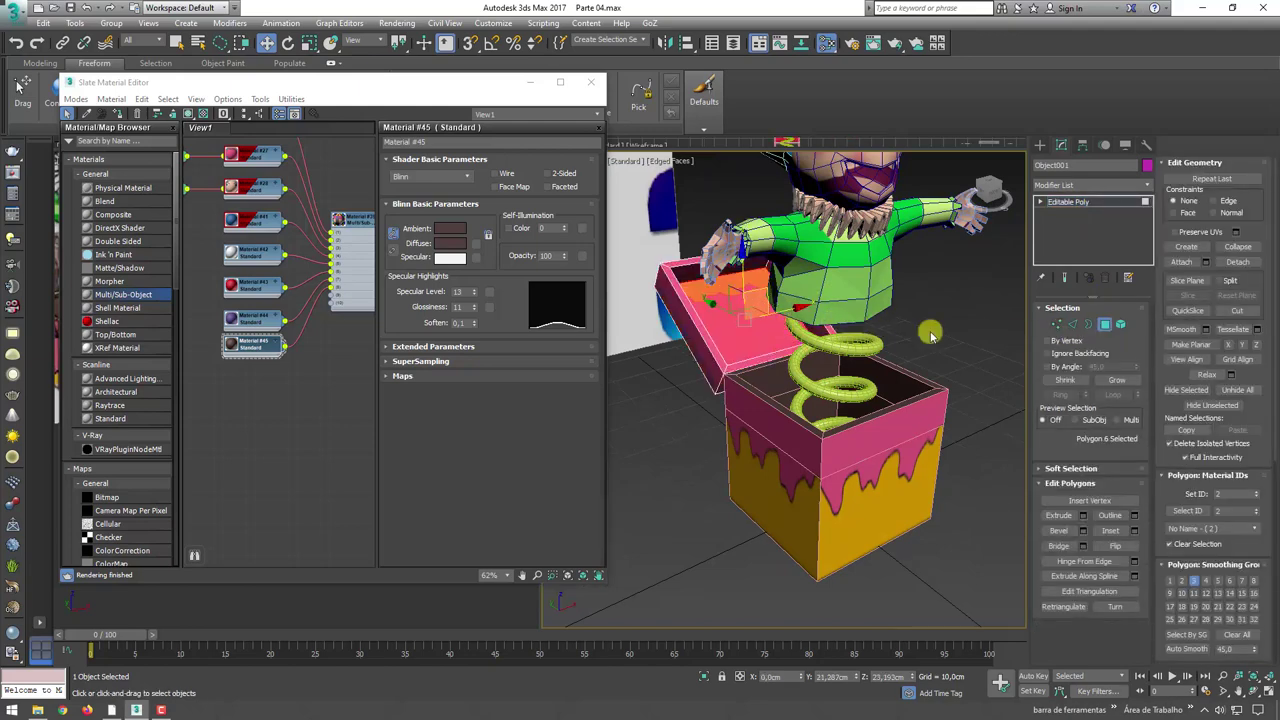
click(1115, 381)
click(1115, 381)
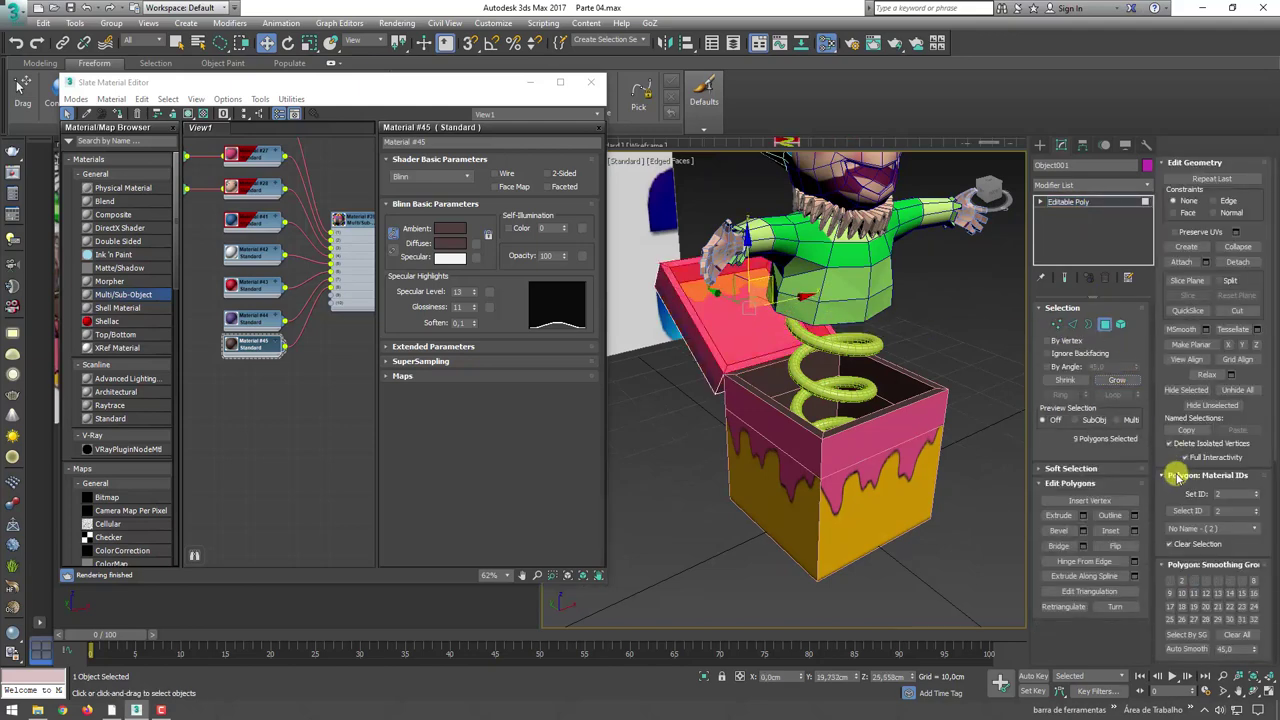
text(8)
key(Return)
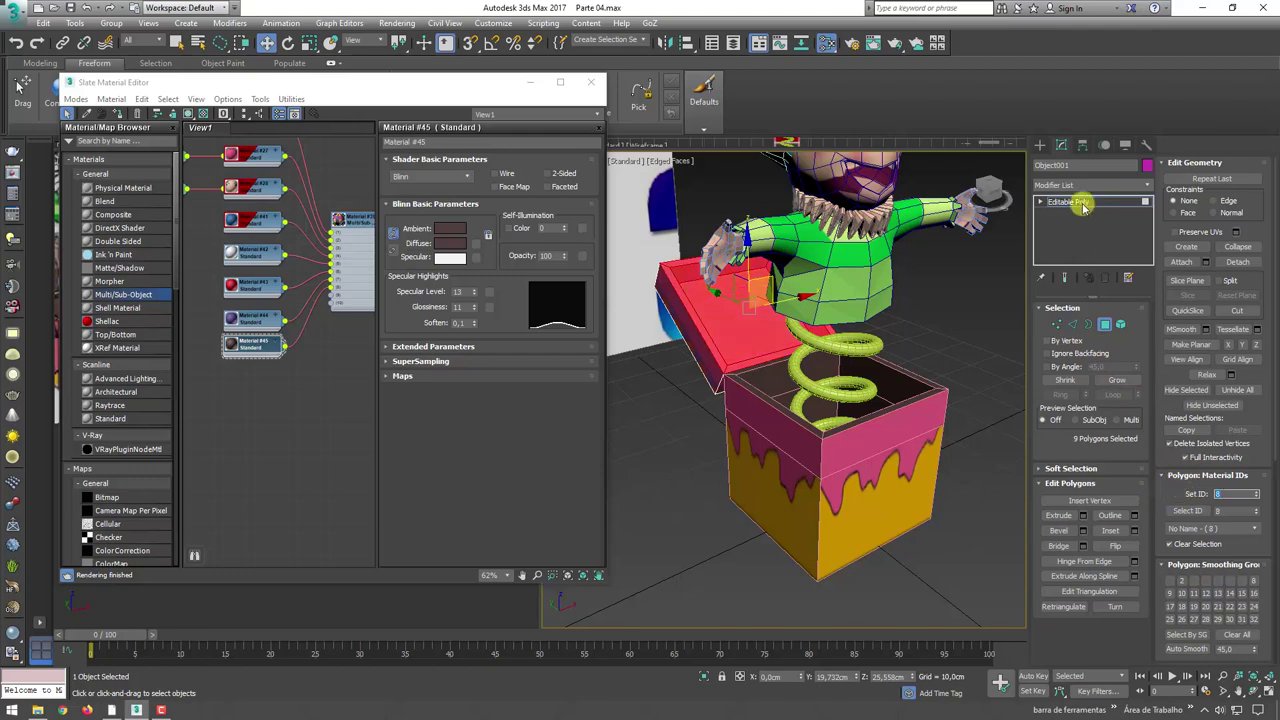
click(1083, 206)
mouse_move(973, 269)
alt+middle_down()
mouse_move(1008, 318)
mouse_move(995, 265)
mouse_move(905, 313)
mouse_move(877, 414)
alt+middle_up()
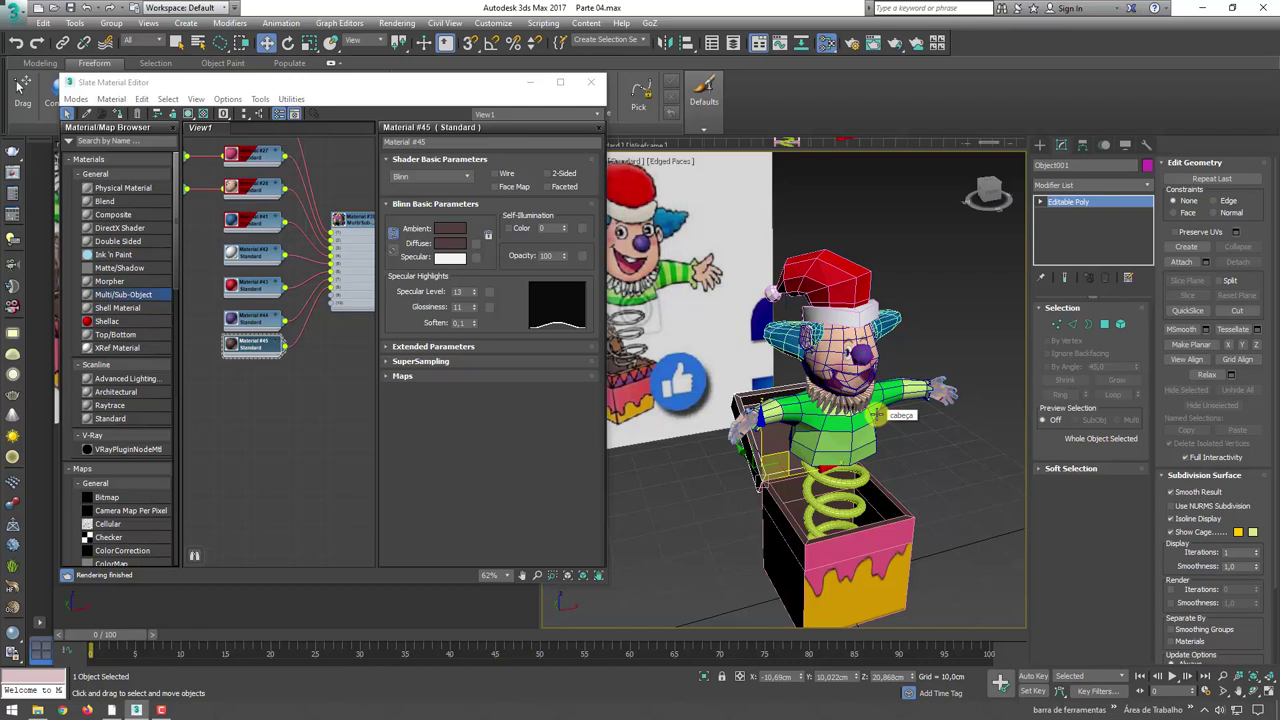
- Select the collar element of Cylinder001 in Element mode and set its material ID to 5
click(822, 402)
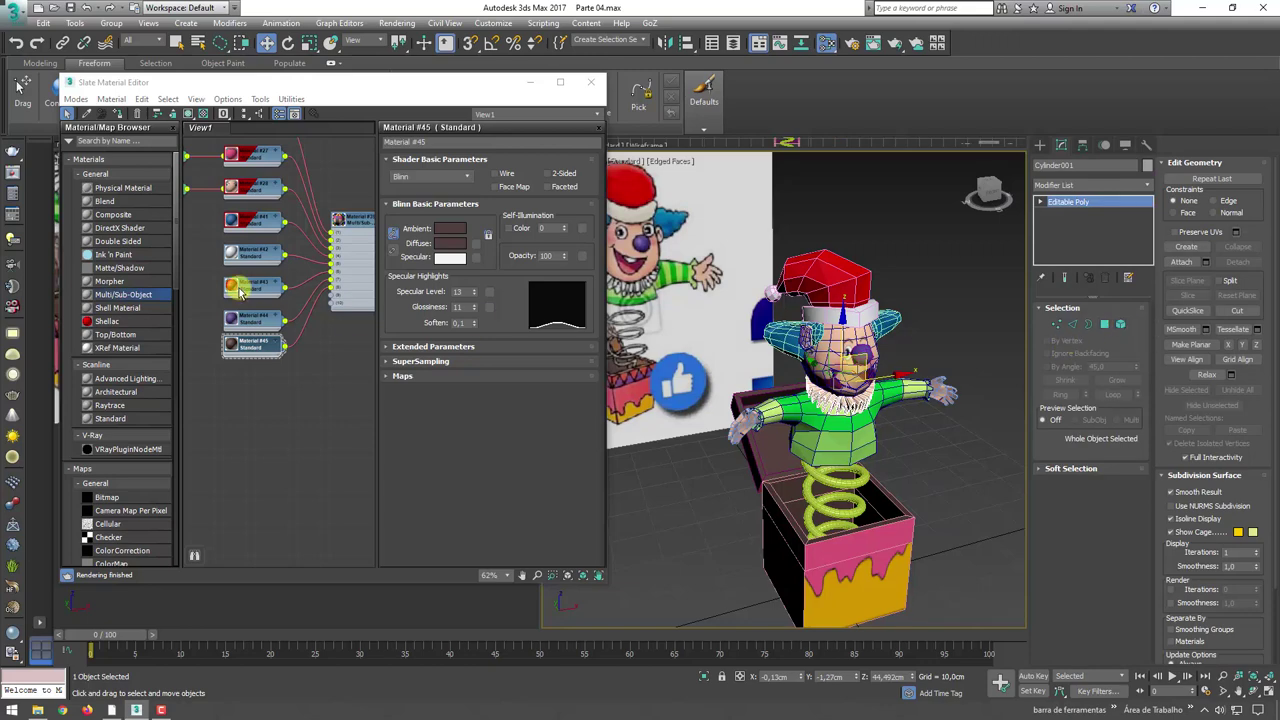
click(1122, 324)
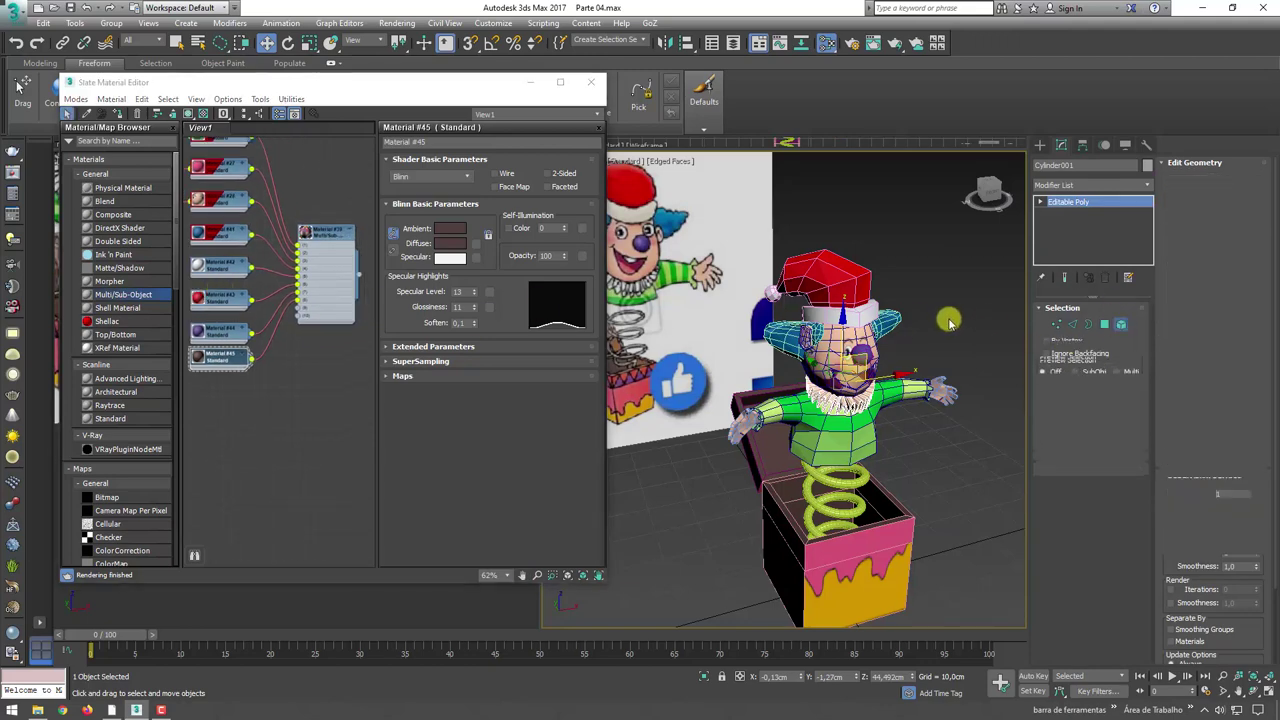
click(840, 410)
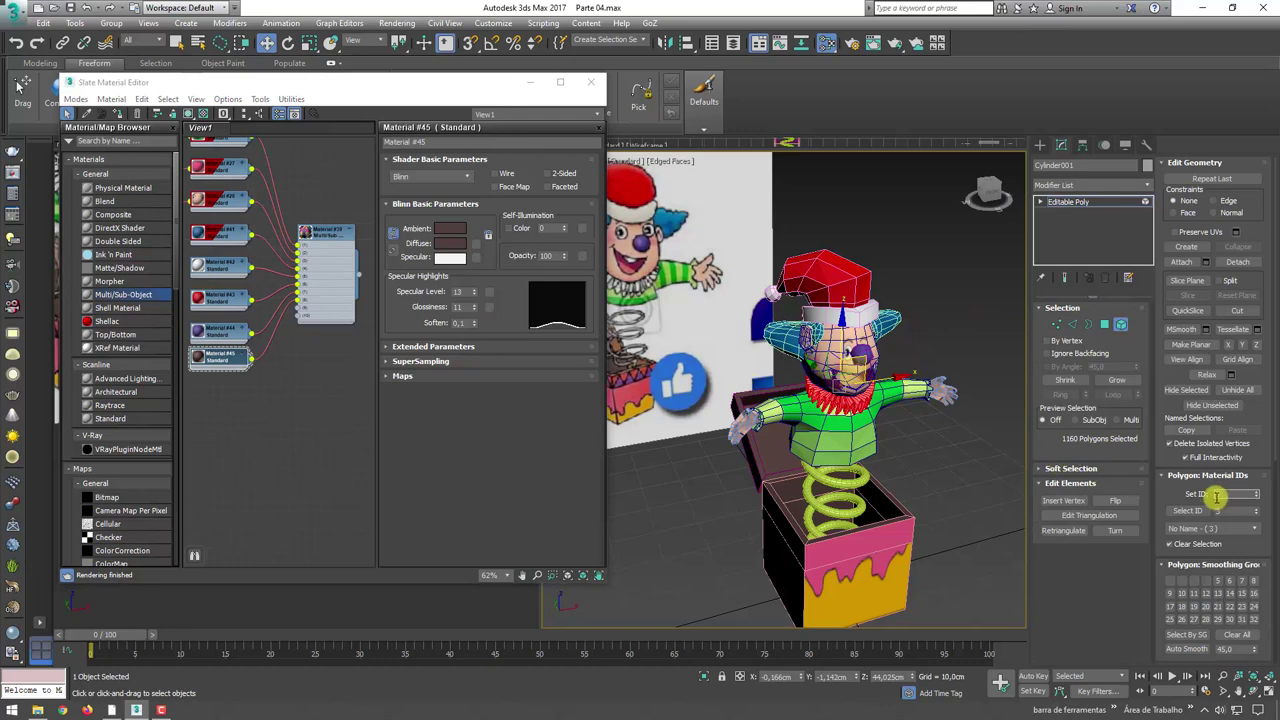
text(5)
scroll(851, 405, up, 2)
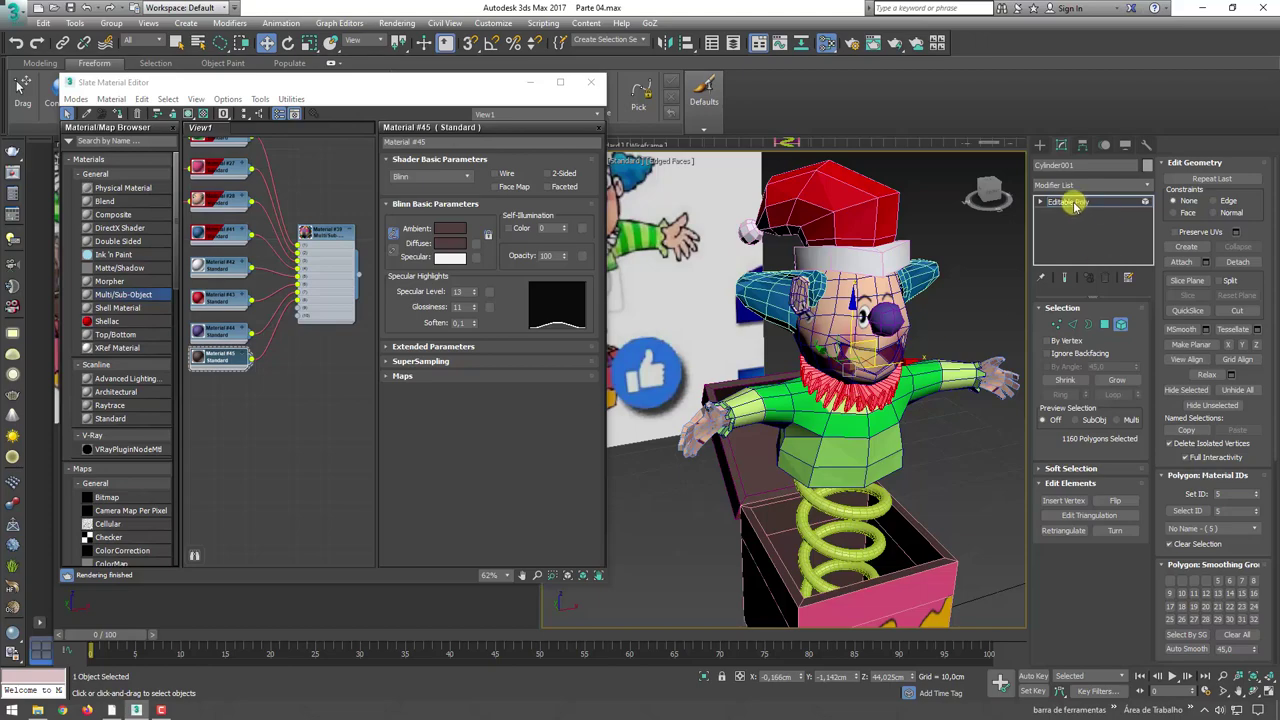
click(1075, 203)
alt+middle_drag(963, 363, 893, 372)
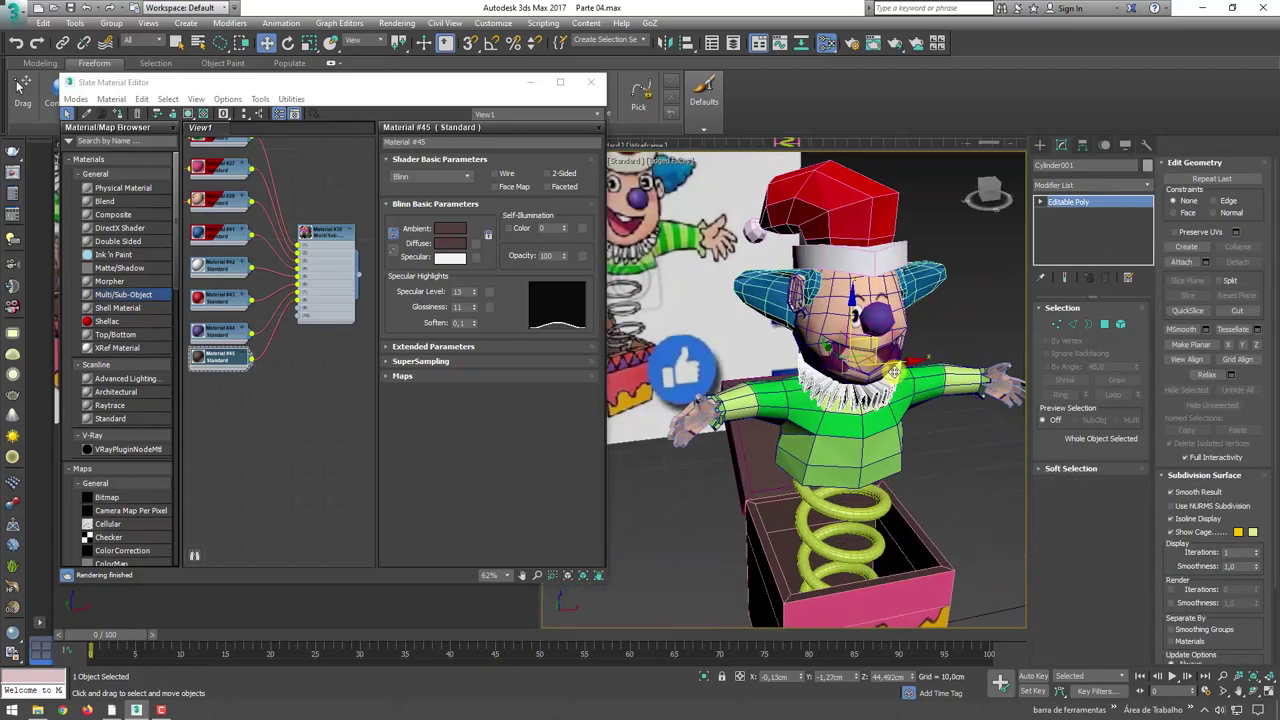
scroll(918, 403, down, 2)
- Isolate the clown's head and body, then select the head object
ctrl+click(866, 388)
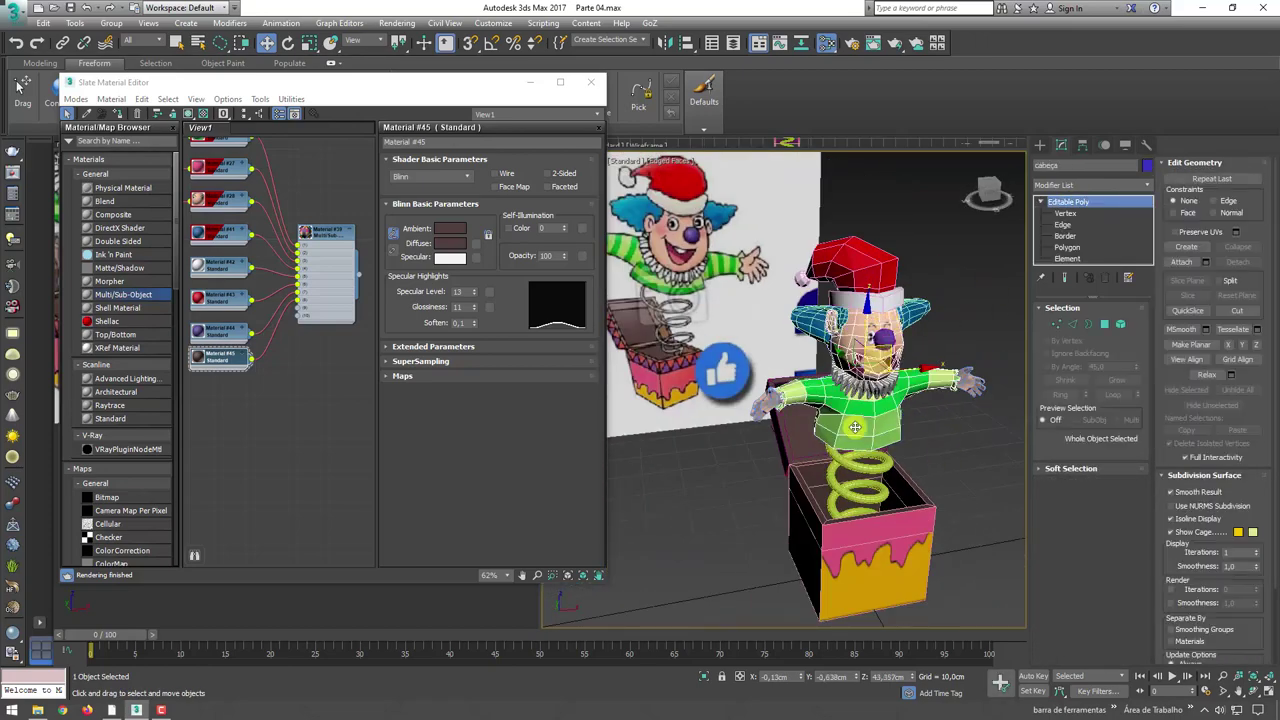
click(703, 680)
click(888, 483)
scroll(779, 345, up, 3)
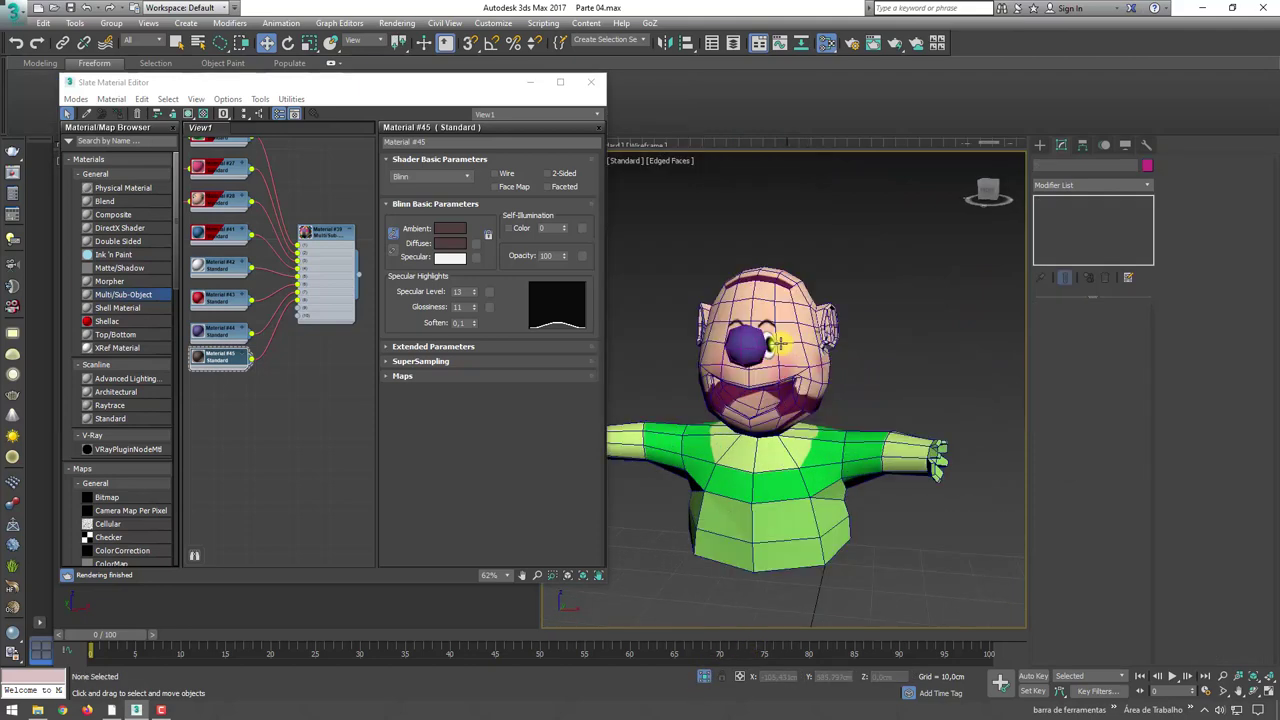
click(779, 345)
mouse_move(779, 345)
alt+middle_down()
mouse_move(703, 353)
mouse_move(866, 358)
mouse_move(883, 322)
alt+middle_up()
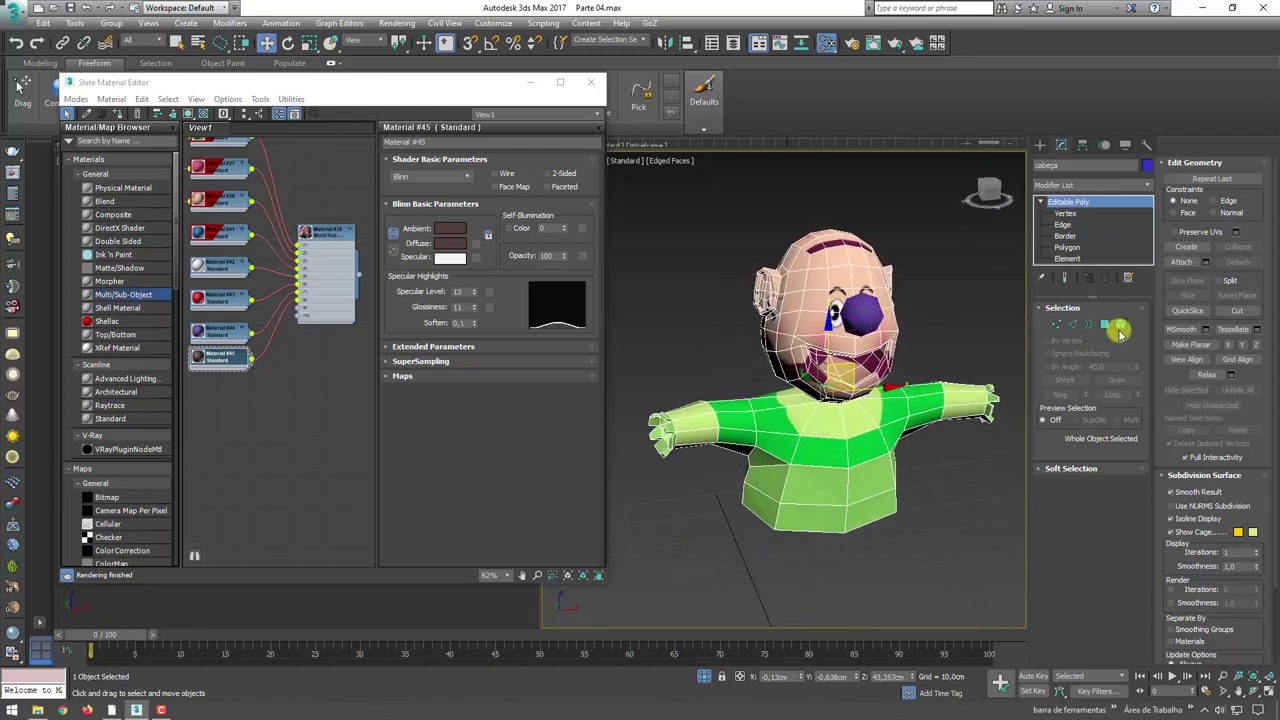
- In Polygon mode, invert the body selection with Ctrl+I so only head polygons remain, then open the Modifier List
click(1108, 327)
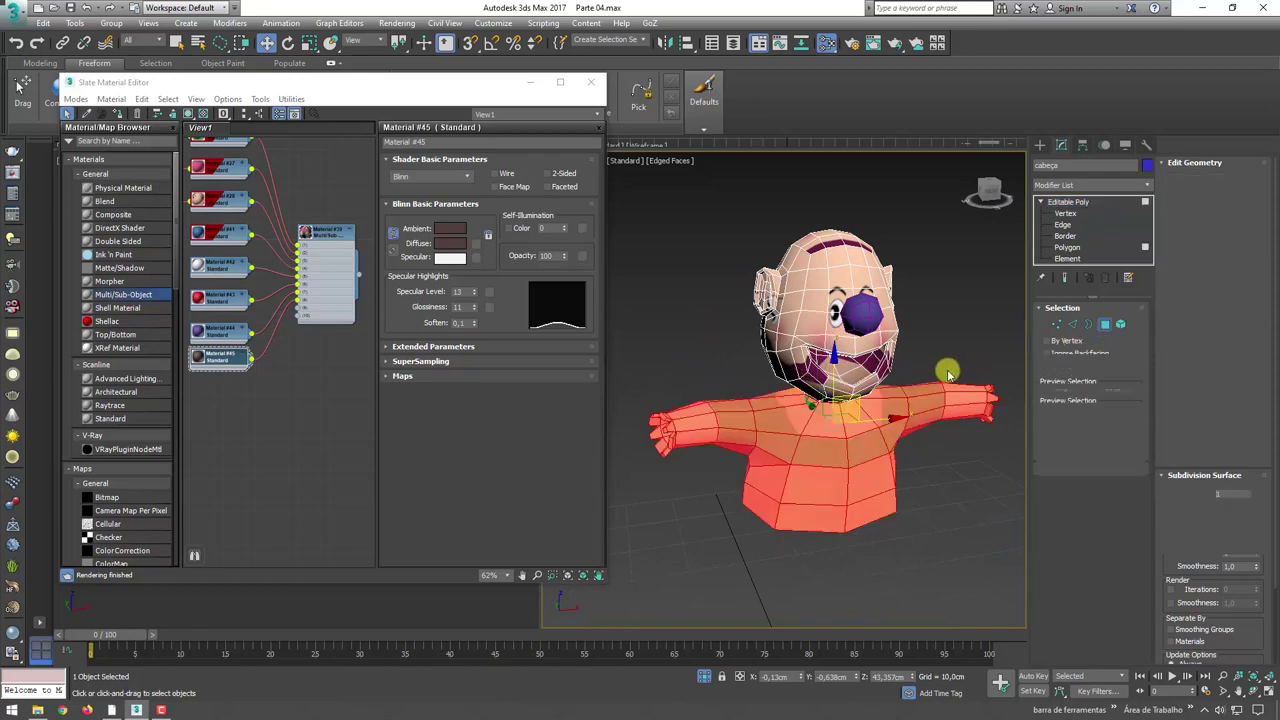
mouse_move(890, 345)
alt+middle_down()
mouse_move(903, 340)
mouse_move(888, 342)
alt+middle_up()
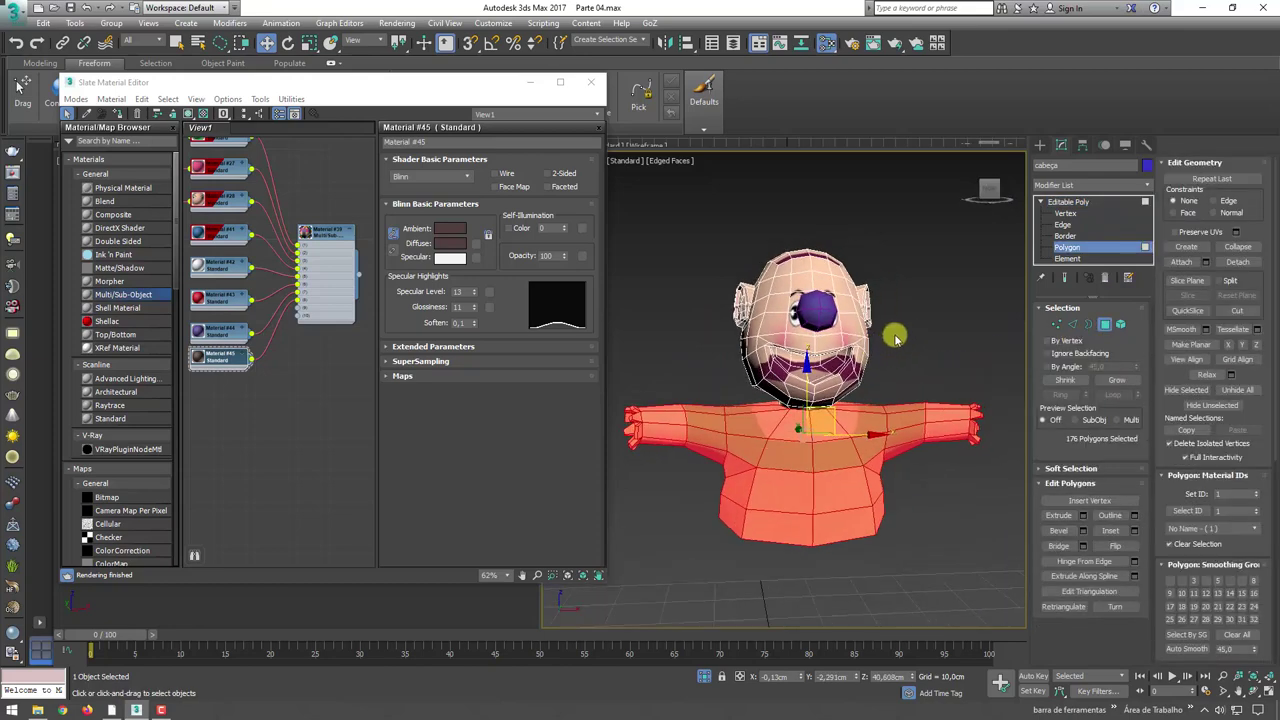
key(ctrl+i)
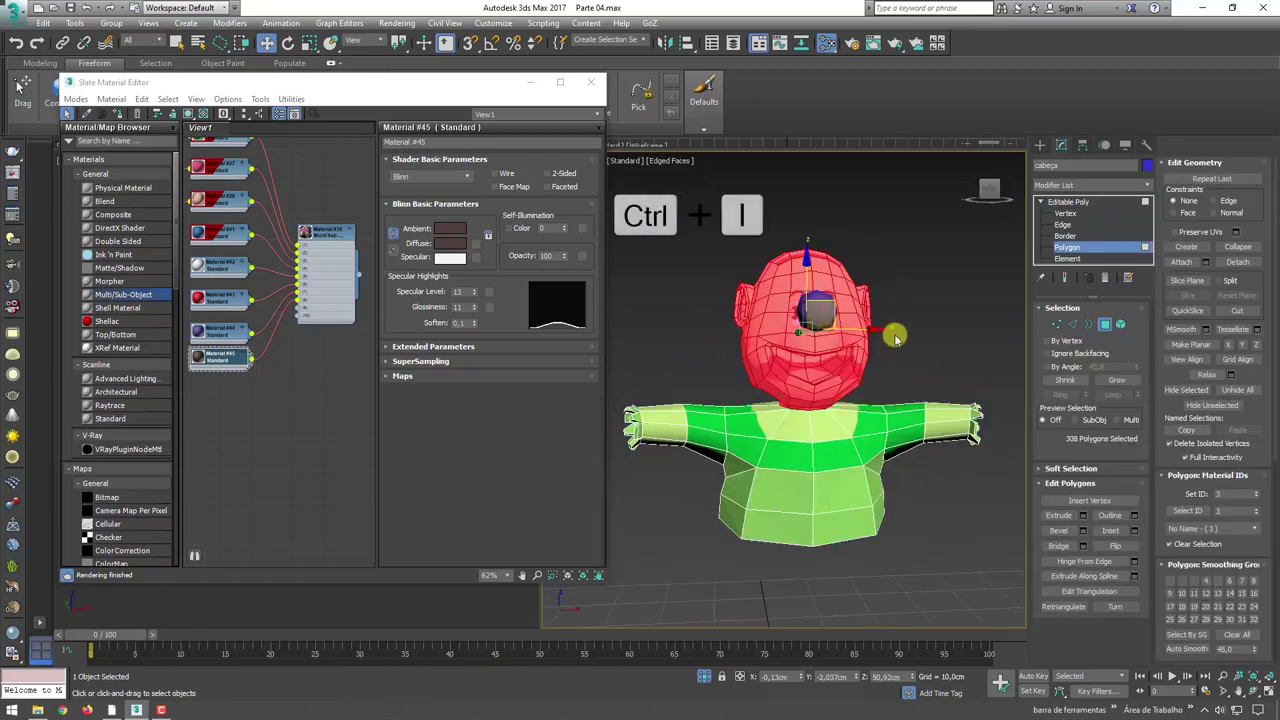
alt+middle_drag(903, 326, 897, 343)
scroll(920, 406, up, 3)
scroll(920, 406, up, 2)
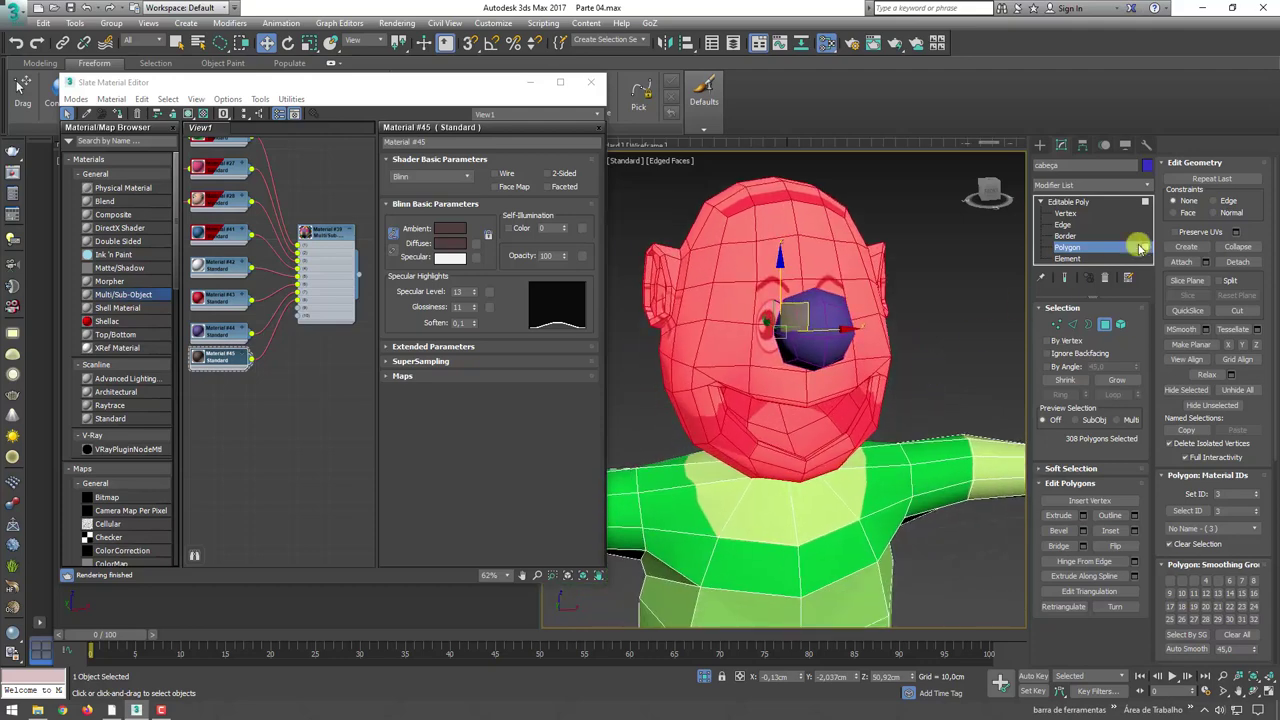
click(1145, 187)
drag(1147, 210, 1145, 560)
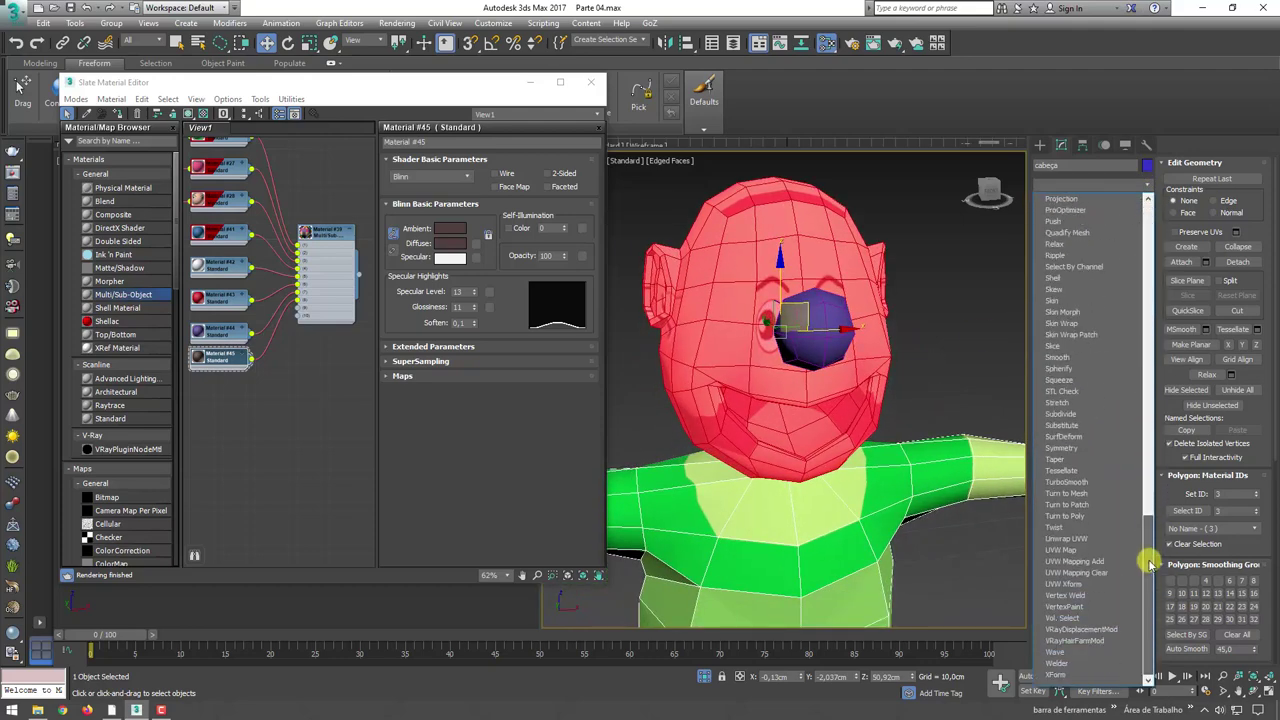
- Add a UVW Map modifier to the head with its gizmo aligned to Y, viewed from the front
click(1063, 550)
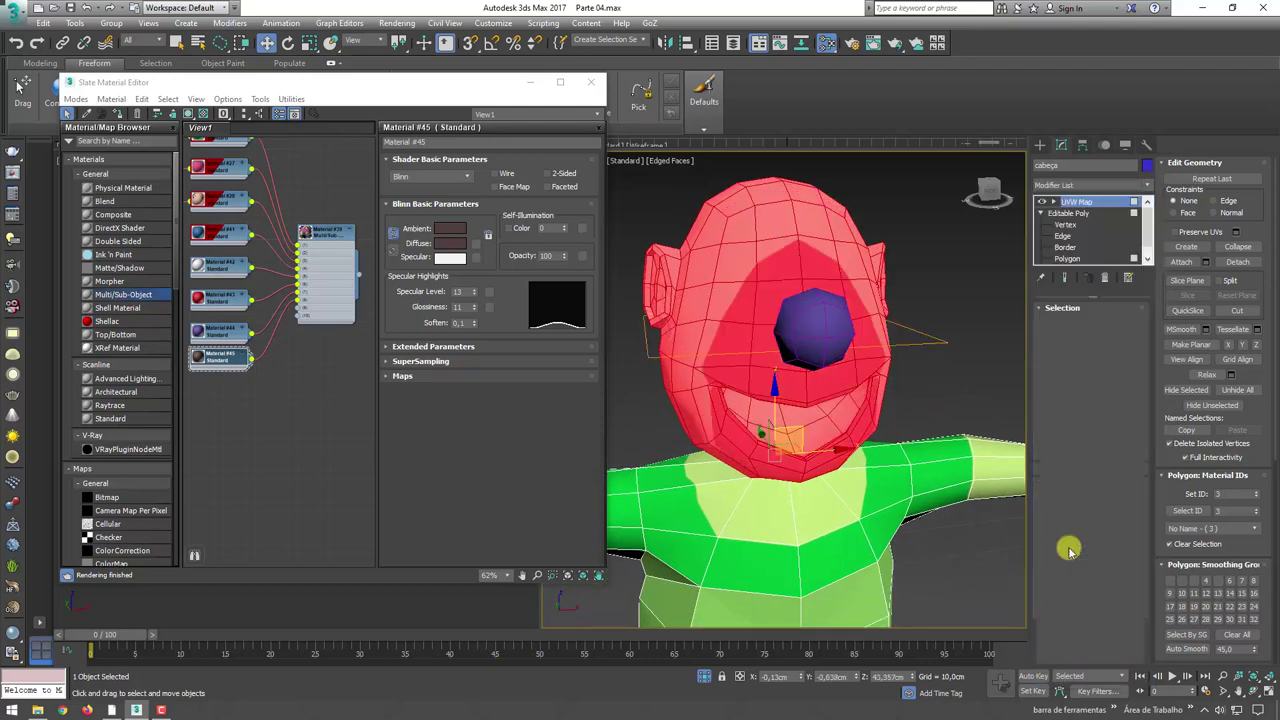
alt+middle_drag(905, 397, 934, 400)
scroll(934, 400, down, 3)
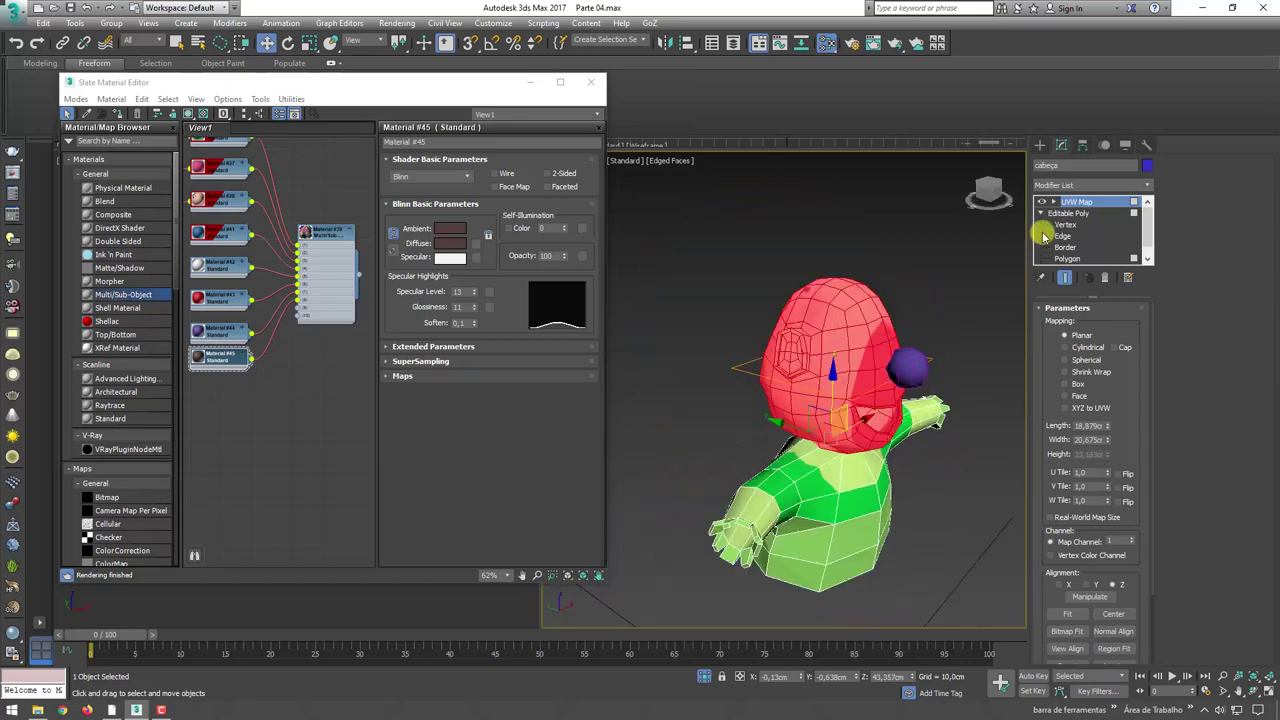
click(1053, 203)
click(1078, 214)
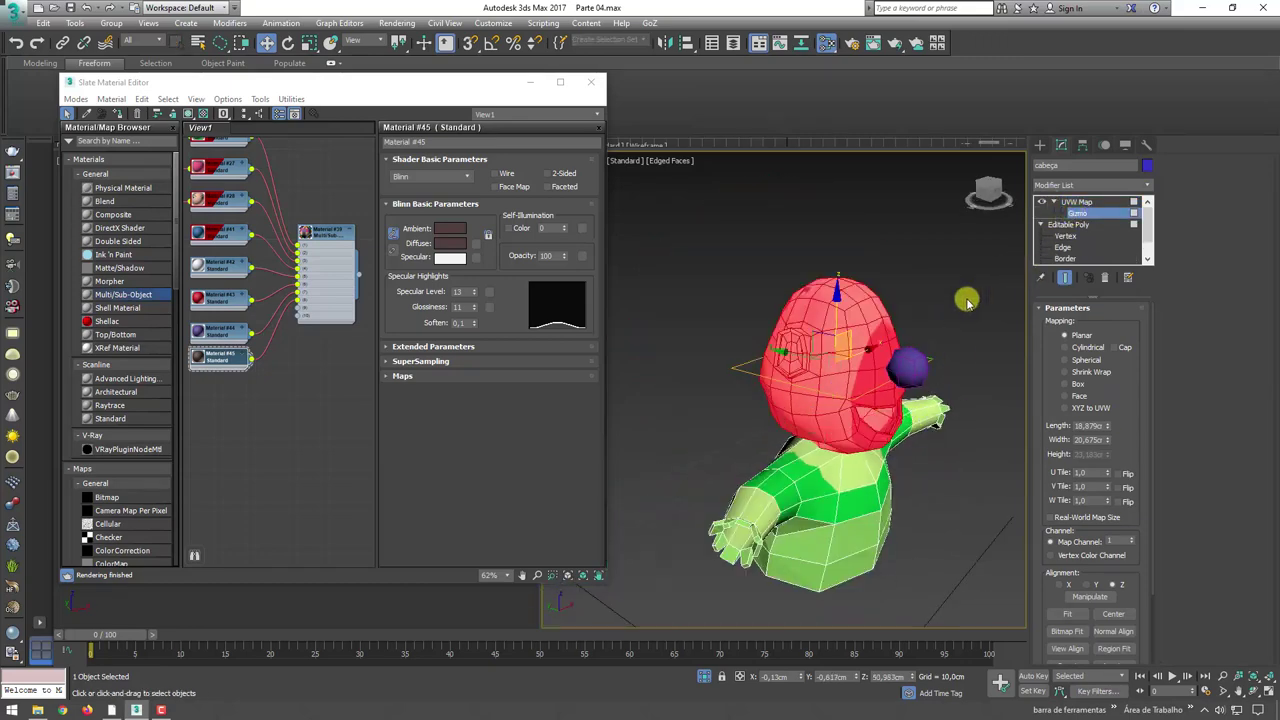
drag(1129, 421, 1124, 320)
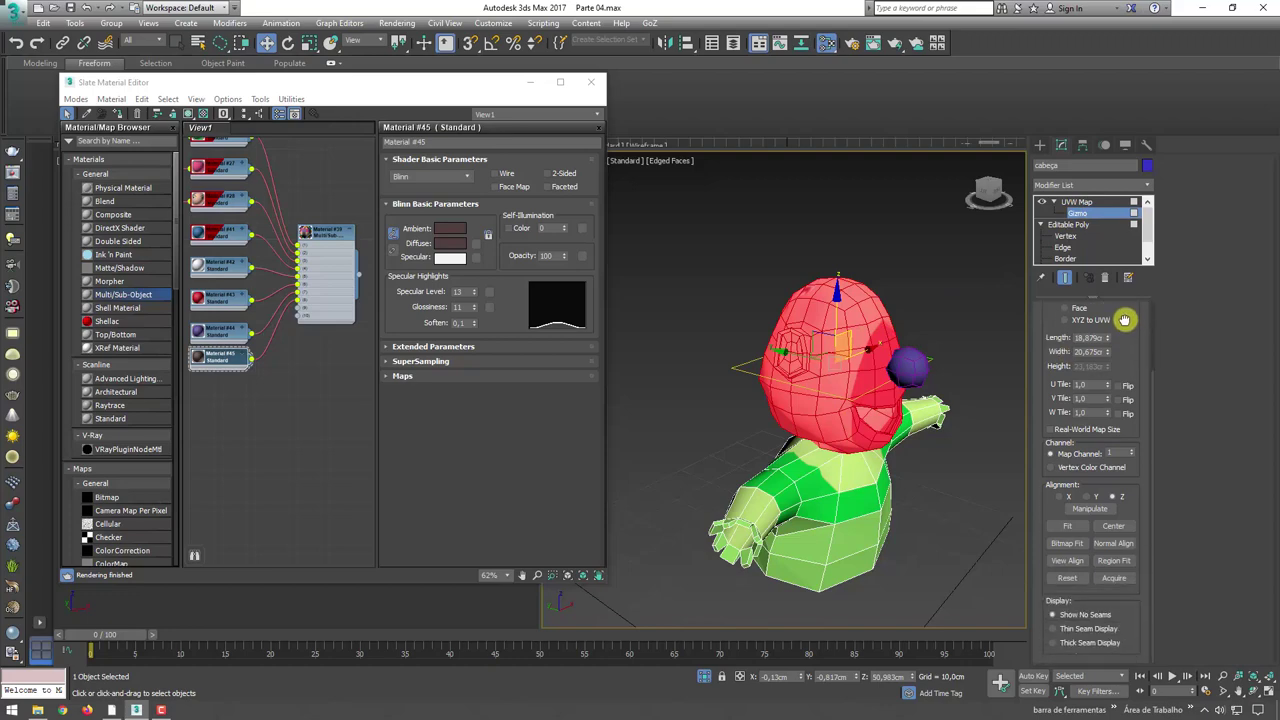
click(1090, 497)
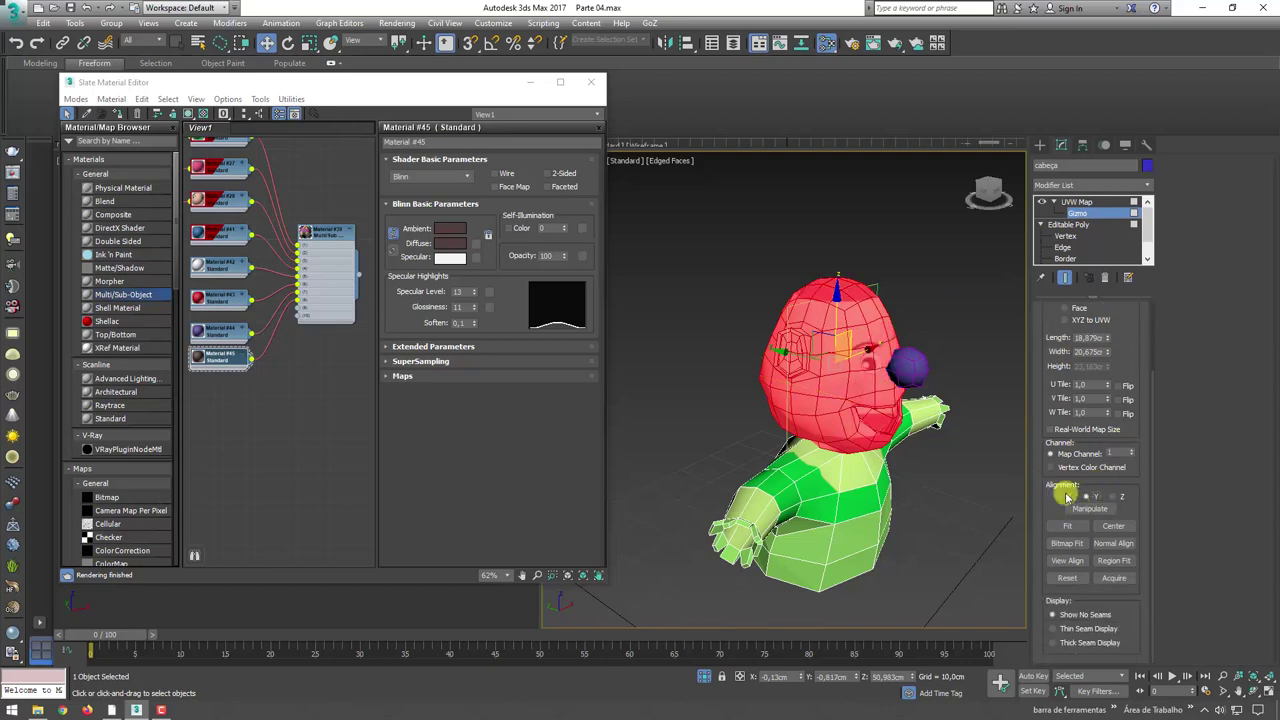
click(988, 193)
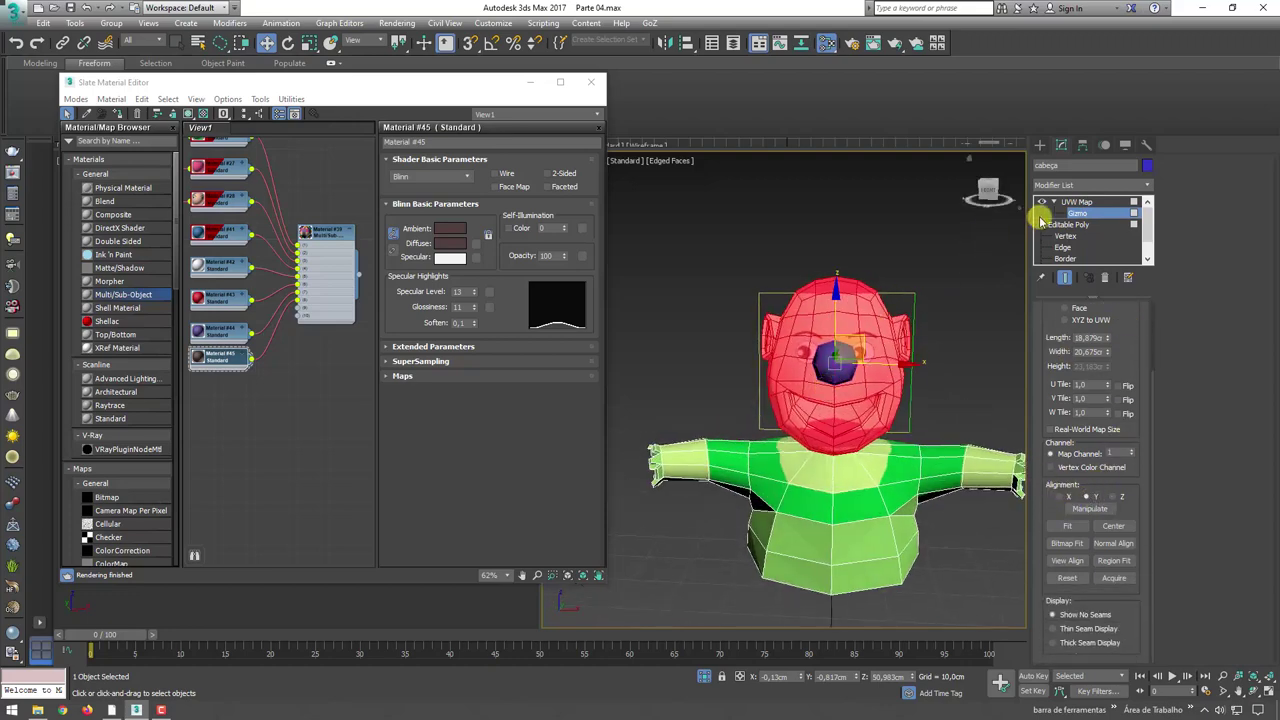
- Scale the UVW Map gizmo down slightly so the face fits the head
key(r)
drag(840, 355, 845, 338)
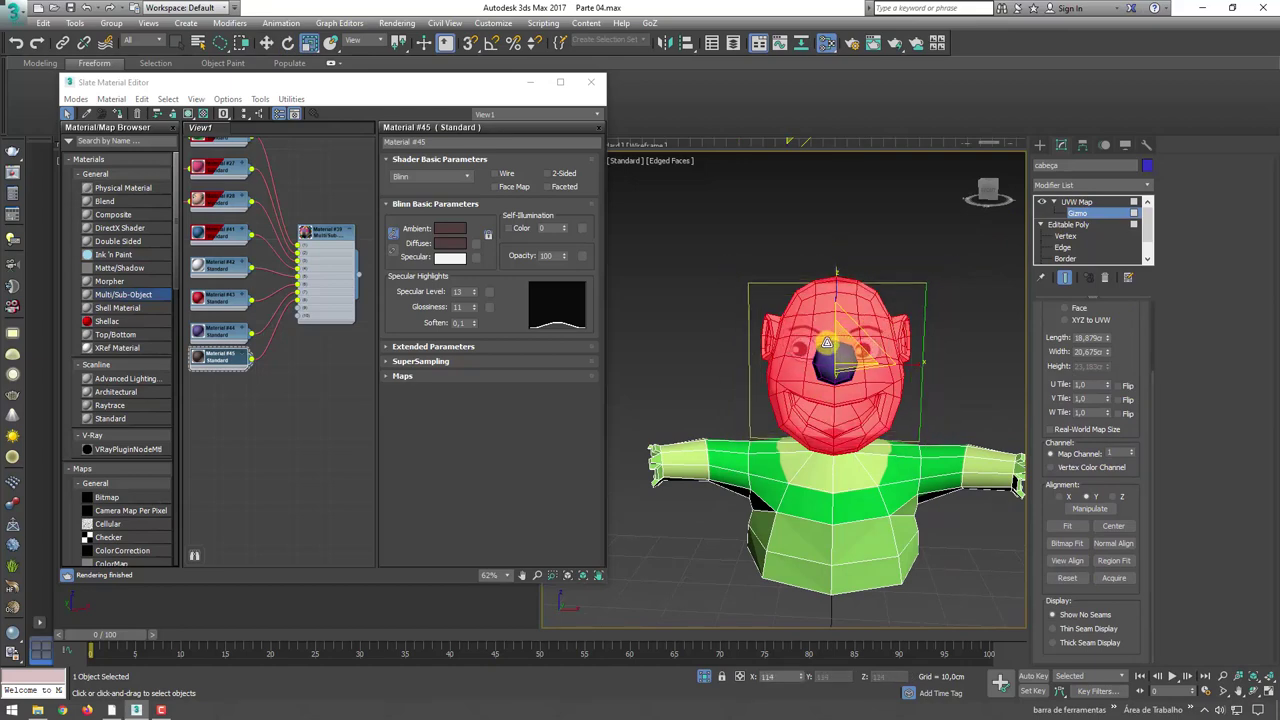
drag(845, 338, 826, 345)
alt+middle_drag(826, 345, 835, 350)
scroll(835, 350, up, 5)
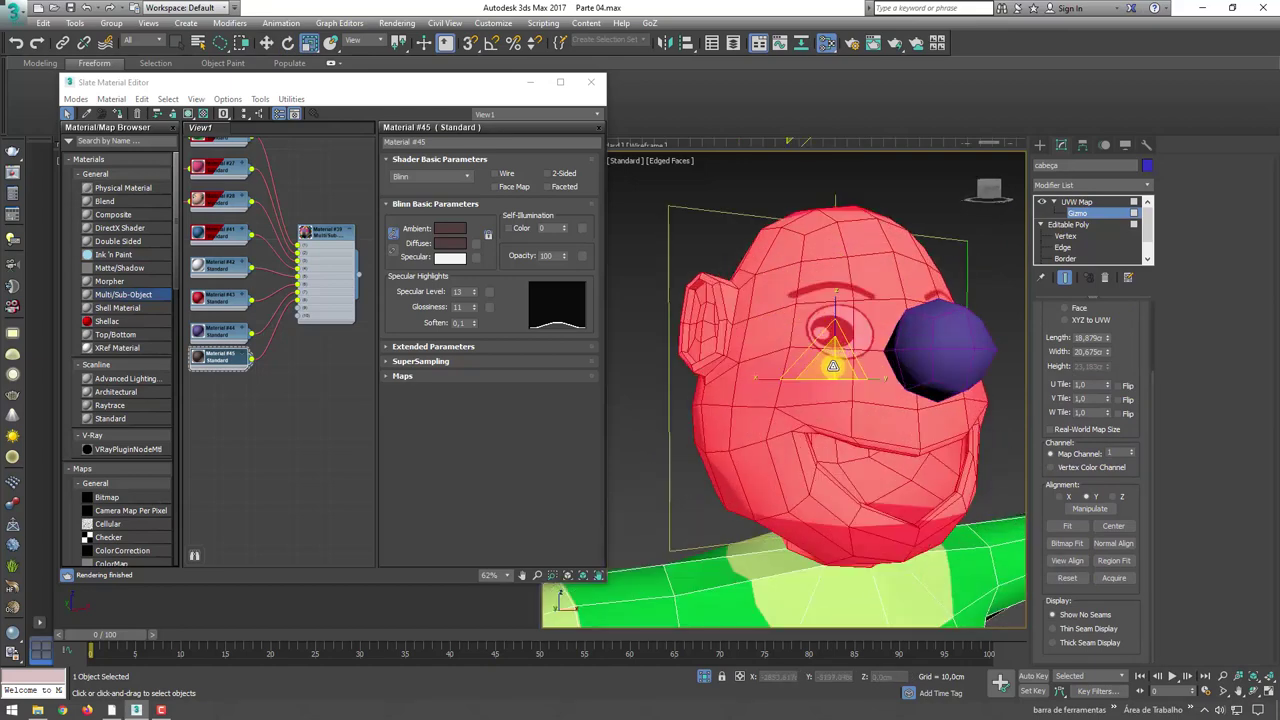
drag(833, 366, 815, 372)
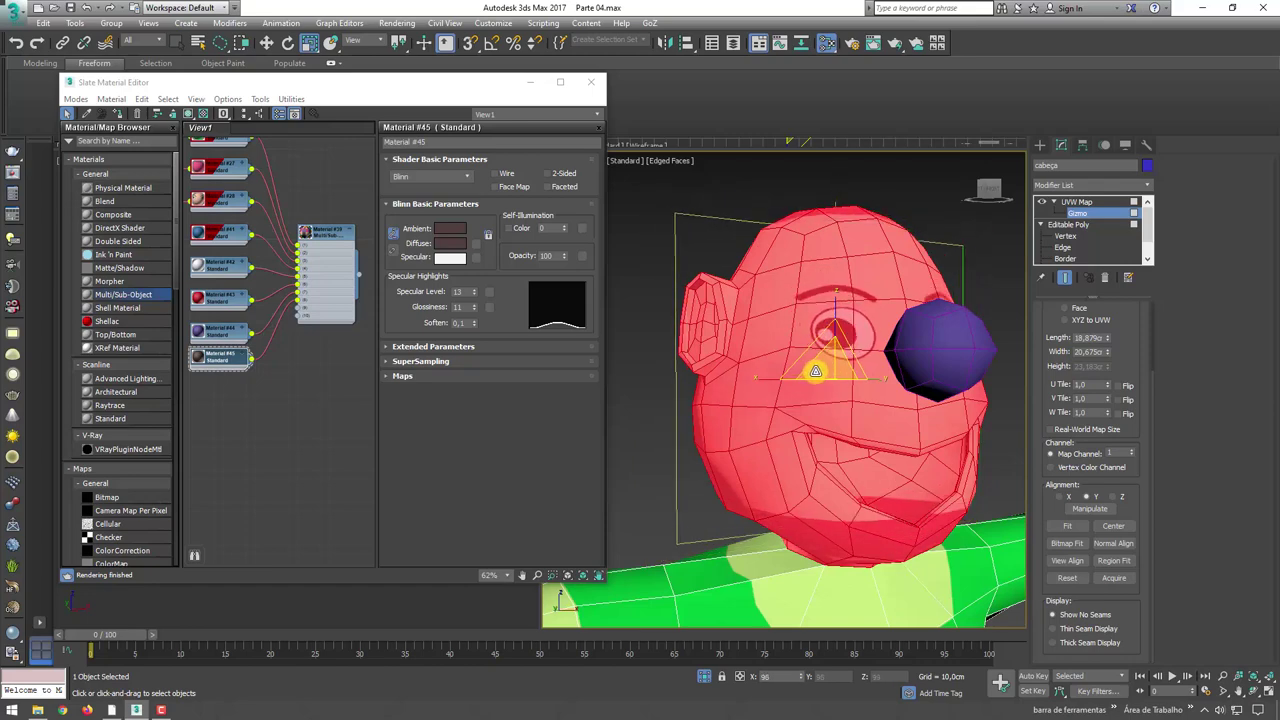
mouse_move(815, 372)
alt+middle_down()
mouse_move(835, 377)
mouse_move(830, 298)
alt+middle_up()
key(w)
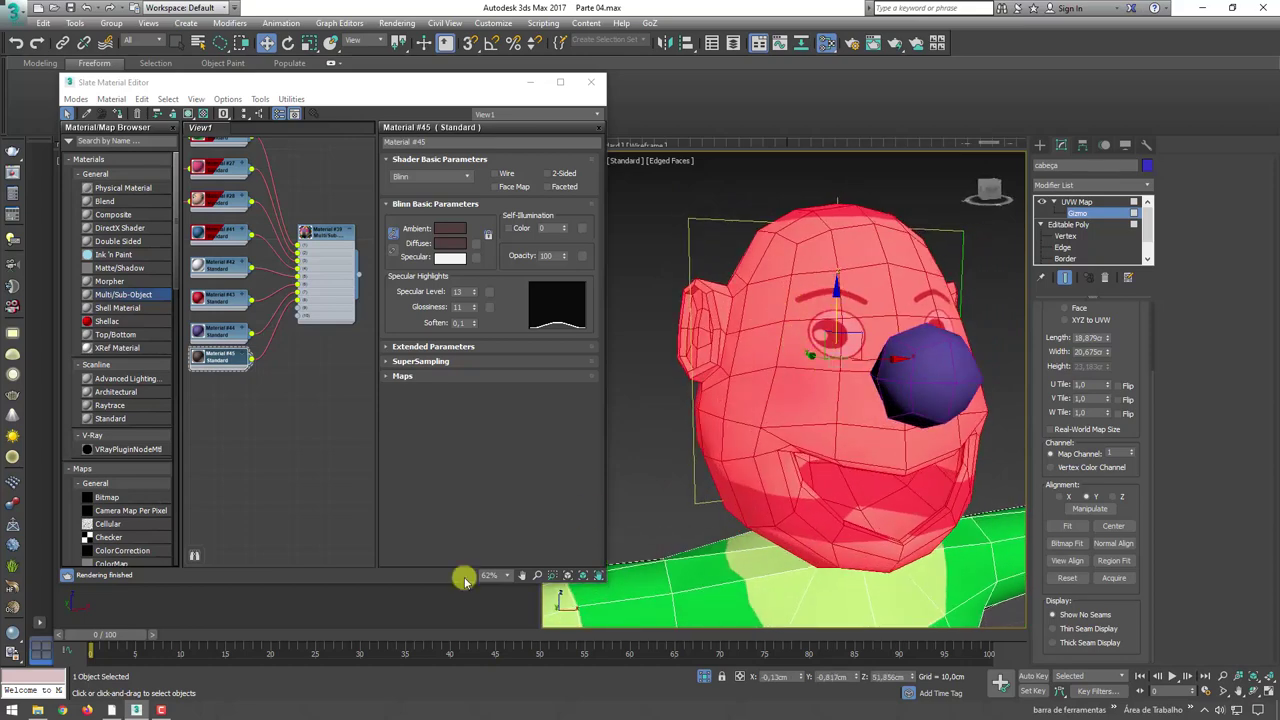
- In Photoshop, delete the 'face' group while keeping its layers
click(112, 708)
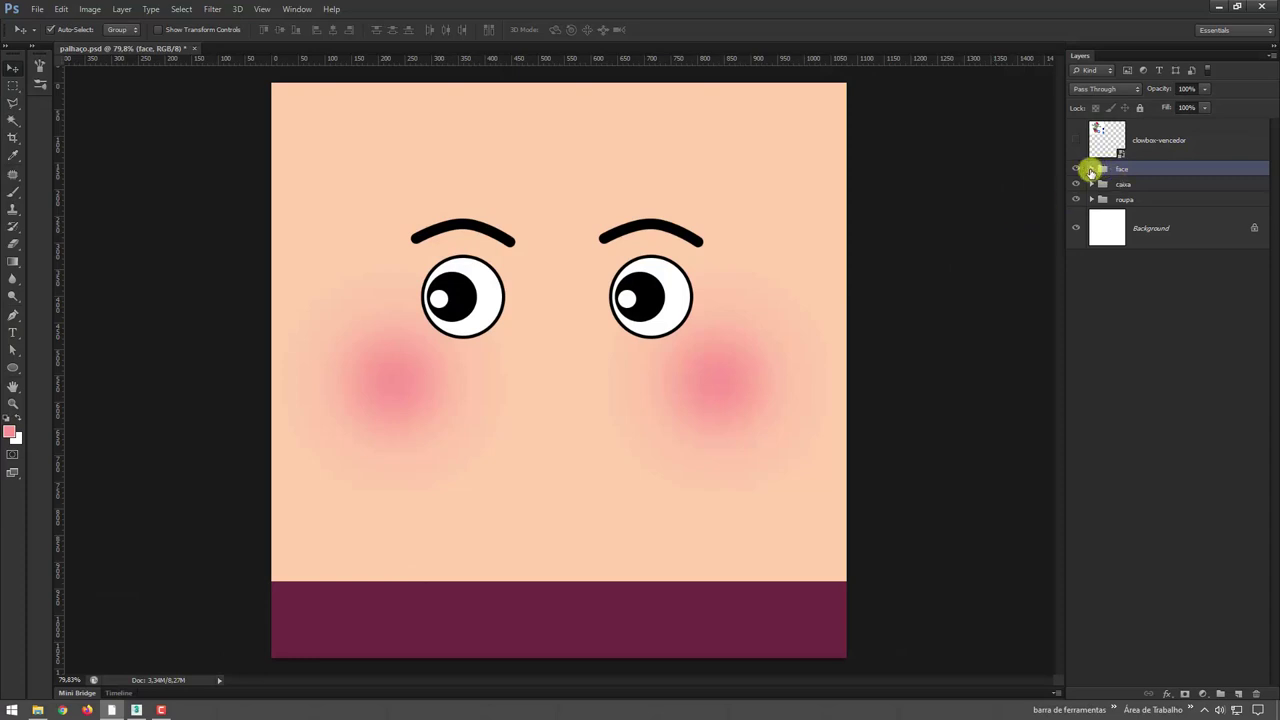
click(1255, 690)
click(652, 269)
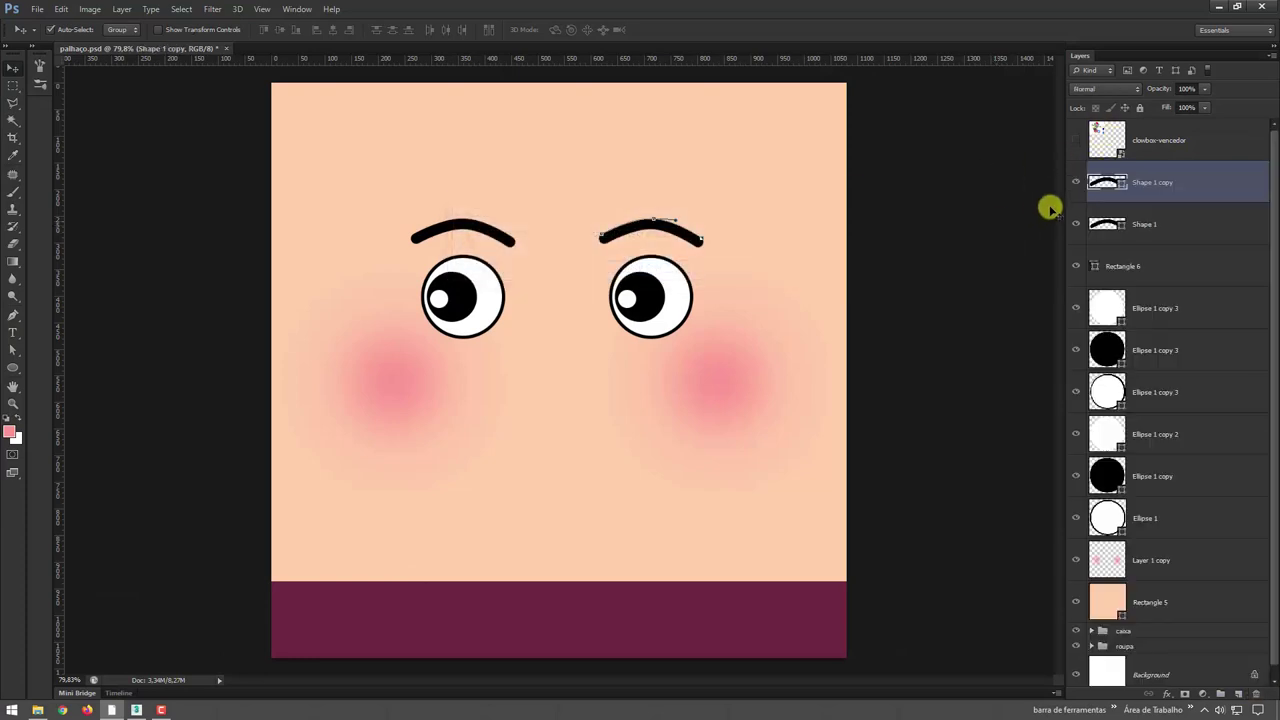
- Group each eye with its eyebrow, making Group 1 and Group 2
click(985, 242)
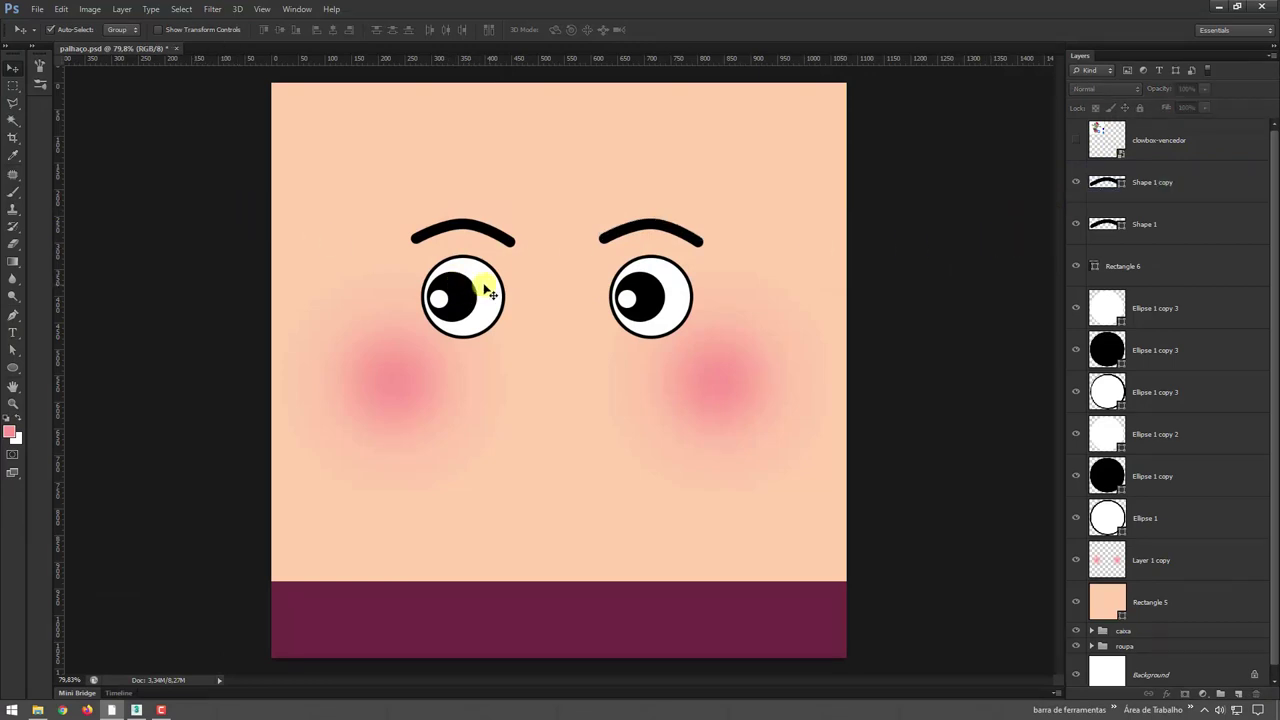
click(466, 292)
click(1173, 515)
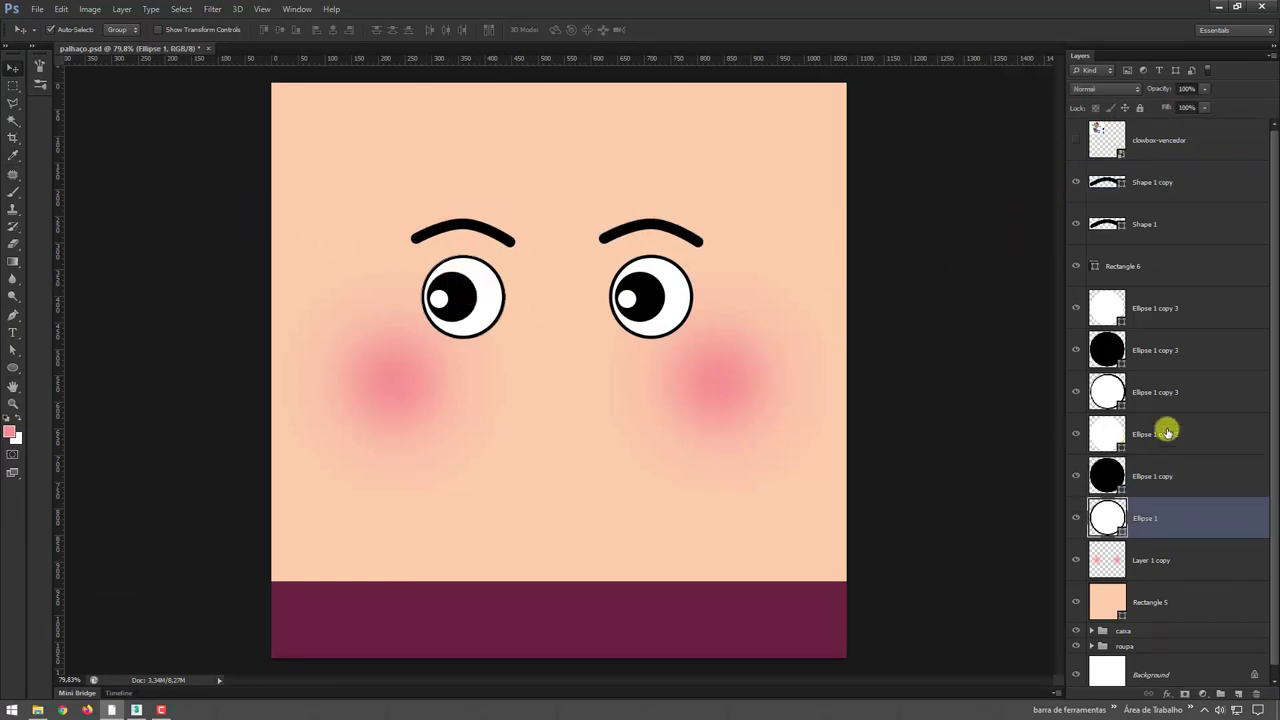
shift+click(1167, 432)
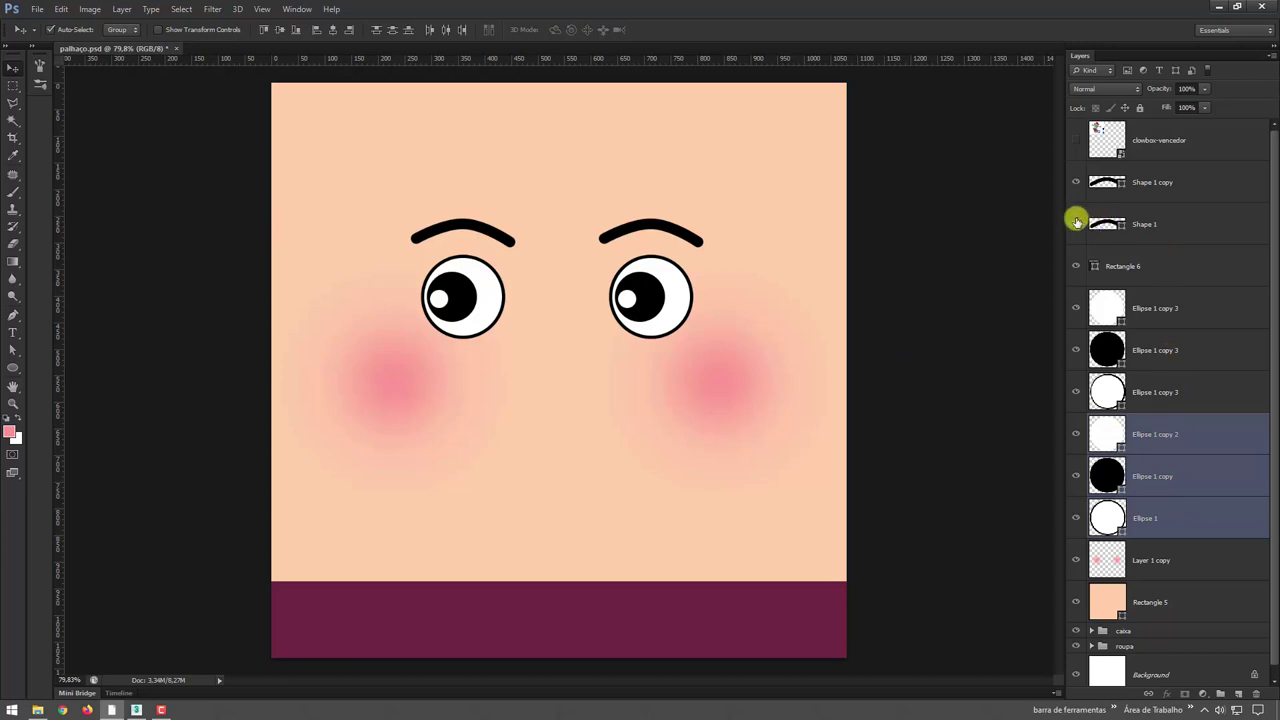
ctrl+click(1189, 230)
key(ctrl+g)
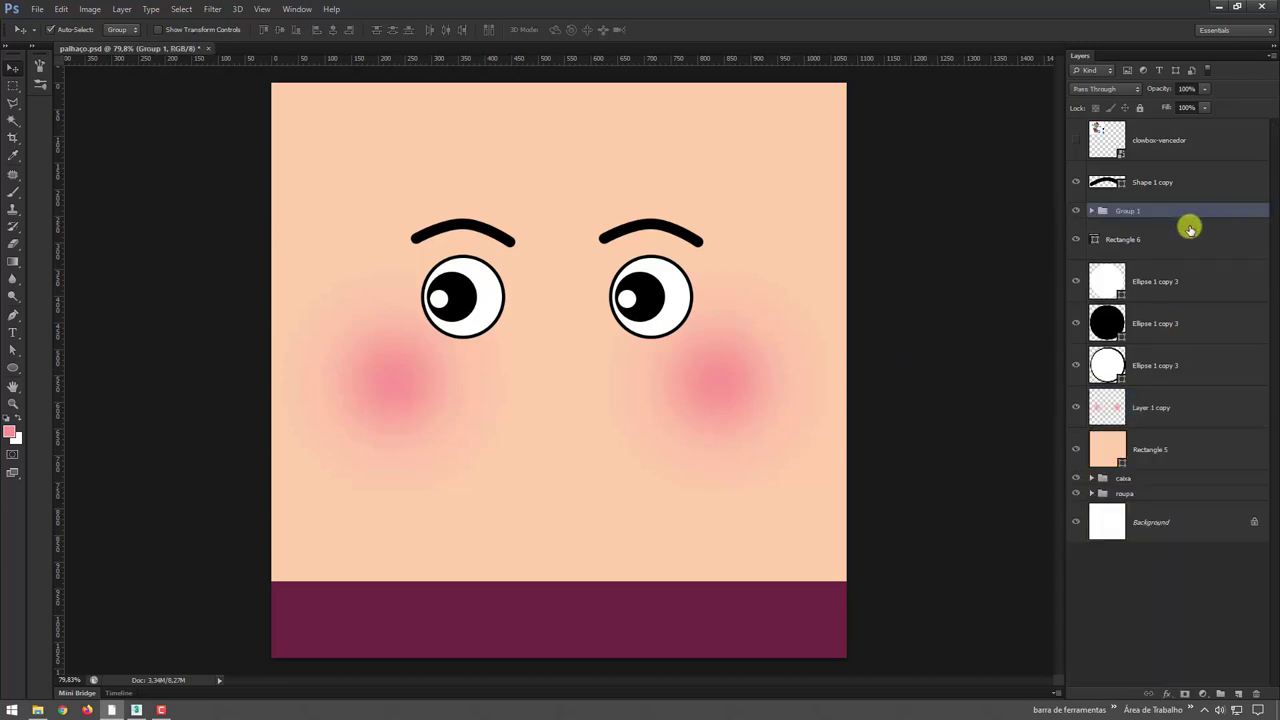
click(1075, 211)
click(1075, 211)
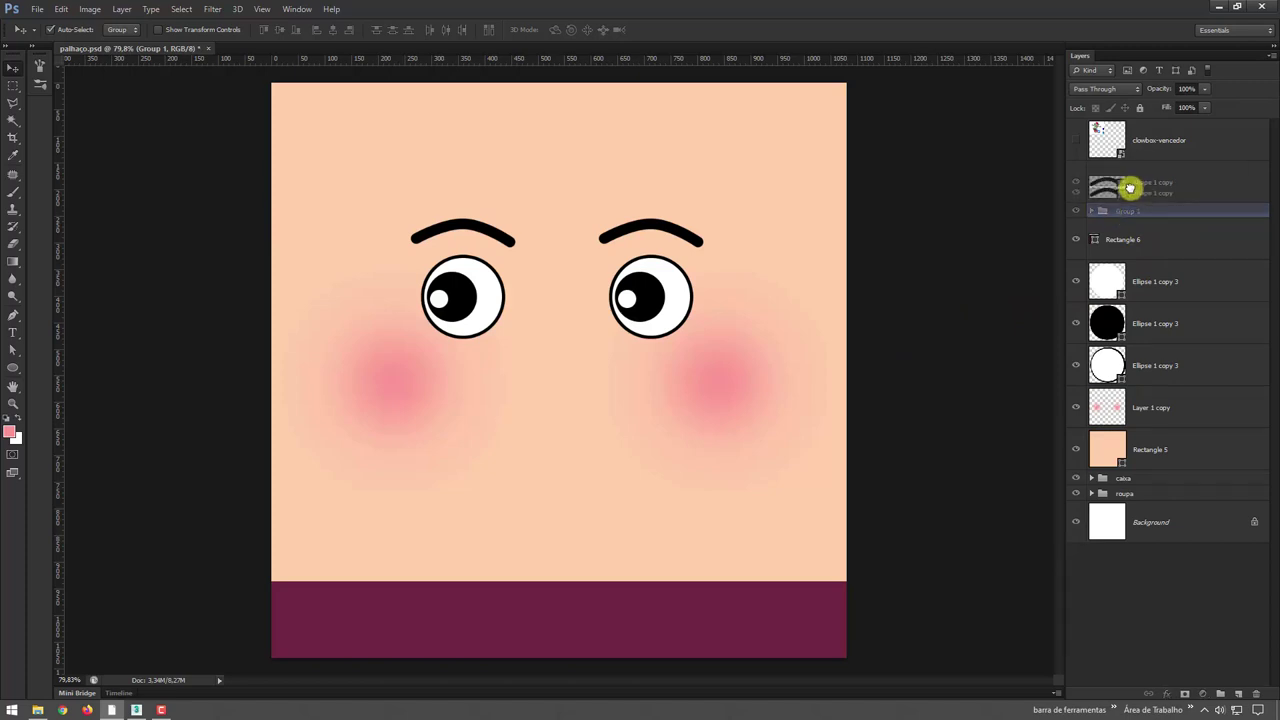
drag(1120, 185, 1172, 288)
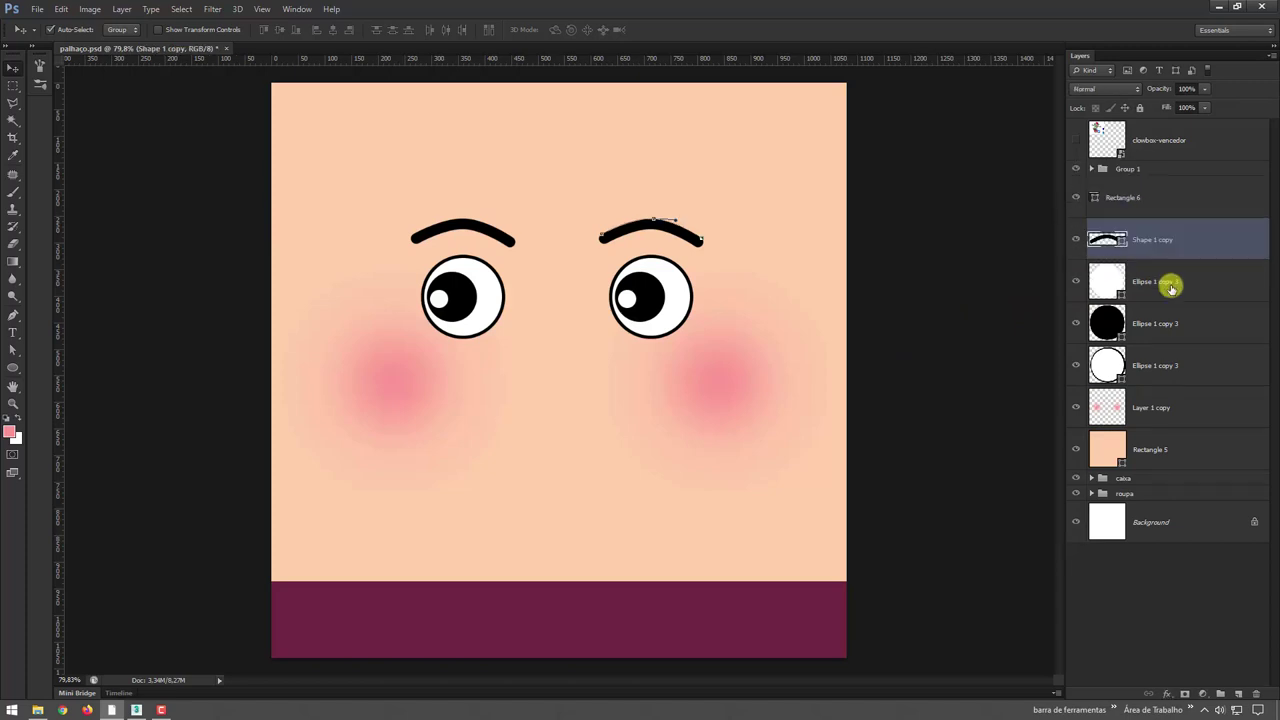
shift+click(1176, 365)
key(ctrl+g)
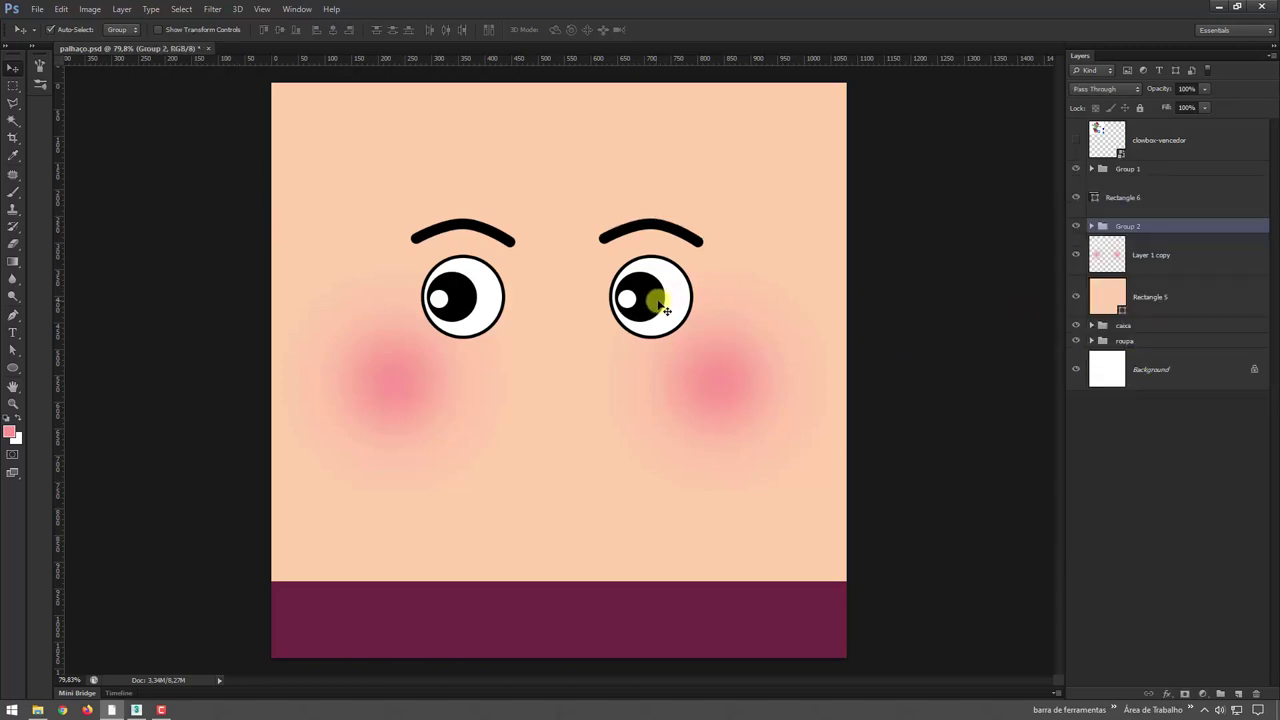
- Move the right eye further right and the left eye further left
drag(665, 310, 717, 310)
drag(475, 313, 449, 313)
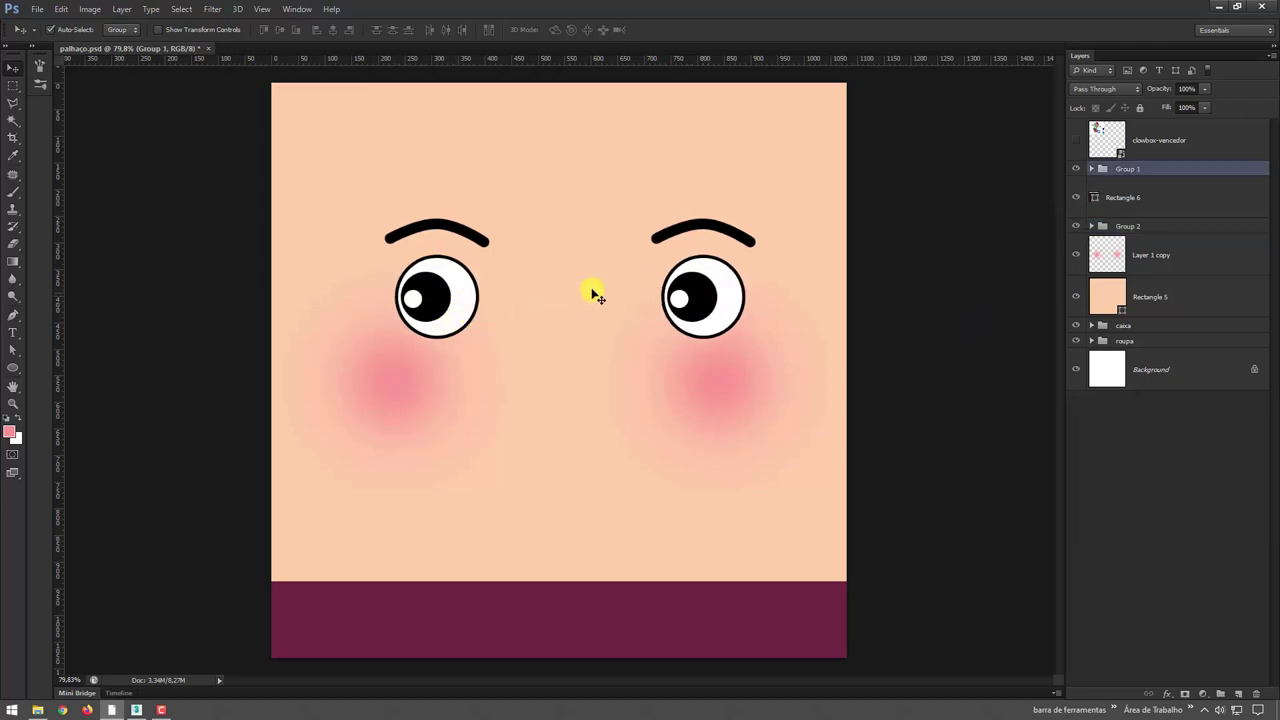
key(ctrl+t)
key(Return)
drag(1129, 170, 1145, 212)
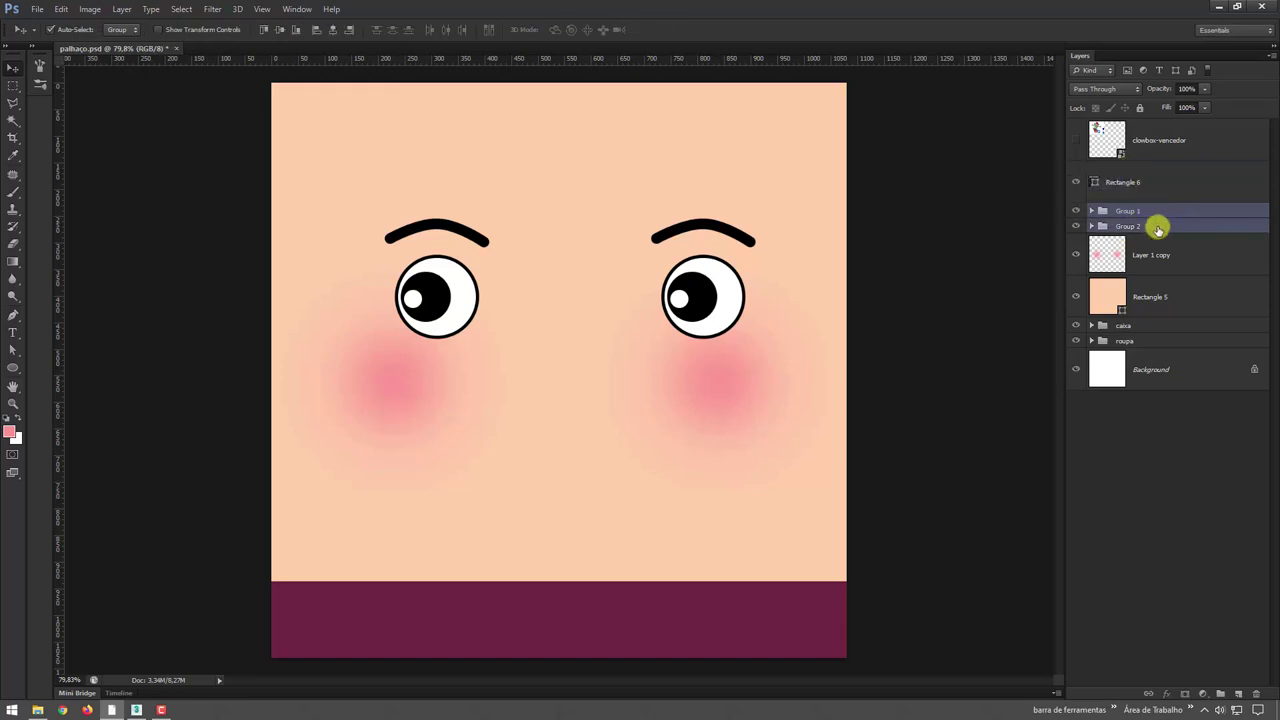
- Scale both eye groups to about 61% and shift the cheek blushes up and right
shift+click(1160, 226)
key(ctrl+t)
alt+drag(755, 219, 679, 256)
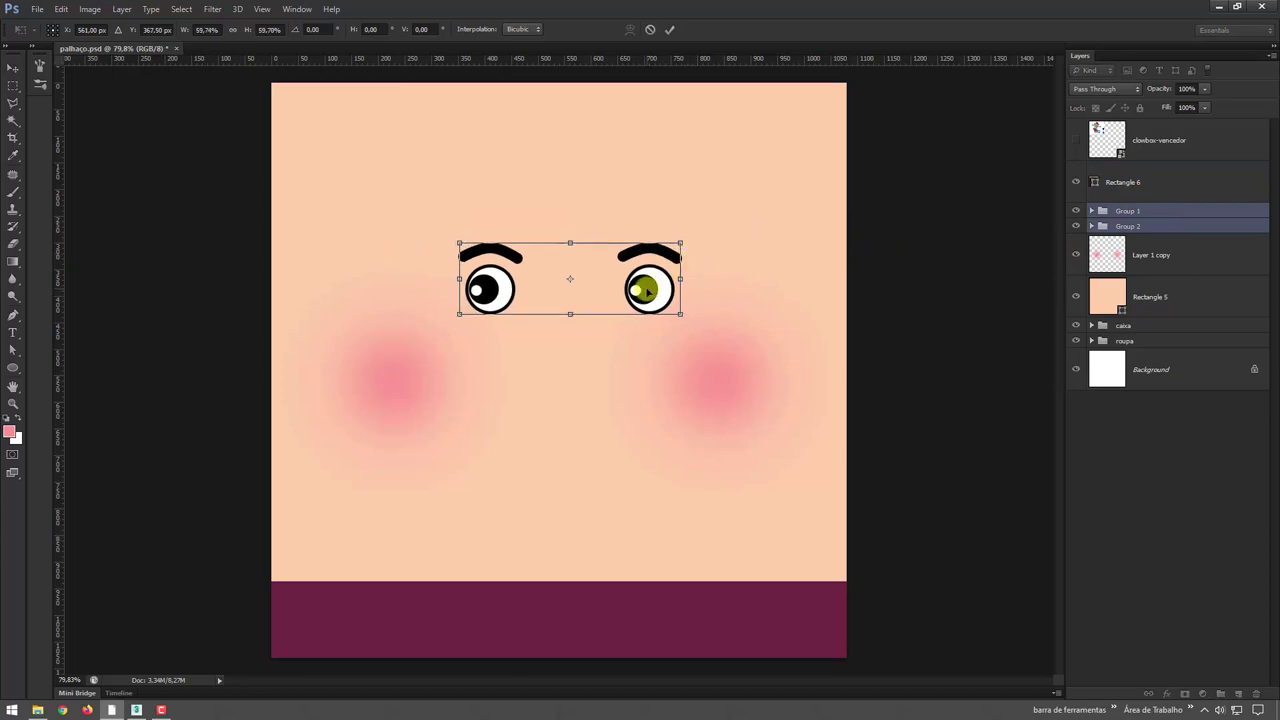
key(Return)
drag(390, 377, 421, 368)
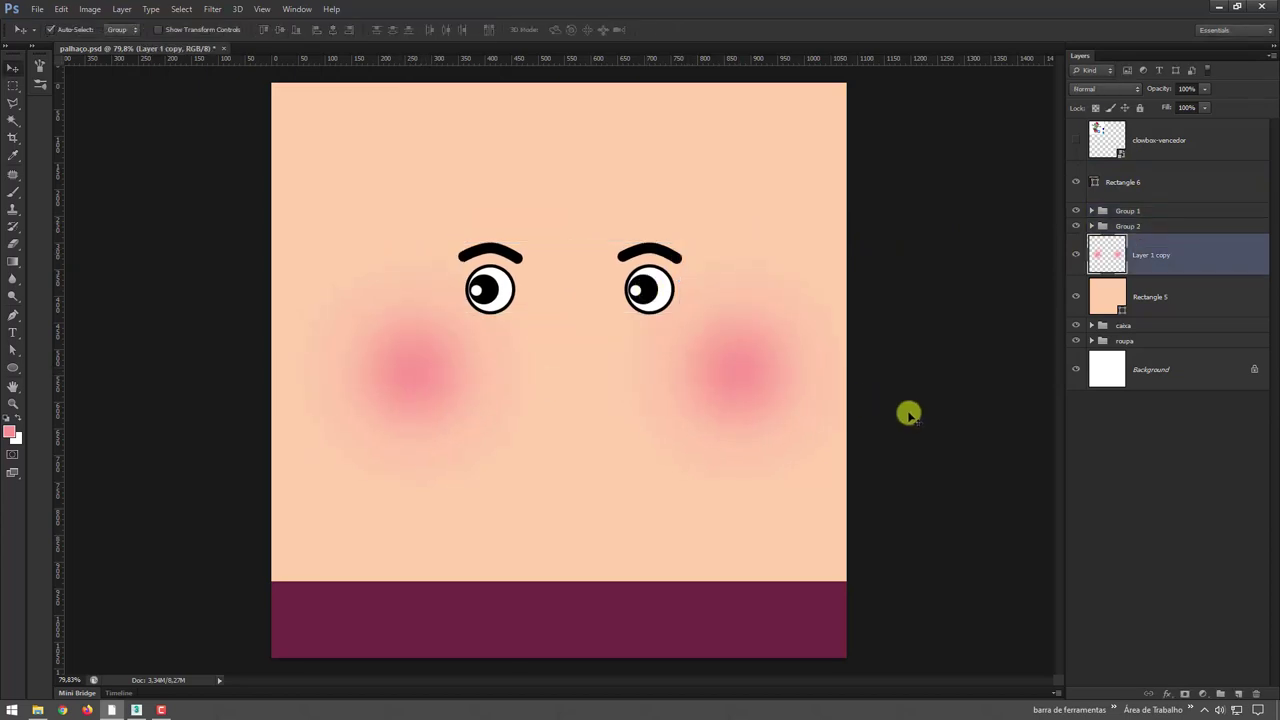
- Save the face as JPEG over rosto.jpg, then return to 3ds Max
key(ctrl+shift+s)
click(603, 361)
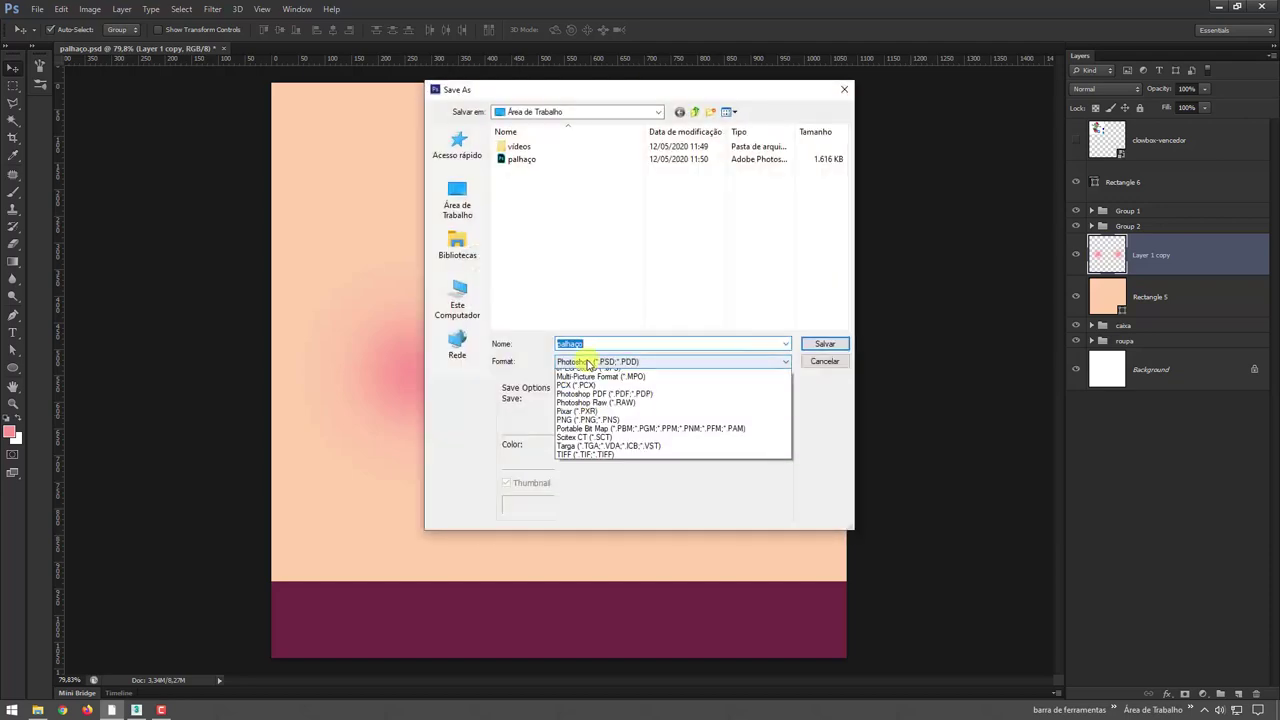
click(580, 452)
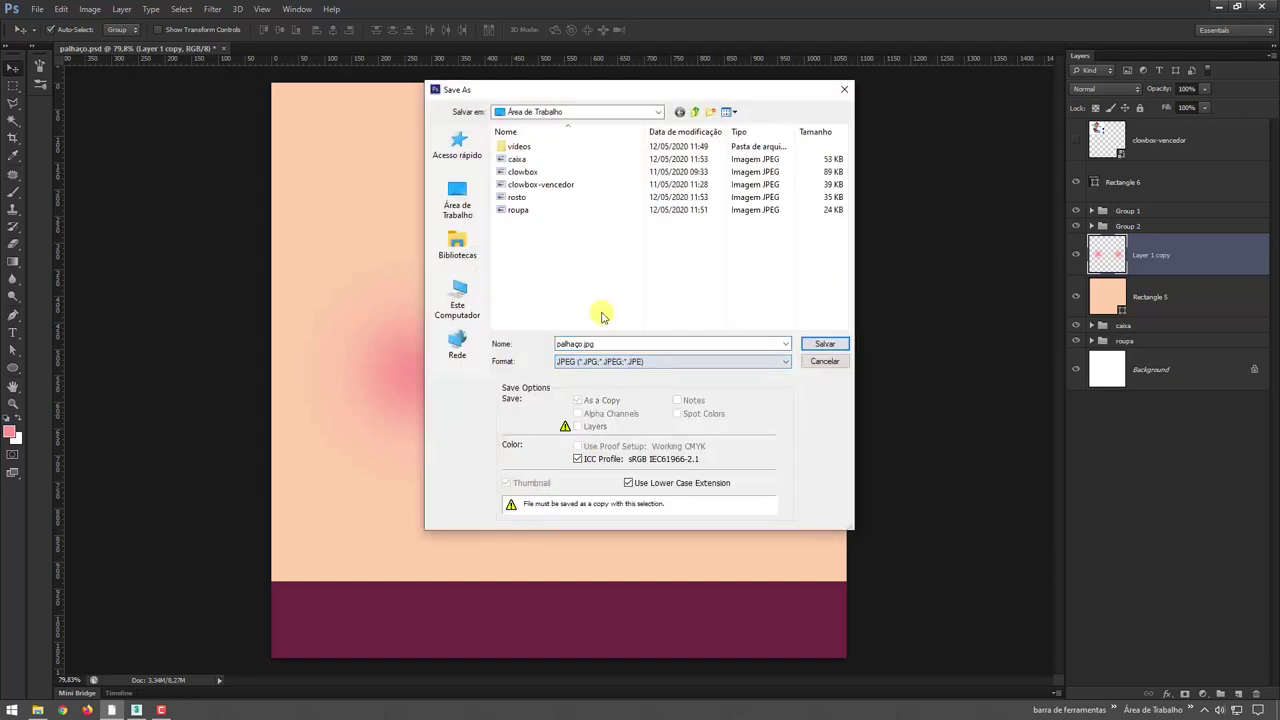
click(524, 211)
key(Return)
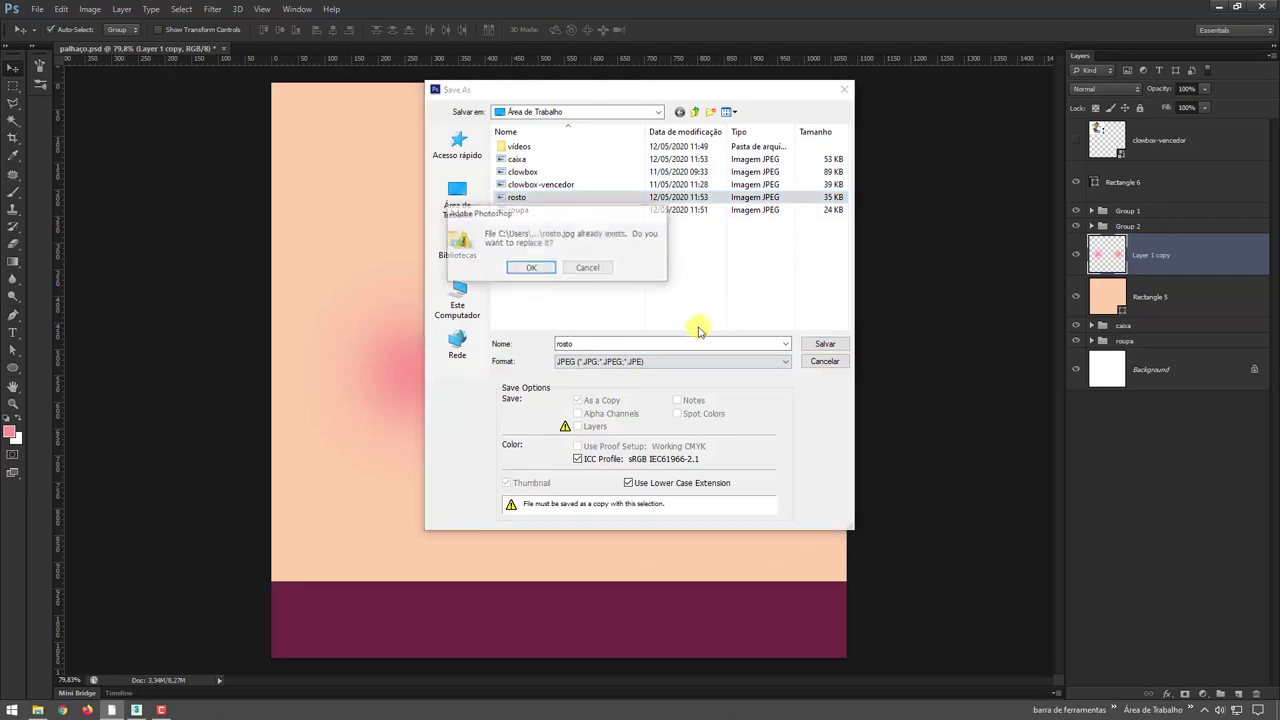
key(Return)
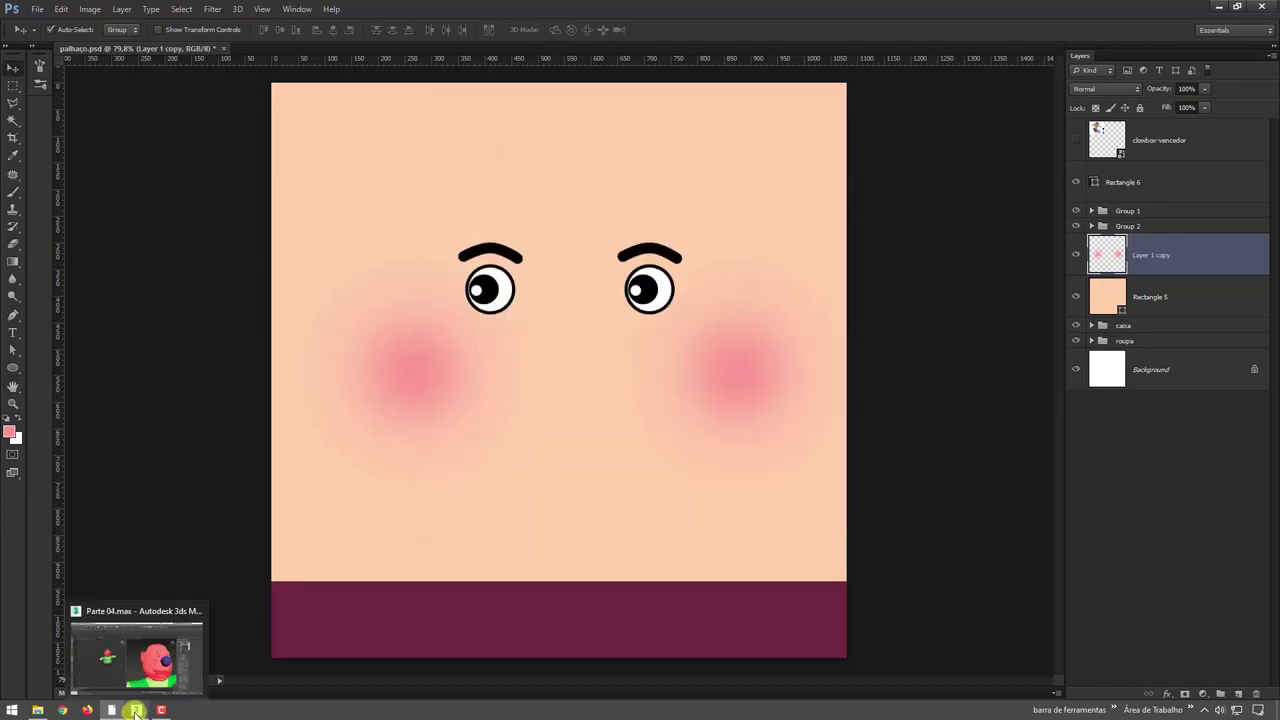
click(135, 709)
mouse_move(867, 440)
alt+middle_down()
mouse_move(780, 503)
mouse_move(806, 414)
mouse_move(791, 409)
mouse_move(826, 327)
alt+middle_up()
- Scale and move the head's UVW Map gizmo to centre the eyes above the nose, then minimize the material editor
key(r)
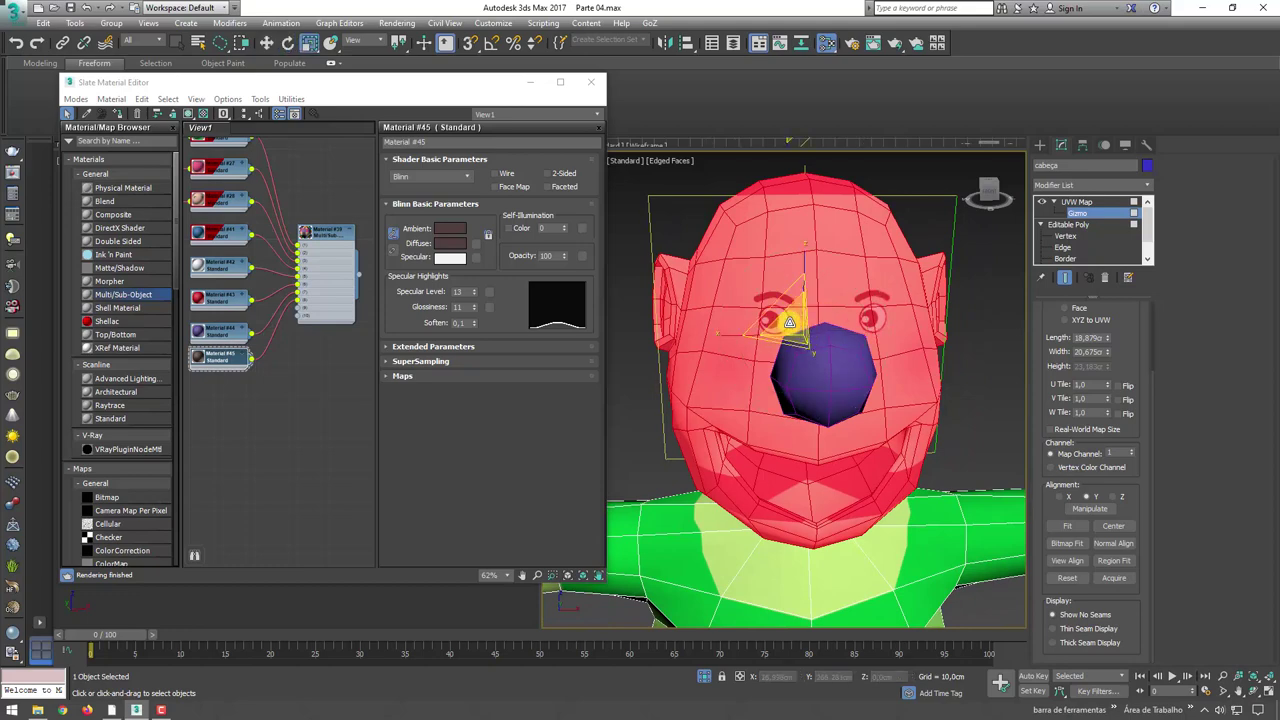
drag(789, 322, 787, 366)
key(w)
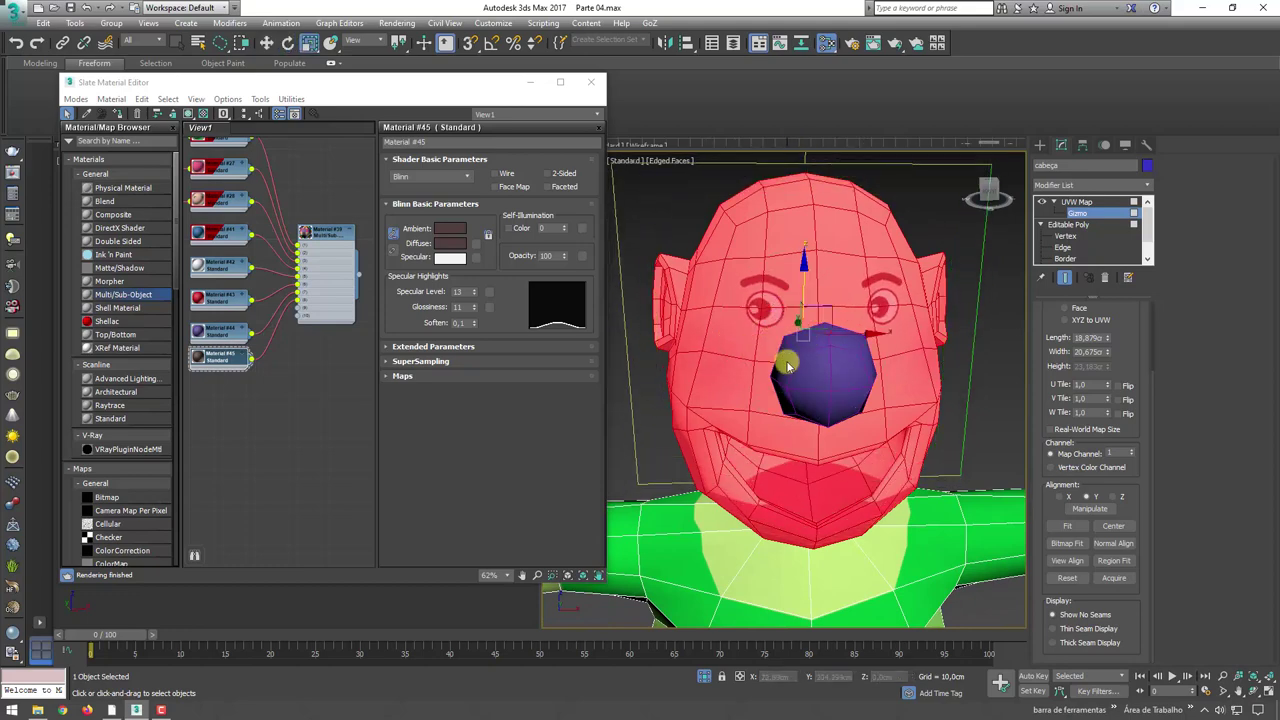
alt+middle_drag(788, 366, 809, 323)
drag(828, 306, 818, 335)
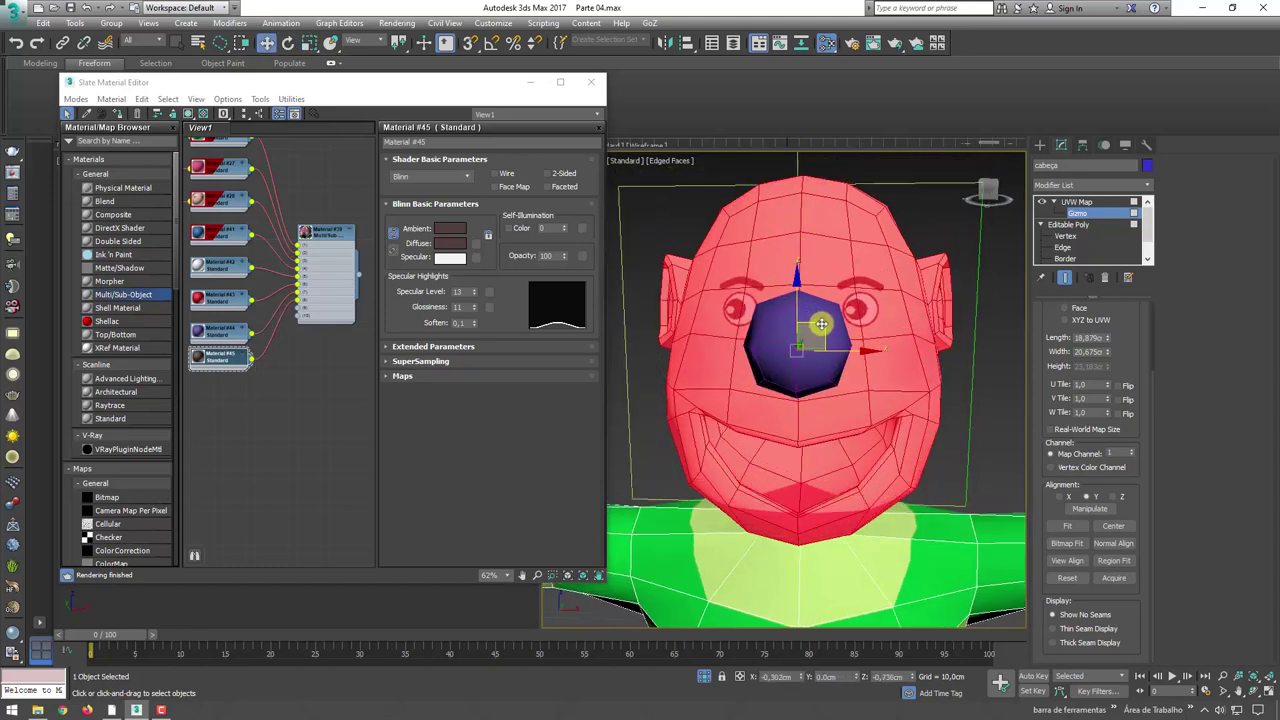
mouse_move(818, 335)
alt+middle_down()
mouse_move(770, 602)
mouse_move(856, 318)
mouse_move(870, 360)
alt+middle_up()
click(530, 82)
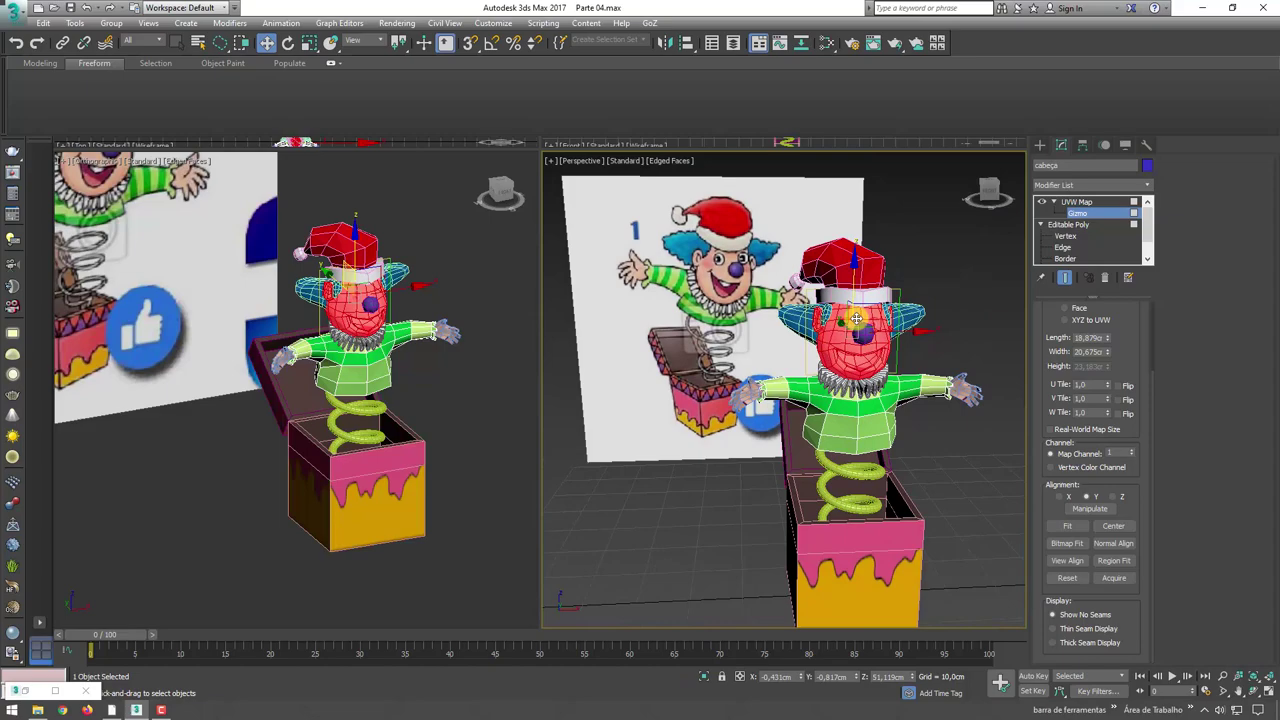
scroll(856, 318, up, 5)
scroll(856, 318, up, 3)
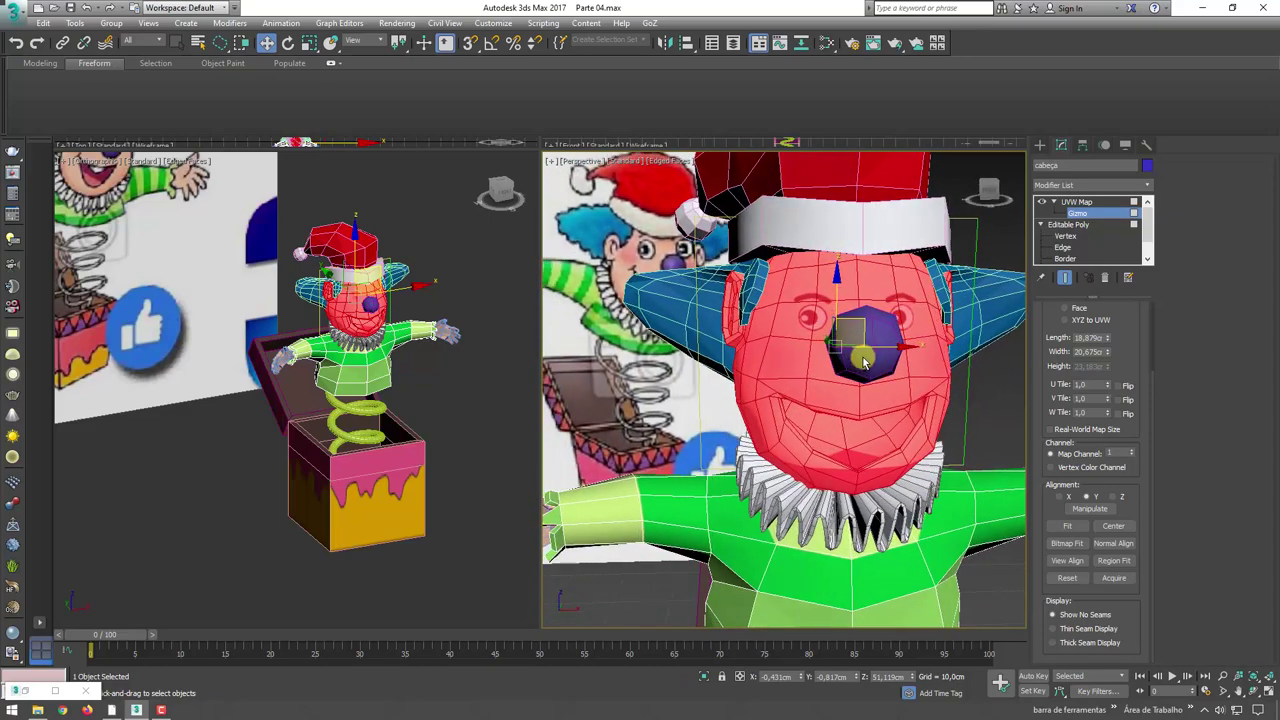
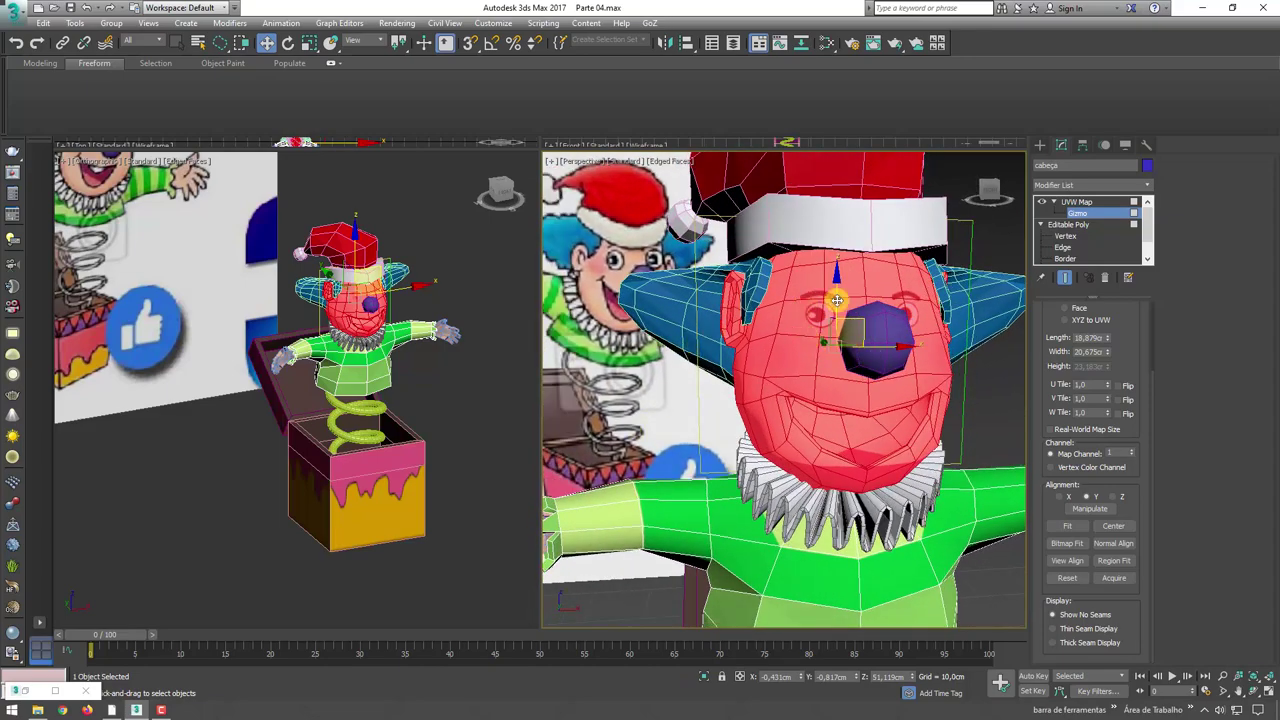
- Enlarge the left eye group to about 164% and nudge it upward
click(111, 710)
click(505, 290)
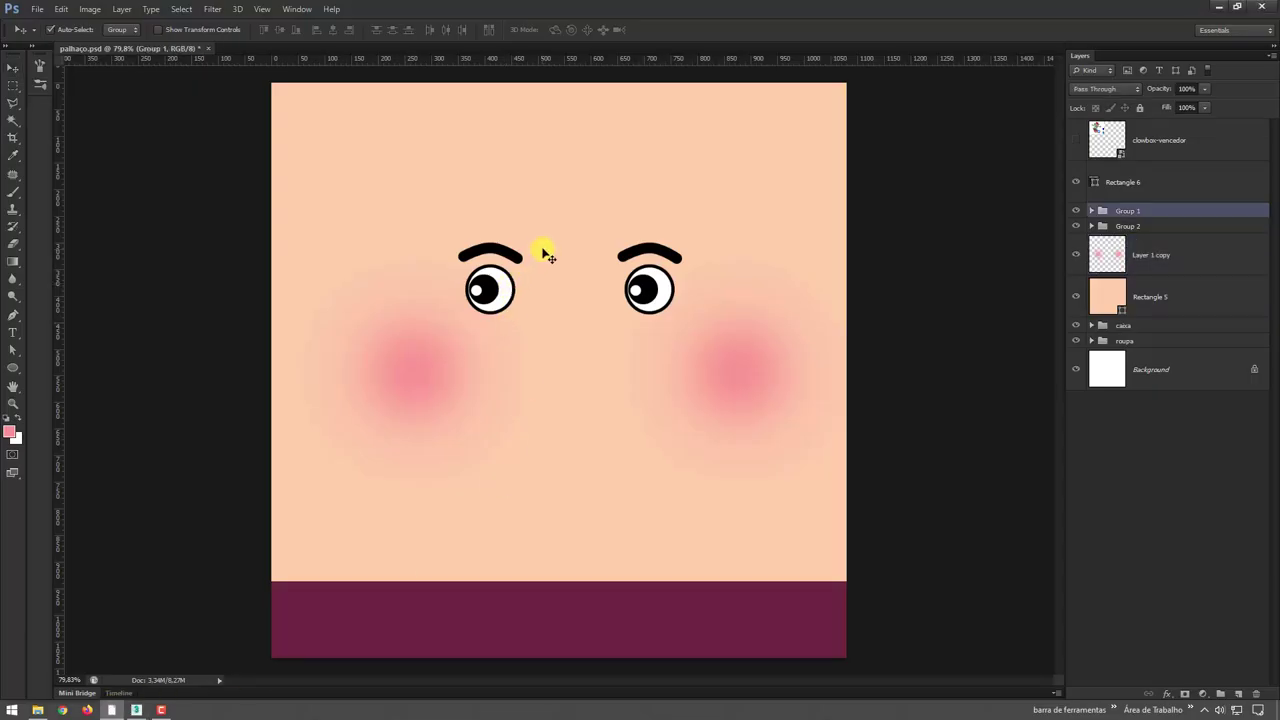
key(ctrl+t)
drag(521, 245, 545, 222)
drag(509, 309, 510, 290)
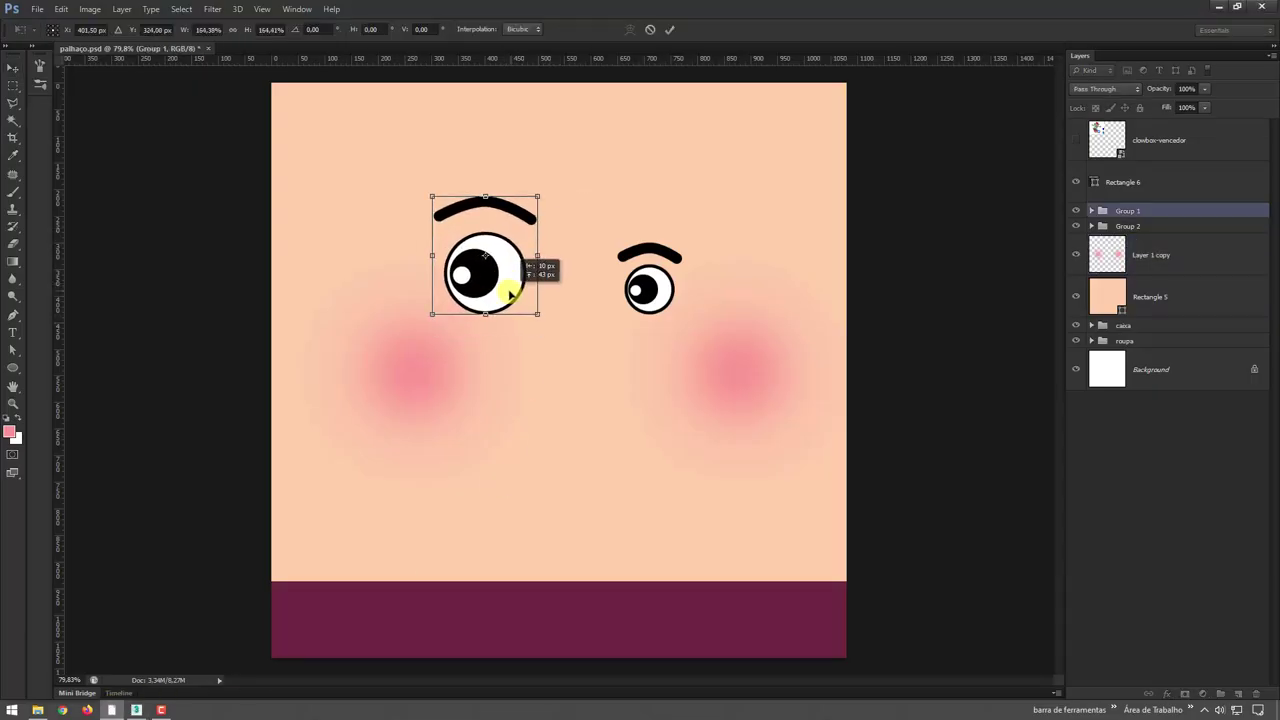
key(Return)
- Enlarge the right eye group to about 172% and align it with the left eye
click(646, 297)
key(ctrl+t)
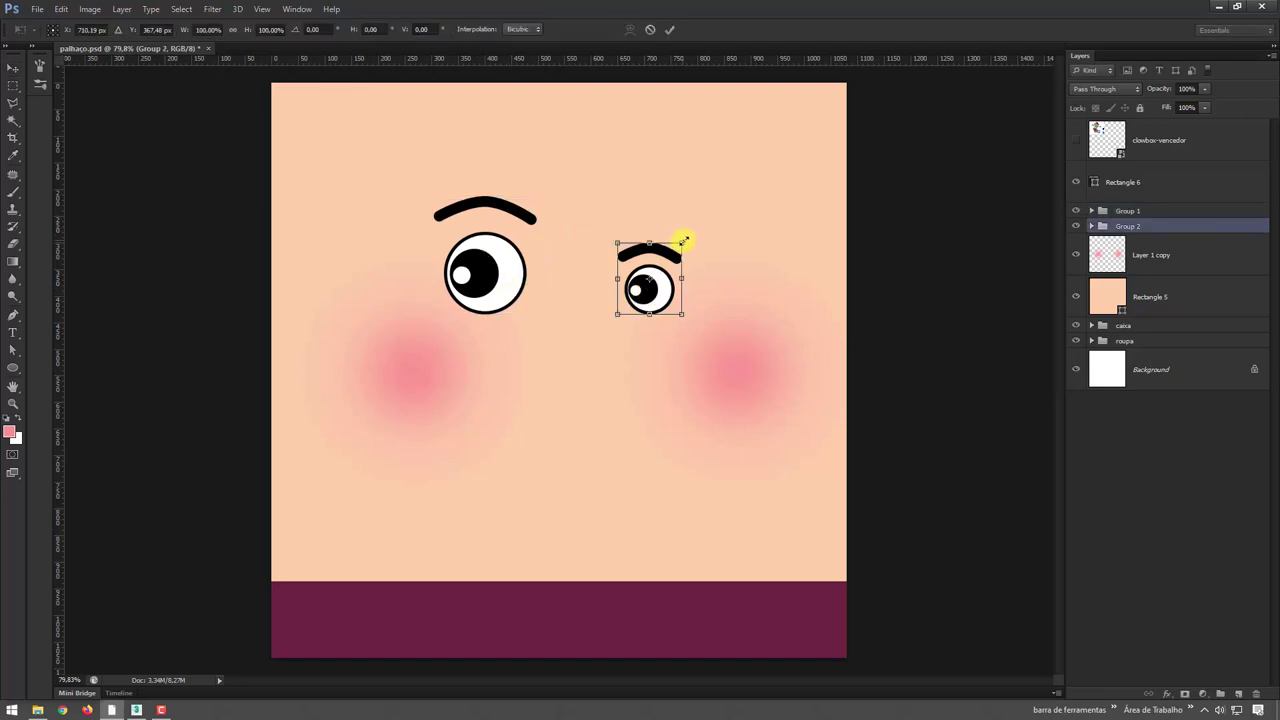
drag(684, 244, 716, 220)
drag(694, 277, 691, 271)
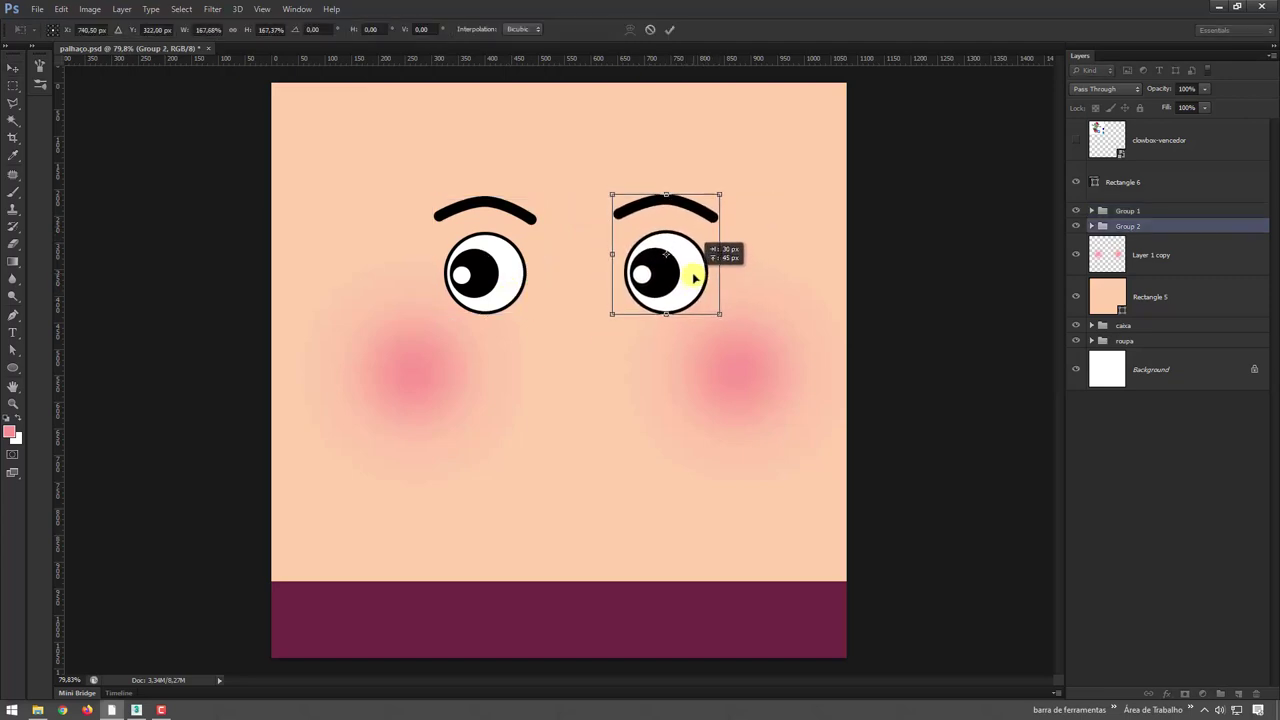
drag(723, 197, 723, 192)
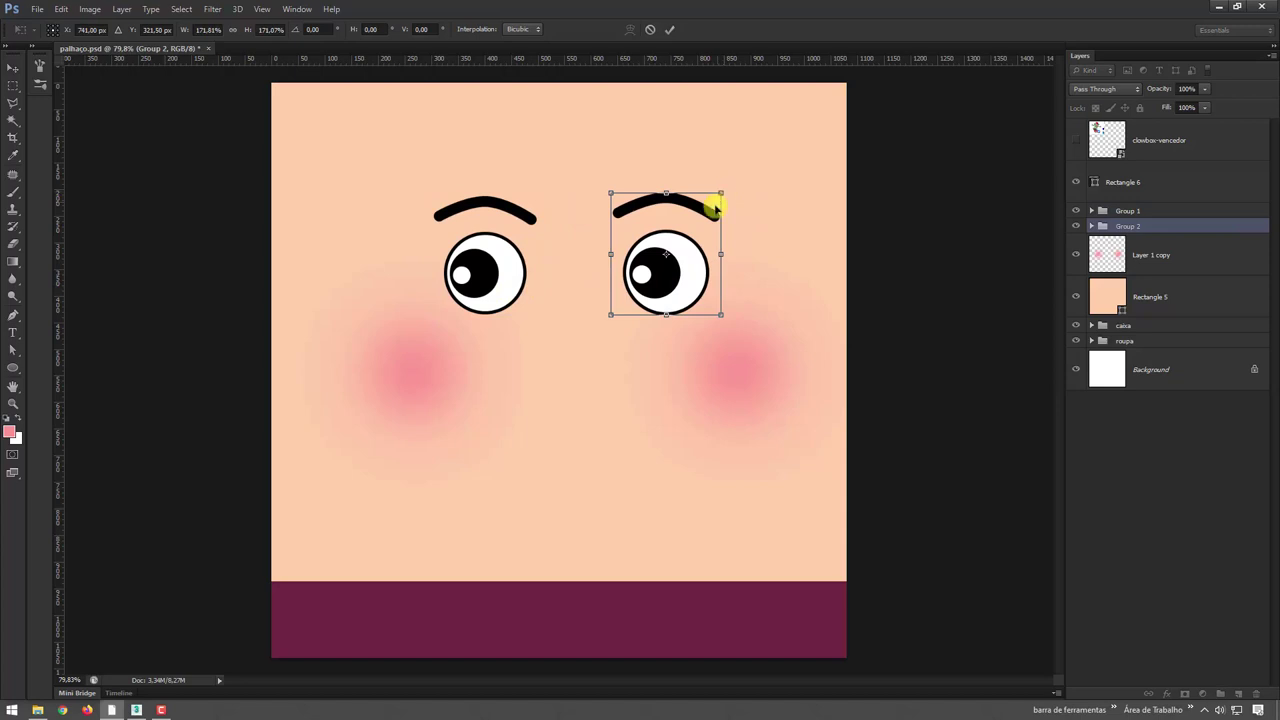
key(Return)
- Save the face texture as a JPEG over the existing rosto file
key(ctrl+shift+s)
click(606, 361)
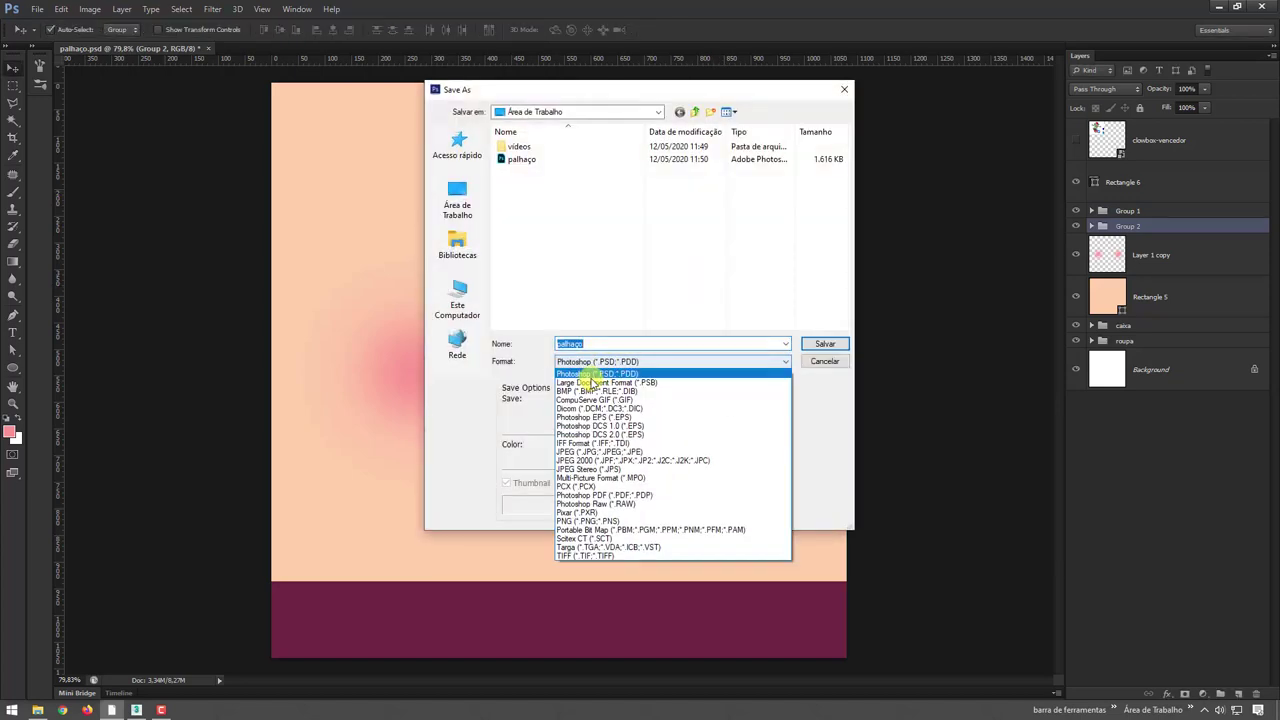
click(578, 452)
click(577, 211)
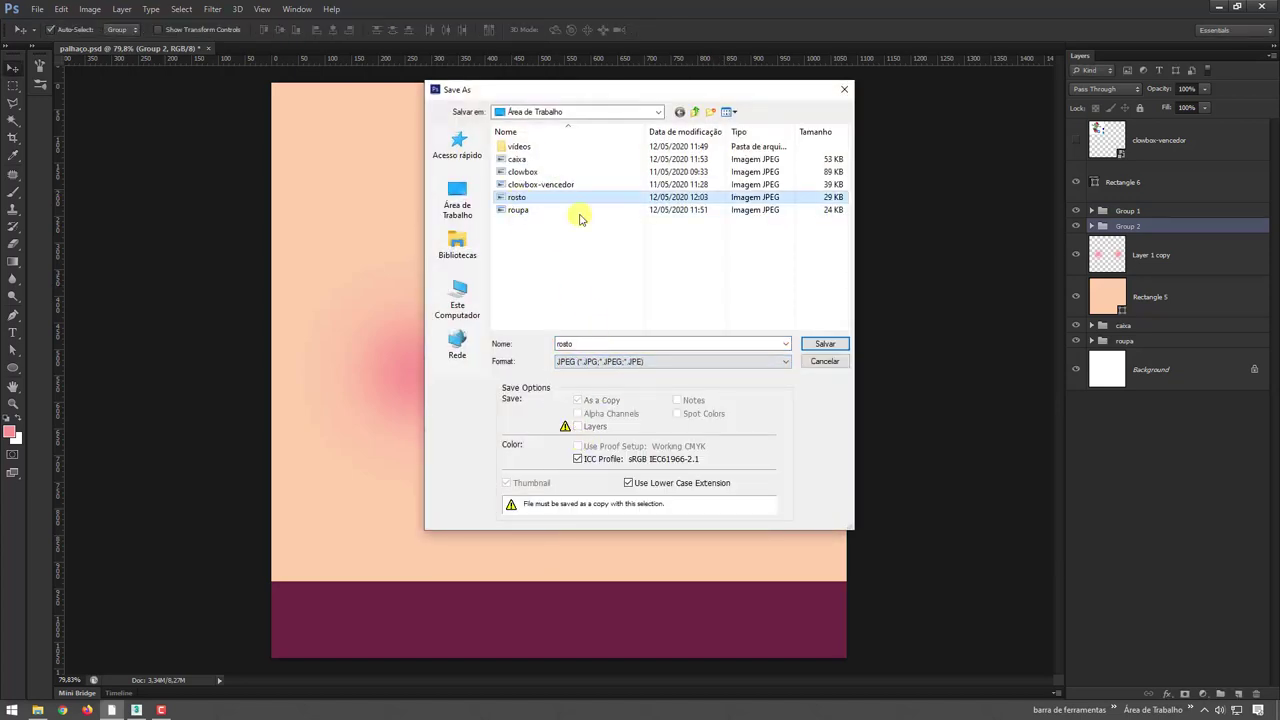
key(Return)
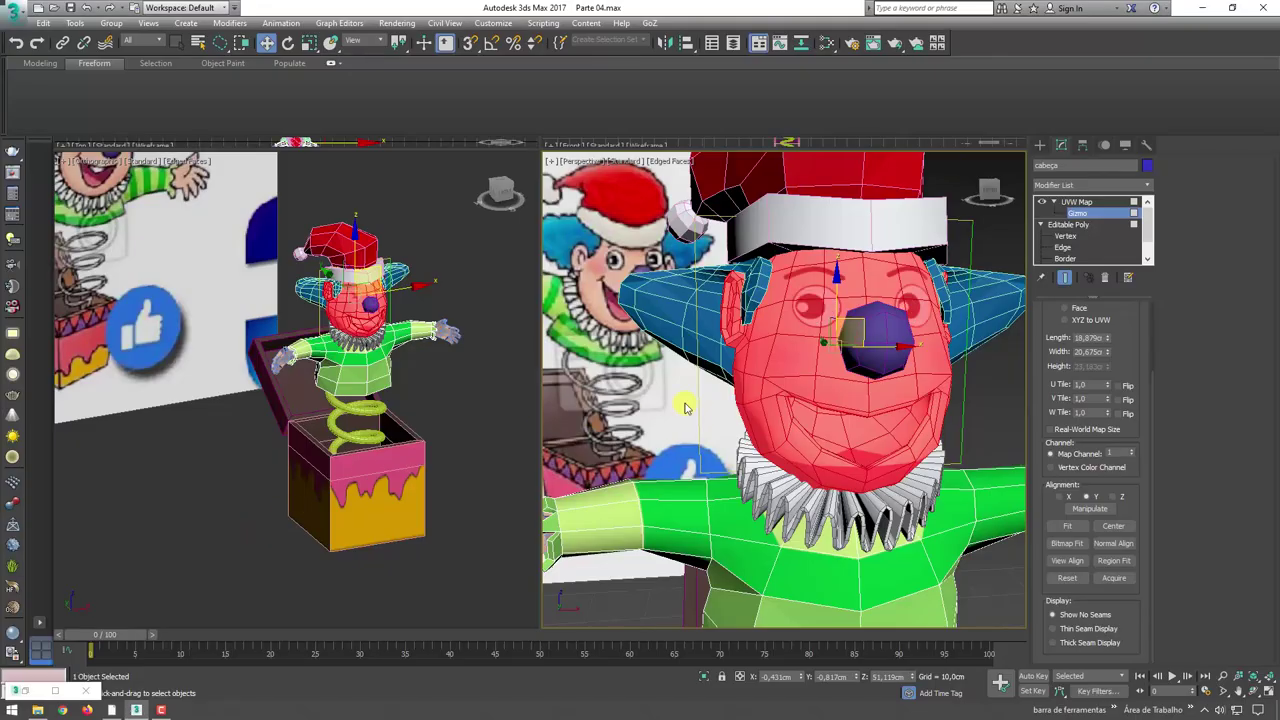
mouse_move(686, 407)
alt+middle_down()
mouse_move(768, 450)
mouse_move(855, 355)
alt+middle_up()
- Orbit to a straight-on view of the clown head and isolate it with Alt+Q
key(e)
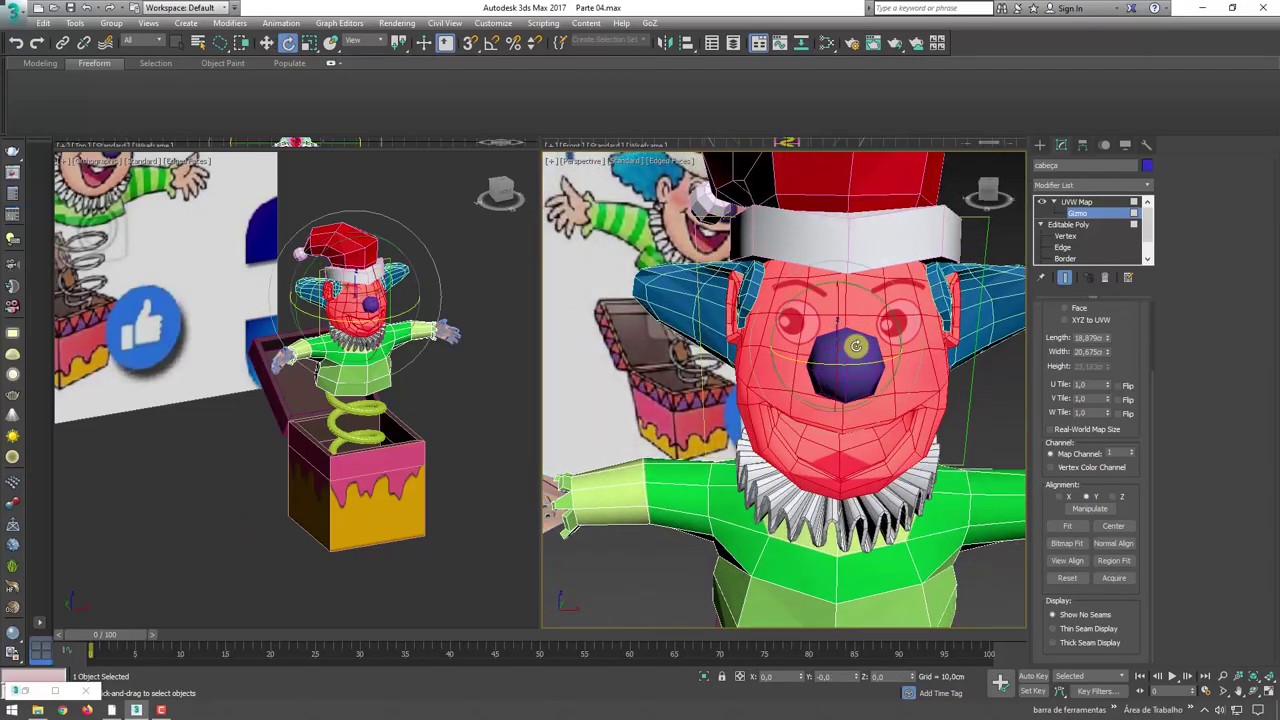
key(r)
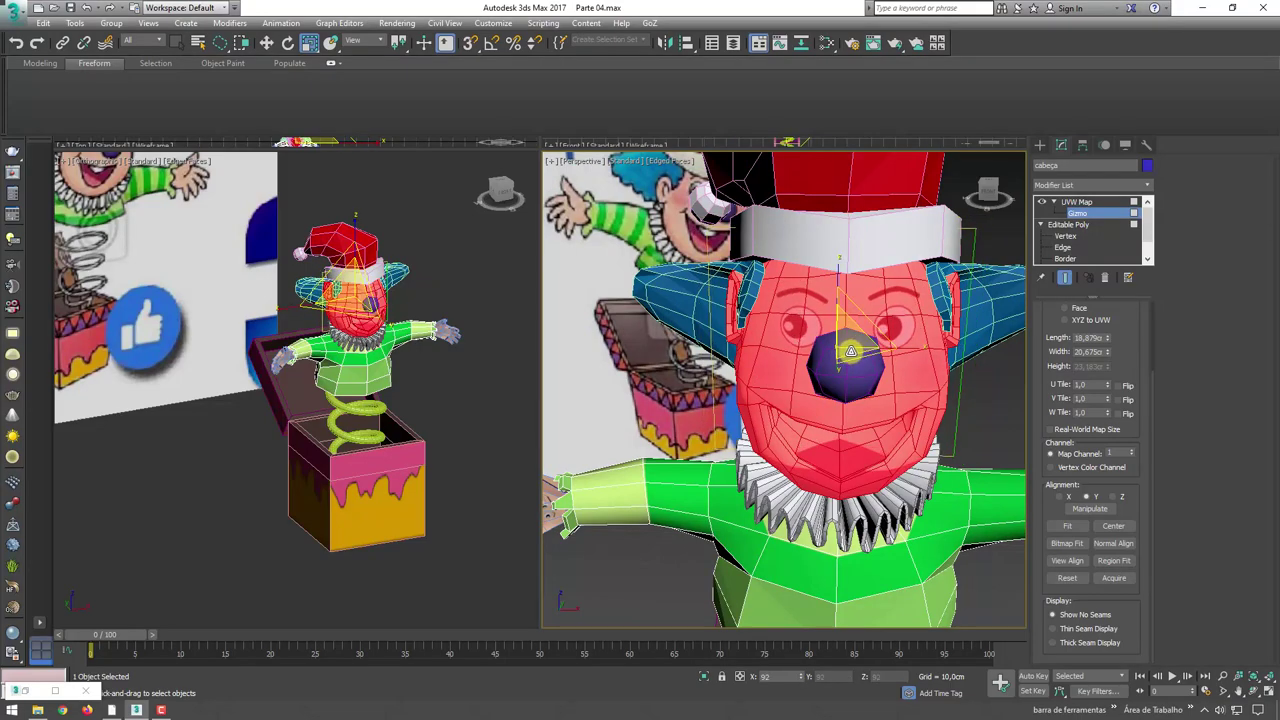
mouse_move(865, 390)
alt+middle_down()
mouse_move(918, 398)
mouse_move(870, 375)
mouse_move(802, 388)
mouse_move(955, 378)
mouse_move(868, 390)
alt+middle_up()
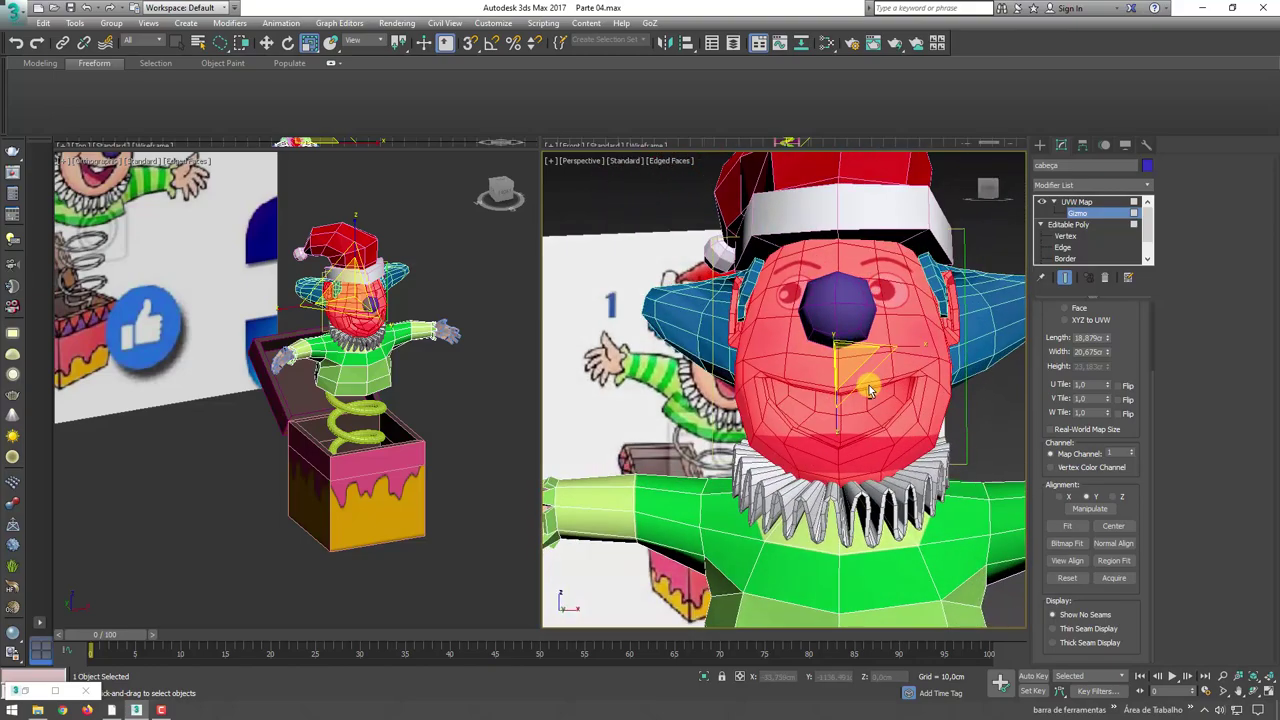
alt+middle_drag(886, 462, 718, 388)
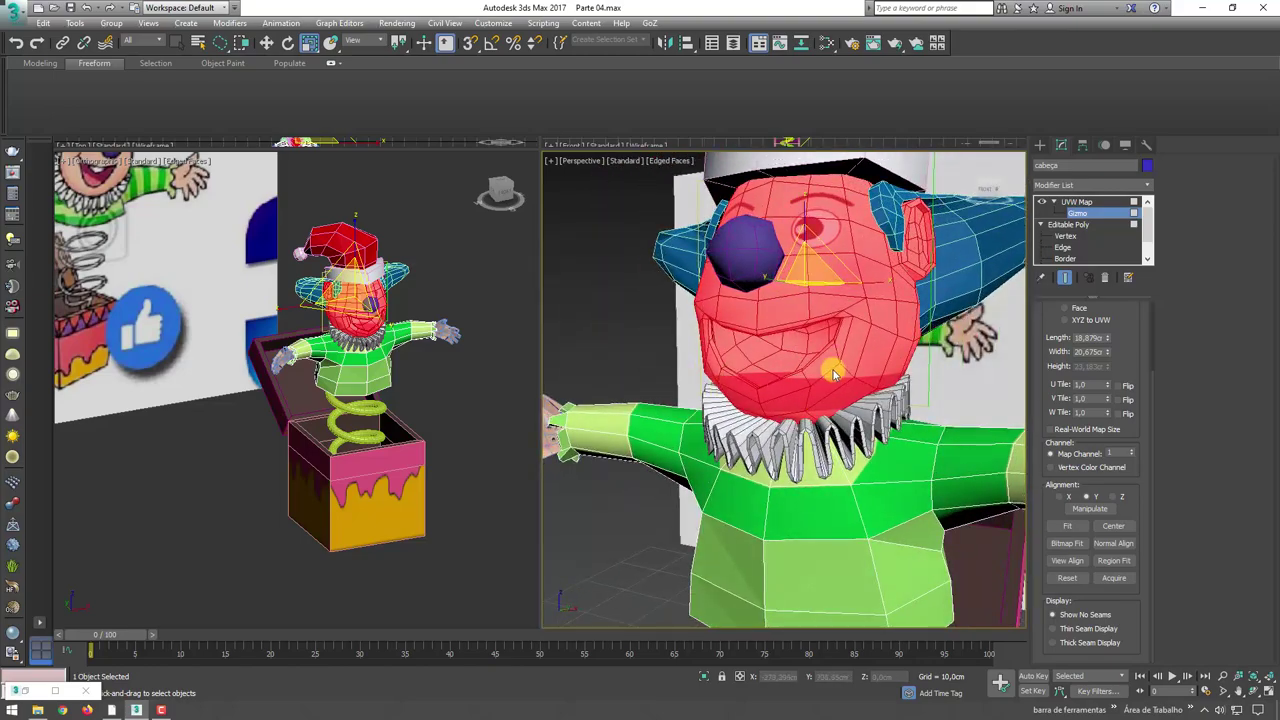
mouse_move(835, 373)
alt+middle_down()
mouse_move(780, 395)
mouse_move(821, 418)
mouse_move(843, 232)
alt+middle_up()
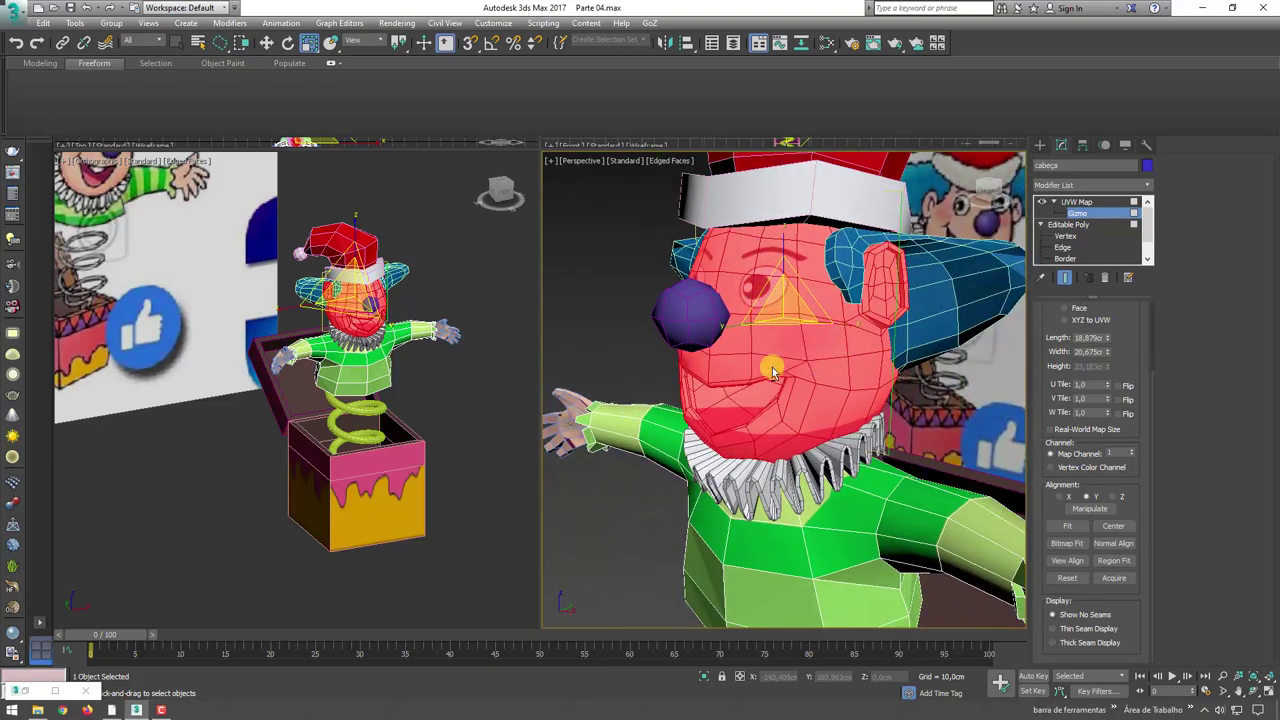
alt+middle_drag(793, 316, 820, 372)
scroll(755, 516, down, 3)
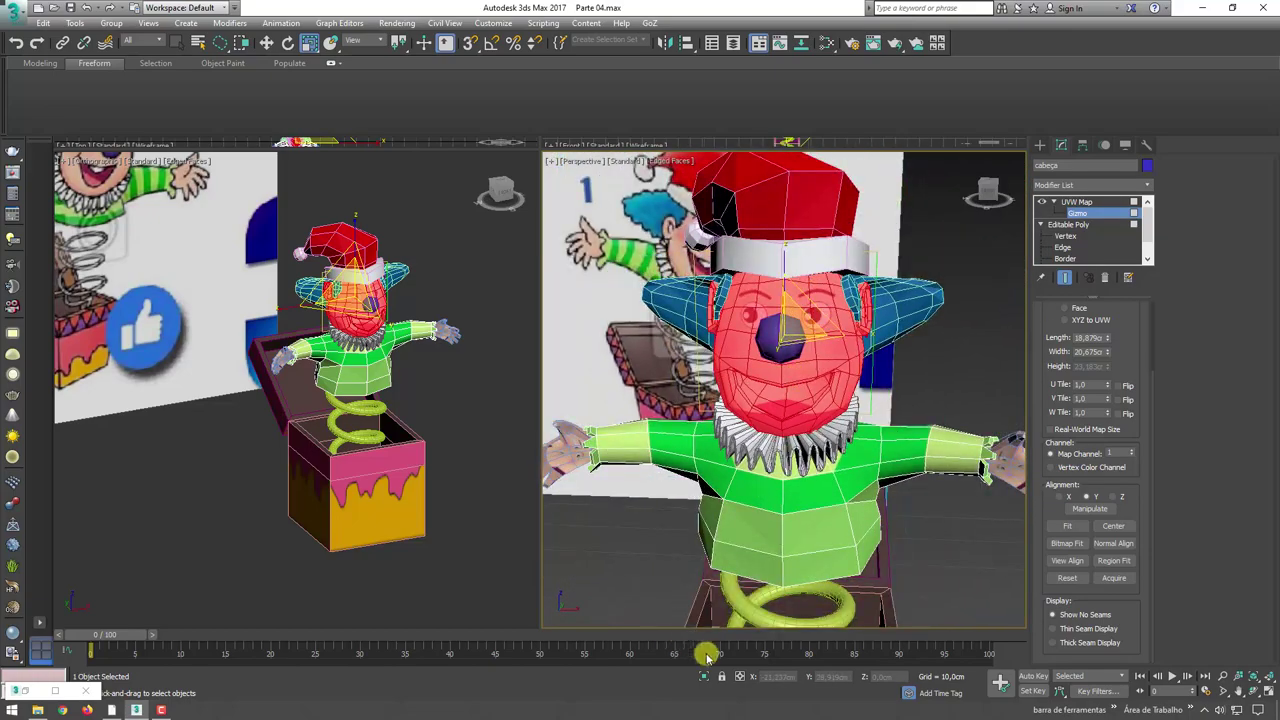
key(alt+q)
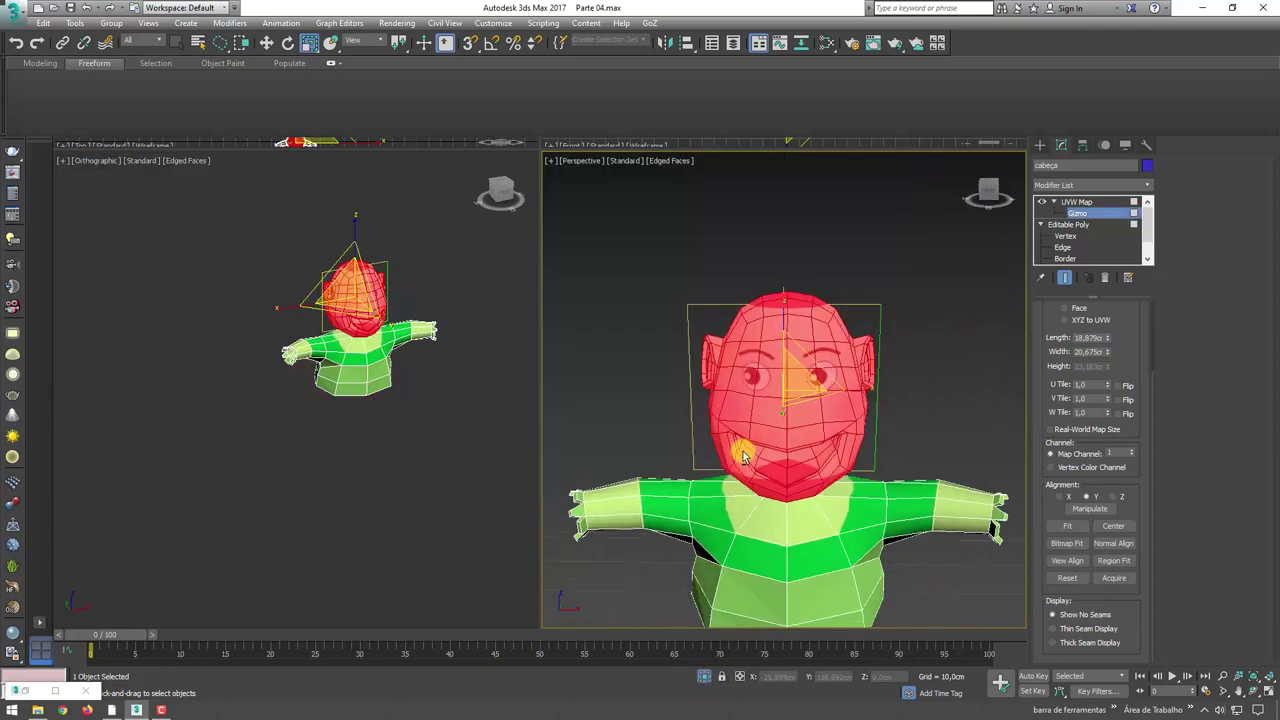
alt+middle_drag(720, 400, 760, 400)
- Convert the head to an editable poly and select all its polygons
right_click(757, 326)
mouse_move(790, 476)
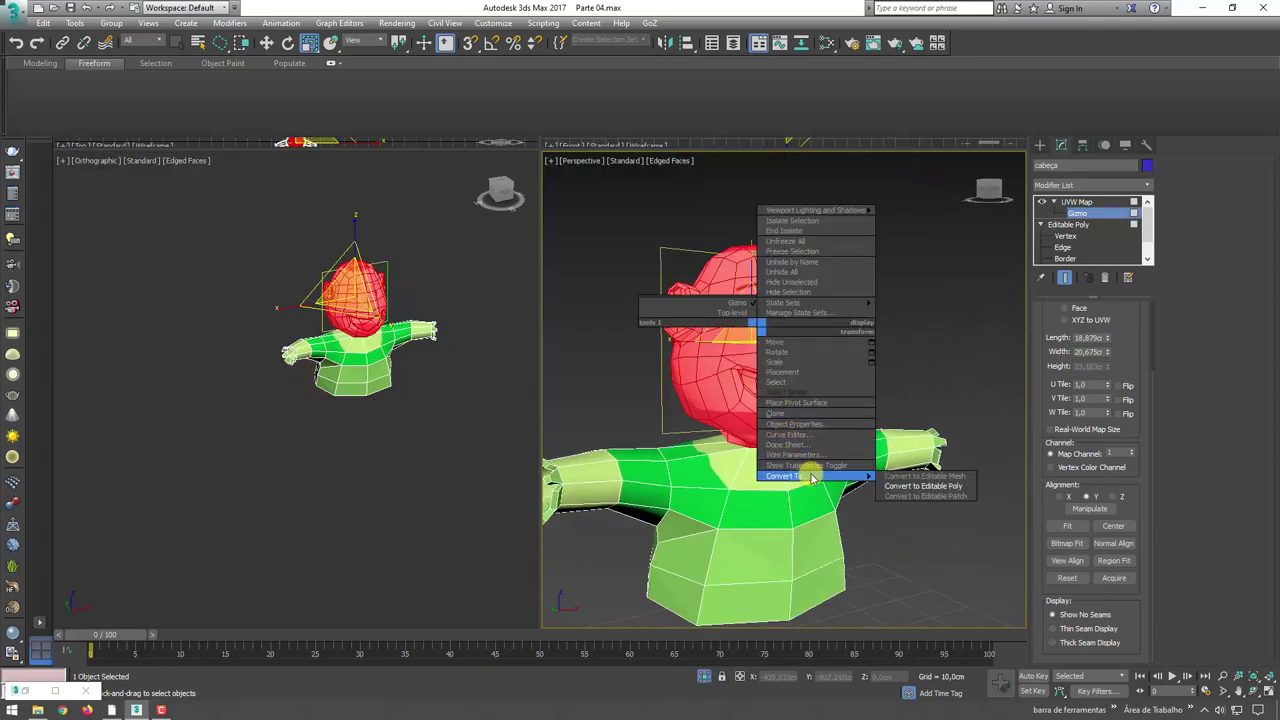
click(901, 486)
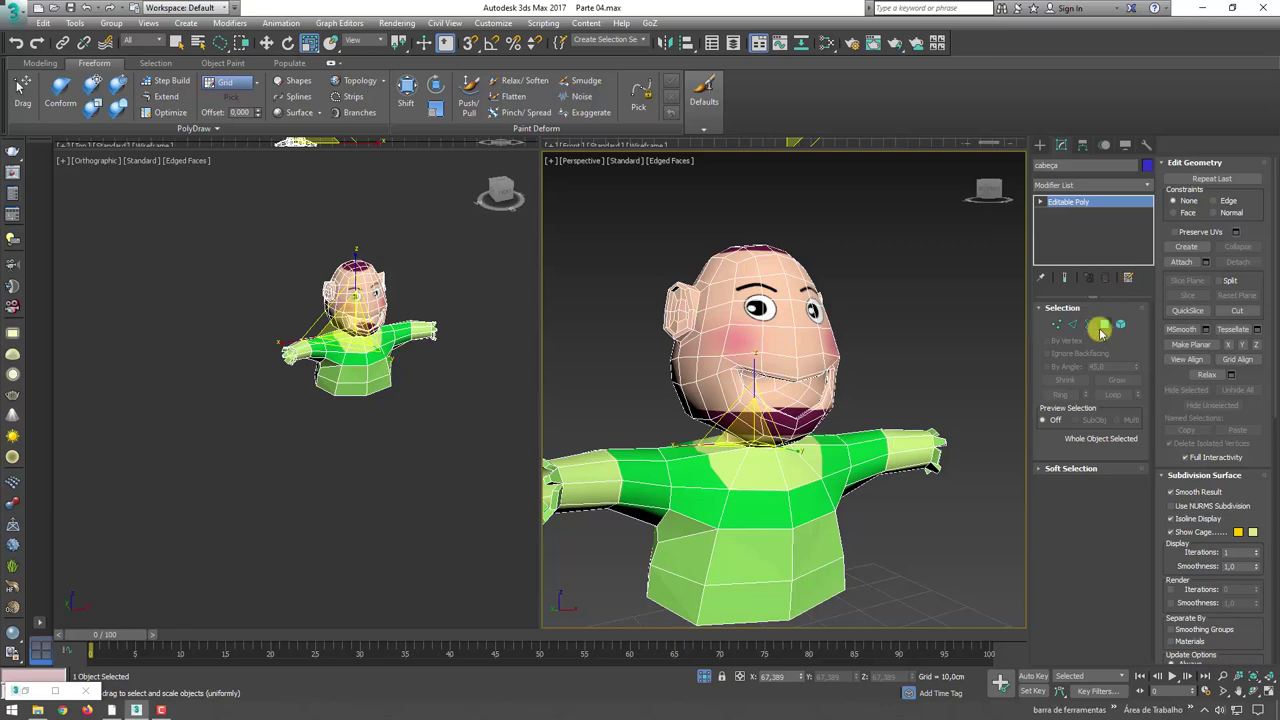
click(1104, 324)
key(ctrl+a)
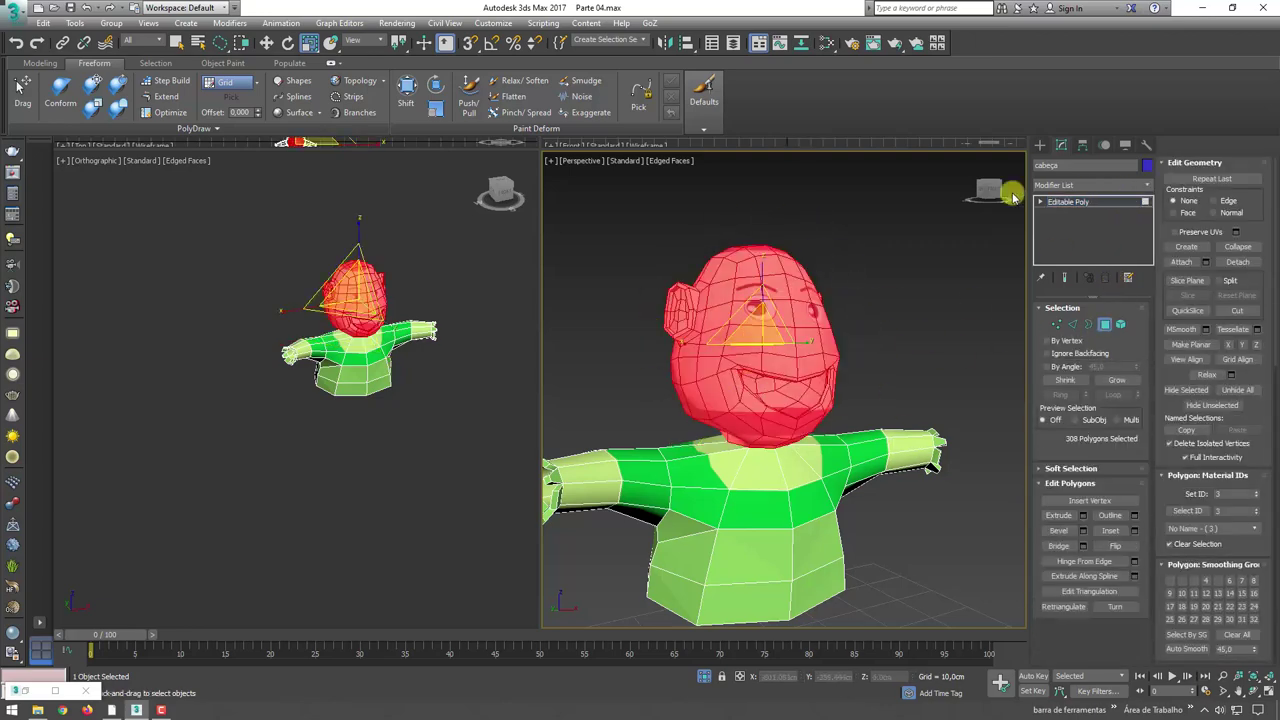
- Add an Unwrap UVW modifier to the head and open its UV editor
click(1147, 185)
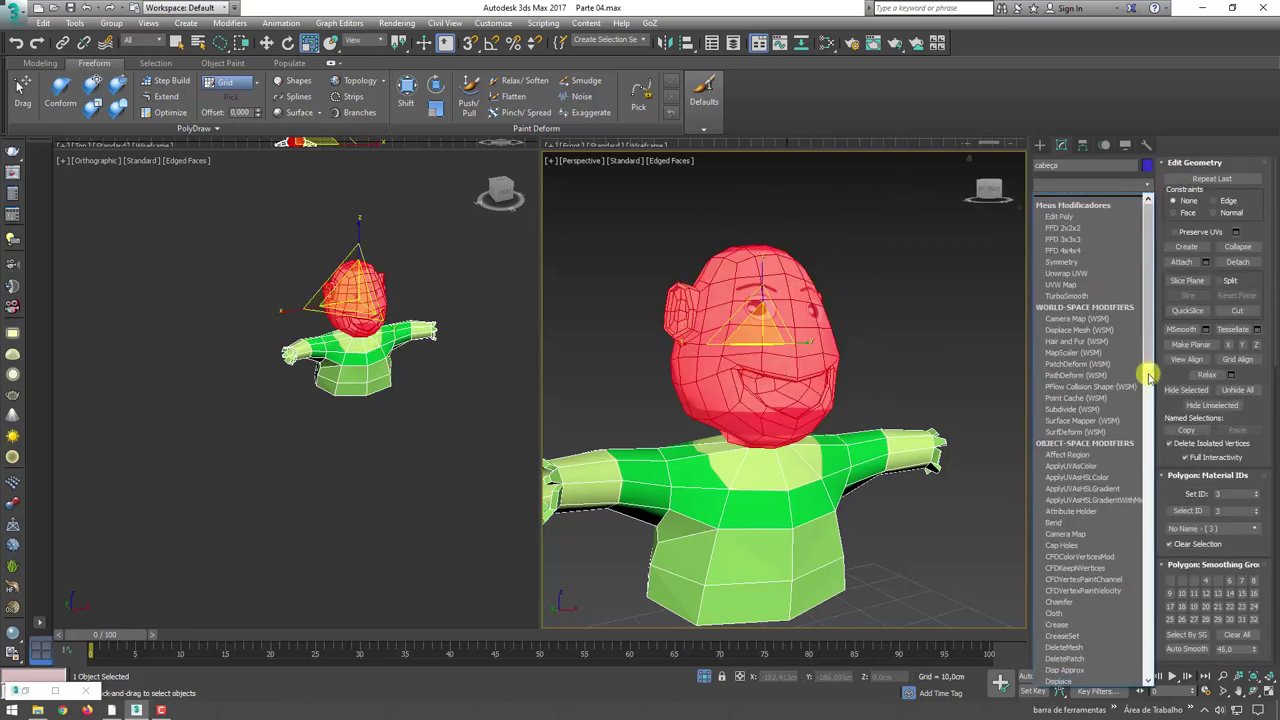
drag(1150, 375, 1150, 545)
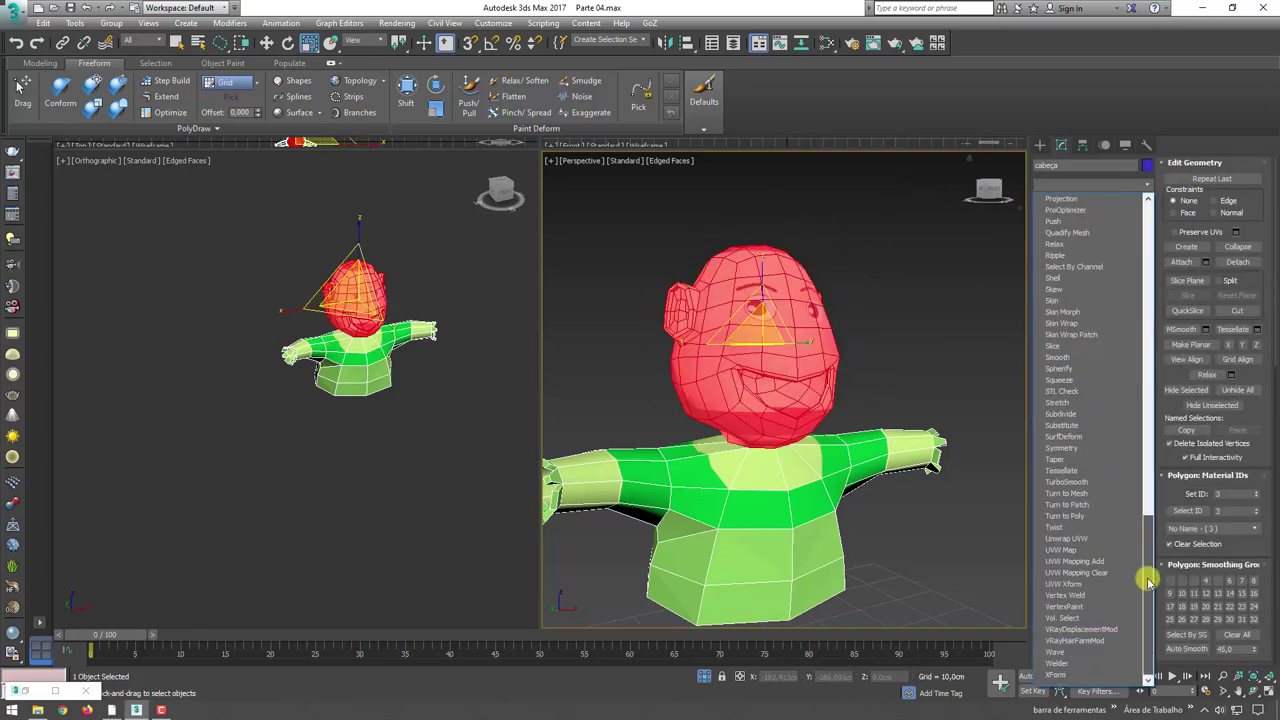
click(1066, 539)
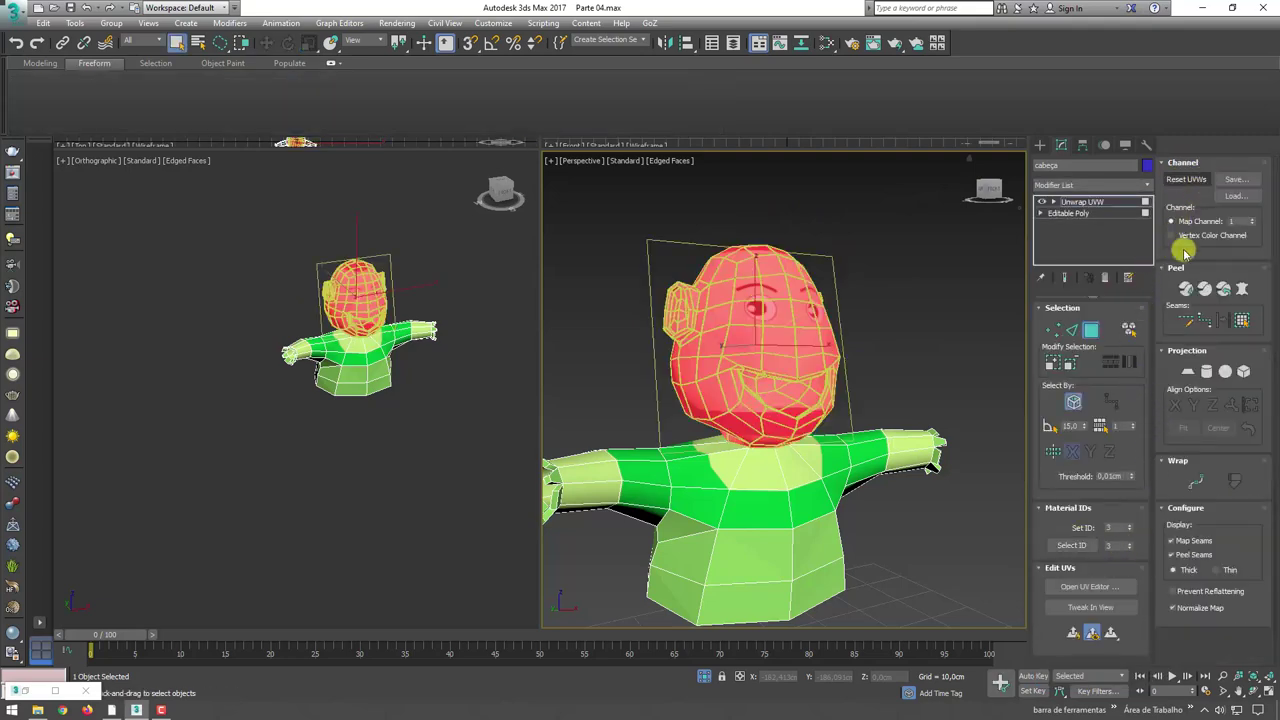
click(1085, 587)
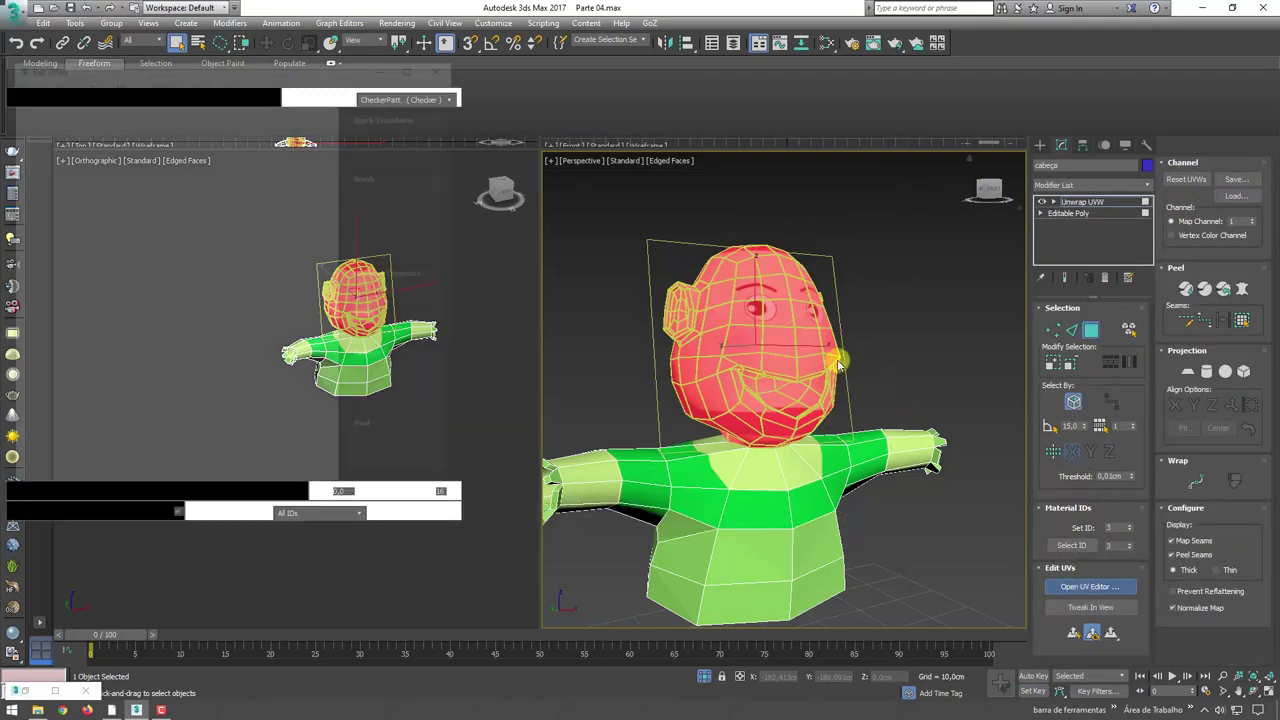
- Select the faces between the eyes and grow the selection twice over the upper head
scroll(208, 302, down, 3)
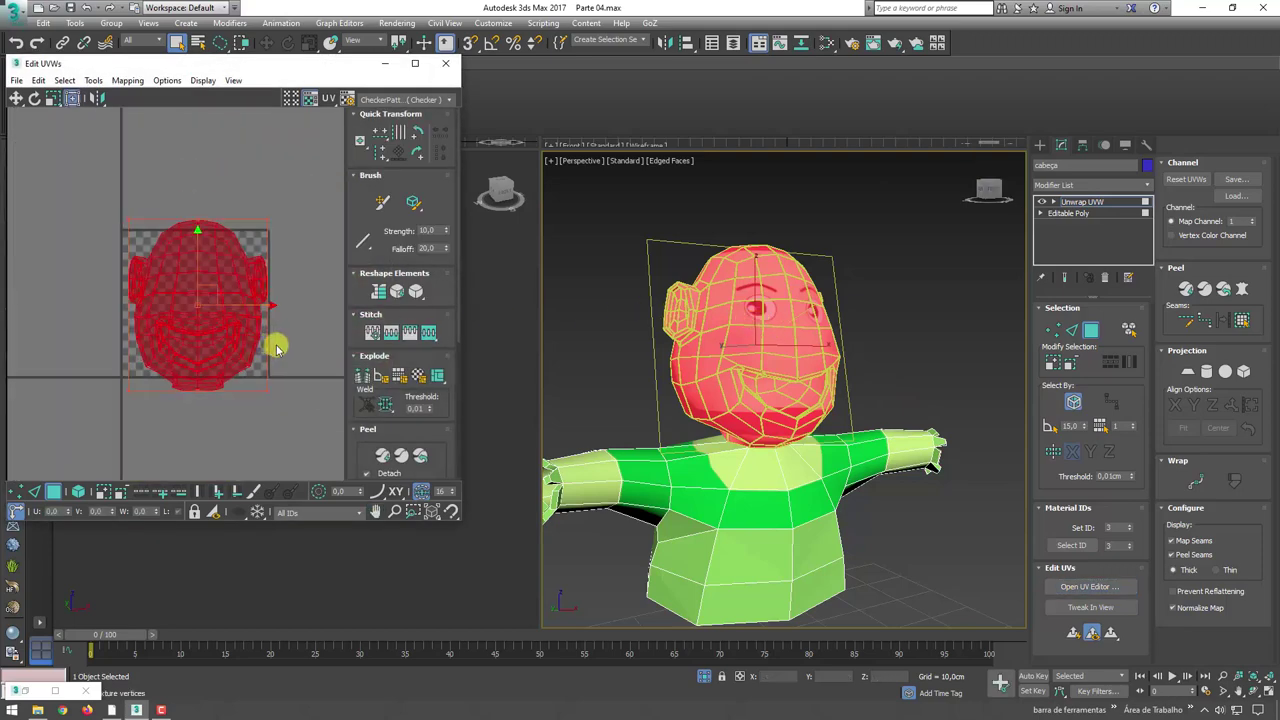
middle_drag(296, 363, 309, 358)
mouse_move(845, 362)
alt+middle_down()
mouse_move(849, 334)
mouse_move(826, 337)
mouse_move(840, 323)
mouse_move(829, 337)
mouse_move(733, 341)
mouse_move(777, 306)
mouse_move(798, 347)
alt+middle_up()
scroll(848, 336, up, 5)
click(749, 317)
ctrl+click(749, 317)
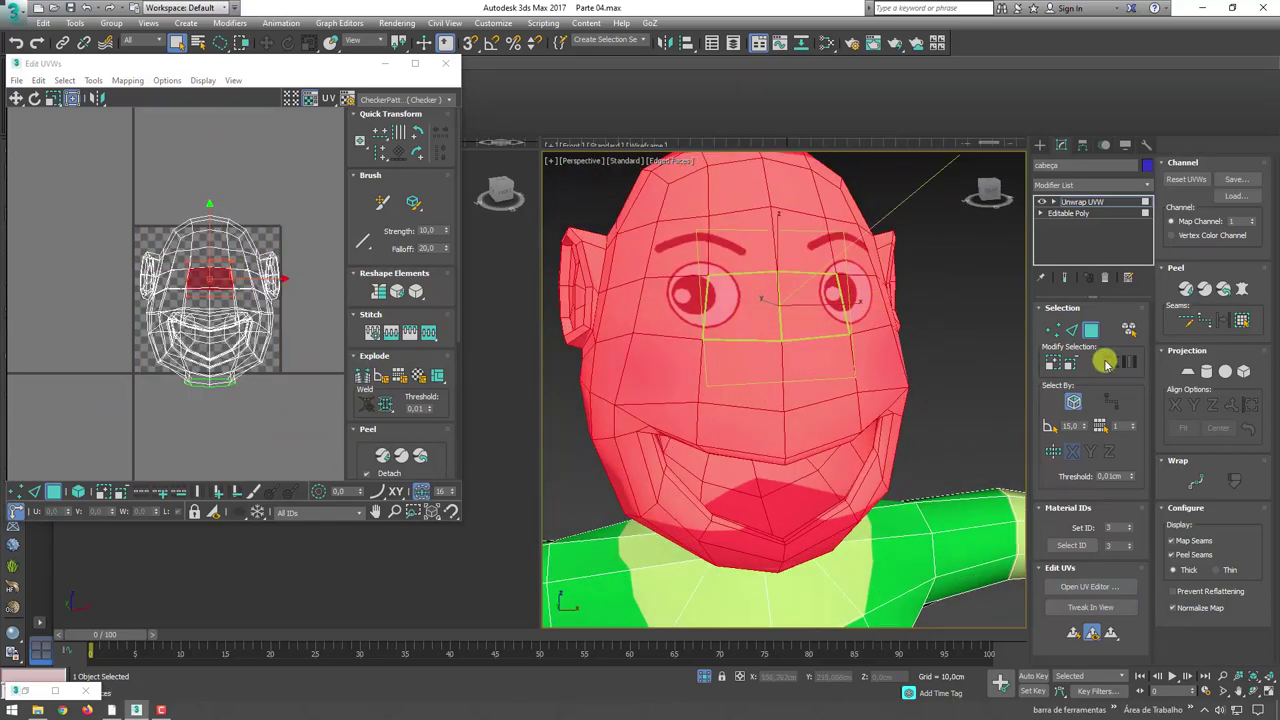
click(1055, 363)
click(1055, 363)
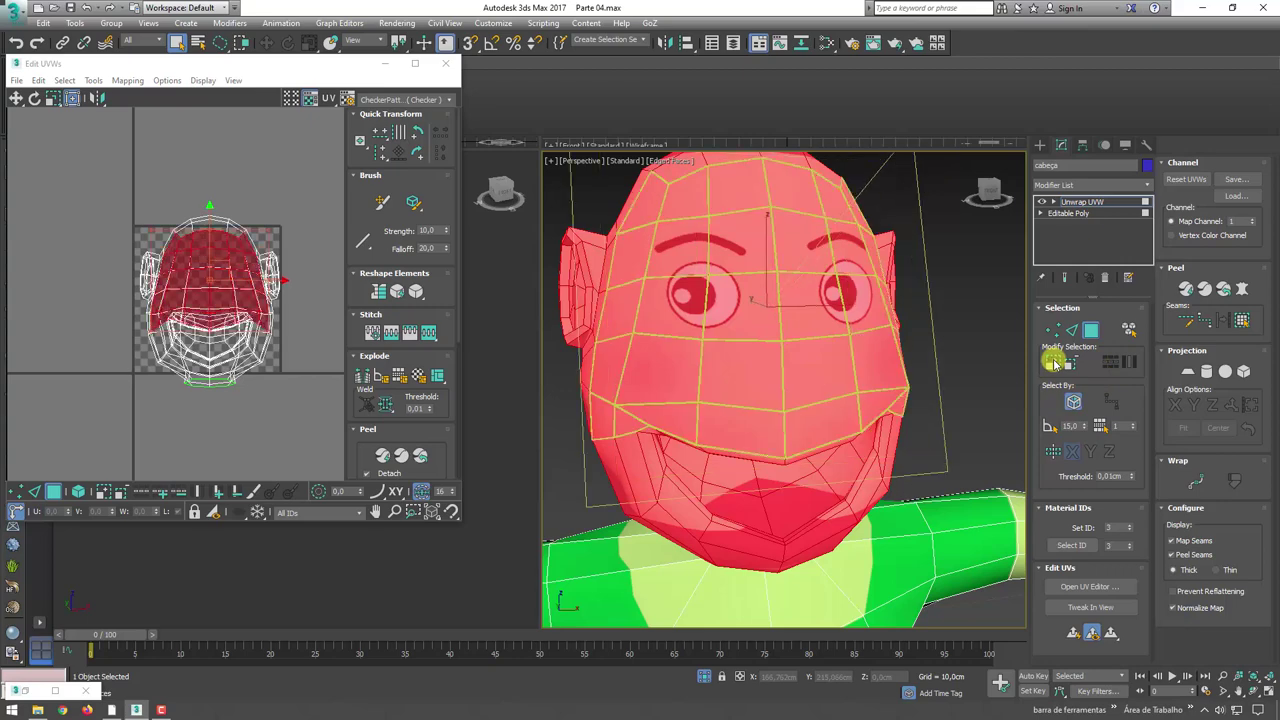
- Orbit around the head to confirm the selection covers most of it, excluding the mouth interior
mouse_move(806, 397)
alt+middle_down()
mouse_move(814, 366)
mouse_move(614, 434)
alt+middle_up()
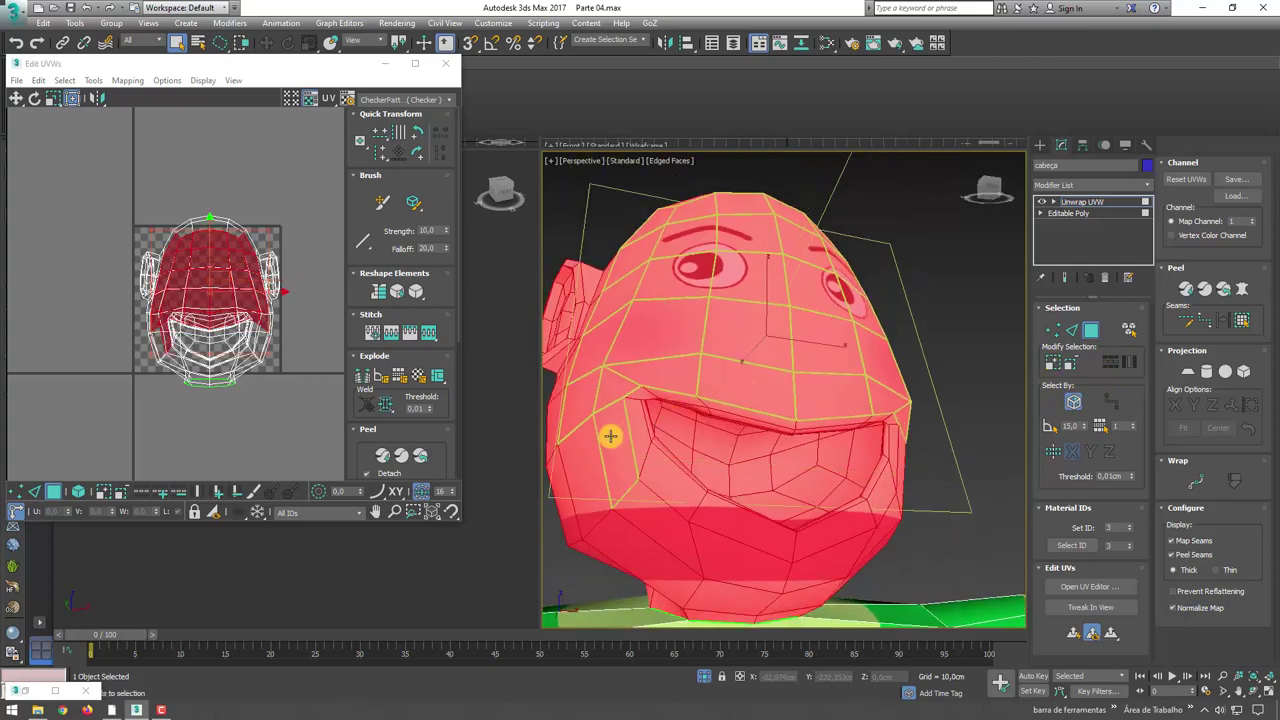
mouse_move(638, 520)
alt+middle_down()
mouse_move(637, 542)
mouse_move(729, 551)
mouse_move(749, 591)
mouse_move(735, 579)
mouse_move(949, 471)
mouse_move(913, 449)
mouse_move(866, 446)
mouse_move(771, 500)
mouse_move(654, 486)
mouse_move(631, 450)
mouse_move(648, 420)
mouse_move(634, 409)
alt+middle_up()
scroll(680, 406, up, 2)
scroll(644, 384, up, 5)
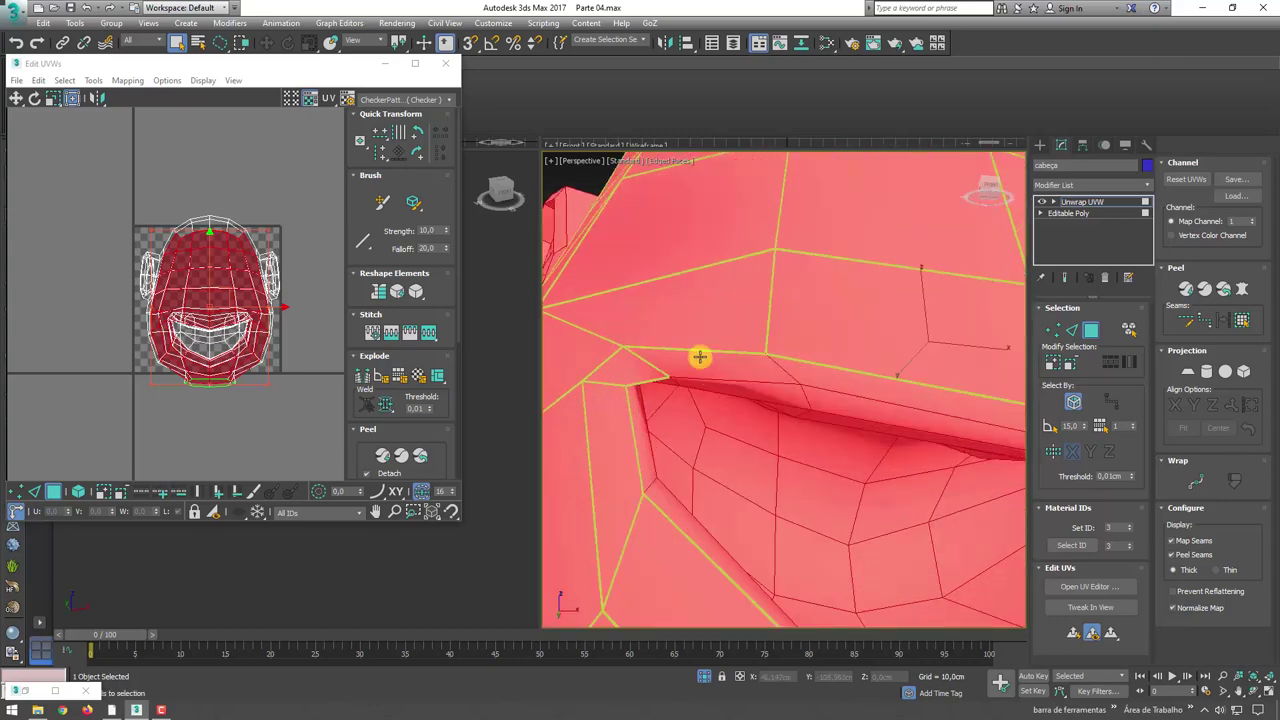
scroll(812, 380, down, 5)
mouse_move(931, 403)
alt+middle_down()
mouse_move(931, 423)
mouse_move(829, 413)
alt+middle_up()
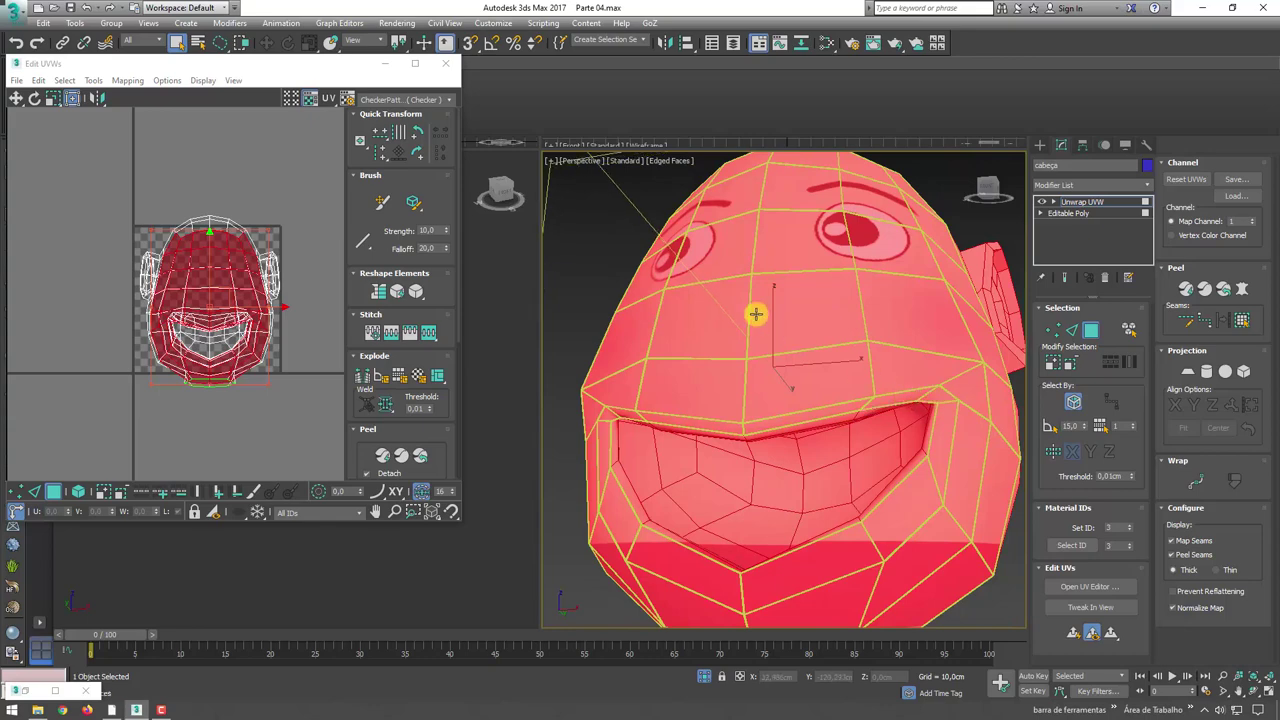
scroll(754, 311, down, 4)
mouse_move(829, 309)
alt+middle_down()
mouse_move(826, 373)
mouse_move(832, 232)
alt+middle_up()
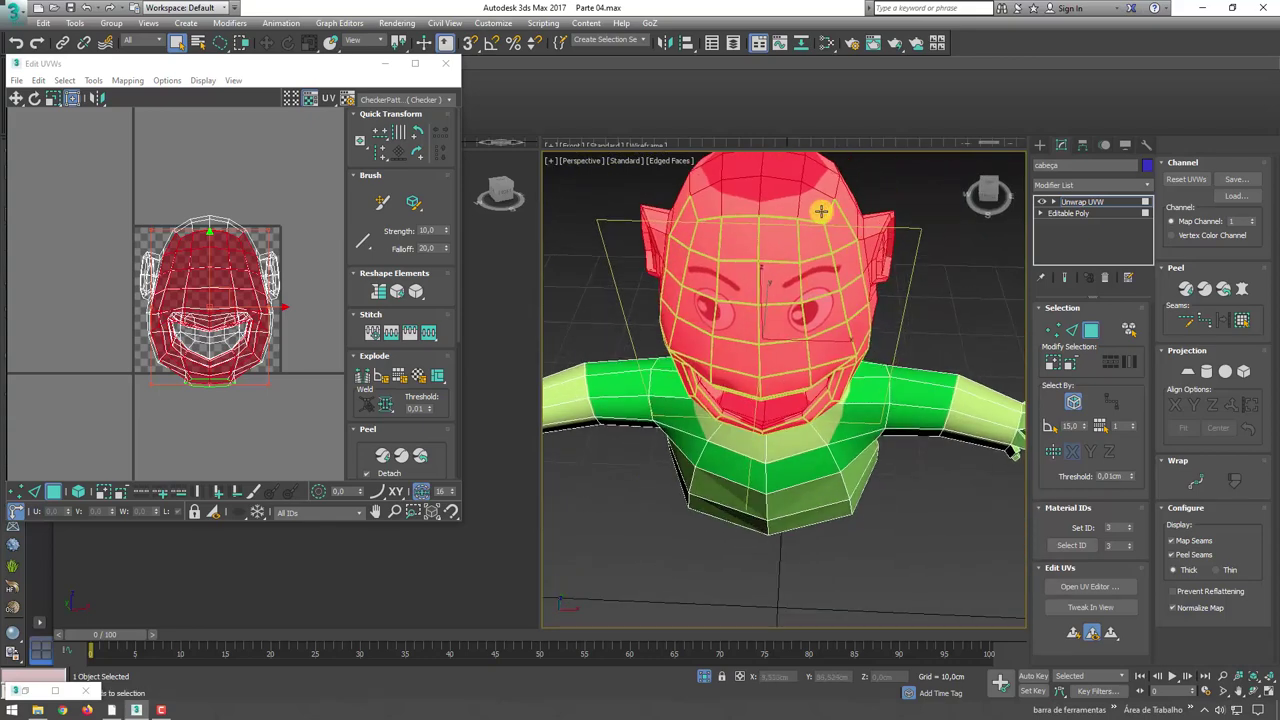
mouse_move(731, 303)
alt+middle_down()
mouse_move(772, 250)
mouse_move(757, 243)
alt+middle_up()
alt+middle_drag(768, 435, 720, 420)
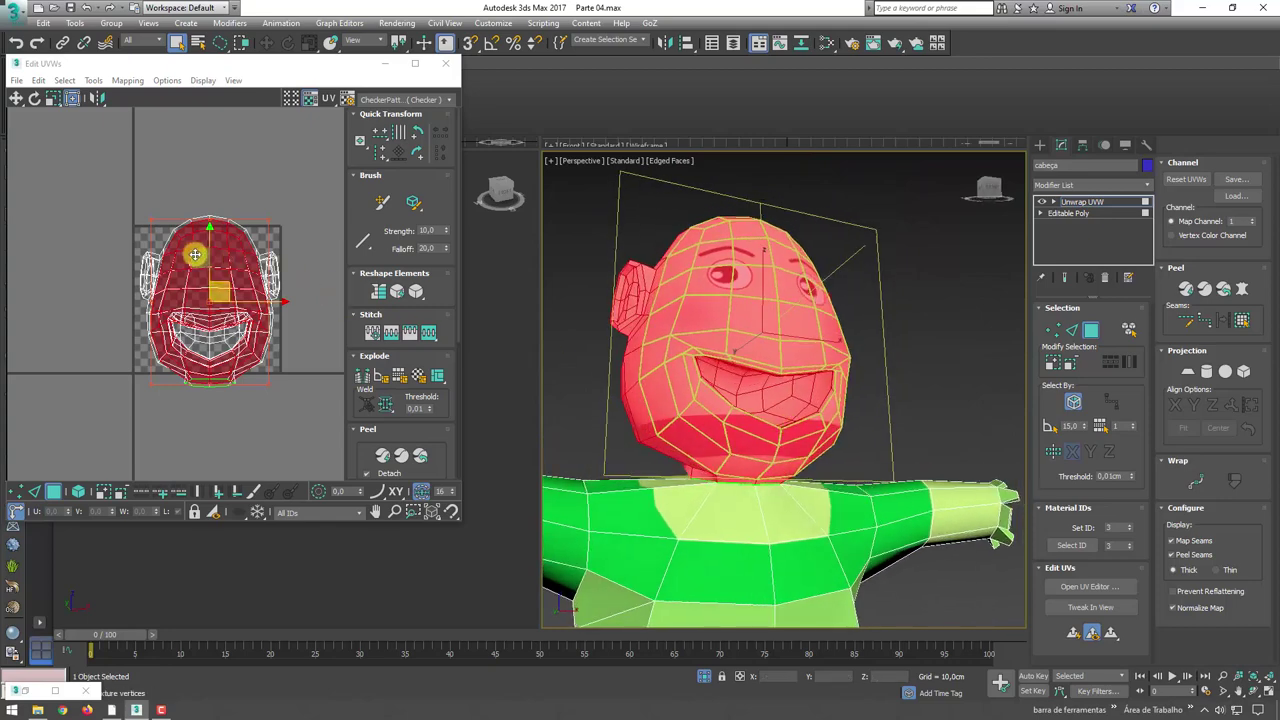
- Select the red head UV island and move it left of the checker square
click(362, 376)
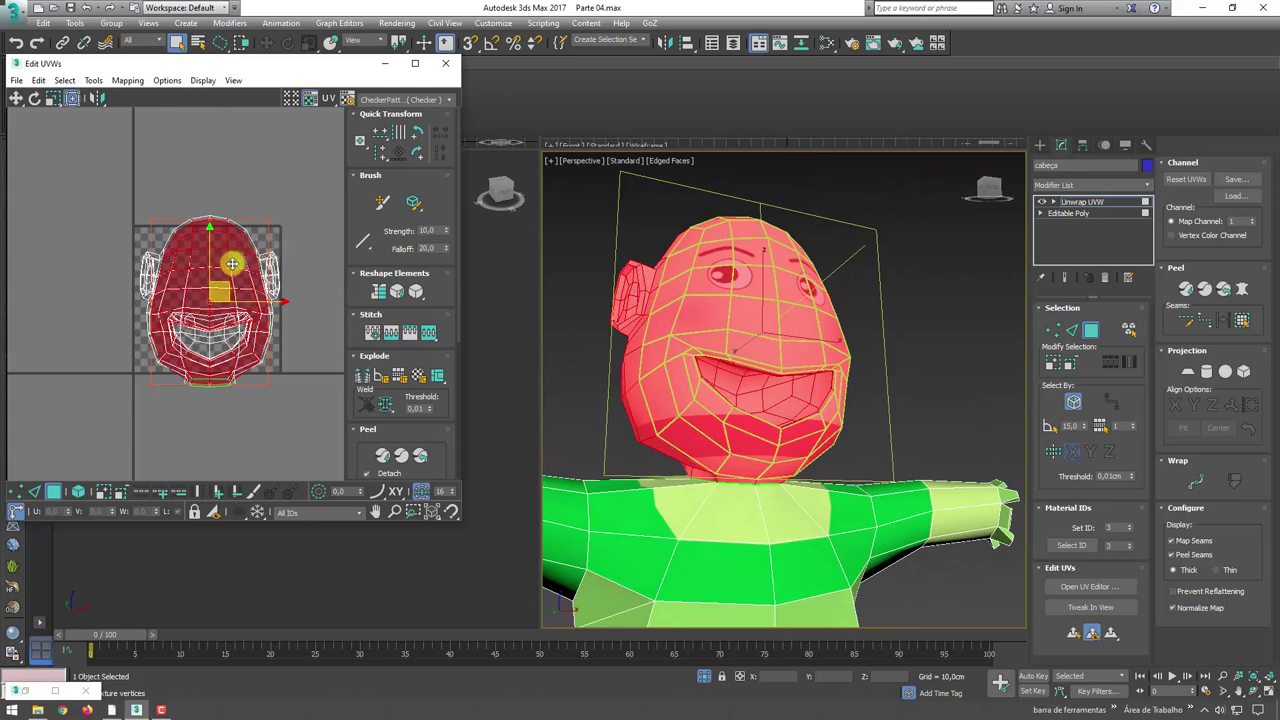
mouse_move(228, 287)
mouse_down()
mouse_move(129, 286)
mouse_move(100, 329)
mouse_up()
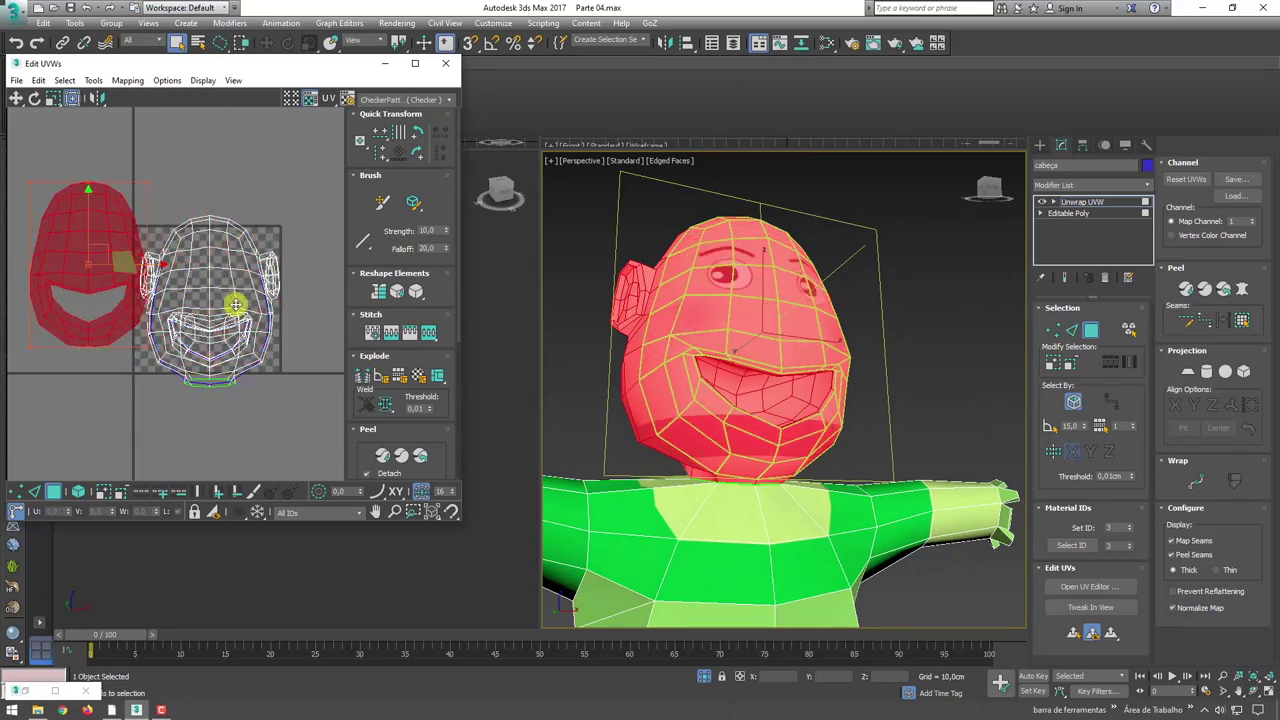
key(ctrl+z)
key(ctrl+z)
key(ctrl+z)
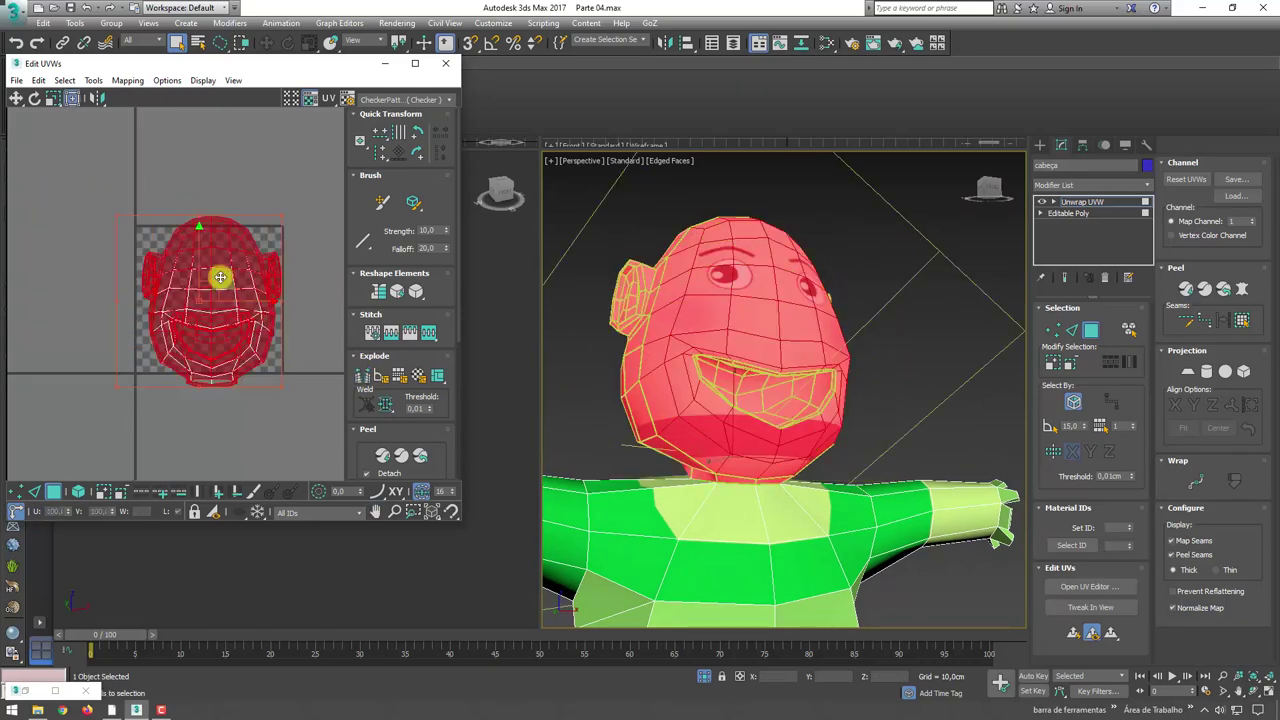
drag(210, 288, 74, 253)
alt+middle_drag(690, 310, 812, 343)
middle_drag(202, 252, 270, 282)
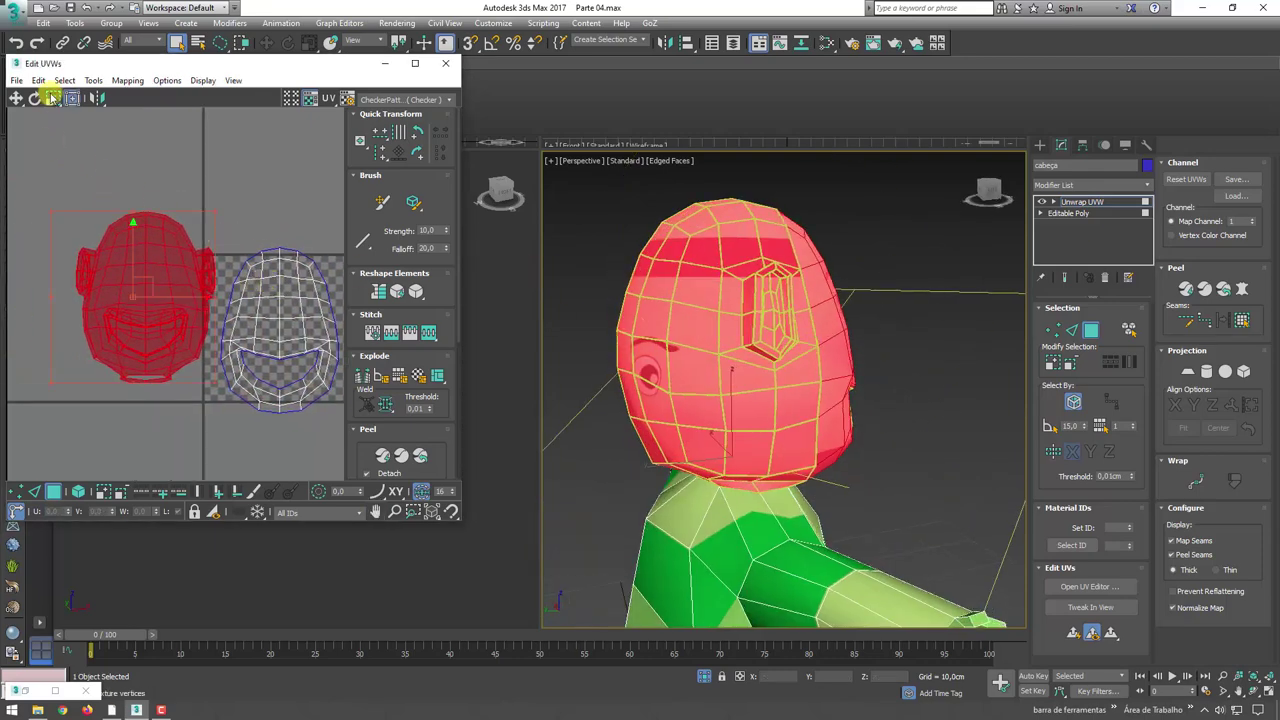
- Shrink the red island to a small size and place it beside the checker square
click(50, 97)
mouse_move(152, 224)
mouse_down()
mouse_move(153, 419)
mouse_move(128, 360)
mouse_up()
click(15, 97)
drag(135, 290, 220, 267)
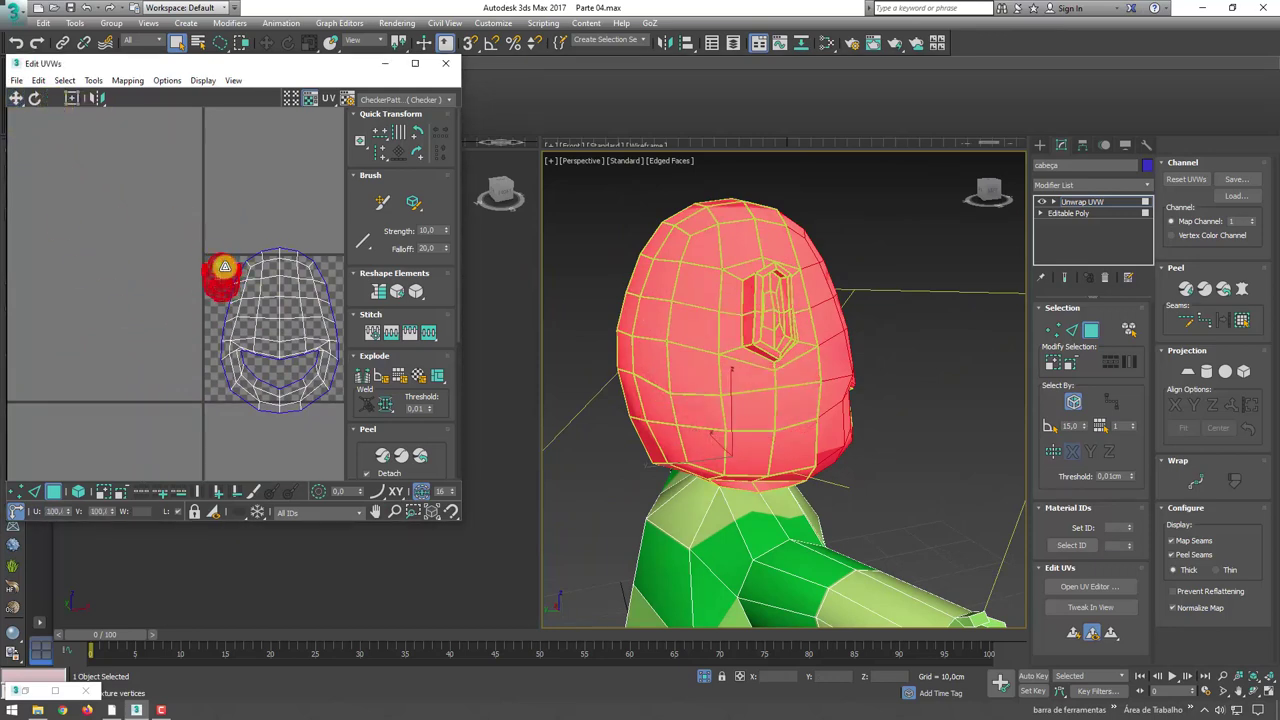
mouse_move(242, 324)
middle_down()
mouse_move(207, 327)
mouse_move(185, 295)
middle_up()
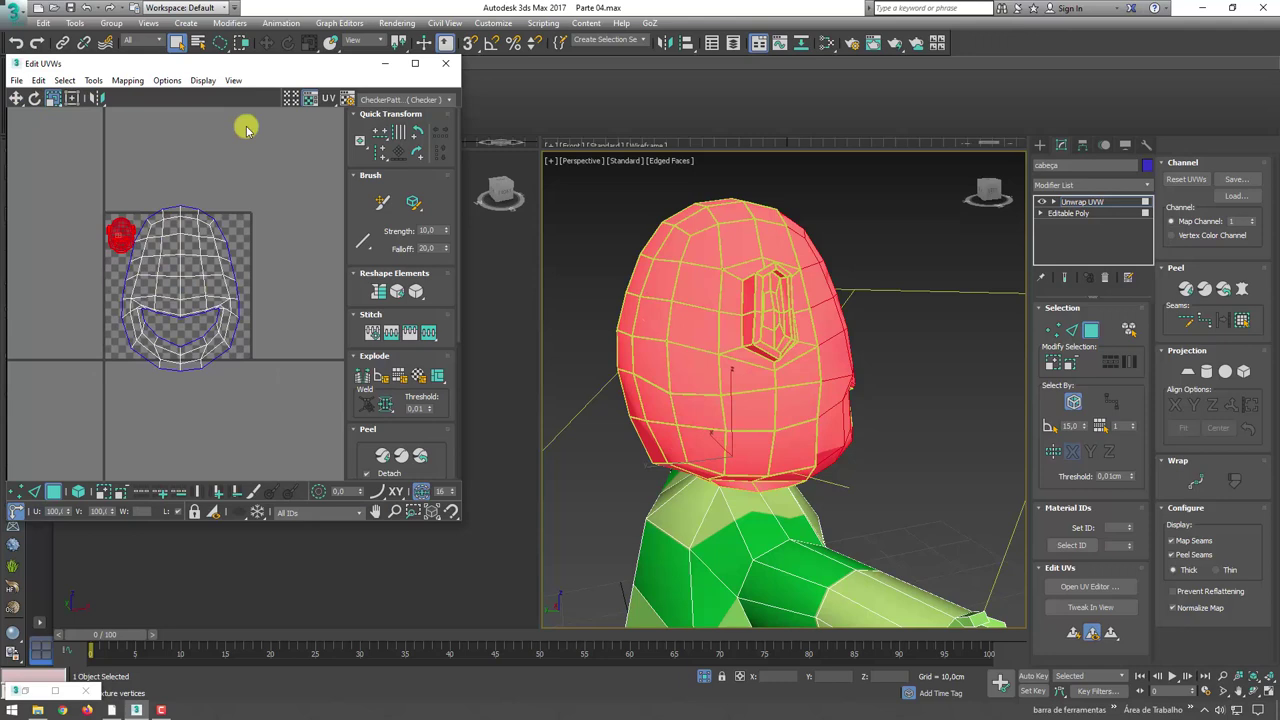
click(418, 102)
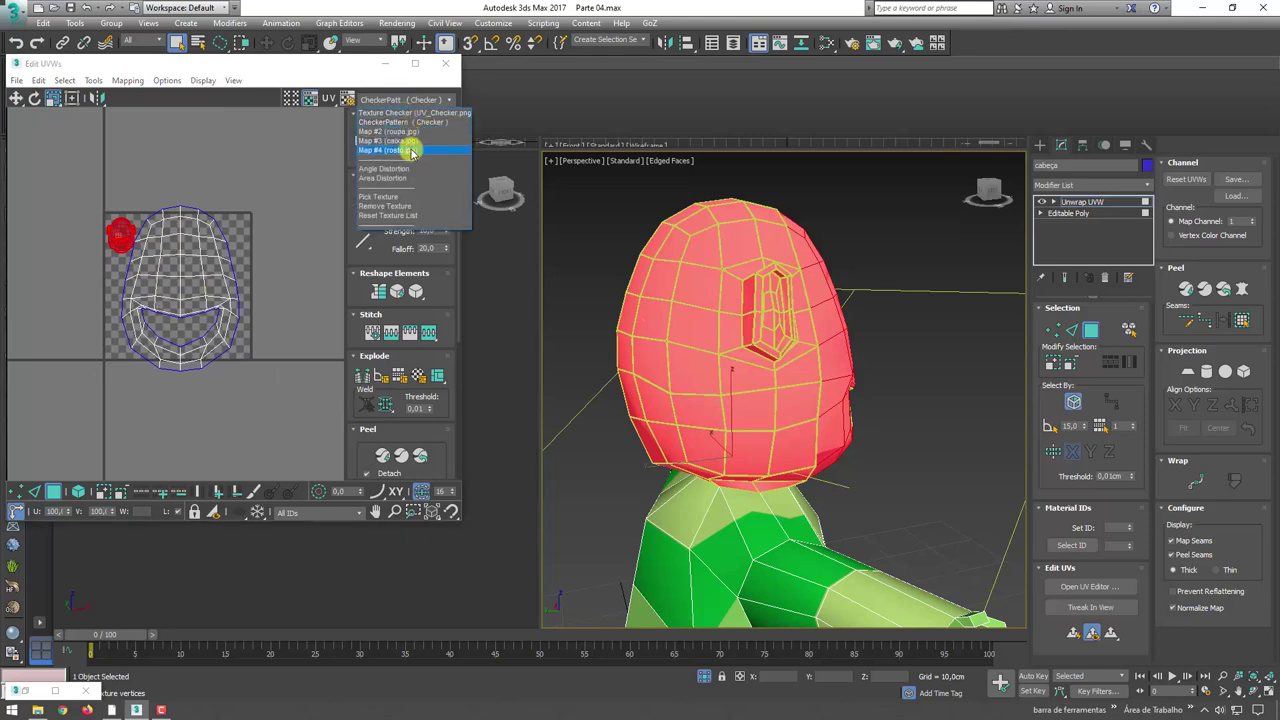
- Display the rosto.jpg face map as the UV editor background
click(411, 150)
scroll(207, 272, up, 2)
scroll(214, 266, up, 2)
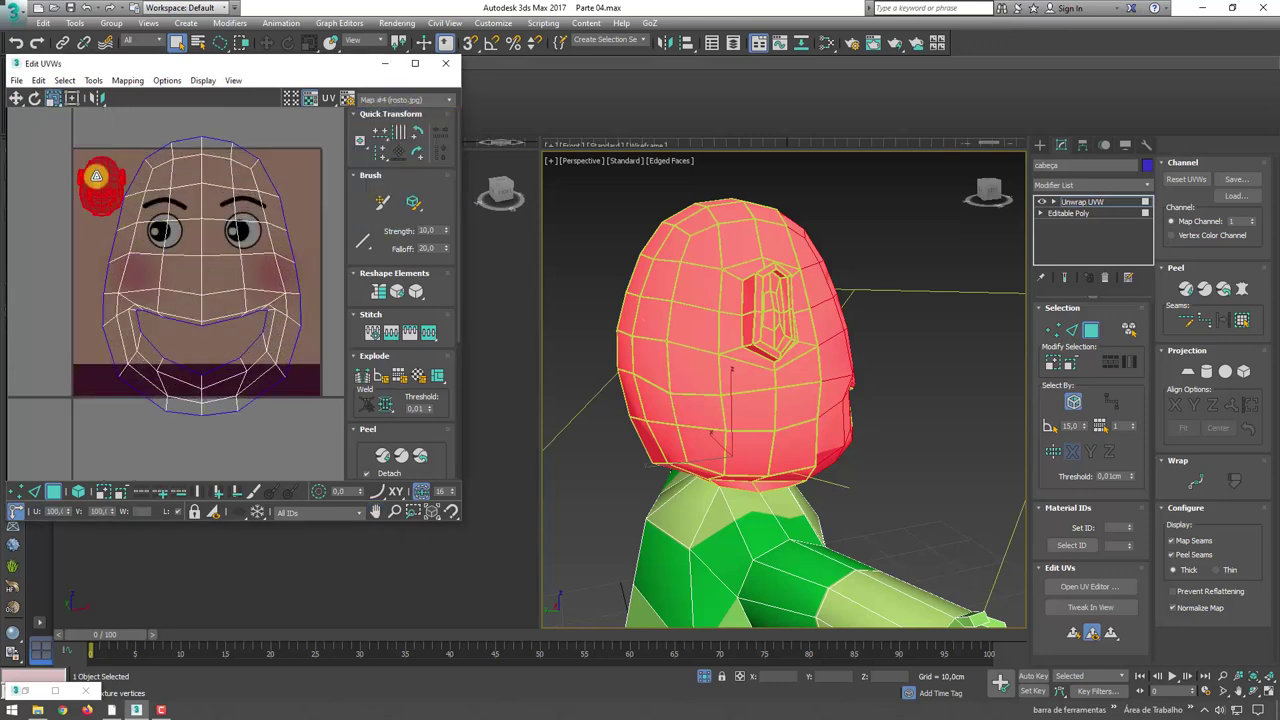
- Select a UV face near the eye and grow the selection across the upper face
click(16, 97)
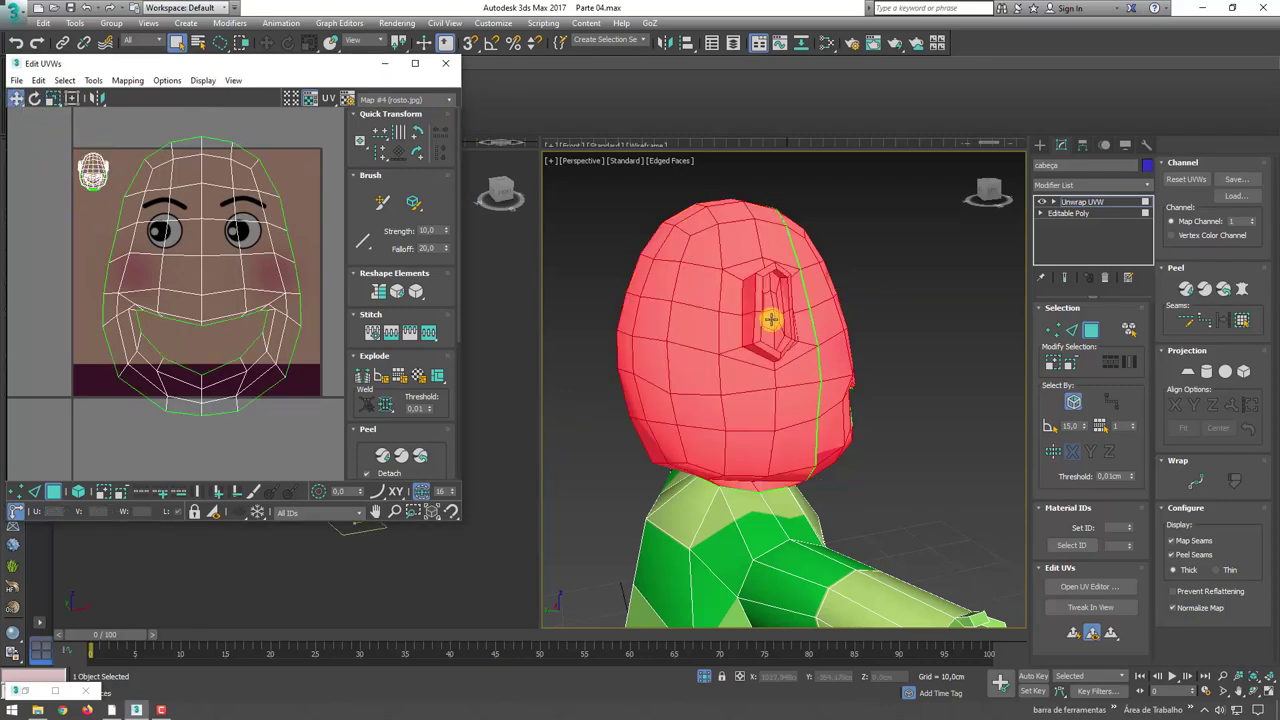
click(709, 357)
alt+middle_drag(709, 357, 671, 349)
click(183, 238)
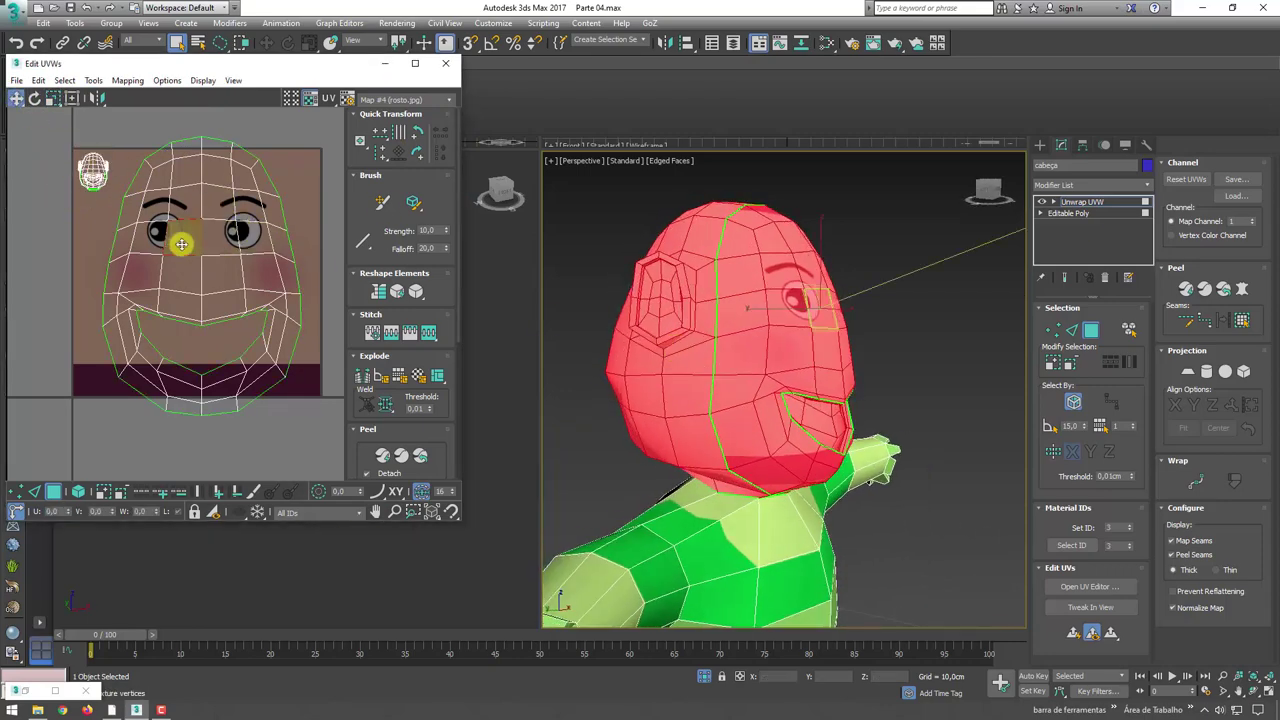
key(ctrl+Page_Up)
key(ctrl+Page_Up)
key(ctrl+Page_Up)
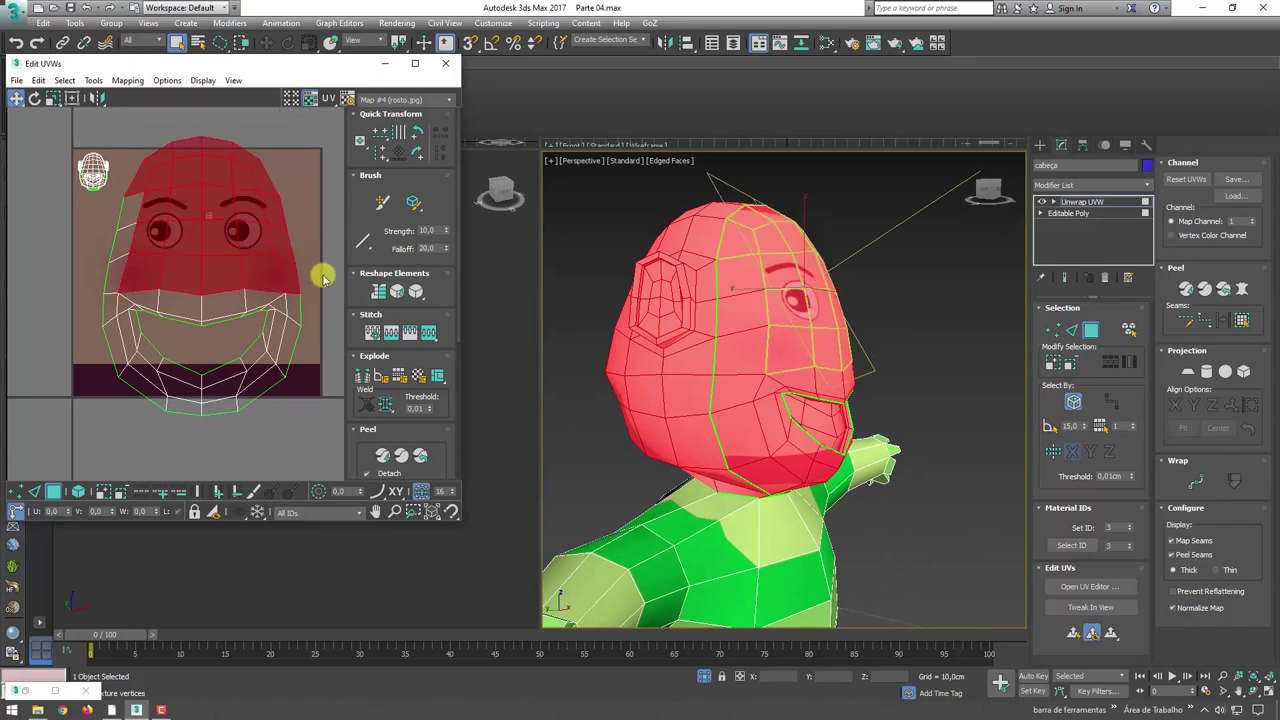
mouse_move(794, 349)
alt+middle_down()
mouse_move(657, 366)
mouse_move(700, 345)
alt+middle_up()
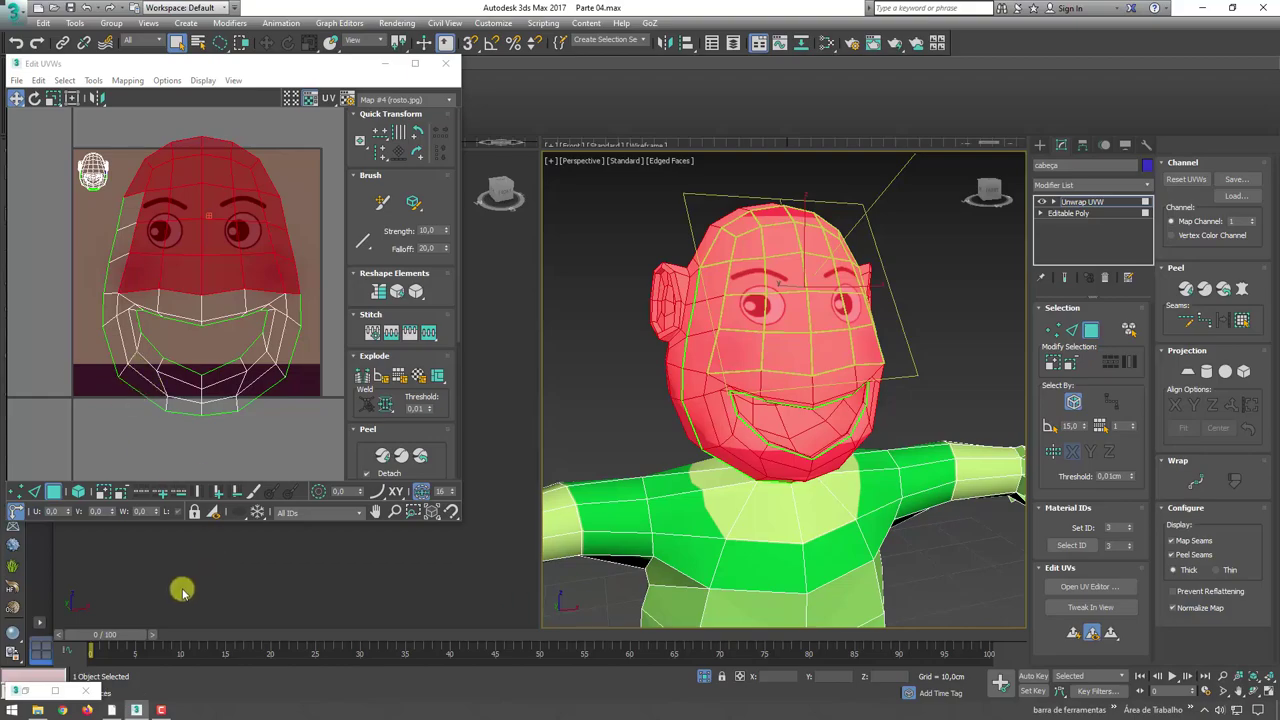
click(111, 710)
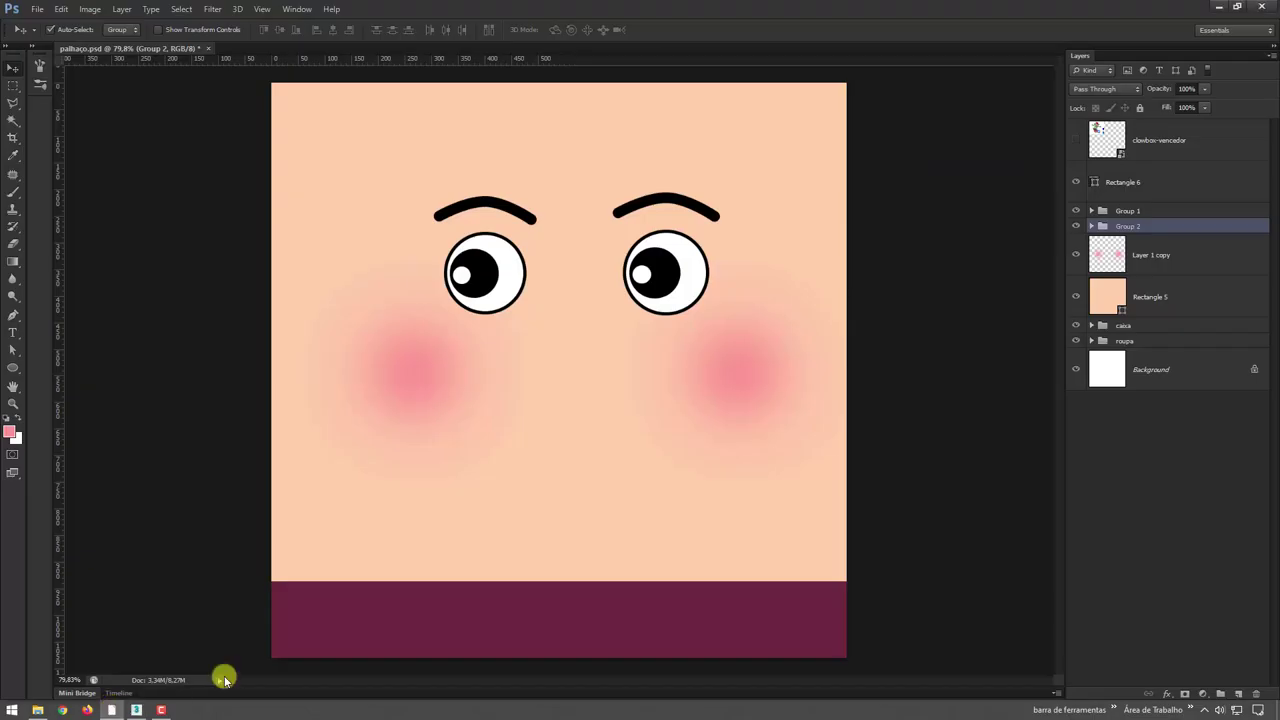
- Delete the maroon bottom rectangle layer from the clown face artwork
click(476, 629)
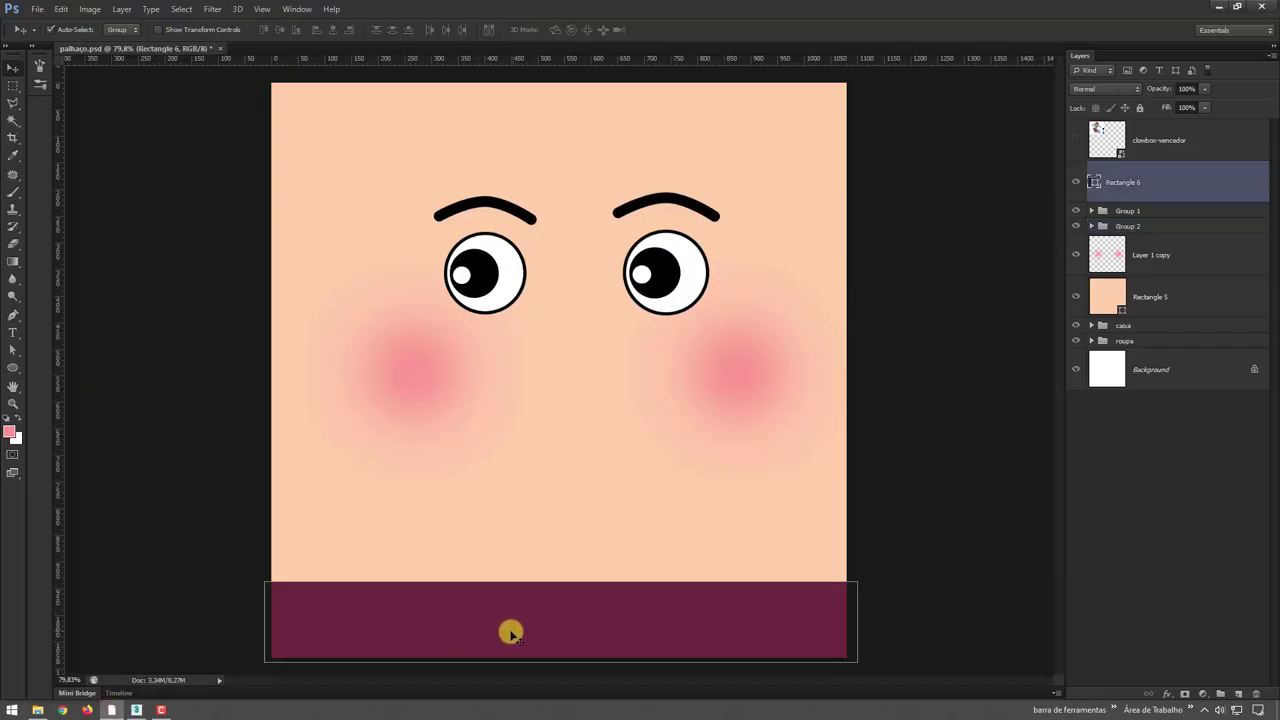
mouse_move(510, 633)
mouse_down()
mouse_move(686, 251)
mouse_move(591, 143)
mouse_move(501, 133)
mouse_up()
key(ctrl+t)
mouse_move(270, 125)
mouse_down()
mouse_move(763, 134)
mouse_move(796, 157)
mouse_move(787, 134)
mouse_up()
key(Return)
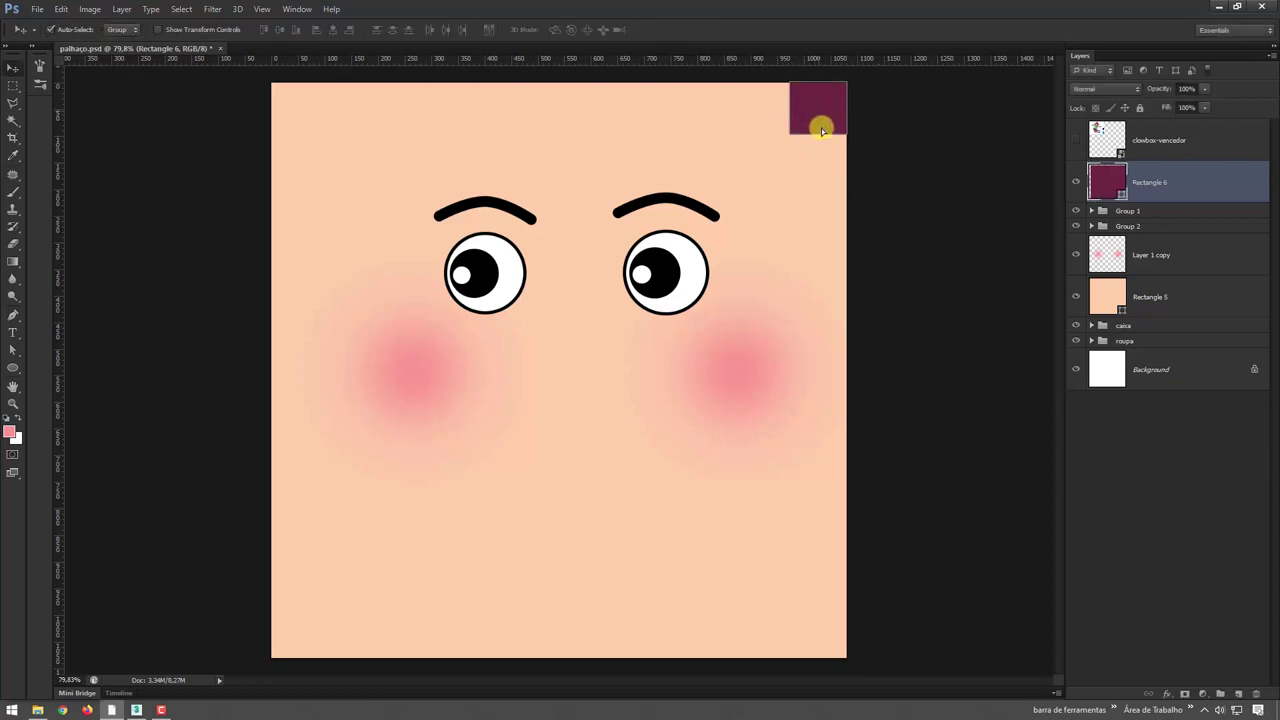
key(Delete)
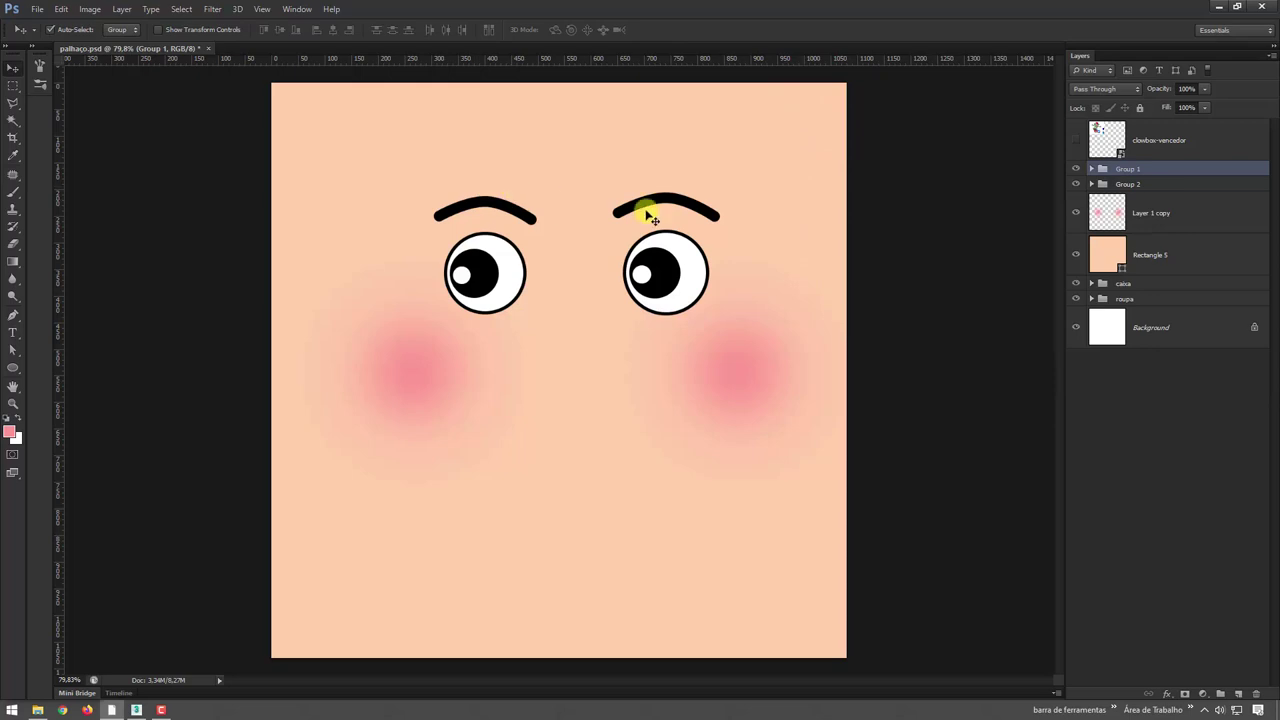
- Save the face artwork in JPEG format
key(ctrl+shift+s)
click(600, 361)
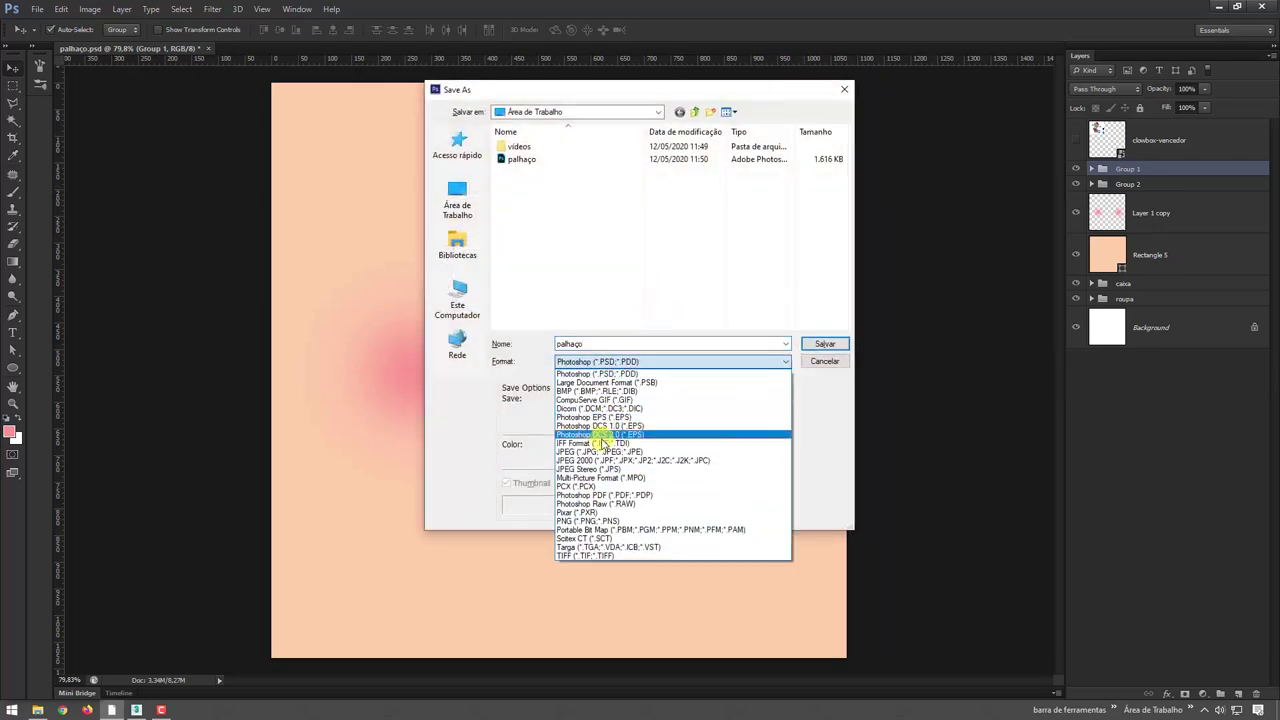
click(590, 452)
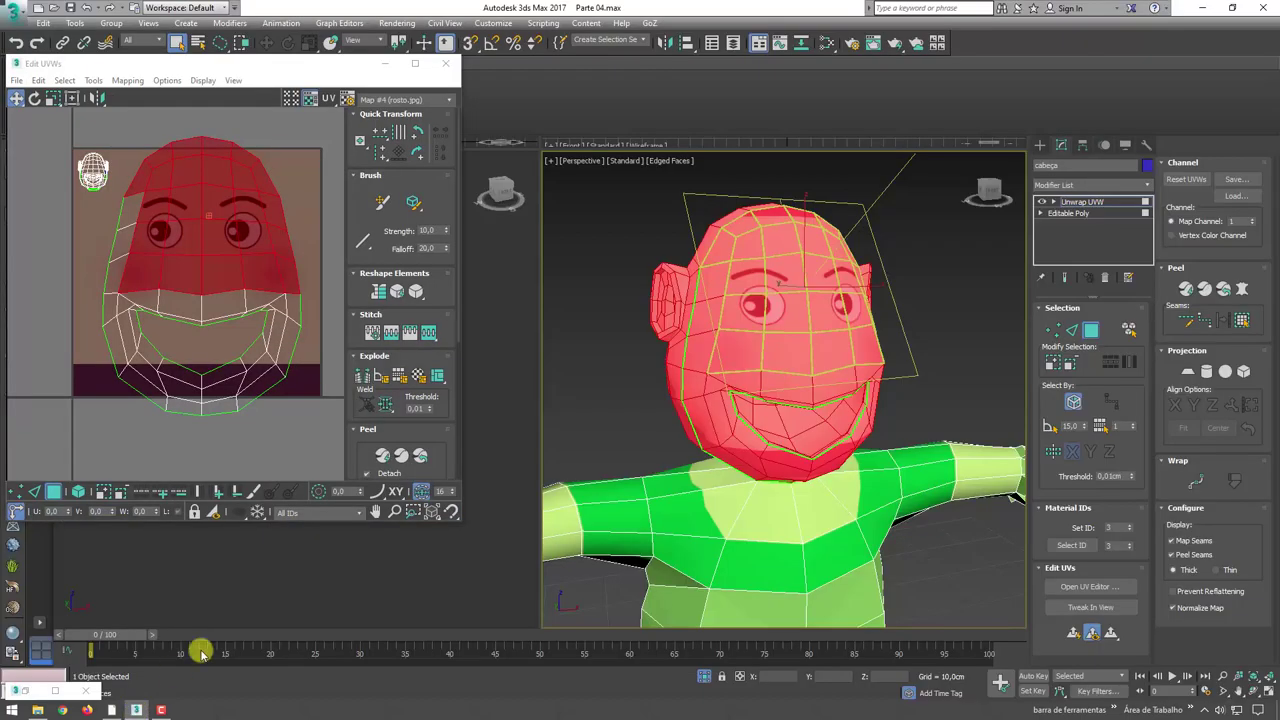
- Close the UV editor and convert the textured head to an editable poly
alt+middle_drag(657, 368, 763, 371)
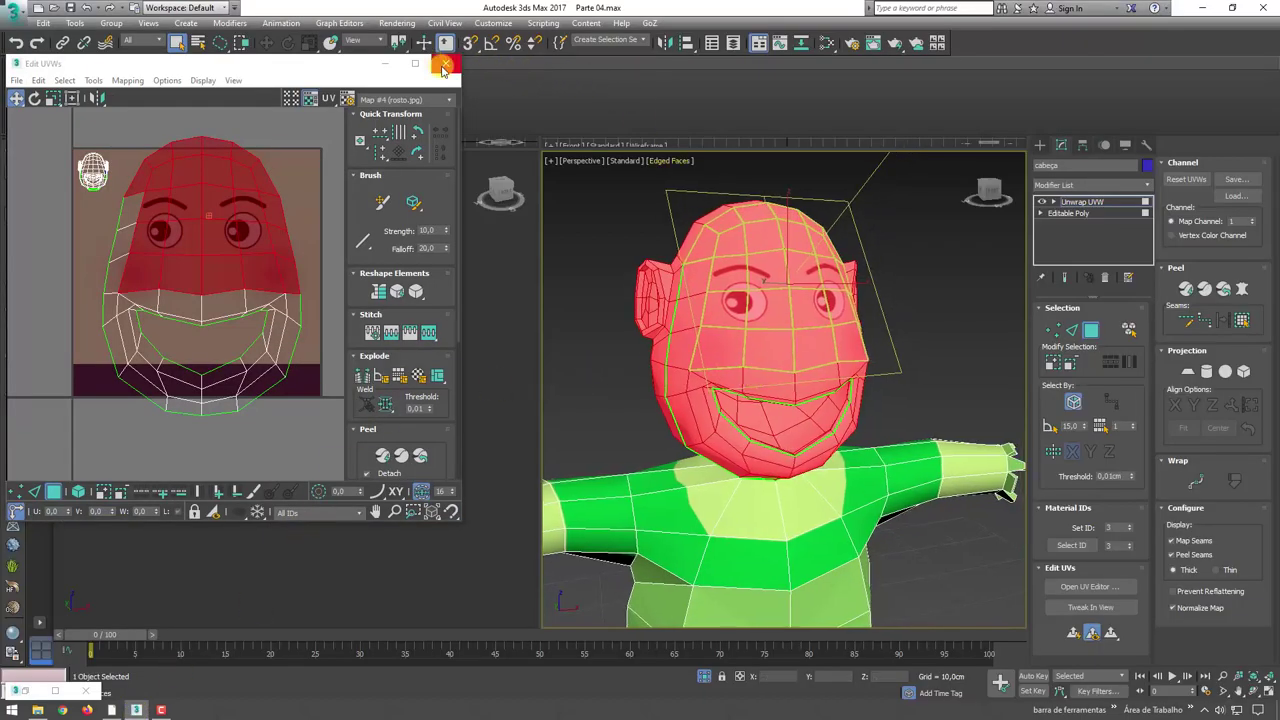
click(444, 66)
right_click(845, 330)
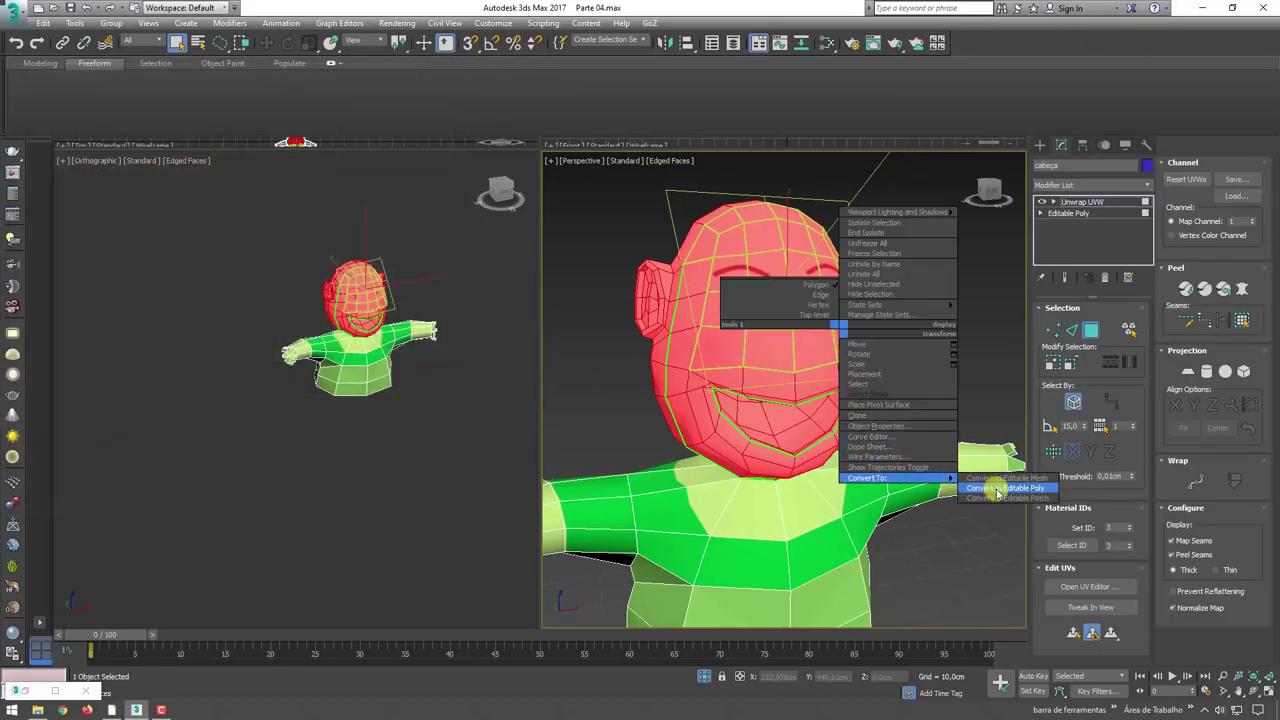
click(997, 493)
mouse_move(934, 391)
alt+middle_down()
mouse_move(837, 391)
mouse_move(877, 363)
mouse_move(960, 387)
mouse_move(883, 403)
mouse_move(703, 403)
mouse_move(749, 417)
mouse_move(899, 376)
alt+middle_up()
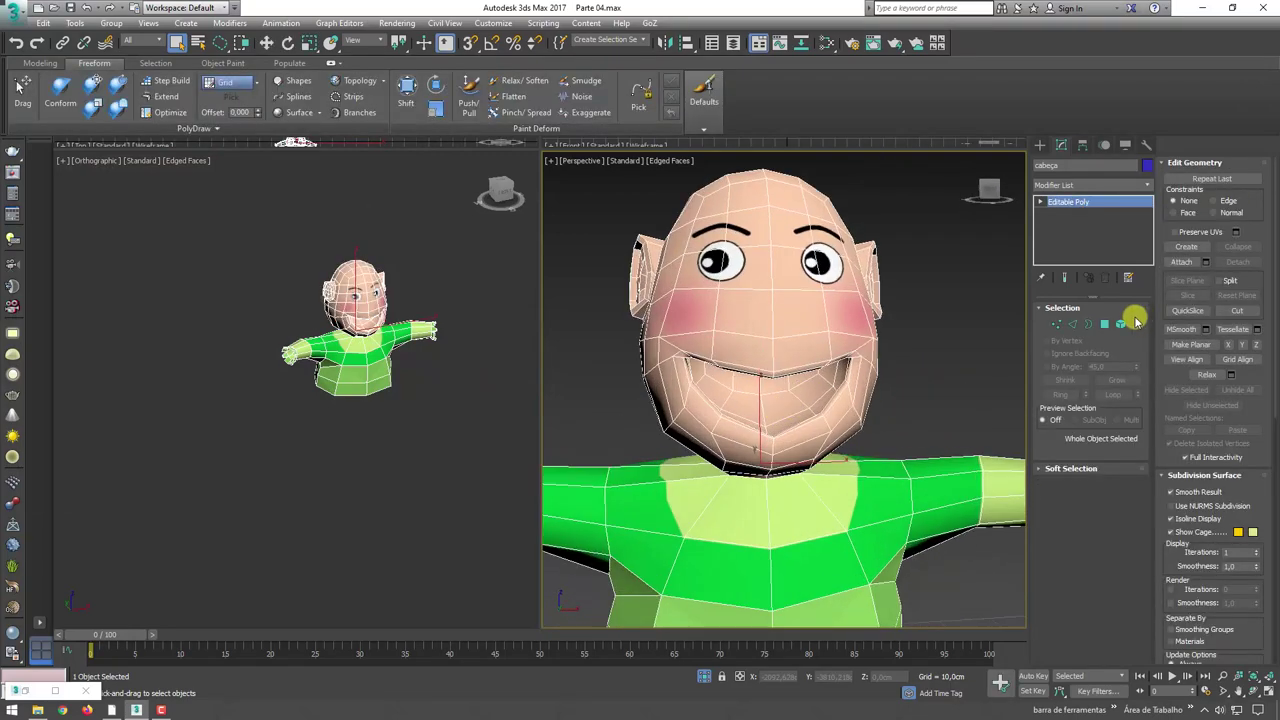
- In Polygon mode, pick several polygons inside the mouth
click(1104, 324)
click(772, 378)
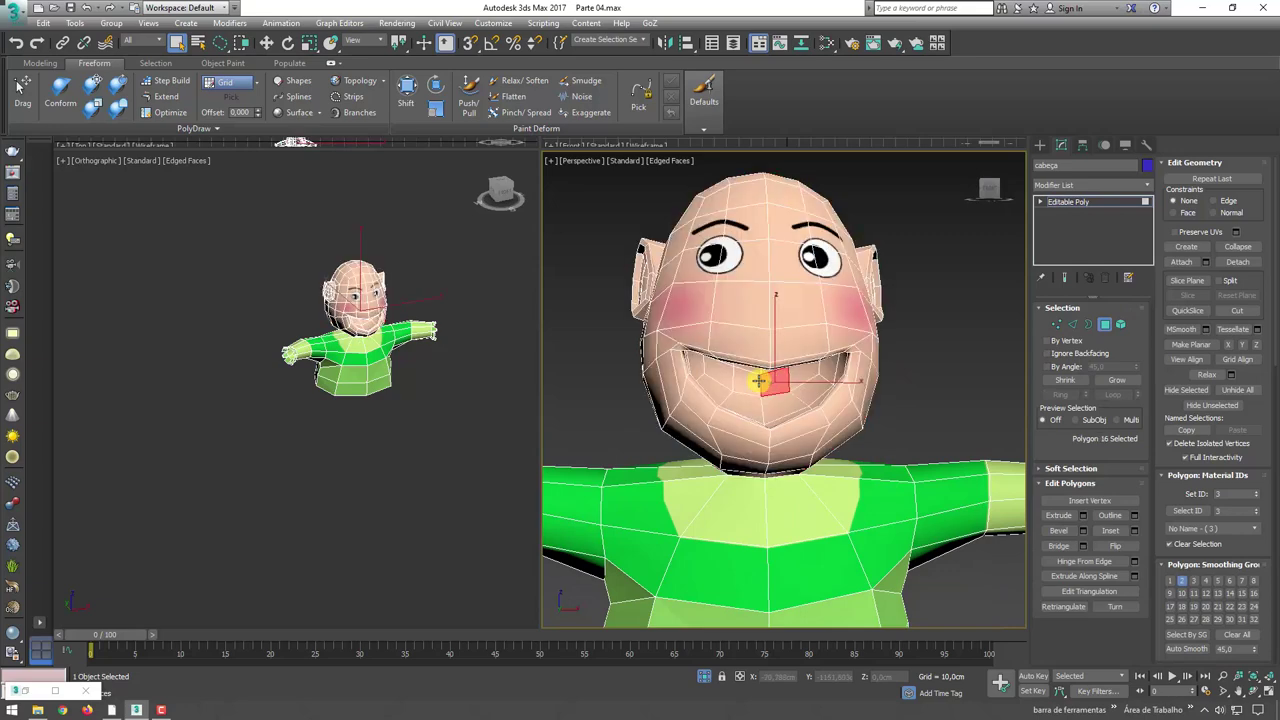
scroll(758, 380, up, 3)
mouse_move(757, 380)
alt+middle_down()
mouse_move(766, 366)
mouse_move(830, 356)
alt+middle_up()
ctrl+click(763, 354)
ctrl+click(798, 348)
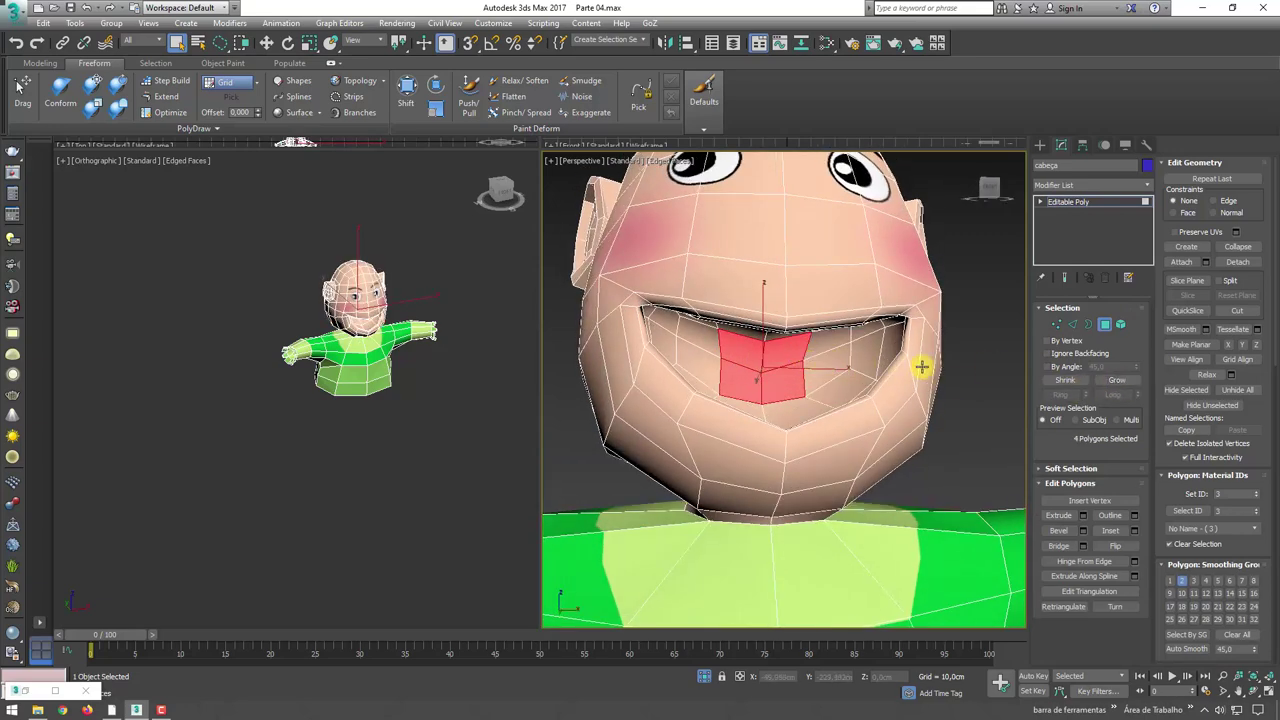
- Grow the mouth selection until it covers 80 polygons
click(1124, 381)
click(1125, 384)
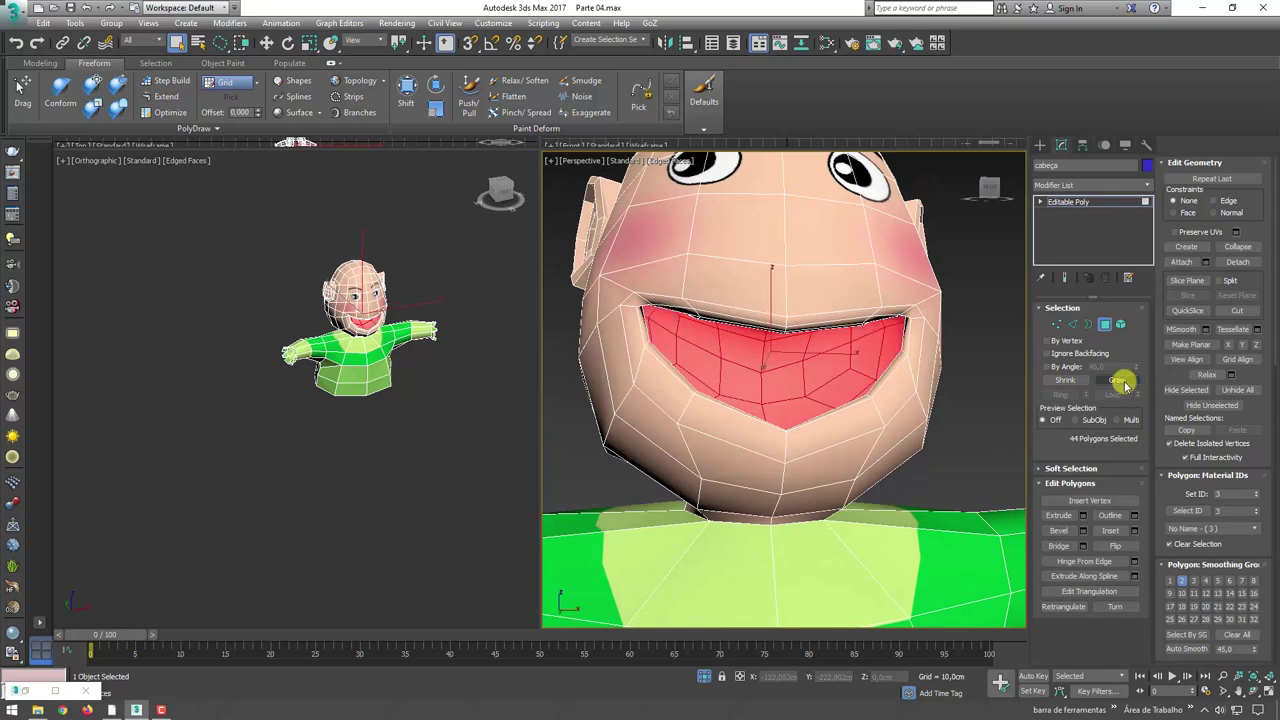
click(1124, 381)
click(1124, 381)
alt+middle_drag(932, 375, 1043, 353)
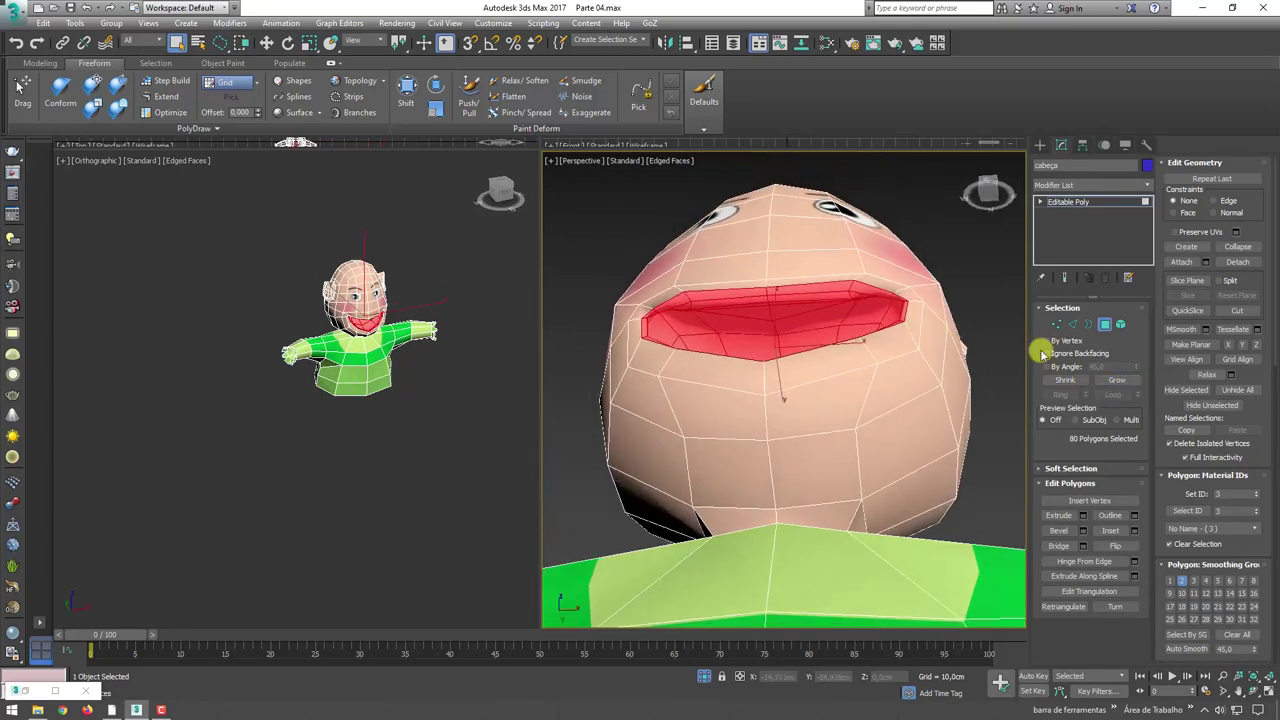
click(1066, 384)
mouse_move(943, 331)
alt+middle_down()
mouse_move(874, 366)
mouse_move(910, 341)
mouse_move(931, 351)
mouse_move(886, 244)
alt+middle_up()
click(1116, 380)
click(826, 44)
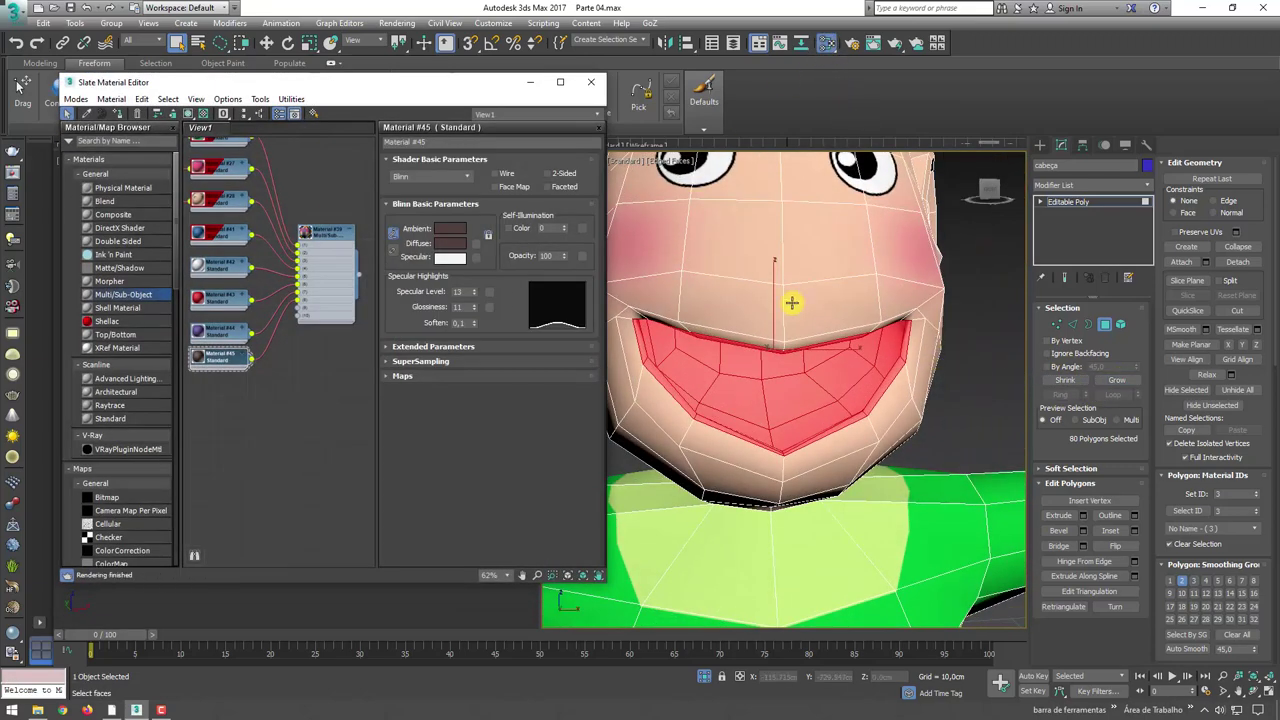
- Copy Material #45 into Material #46 and give it a sampled dark magenta Diffuse colour
scroll(800, 310, down, 3)
scroll(808, 331, down, 2)
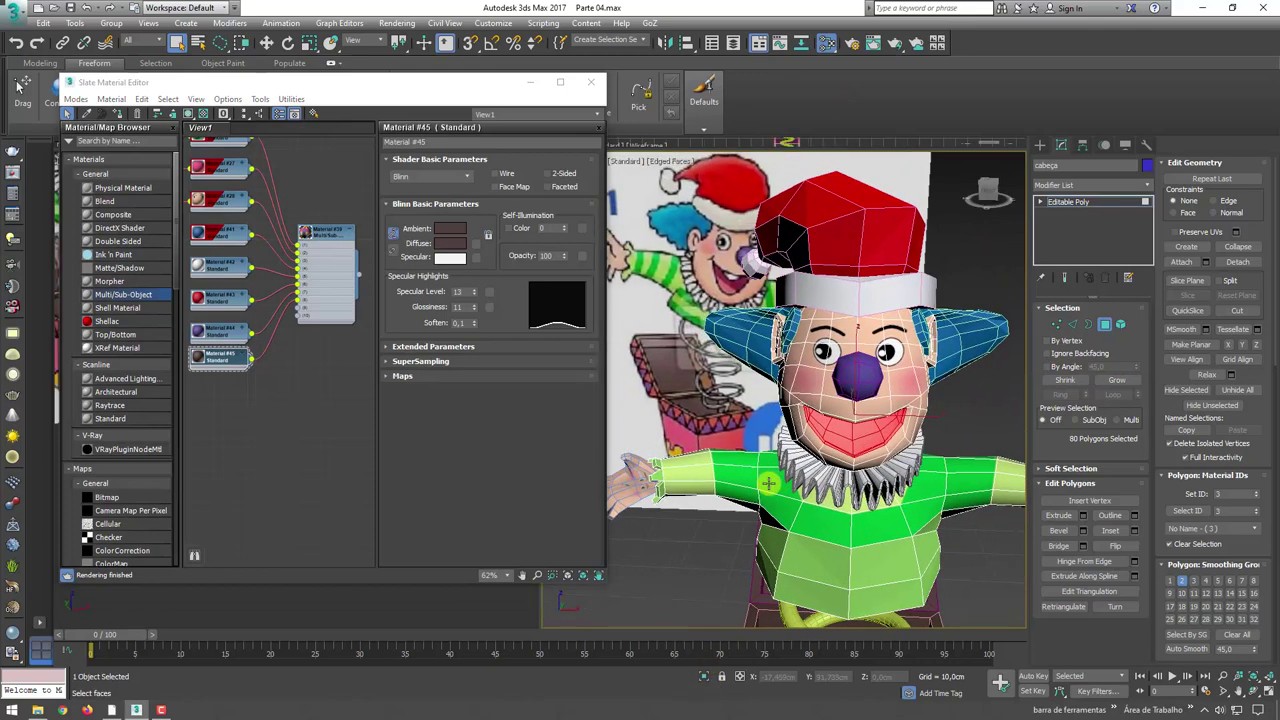
alt+middle_drag(697, 414, 781, 481)
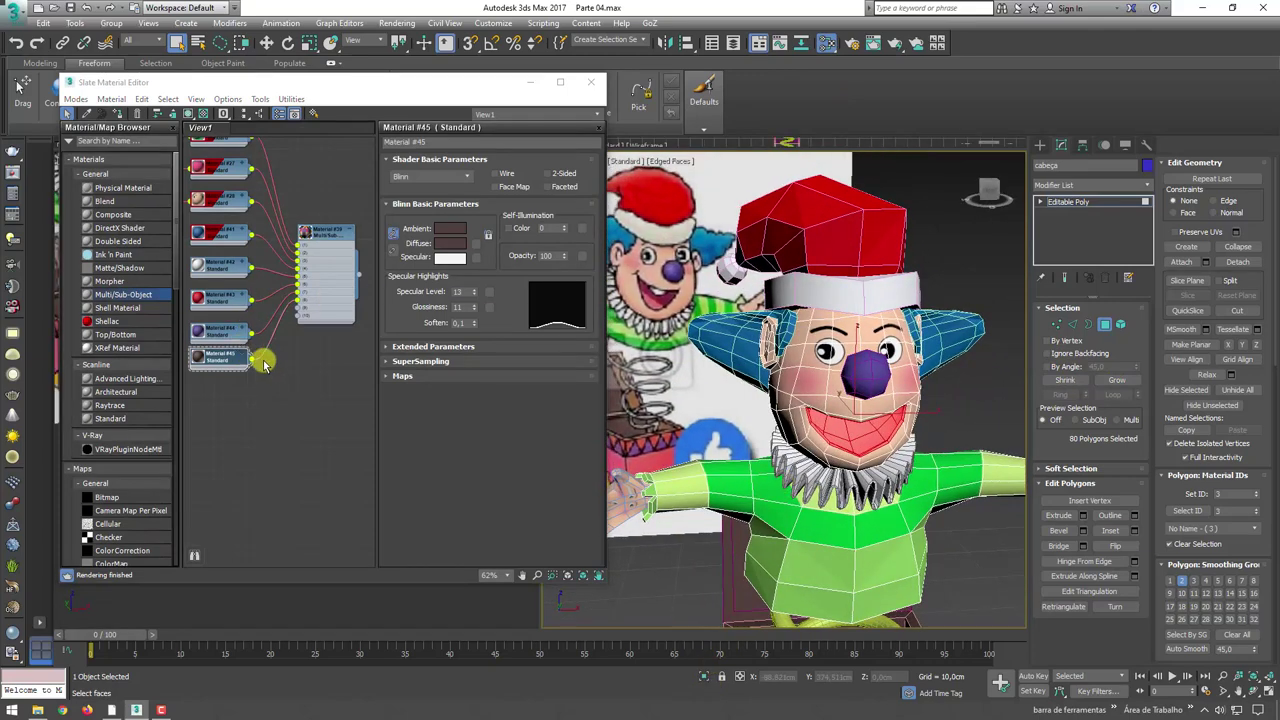
shift+drag(226, 372, 226, 393)
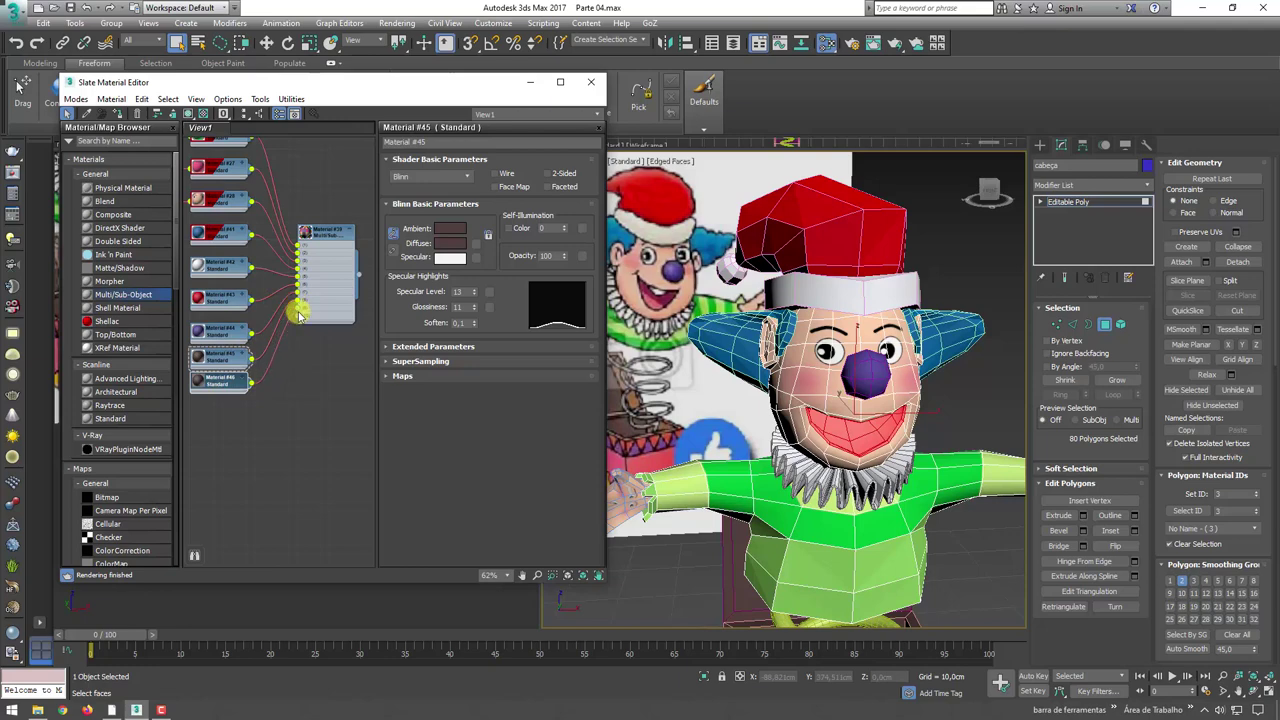
double_click(226, 382)
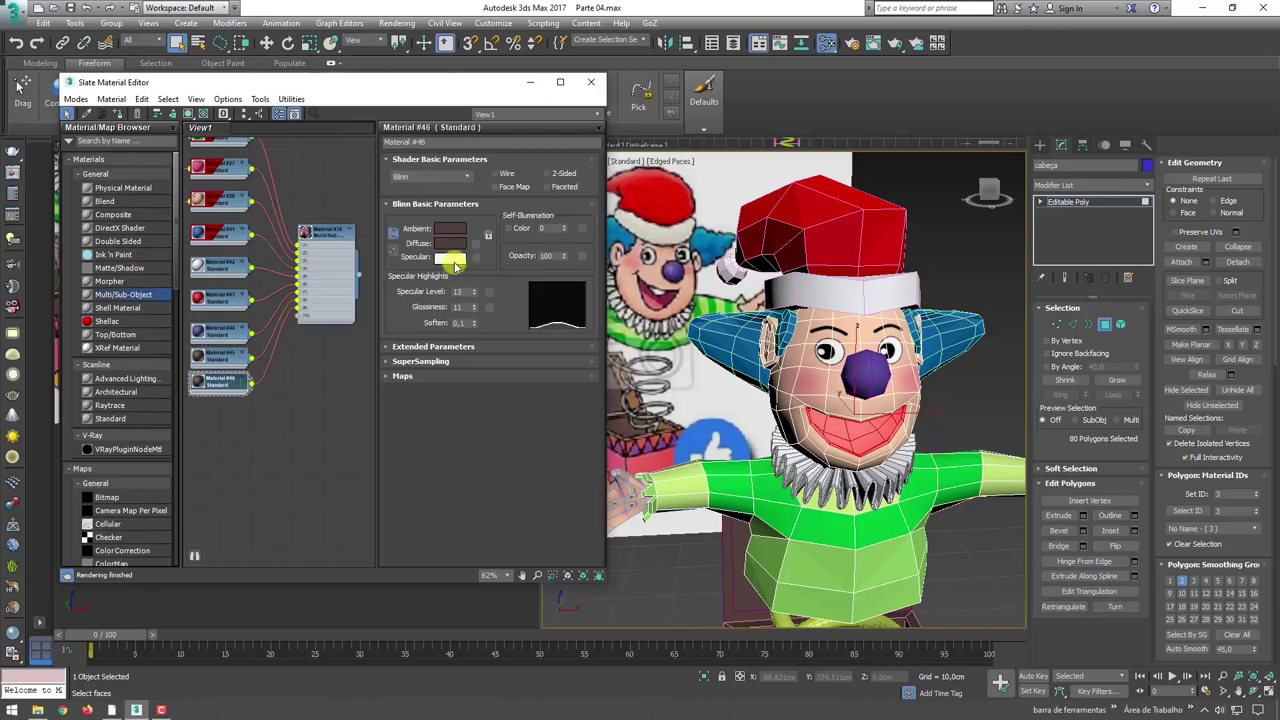
click(450, 245)
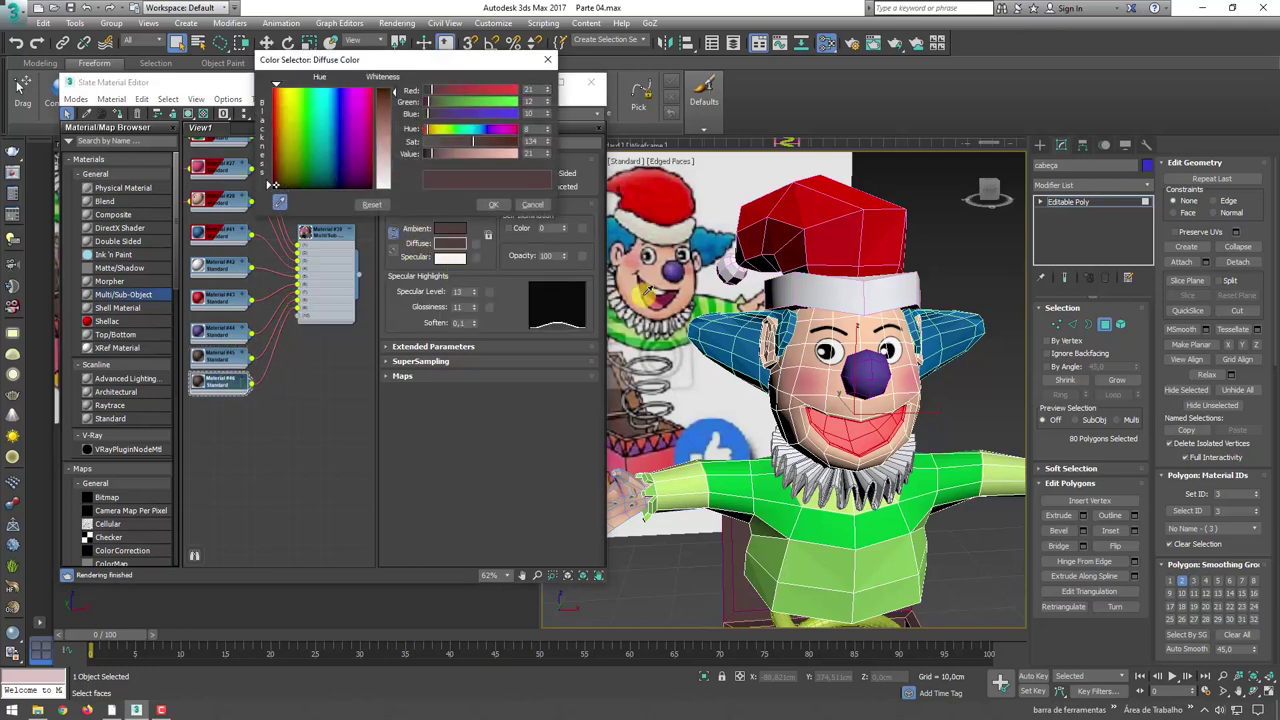
click(668, 292)
click(493, 204)
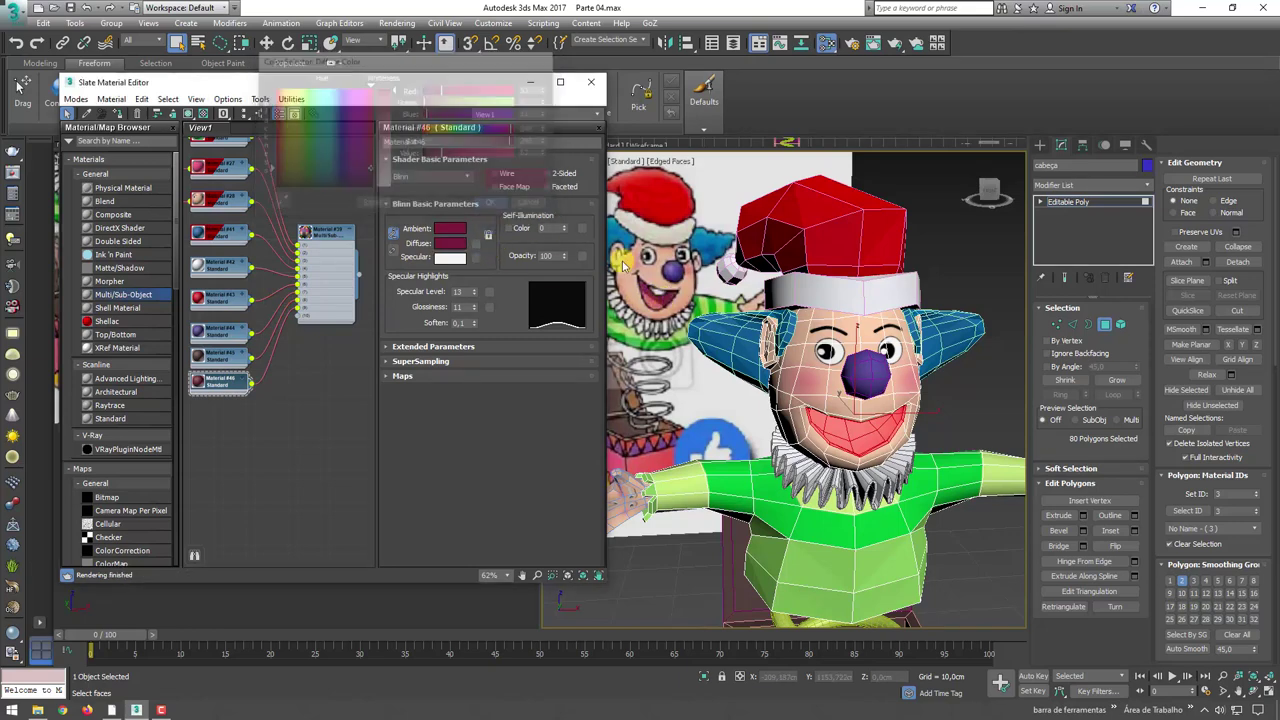
- Assign material ID 9 to the mouth polygons and leave sub-object mode
double_click(1236, 492)
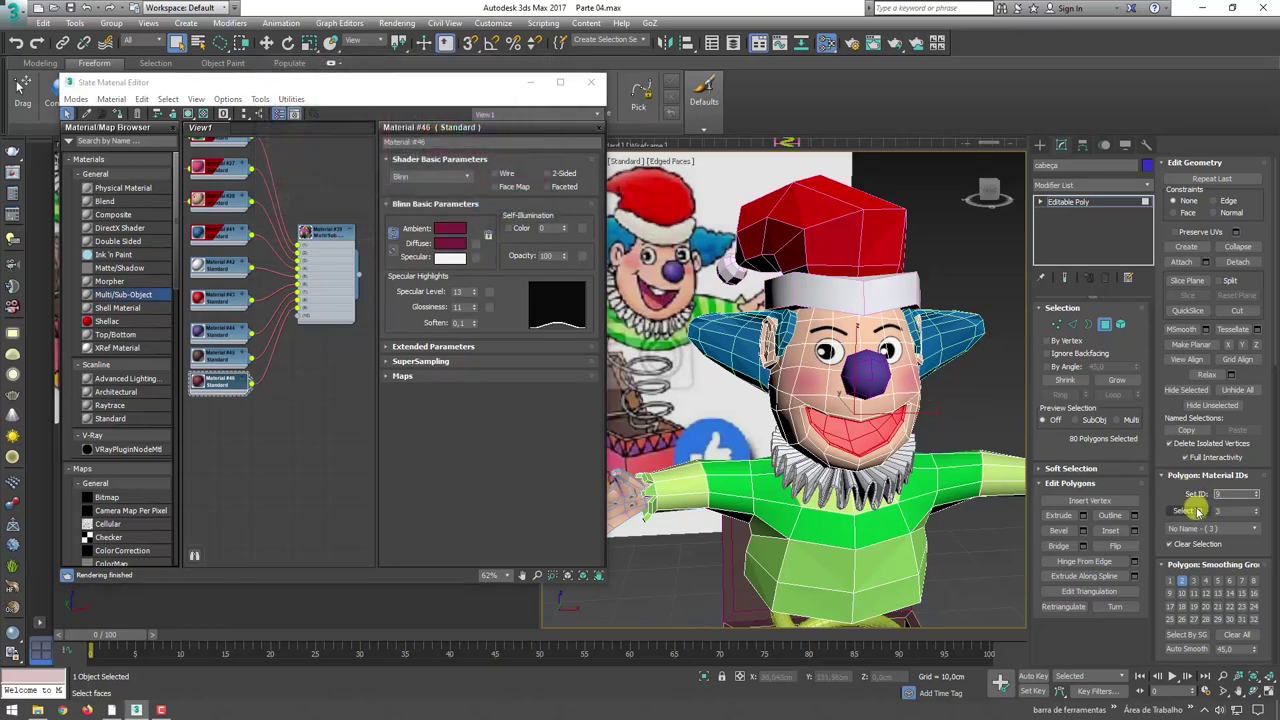
text(9)
key(Return)
click(1072, 210)
mouse_move(957, 415)
alt+middle_down()
mouse_move(940, 432)
mouse_move(900, 435)
mouse_move(918, 369)
mouse_move(960, 369)
alt+middle_up()
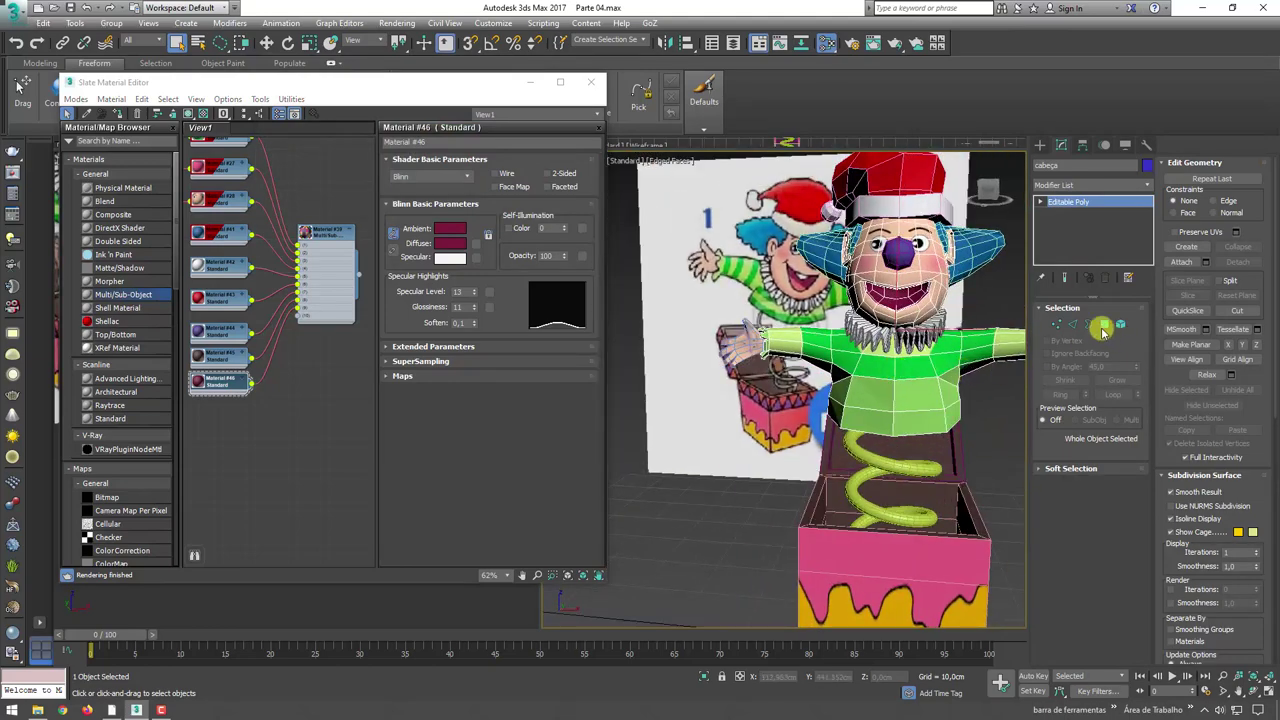
- Select all of the clown's torso polygons in Polygon mode
click(1105, 326)
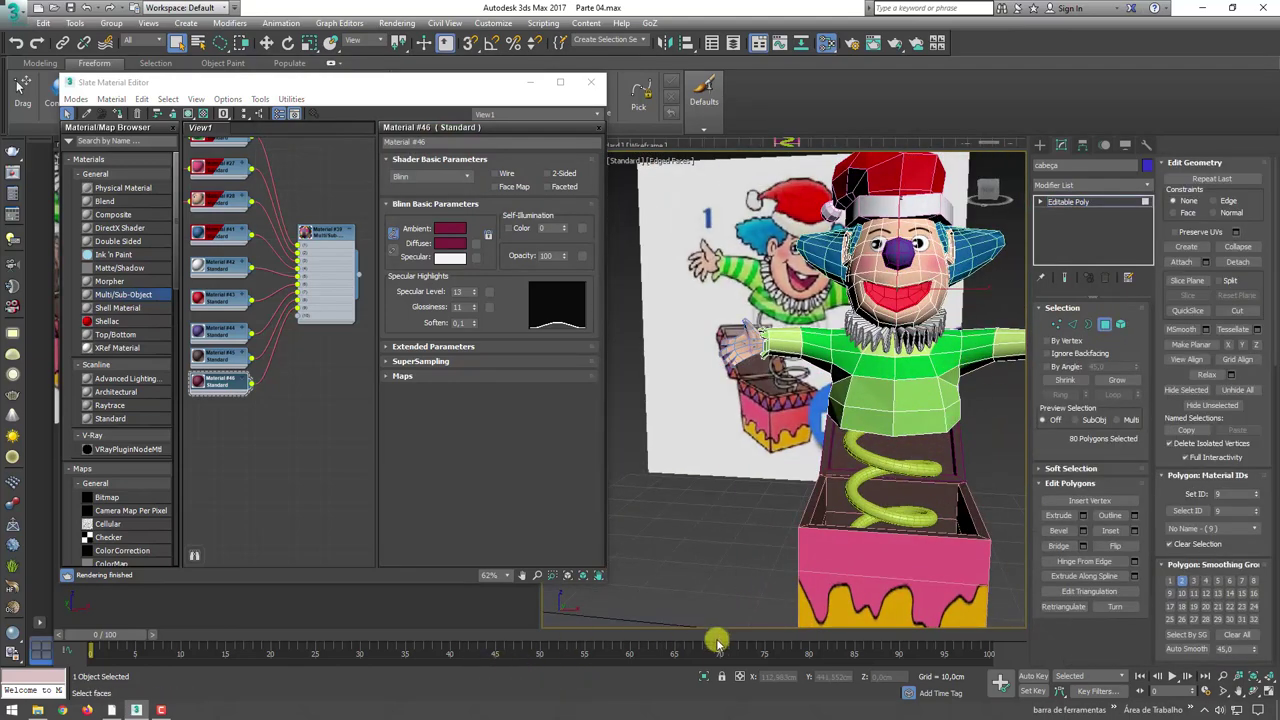
click(705, 678)
scroll(823, 380, down, 2)
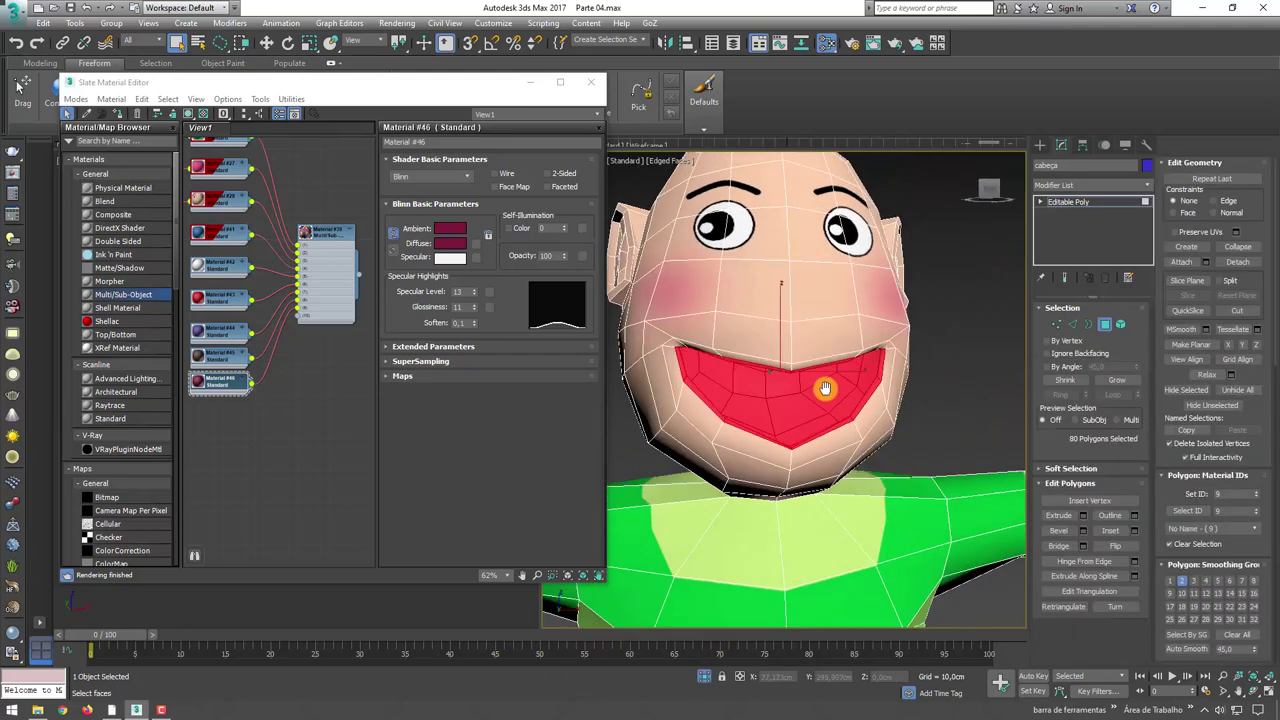
scroll(860, 412, down, 3)
alt+middle_drag(860, 412, 850, 395)
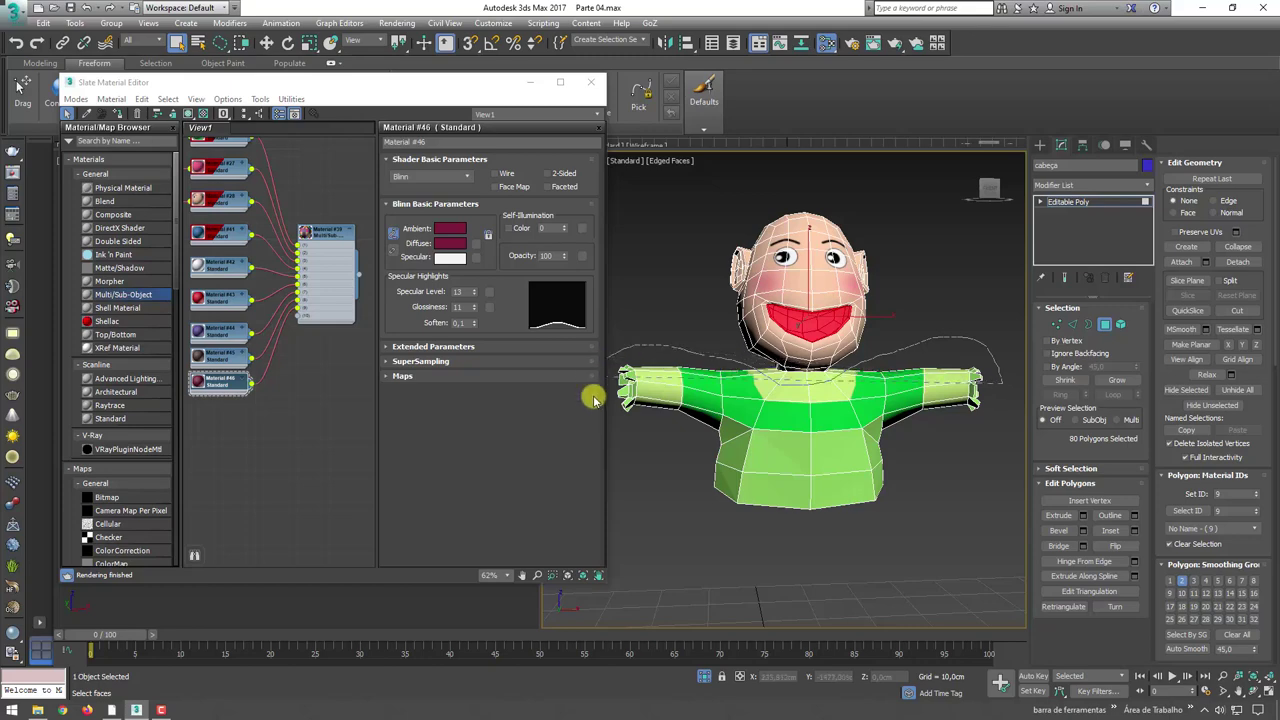
drag(930, 545, 945, 530)
mouse_move(957, 491)
alt+middle_down()
mouse_move(737, 503)
mouse_move(903, 500)
mouse_move(1122, 293)
alt+middle_up()
- Add a planar UVW Map to the torso, aligned to Y so it faces front
click(1145, 193)
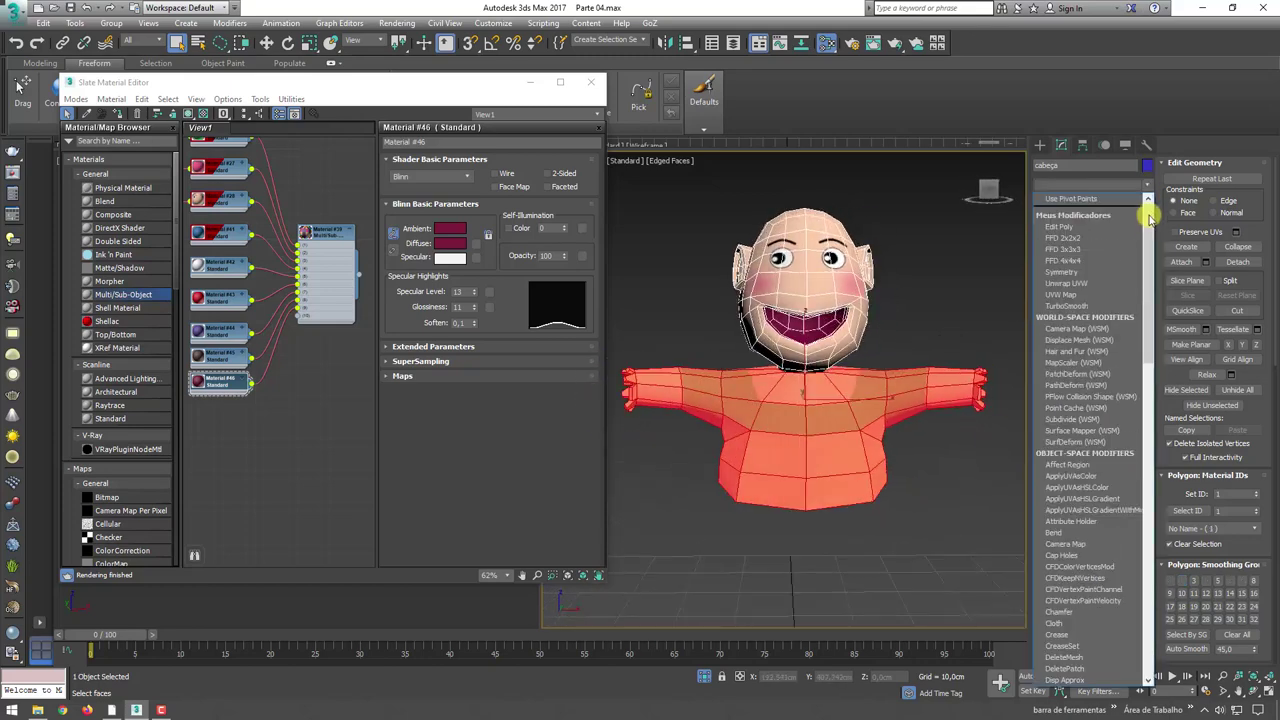
drag(1147, 210, 1150, 590)
click(1077, 550)
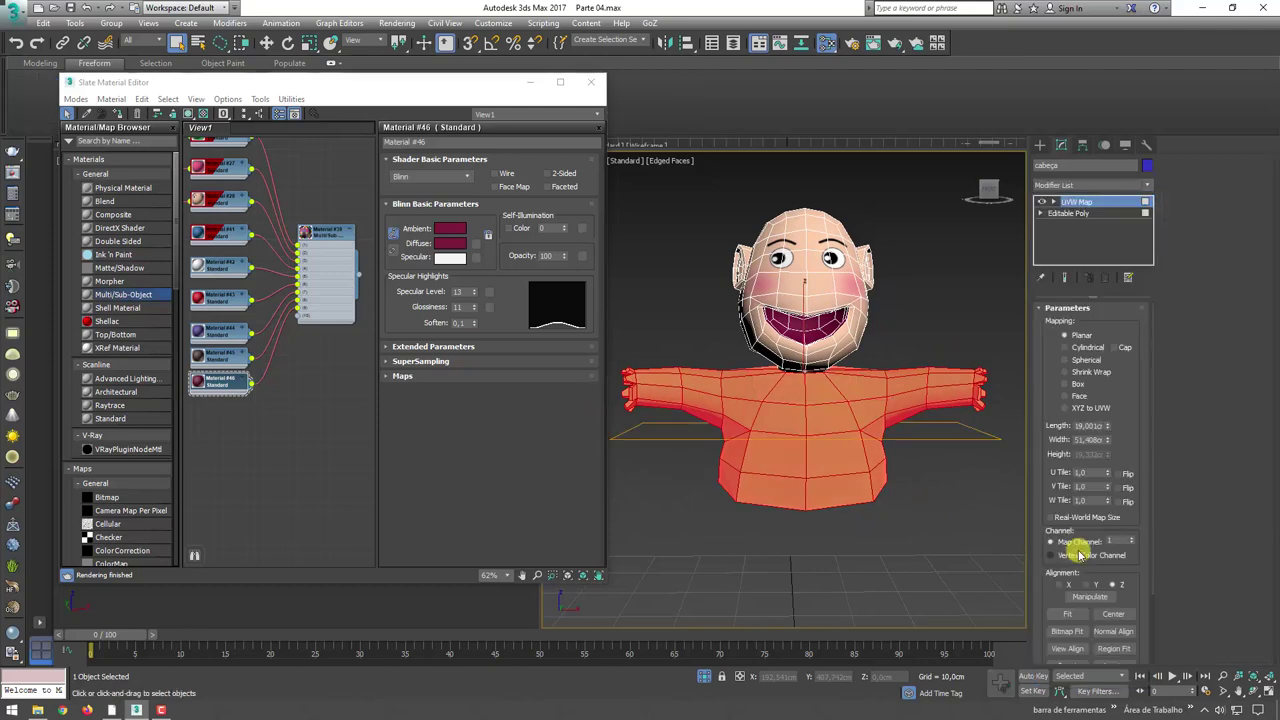
alt+middle_drag(1000, 520, 908, 449)
click(1088, 590)
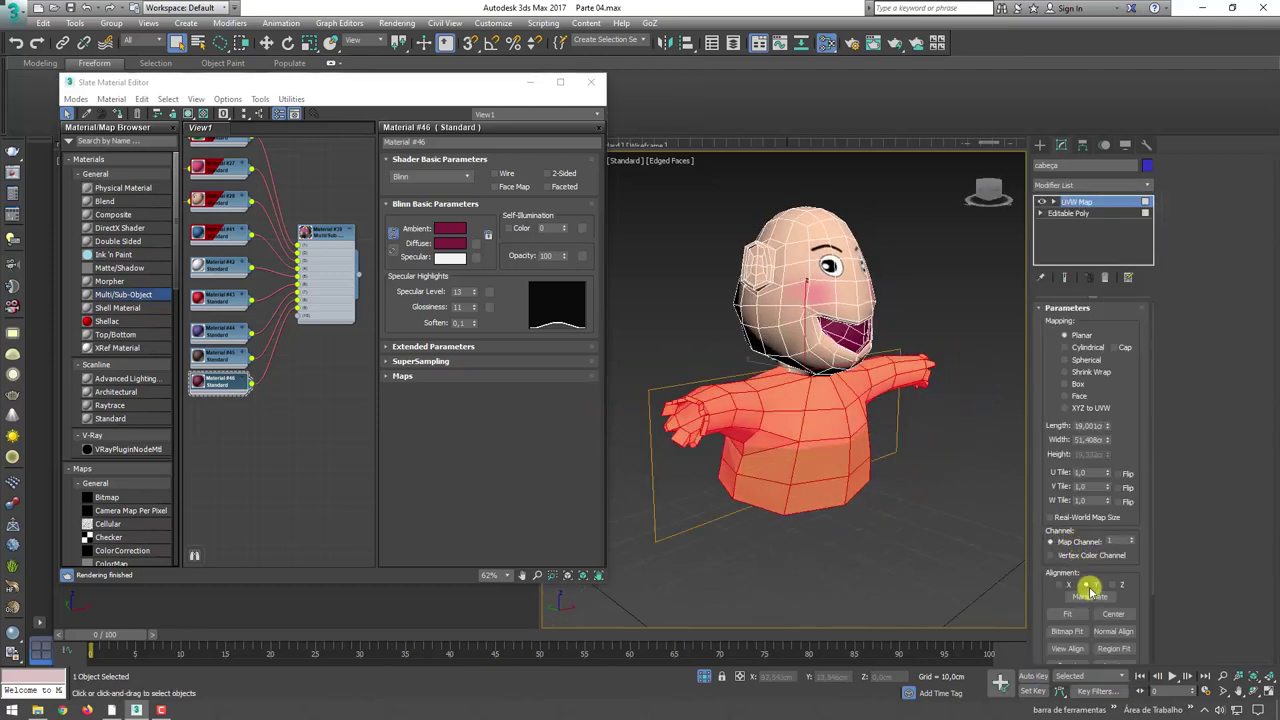
alt+middle_drag(833, 474, 737, 463)
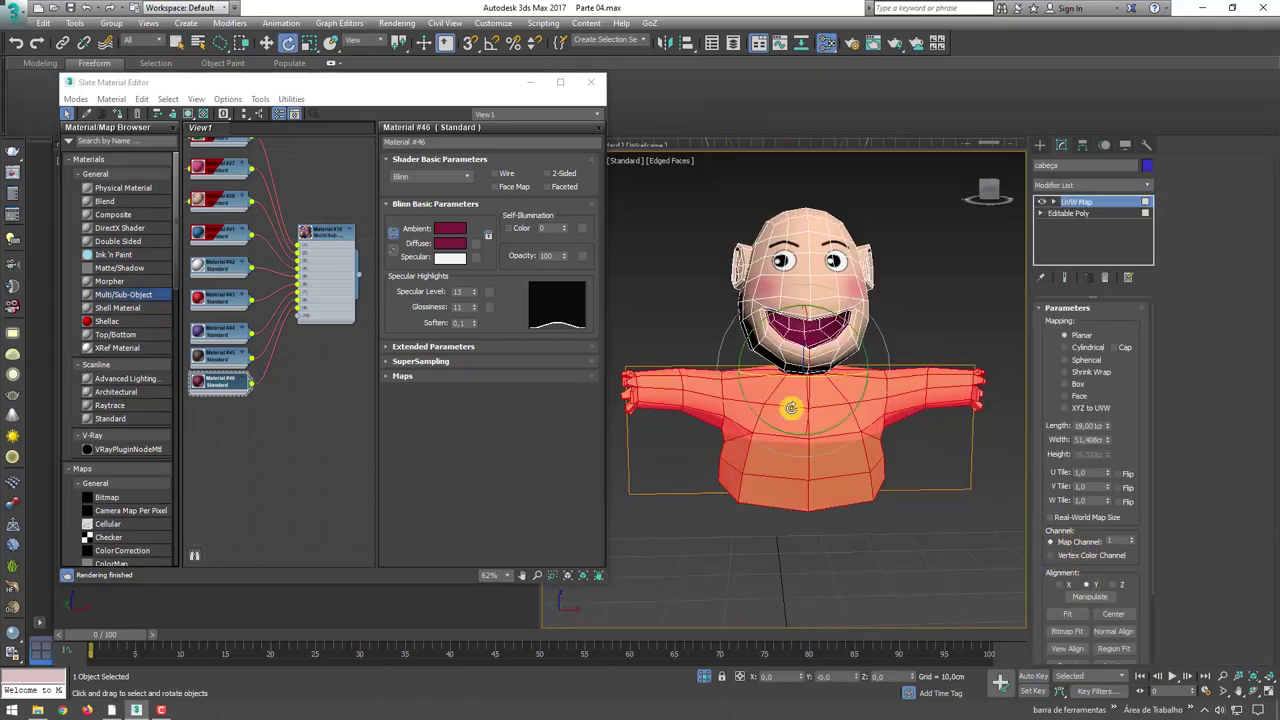
- Squash and shrink the UVW Map gizmo over the shirt
key(r)
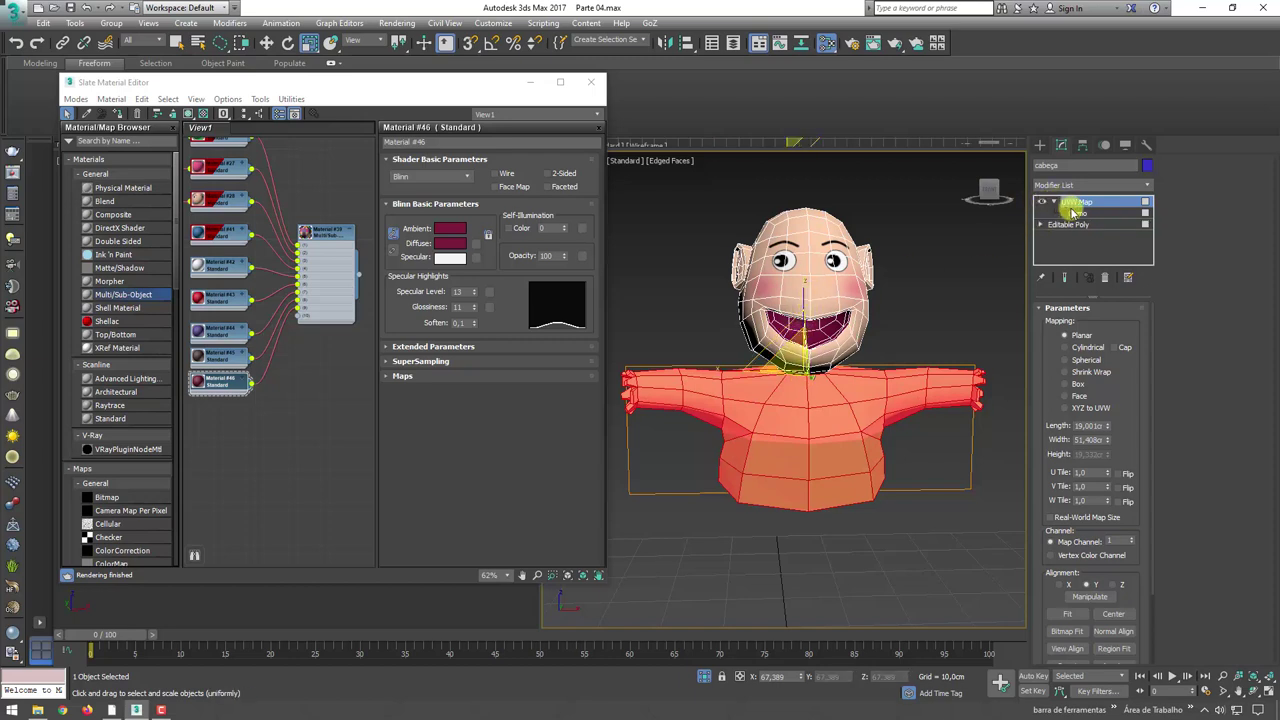
click(1076, 213)
drag(803, 347, 806, 393)
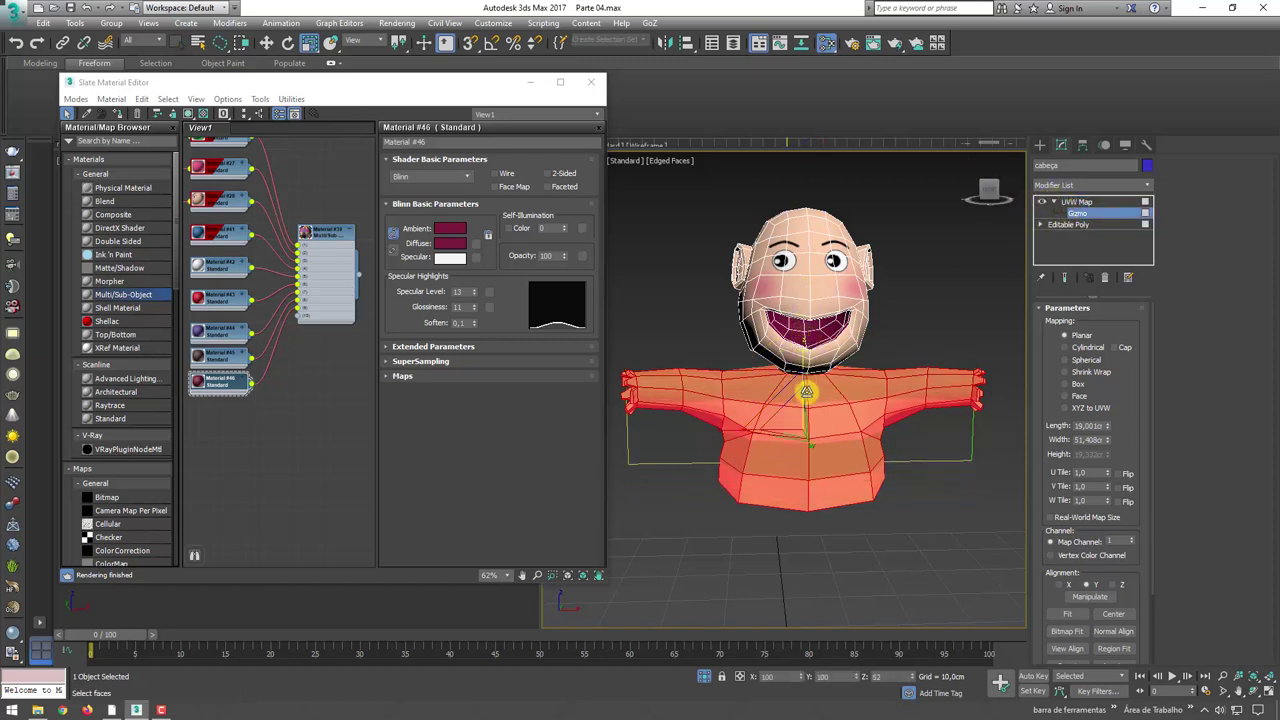
drag(720, 432, 805, 370)
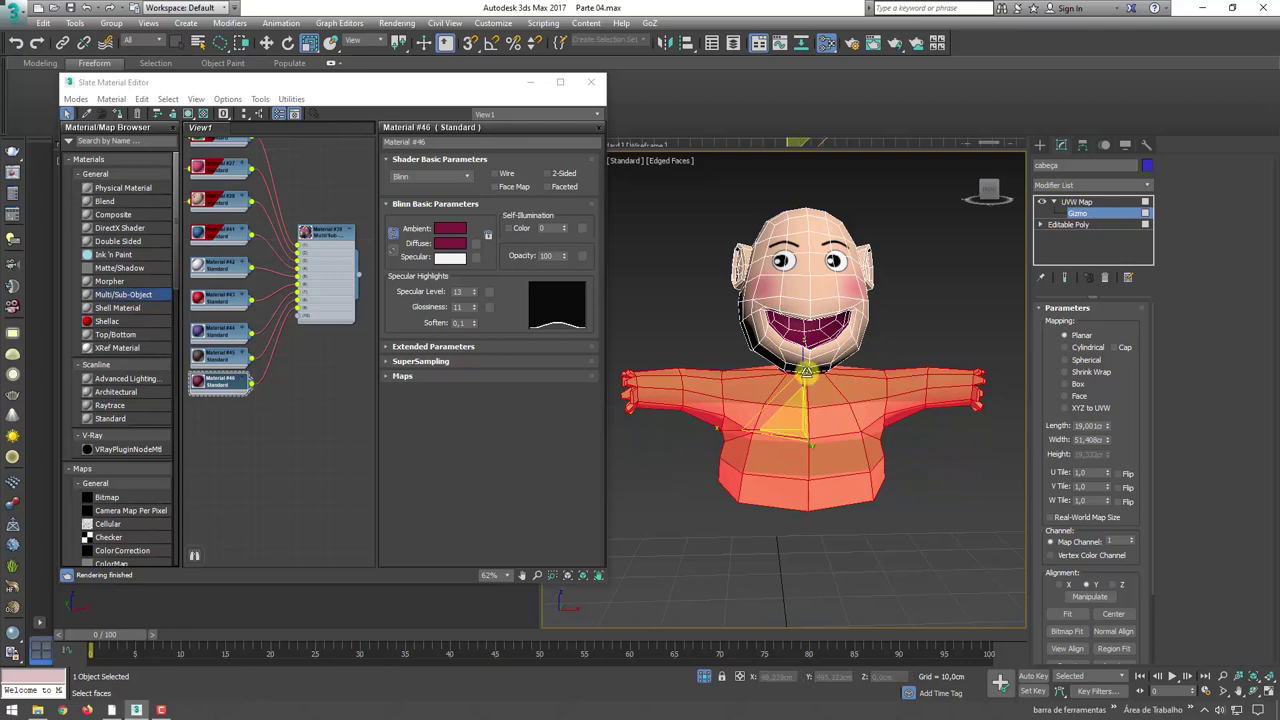
- Rescale the gizmo for denser stripes and shift the stripes vertically on the torso
mouse_move(764, 437)
alt+middle_down()
mouse_move(802, 428)
mouse_move(815, 455)
mouse_move(860, 443)
mouse_move(808, 348)
alt+middle_up()
key(w)
key(r)
scroll(860, 443, up, 3)
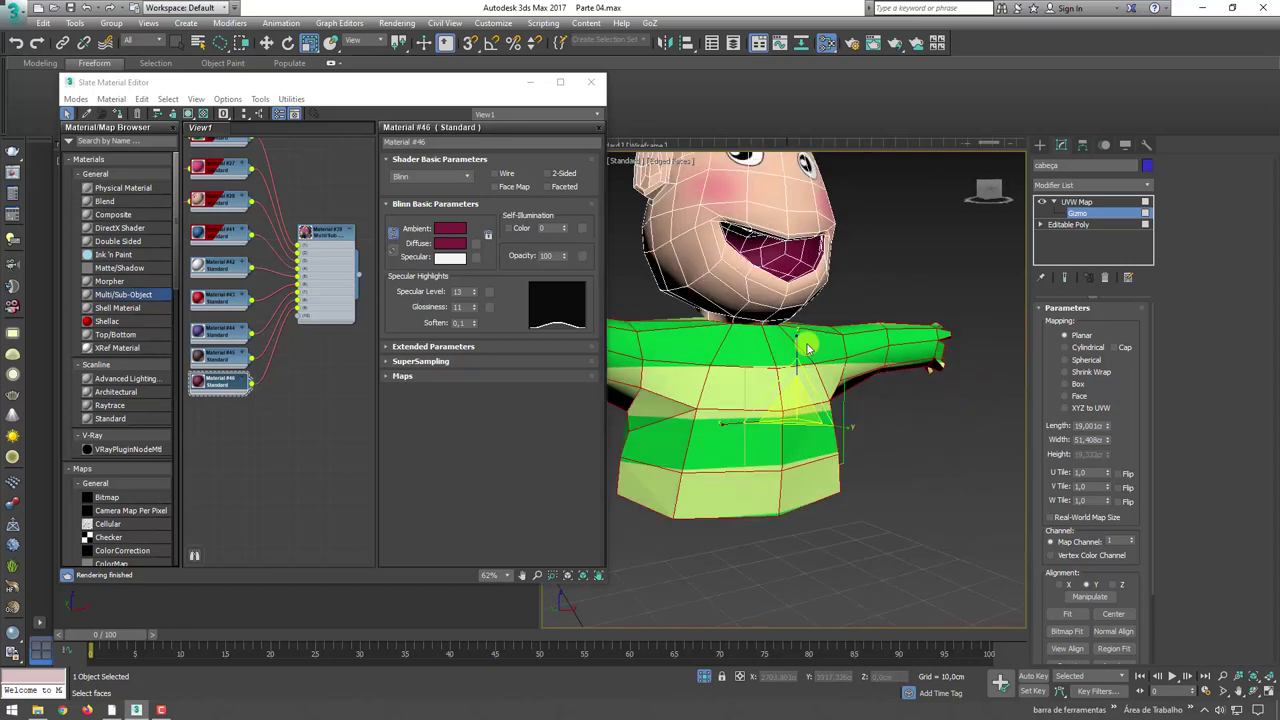
drag(797, 338, 810, 410)
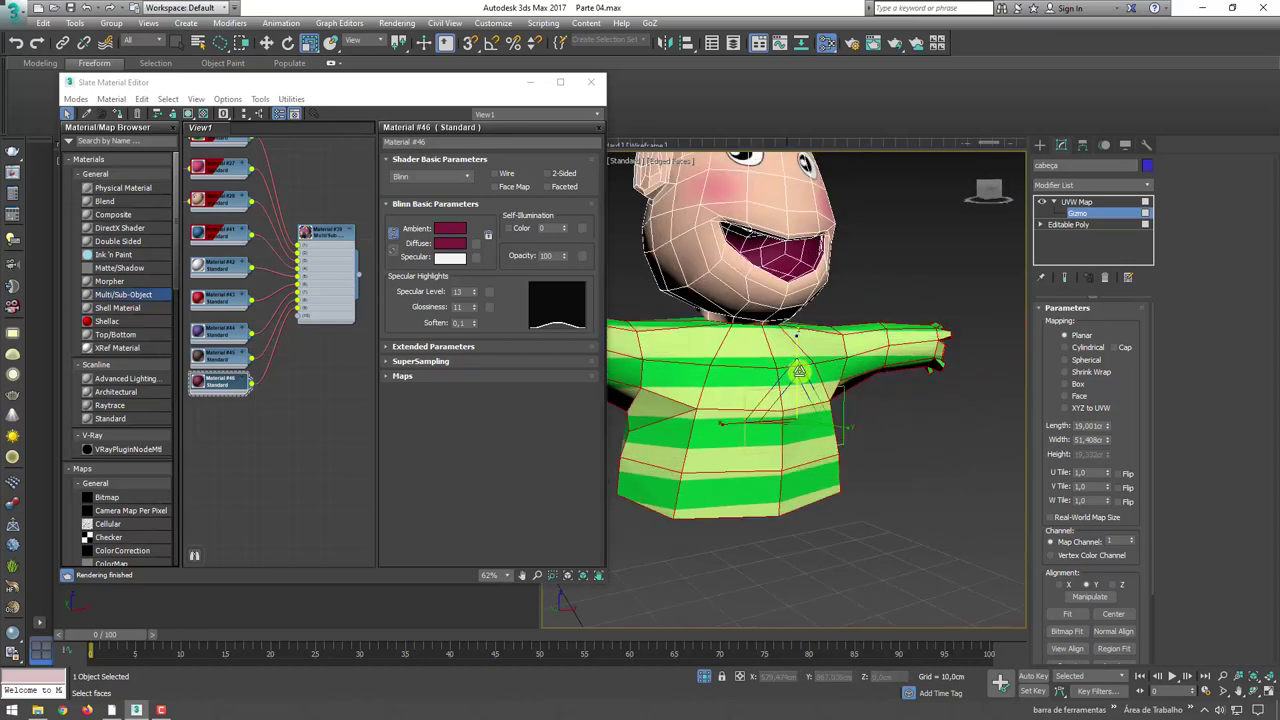
scroll(810, 410, down, 5)
scroll(810, 410, up, 2)
scroll(812, 410, up, 3)
scroll(818, 412, up, 2)
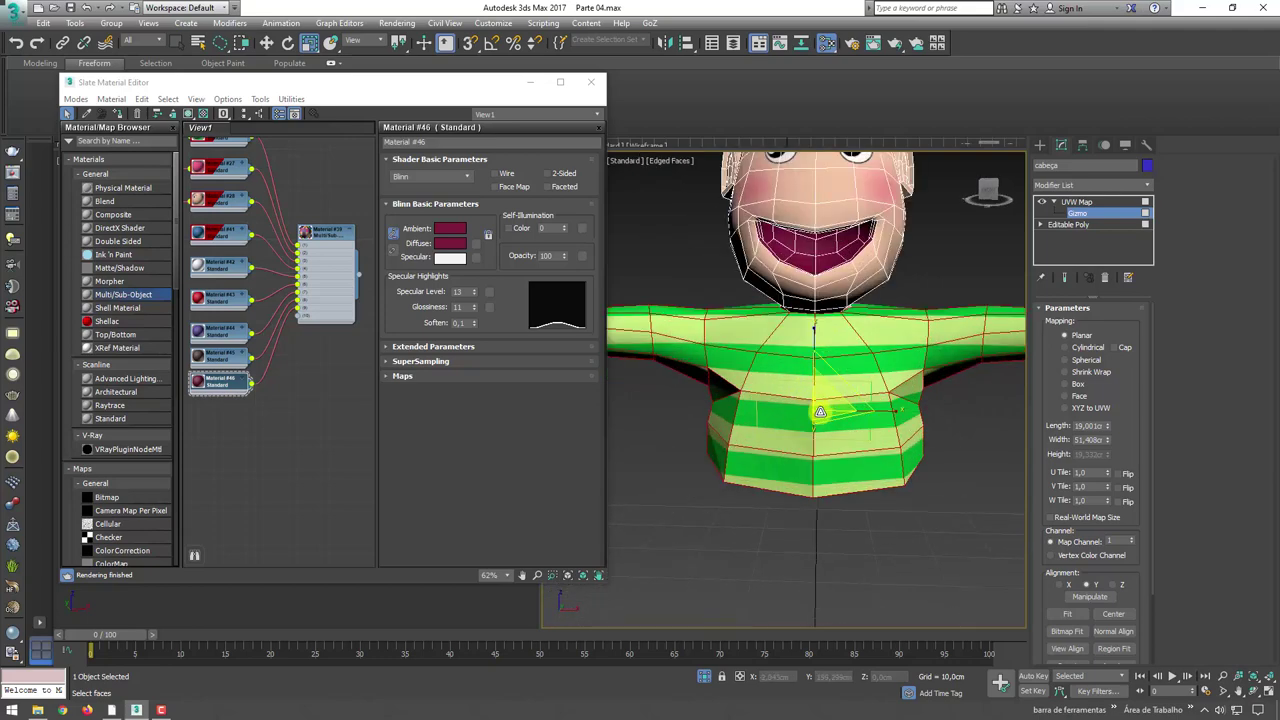
drag(825, 397, 834, 408)
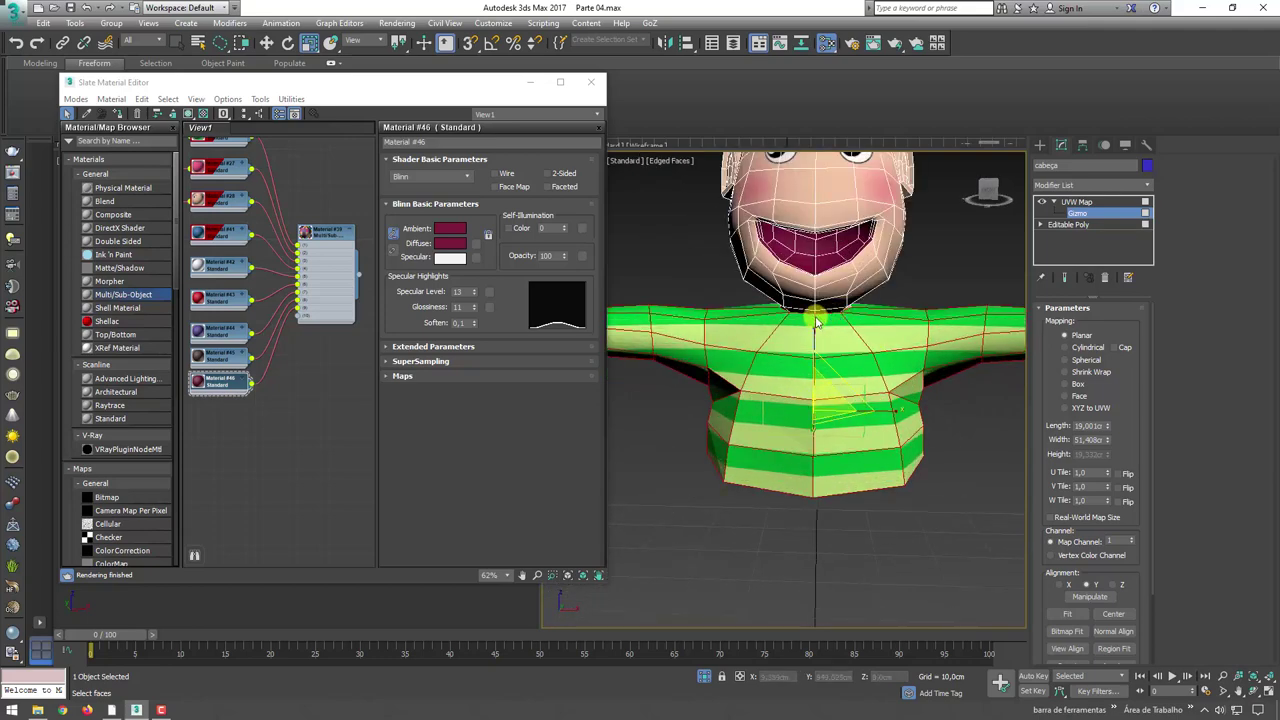
- Copy the UVW Map modifier and convert the torso to Editable Poly
click(1053, 202)
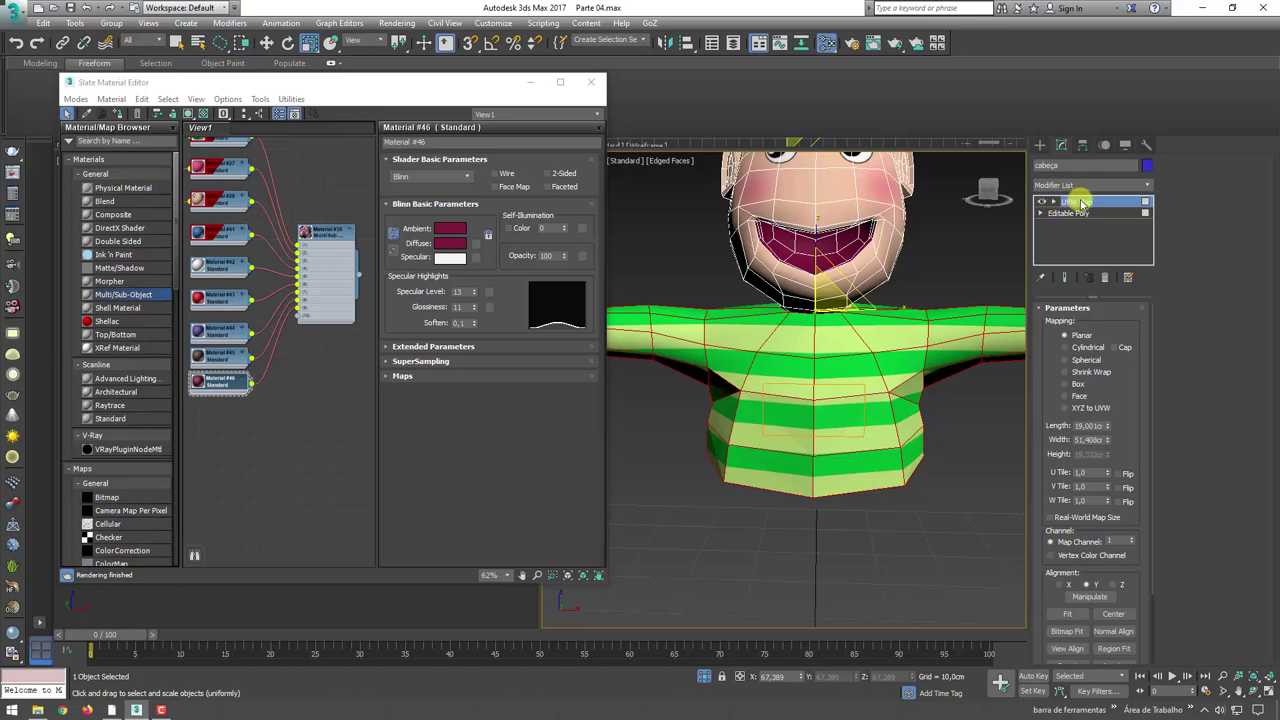
right_click(1081, 203)
click(1106, 256)
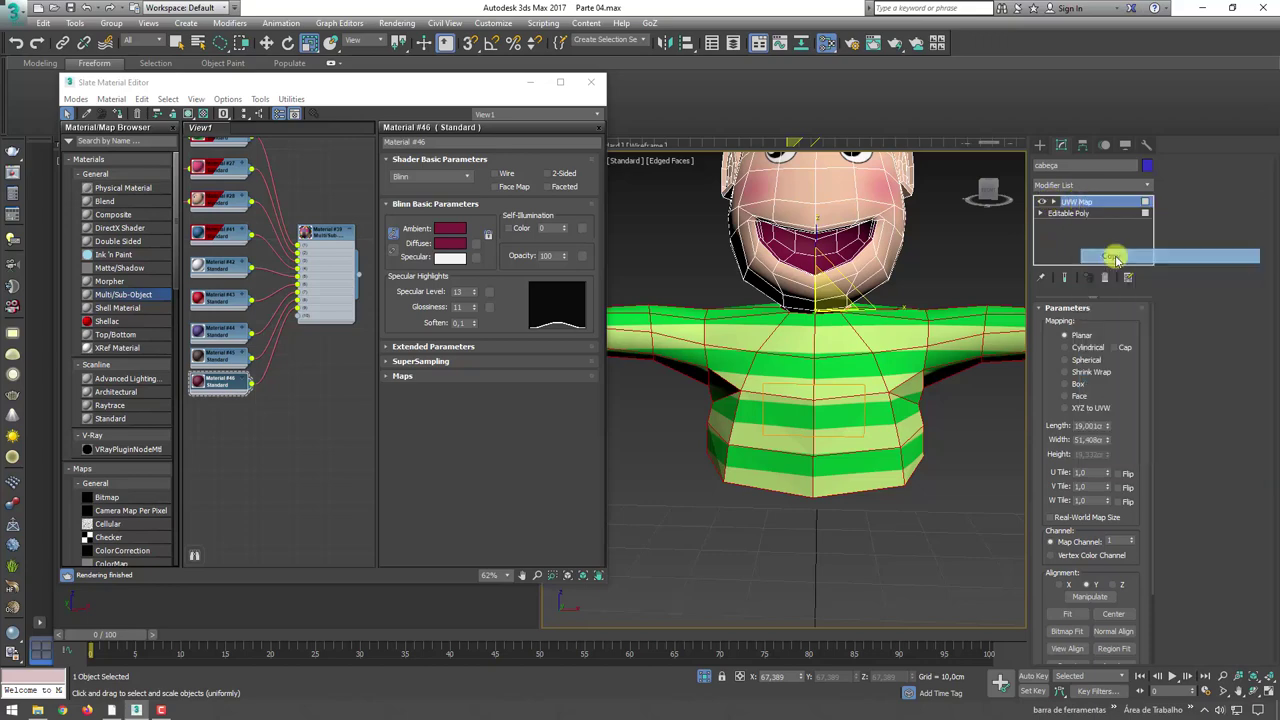
right_click(852, 347)
click(997, 494)
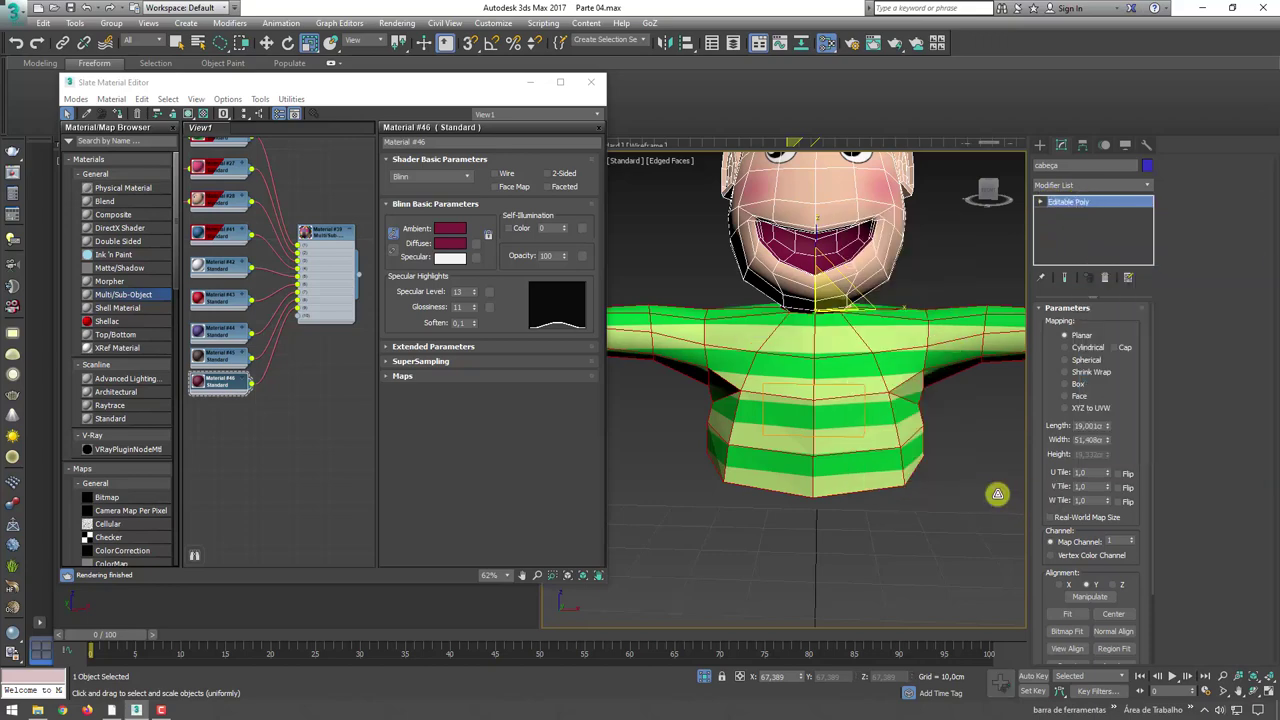
scroll(914, 434, down, 3)
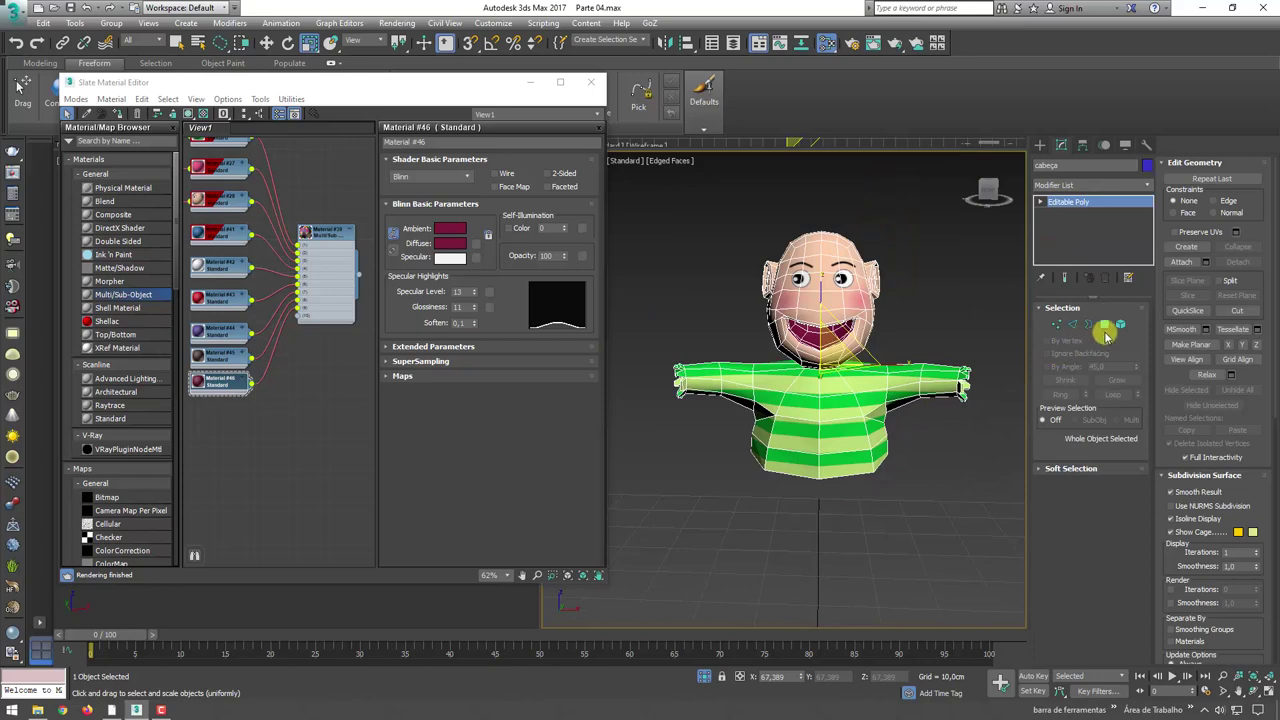
- In Polygon mode, lasso-select the right and left sleeve polygons for new mapping
click(1105, 330)
scroll(955, 340, up, 3)
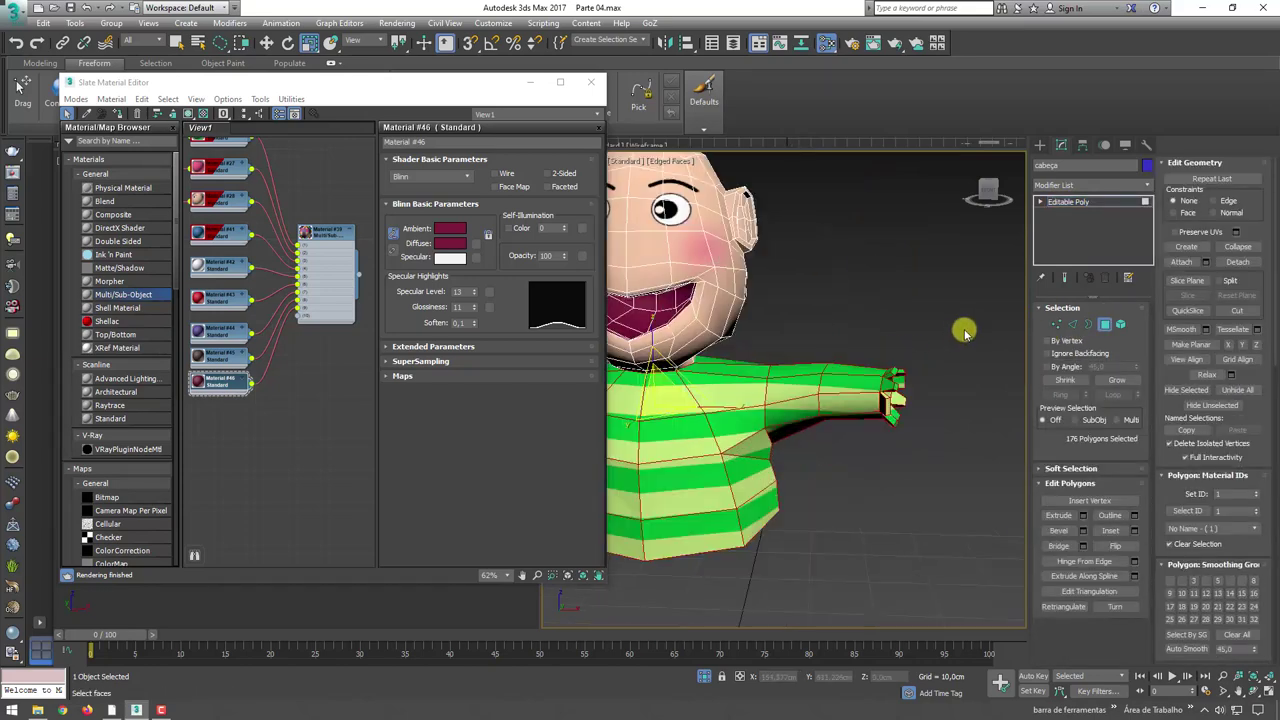
scroll(955, 340, down, 3)
key(F2)
middle_drag(955, 340, 1013, 316)
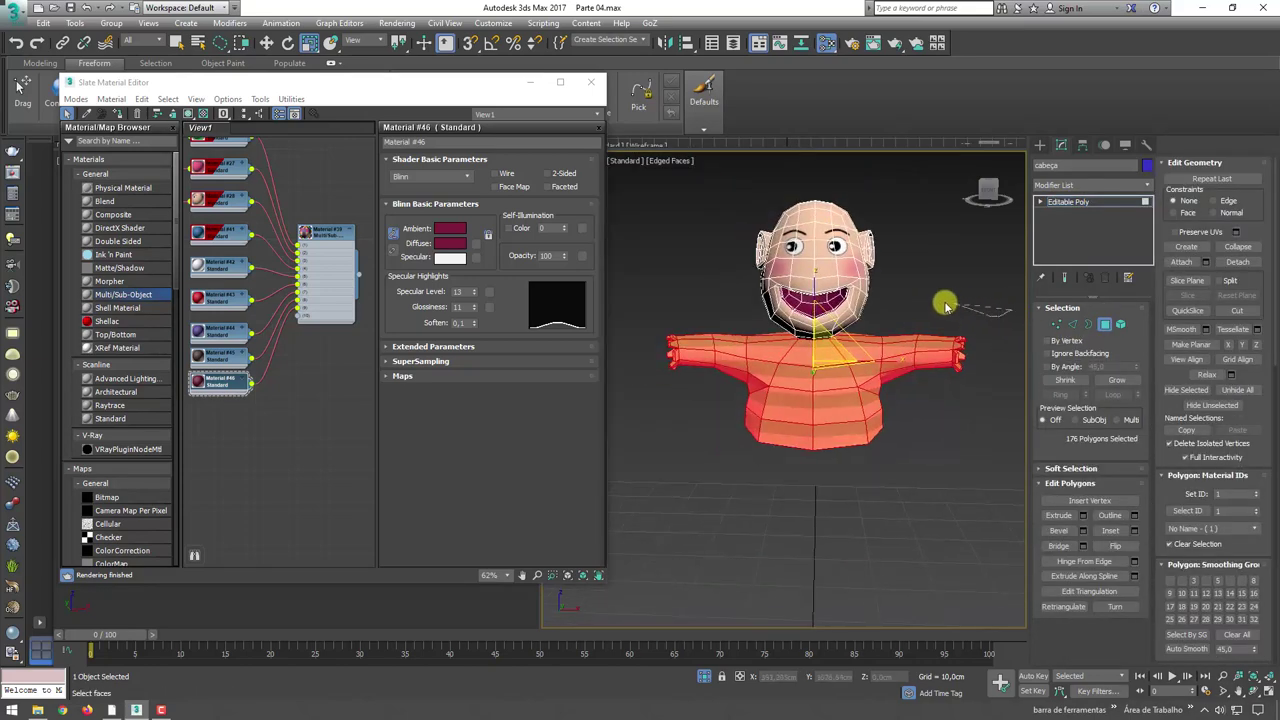
drag(945, 410, 935, 395)
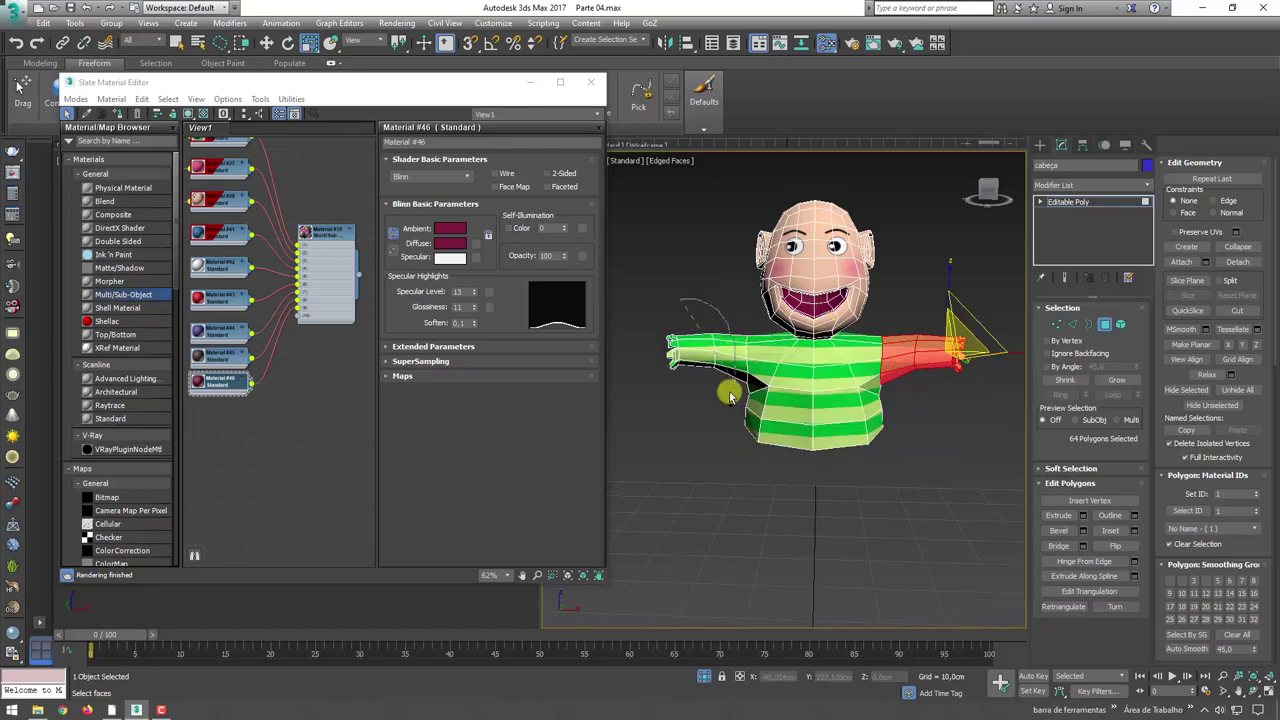
ctrl+drag(651, 289, 645, 295)
click(1117, 381)
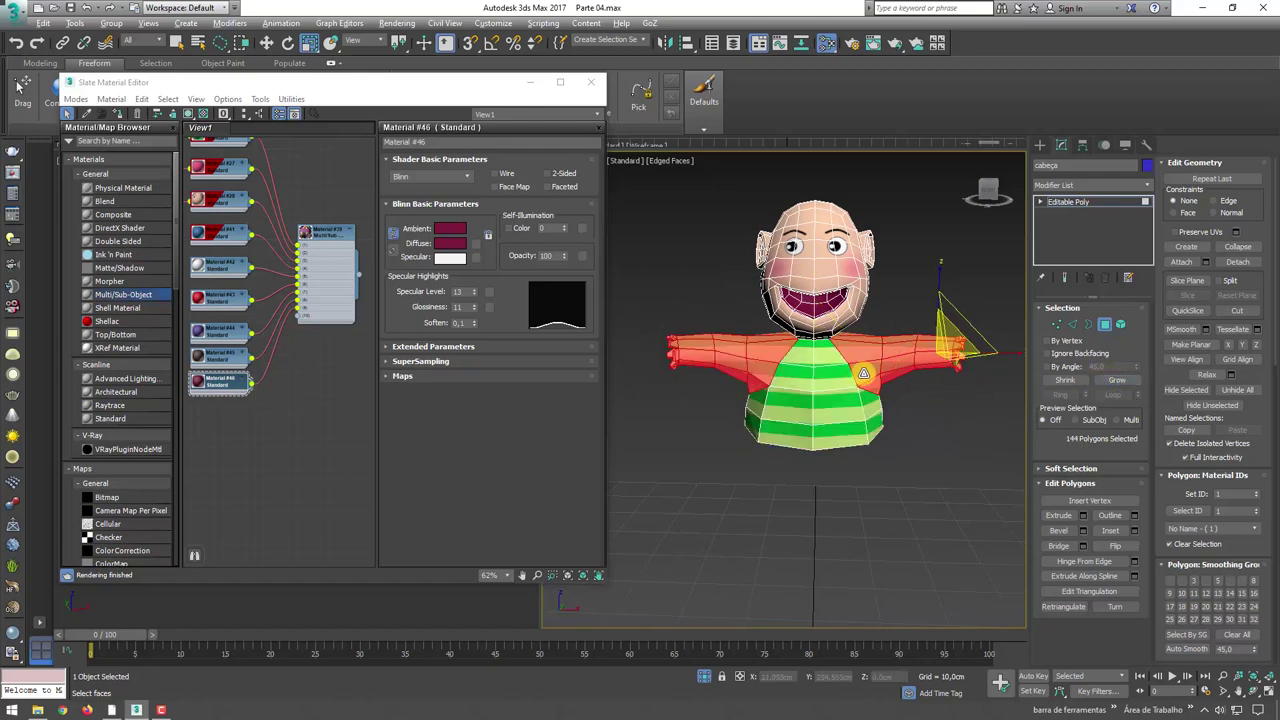
scroll(960, 340, up, 3)
right_click(1087, 205)
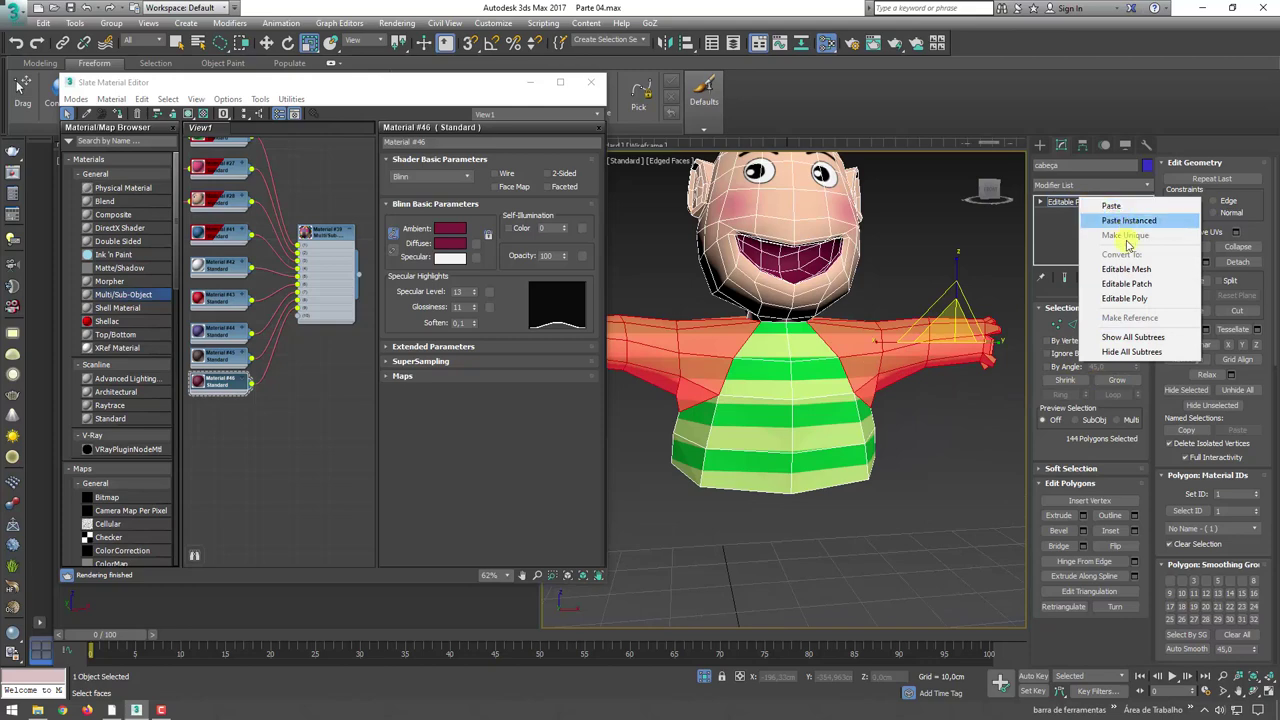
- Paste the UVW Map instanced onto the sleeves and rotate its gizmo 90° with angle snap
click(1117, 207)
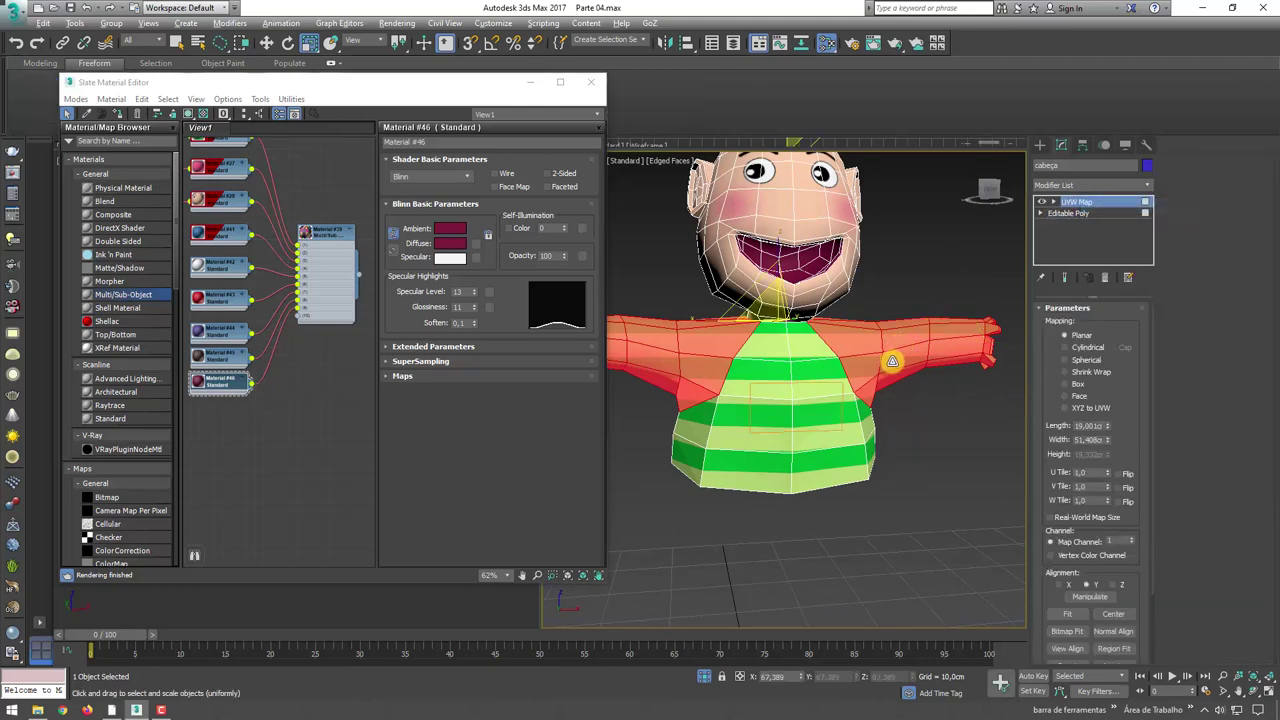
click(1073, 213)
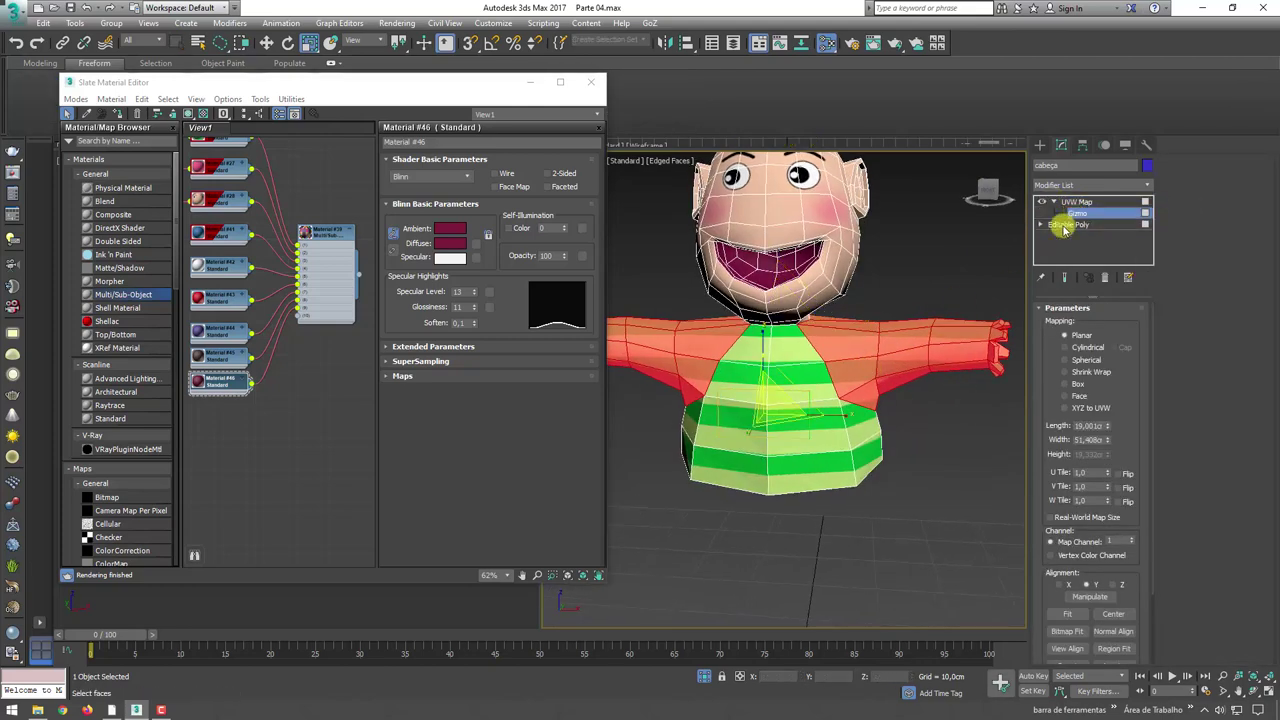
key(e)
mouse_move(808, 364)
mouse_down()
mouse_move(741, 330)
mouse_move(751, 326)
mouse_up()
key(a)
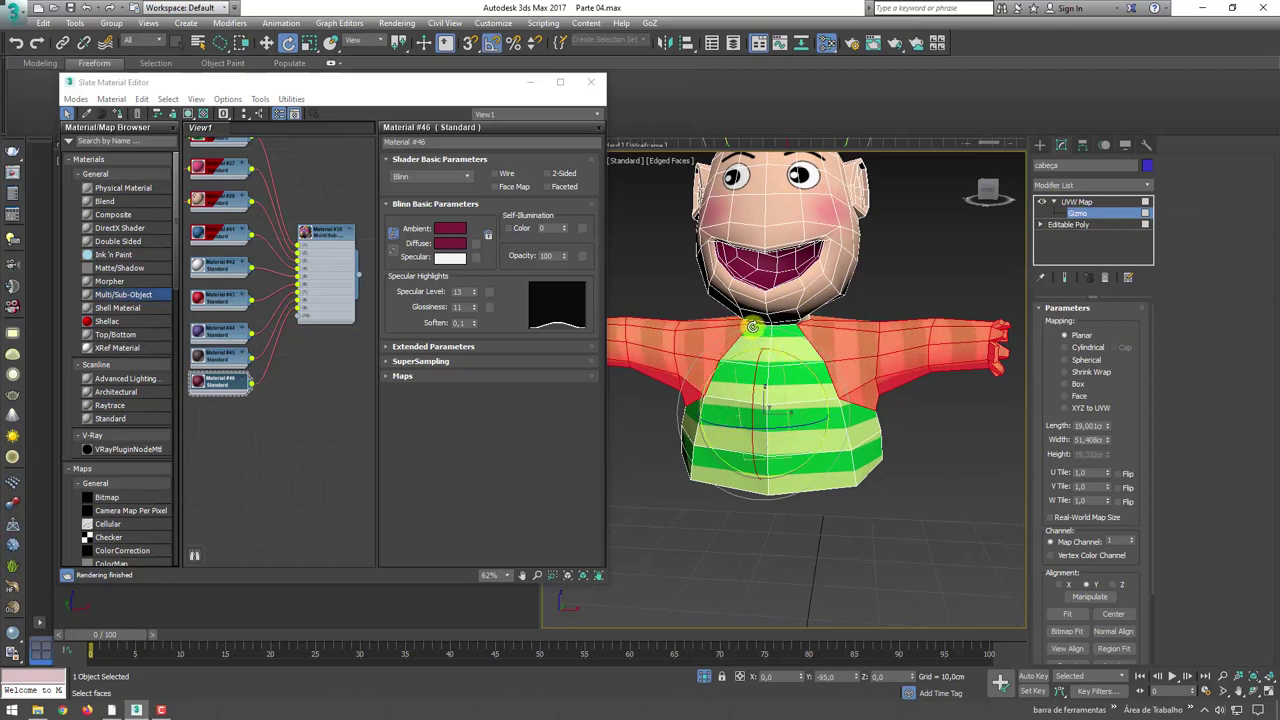
drag(752, 326, 762, 321)
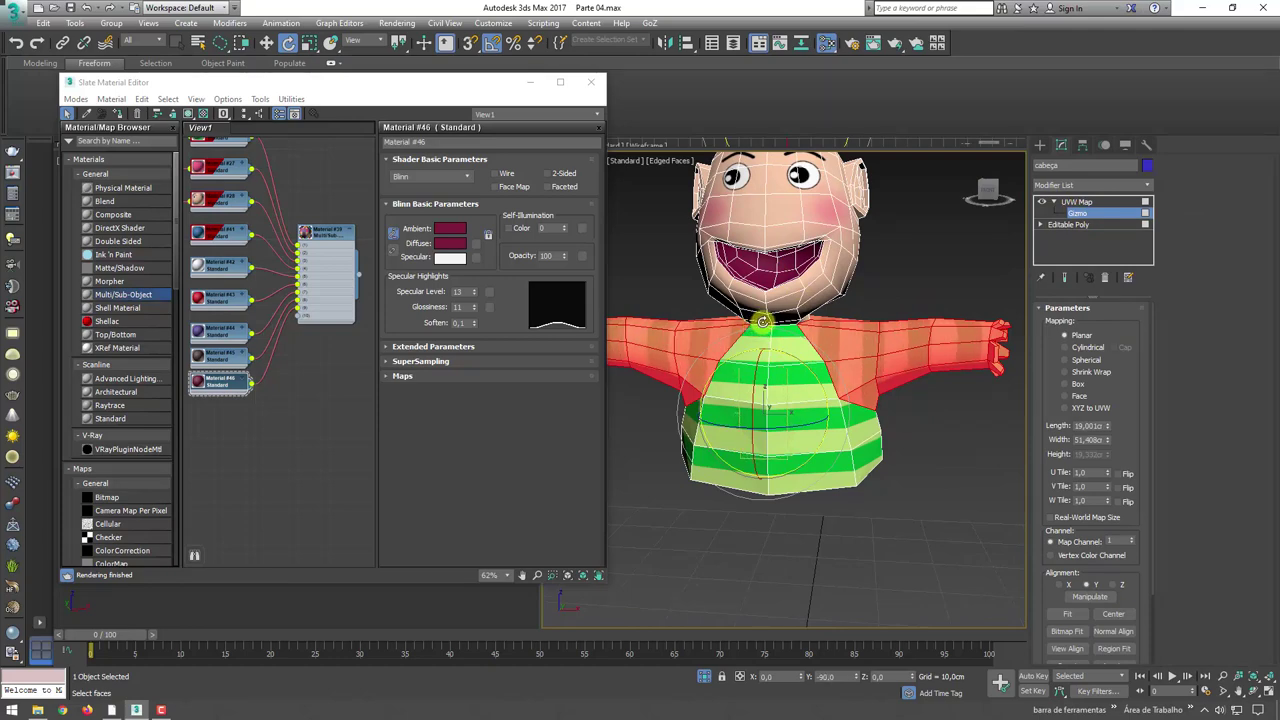
- Convert the sleeves to Editable Poly to bake in the rotated mapping
alt+middle_drag(762, 321, 843, 376)
right_click(843, 376)
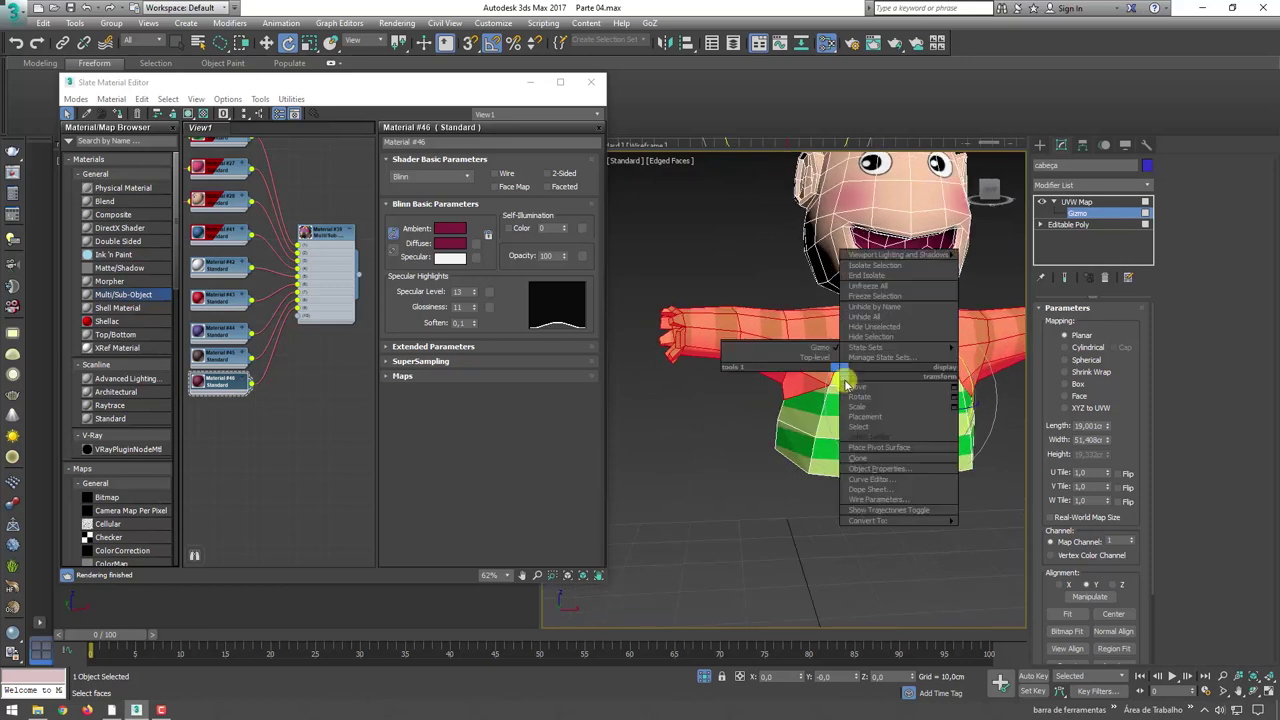
click(975, 523)
mouse_move(986, 523)
alt+middle_down()
mouse_move(812, 516)
mouse_move(871, 520)
mouse_move(807, 501)
alt+middle_up()
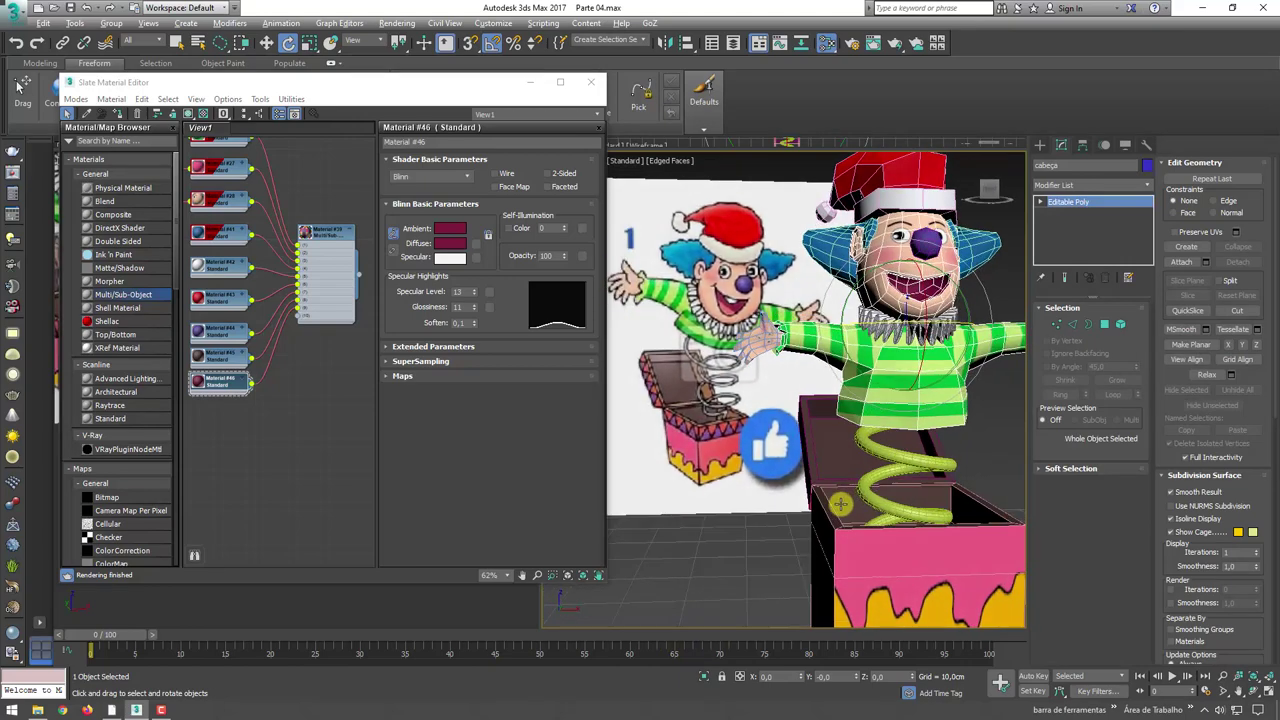
- Select Box005, the lower box body, and apply a UVW Map with Box mapping
alt+middle_drag(840, 505, 782, 503)
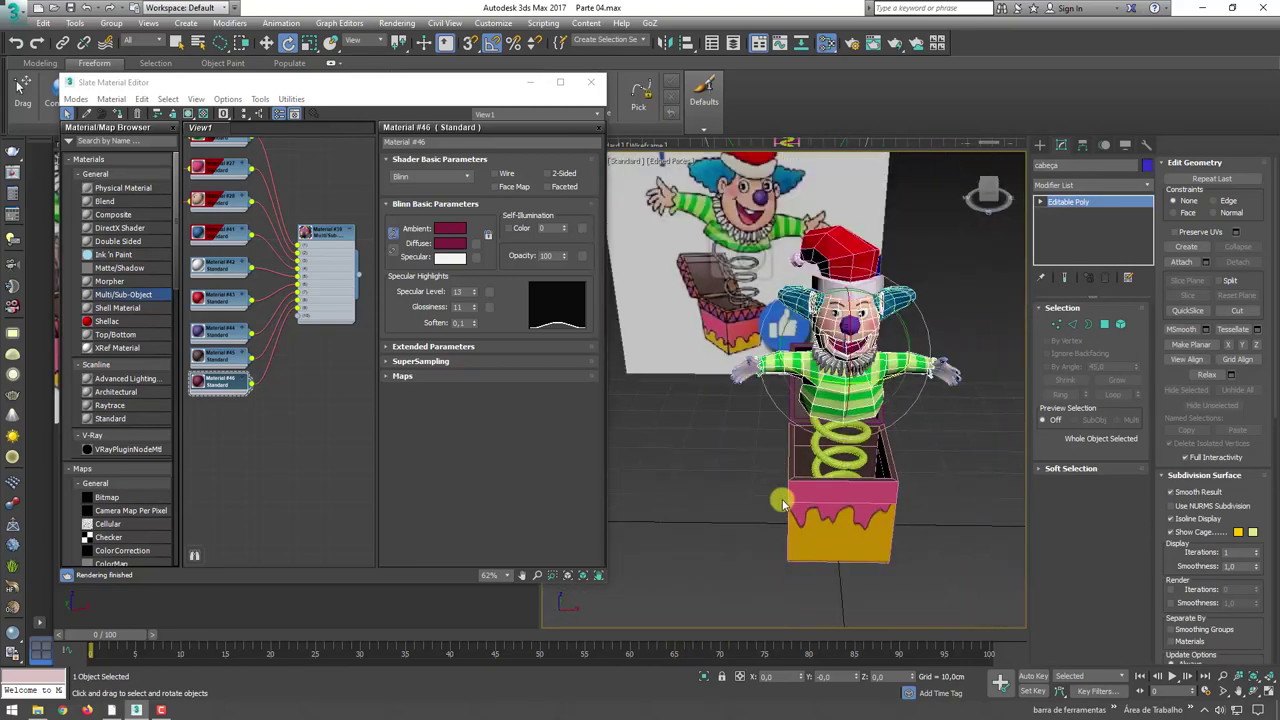
click(855, 522)
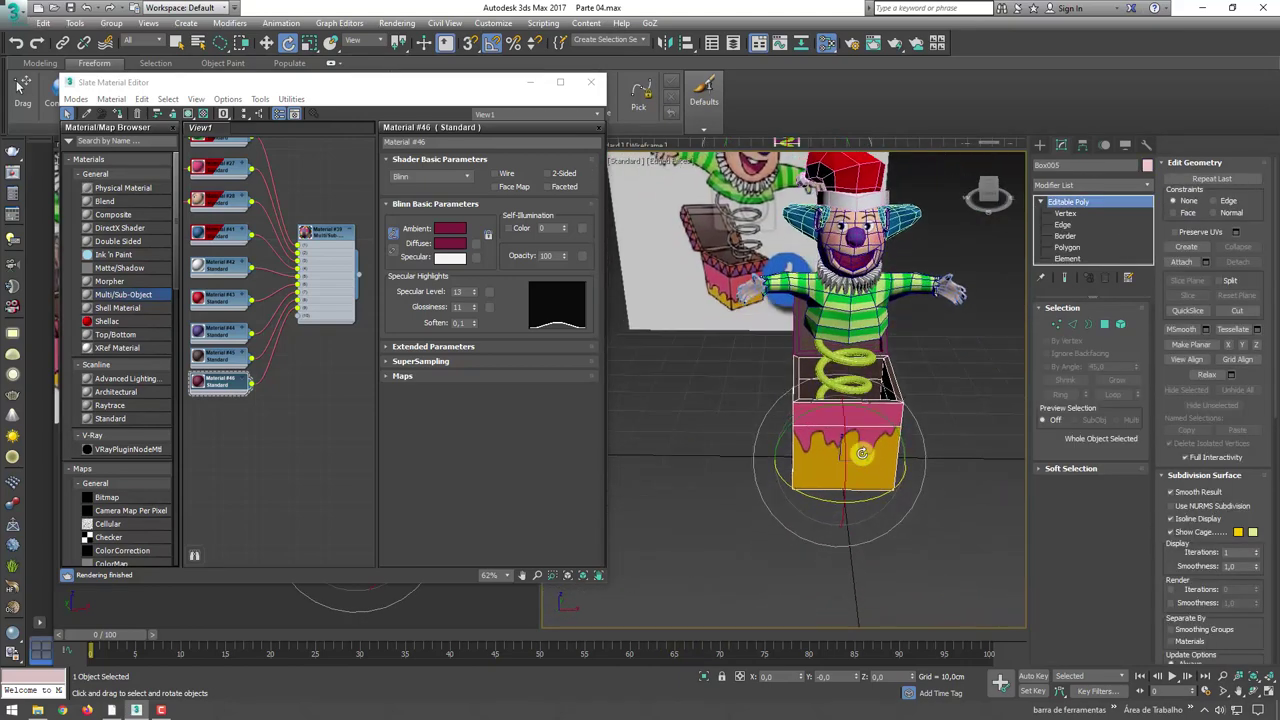
key(z)
alt+middle_drag(814, 443, 865, 395)
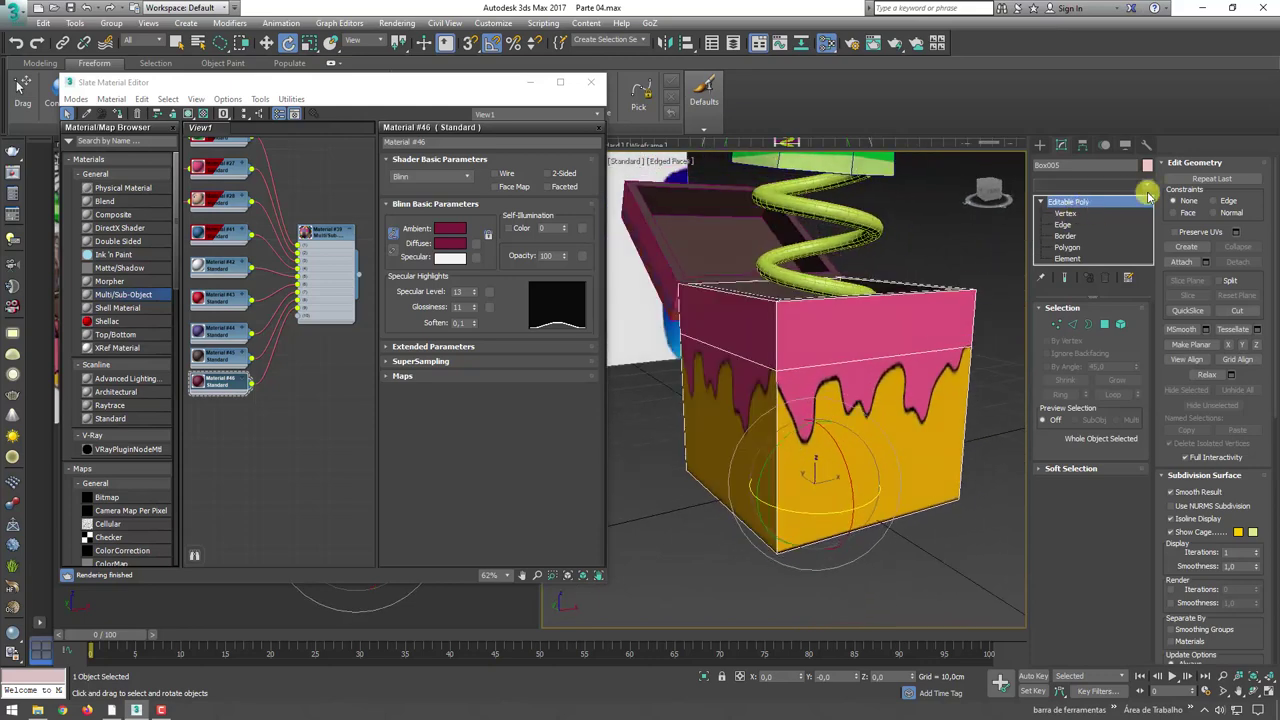
click(1147, 188)
drag(1149, 229, 1149, 586)
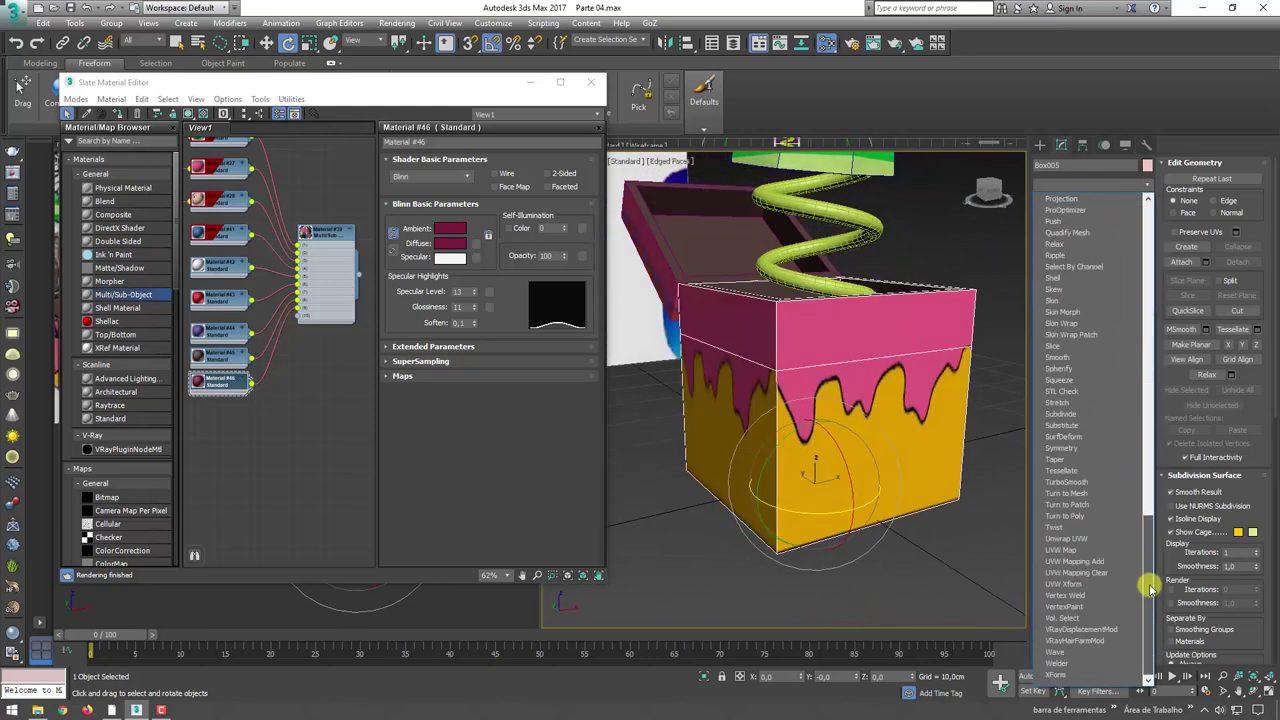
click(1080, 551)
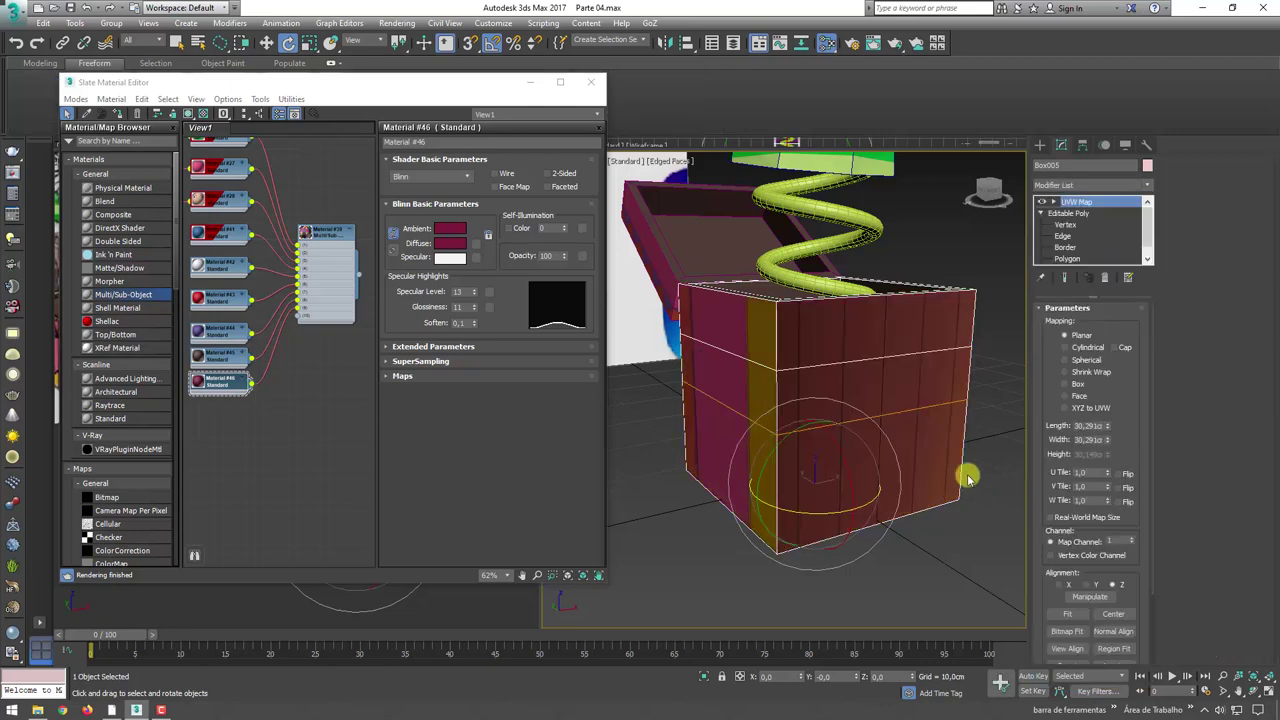
click(1068, 384)
mouse_move(871, 428)
alt+middle_down()
mouse_move(686, 400)
mouse_move(637, 406)
mouse_move(808, 429)
mouse_move(923, 414)
mouse_move(904, 438)
mouse_move(817, 435)
alt+middle_up()
click(676, 347)
- Apply a Box UVW Map to the lid and reset its rotation to 0 so it closes
alt+middle_drag(691, 357, 760, 360)
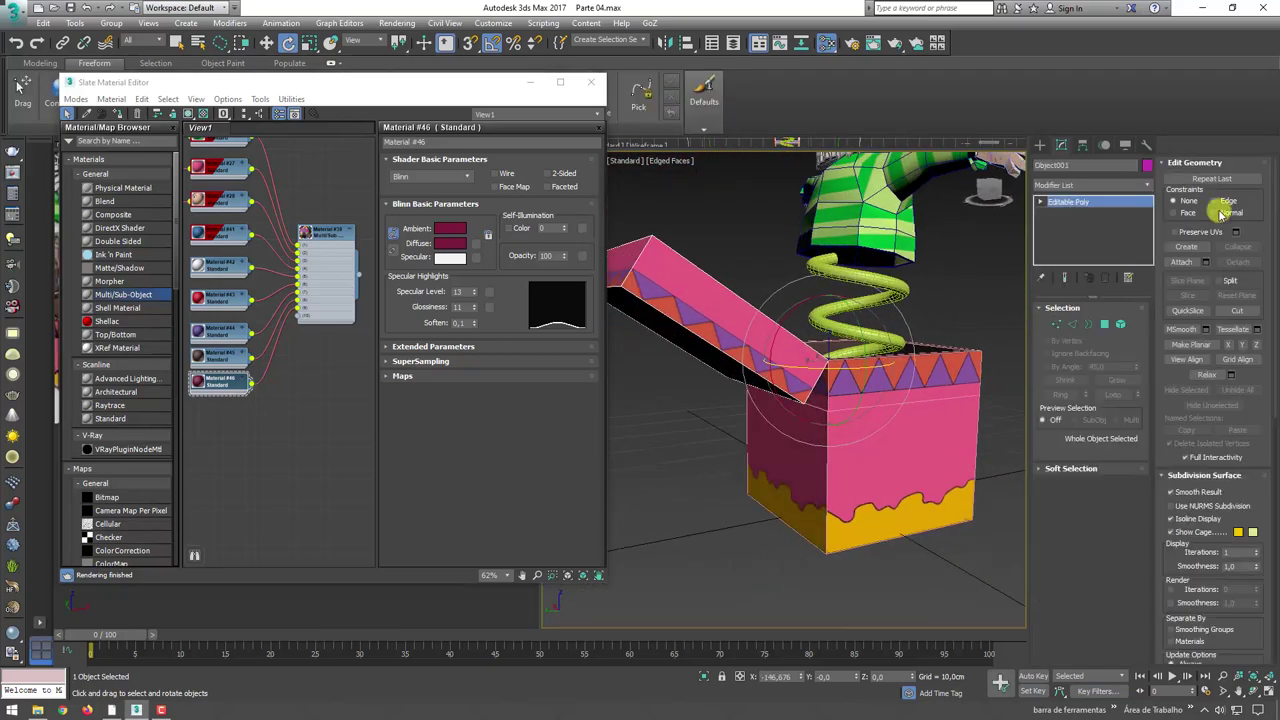
click(1146, 188)
drag(1143, 229, 1137, 586)
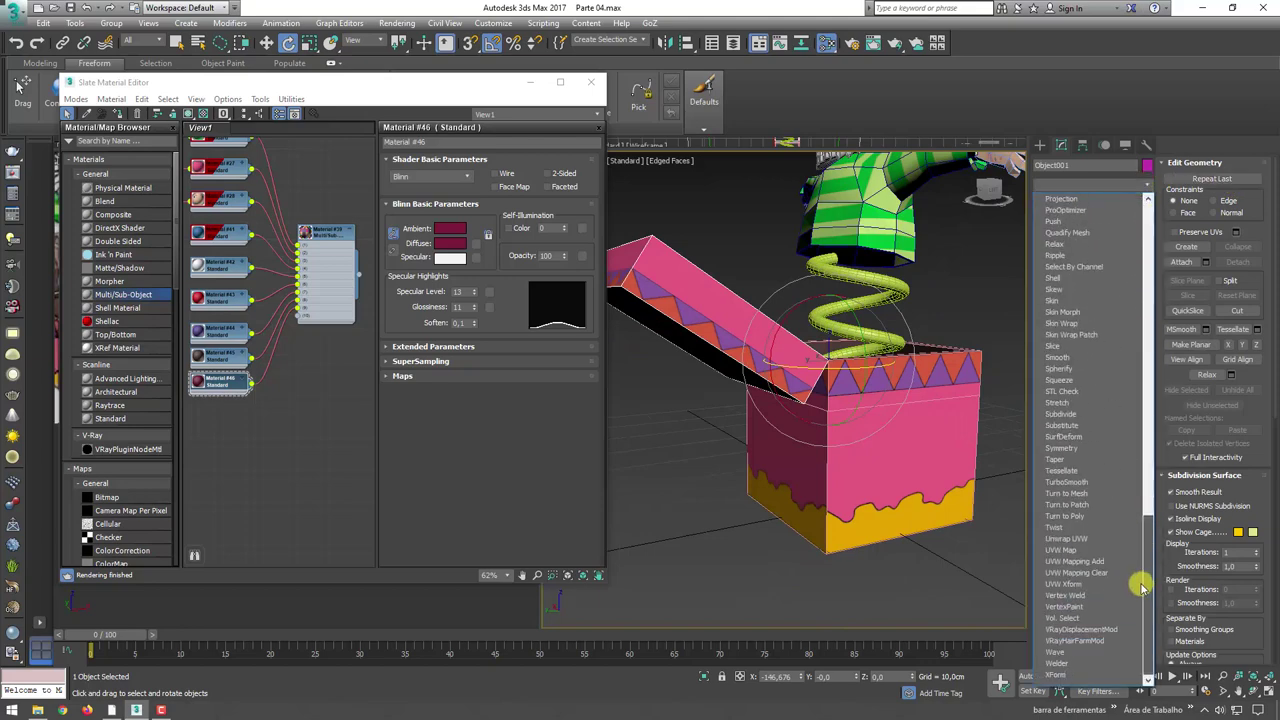
click(1070, 550)
mouse_move(995, 410)
alt+middle_down()
mouse_move(1022, 408)
mouse_move(1031, 440)
mouse_move(830, 360)
mouse_move(823, 337)
mouse_move(849, 354)
mouse_move(843, 389)
mouse_move(760, 378)
mouse_move(959, 421)
alt+middle_up()
click(1076, 385)
mouse_move(831, 525)
alt+middle_down()
mouse_move(845, 632)
mouse_move(805, 686)
alt+middle_up()
right_click(801, 677)
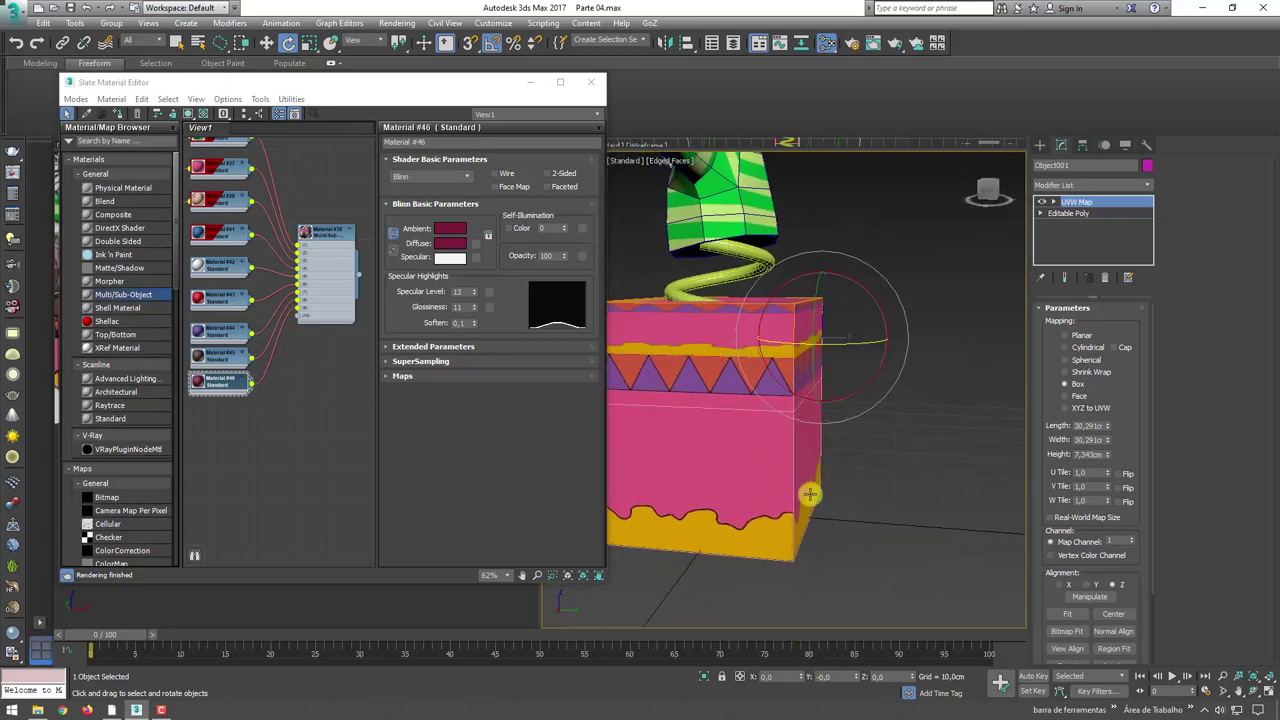
- Stretch the mapping gizmo taller and lower it so two triangle rows show
mouse_move(779, 457)
alt+middle_down()
mouse_move(830, 400)
mouse_move(1050, 260)
alt+middle_up()
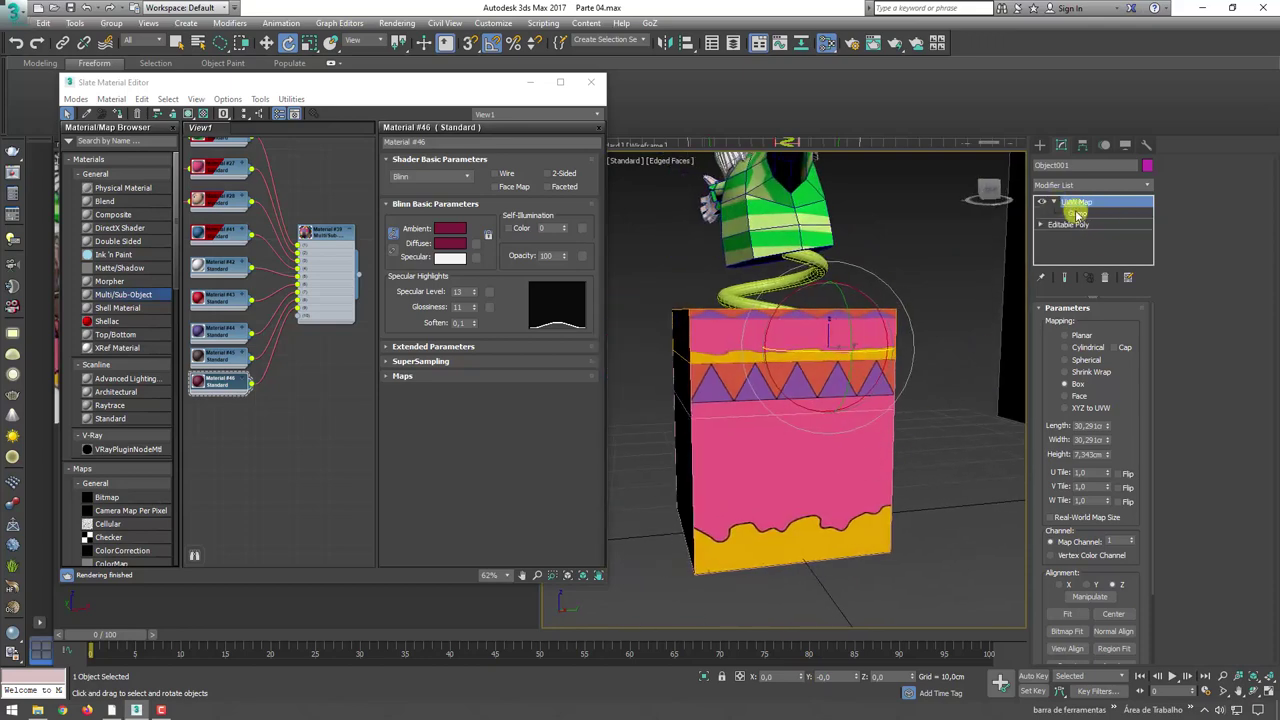
key(1)
key(r)
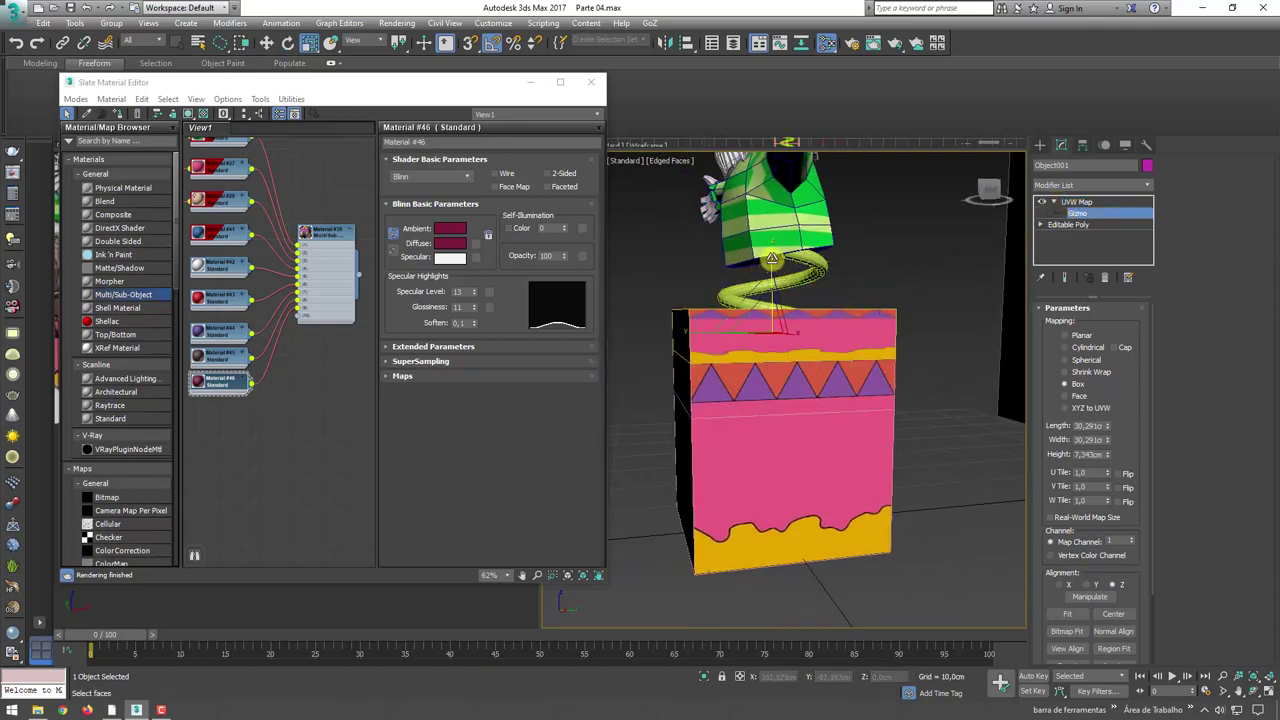
drag(772, 259, 775, 99)
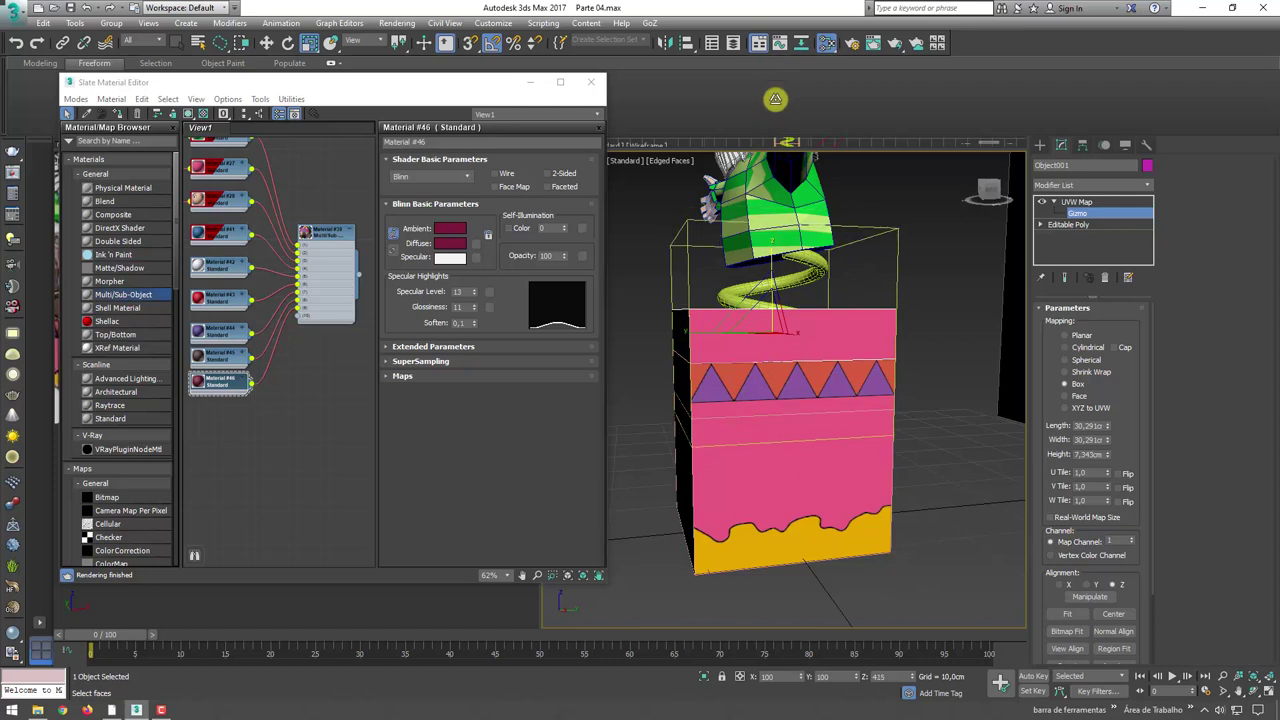
key(w)
mouse_move(765, 255)
mouse_down()
mouse_move(772, 338)
mouse_move(753, 353)
mouse_up()
key(r)
key(w)
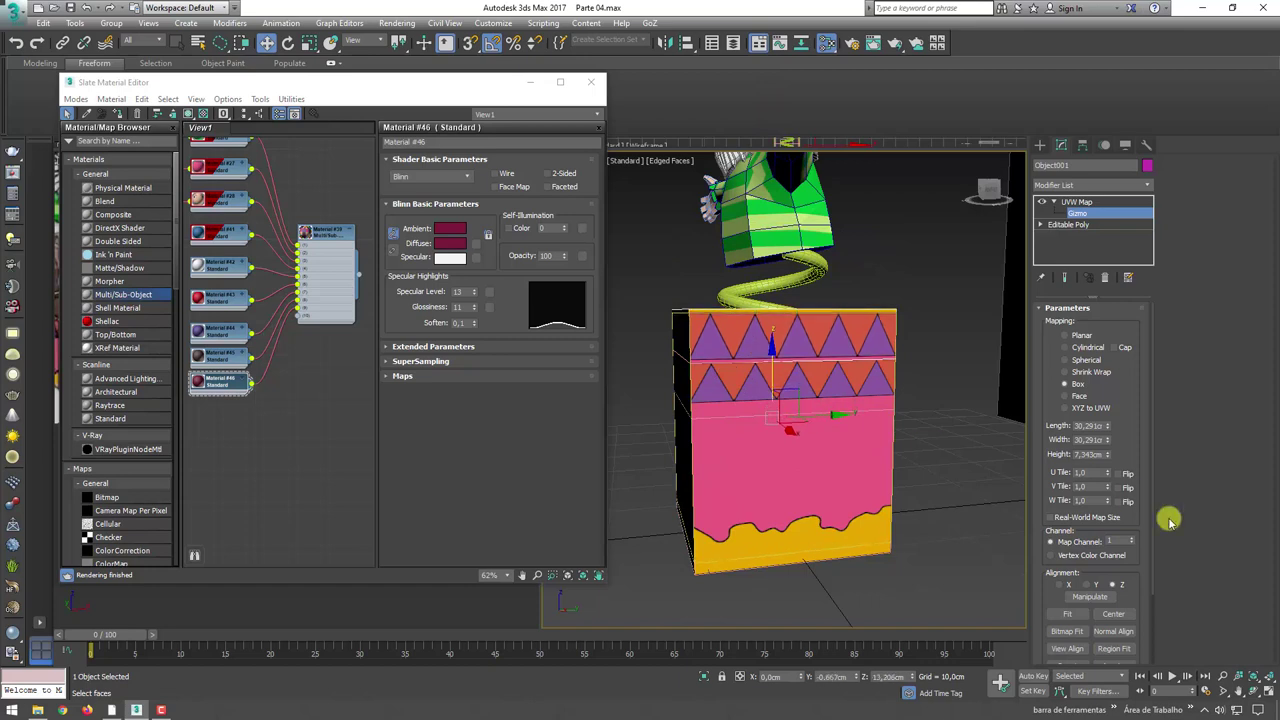
- Tick V Flip, then raise and rescale the triangle band on the lid
drag(1131, 600, 1128, 521)
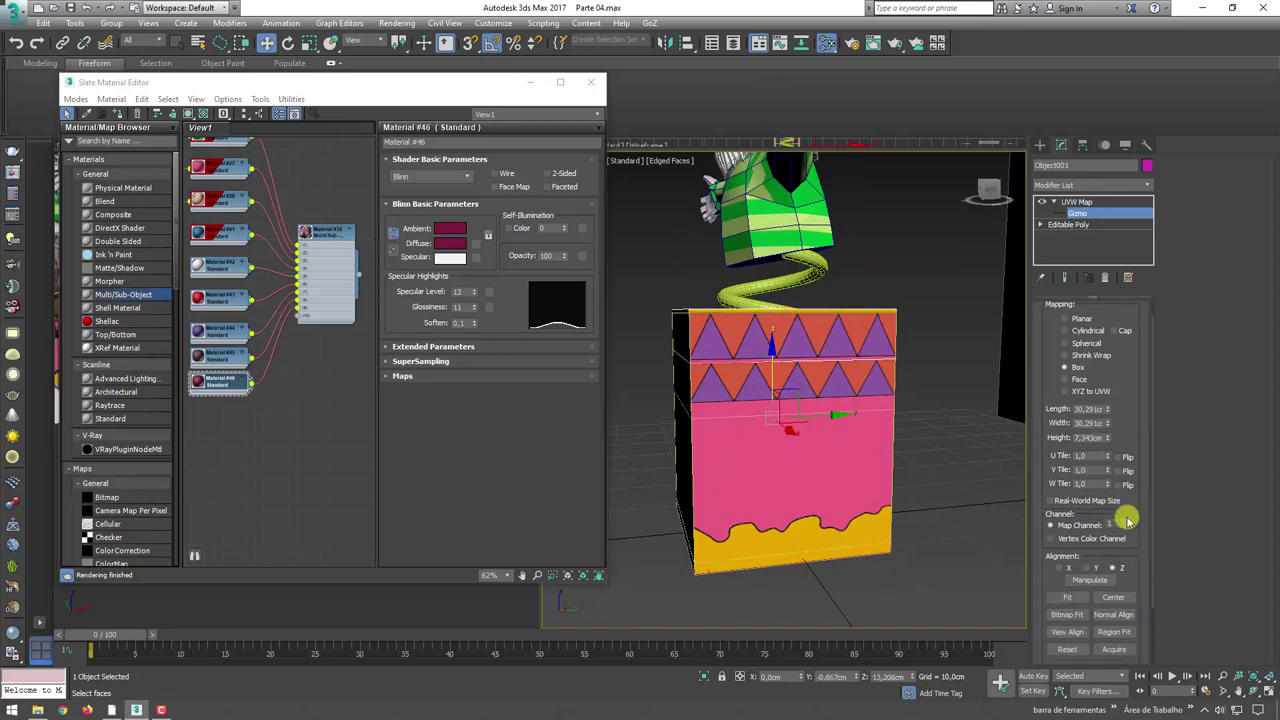
drag(1113, 472, 1122, 473)
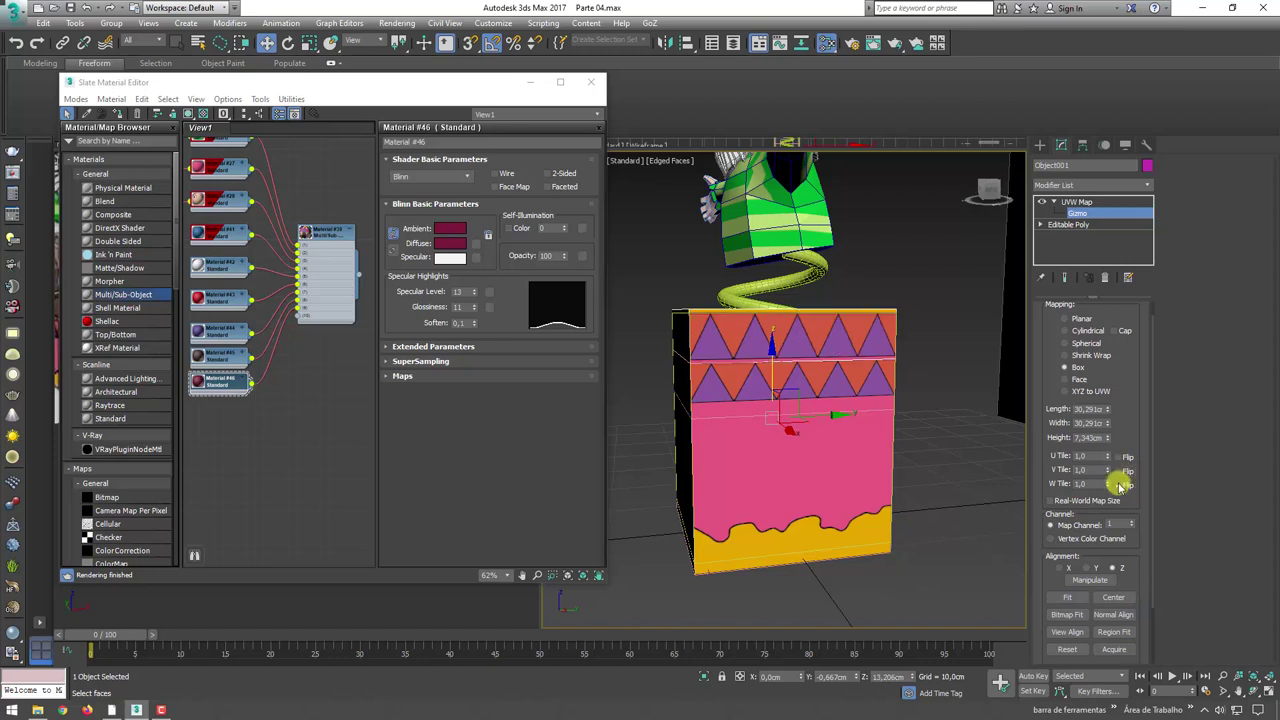
click(1118, 473)
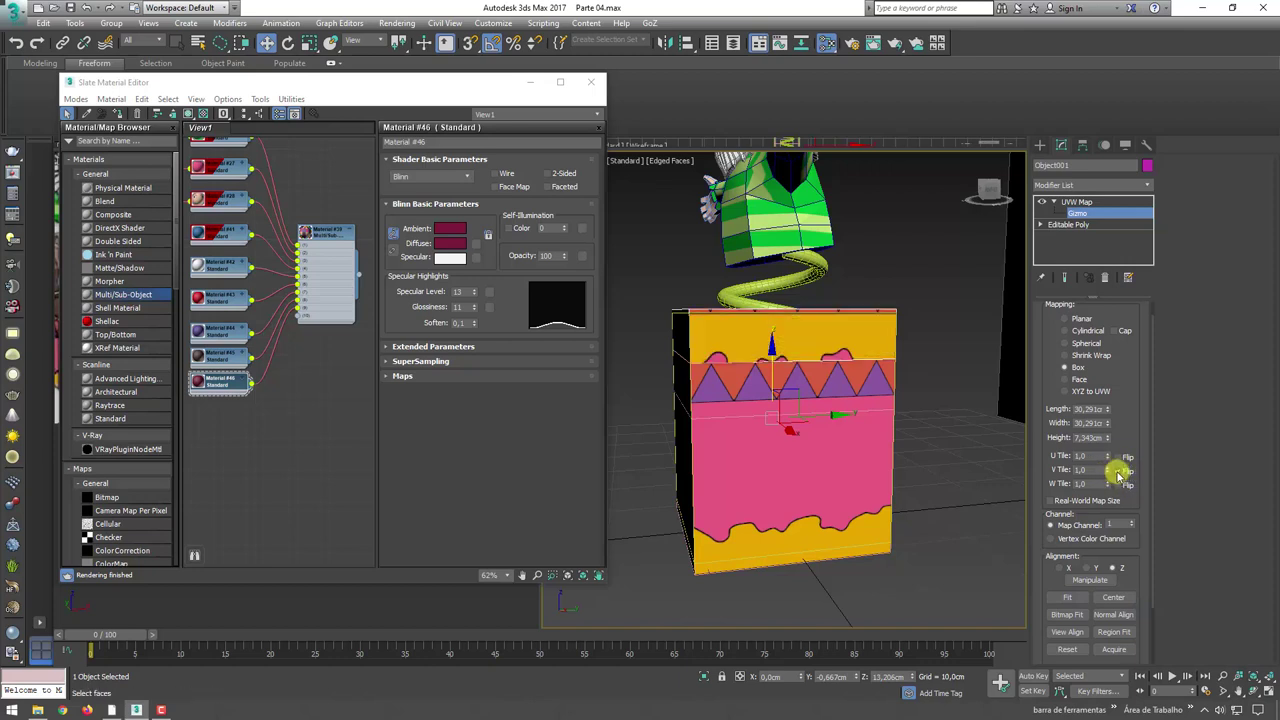
drag(770, 370, 793, 228)
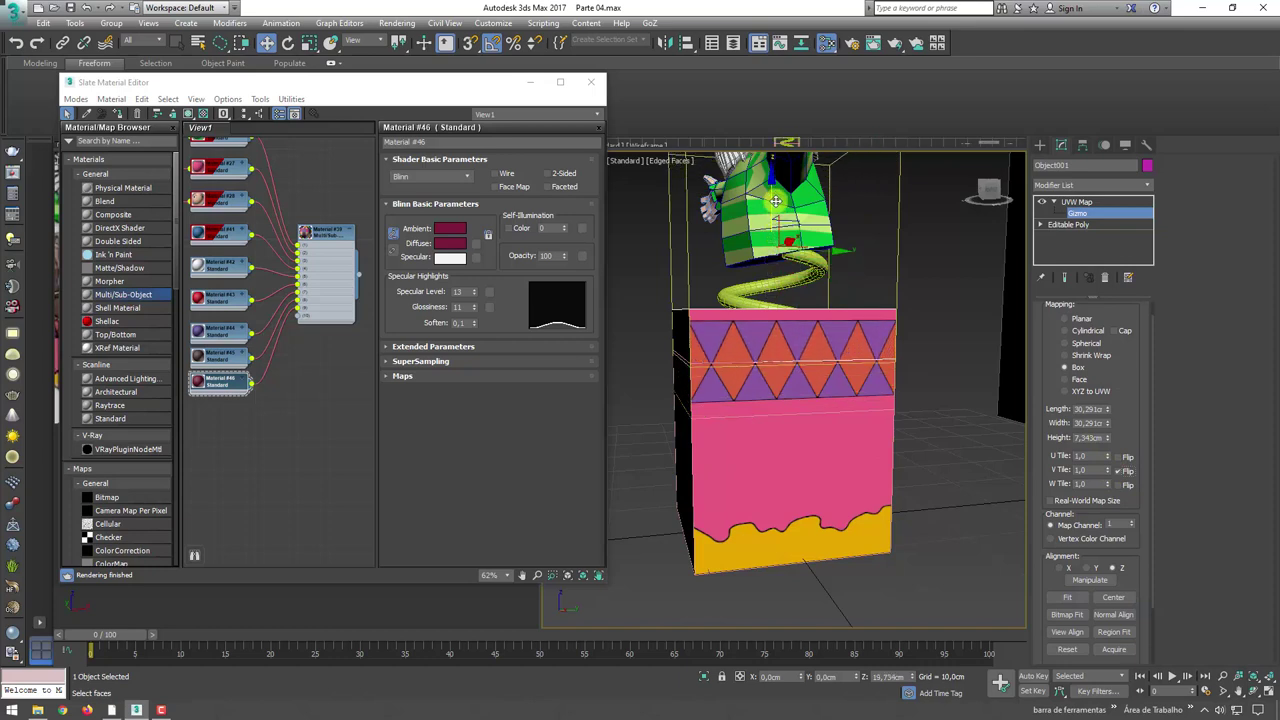
key(e)
key(r)
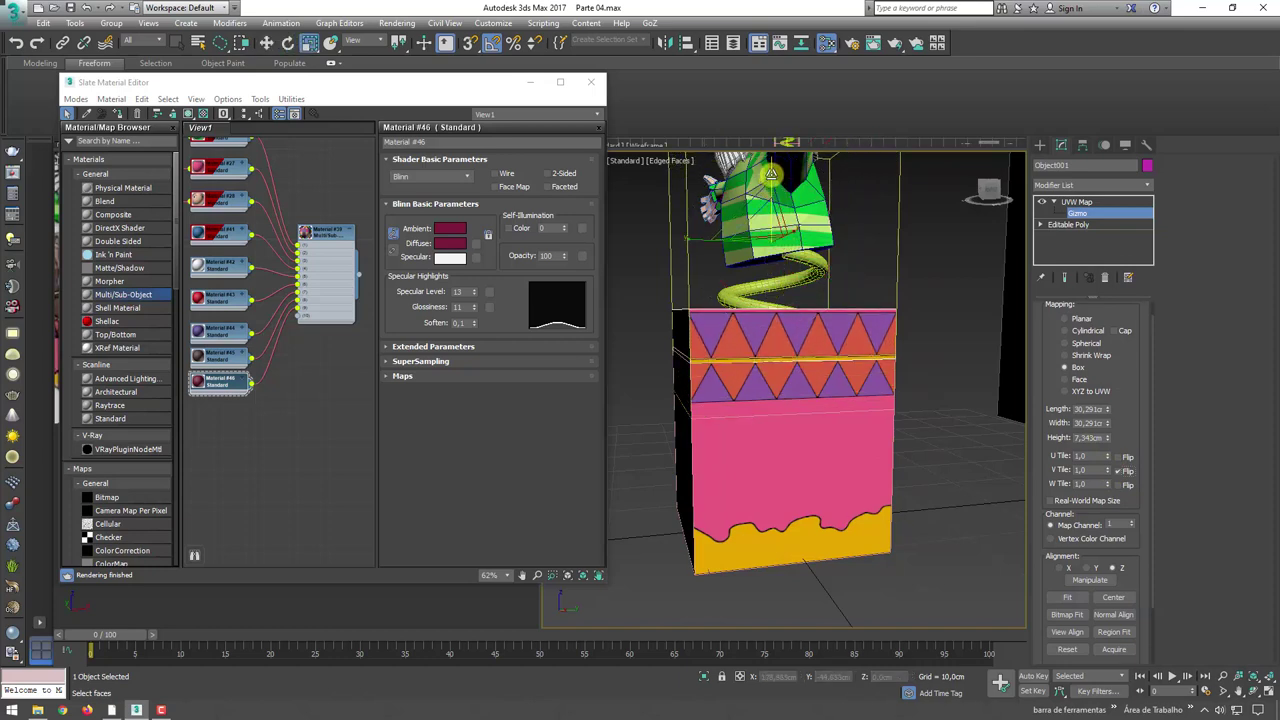
mouse_move(771, 175)
mouse_down()
mouse_move(781, 163)
mouse_move(765, 190)
mouse_up()
key(w)
key(r)
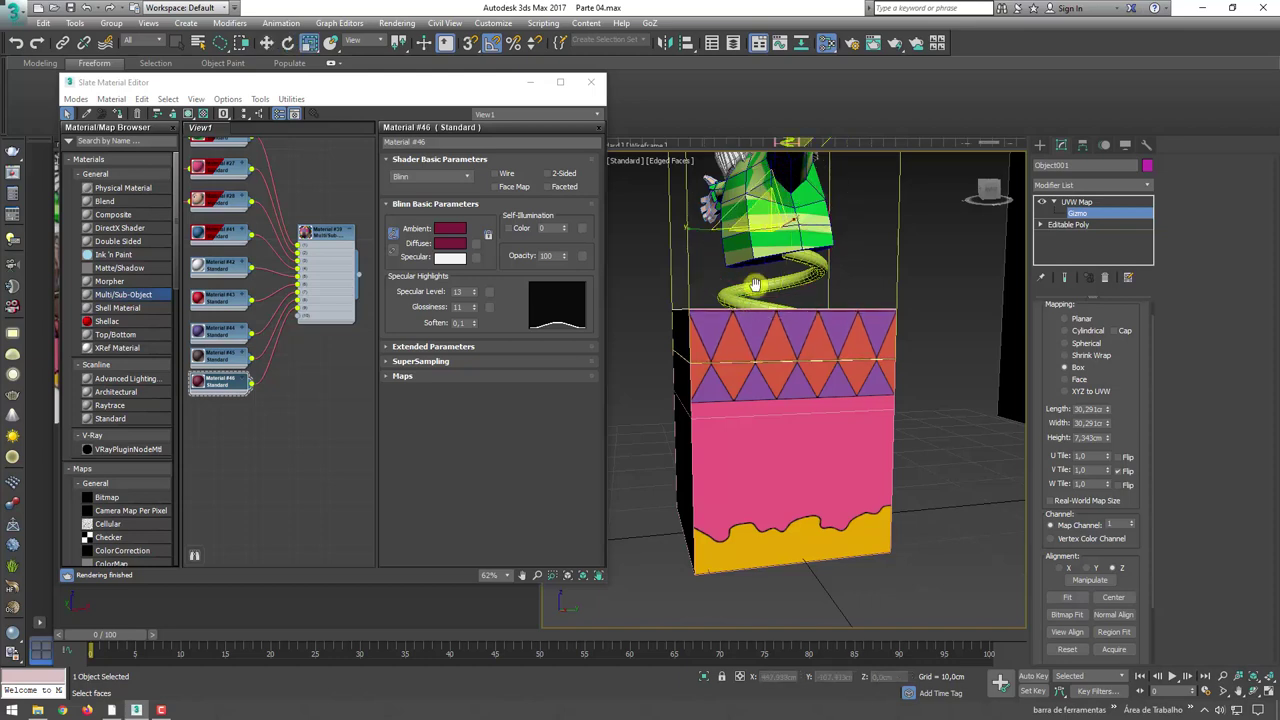
alt+middle_drag(752, 270, 780, 220)
drag(785, 215, 788, 222)
key(w)
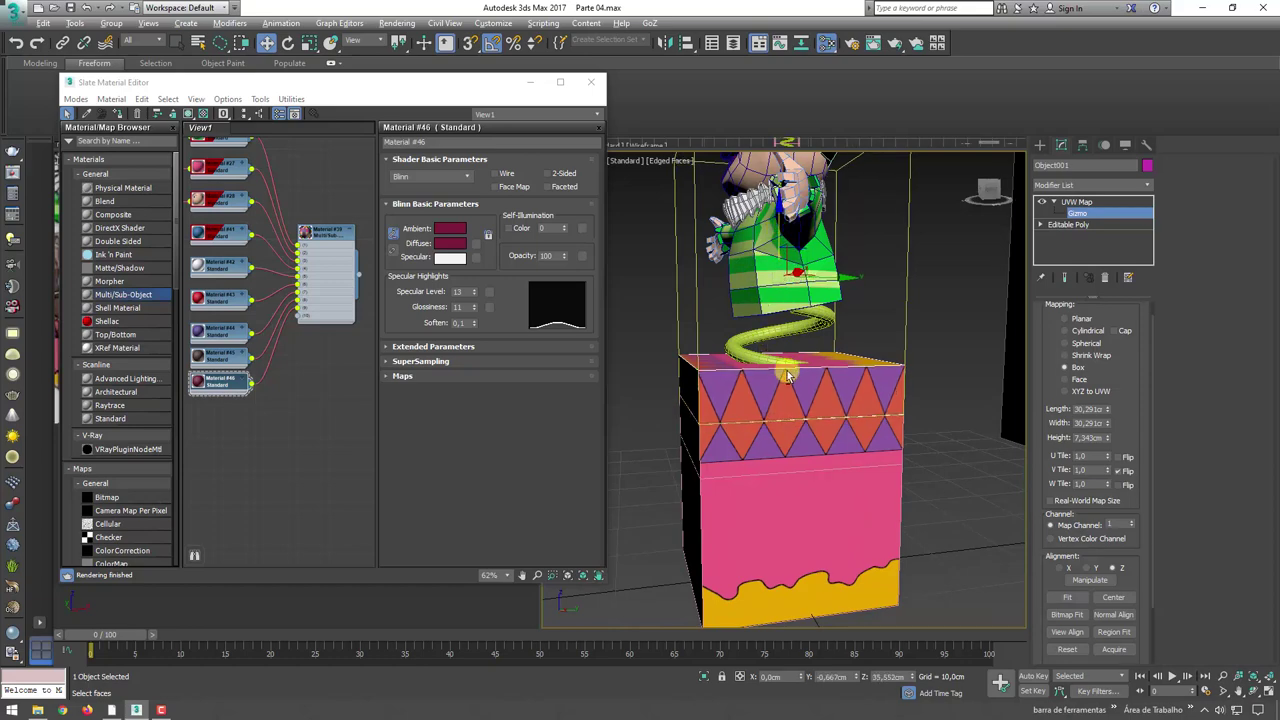
alt+middle_drag(787, 375, 801, 327)
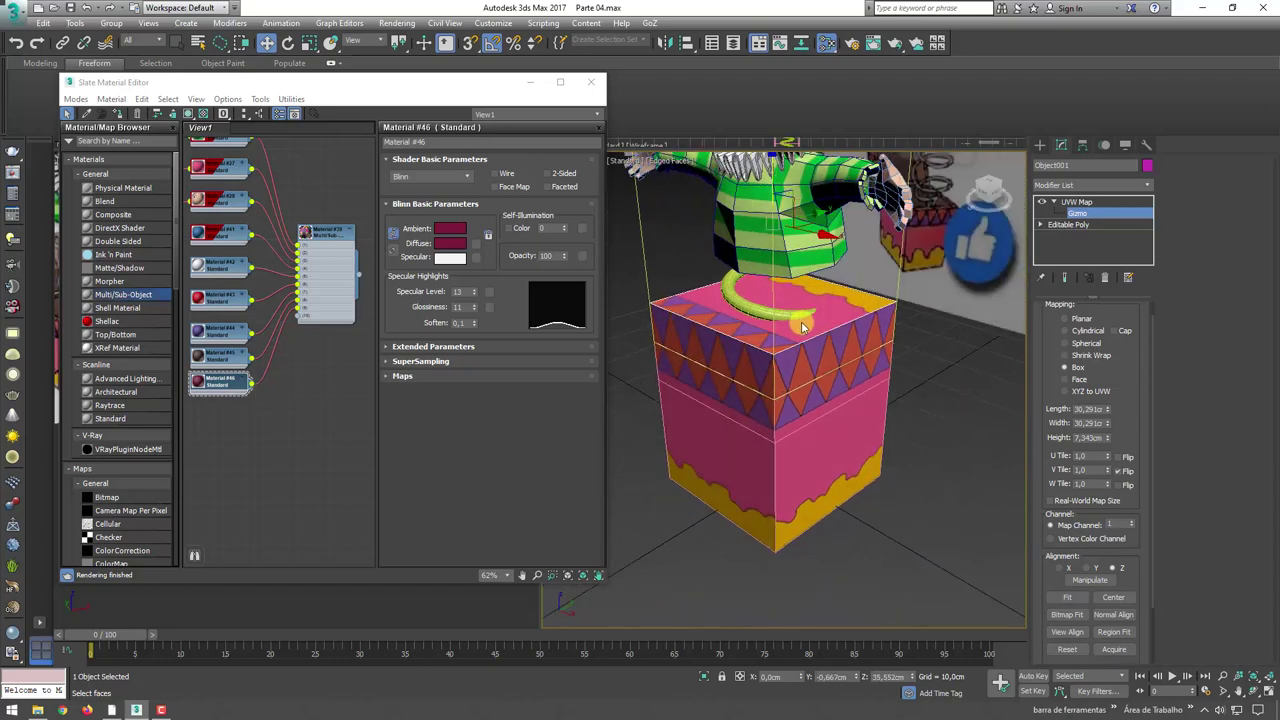
right_click(795, 318)
mouse_move(830, 471)
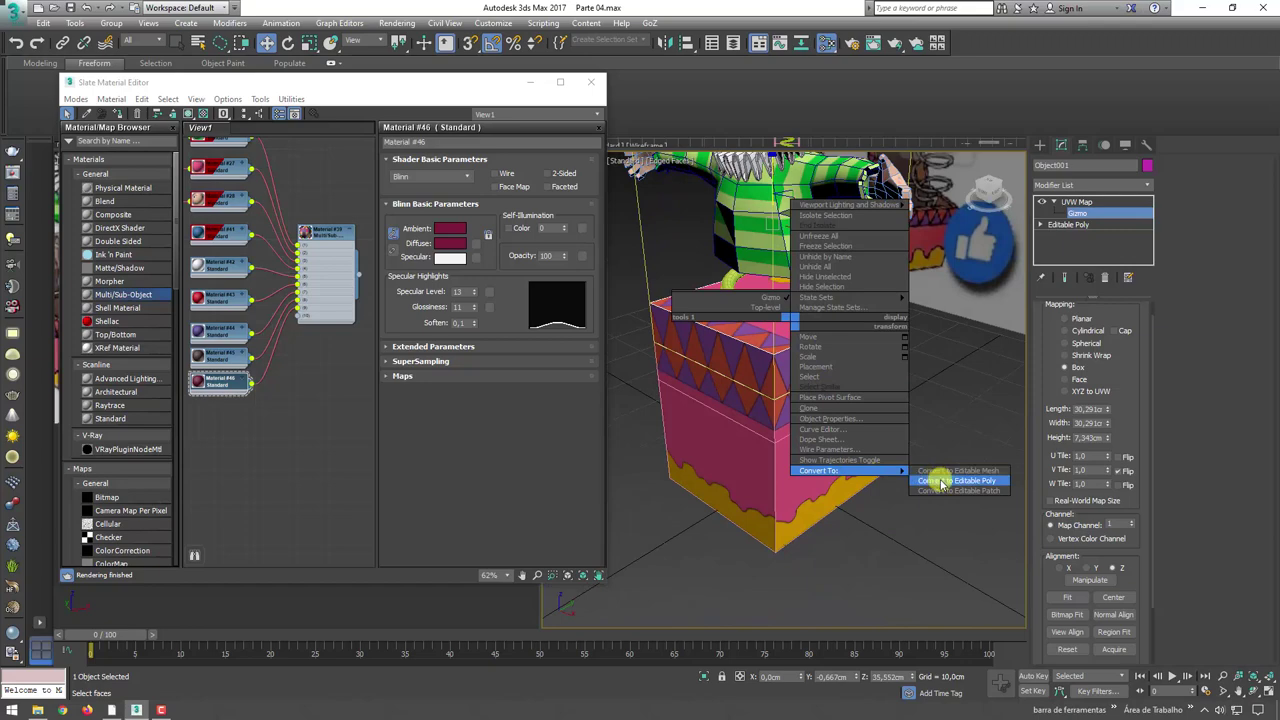
- Convert the lid to Editable Poly and select its top polygon
click(941, 481)
click(1104, 324)
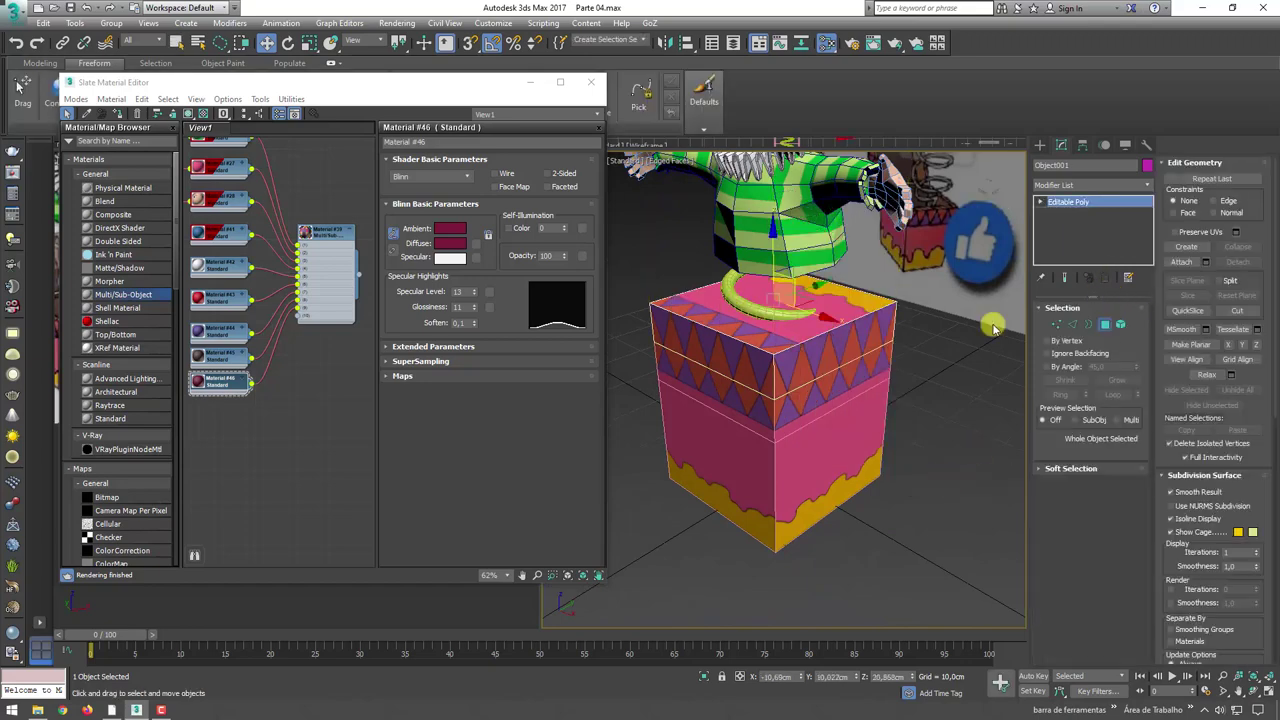
click(815, 317)
alt+middle_drag(920, 312, 1093, 216)
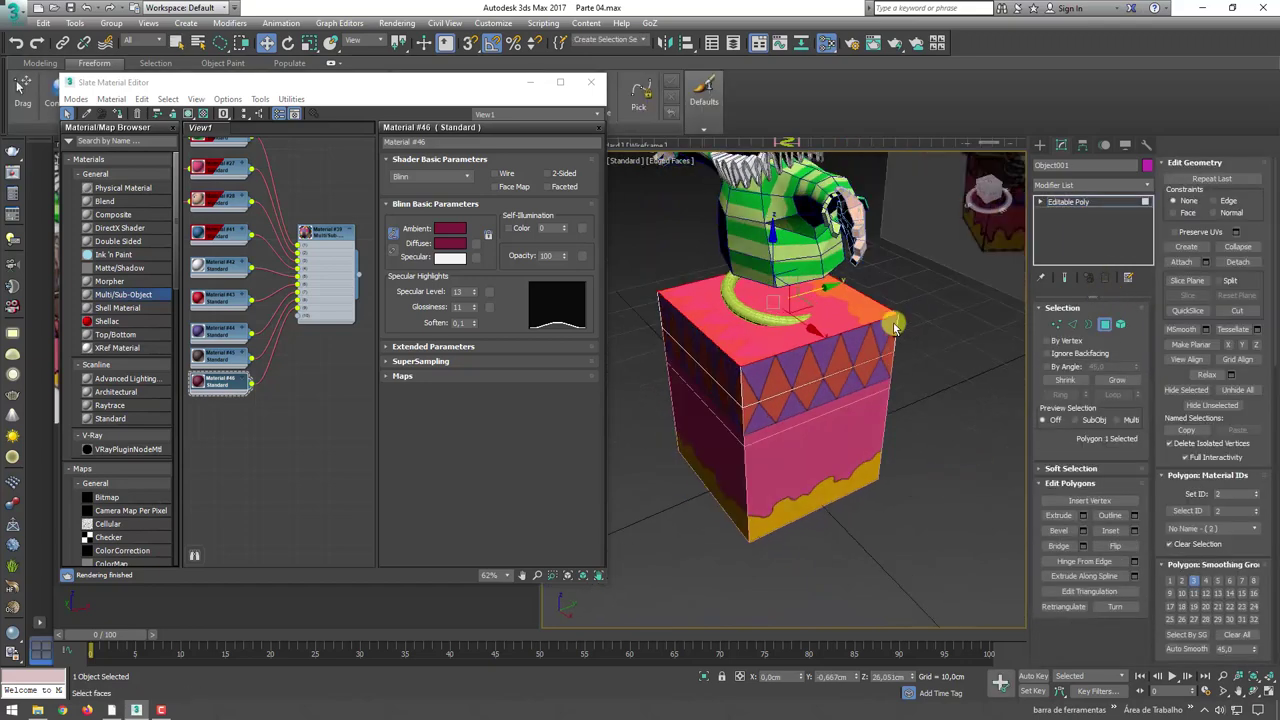
- Add a planar UVW Map to the top face, enlarge its gizmo, and convert to Editable Poly
click(1147, 186)
drag(1148, 237, 1150, 490)
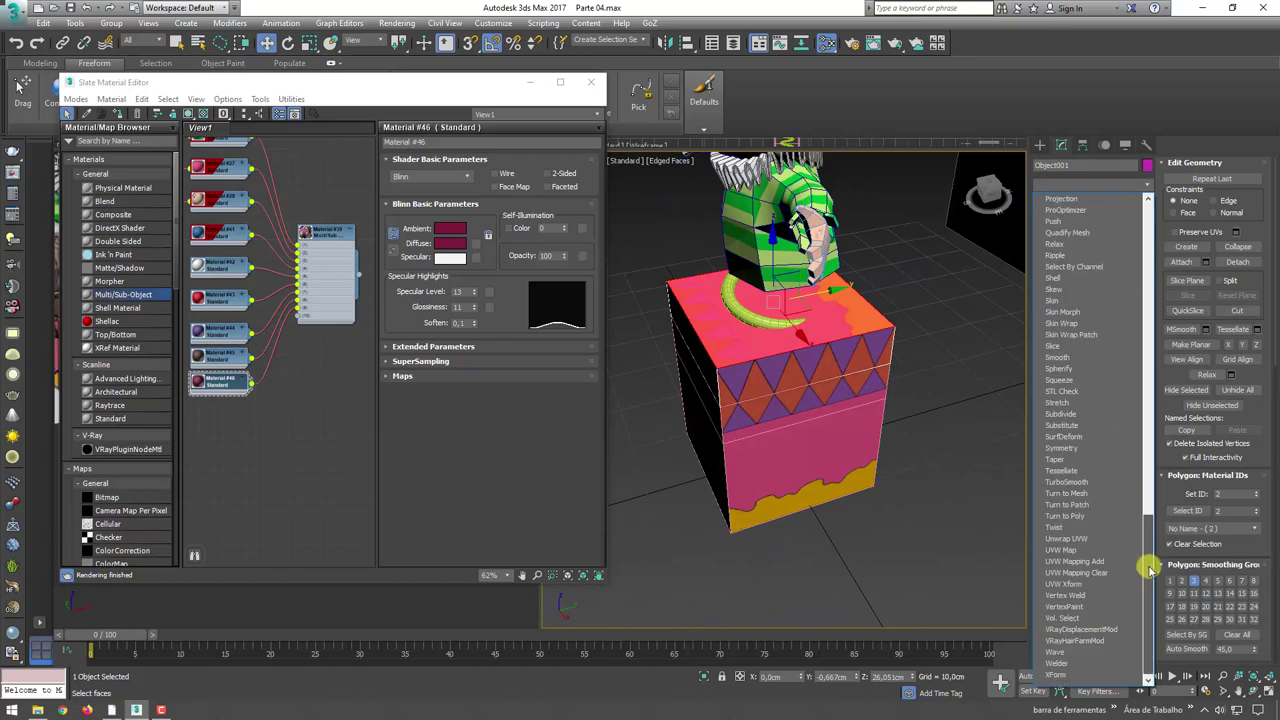
click(1074, 551)
click(1077, 213)
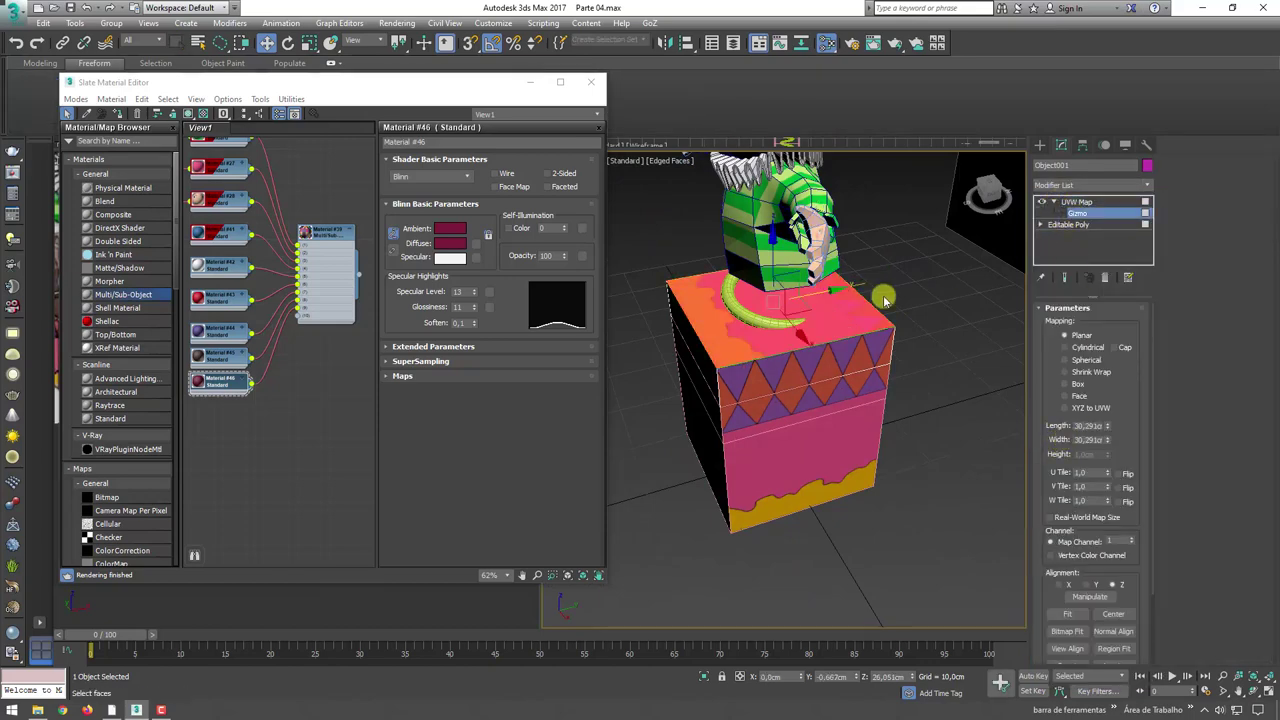
key(r)
drag(771, 305, 777, 224)
key(alt+q)
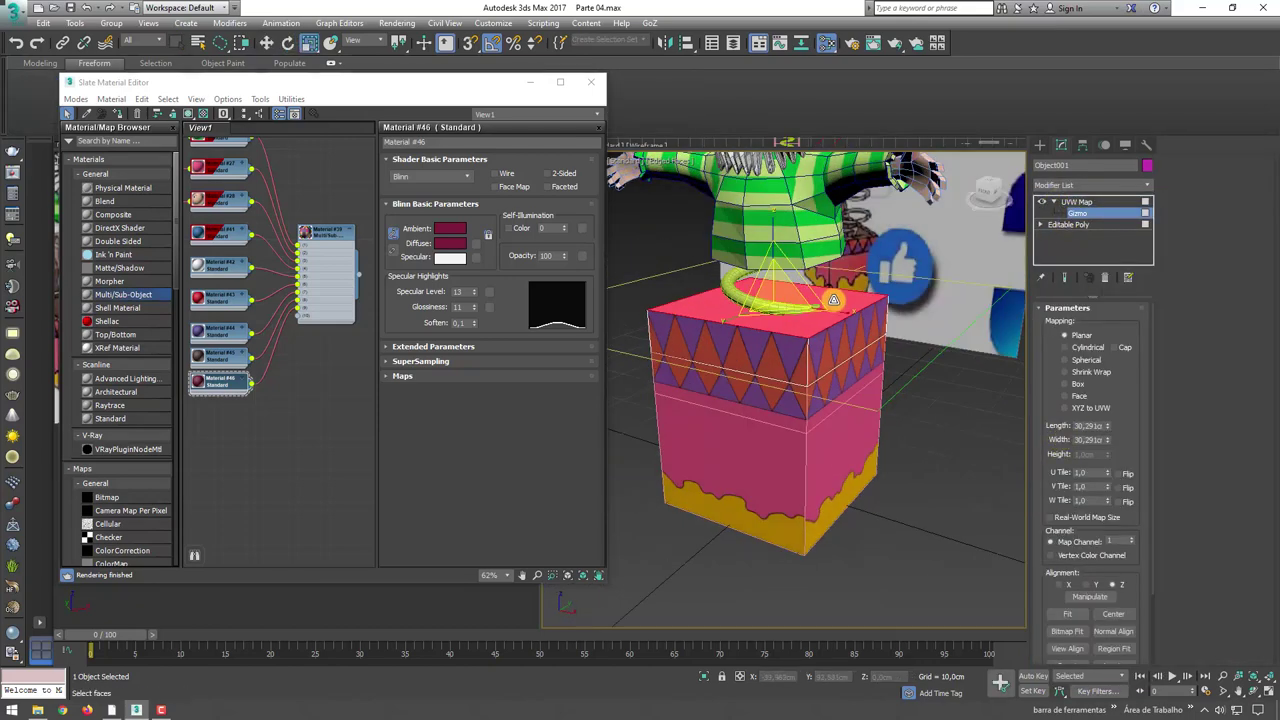
right_click(766, 302)
click(918, 466)
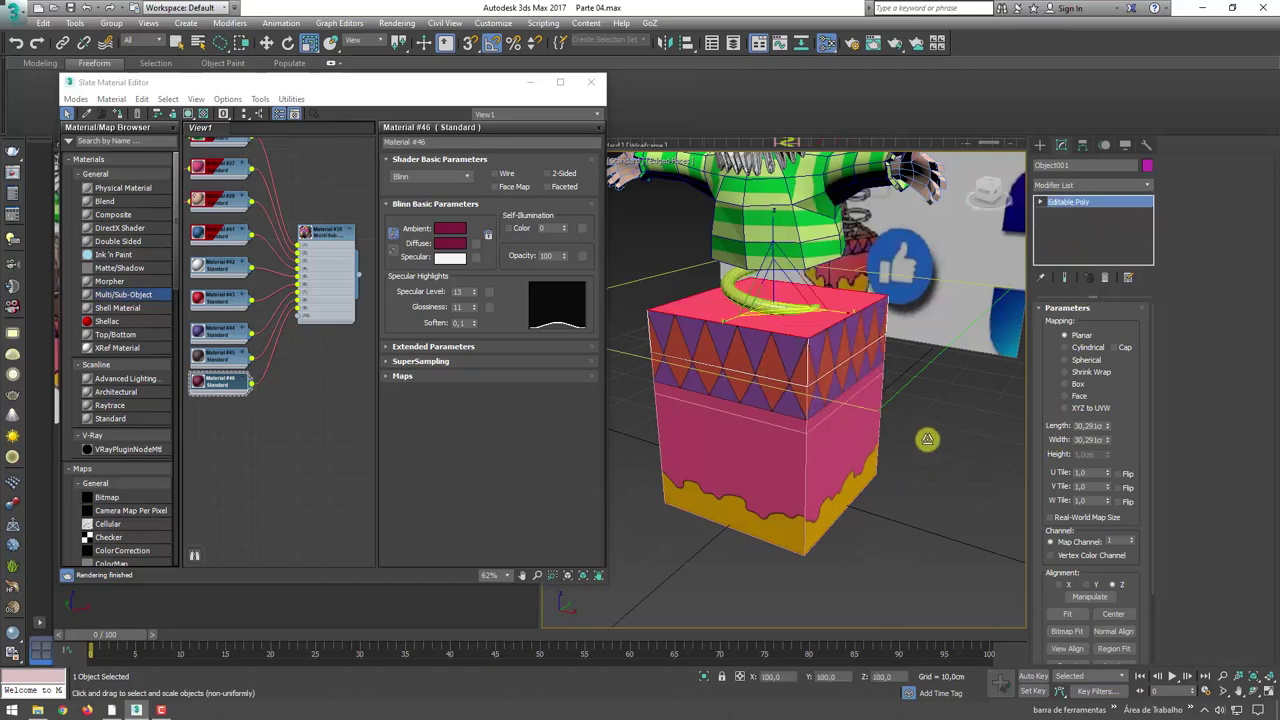
click(926, 437)
mouse_move(926, 437)
alt+middle_down()
mouse_move(914, 394)
mouse_move(900, 403)
alt+middle_up()
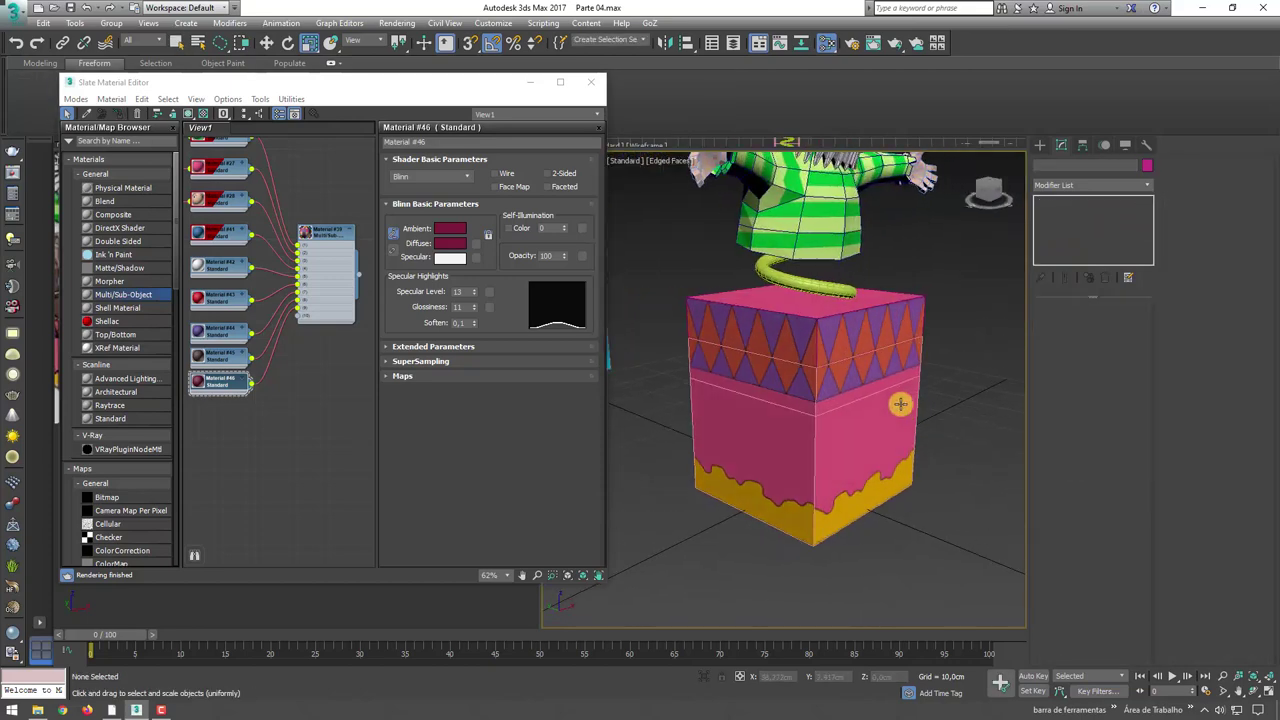
- Tilt the box body forward to show its underside and convert it to Editable Poly
click(814, 322)
key(e)
drag(724, 309, 858, 278)
click(1086, 202)
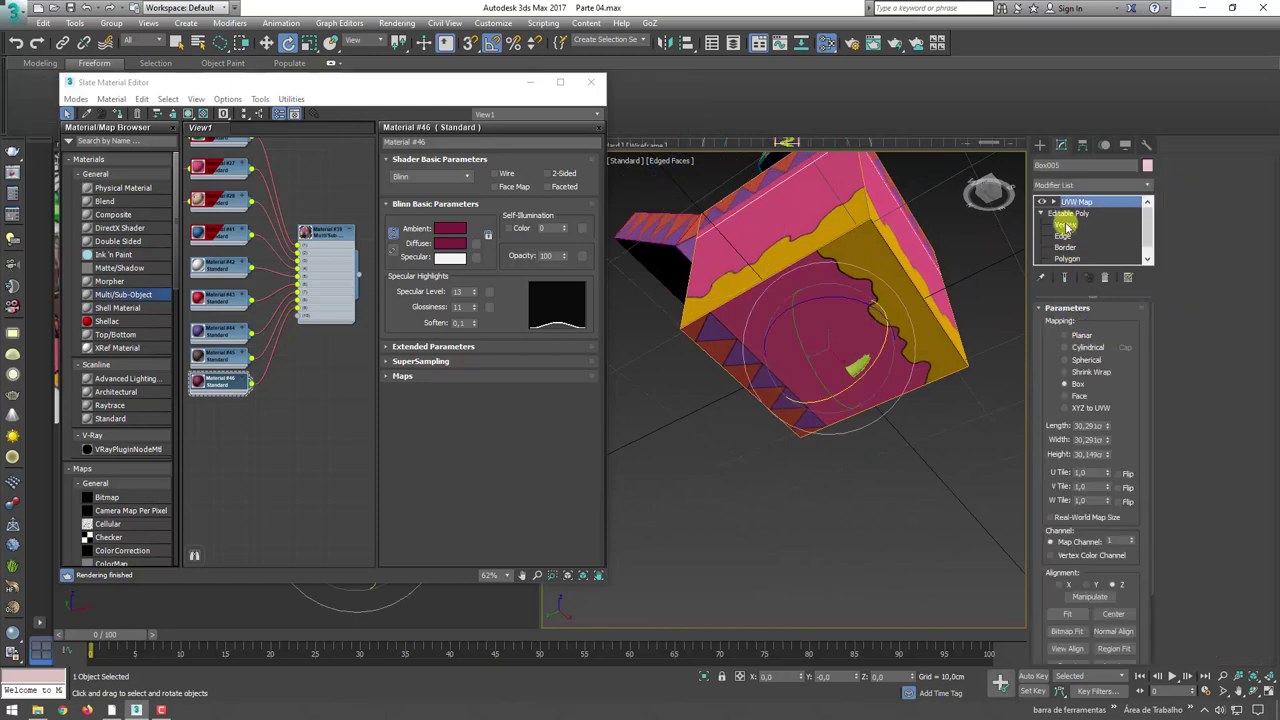
right_click(863, 262)
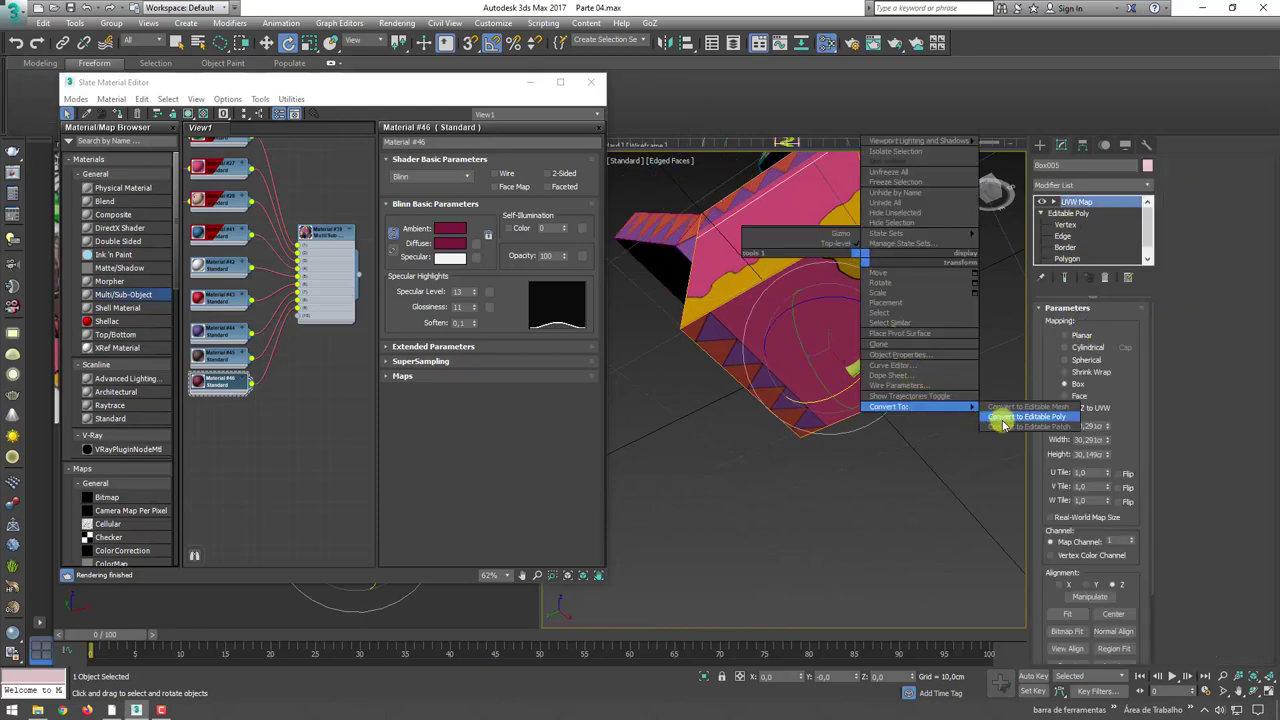
click(1010, 418)
- Select the front face, add a planar UVW Map scaled to fit, then collapse it
click(1104, 324)
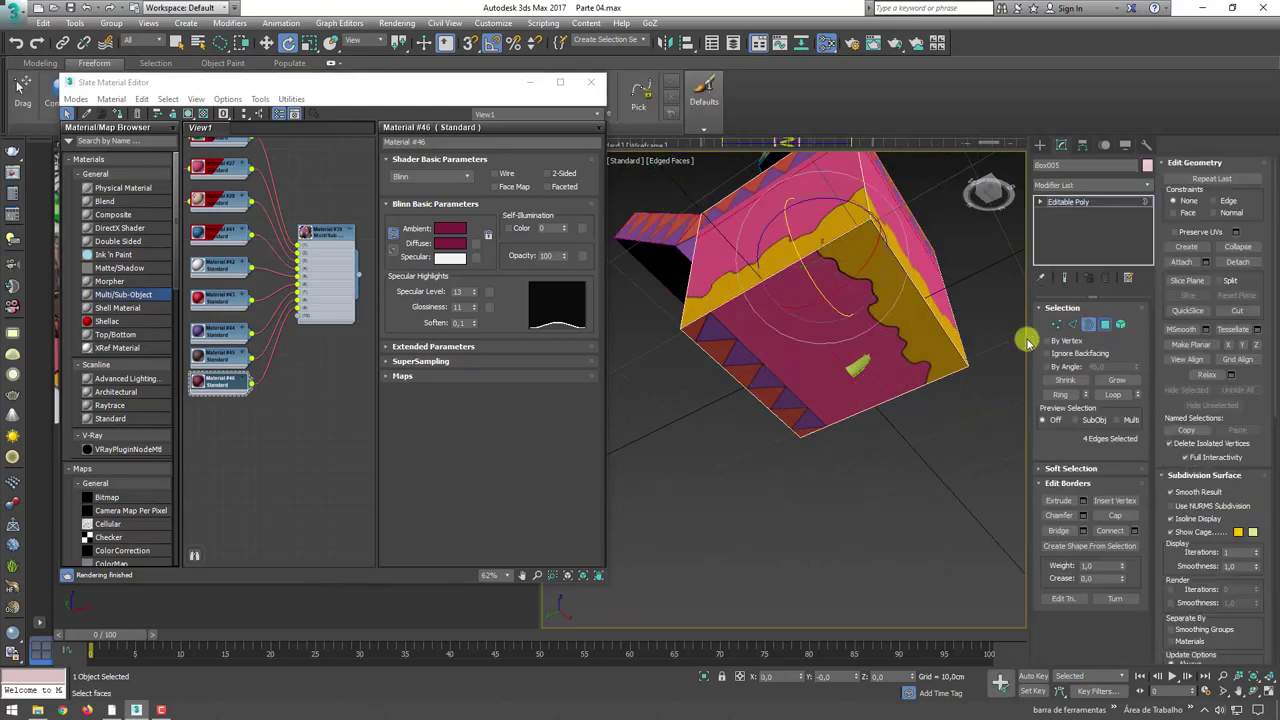
click(845, 350)
click(1145, 195)
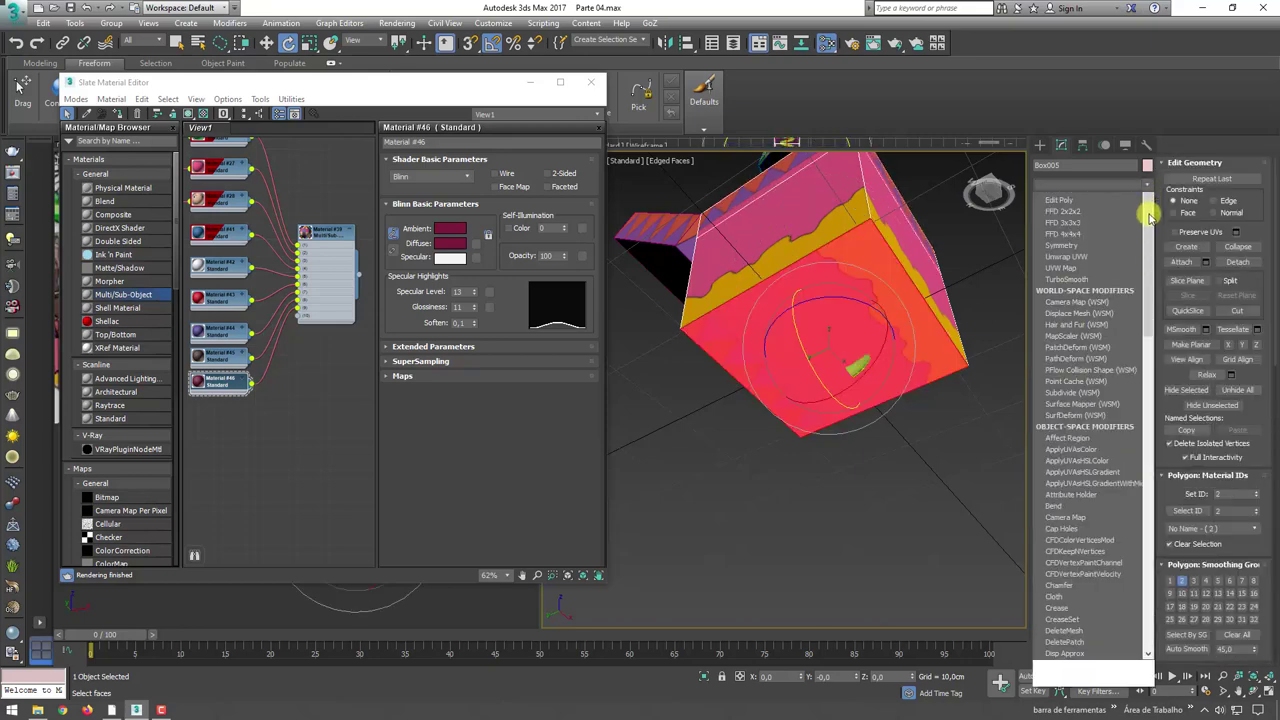
click(1073, 545)
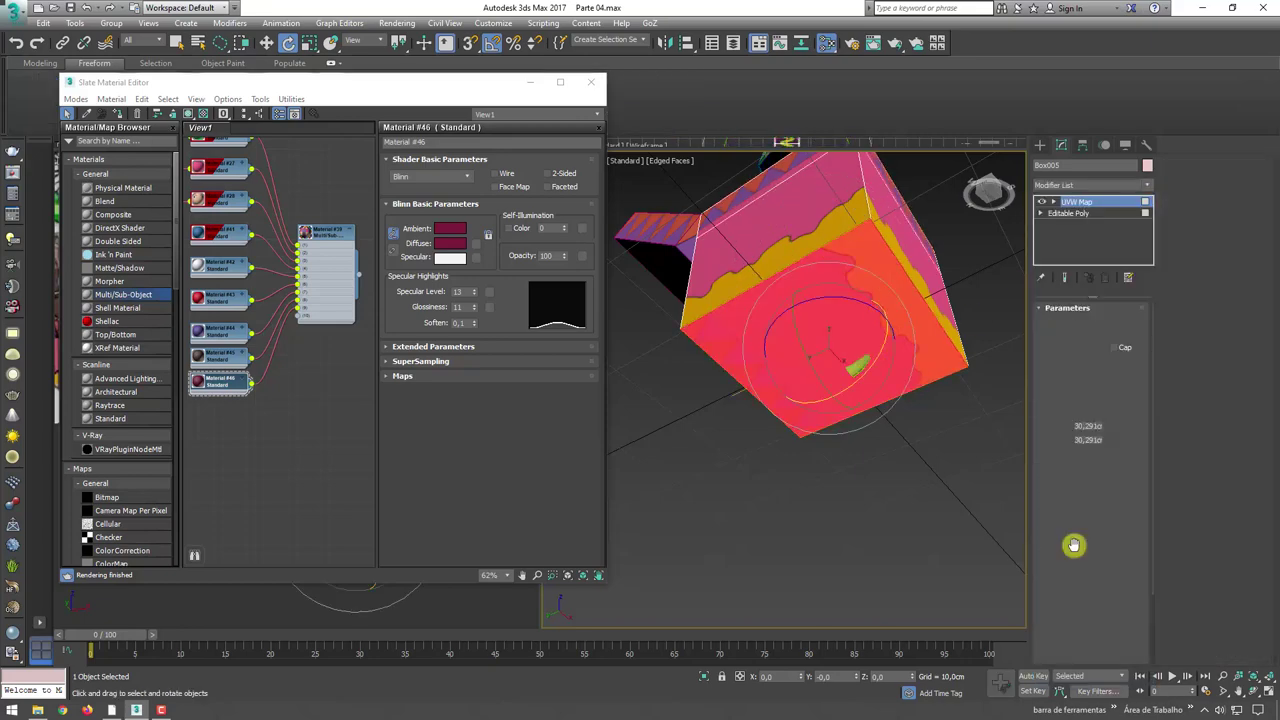
click(1056, 203)
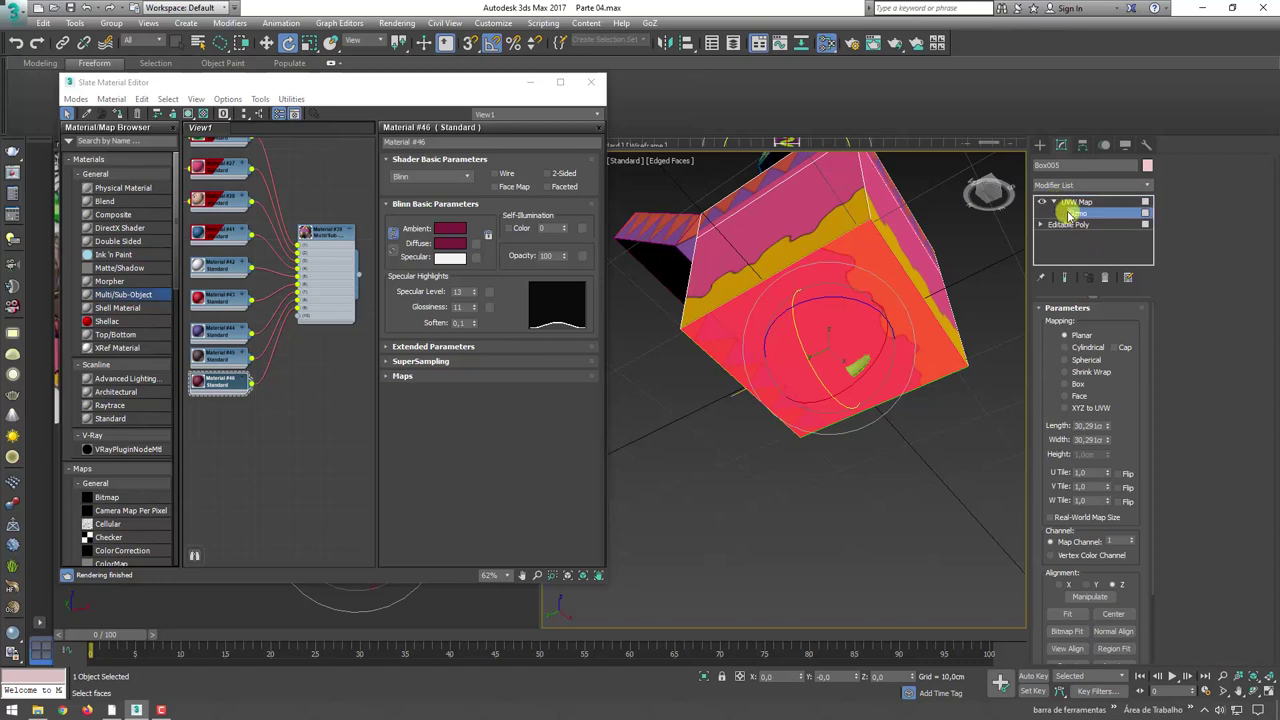
key(r)
drag(829, 349, 868, 340)
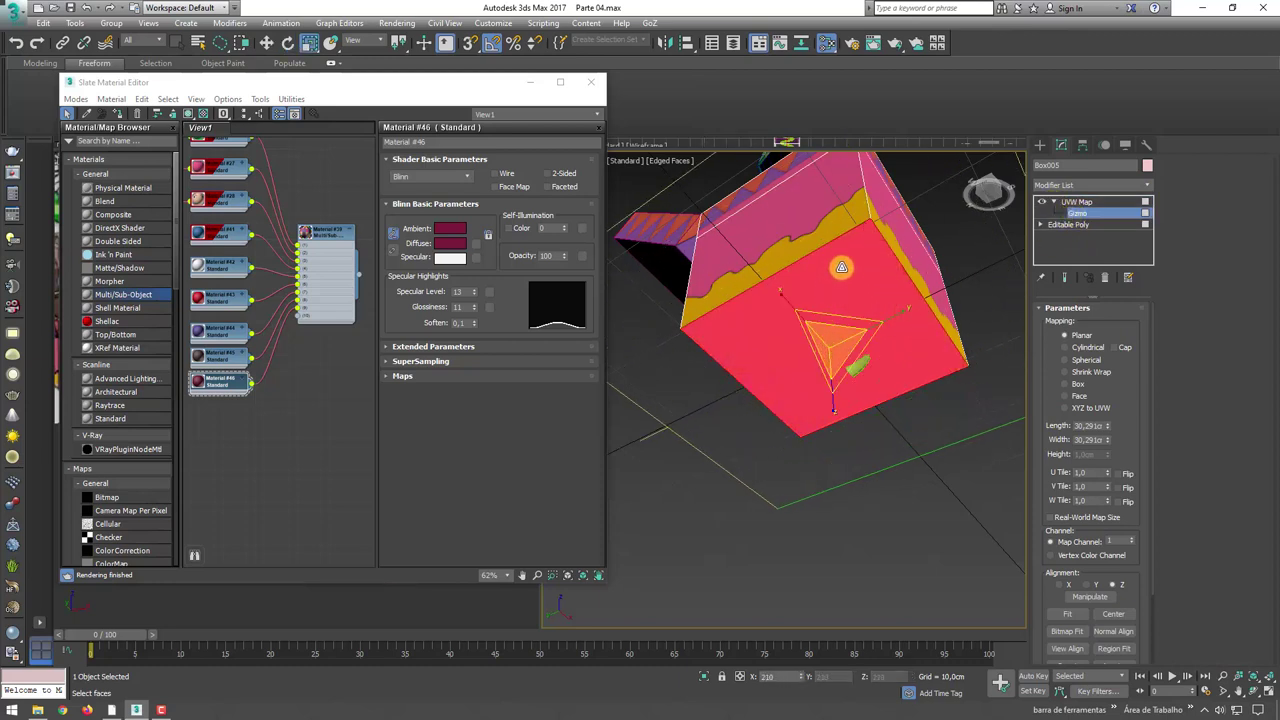
right_click(868, 340)
click(1013, 414)
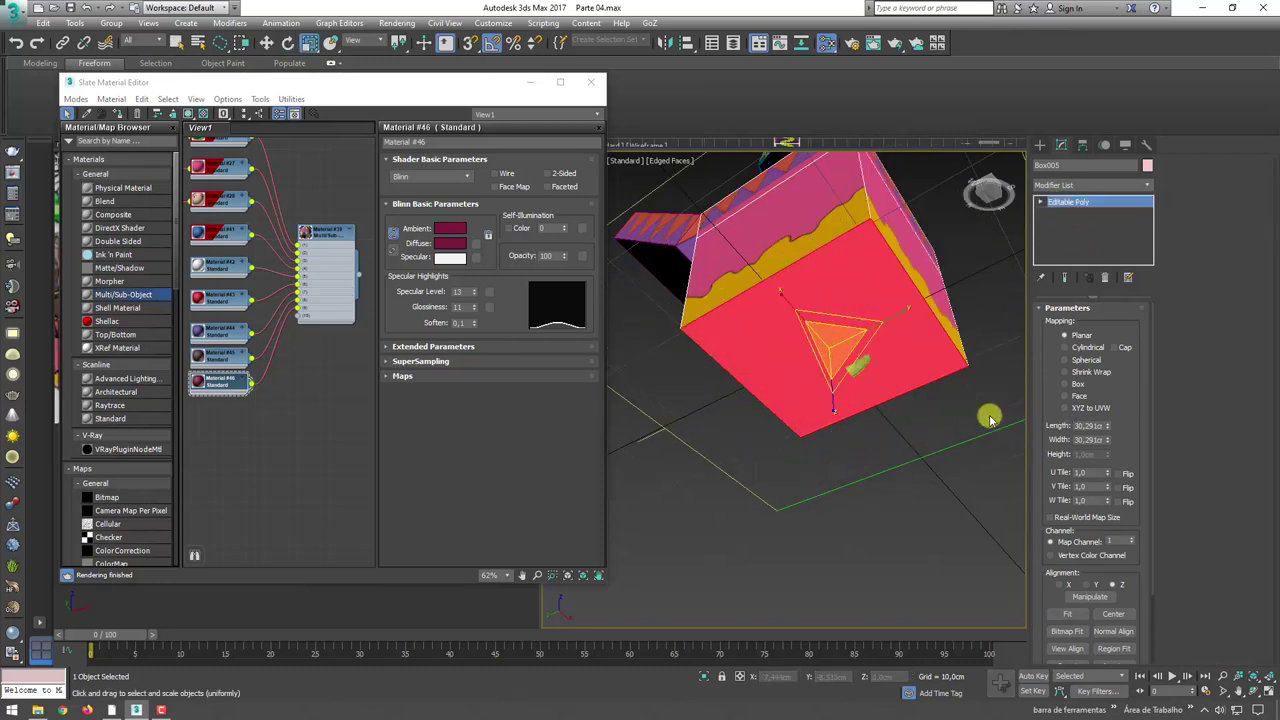
mouse_move(943, 429)
alt+middle_down()
mouse_move(936, 356)
mouse_move(871, 397)
mouse_move(974, 386)
mouse_move(960, 407)
mouse_move(900, 421)
alt+middle_up()
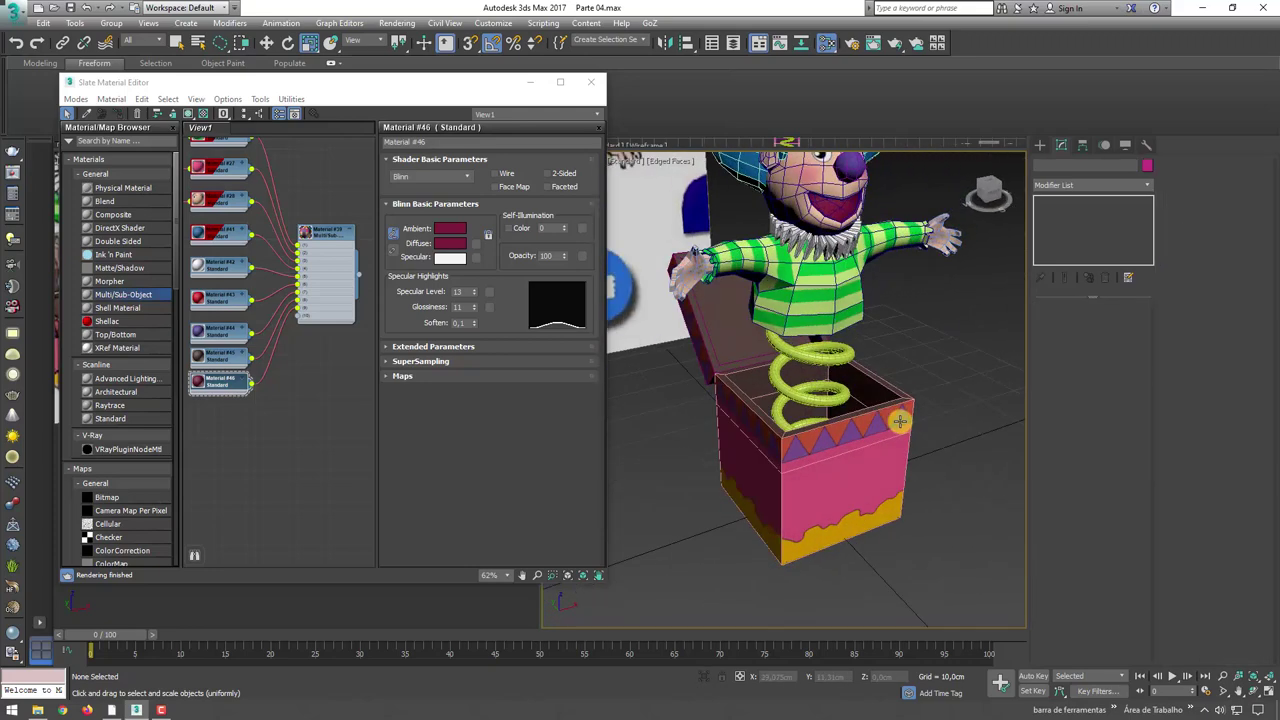
- Select Box006, the clown's hand, in the perspective viewport
click(829, 362)
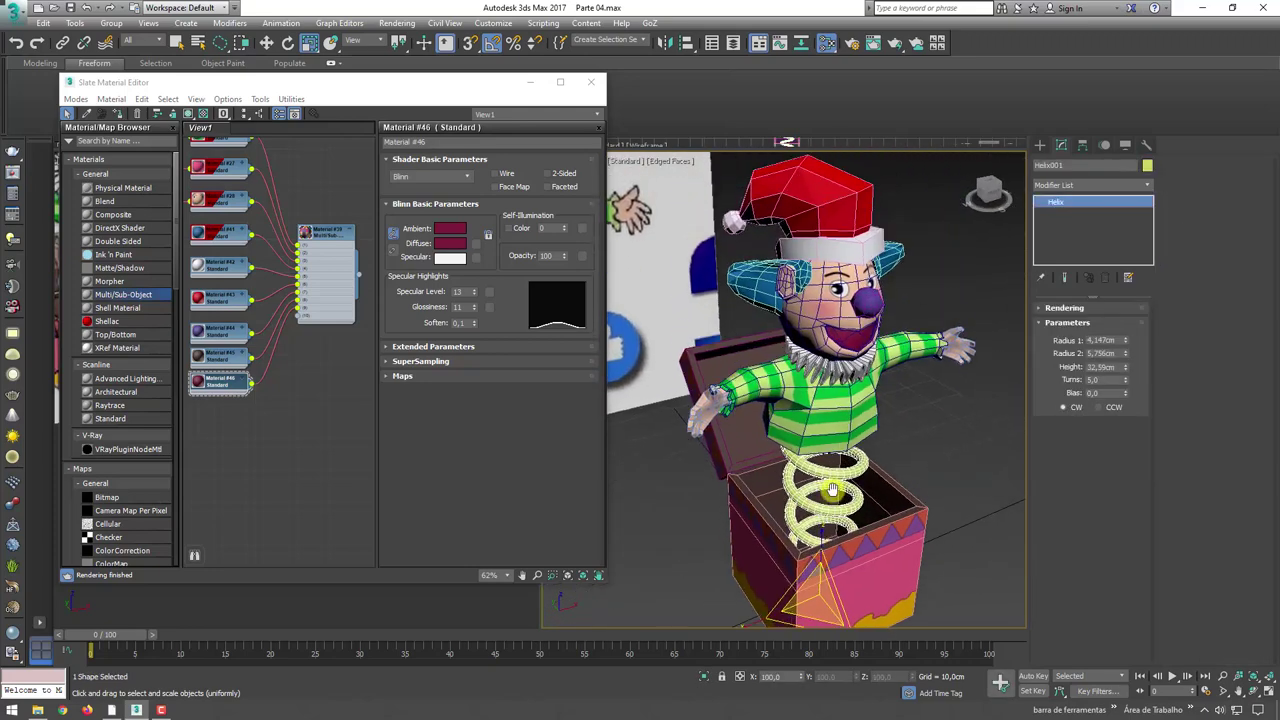
mouse_move(829, 362)
alt+middle_down()
mouse_move(874, 508)
mouse_move(740, 316)
alt+middle_up()
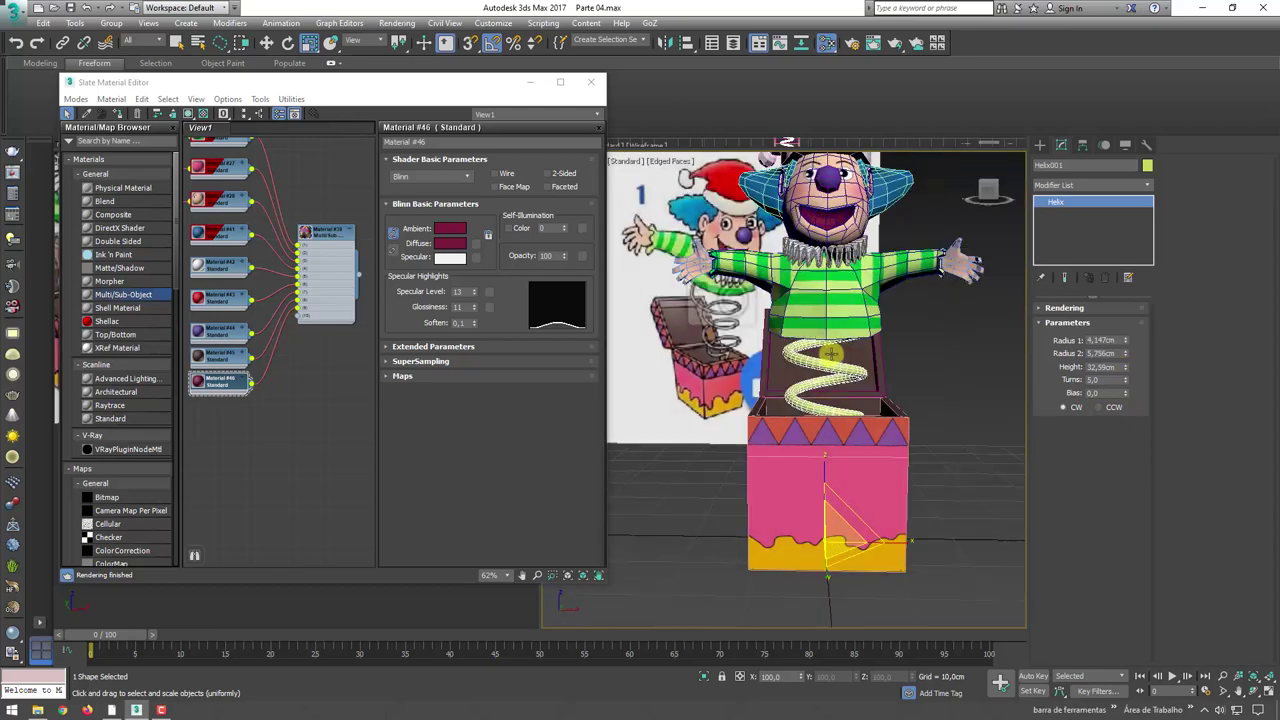
scroll(800, 320, up, 2)
scroll(800, 320, up, 2)
scroll(800, 320, up, 2)
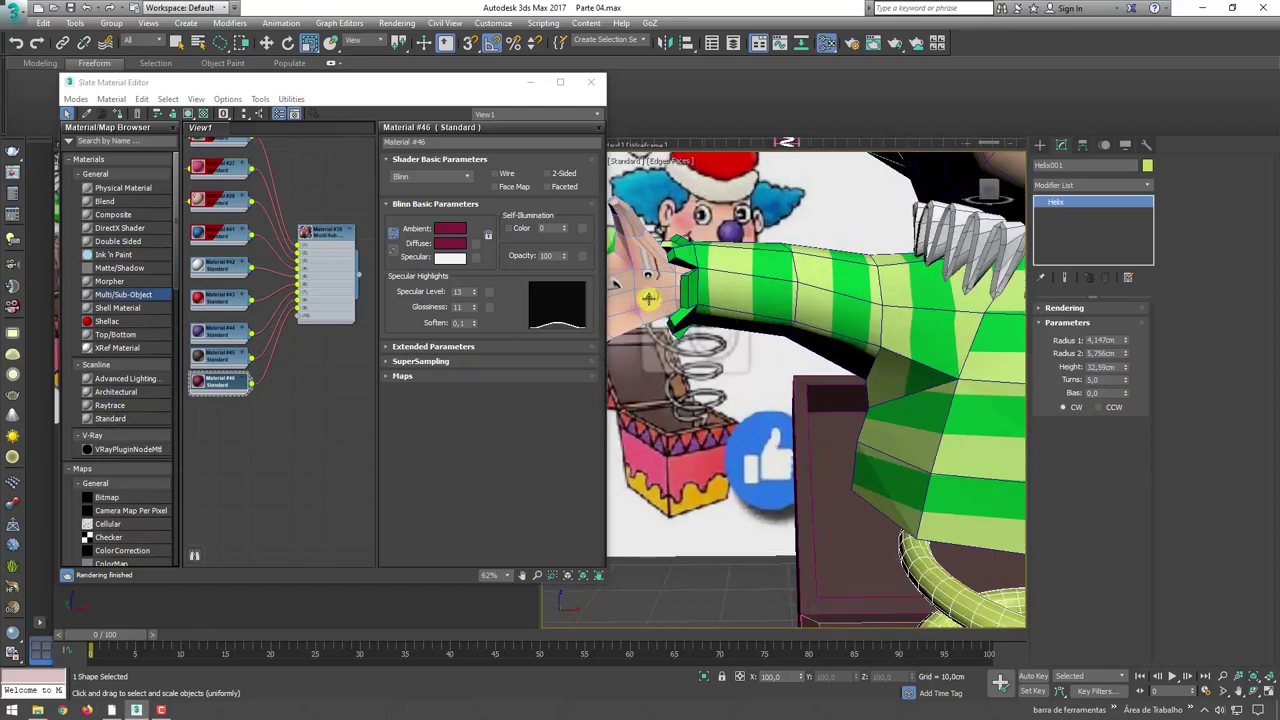
click(648, 298)
scroll(680, 310, down, 3)
scroll(715, 323, up, 1)
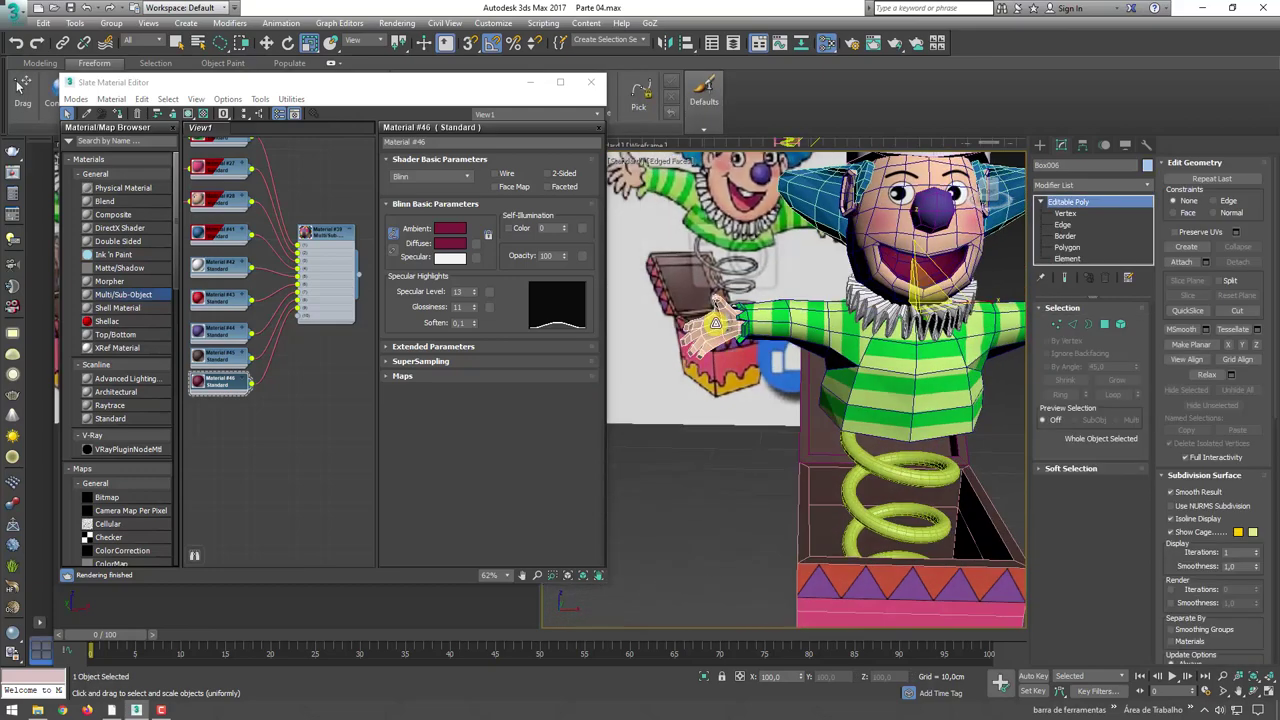
- Add an Unwrap UVW modifier to Box006 and open the UV Editor
alt+middle_drag(872, 325, 938, 280)
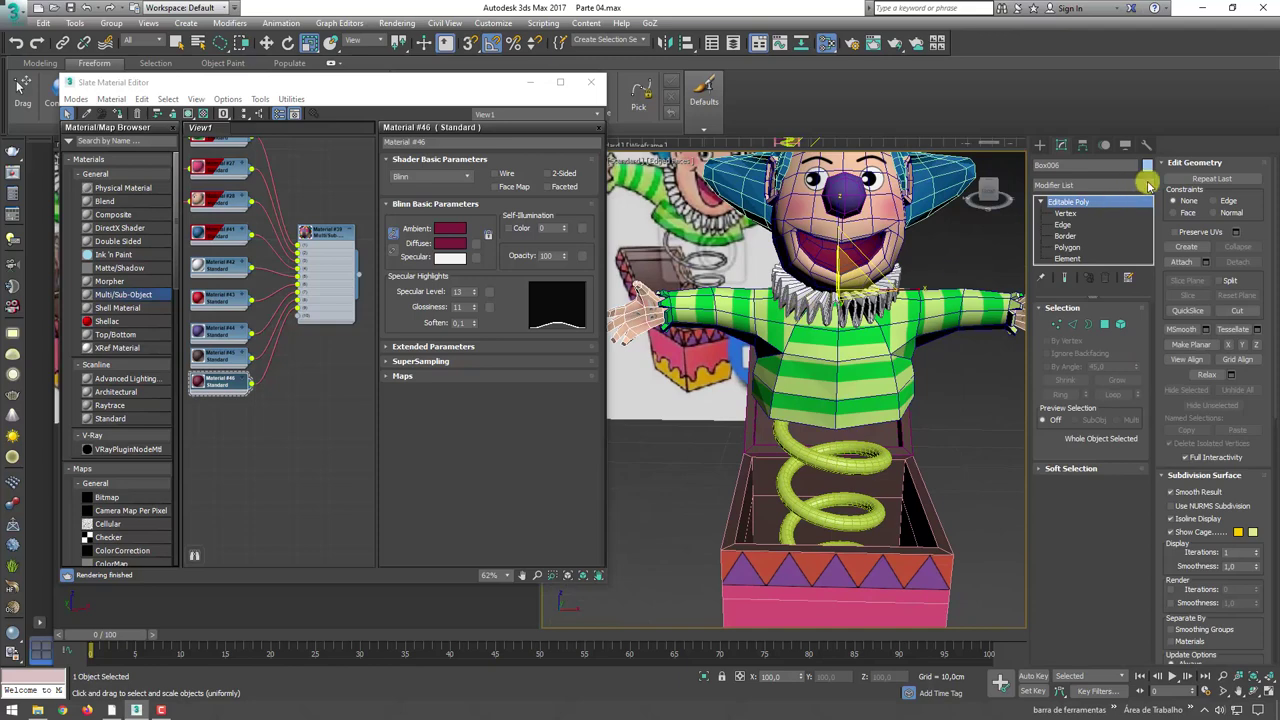
click(1147, 186)
drag(1146, 251, 1150, 608)
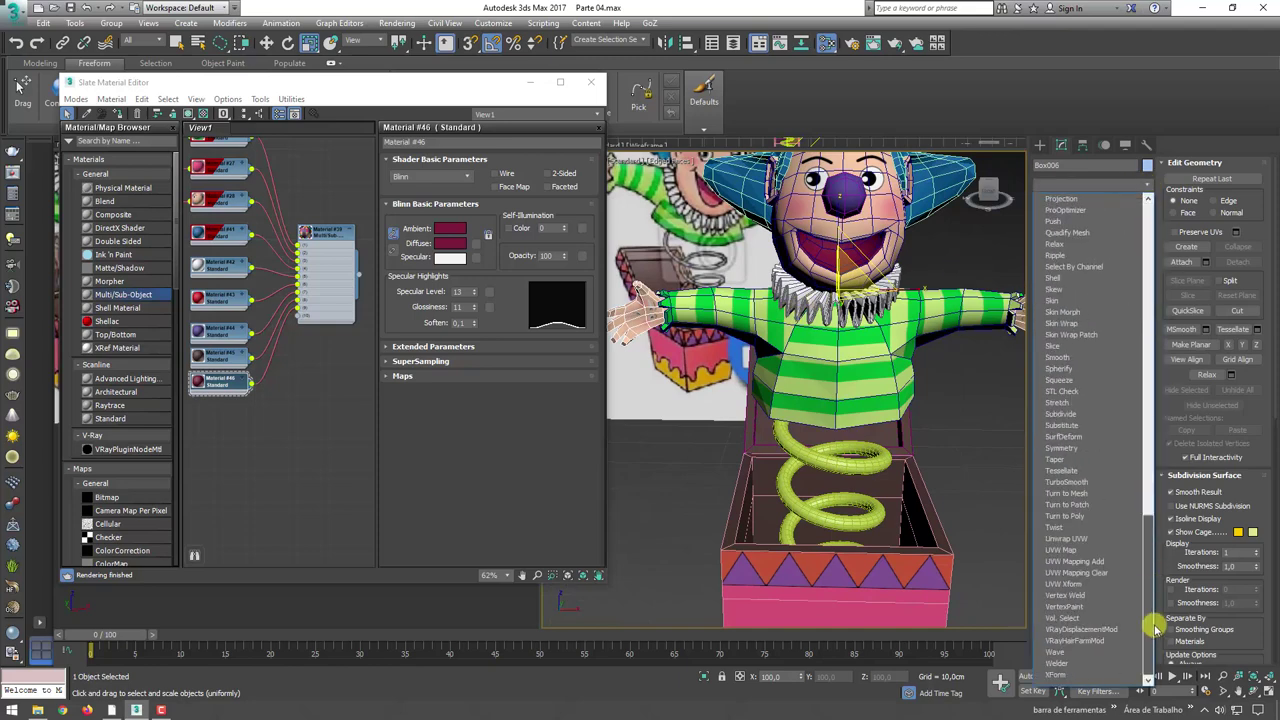
click(1080, 539)
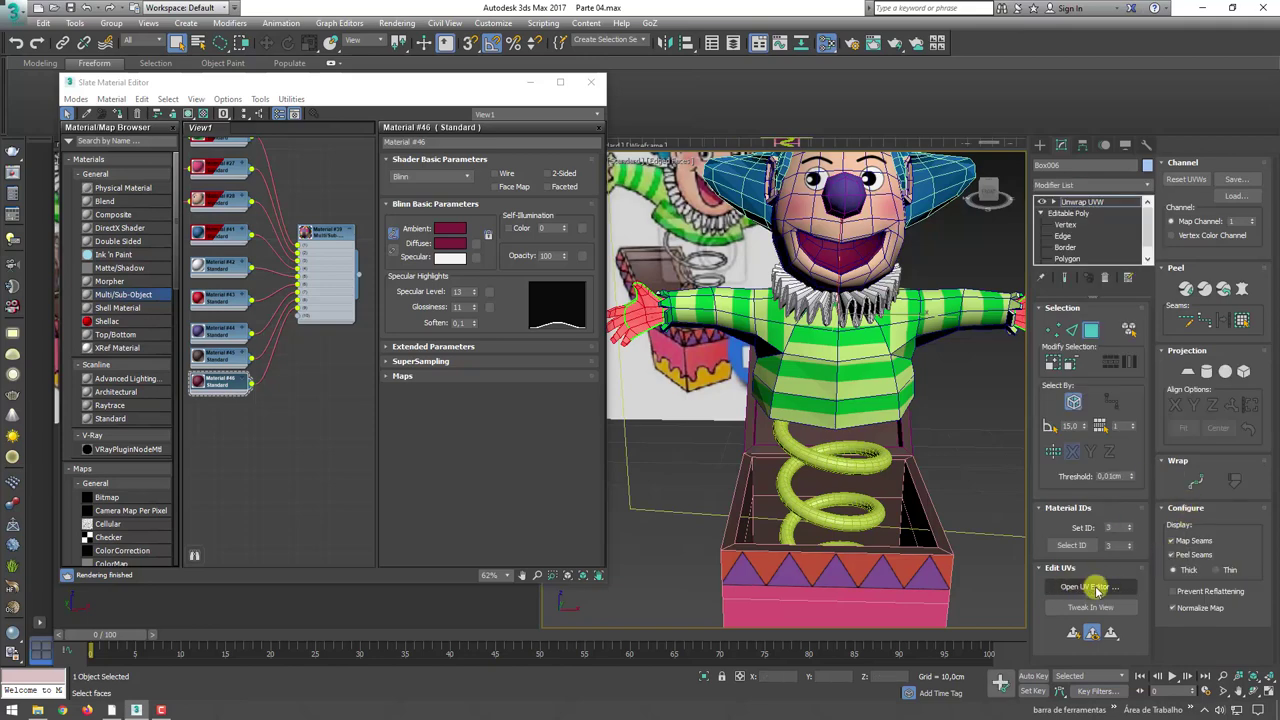
click(1092, 587)
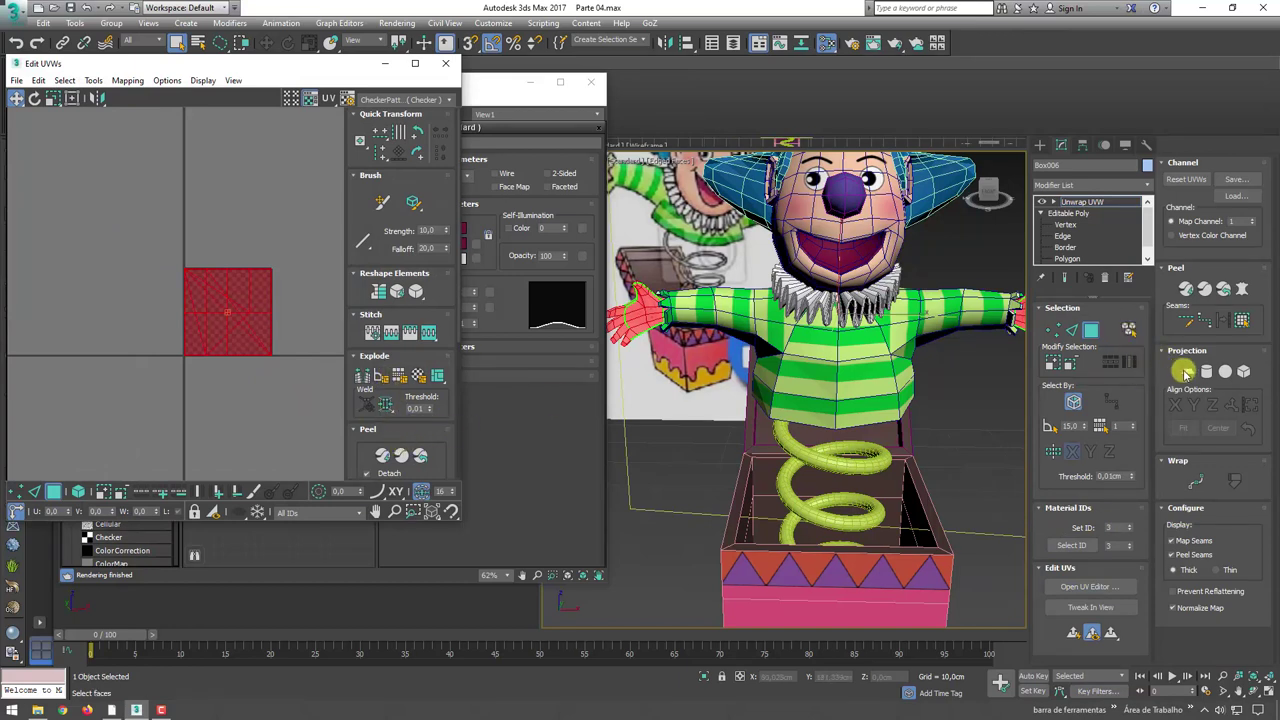
- Planar-project the hand faces and show Map #4 (rosto.jpg) as the UV editor background
click(1167, 275)
click(1160, 278)
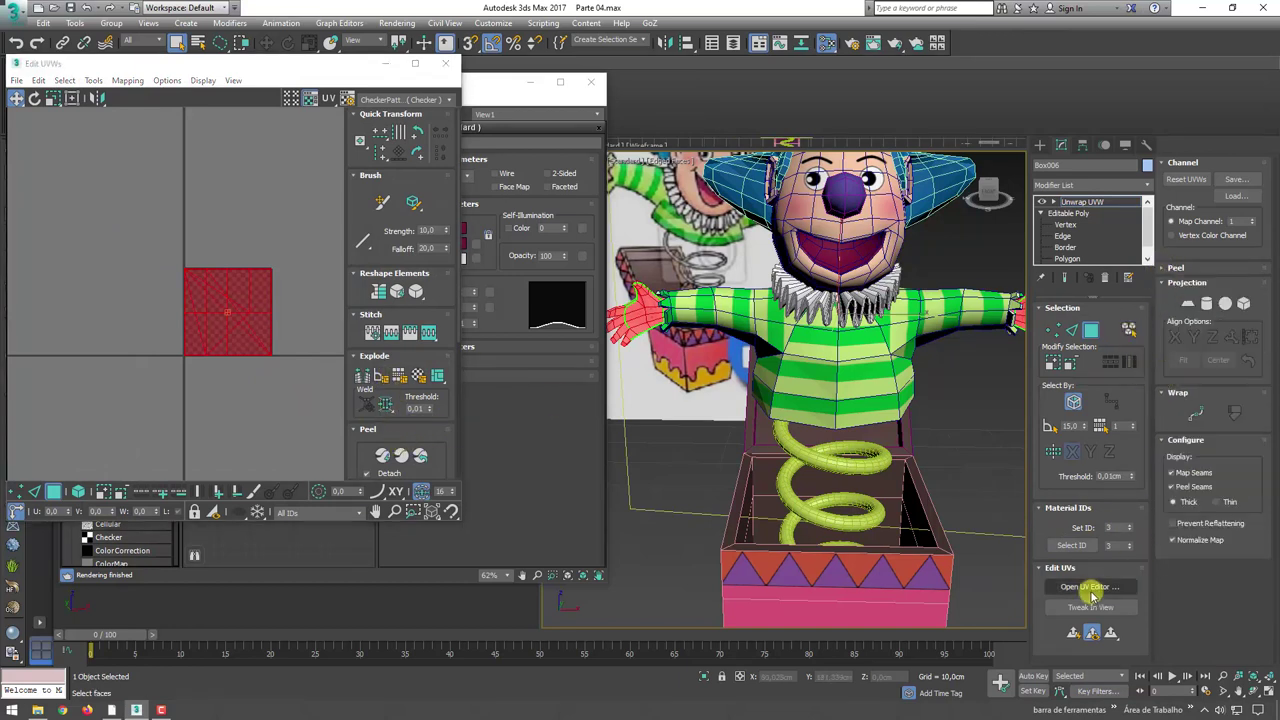
click(1072, 636)
scroll(240, 291, up, 2)
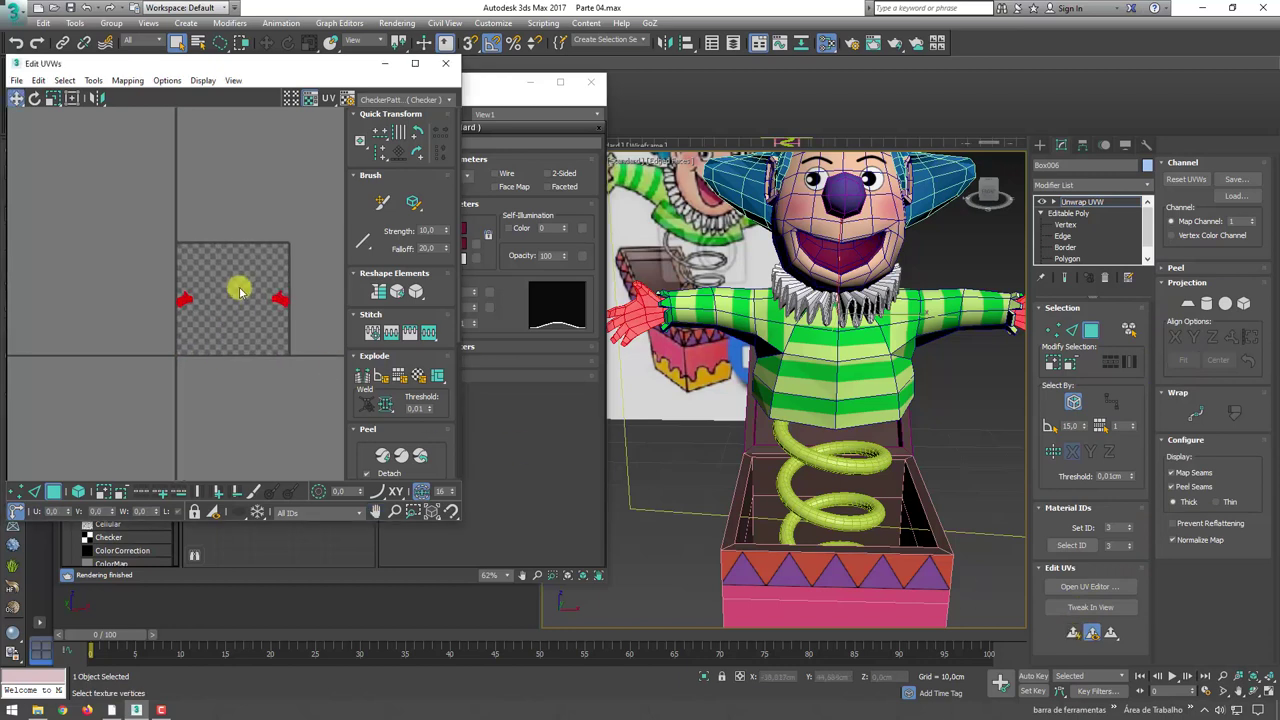
drag(310, 345, 282, 300)
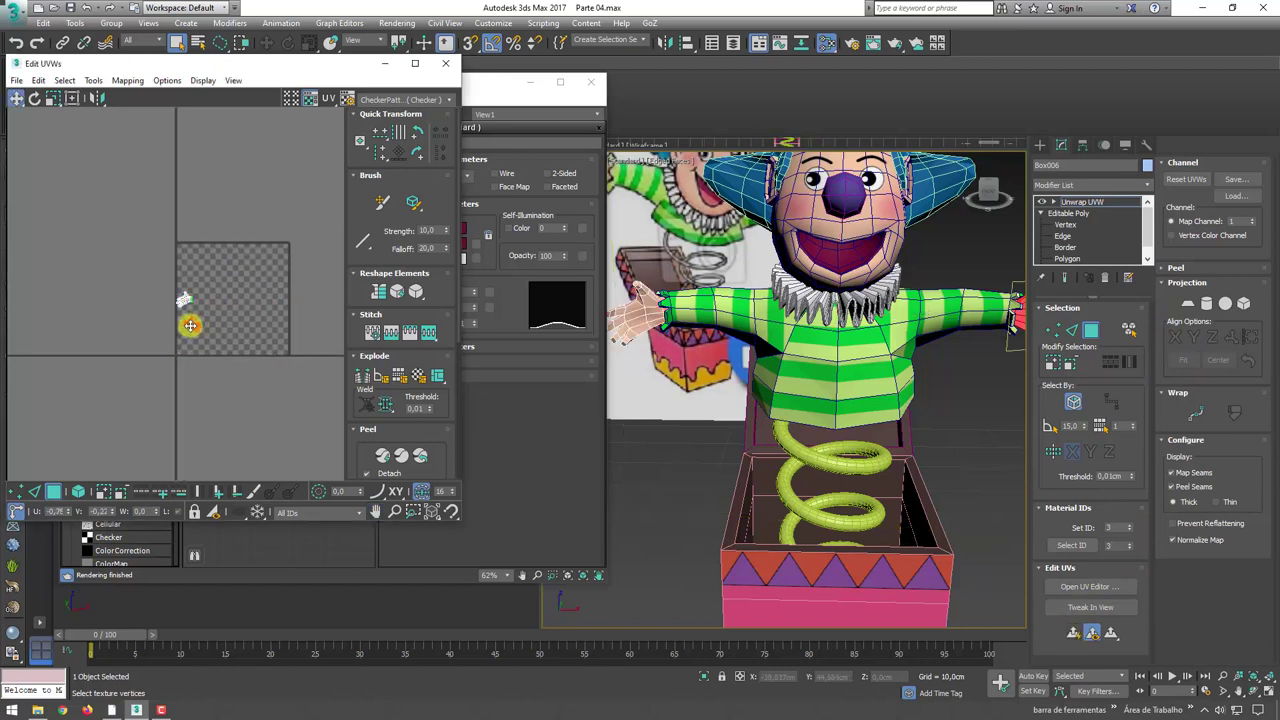
scroll(186, 316, up, 3)
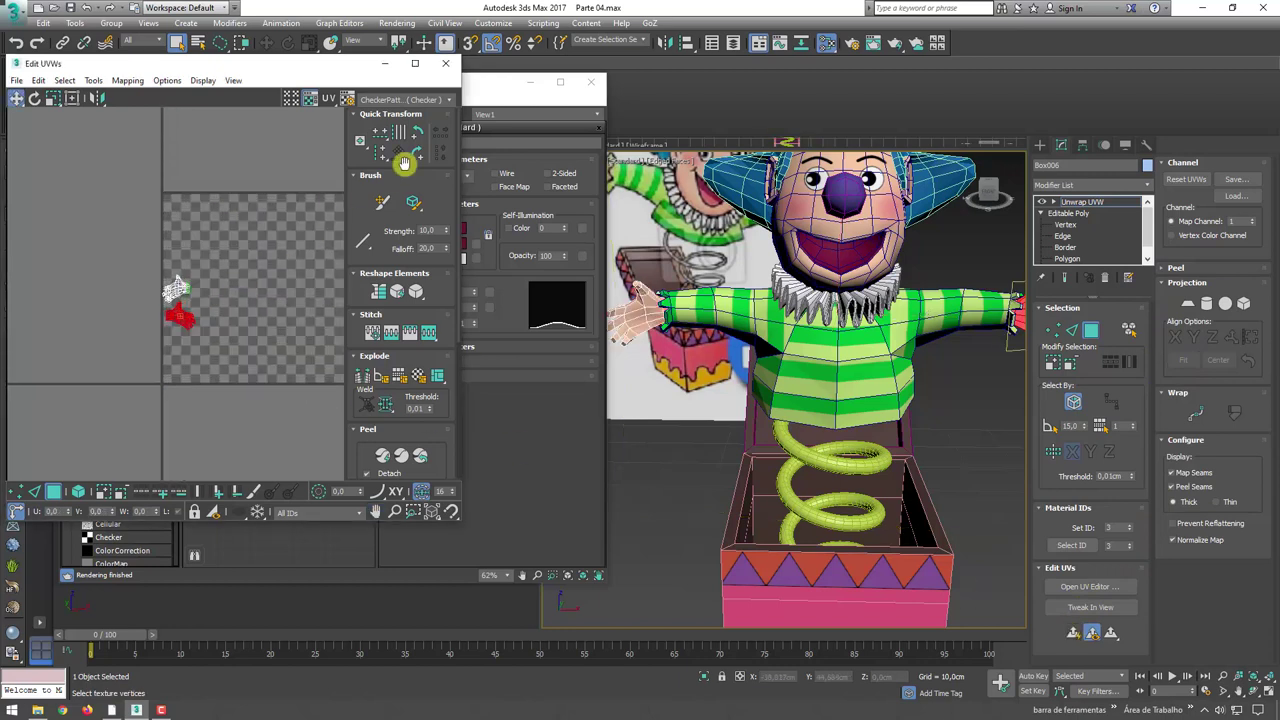
click(432, 102)
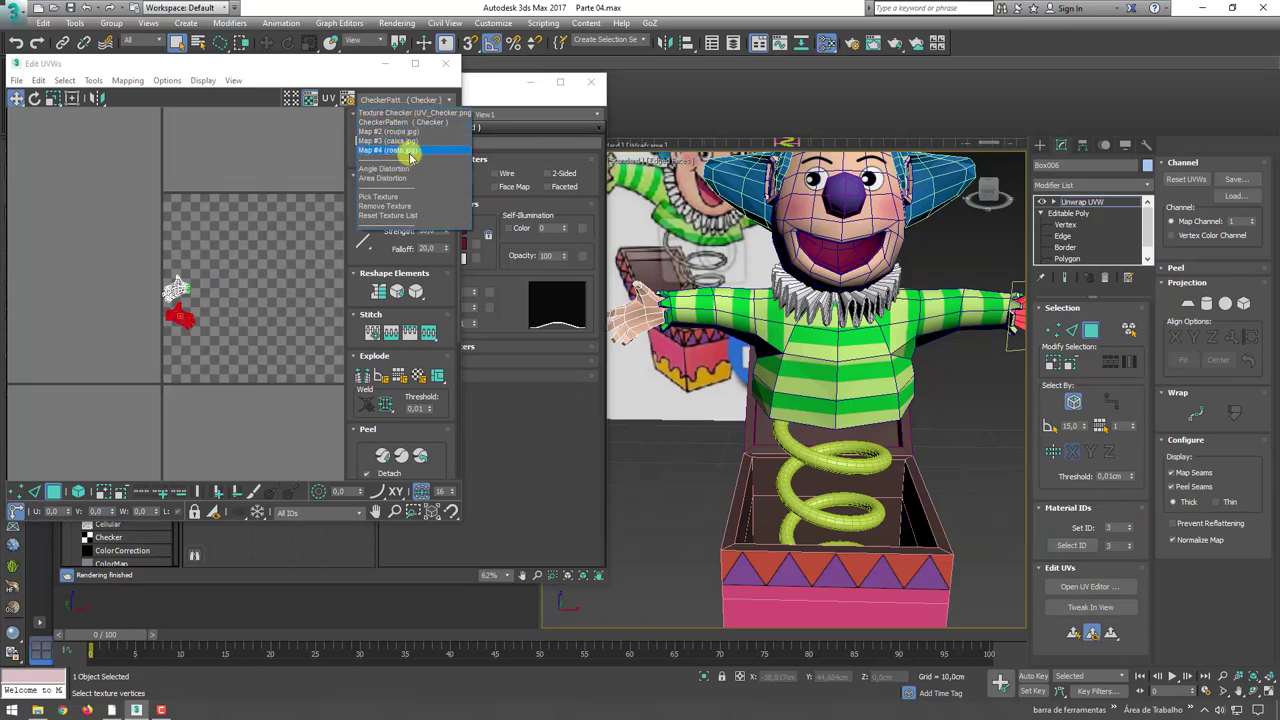
click(407, 151)
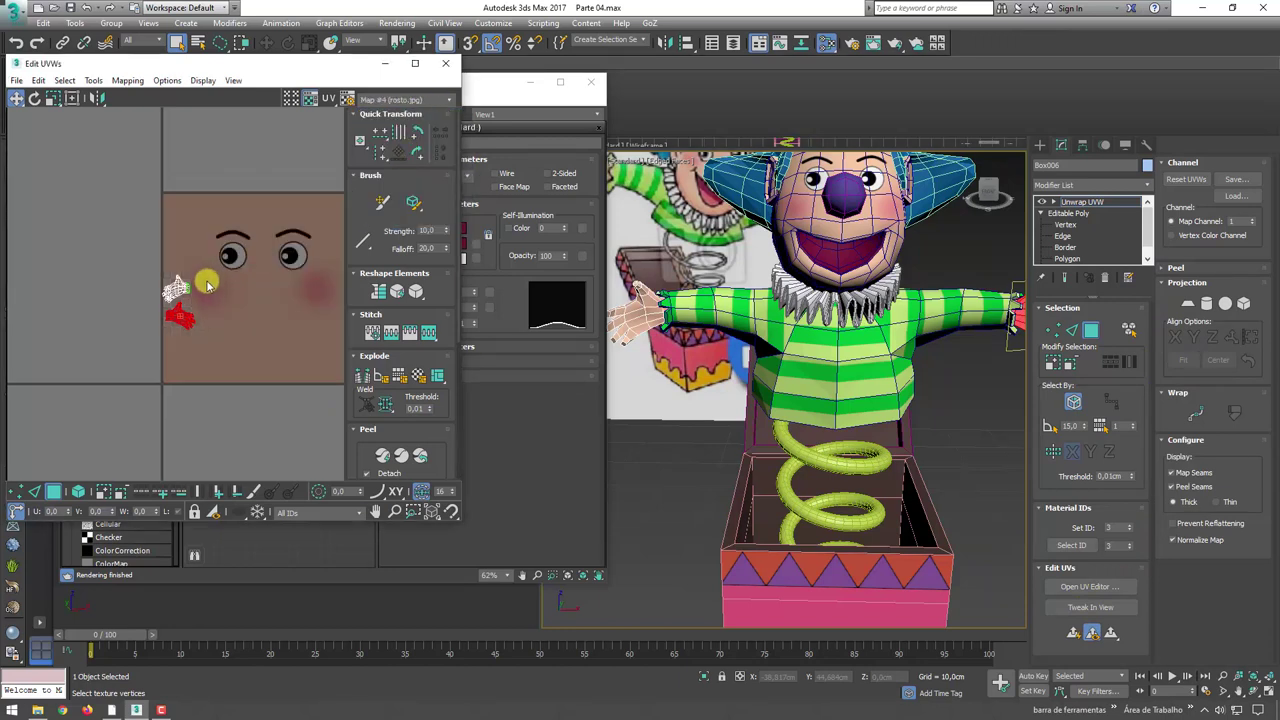
- Select the second hand UV shell so both hand shells are selected
mouse_move(135, 251)
mouse_down()
mouse_move(180, 330)
mouse_move(257, 364)
mouse_up()
scroll(257, 388, up, 3)
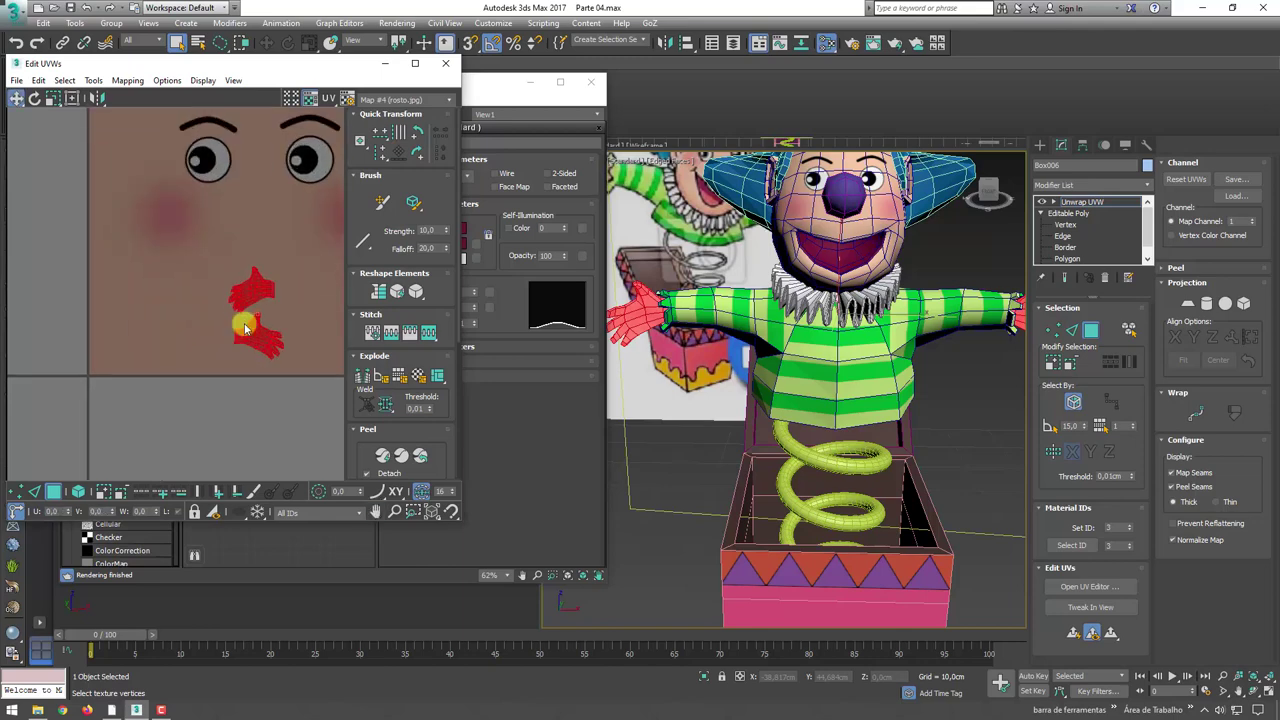
scroll(263, 330, up, 1)
middle_drag(287, 325, 247, 322)
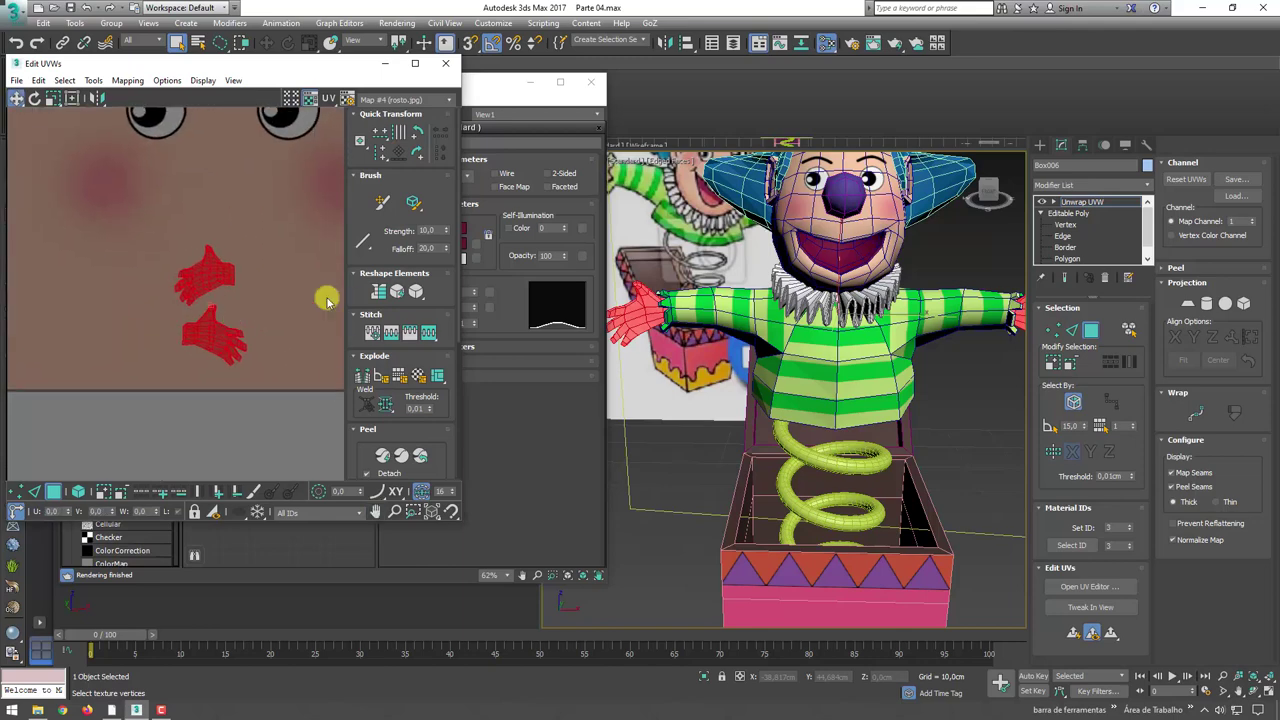
alt+middle_drag(720, 330, 787, 337)
scroll(787, 337, up, 2)
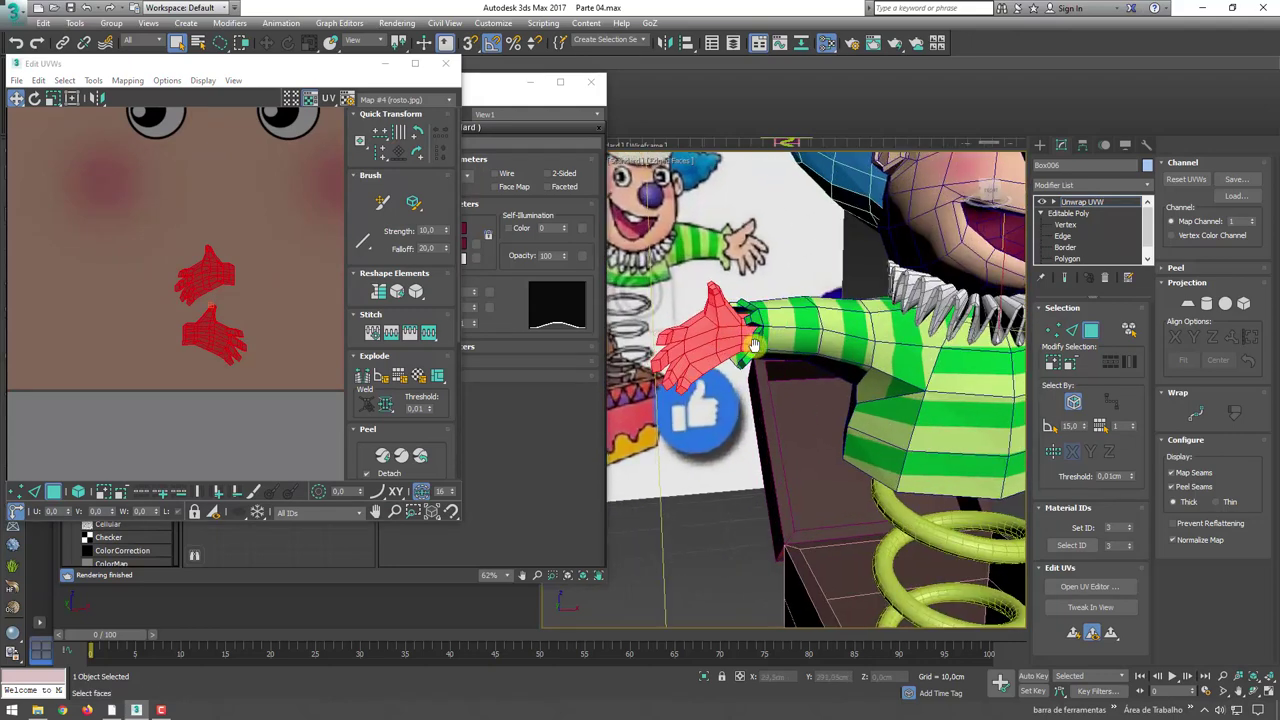
key(F3)
scroll(774, 359, up, 2)
key(F3)
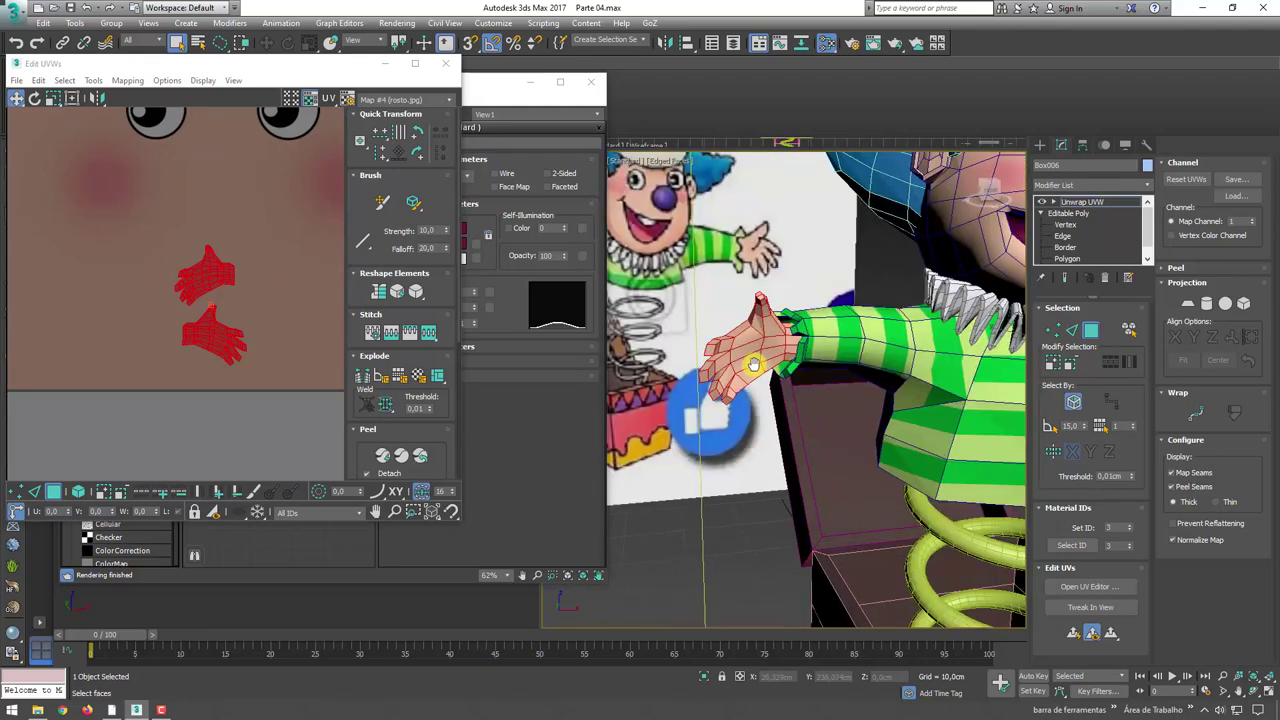
scroll(740, 364, up, 2)
middle_drag(335, 298, 351, 420)
- Move both hand shells onto the skin area of the face texture and enlarge them
mouse_move(216, 405)
mouse_down()
mouse_move(191, 275)
mouse_move(166, 235)
mouse_move(214, 272)
mouse_move(286, 215)
mouse_move(290, 270)
mouse_move(186, 294)
mouse_move(114, 289)
mouse_move(120, 314)
mouse_move(143, 317)
mouse_up()
drag(233, 370, 230, 383)
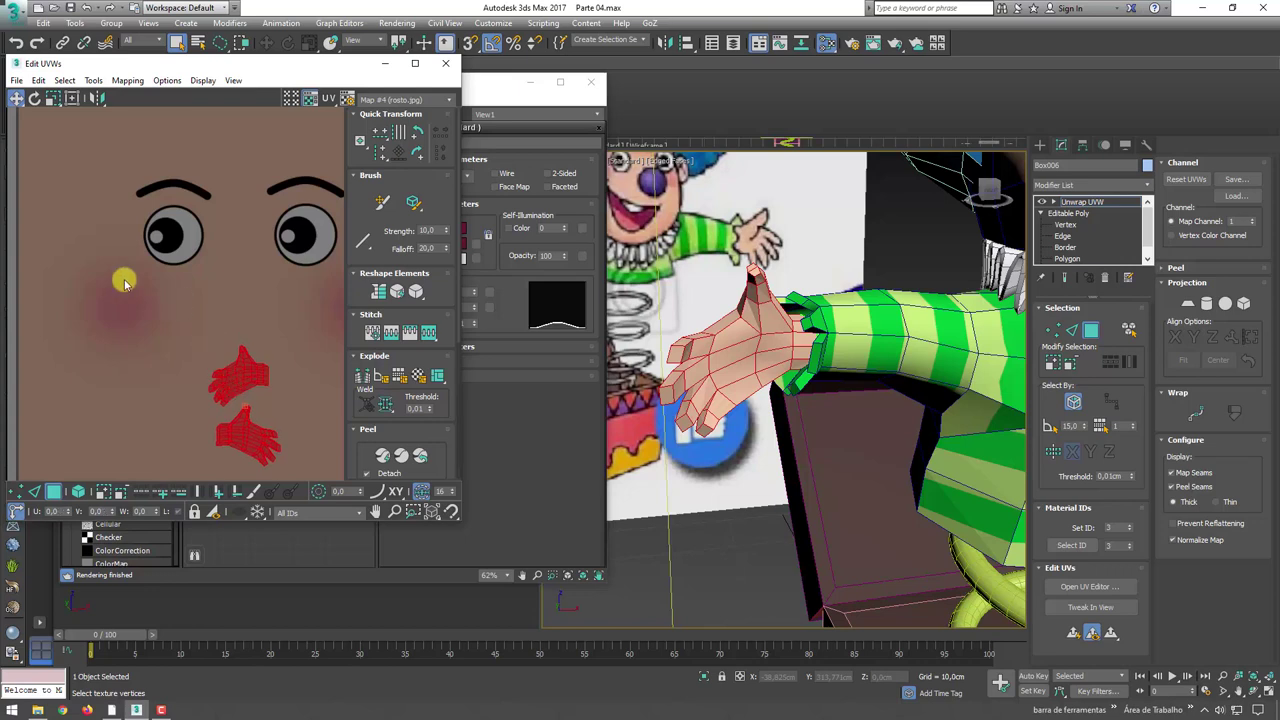
scroll(195, 148, down, 3)
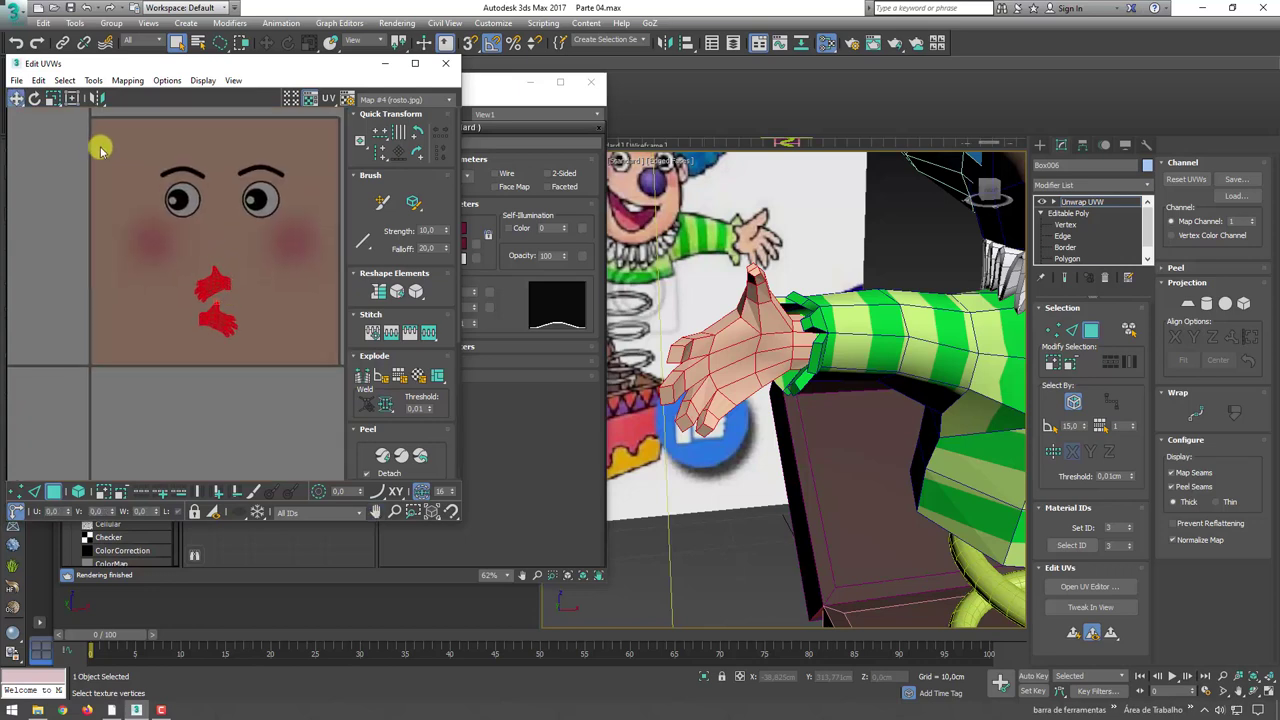
drag(208, 275, 221, 261)
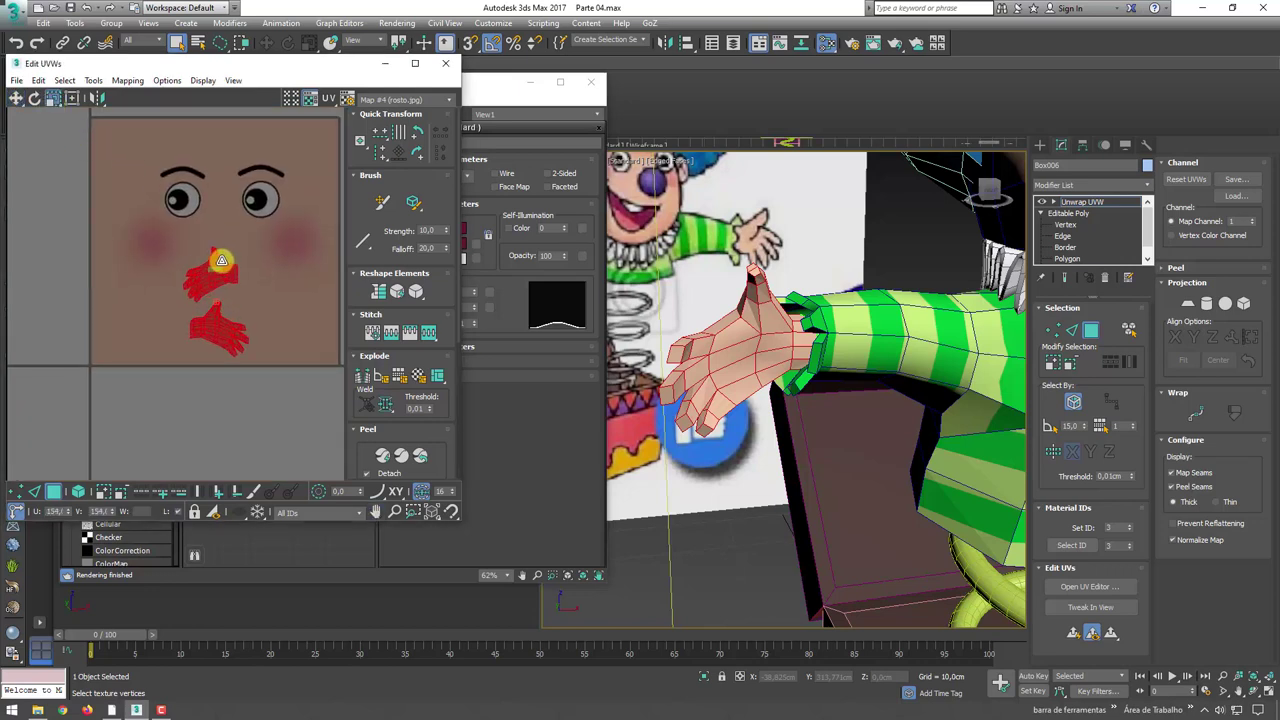
- Convert the hand back to an editable poly and close the material editor
right_click(850, 295)
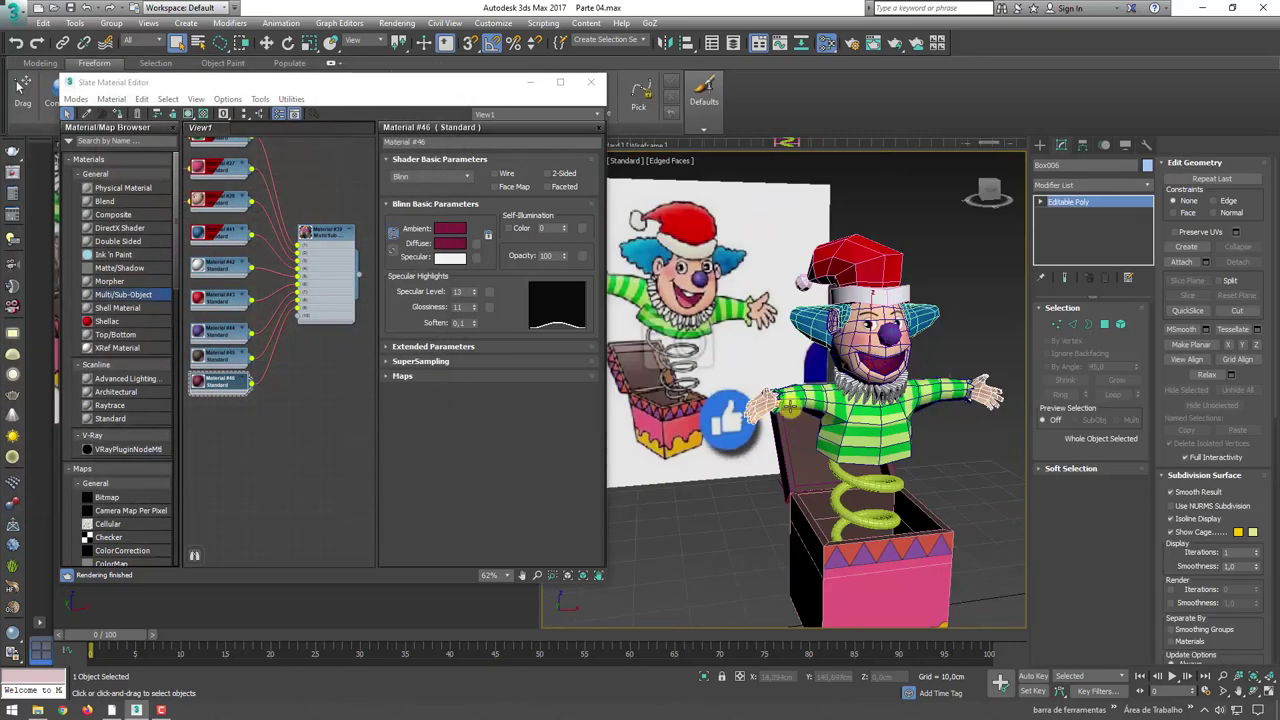
middle_drag(831, 410, 764, 362)
click(590, 85)
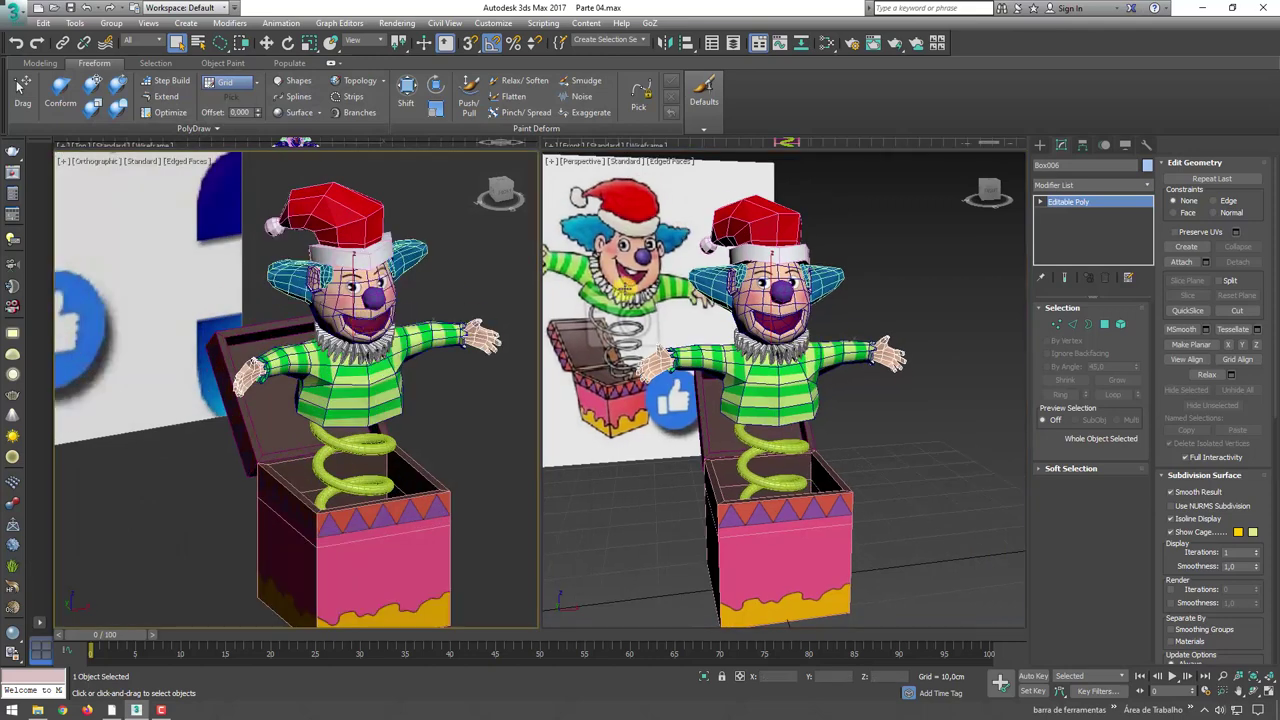
- Orbit to the clown's side and show Standard Primitives in the Create panel
scroll(622, 288, up, 5)
scroll(615, 285, up, 5)
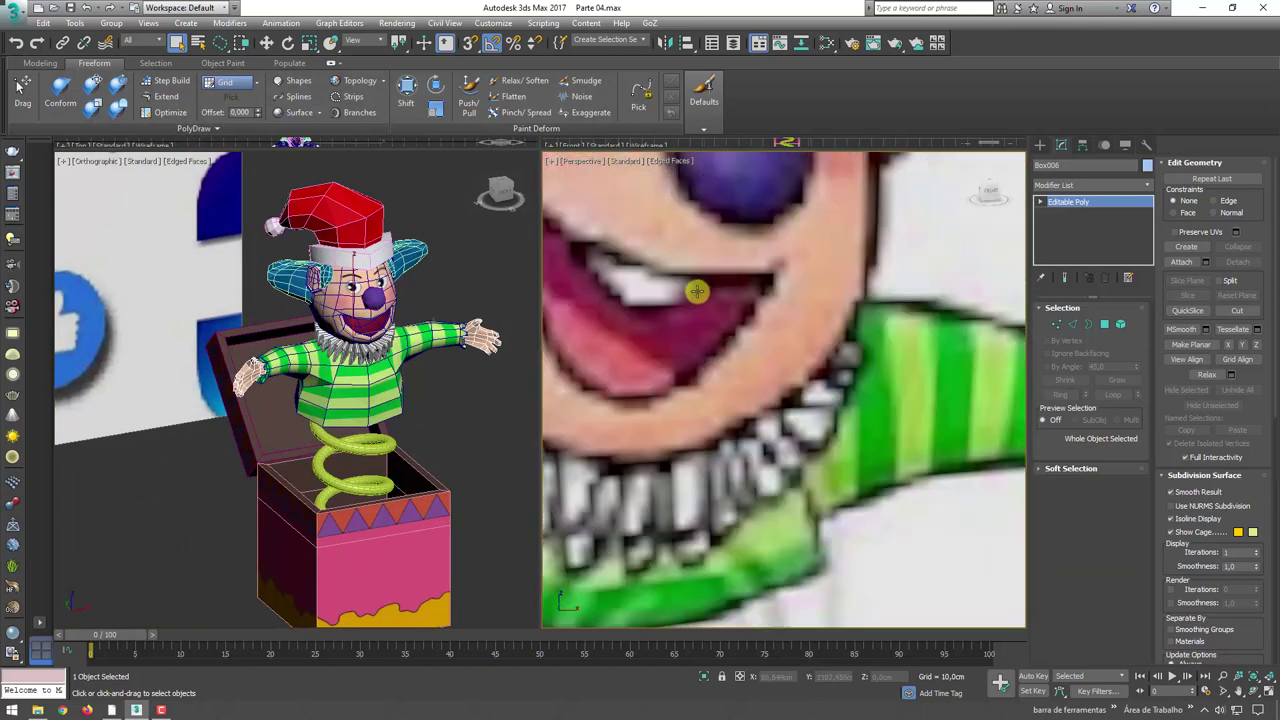
scroll(588, 234, down, 5)
scroll(700, 300, down, 5)
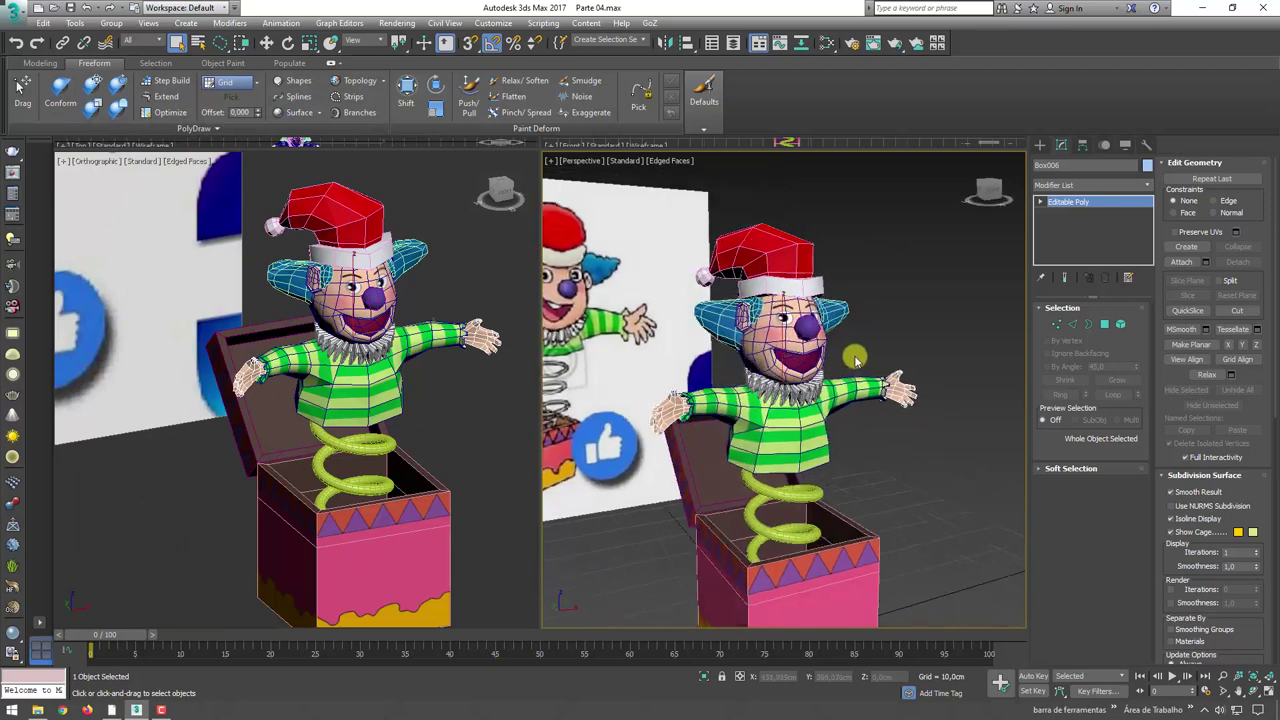
mouse_move(803, 325)
alt+middle_down()
mouse_move(726, 337)
mouse_move(782, 366)
alt+middle_up()
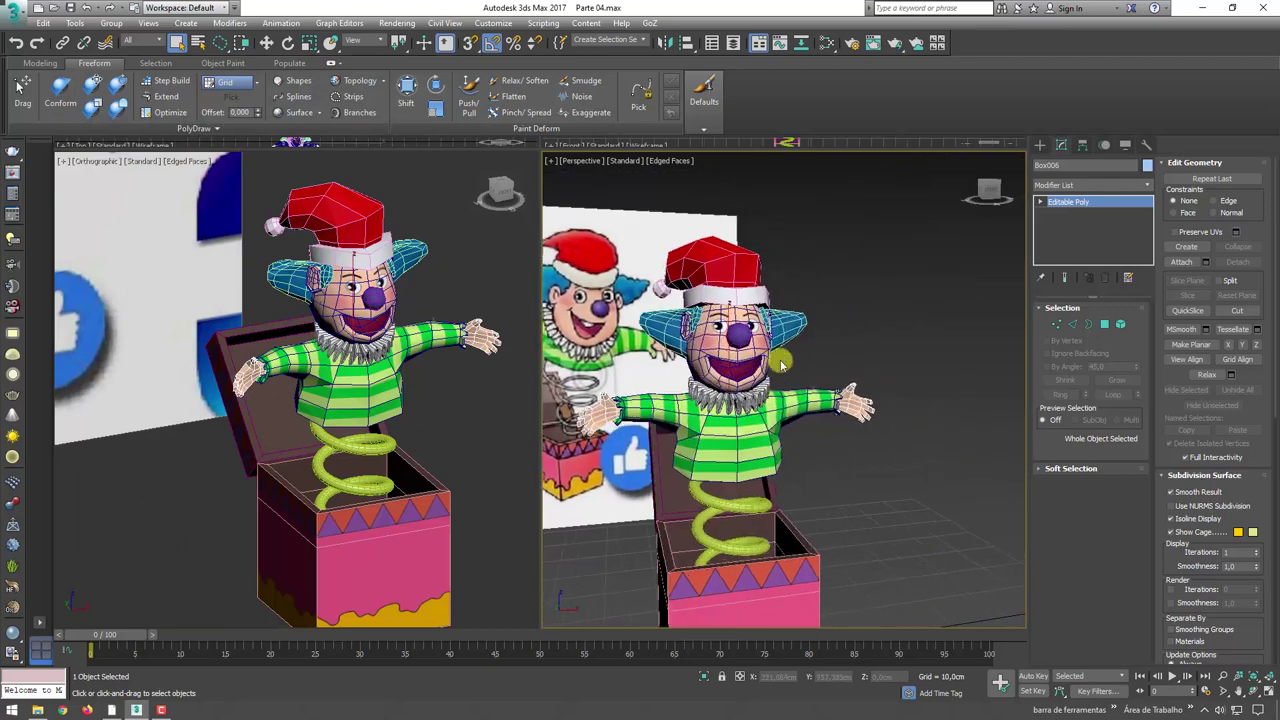
click(1040, 145)
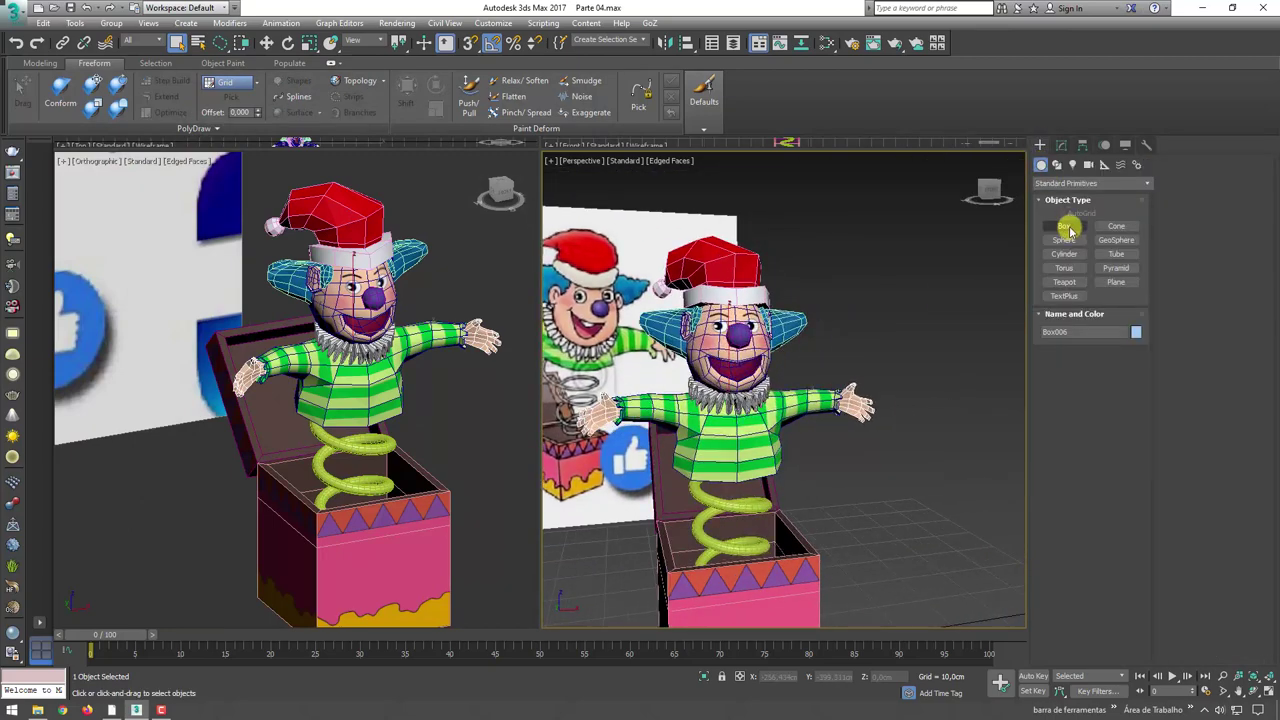
- Draw a new box on the Perspective grid
click(1069, 230)
scroll(820, 520, up, 3)
scroll(760, 486, up, 2)
drag(785, 533, 822, 535)
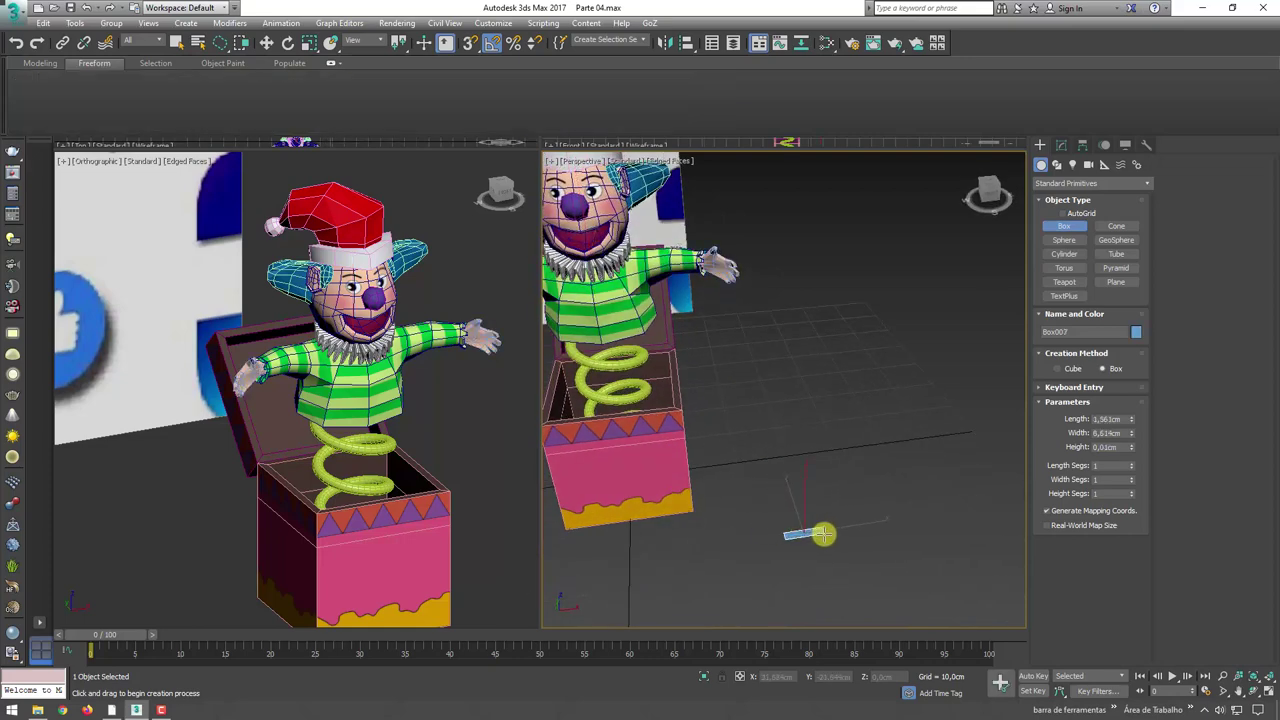
scroll(814, 517, up, 5)
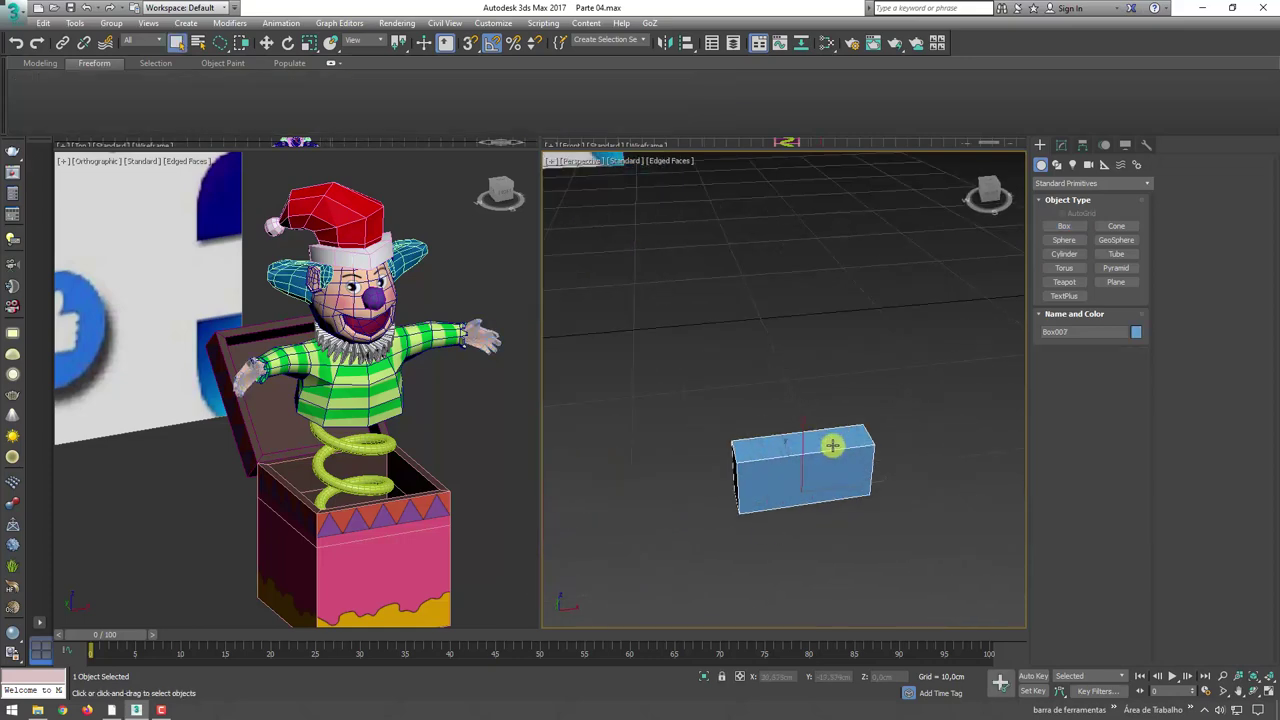
click(831, 442)
click(1058, 148)
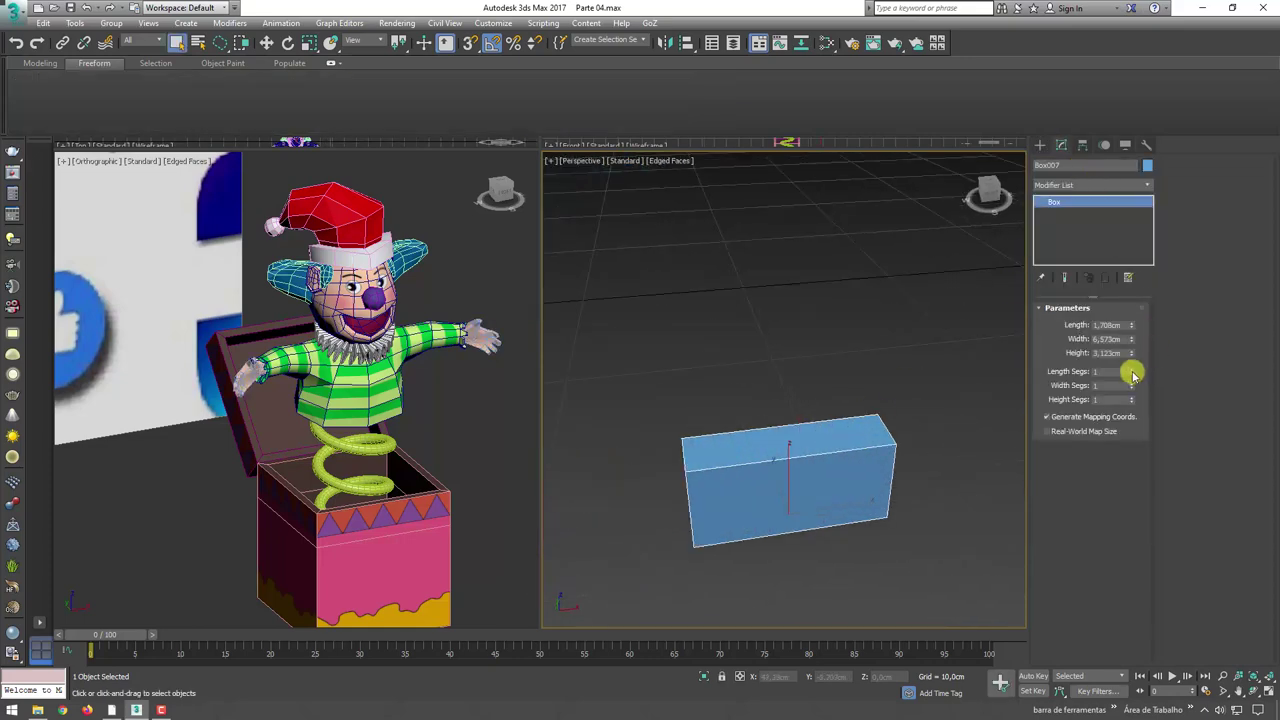
- Give the box 8 width segments and add an FFD 3x3x3 modifier
drag(1130, 388, 1126, 385)
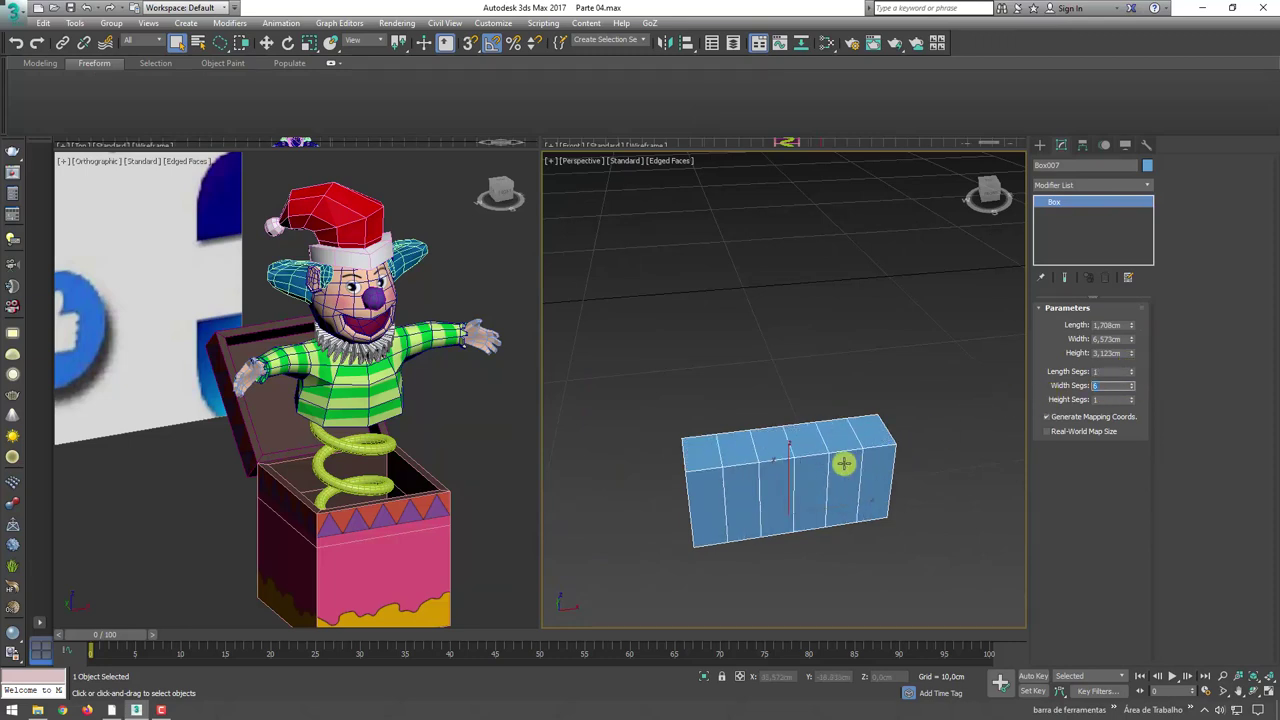
alt+middle_drag(844, 463, 846, 443)
click(1152, 186)
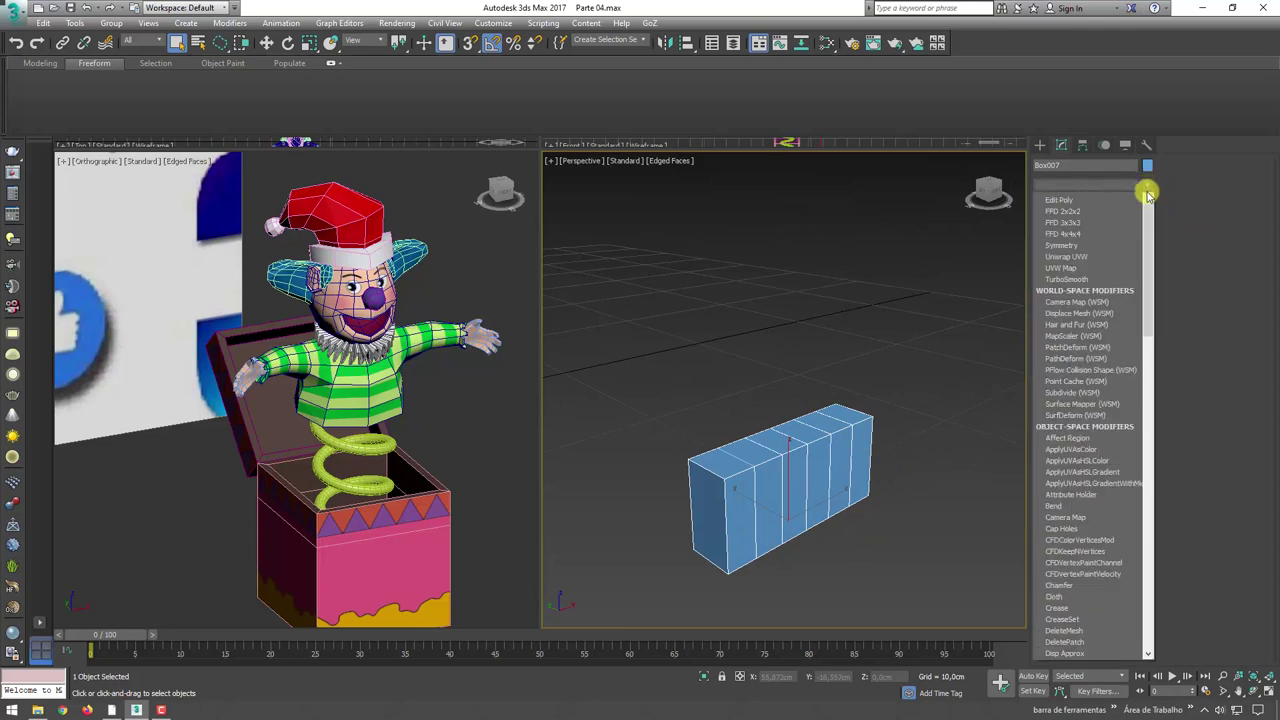
mouse_move(1145, 205)
mouse_down()
mouse_move(1152, 272)
mouse_move(1146, 249)
mouse_up()
click(1100, 238)
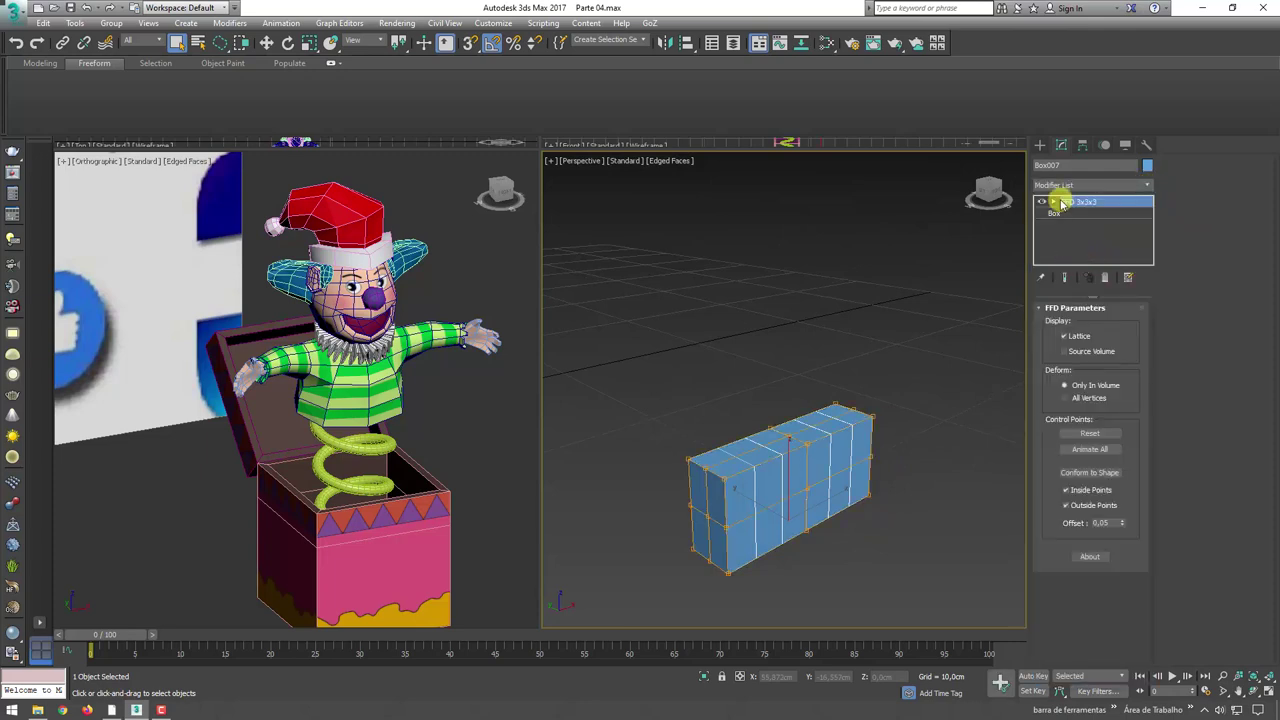
- In front view, drag the FFD 3x3x3's bottom-centre control points down into a deep V
click(1054, 202)
click(1090, 213)
mouse_move(971, 374)
alt+middle_down()
mouse_move(877, 363)
mouse_move(930, 487)
alt+middle_up()
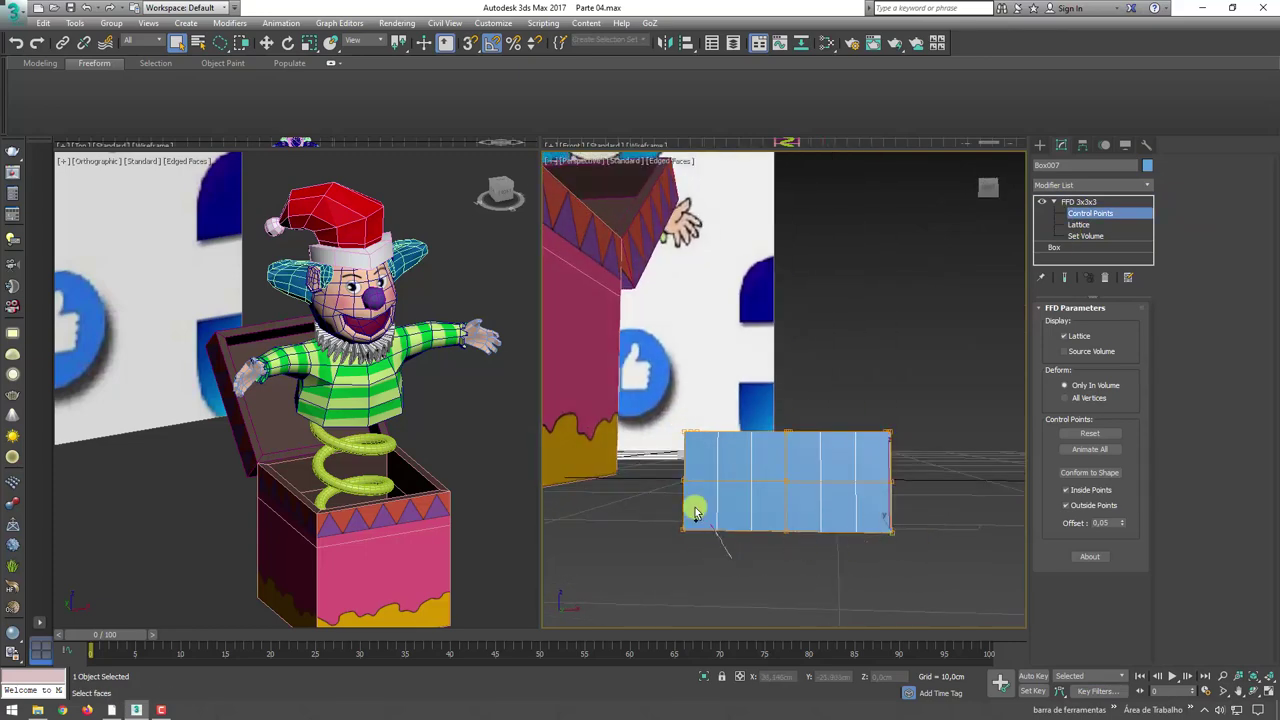
mouse_move(652, 570)
mouse_down()
mouse_move(770, 518)
mouse_move(718, 472)
mouse_up()
key(w)
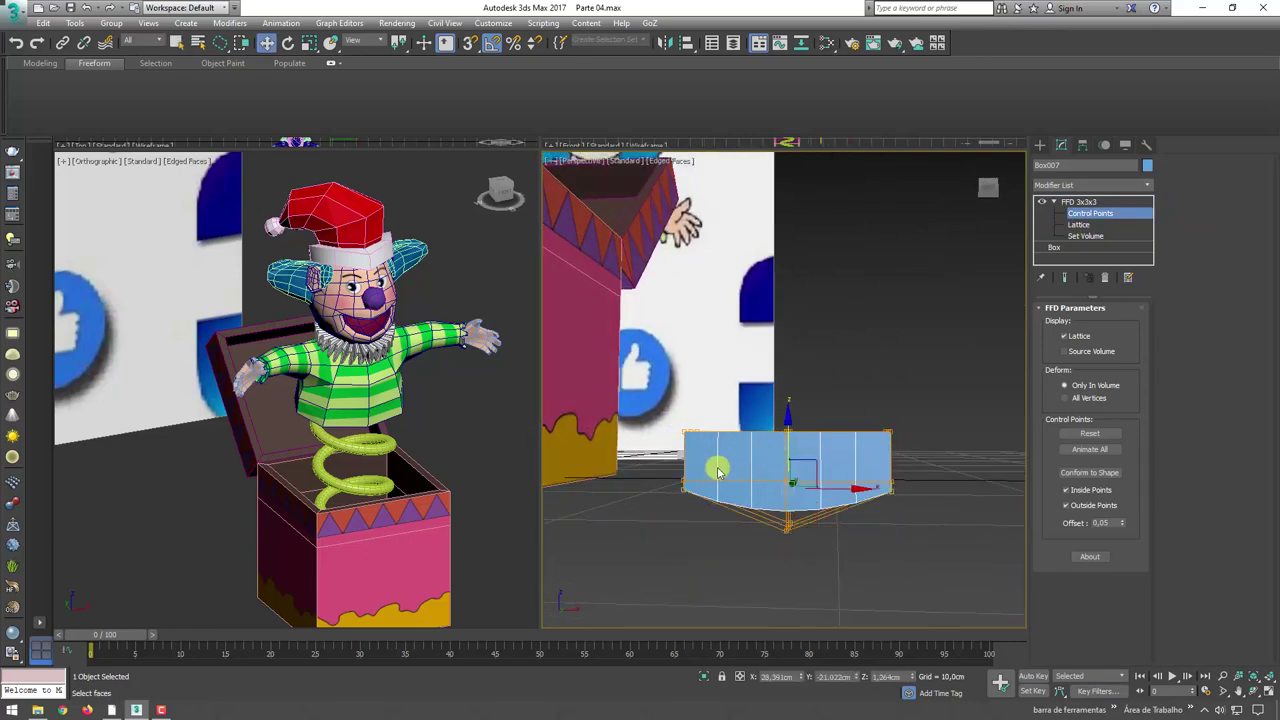
drag(661, 507, 843, 527)
mouse_move(918, 468)
mouse_down()
mouse_move(838, 460)
mouse_move(791, 391)
mouse_up()
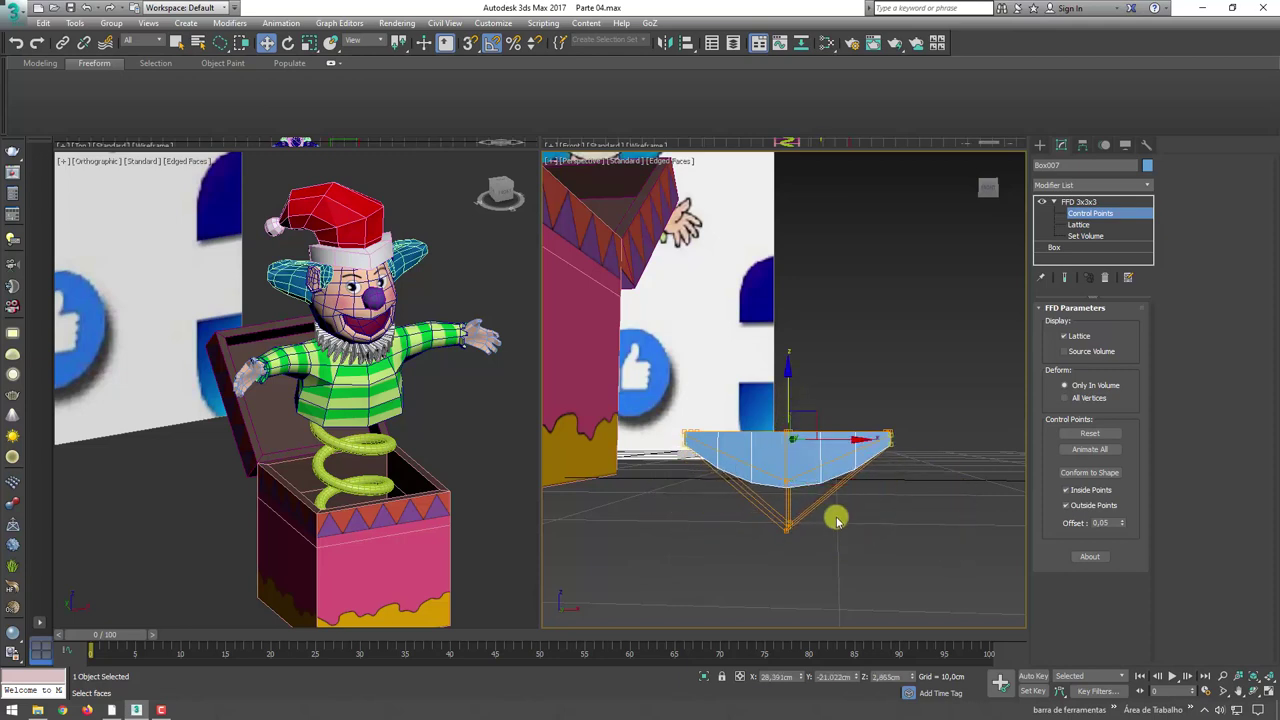
drag(789, 444, 794, 517)
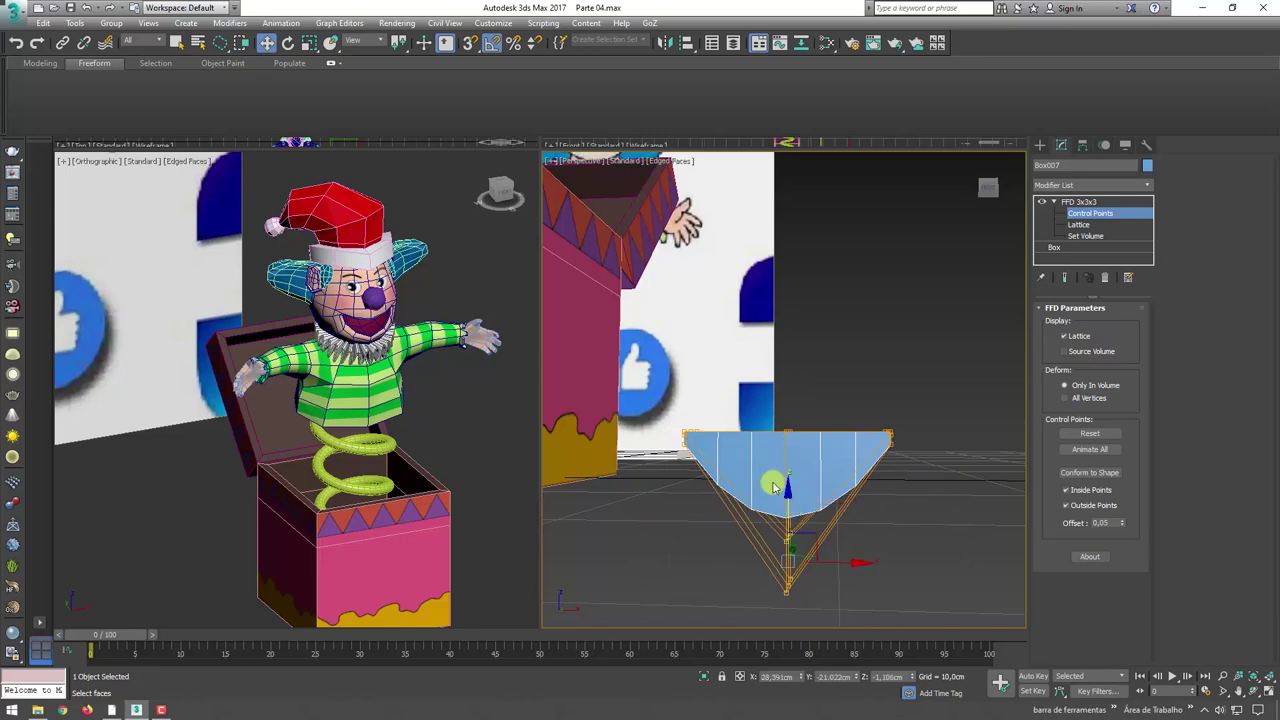
alt+middle_drag(766, 480, 826, 542)
- Add a Bend modifier with Angle 77, Bend Axis X and Direction -90
click(1147, 185)
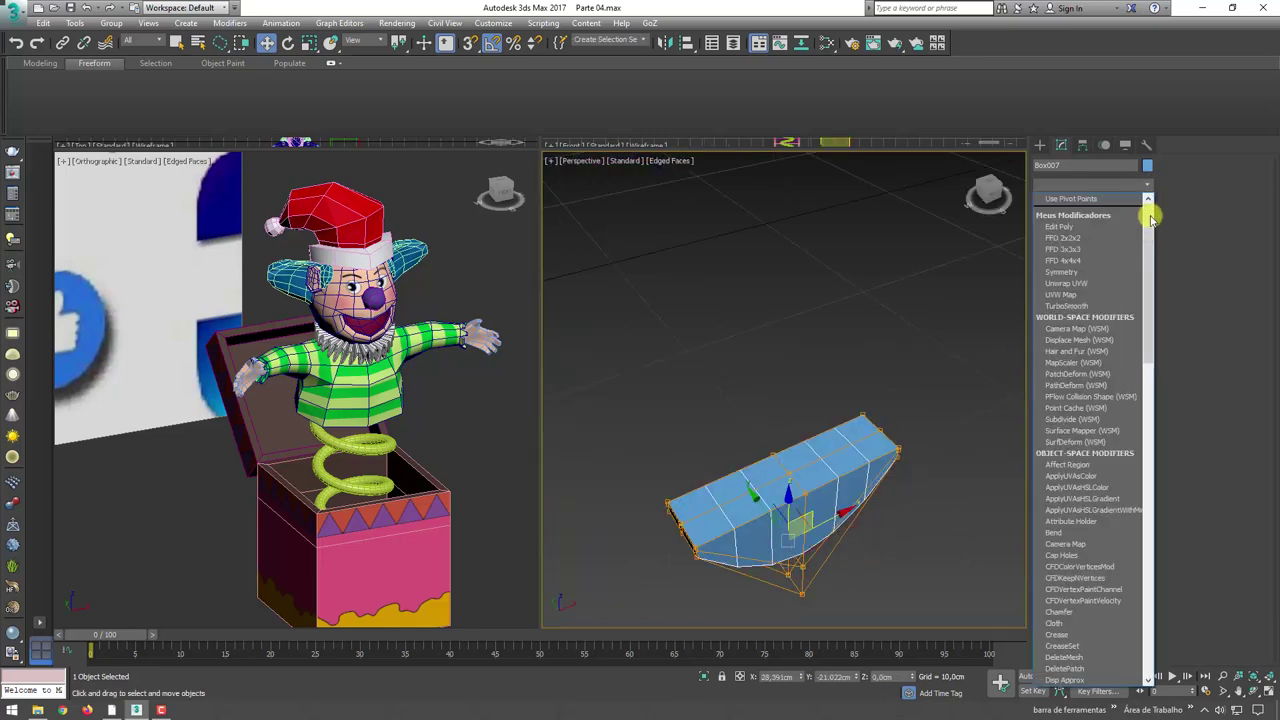
drag(1148, 208, 1132, 289)
click(1062, 471)
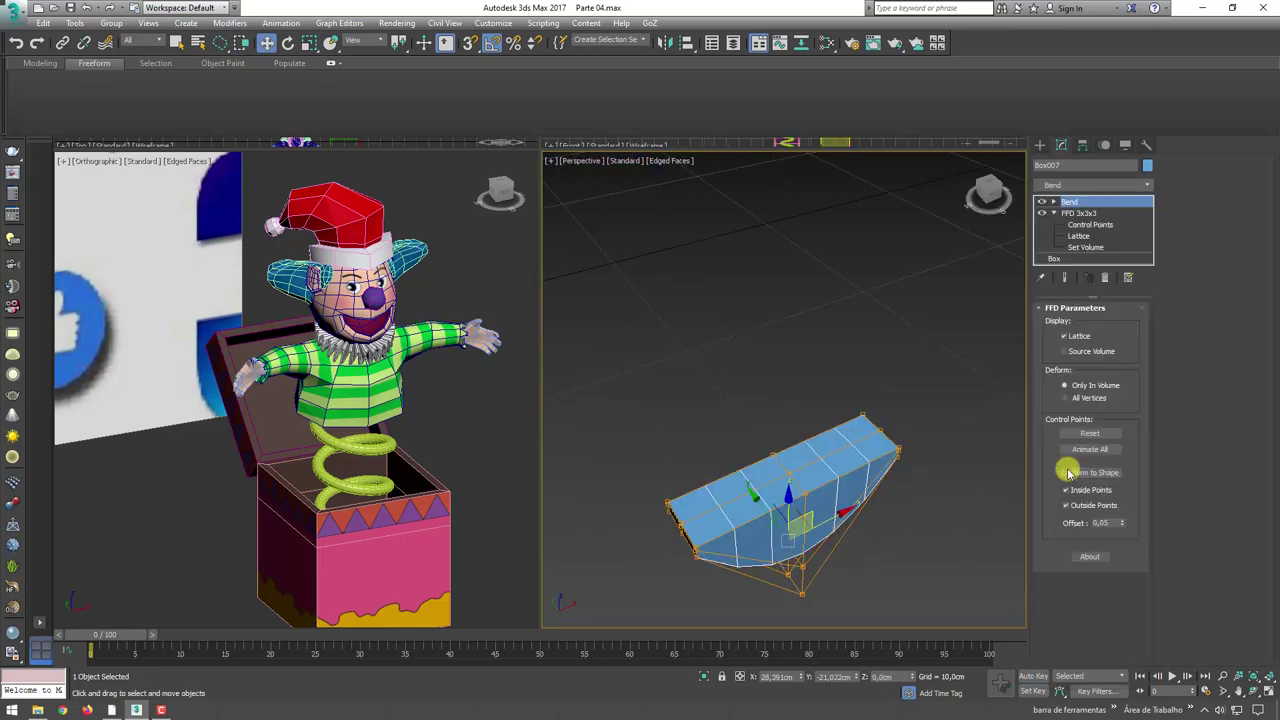
mouse_move(1120, 333)
mouse_down()
mouse_move(1128, 317)
mouse_move(1119, 349)
mouse_move(1097, 251)
mouse_up()
click(1091, 385)
click(1062, 388)
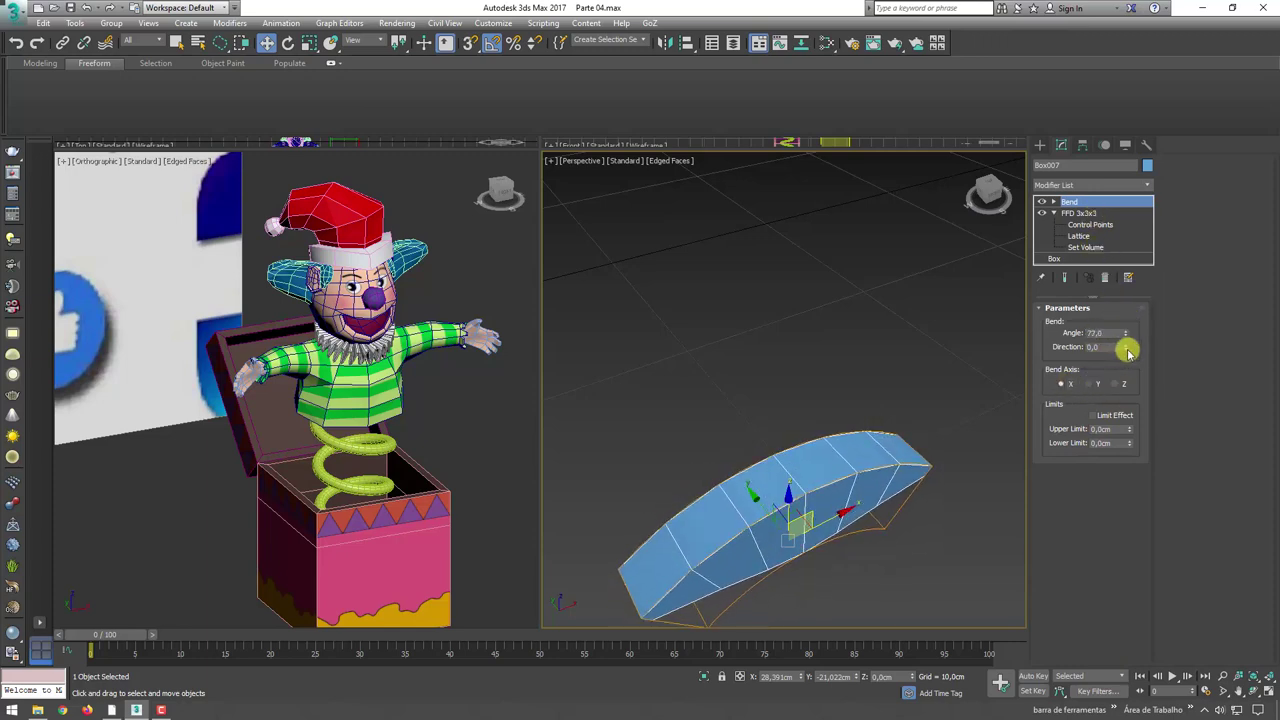
mouse_move(1126, 347)
mouse_down()
mouse_move(1114, 286)
mouse_move(1114, 423)
mouse_move(1099, 395)
mouse_up()
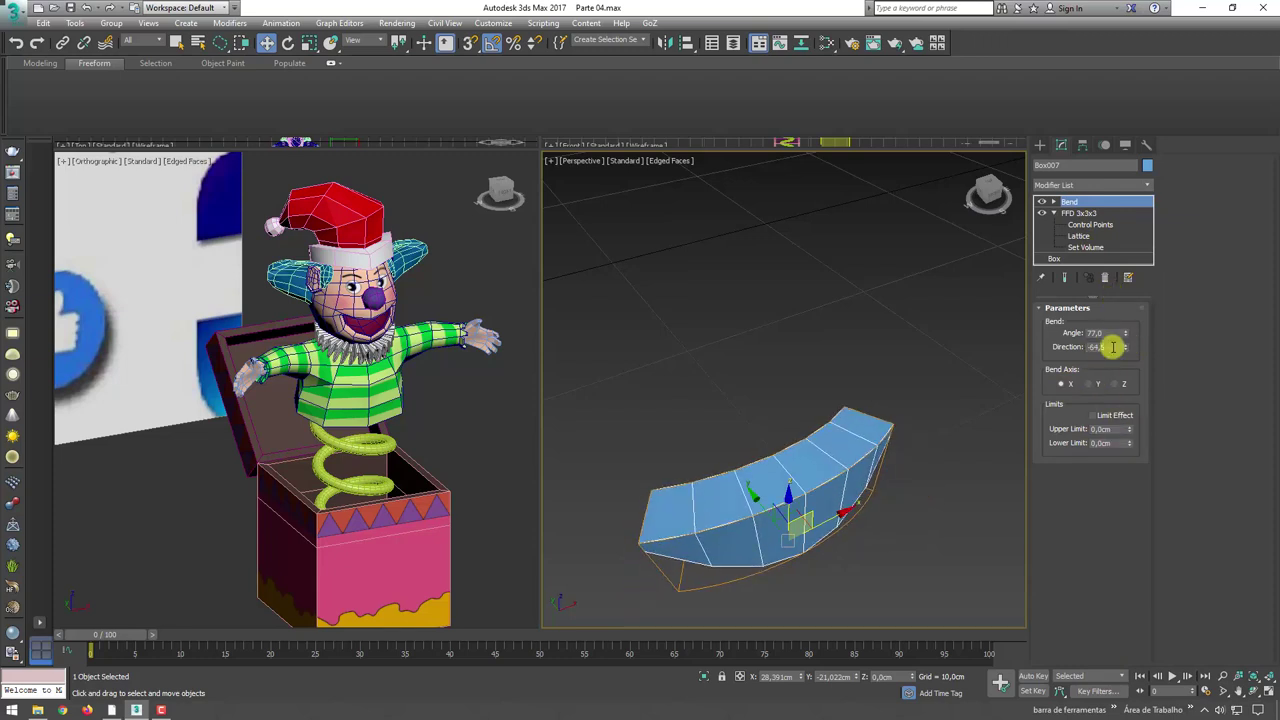
text(-90)
key(Return)
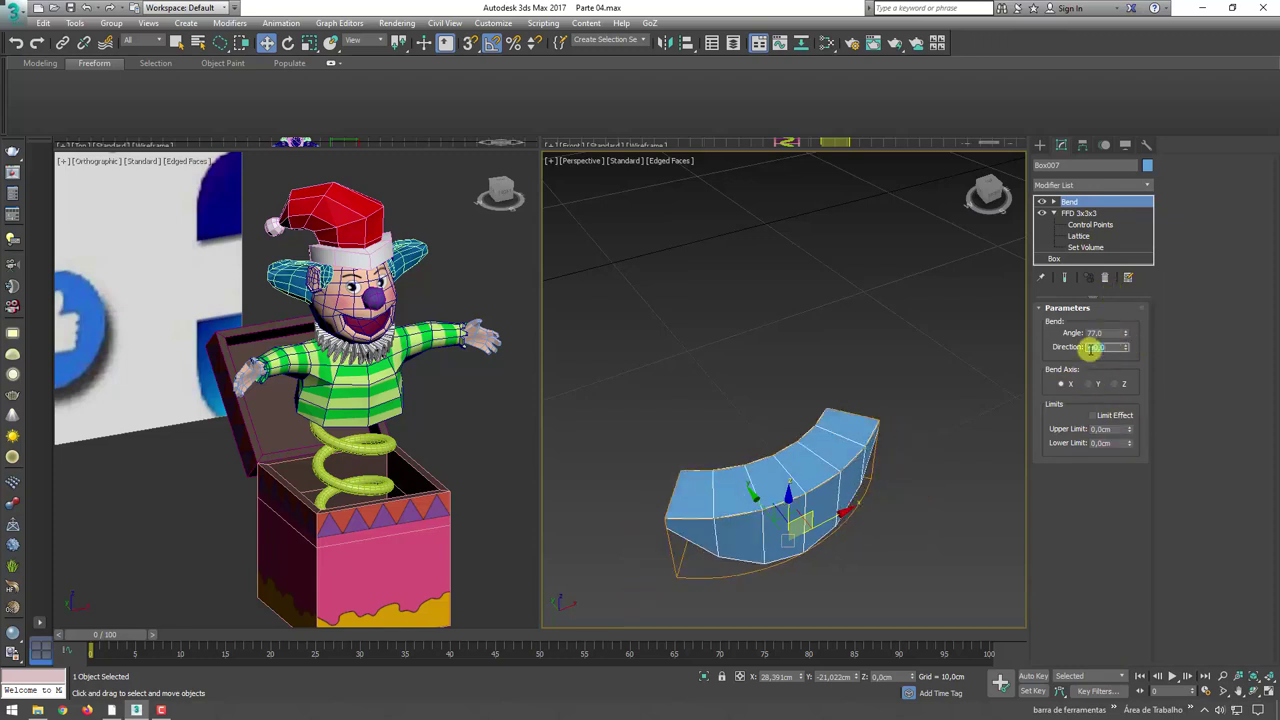
scroll(760, 455, down, 5)
alt+middle_drag(770, 440, 733, 416)
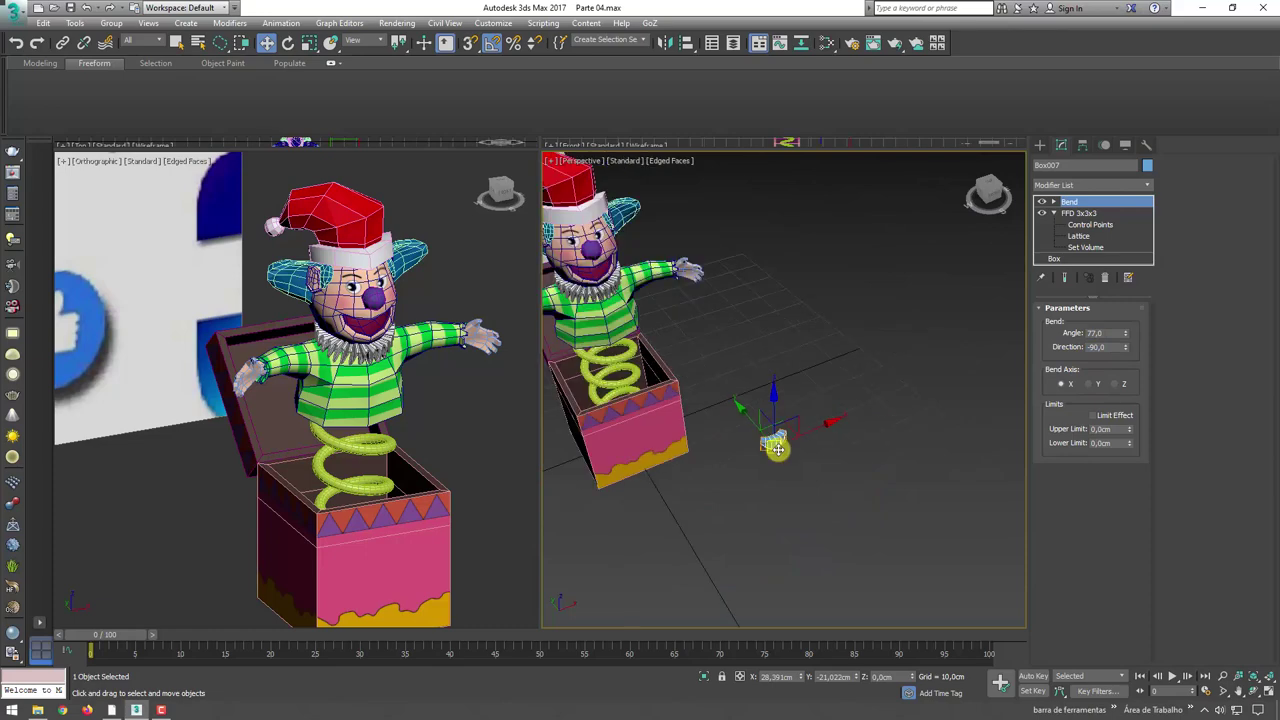
- Align the bent piece to the head's pivot and move it down toward the mouth
drag(775, 440, 627, 254)
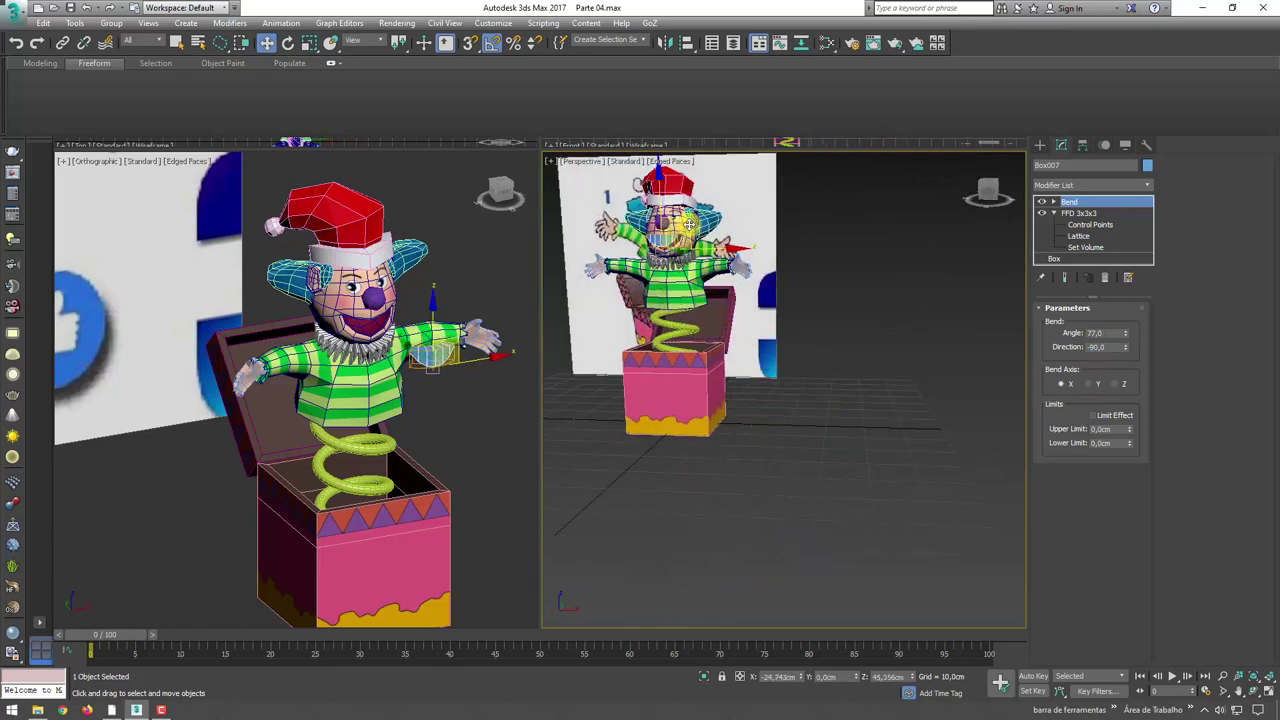
alt+middle_drag(627, 254, 834, 337)
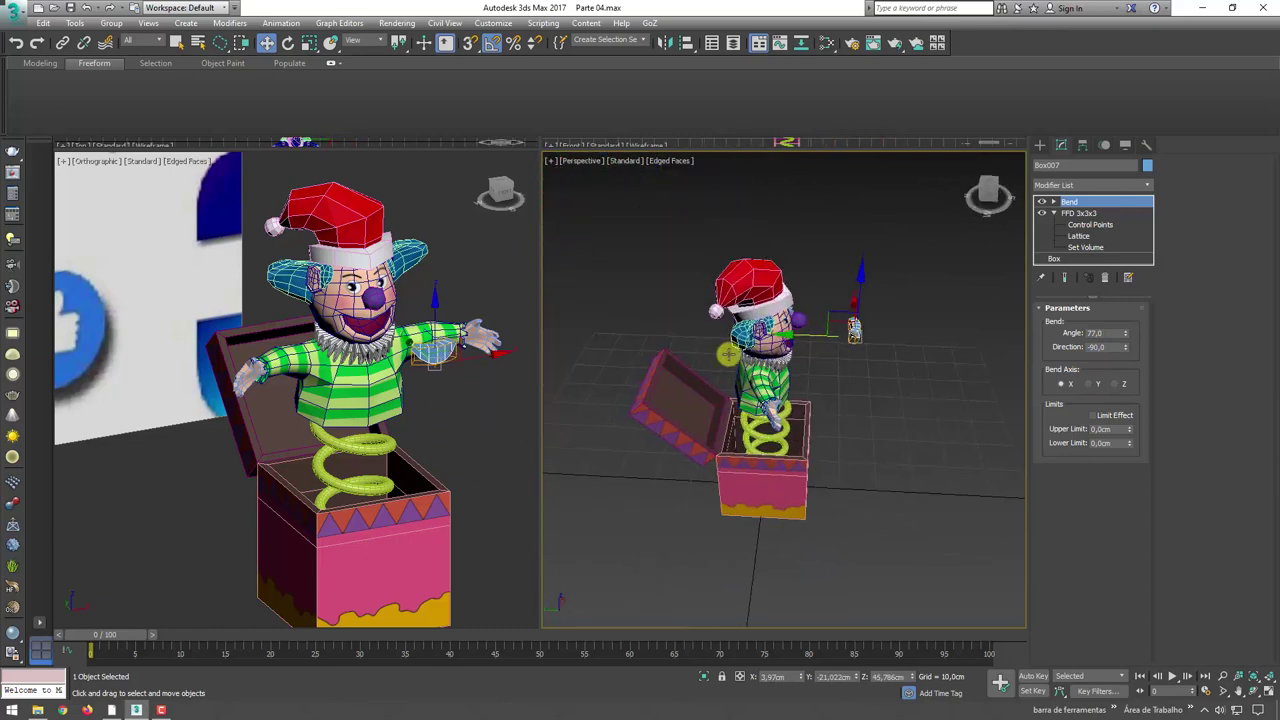
click(786, 342)
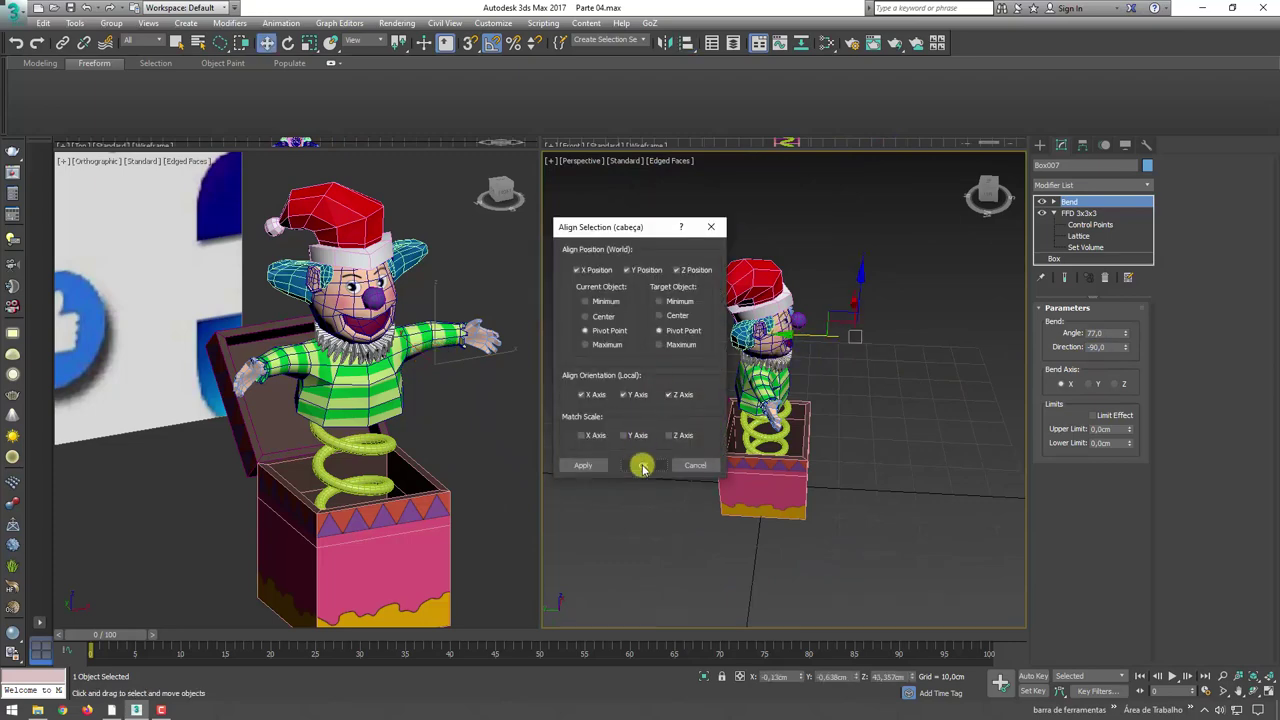
click(642, 468)
scroll(365, 292, up, 4)
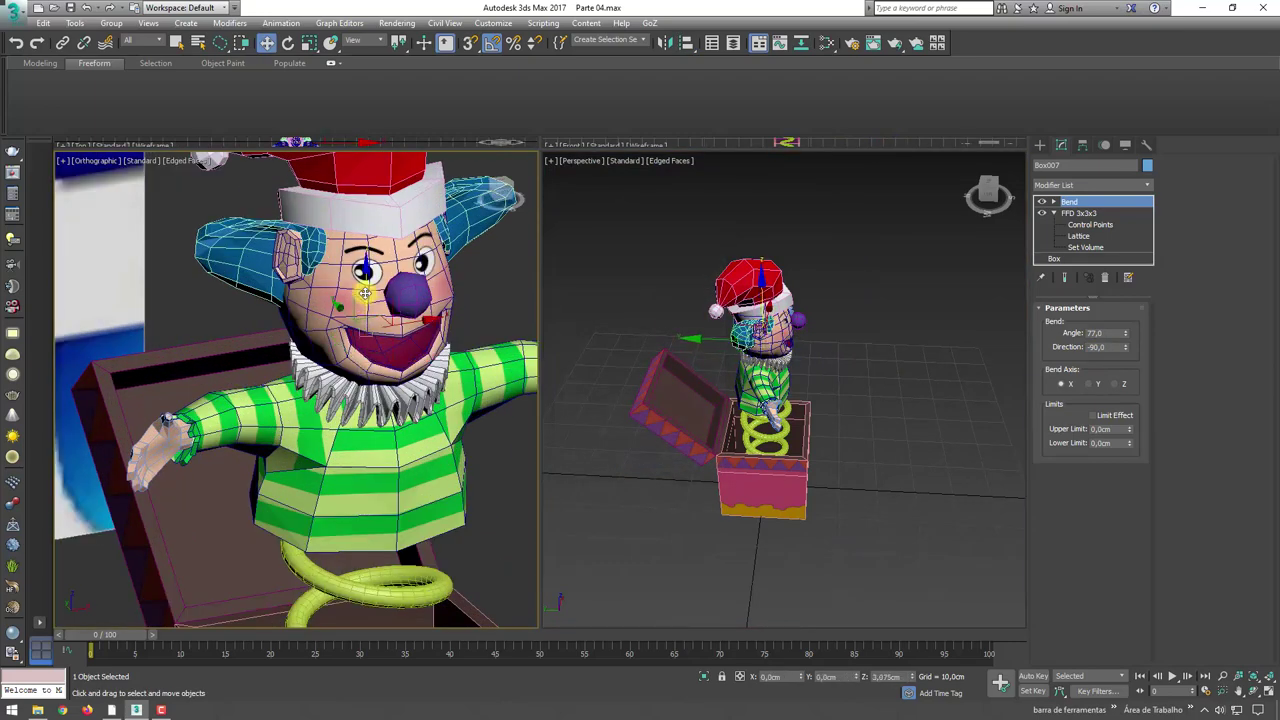
mouse_move(365, 292)
mouse_down()
mouse_move(359, 311)
mouse_move(378, 338)
mouse_move(342, 360)
mouse_move(395, 392)
mouse_up()
scroll(378, 338, up, 5)
- Scale the teeth piece to about 56%, shift it into the mouth, and isolate it
key(e)
key(r)
mouse_move(395, 392)
alt+middle_down()
mouse_move(359, 331)
mouse_move(329, 346)
alt+middle_up()
key(w)
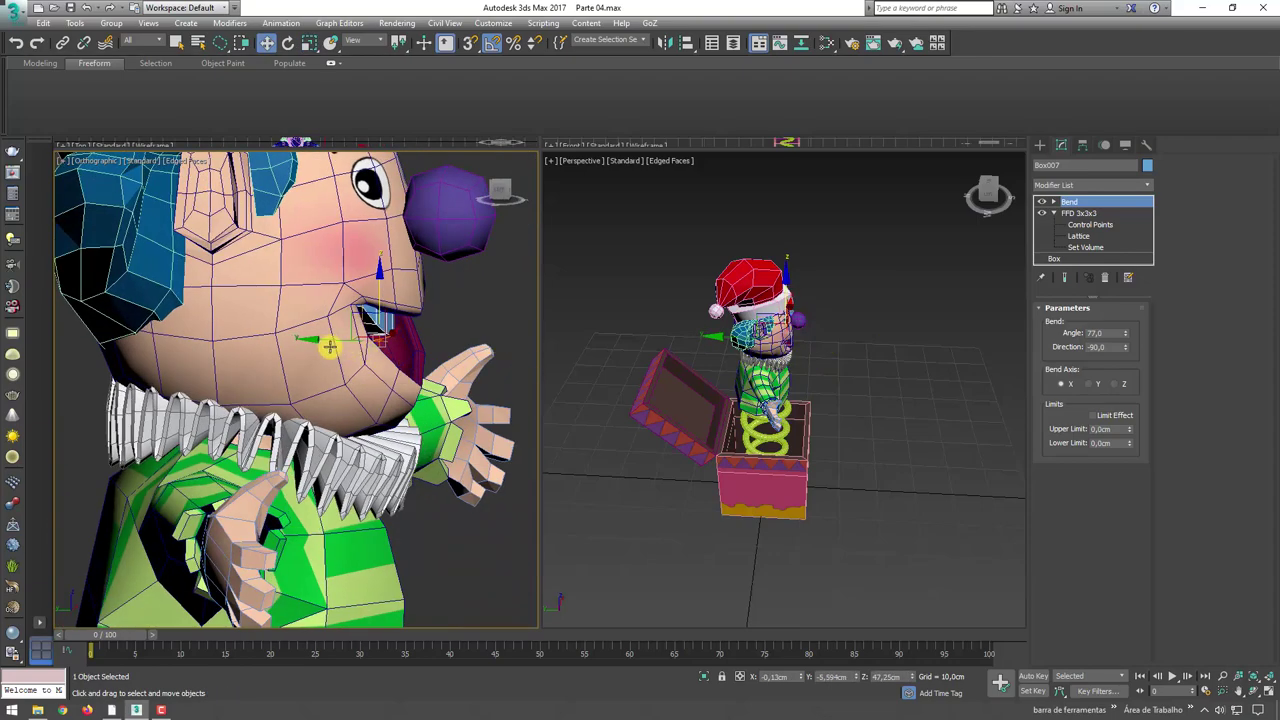
drag(329, 346, 405, 338)
mouse_move(425, 320)
alt+middle_down()
mouse_move(440, 312)
mouse_move(403, 291)
alt+middle_up()
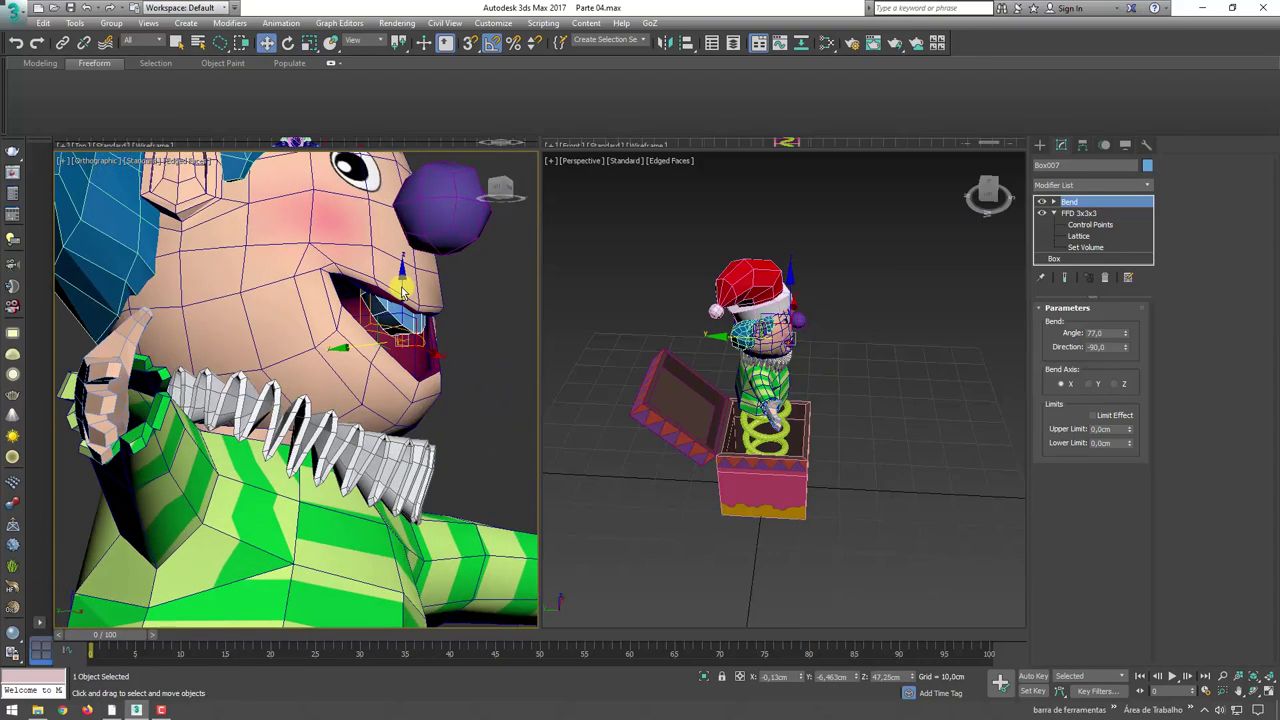
click(705, 676)
mouse_move(434, 389)
alt+middle_down()
mouse_move(437, 400)
mouse_move(745, 382)
mouse_move(814, 329)
alt+middle_up()
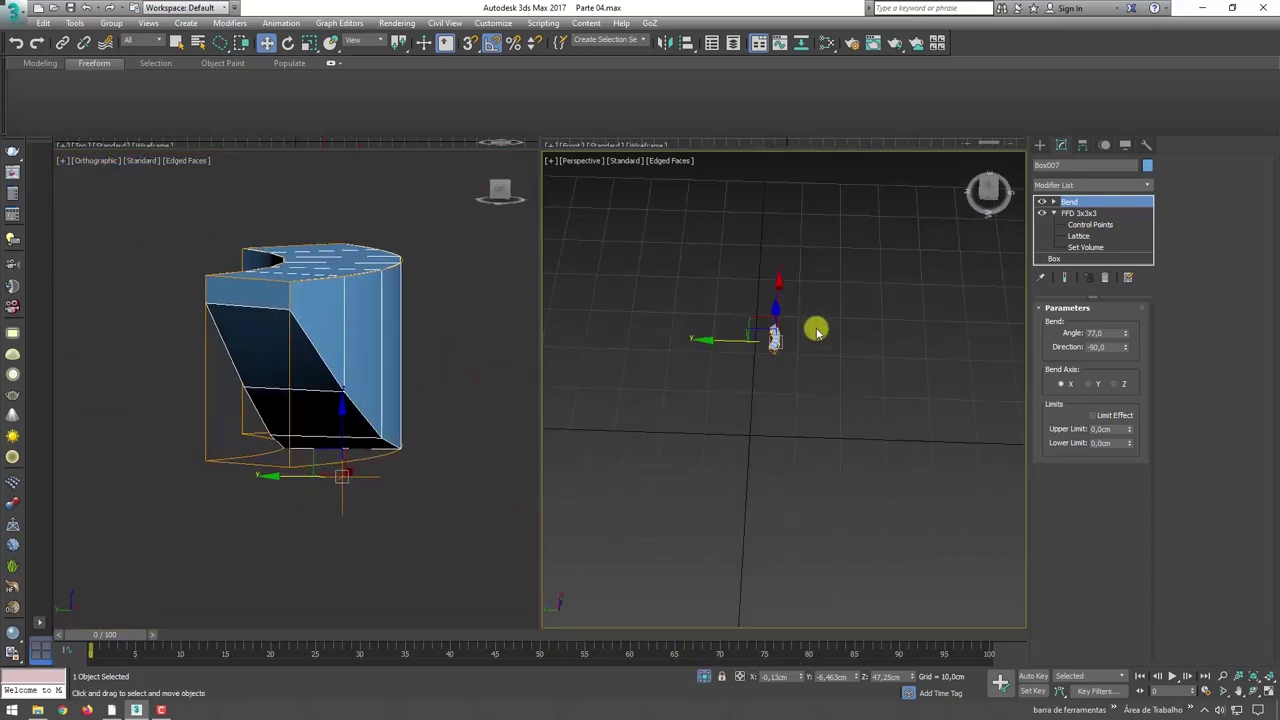
- Convert the piece to an editable poly and delete its top polygons
scroll(750, 343, up, 3)
right_click(754, 342)
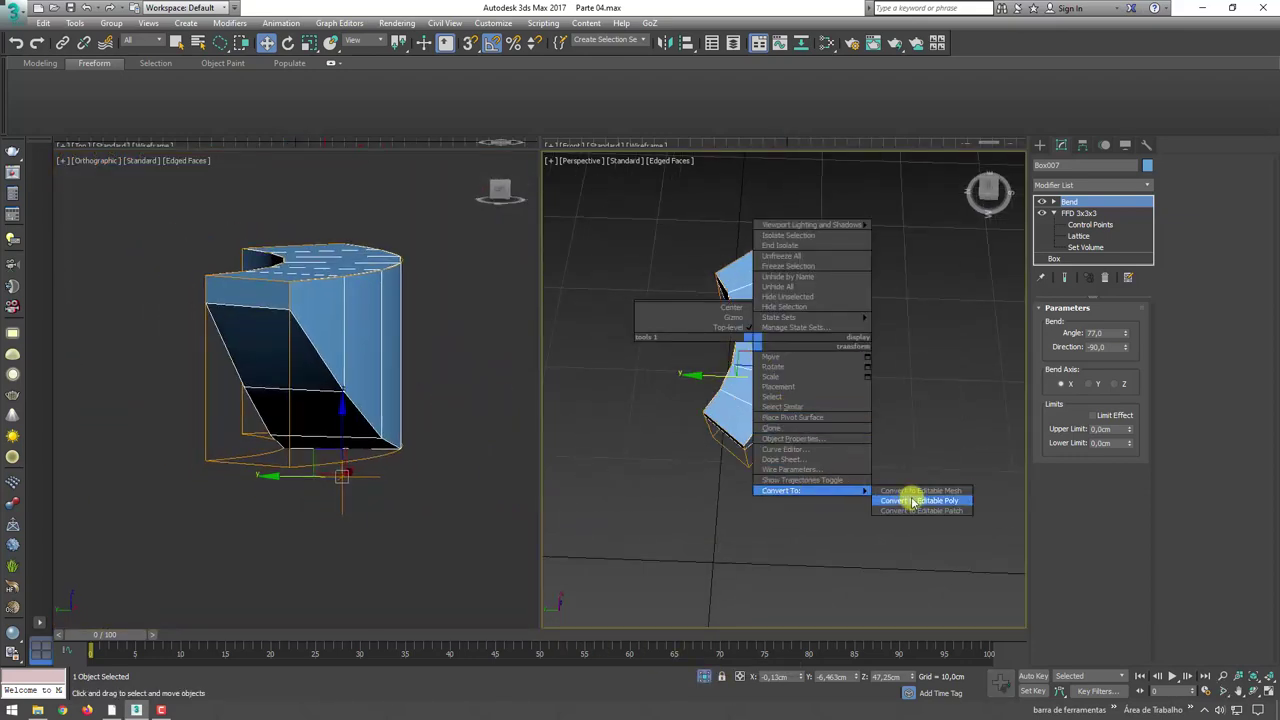
click(915, 499)
key(4)
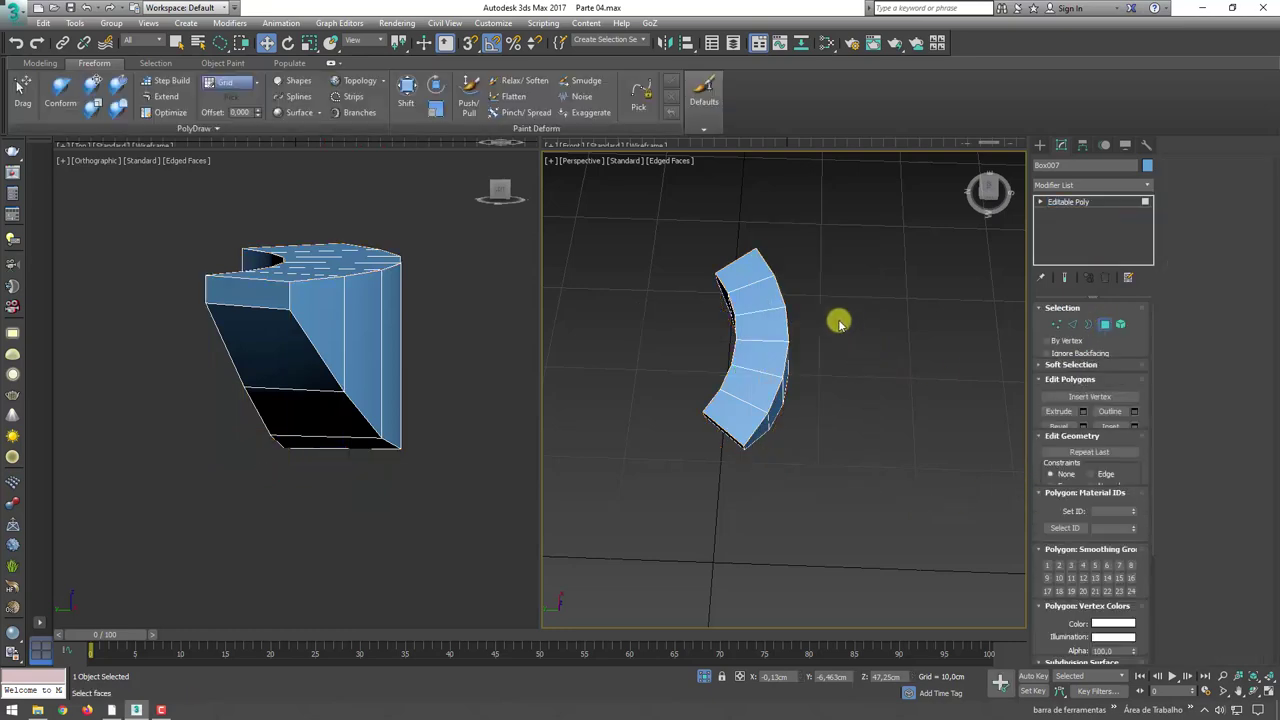
alt+middle_drag(814, 309, 766, 277)
click(761, 301)
ctrl+click(763, 349)
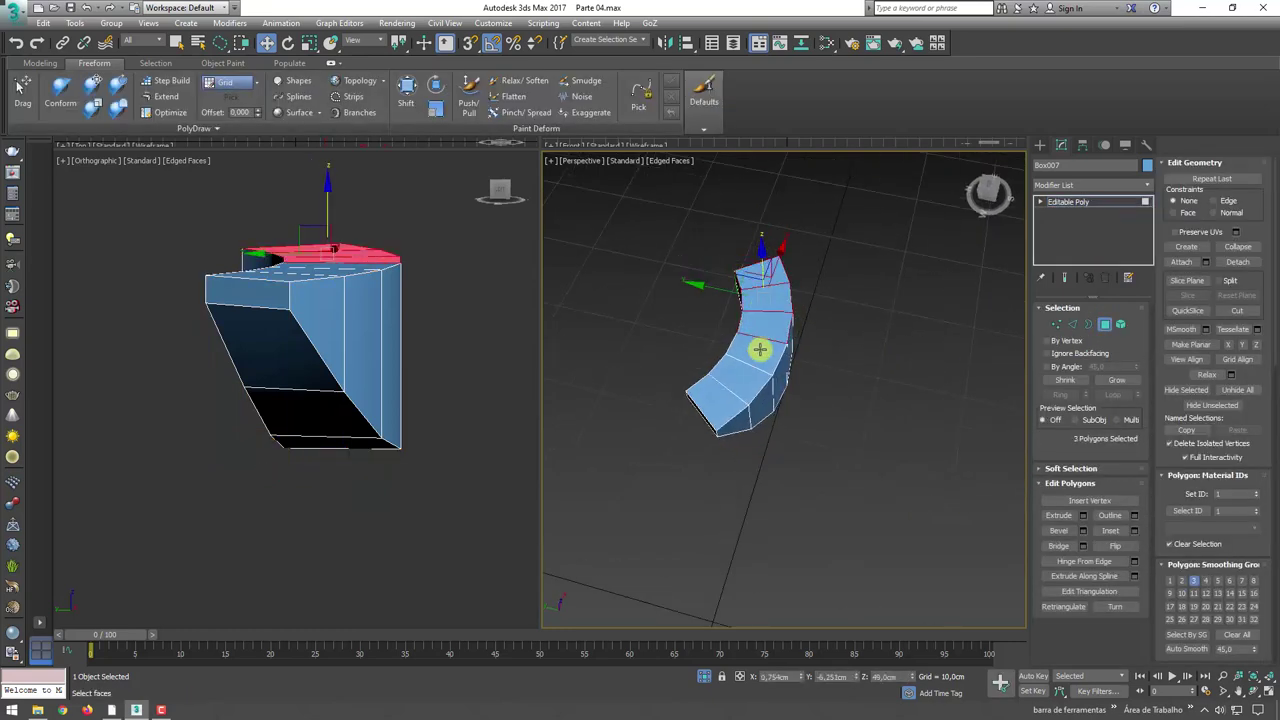
ctrl+click(743, 371)
ctrl+click(716, 398)
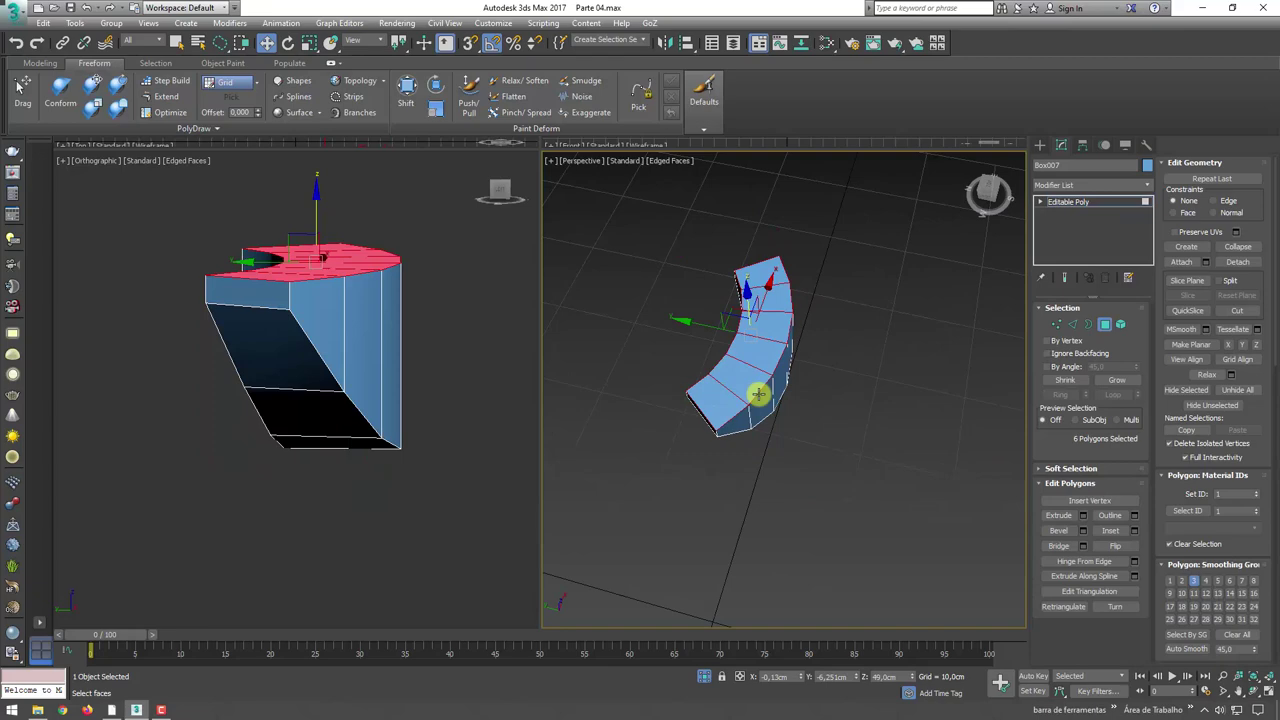
key(Delete)
- Select the whole teeth element and set its Material ID to 5
click(1093, 201)
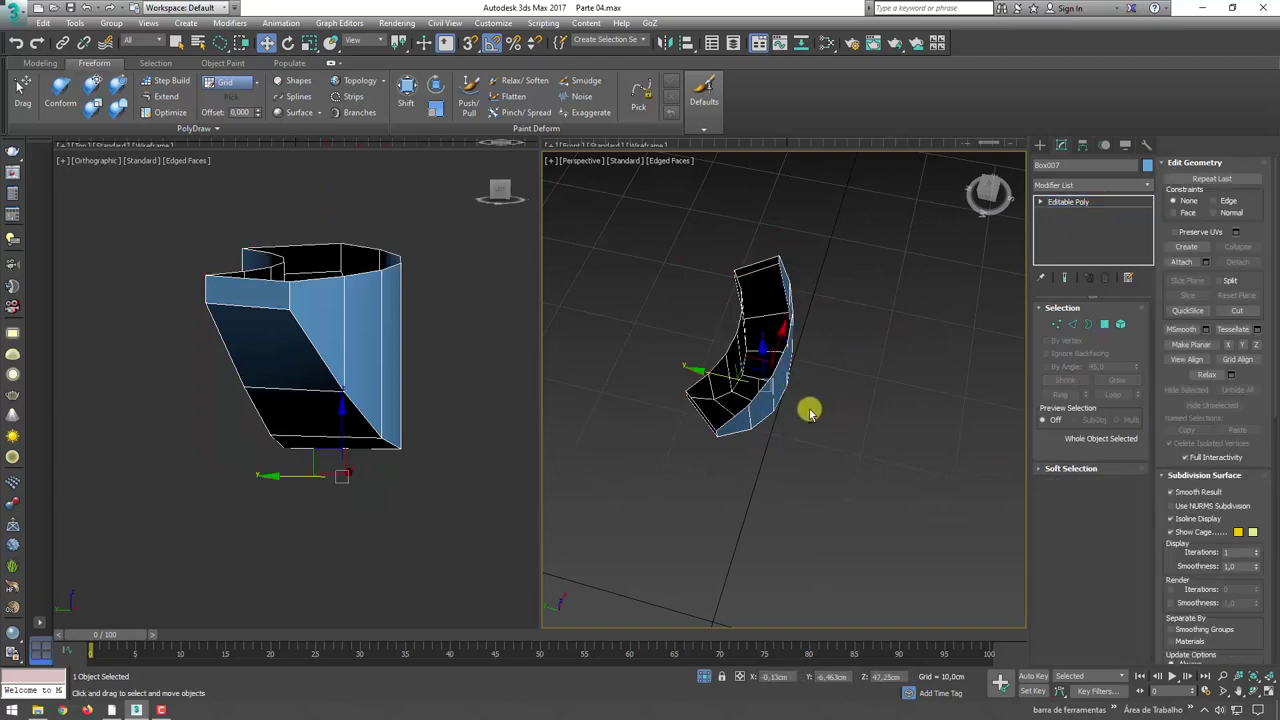
alt+middle_drag(806, 408, 755, 465)
click(1125, 326)
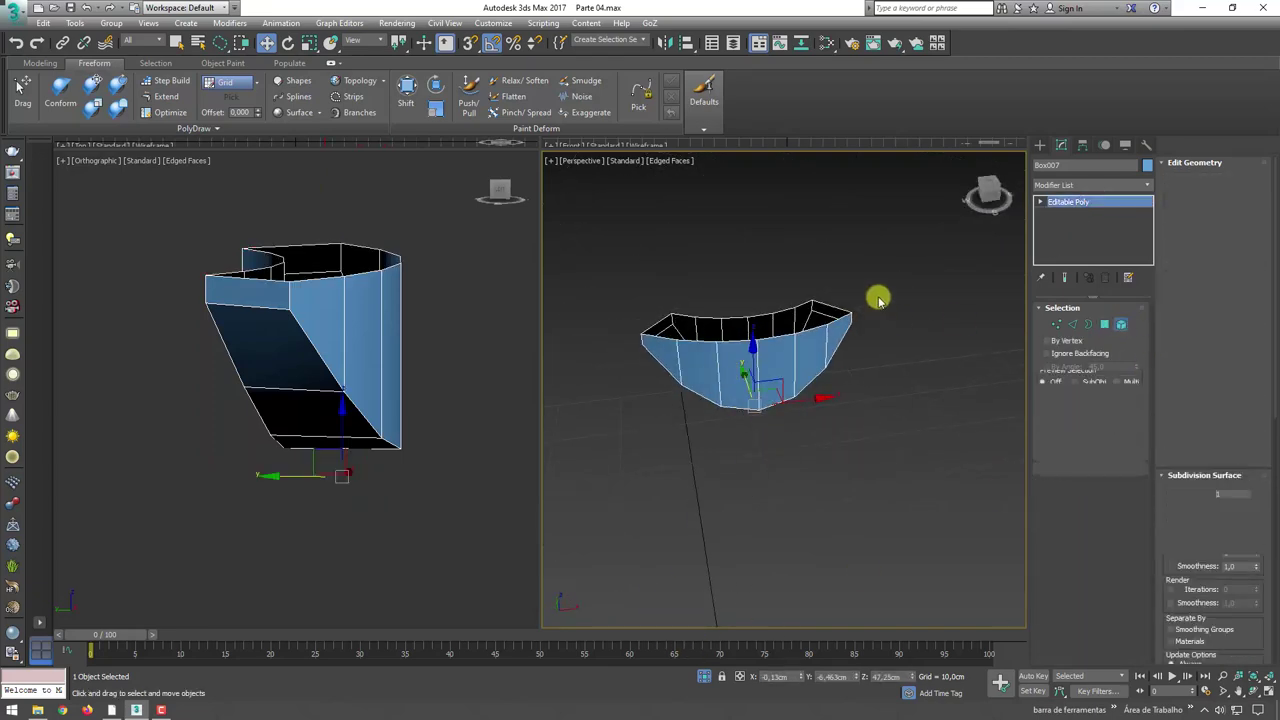
click(760, 385)
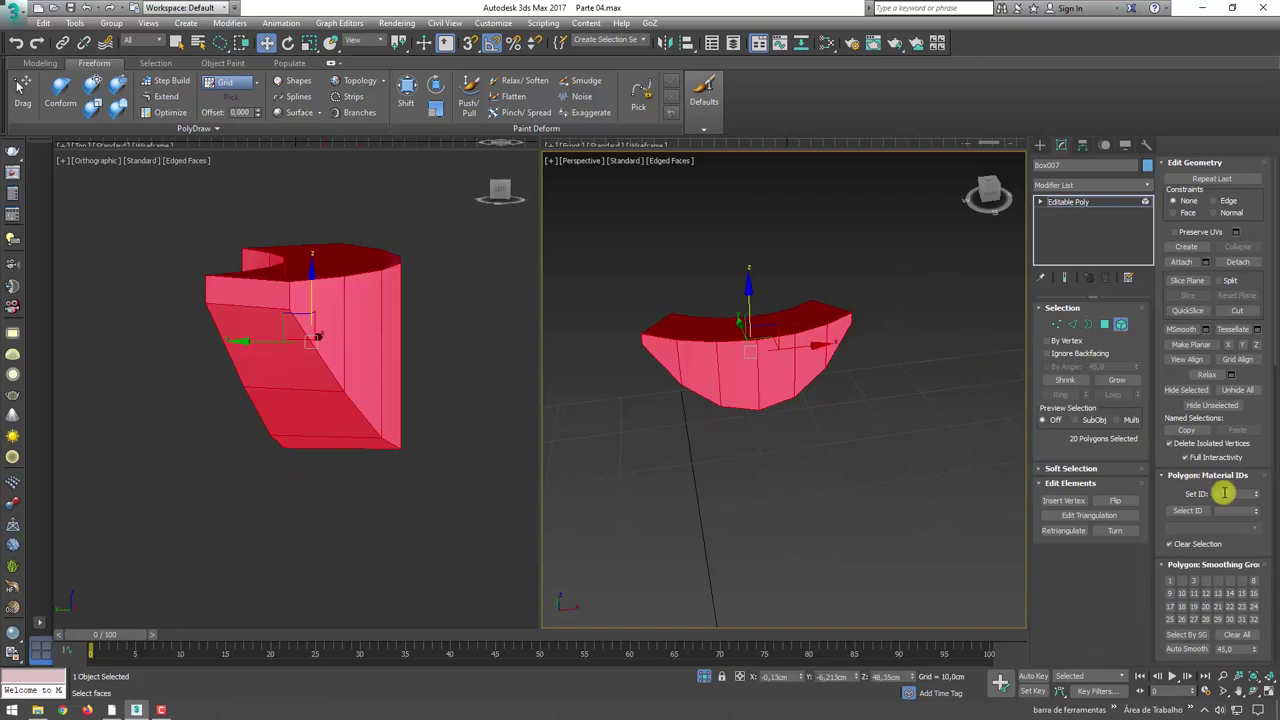
text(5)
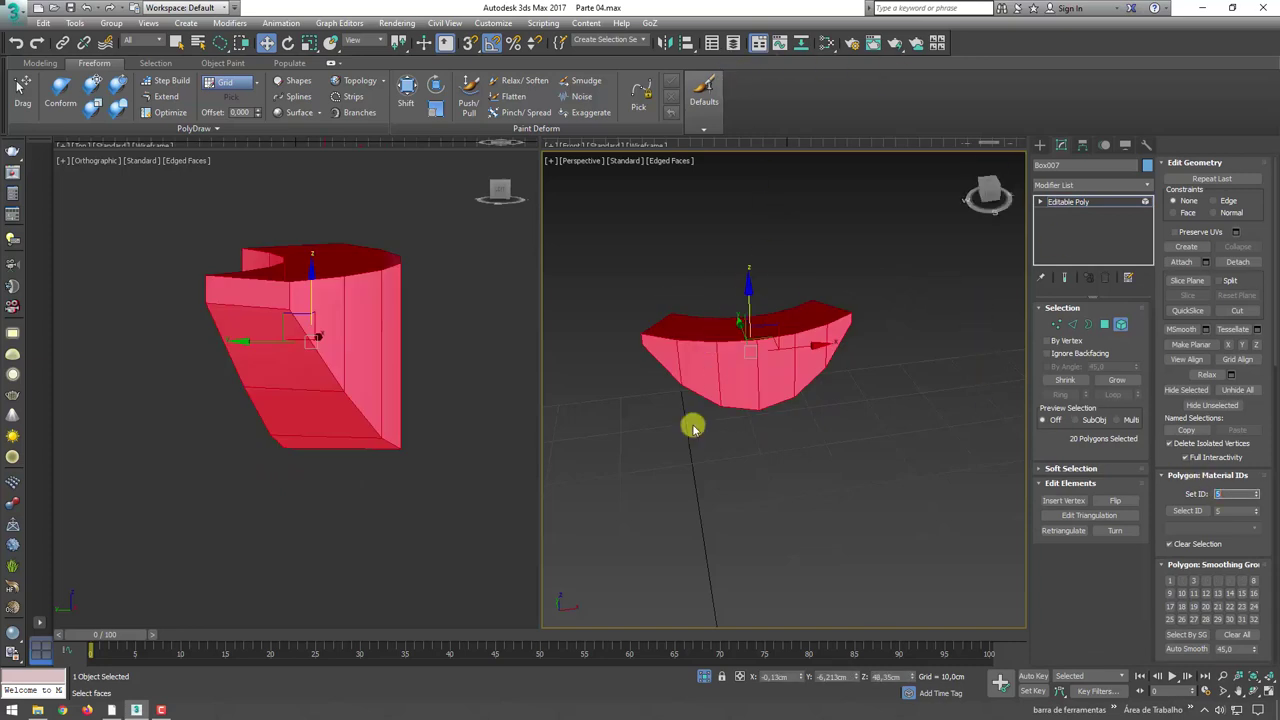
- Apply the teeth material from the Slate Material Editor, then end isolation
click(820, 44)
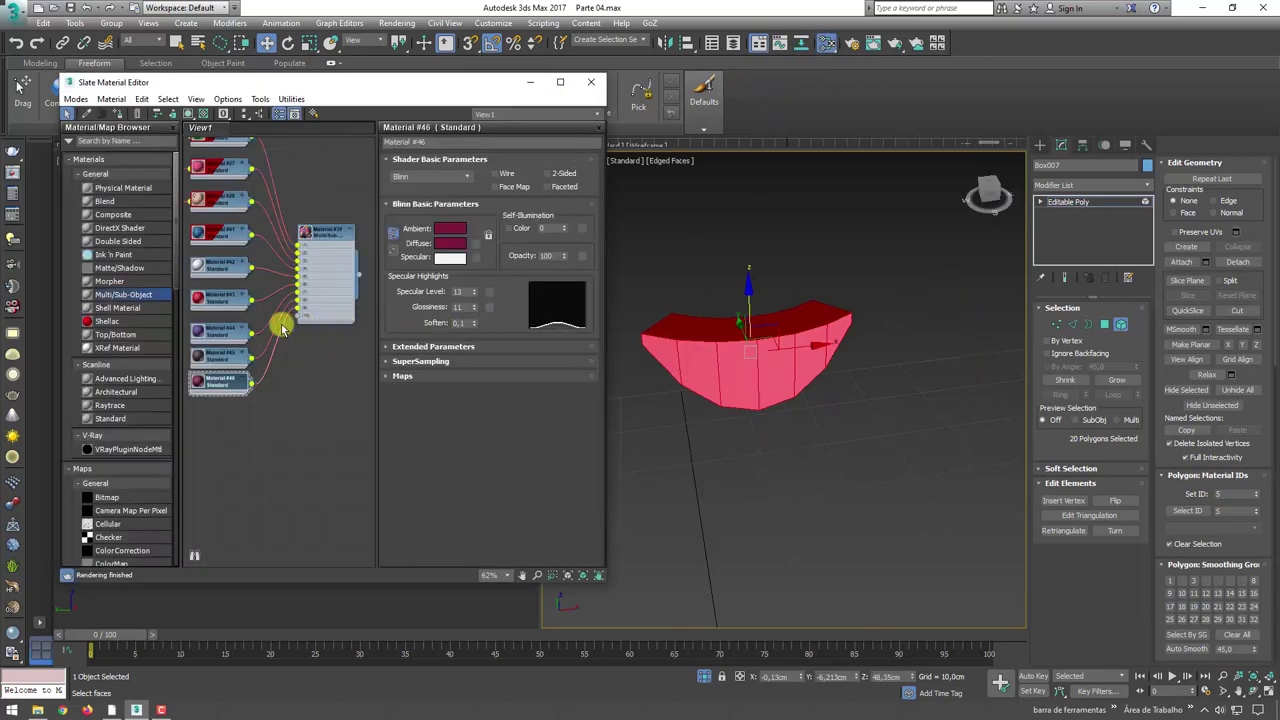
click(256, 308)
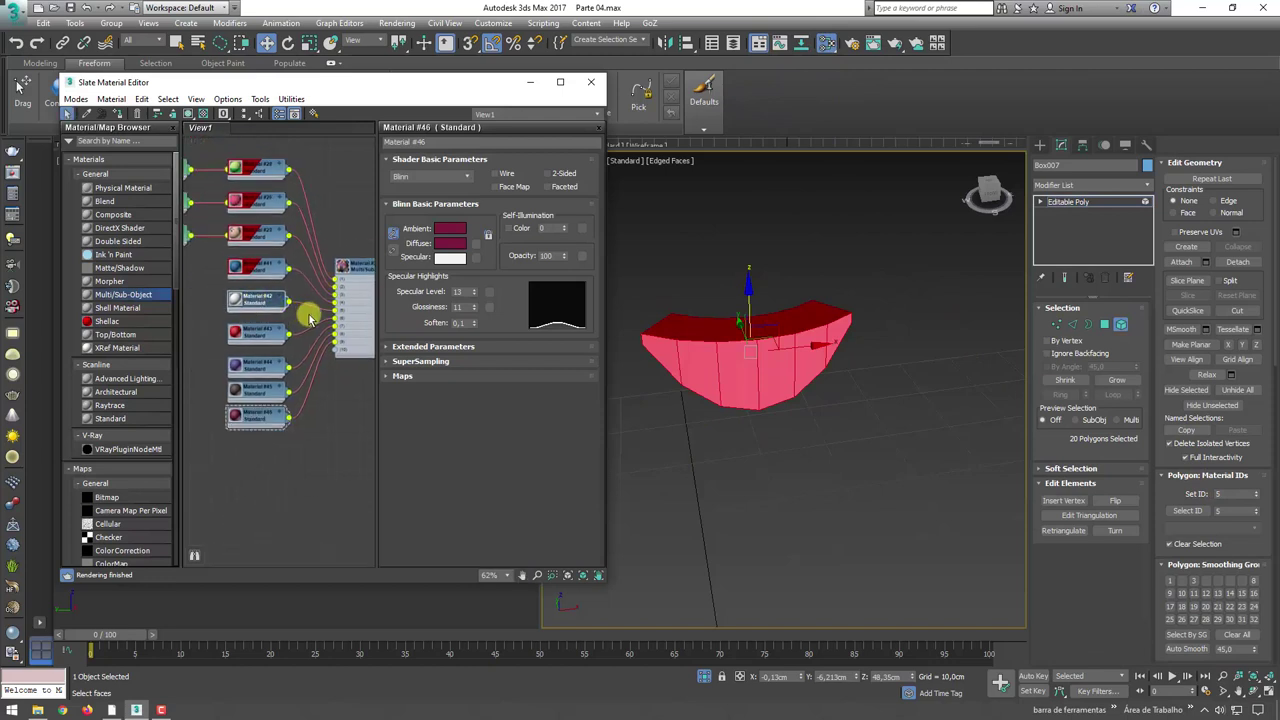
middle_click(863, 346)
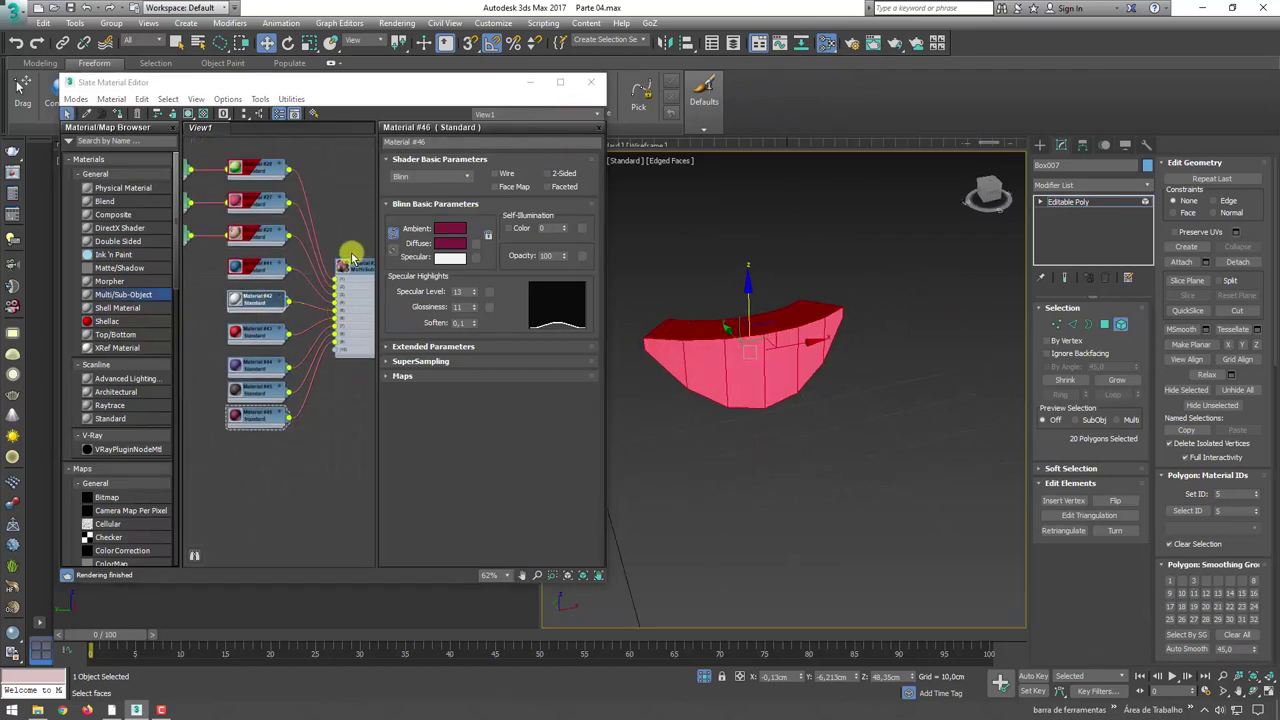
middle_drag(351, 257, 325, 310)
drag(727, 380, 727, 380)
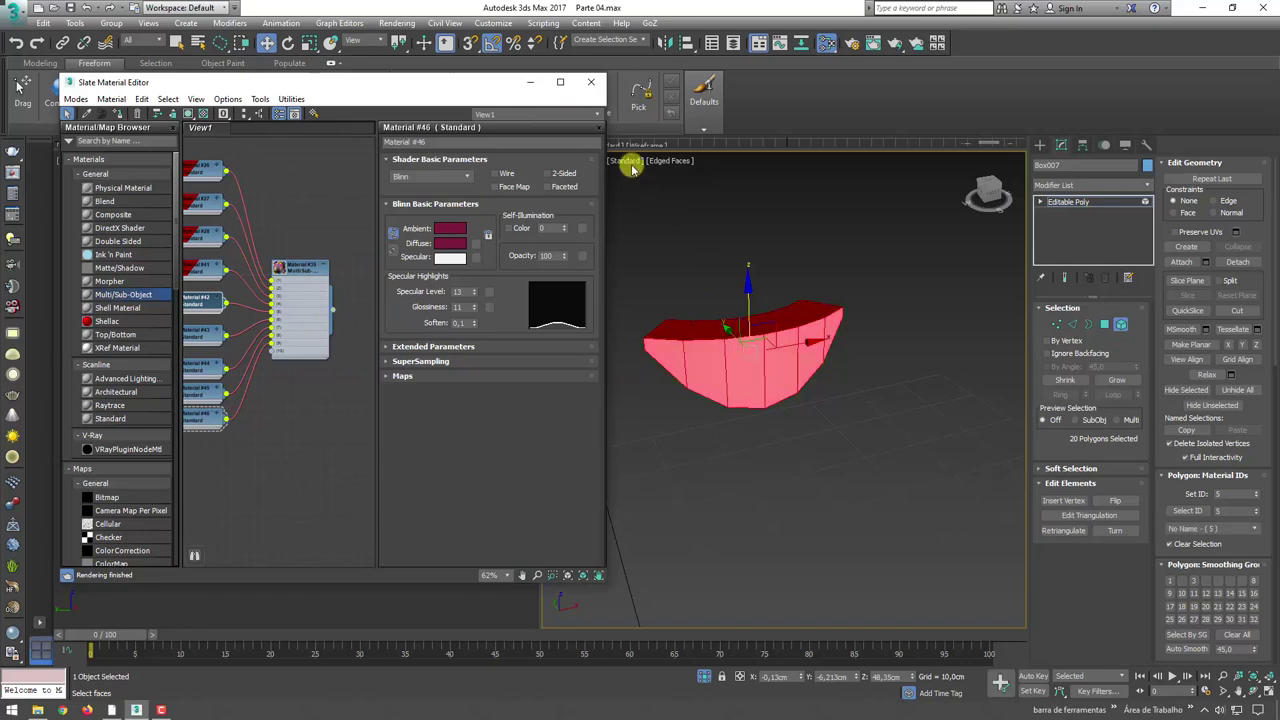
click(590, 82)
scroll(771, 323, down, 5)
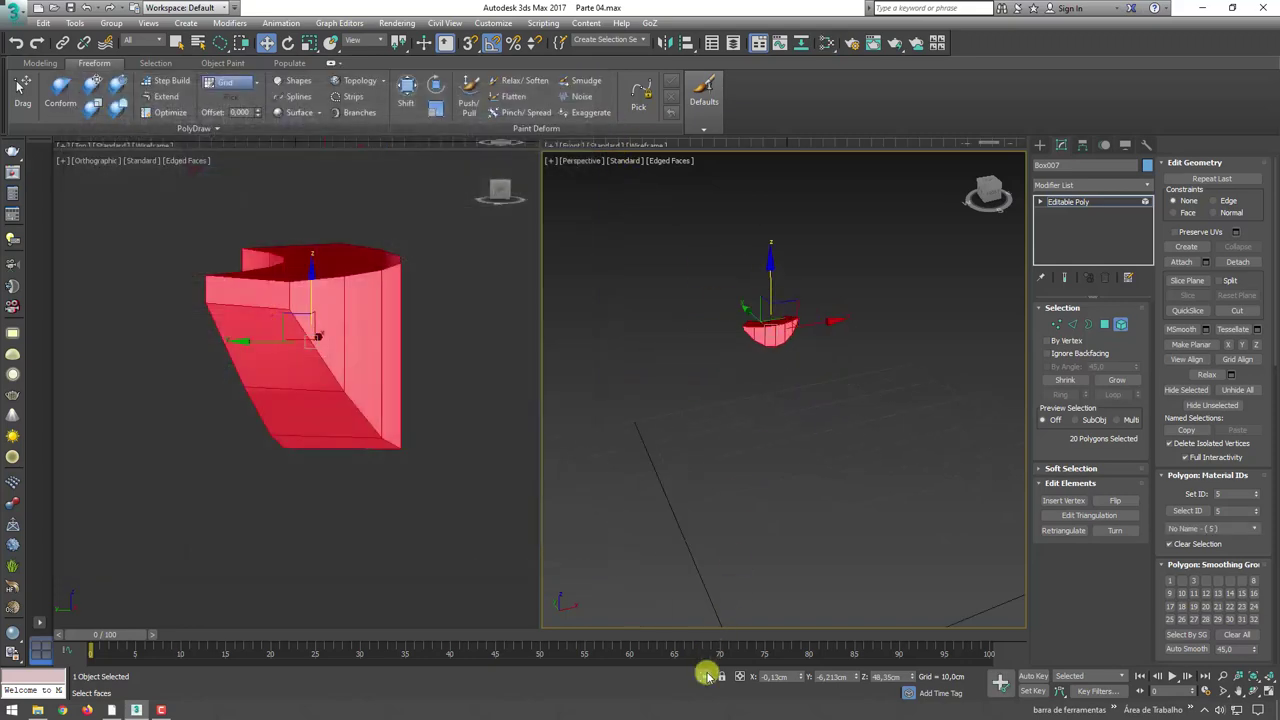
click(707, 676)
- Select the clown's head and attach the ears and hat to it
click(1081, 202)
scroll(800, 320, up, 1)
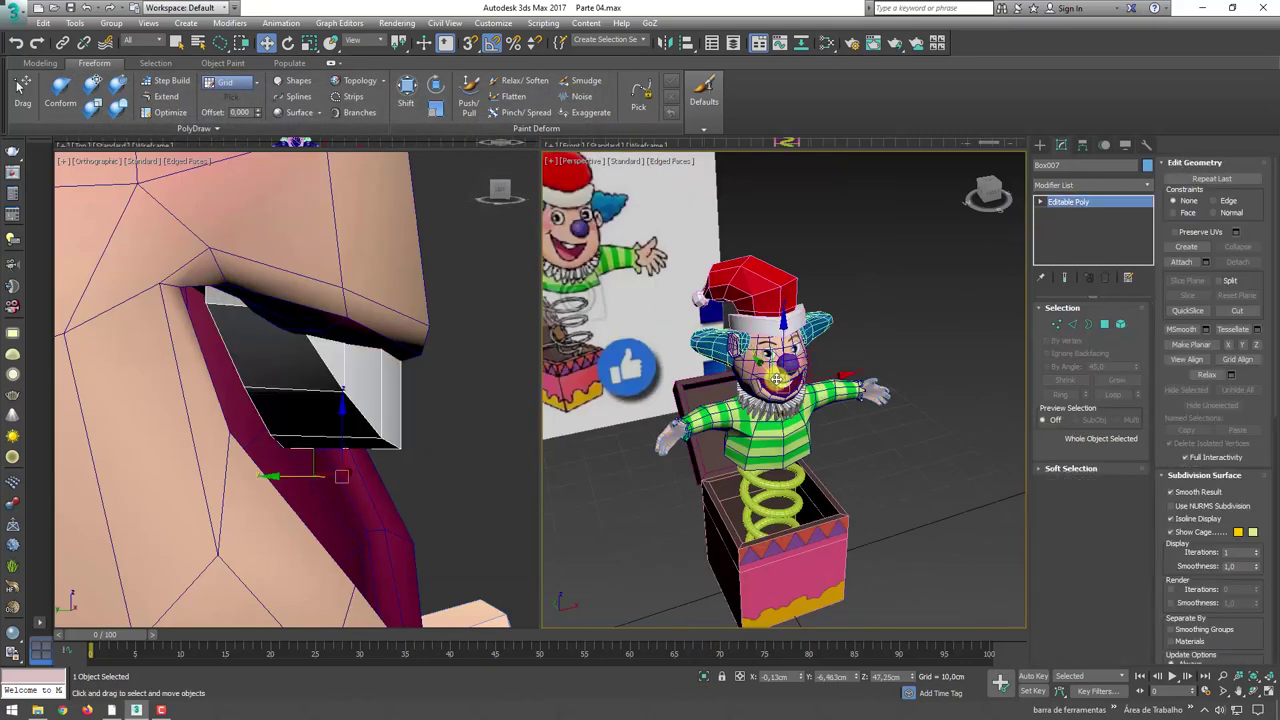
scroll(800, 318, up, 2)
scroll(802, 314, up, 2)
click(760, 256)
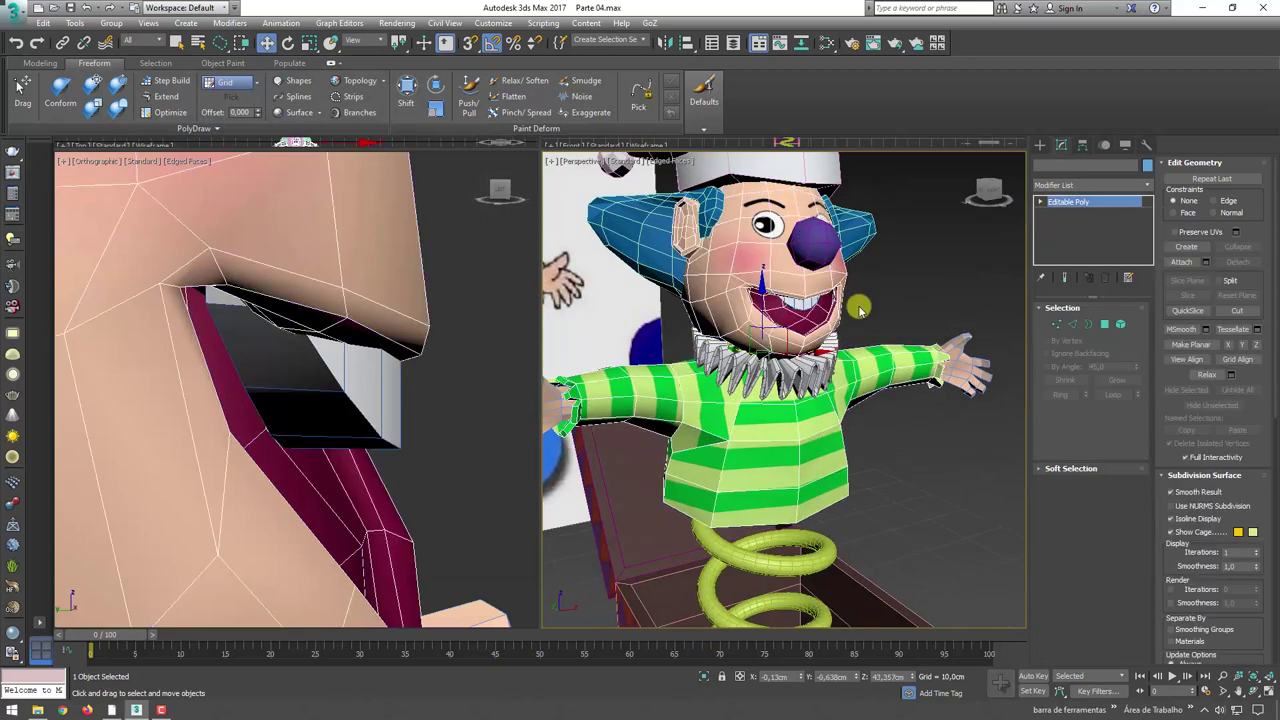
click(1181, 262)
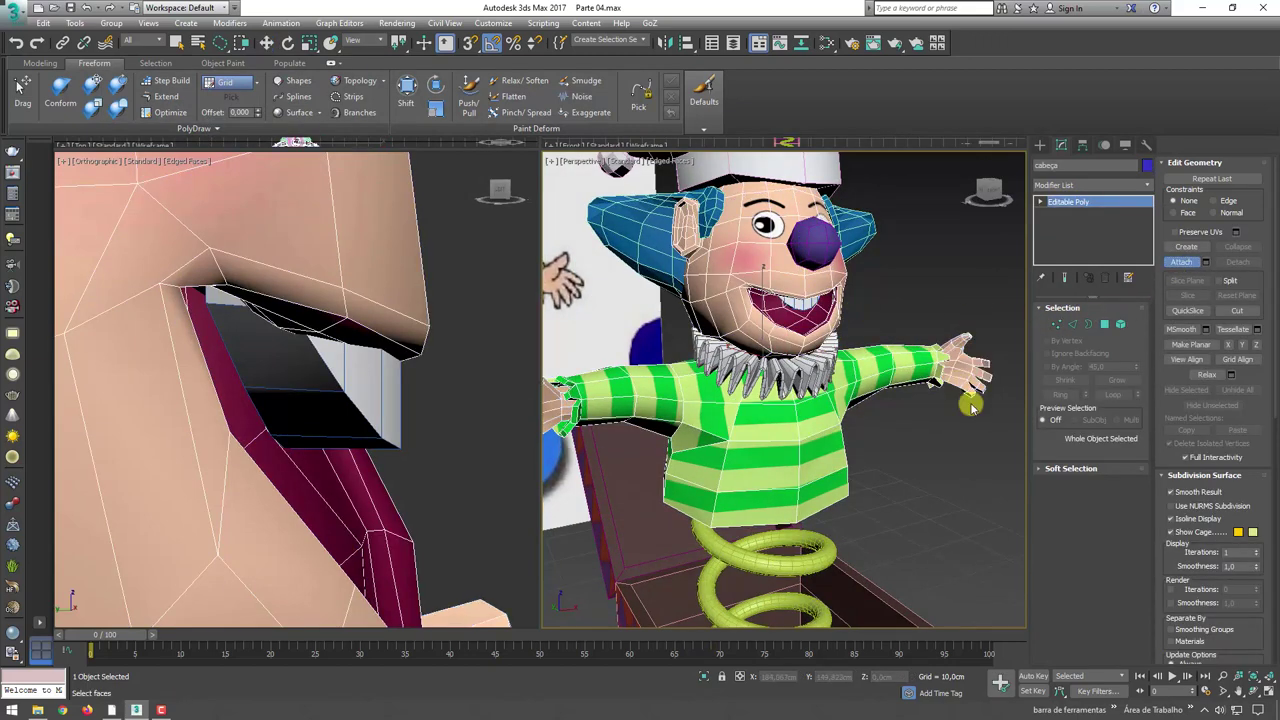
middle_drag(940, 420, 915, 313)
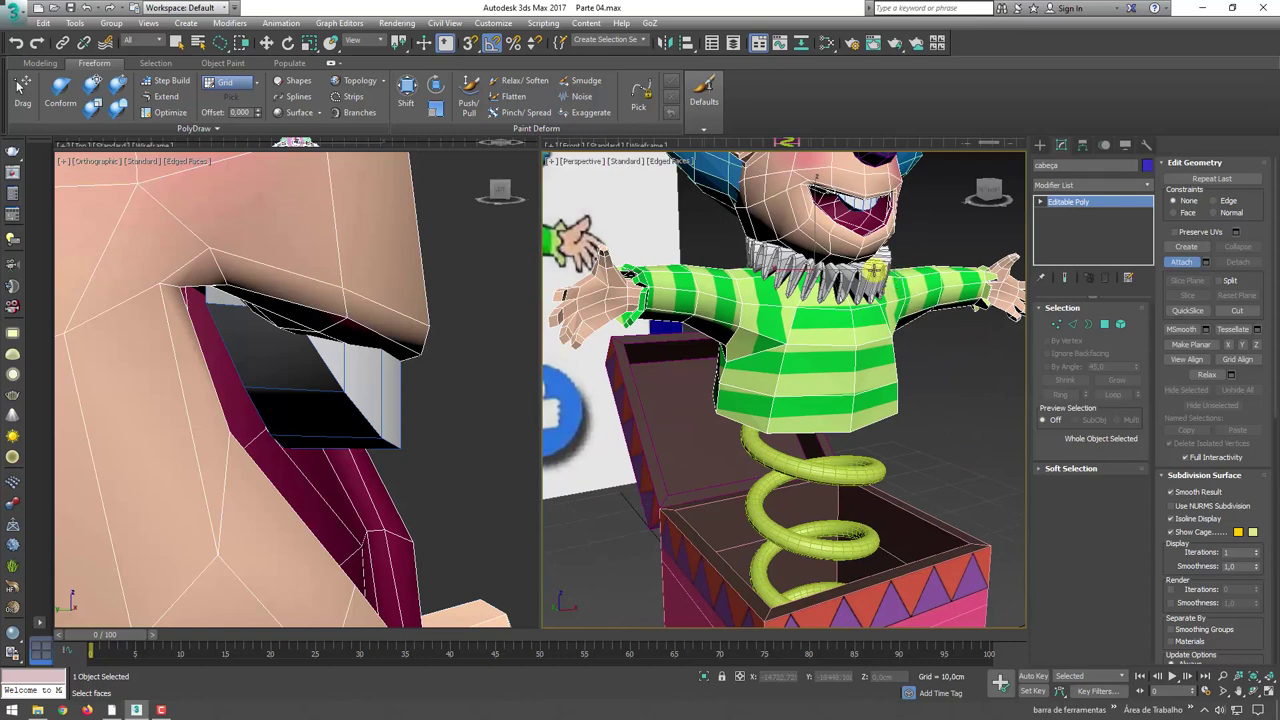
middle_drag(873, 270, 871, 373)
click(870, 308)
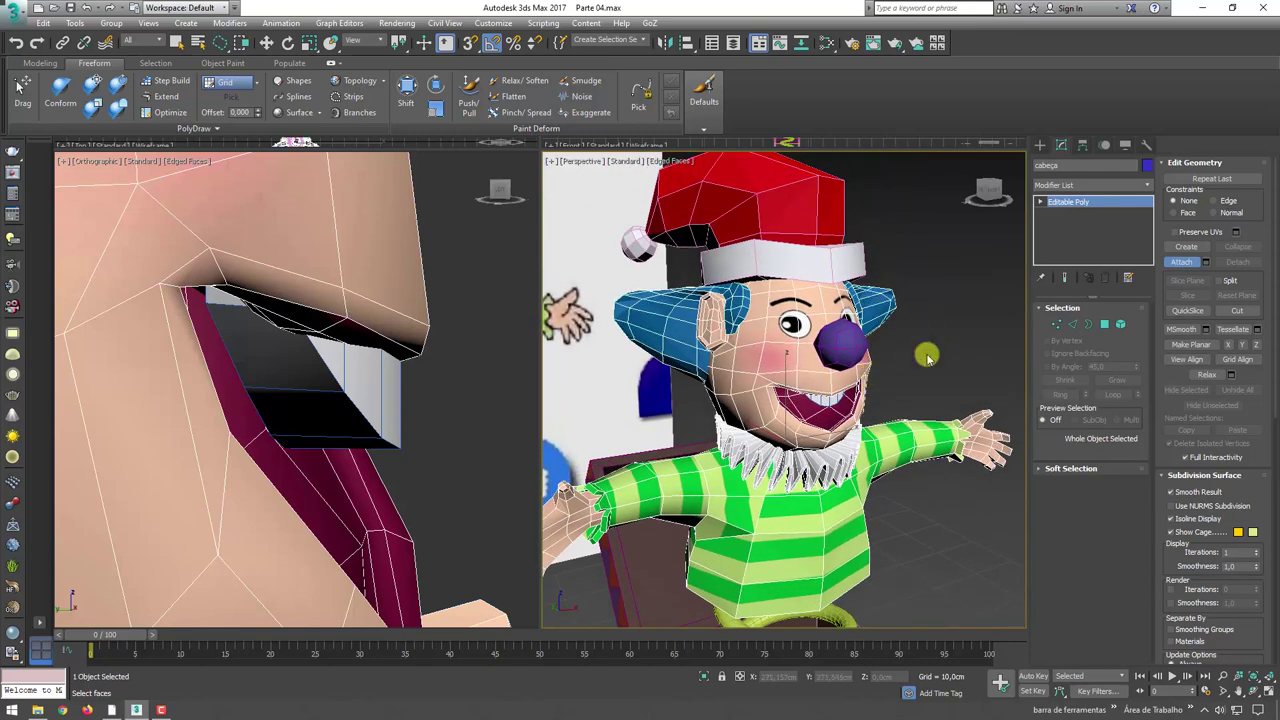
click(796, 235)
- Attach the teeth piece to the head, matching material IDs to material
scroll(733, 237, down, 5)
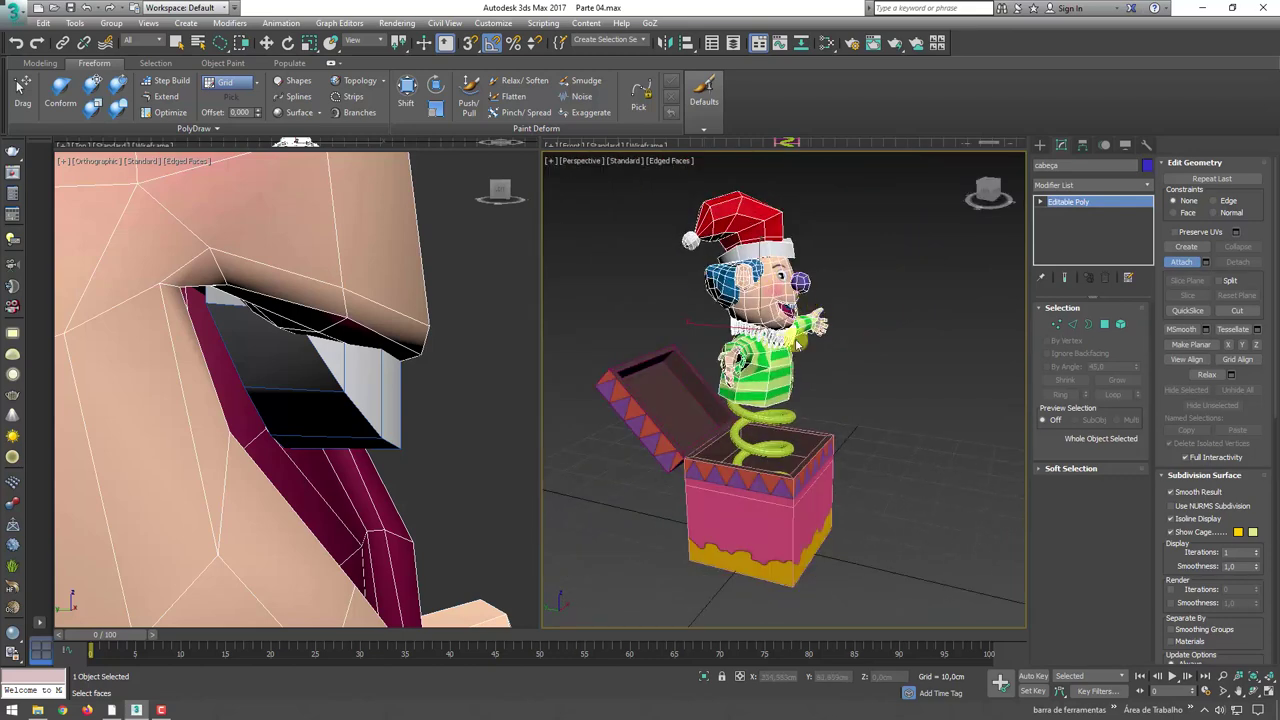
key(w)
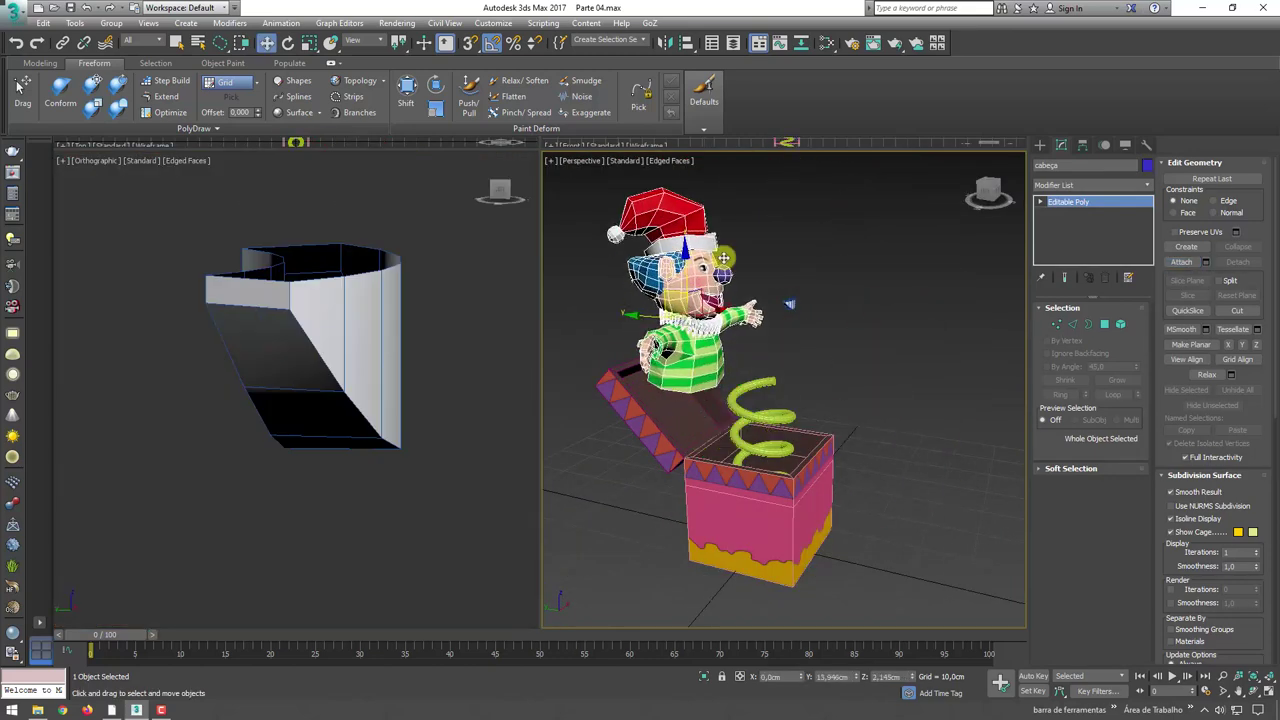
alt+middle_drag(843, 320, 1108, 272)
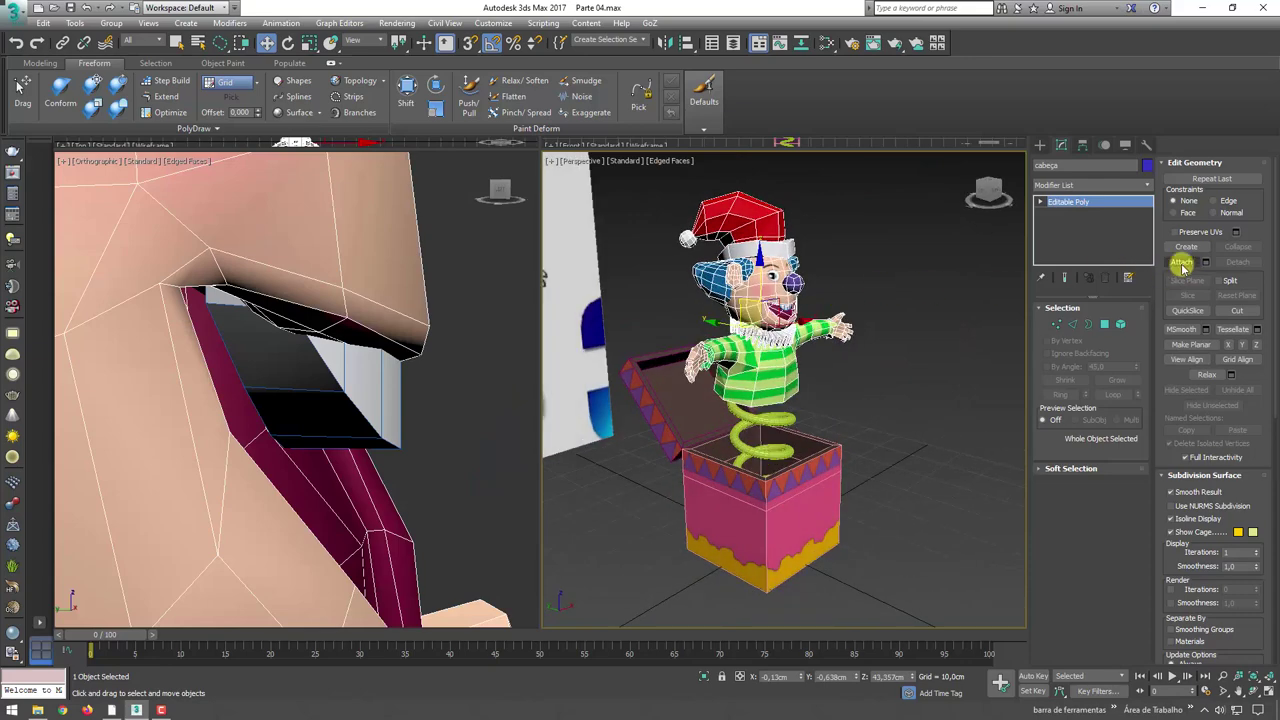
click(1182, 263)
click(788, 307)
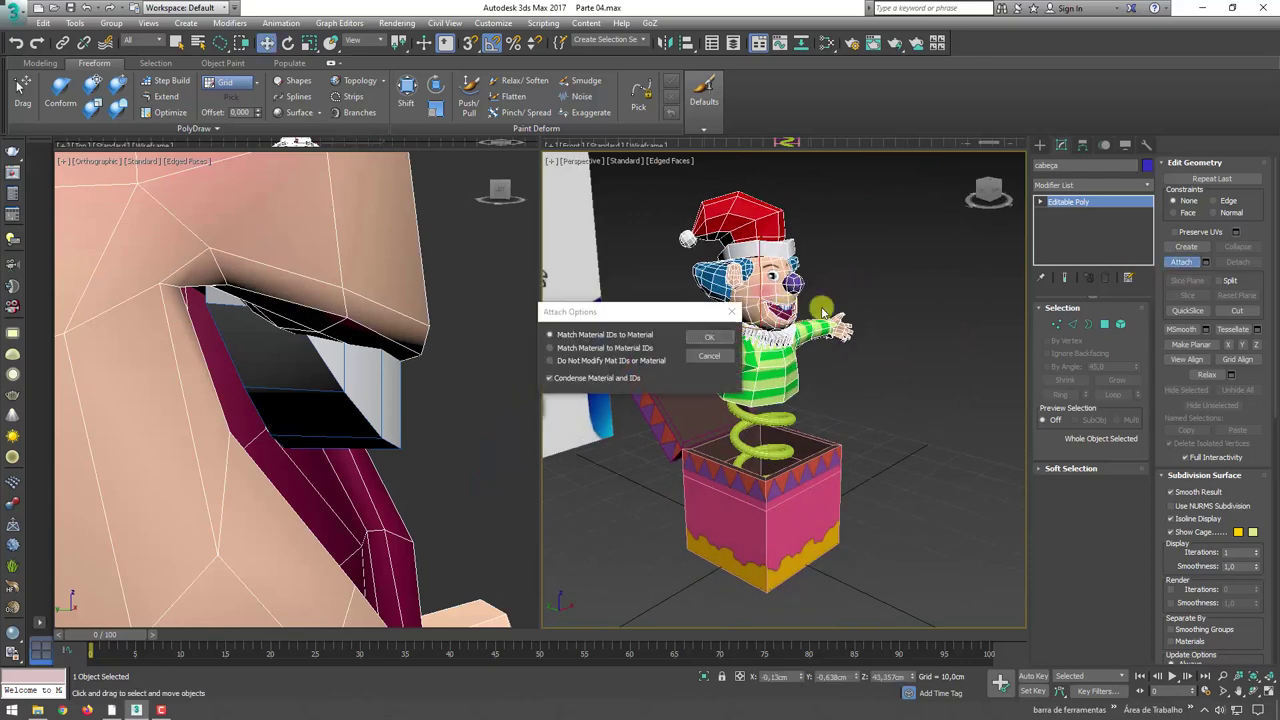
click(715, 365)
- Zoom in on the nose and eye and open the Slate Material Editor
scroll(790, 312, up, 2)
scroll(790, 312, up, 4)
scroll(795, 260, up, 2)
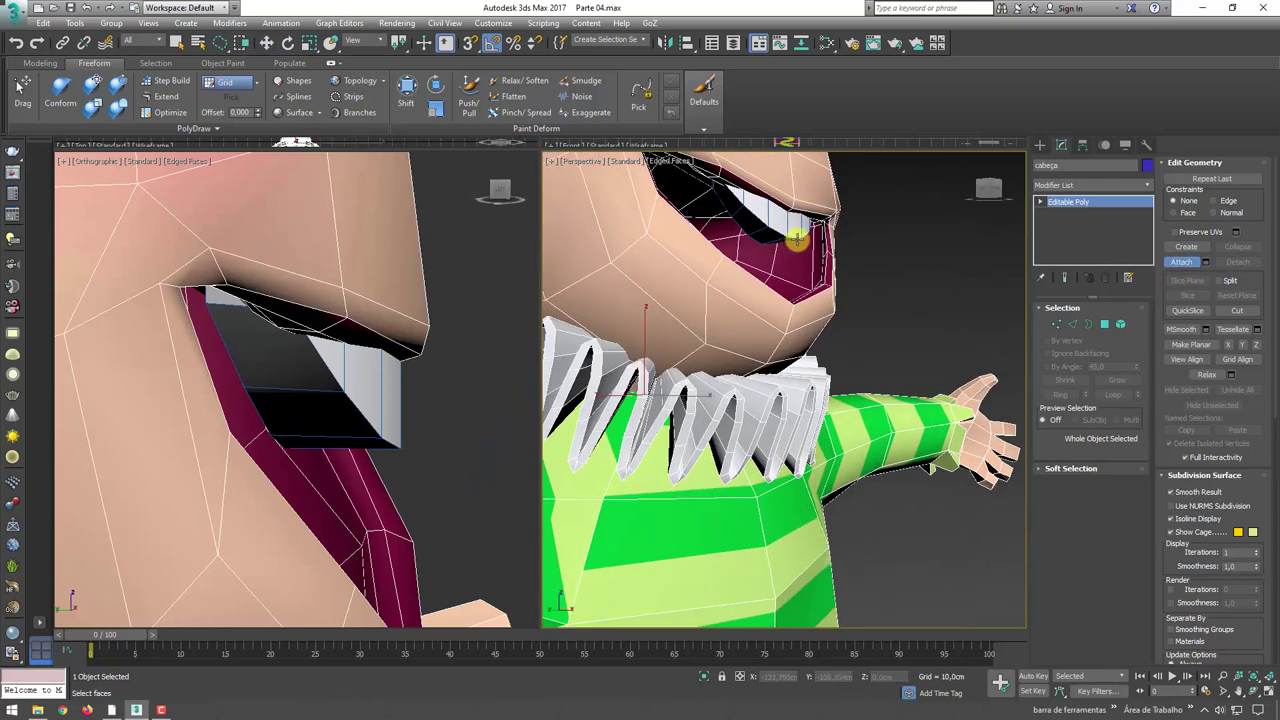
middle_drag(882, 235, 882, 291)
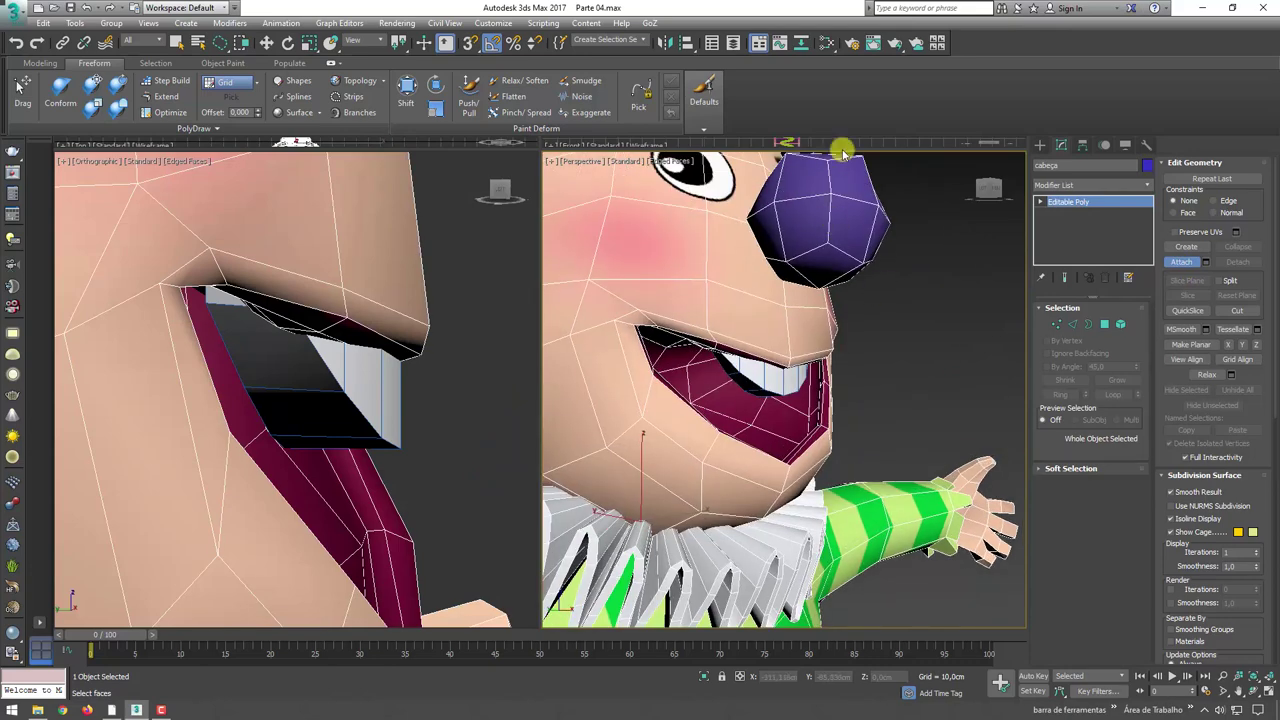
click(827, 45)
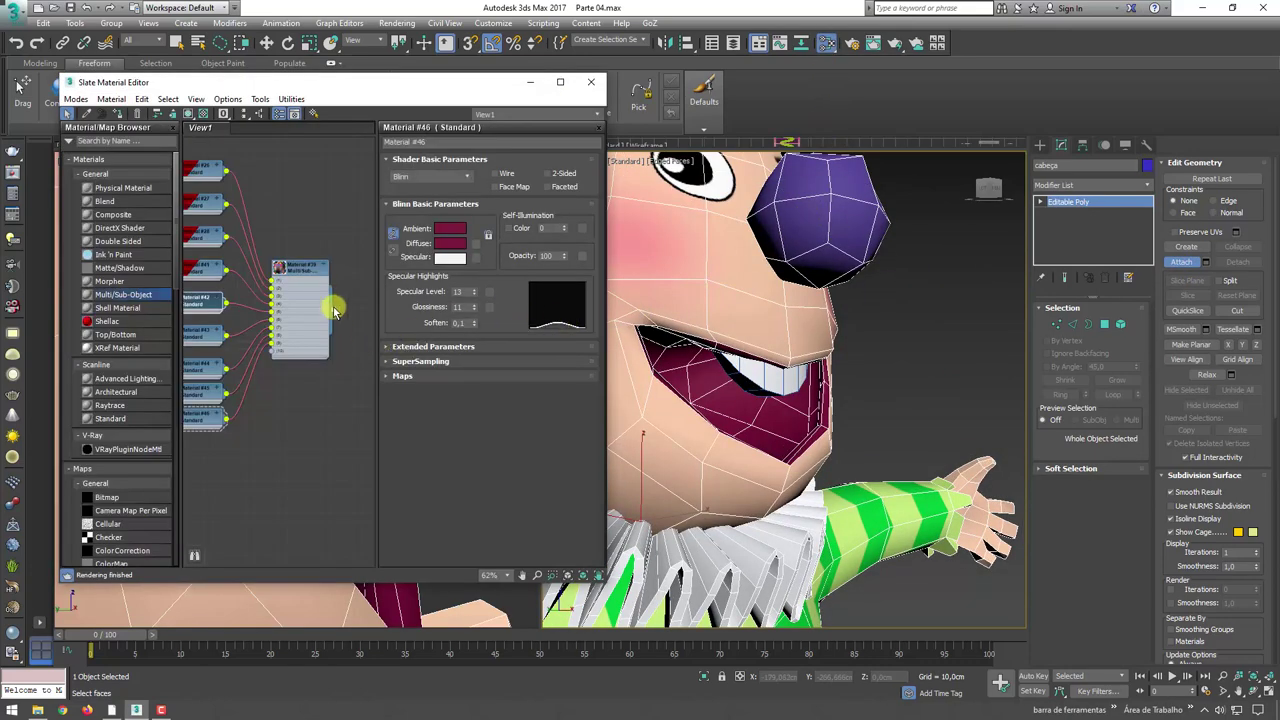
- Assign the Multi/Sub-Object material to the selected head and clown part
scroll(903, 320, down, 6)
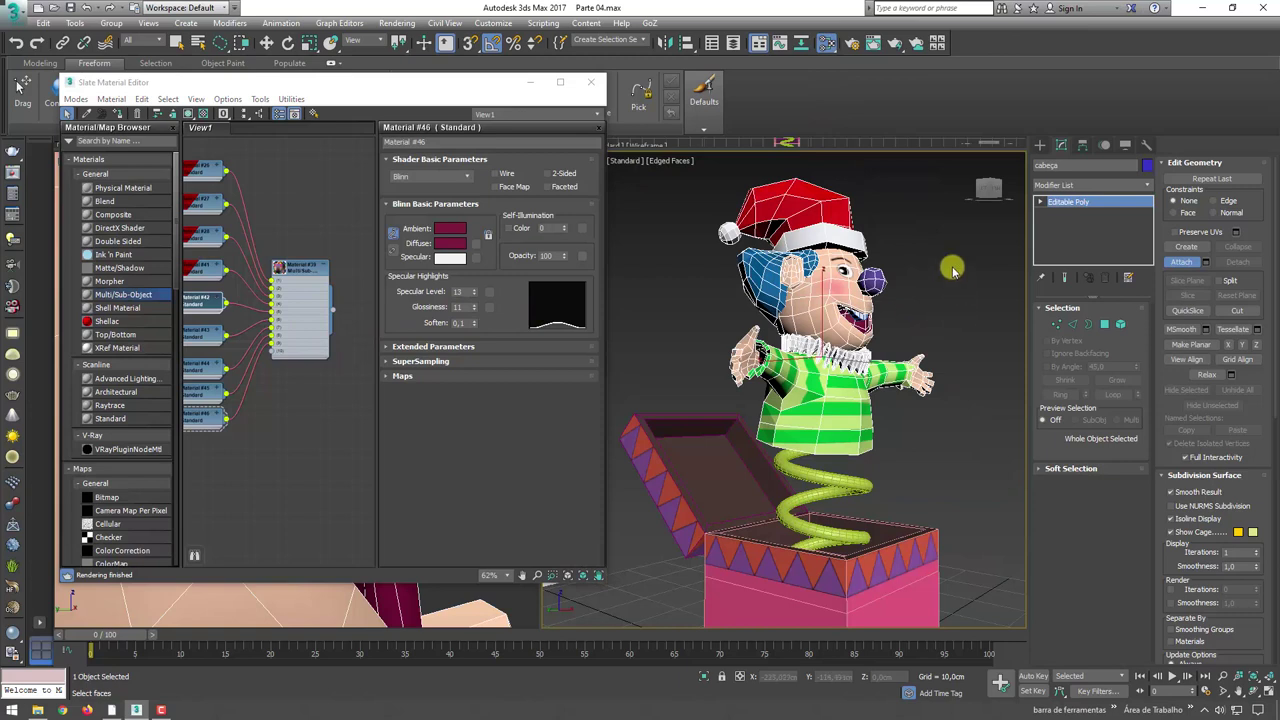
key(w)
ctrl+click(800, 282)
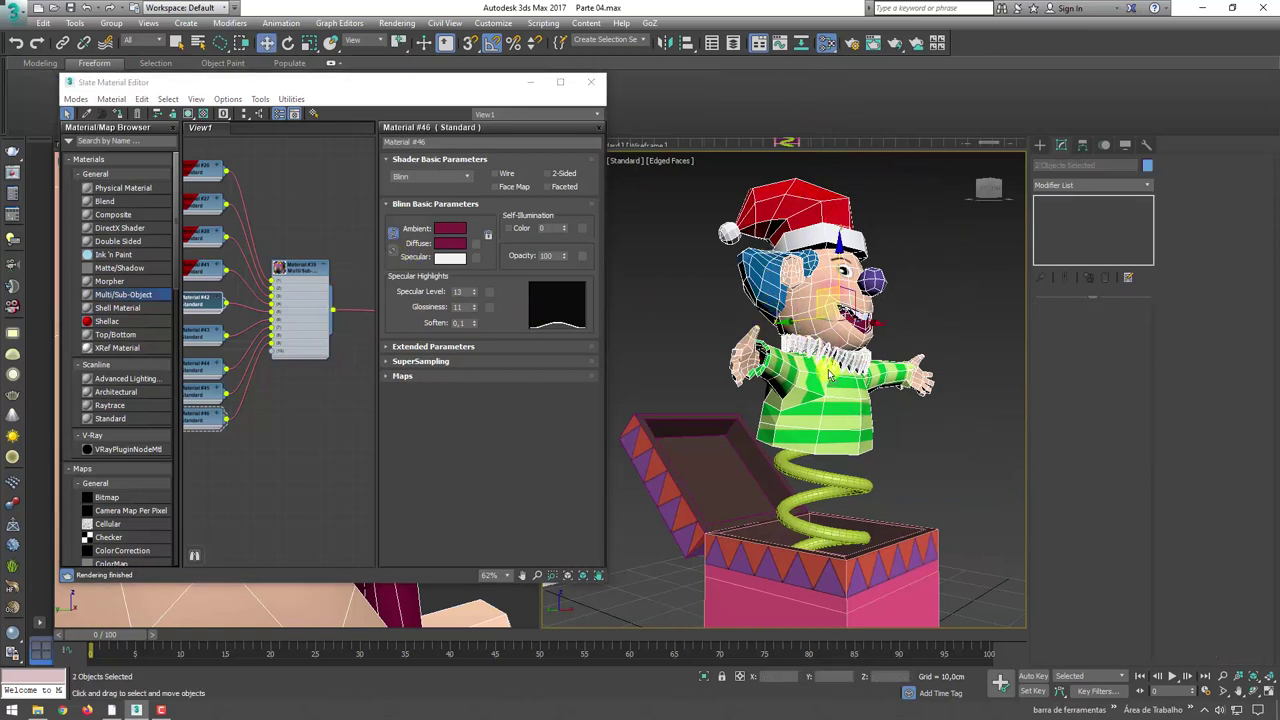
drag(333, 314, 805, 365)
click(600, 385)
- Attach the striped body to the head and frame the clown from the front
click(845, 281)
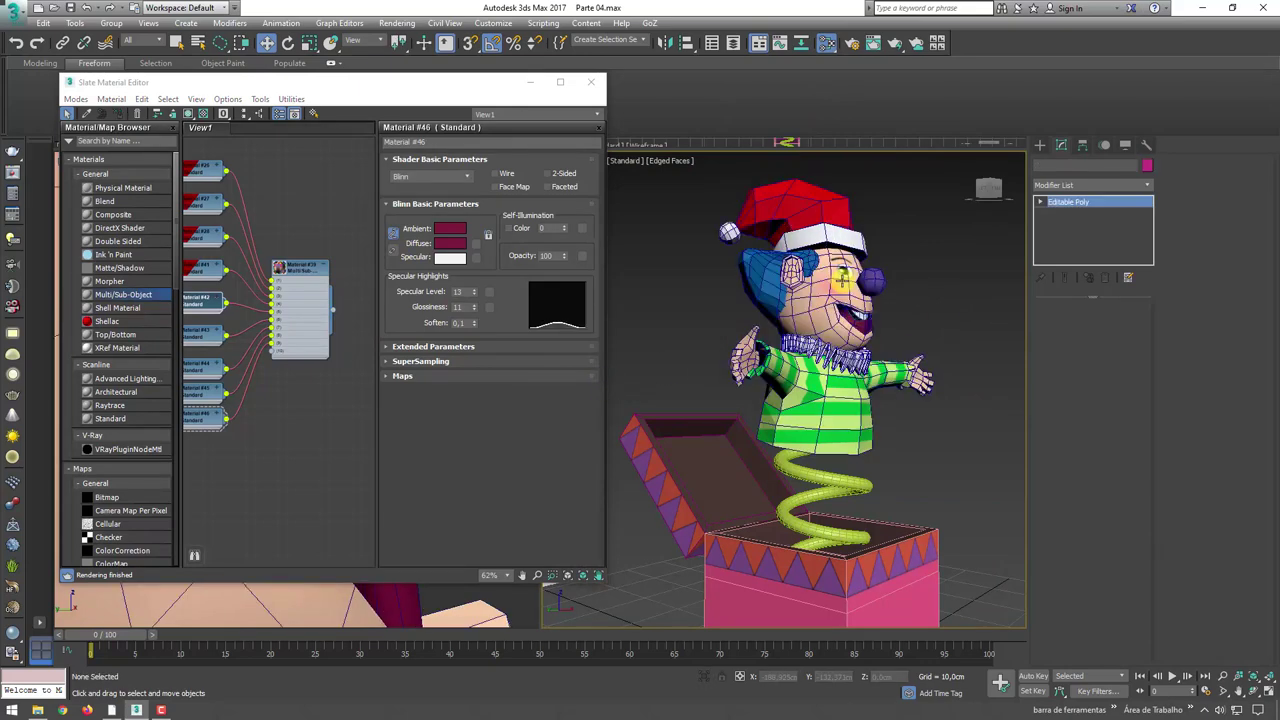
click(1181, 263)
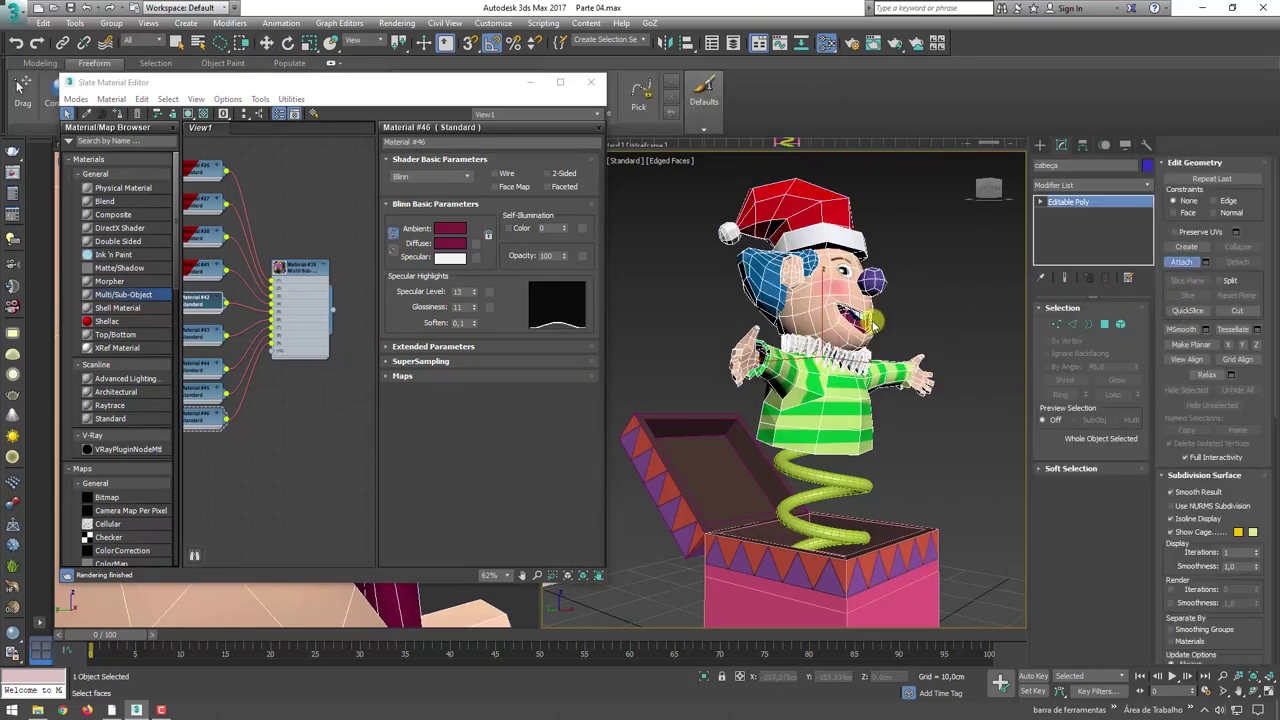
click(903, 320)
alt+middle_drag(945, 315, 911, 322)
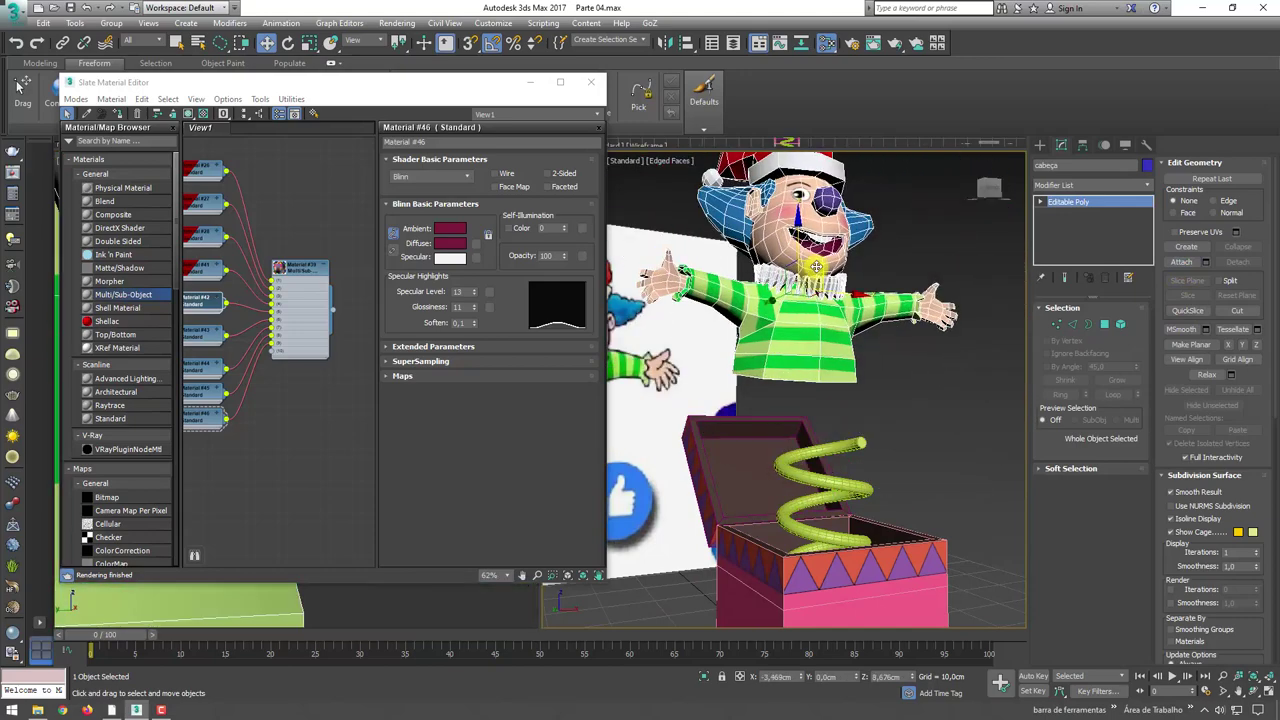
middle_drag(903, 456, 915, 250)
scroll(925, 320, down, 5)
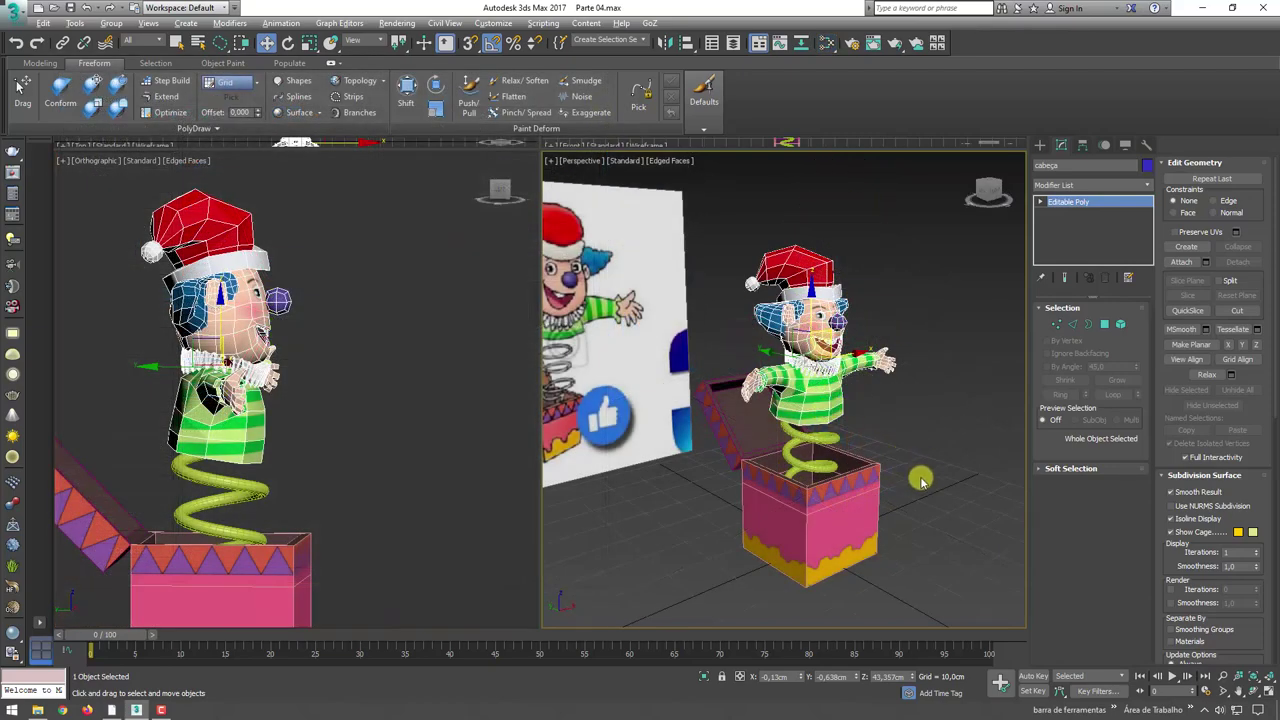
alt+middle_drag(921, 482, 873, 477)
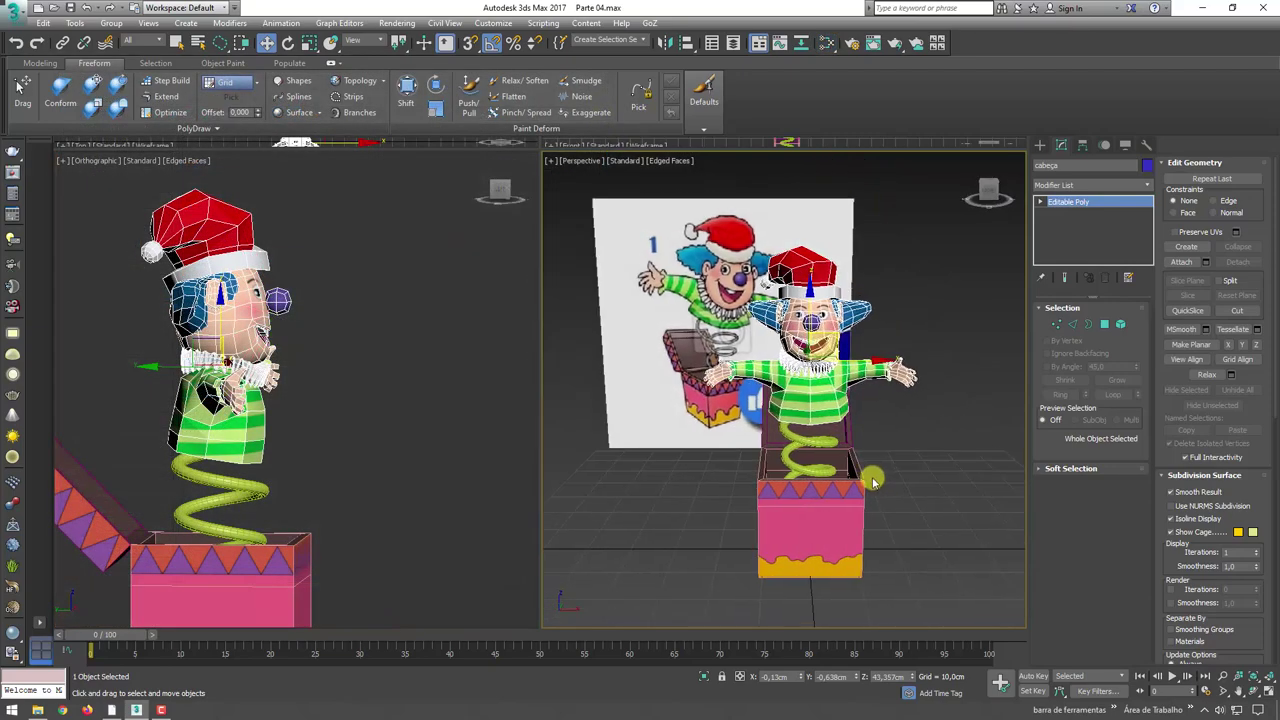